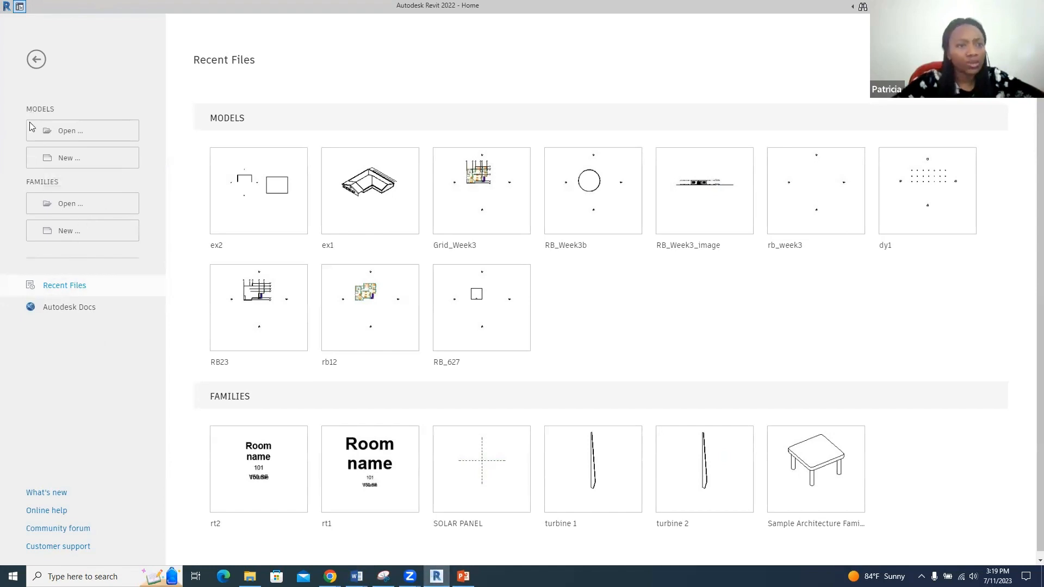
# - Create a new project from the Metric-Architectural Template
pyautogui.click(58, 164)
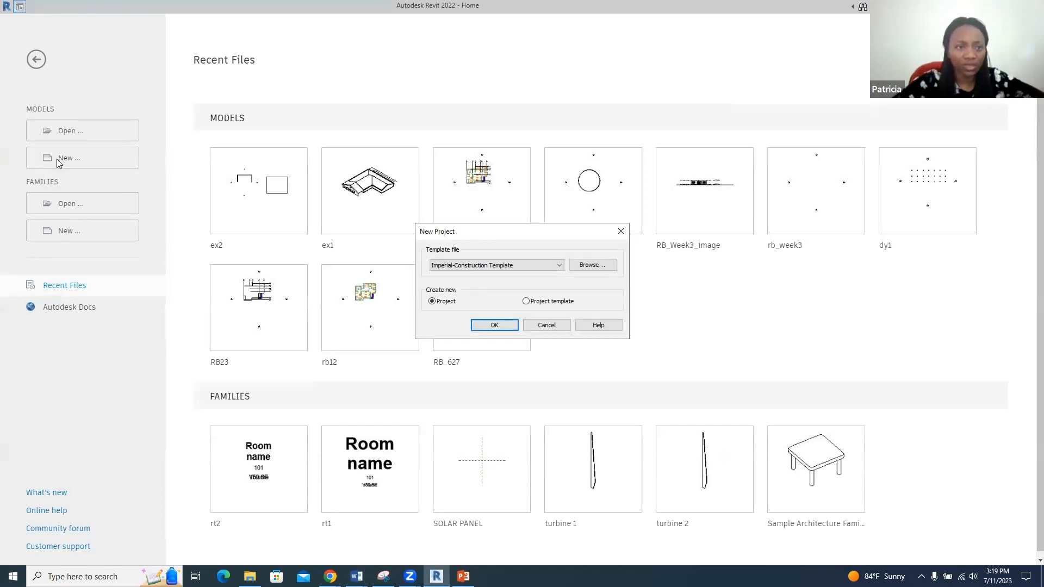
pyautogui.click(548, 261)
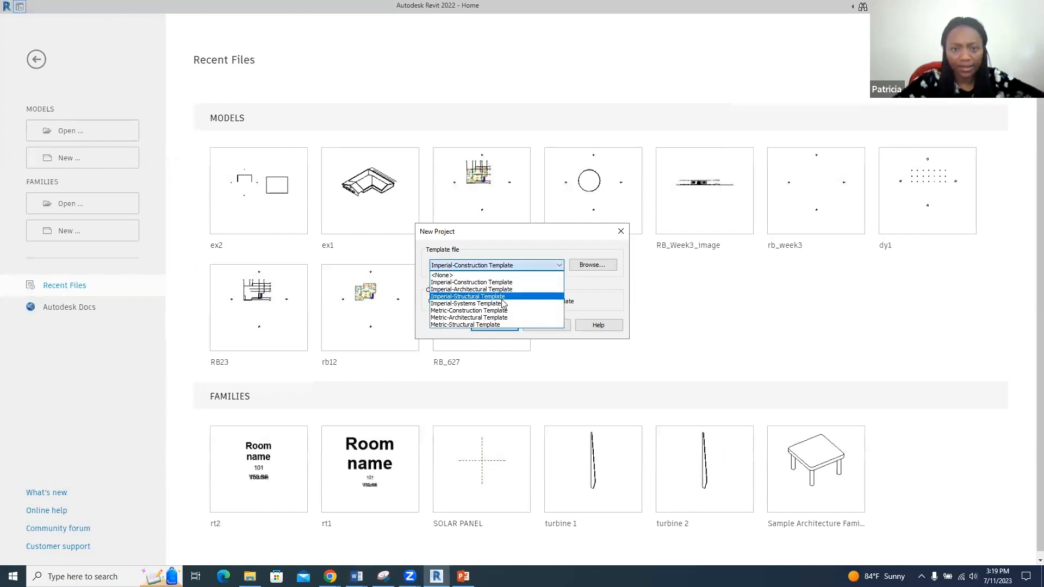
pyautogui.click(490, 318)
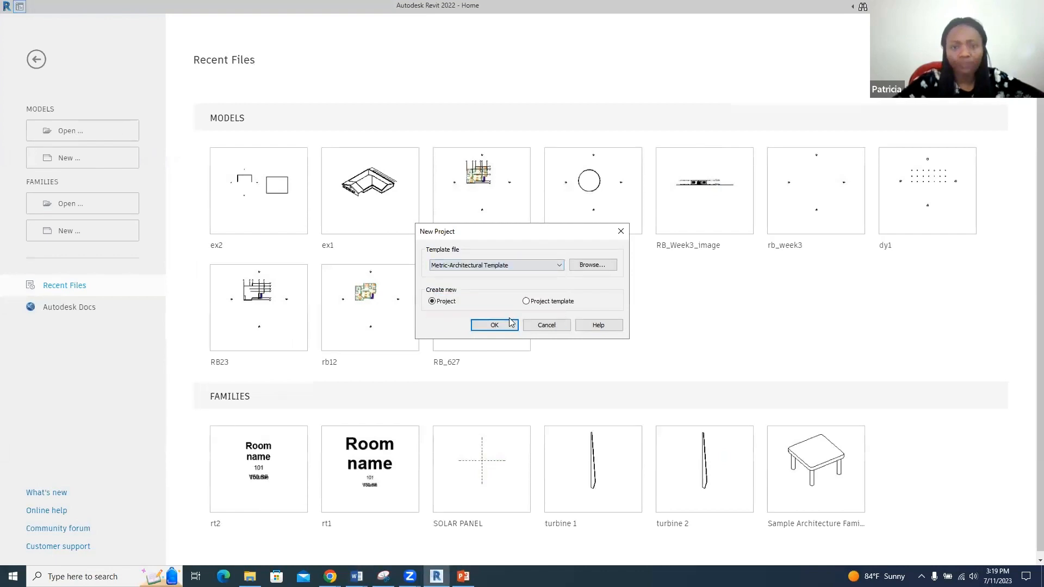
pyautogui.click(495, 325)
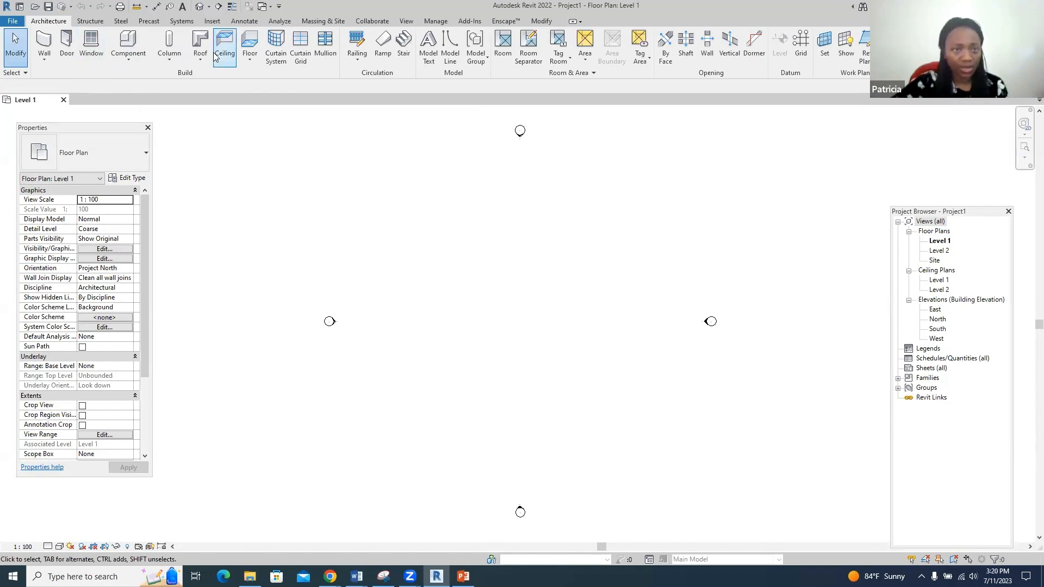
# - Start an architectural floor sketch and open the Generic 150mm floor's type properties
pyautogui.click(250, 59)
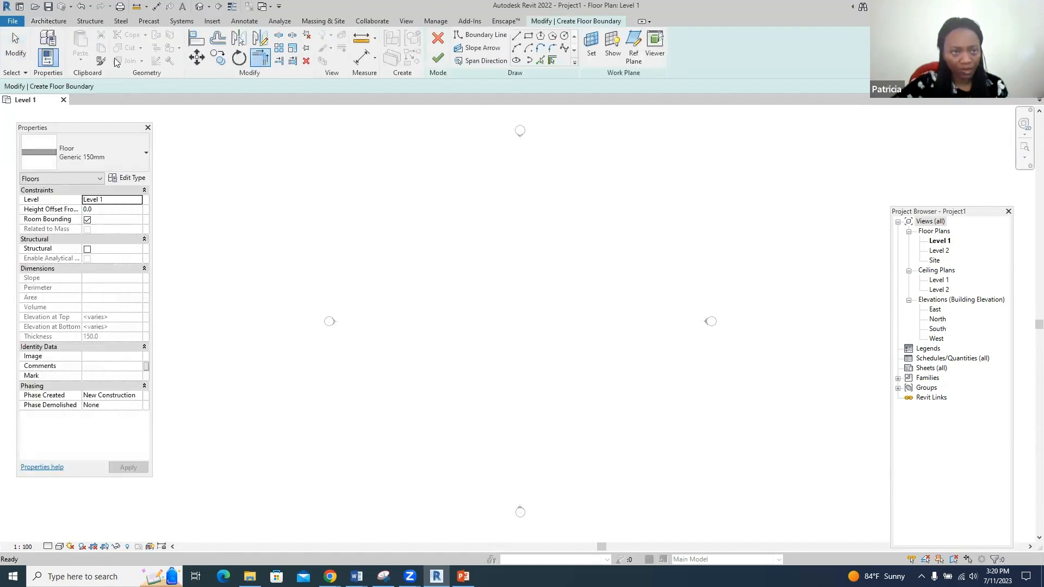
pyautogui.click(438, 38)
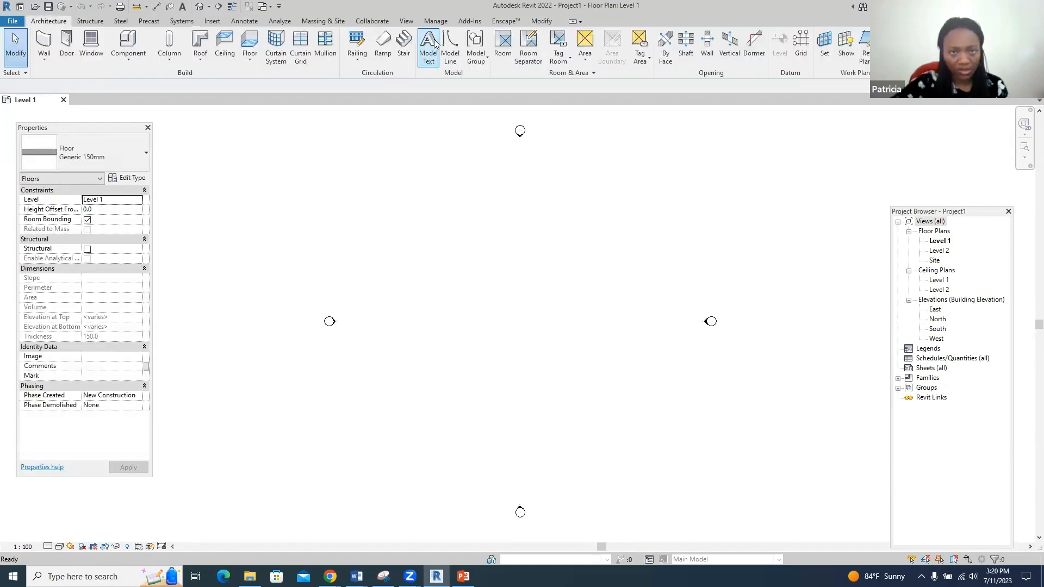
pyautogui.click(251, 66)
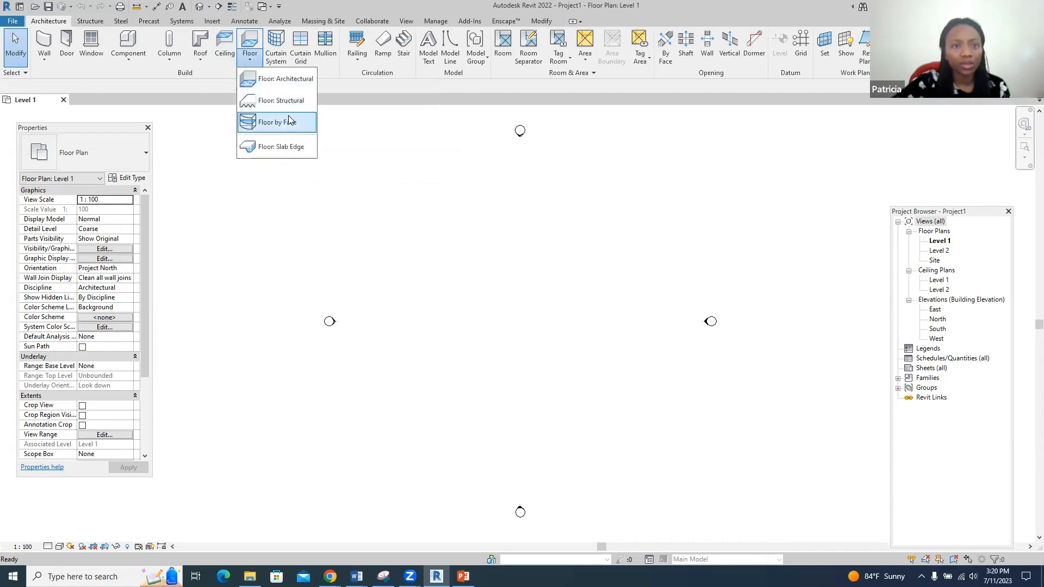
pyautogui.click(248, 43)
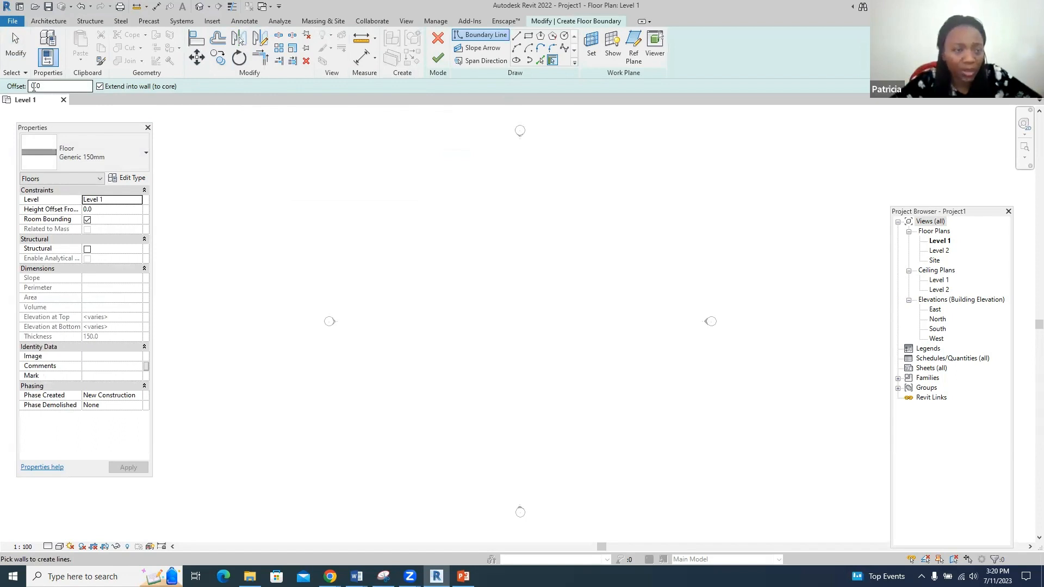
pyautogui.click(130, 181)
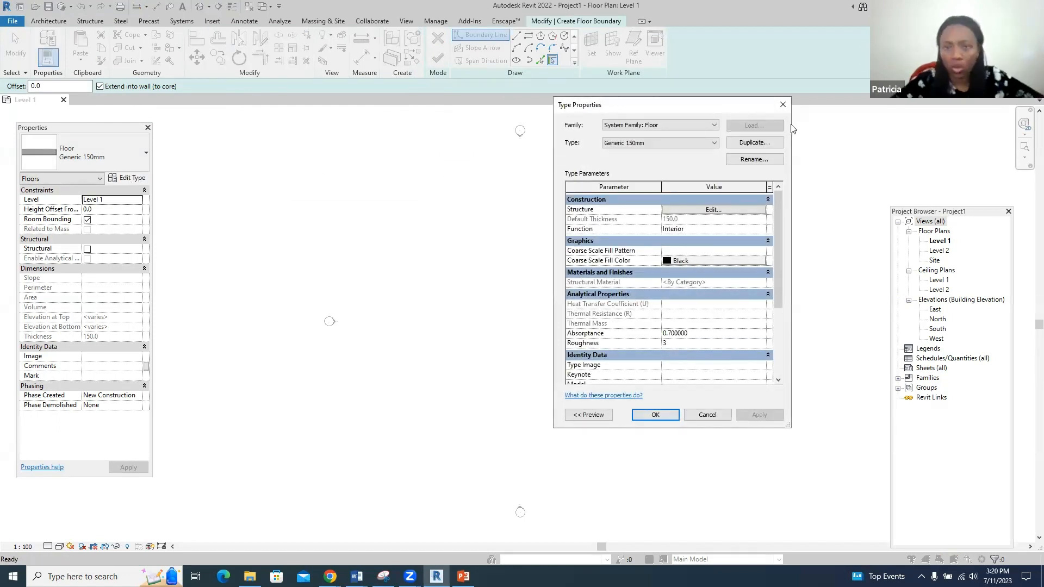
# - Duplicate the Generic 150mm floor type as a new type named floor1
pyautogui.click(759, 145)
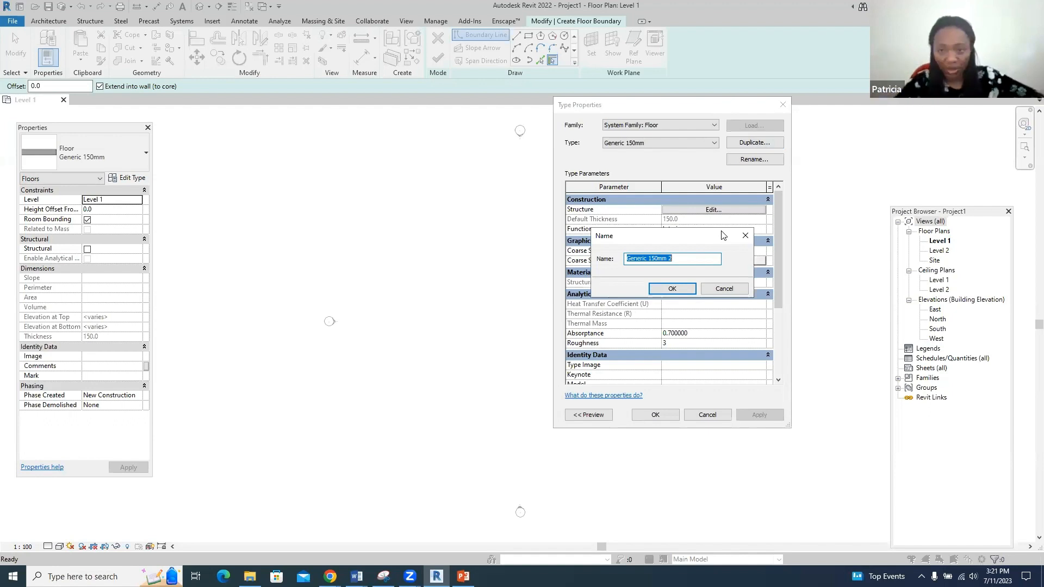
pyautogui.write('floor1')
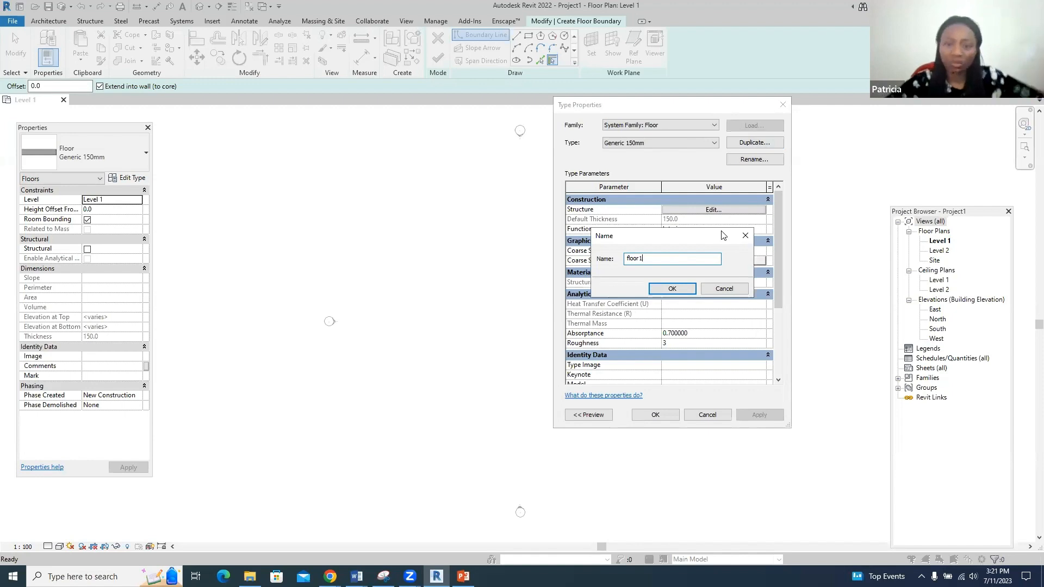
pyautogui.click(672, 288)
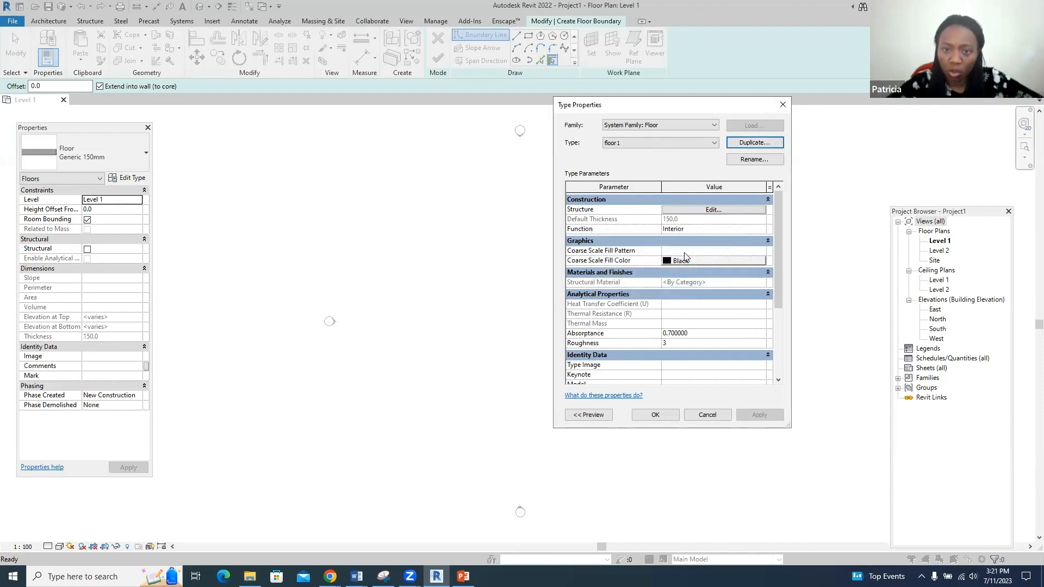
# - Set floor1's structure layer material to Concrete, Cast In Situ and confirm the type
pyautogui.click(702, 211)
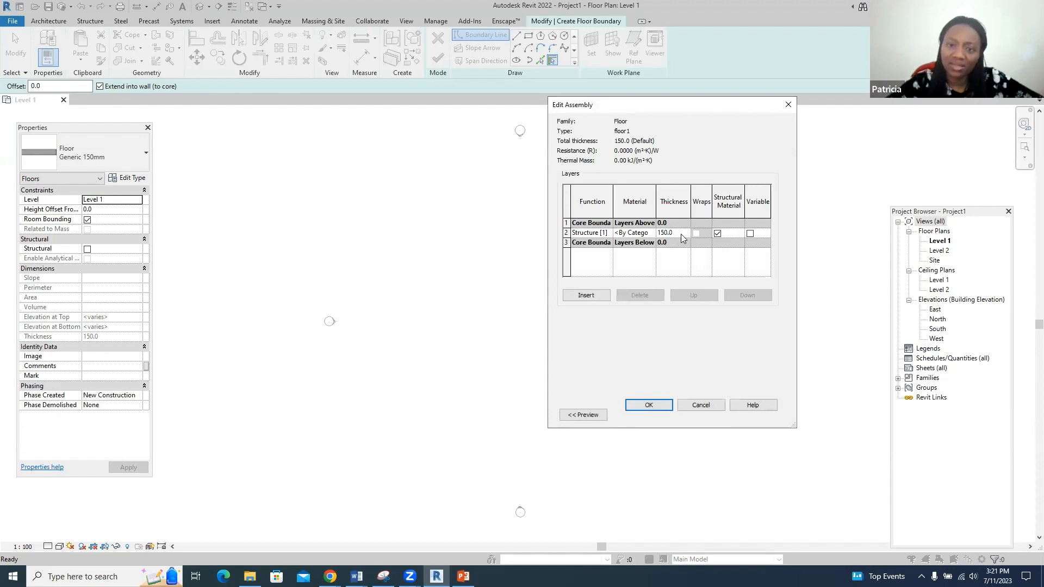
pyautogui.click(651, 234)
pyautogui.click(650, 232)
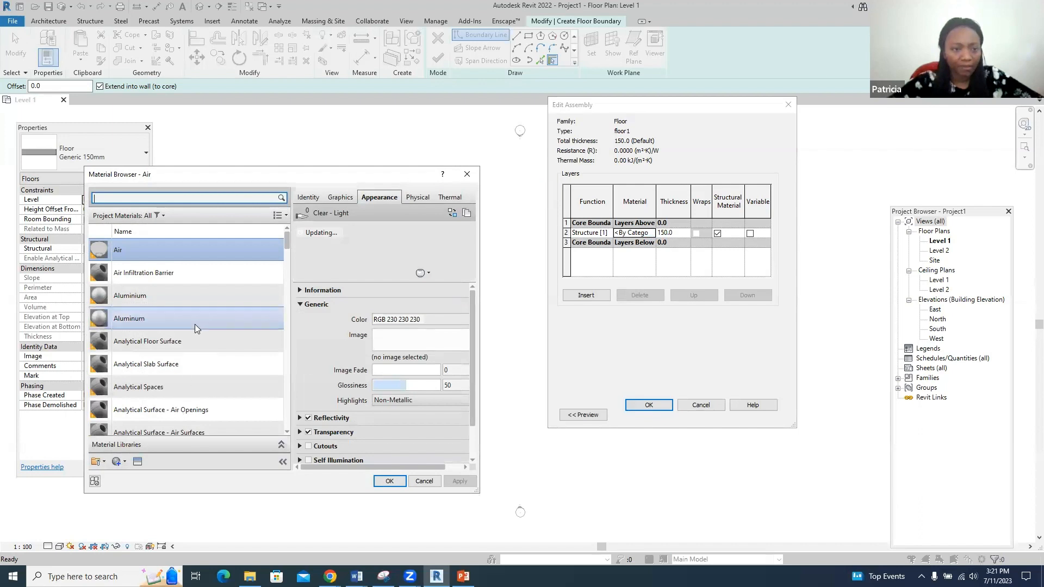
pyautogui.scroll(-5, 194, 326)
pyautogui.scroll(-3, 194, 324)
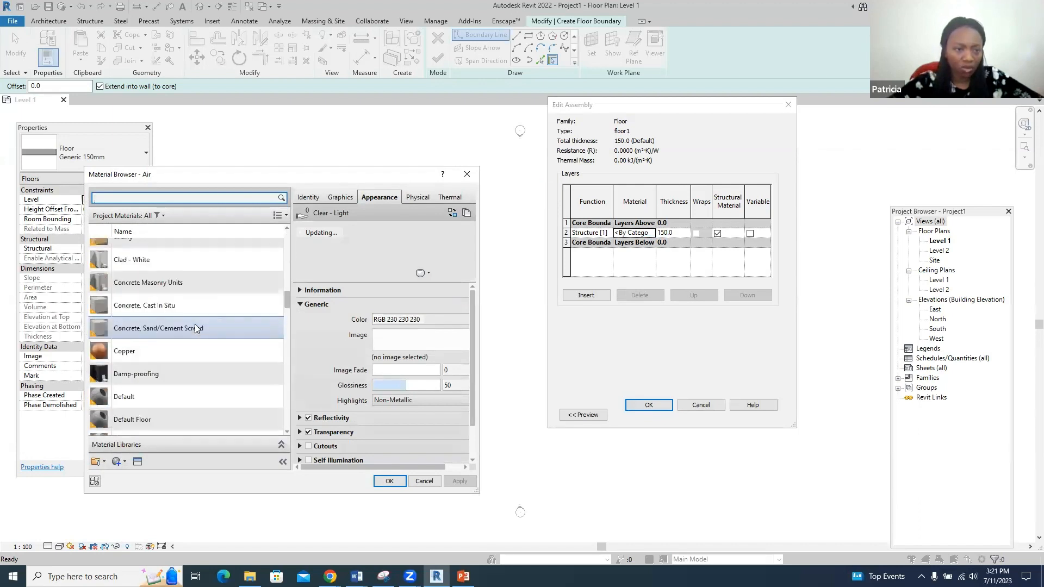
pyautogui.click(196, 310)
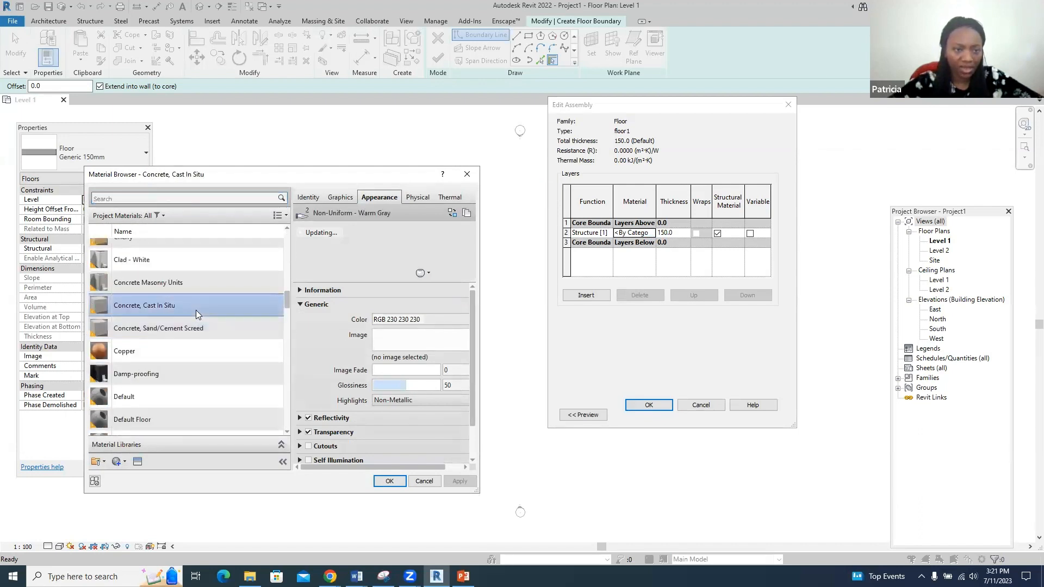
pyautogui.click(389, 481)
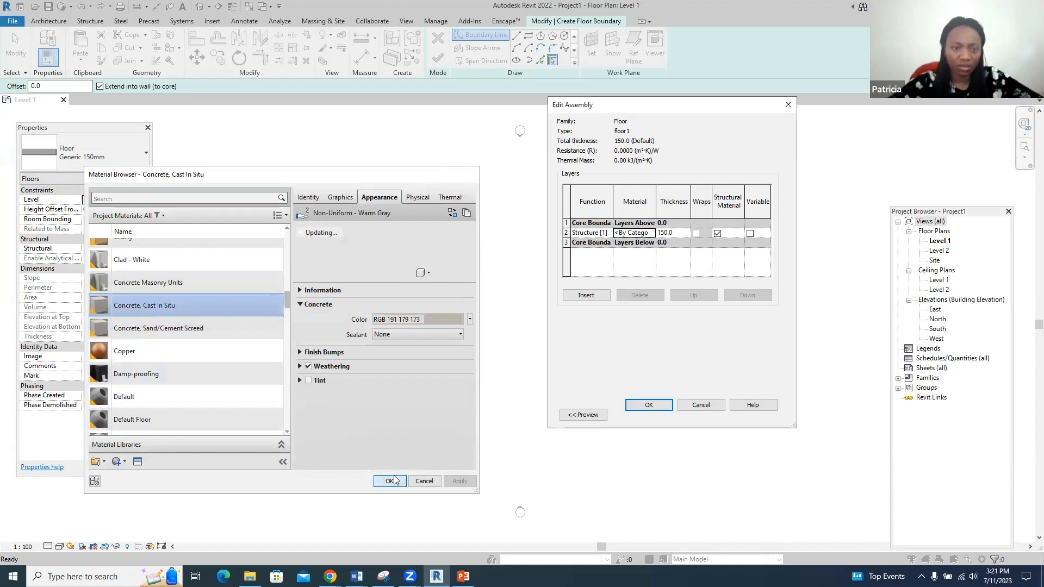
pyautogui.click(648, 405)
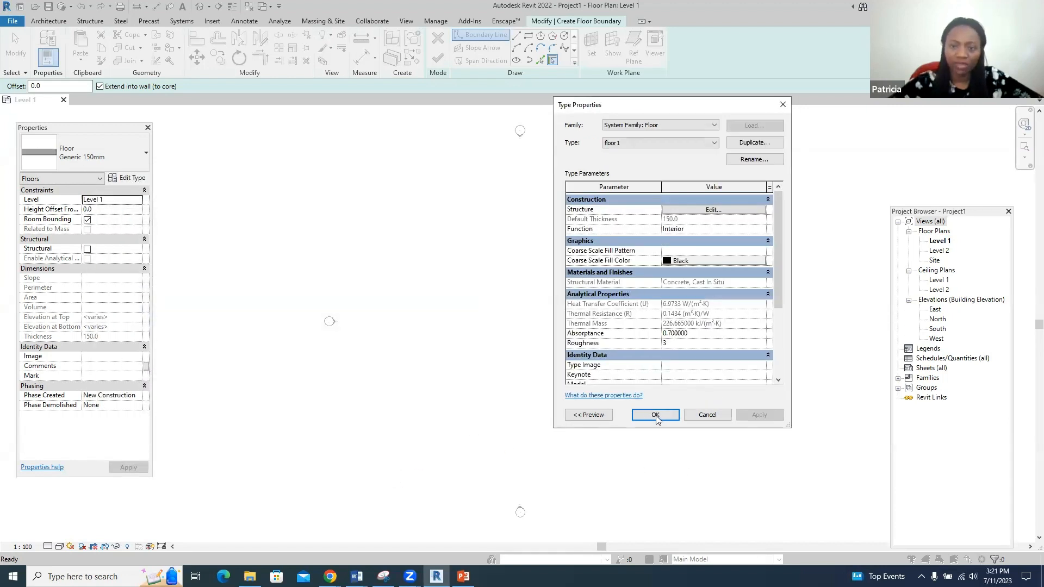
pyautogui.click(655, 415)
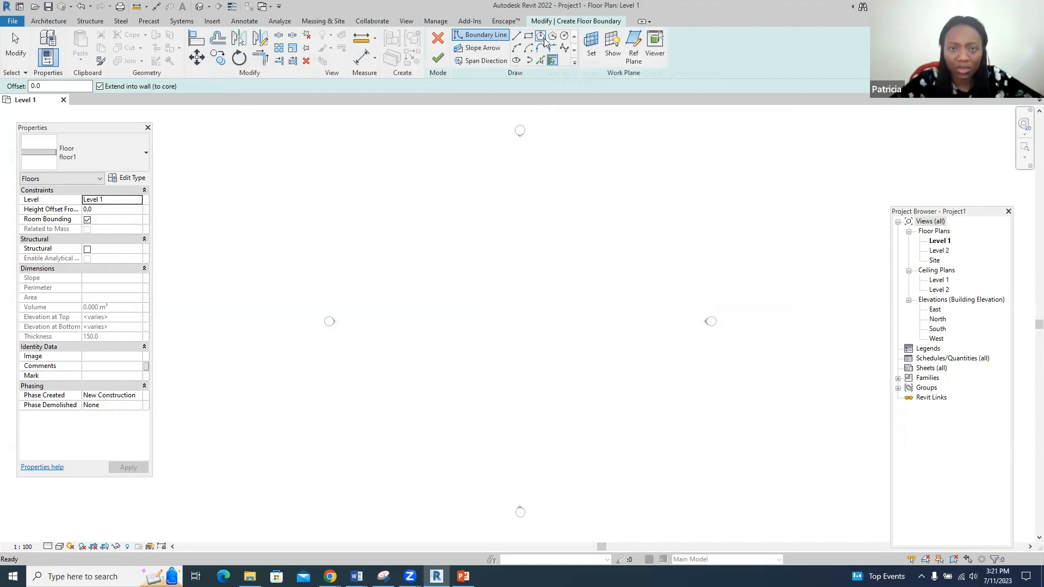
# - Sketch the L outline's boundary lines: 25000 top edge, right side, inward step, 8000 drop
pyautogui.click(516, 37)
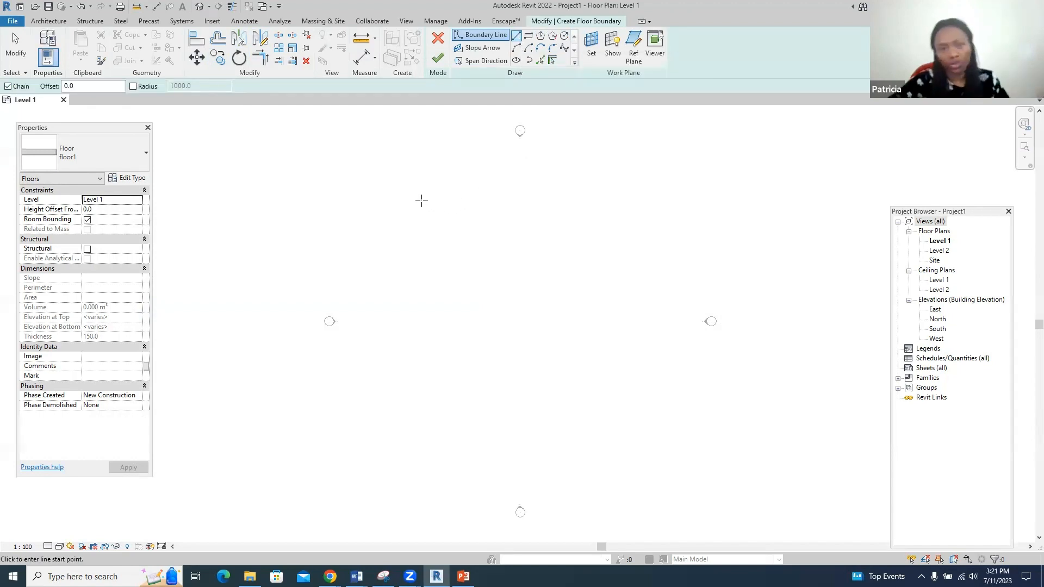
pyautogui.click(421, 200)
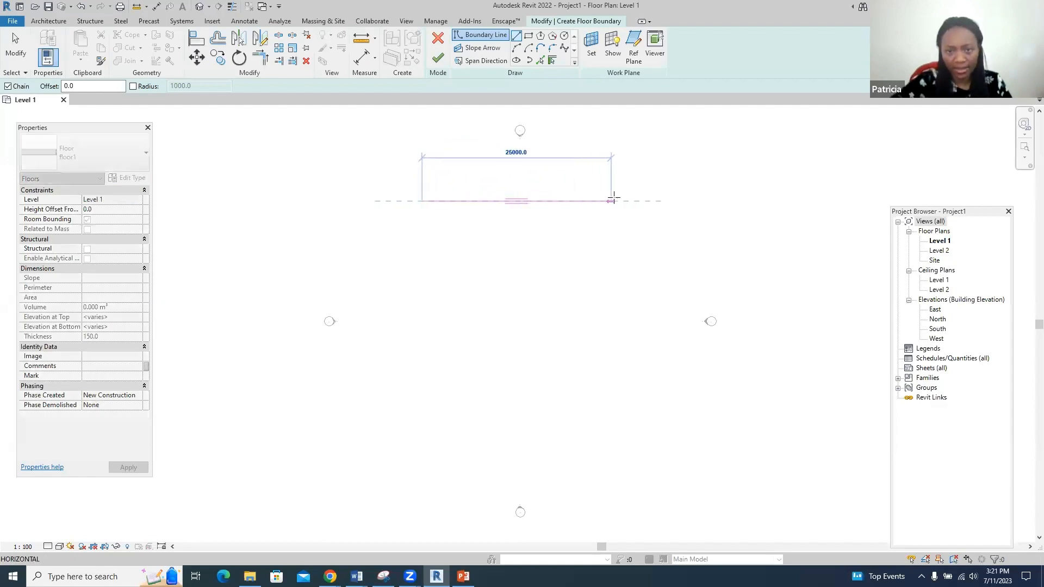
pyautogui.click(619, 201)
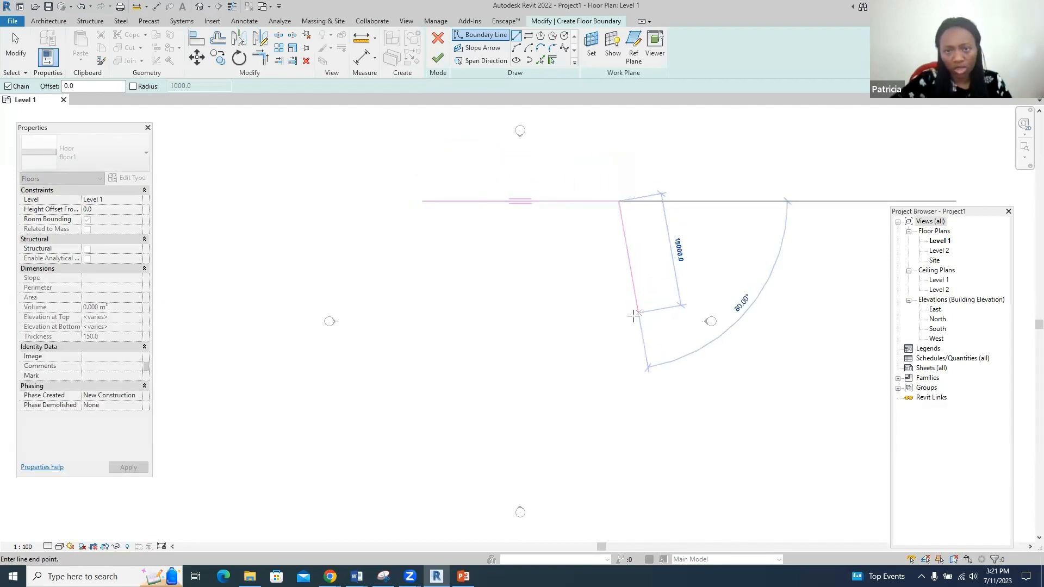
pyautogui.click(619, 329)
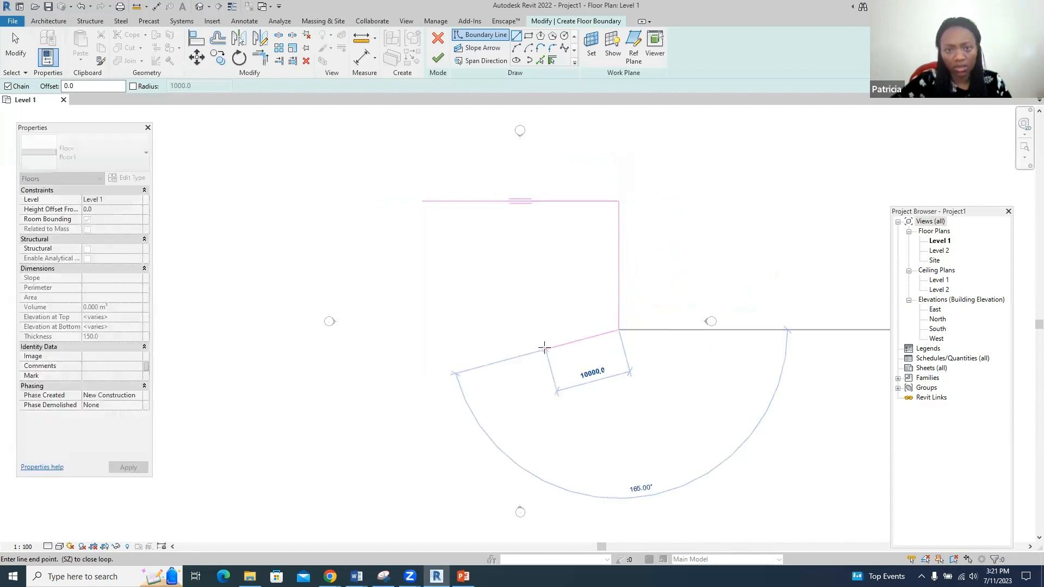
pyautogui.click(535, 329)
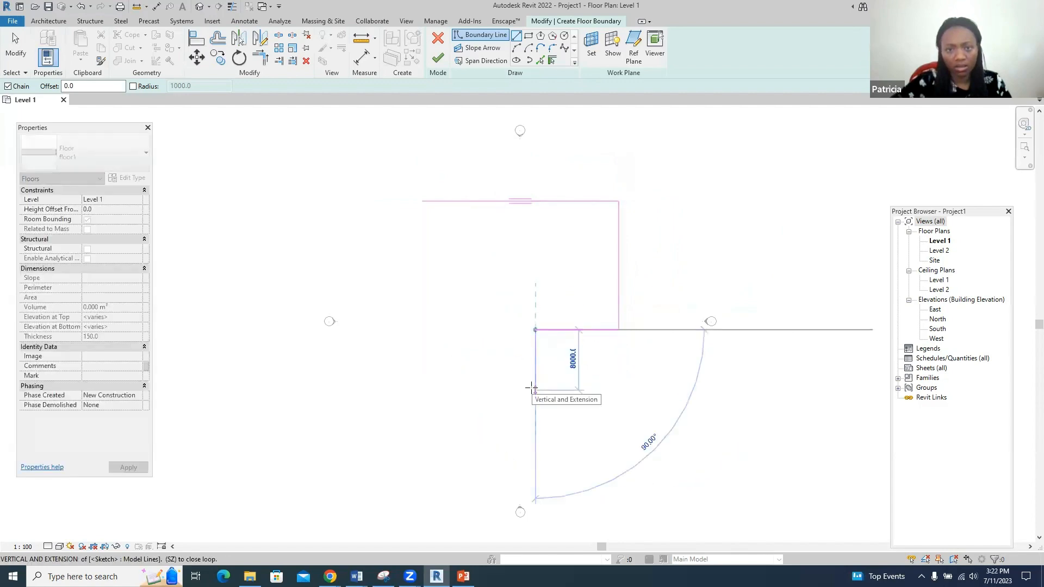
pyautogui.click(535, 389)
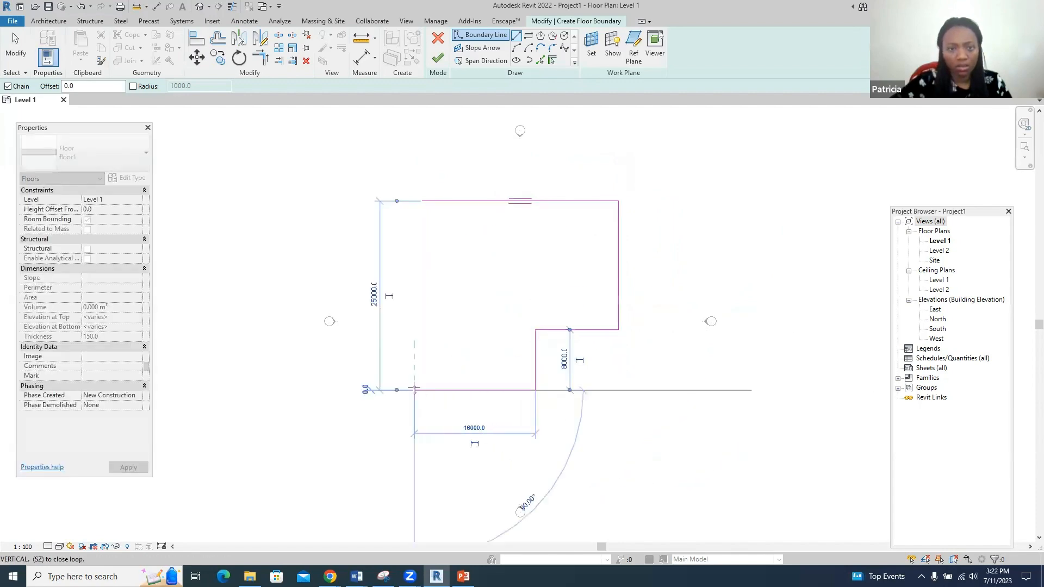
pyautogui.click(415, 389)
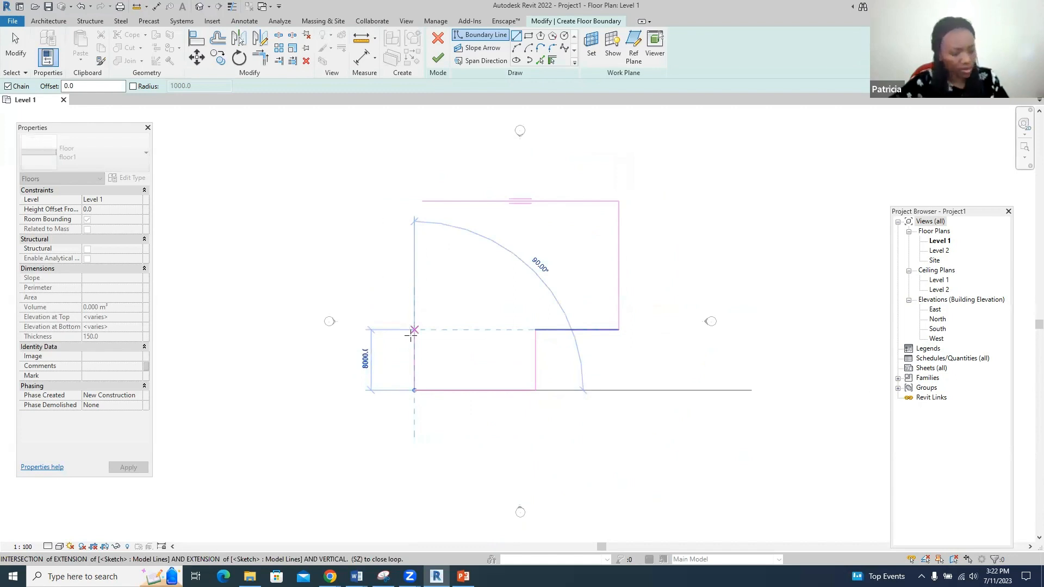
pyautogui.press('Escape')
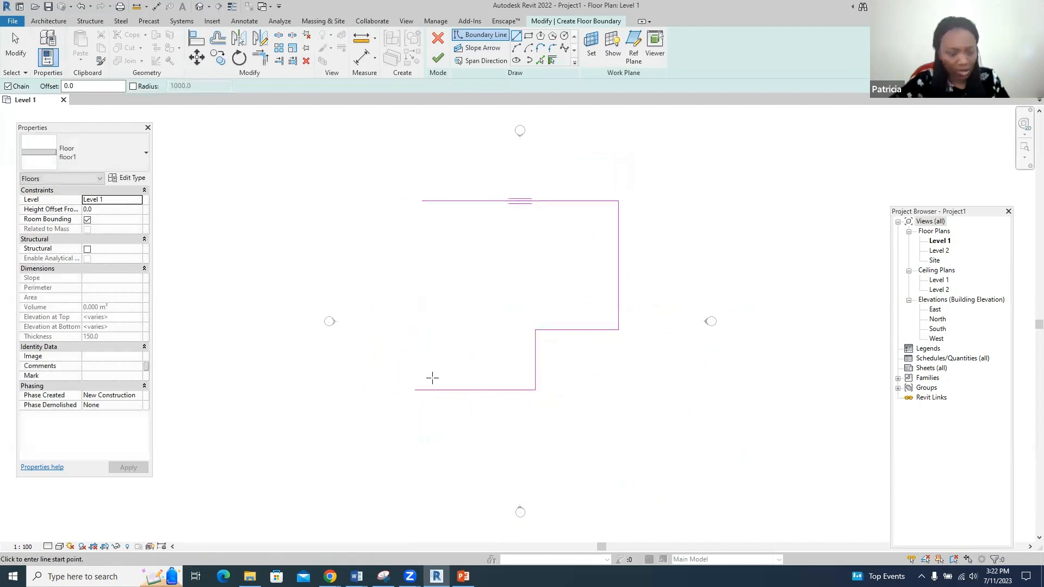
pyautogui.press('Escape')
# - Replace the misdrawn bottom edge with a 15000 edge, close the outline and finish the floor
pyautogui.click(434, 389)
pyautogui.press('Delete')
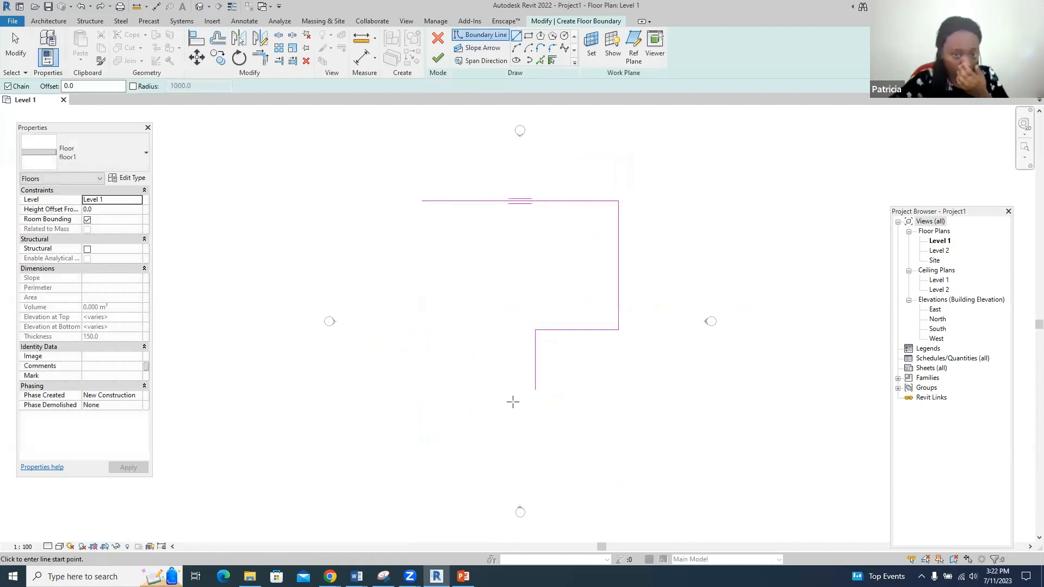
pyautogui.click(536, 389)
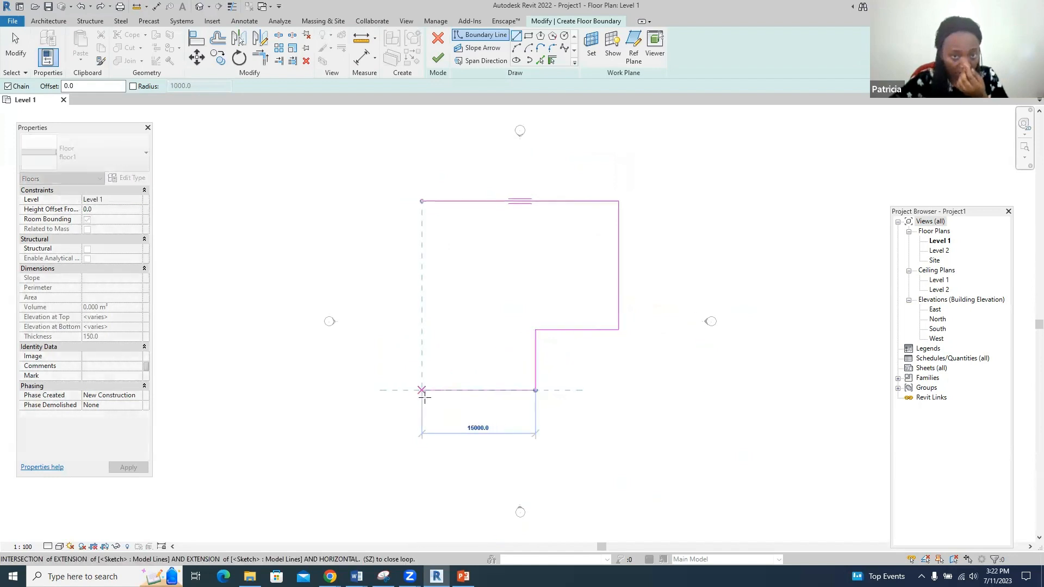
pyautogui.click(422, 390)
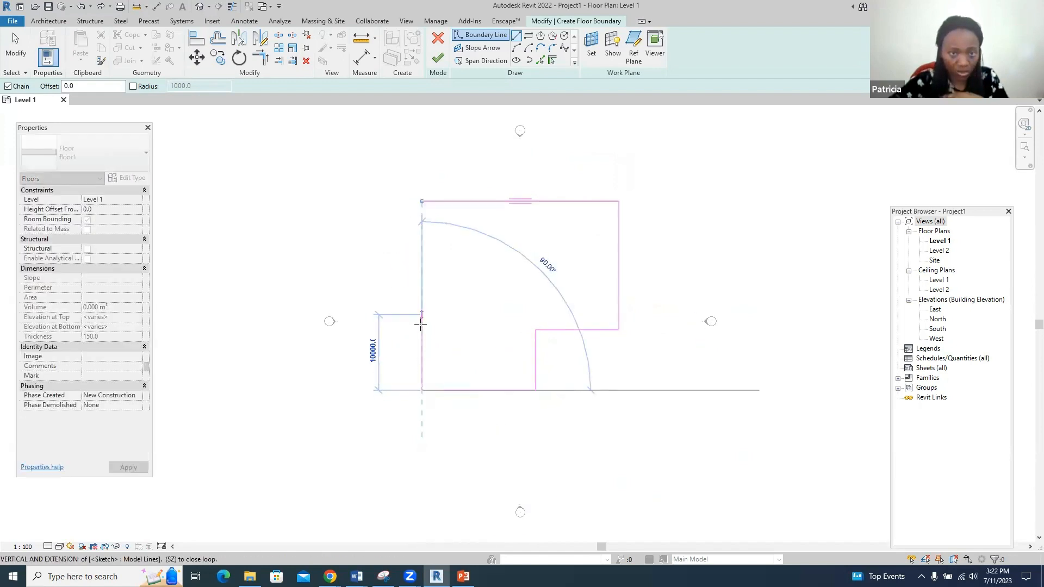
pyautogui.click(422, 202)
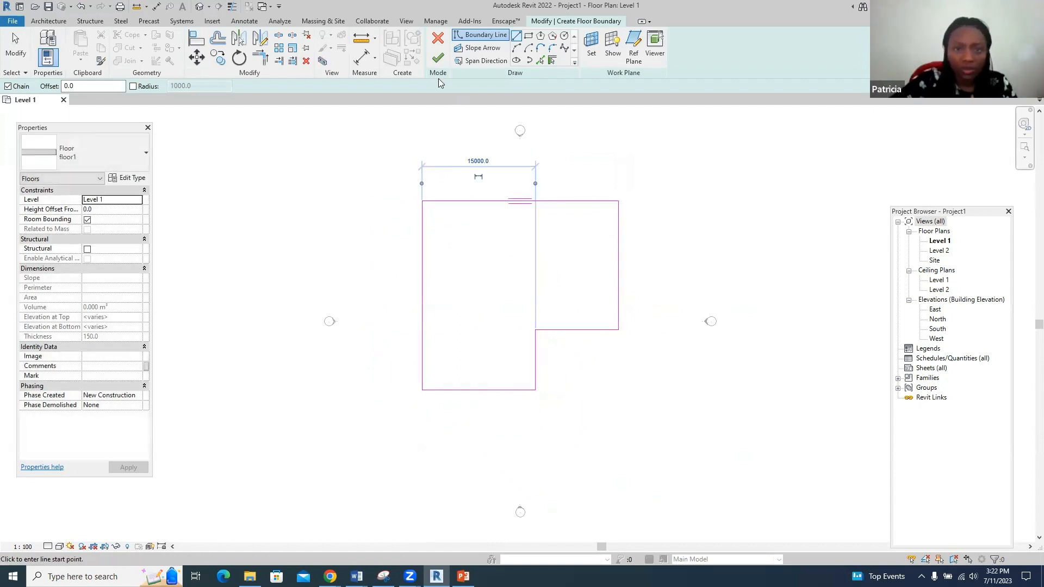
pyautogui.click(438, 59)
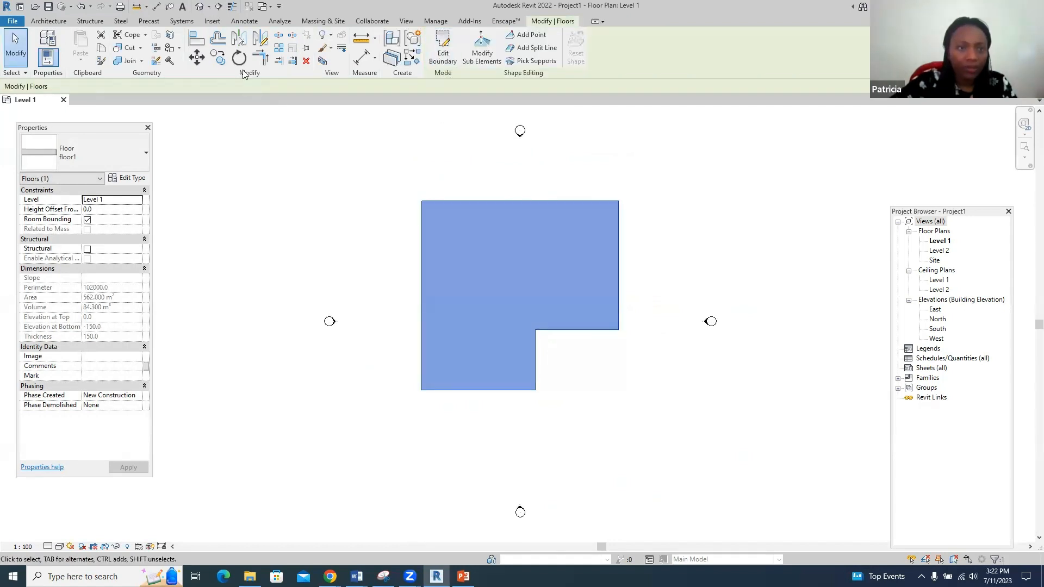
# - Open the default 3D view and try Shaded and Realistic styles, settling on Shaded
pyautogui.click(199, 6)
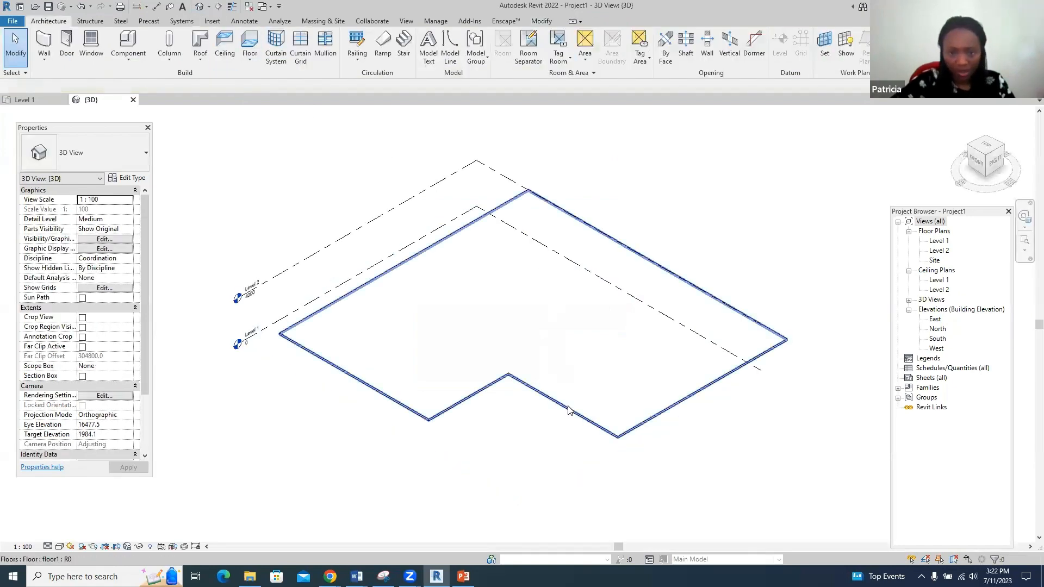
pyautogui.scroll(2, 569, 410)
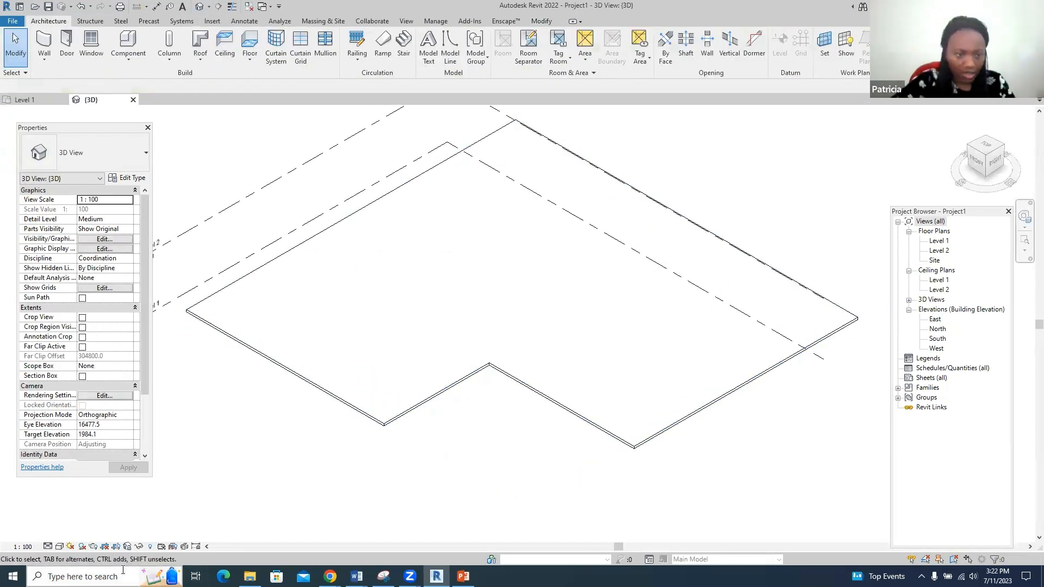
pyautogui.click(59, 546)
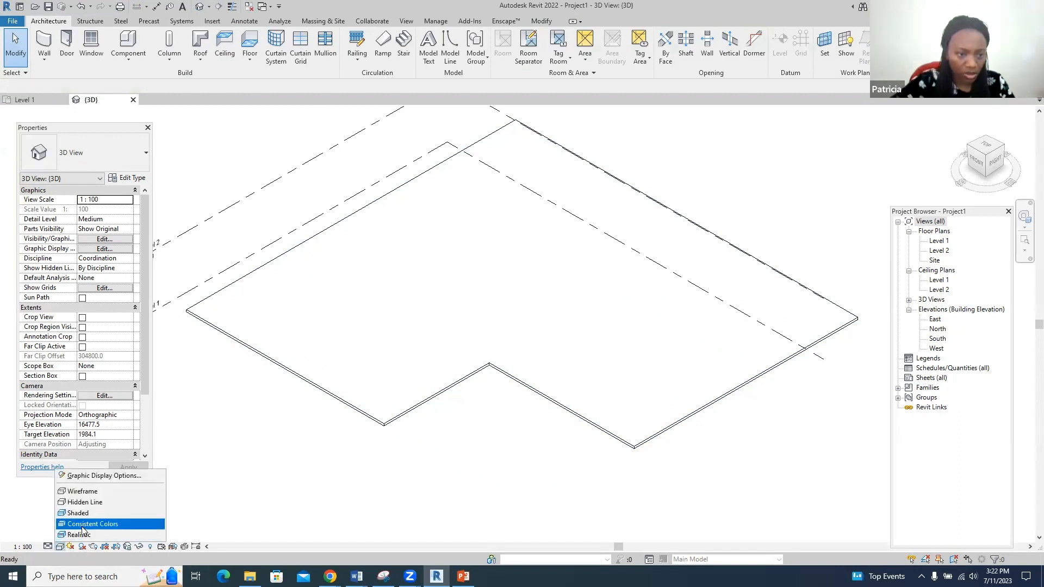
pyautogui.click(84, 514)
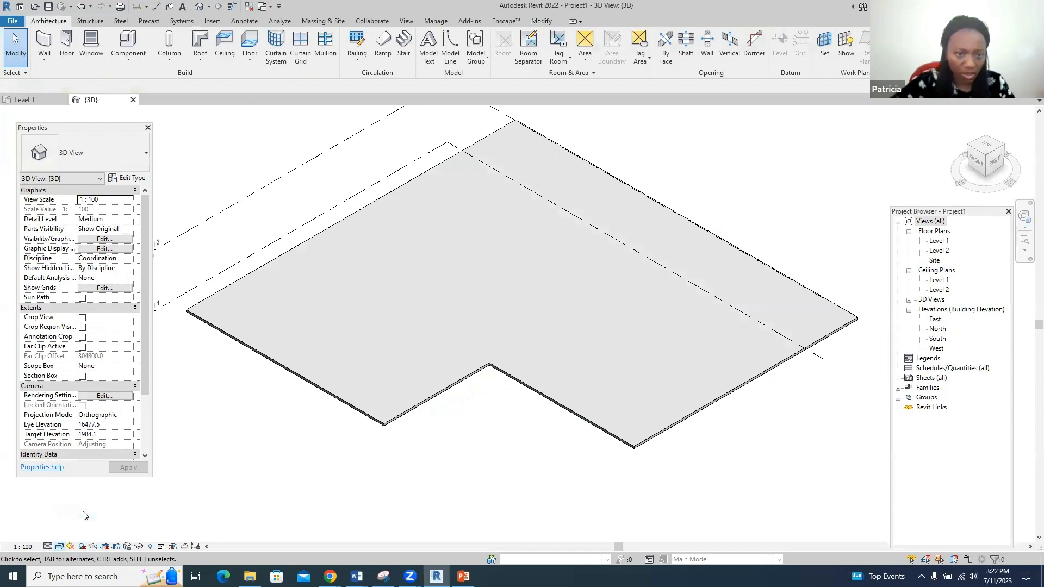
pyautogui.click(59, 546)
pyautogui.click(71, 534)
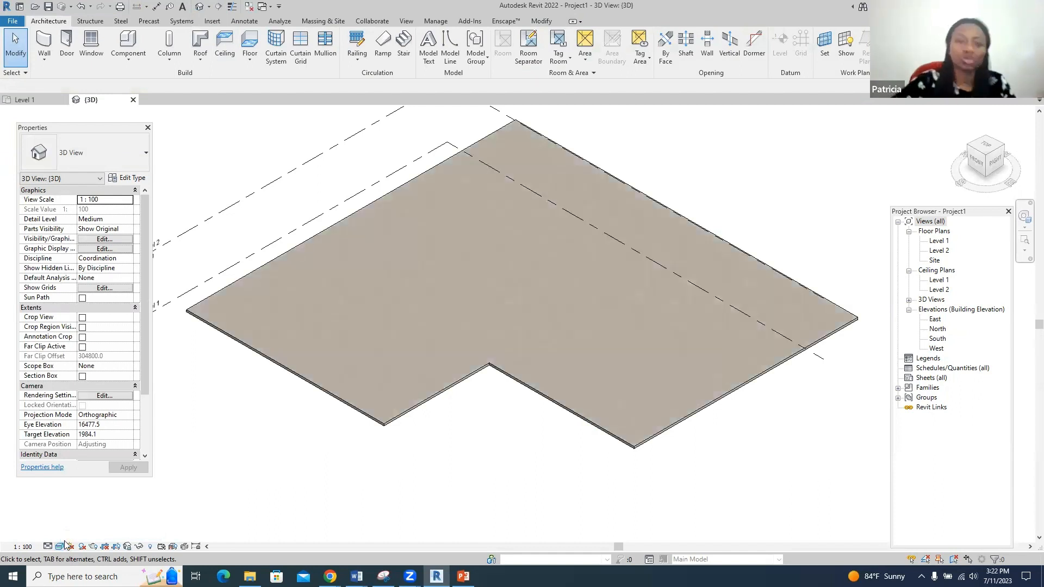
pyautogui.click(61, 545)
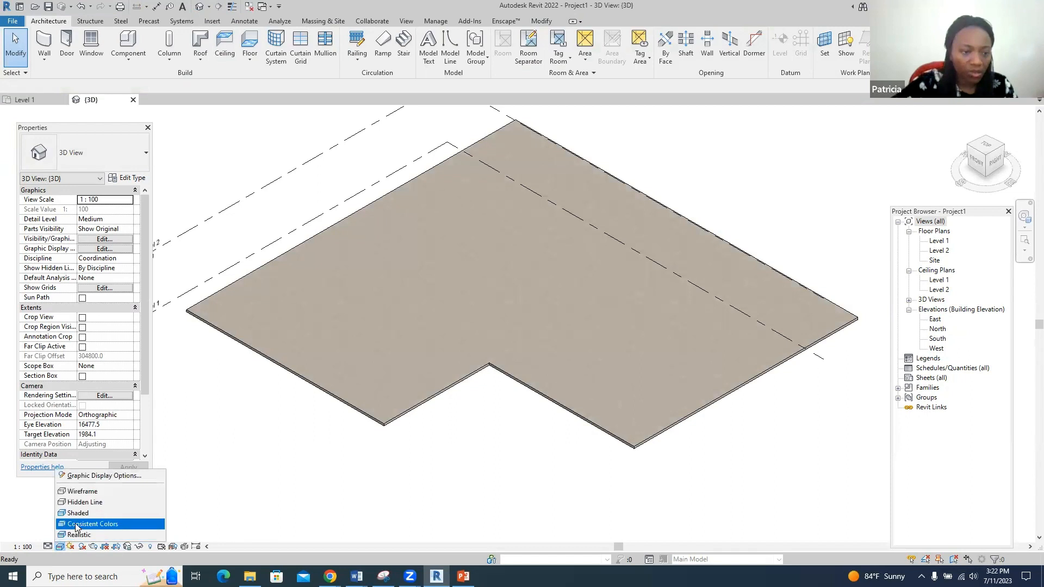
pyautogui.click(80, 516)
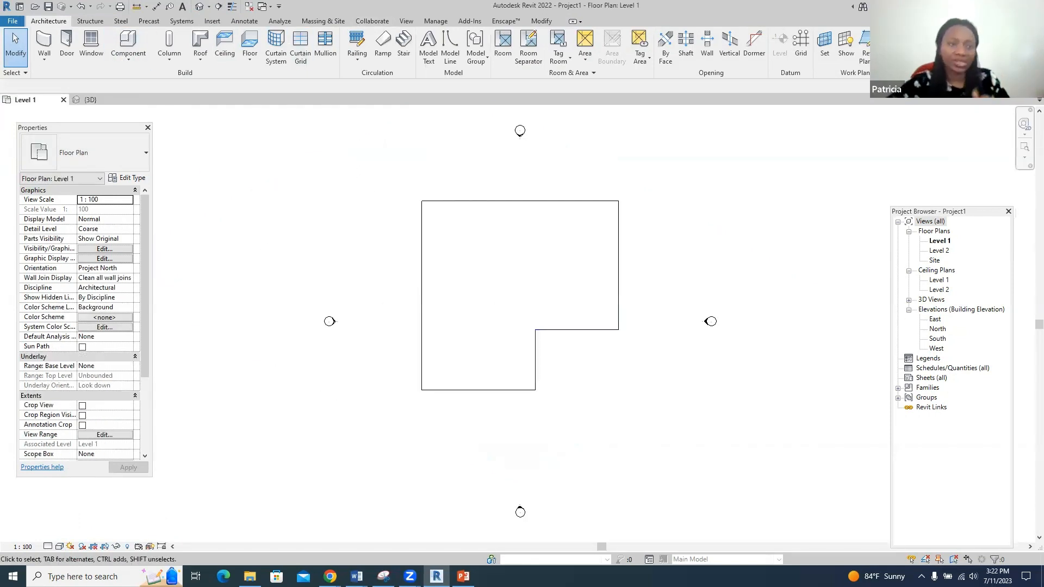
# - Duplicate the Generic - 200mm wall type as a new type named wall
pyautogui.click(44, 39)
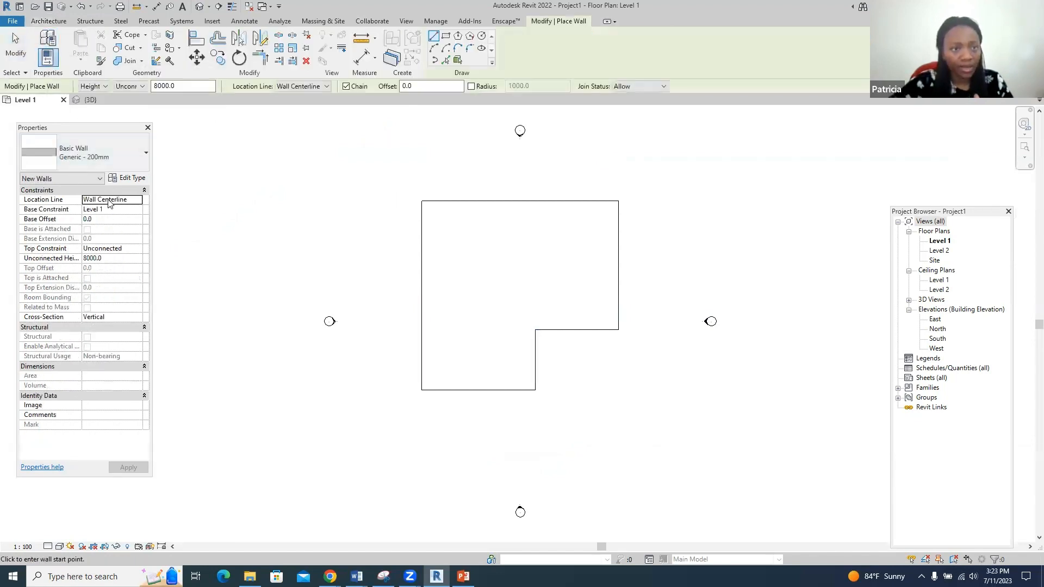
pyautogui.click(137, 182)
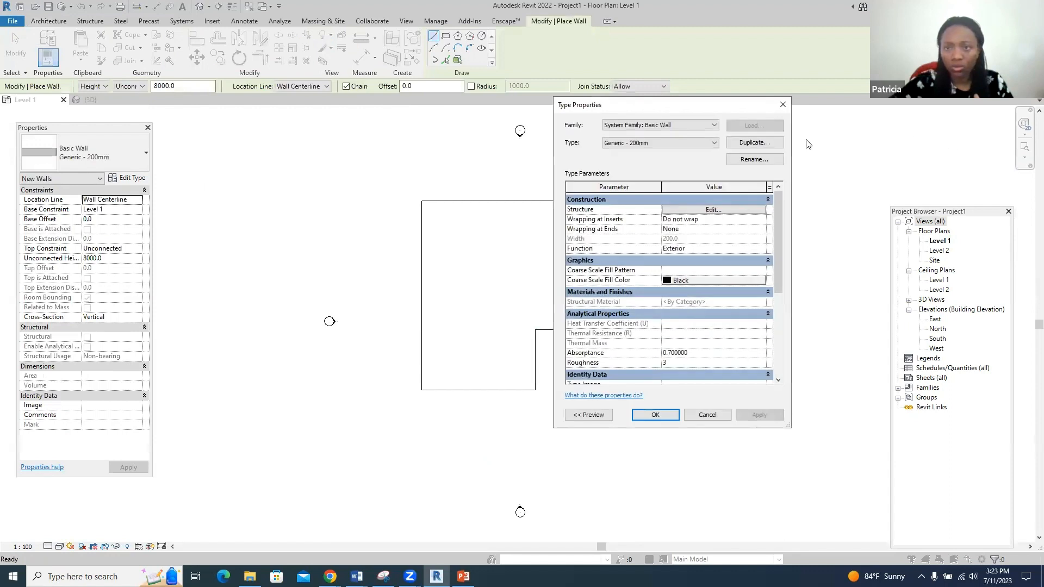
pyautogui.click(771, 145)
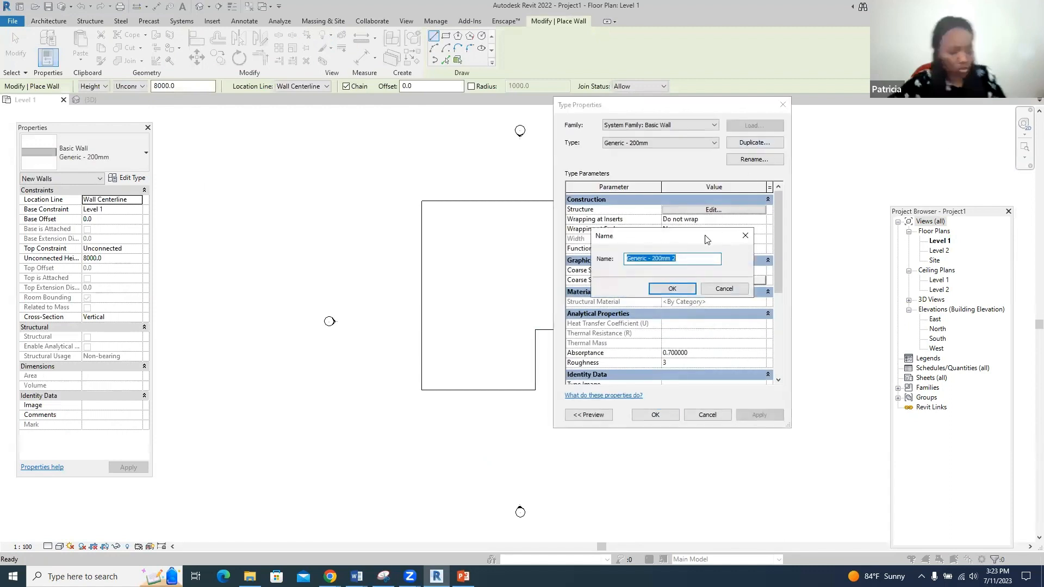
pyautogui.write('wall')
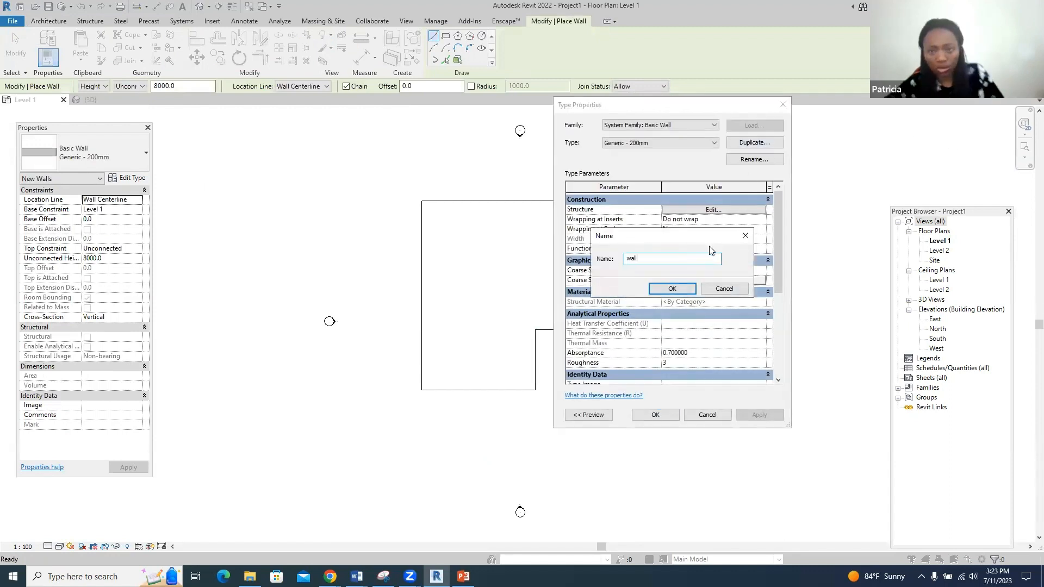
pyautogui.click(671, 288)
# - Give the wall type's structure layer 150 thickness and Clad - White material
pyautogui.click(713, 211)
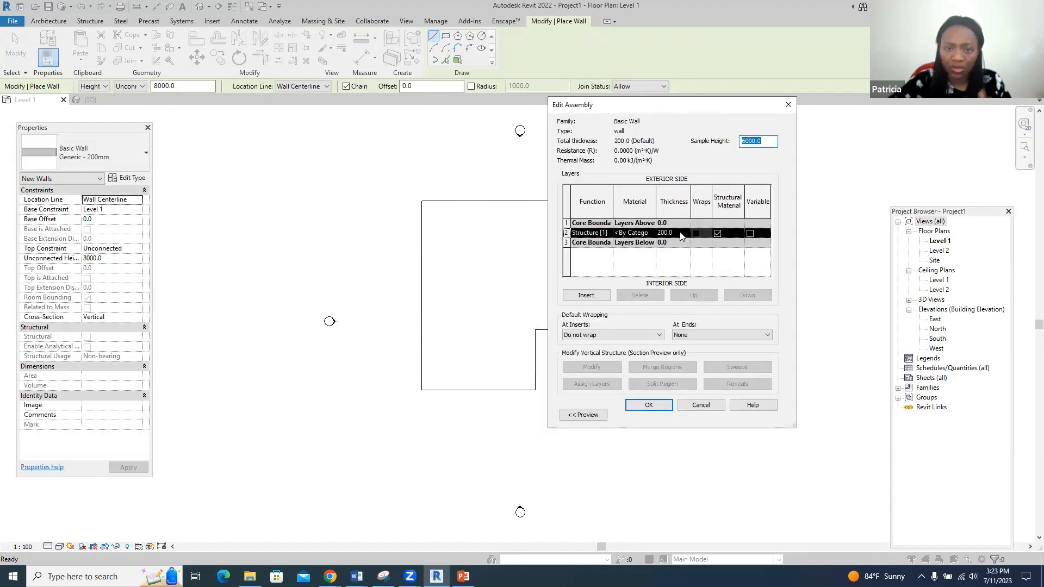
pyautogui.click(680, 233)
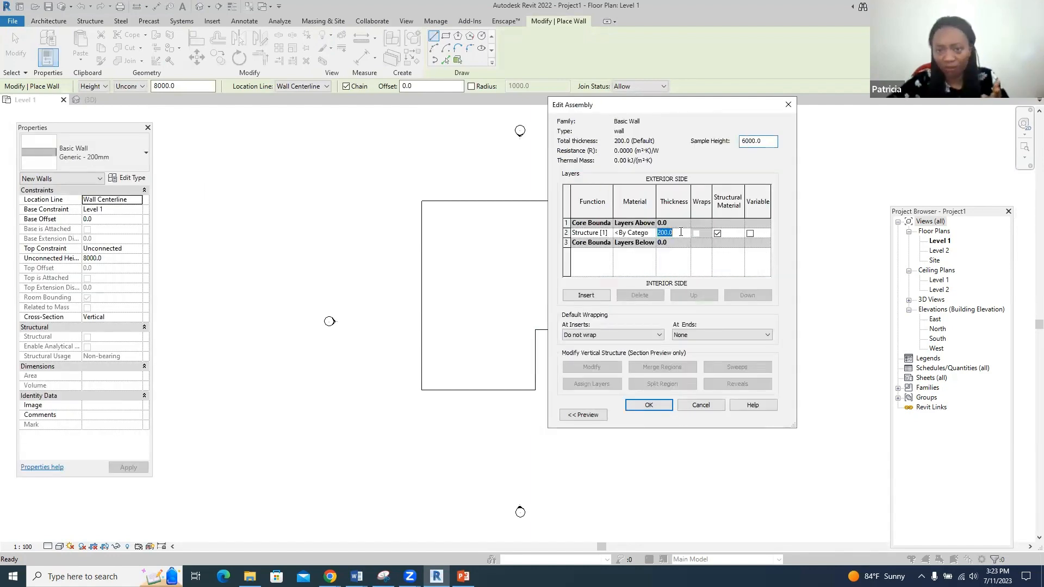
pyautogui.write('150')
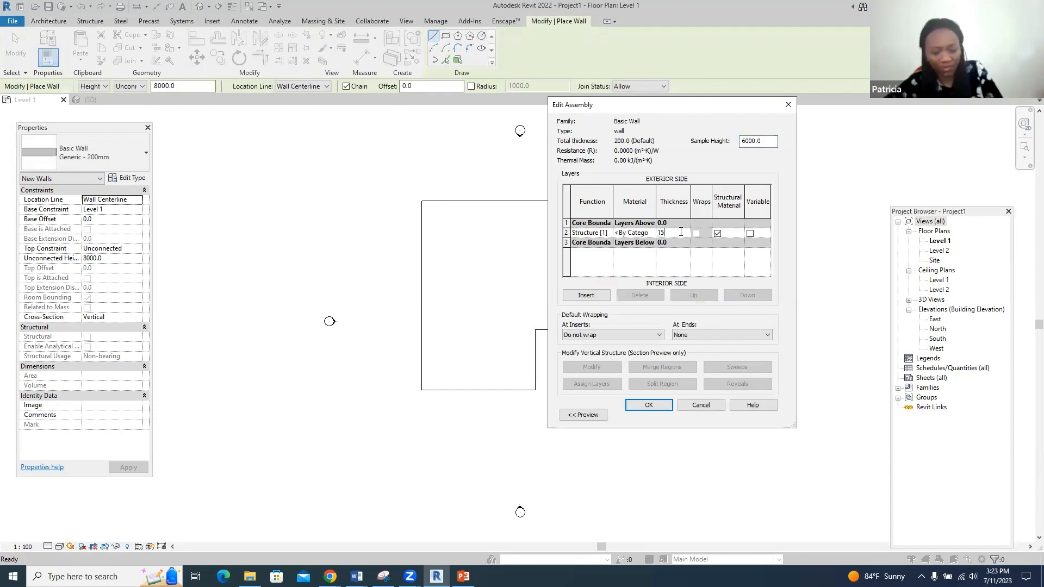
pyautogui.click(646, 234)
pyautogui.click(652, 233)
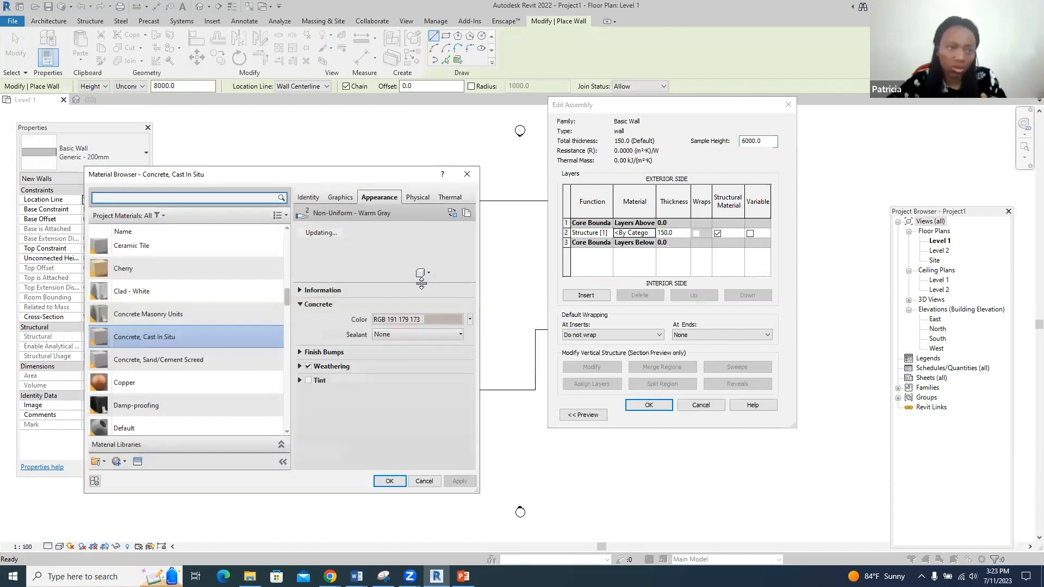
pyautogui.click(242, 296)
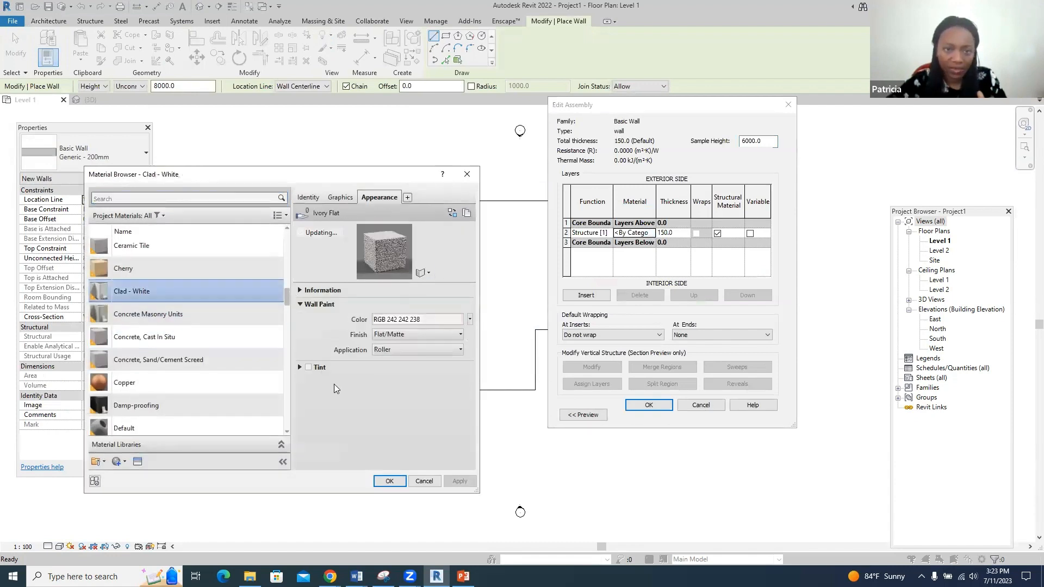
pyautogui.click(385, 480)
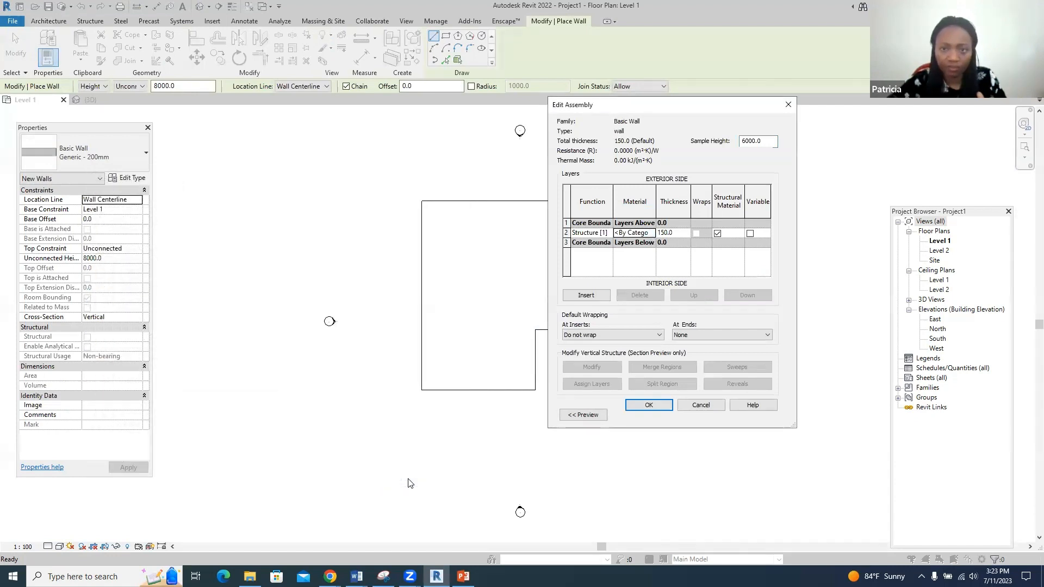
pyautogui.click(638, 404)
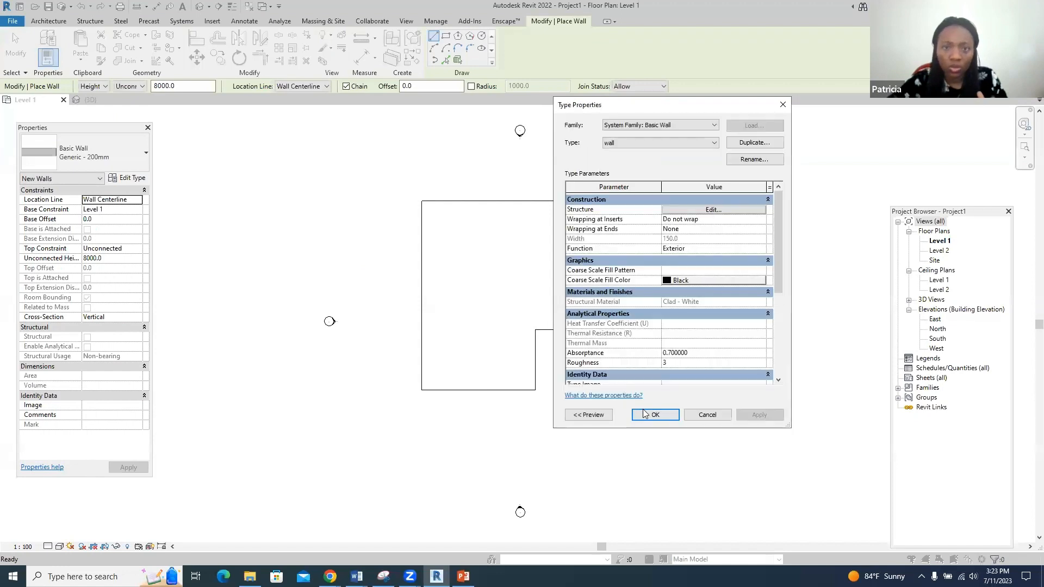
pyautogui.click(648, 417)
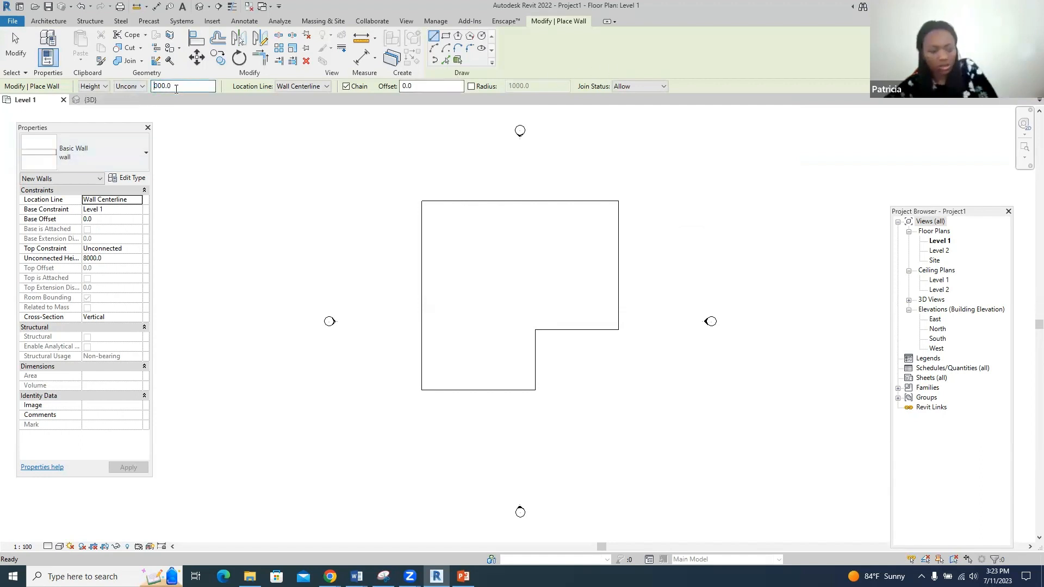
# - Set new walls to 3000 height with an unconnected top constraint
pyautogui.press('Return')
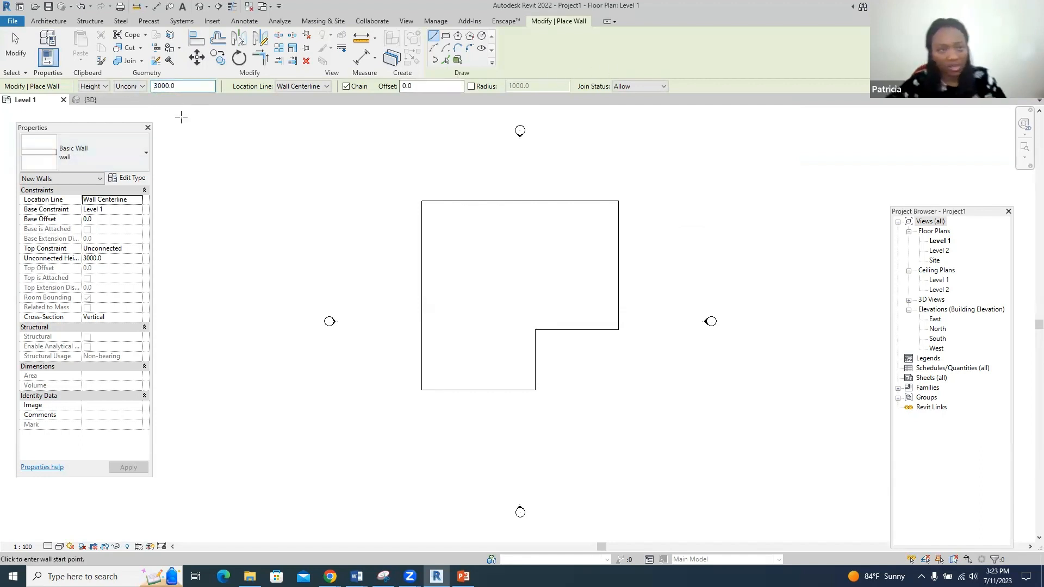
pyautogui.click(142, 87)
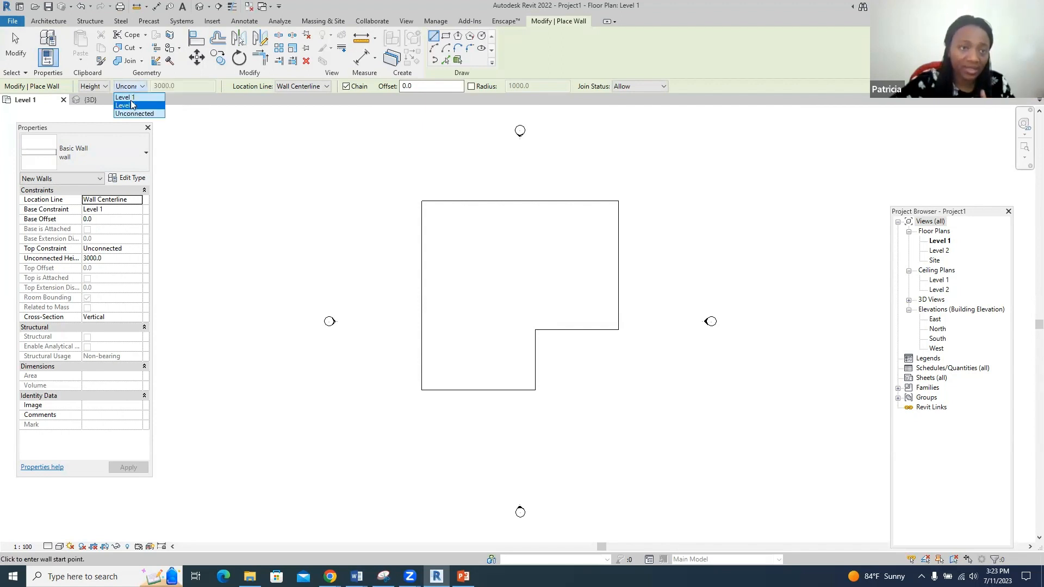
pyautogui.click(212, 95)
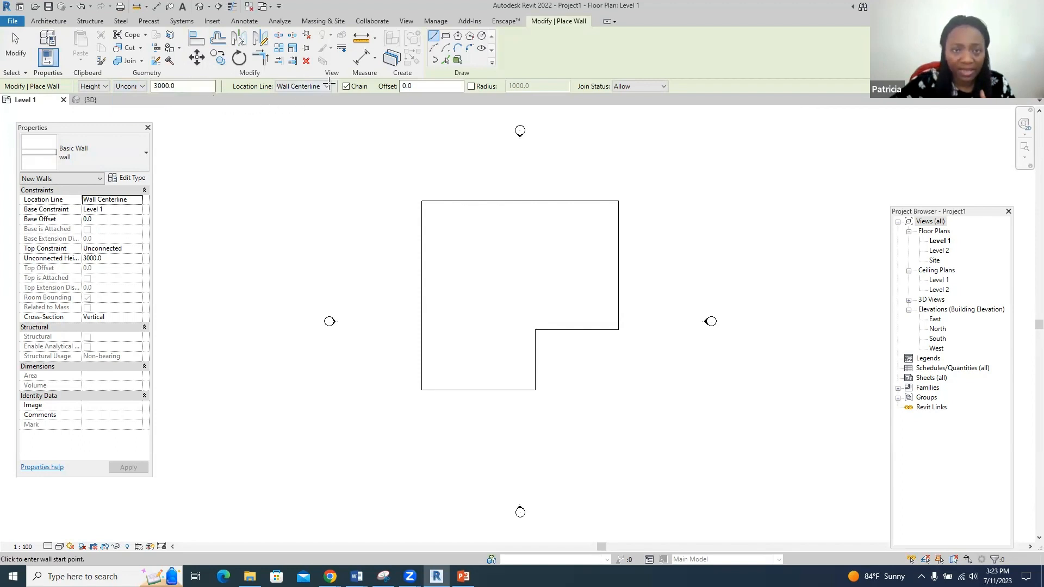
# - Draw walls along the floor's 15000 bottom edge, up to the inner corner and along the step, then view in 3D
pyautogui.scroll(4, 454, 402)
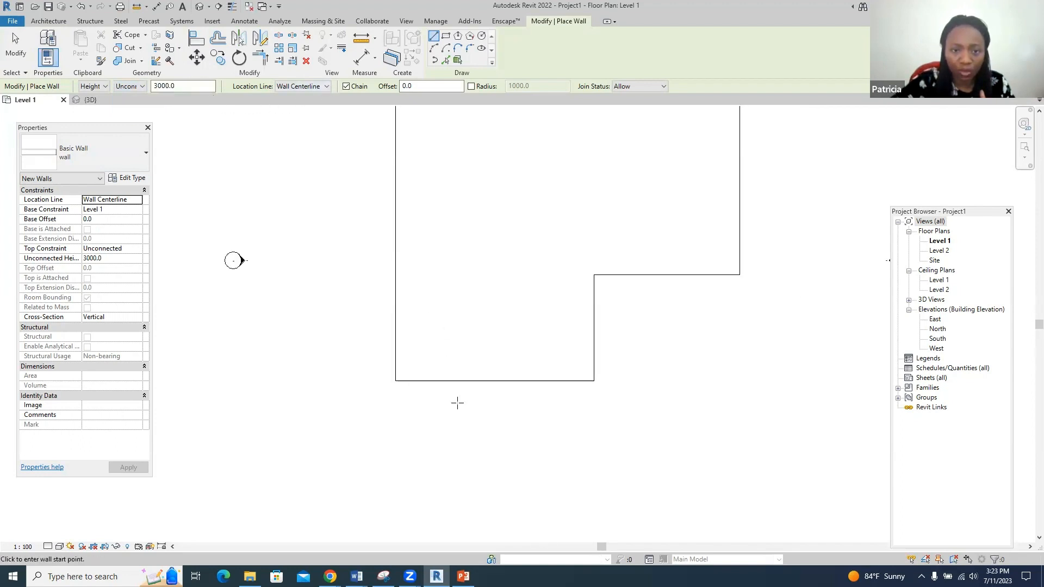
pyautogui.click(383, 375)
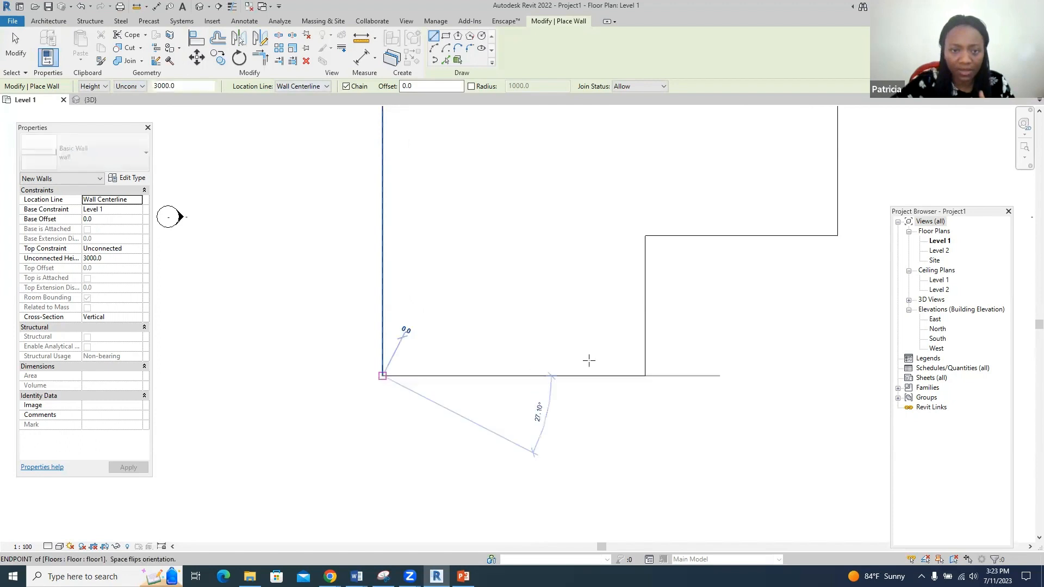
pyautogui.click(644, 375)
pyautogui.click(646, 235)
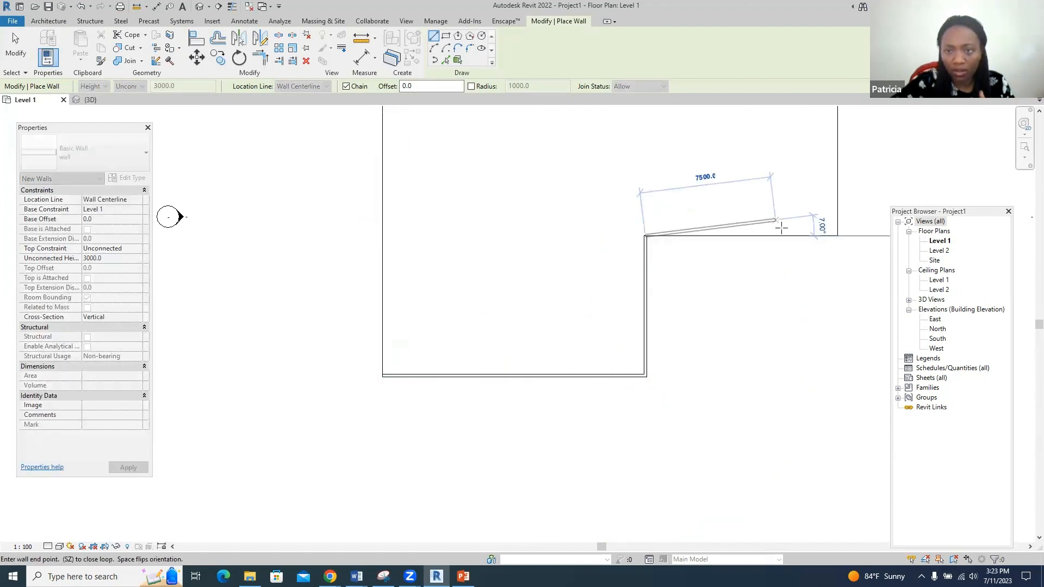
pyautogui.click(829, 234)
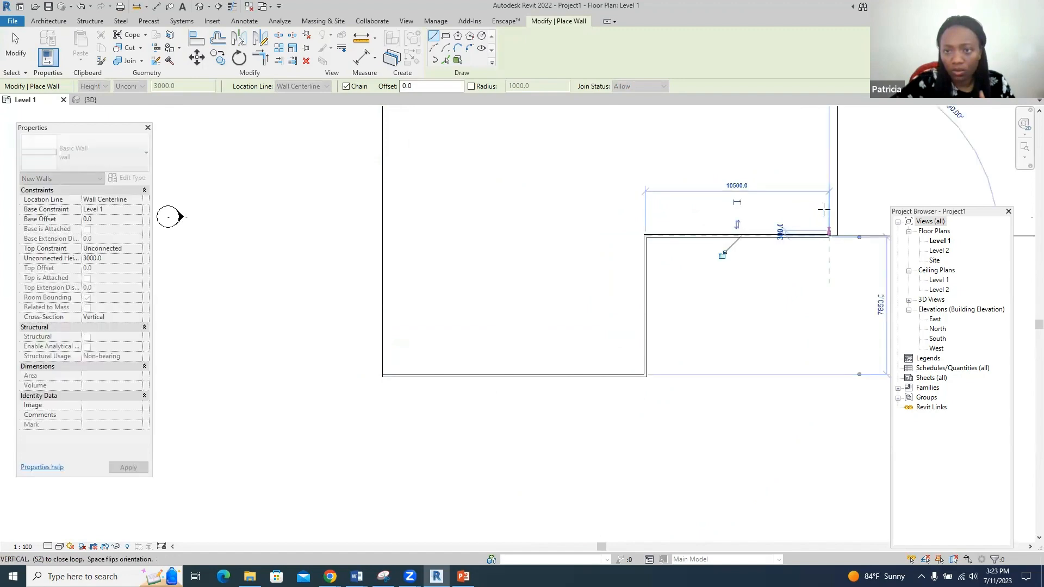
pyautogui.press('Escape')
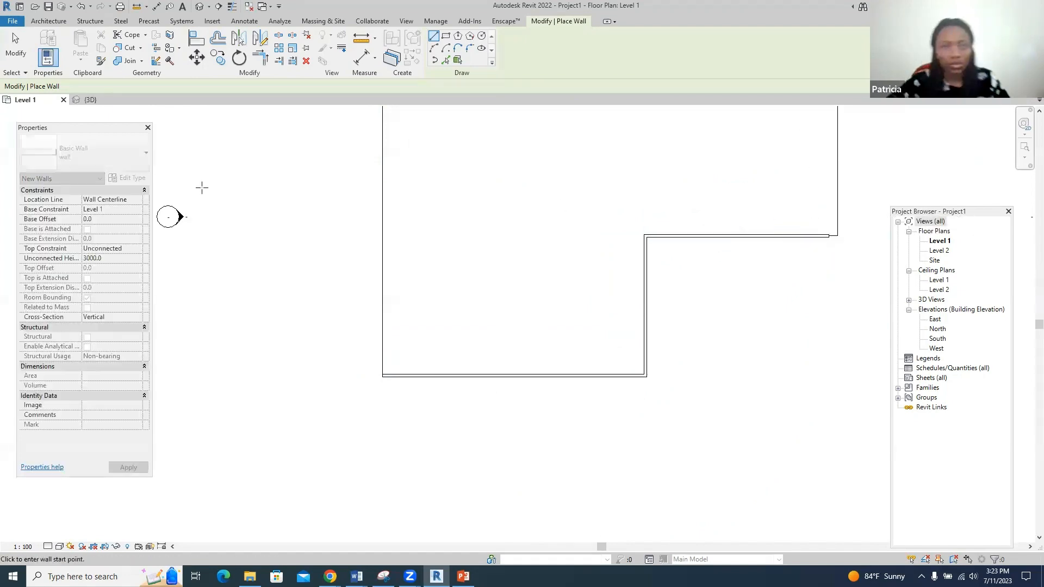
pyautogui.click(100, 102)
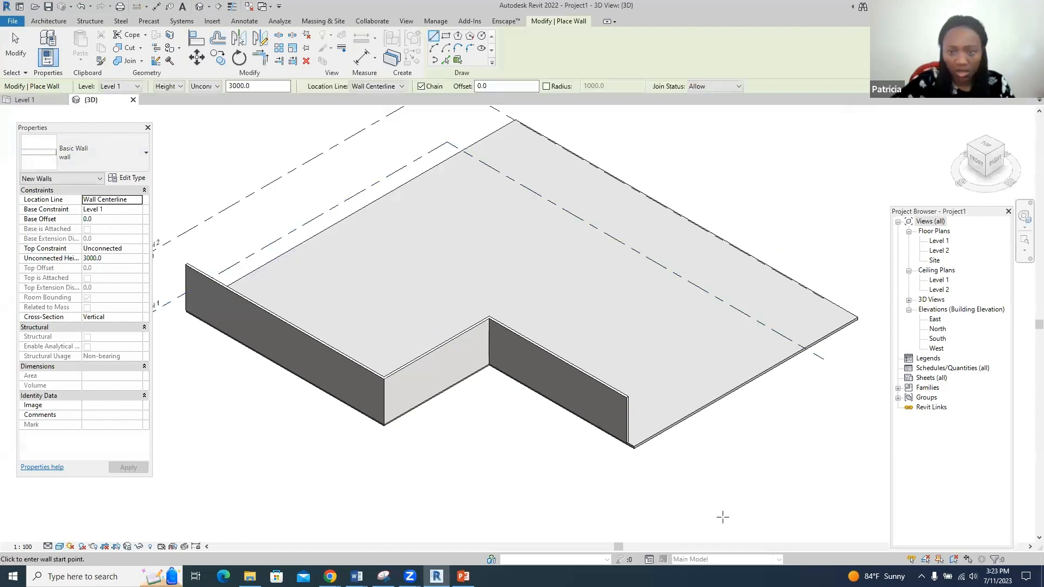
# - Undo the placed walls and return to the Level 1 plan with the Wall tool restarted
pyautogui.scroll(8, 527, 435)
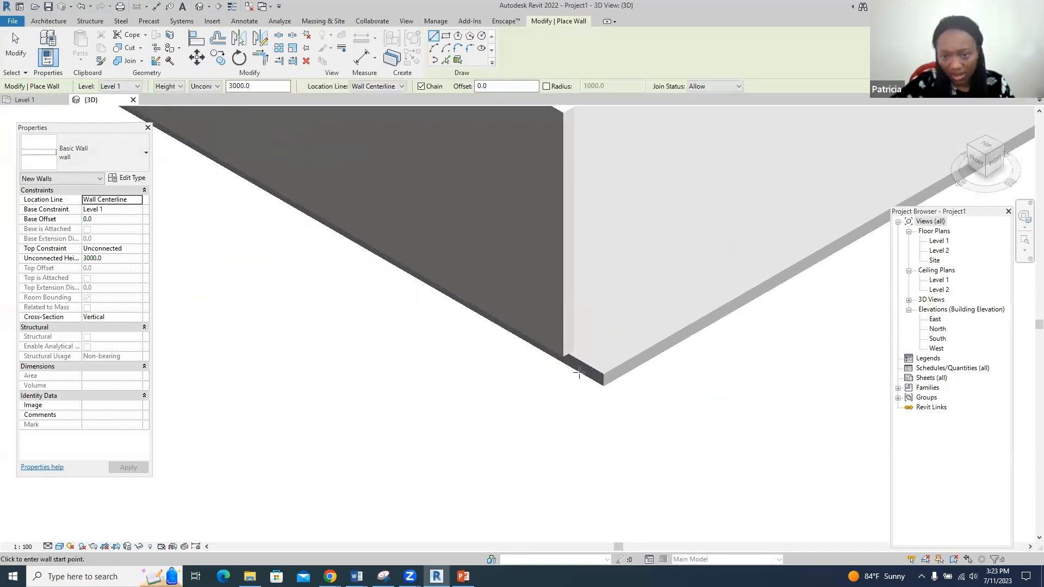
pyautogui.scroll(5, 543, 361)
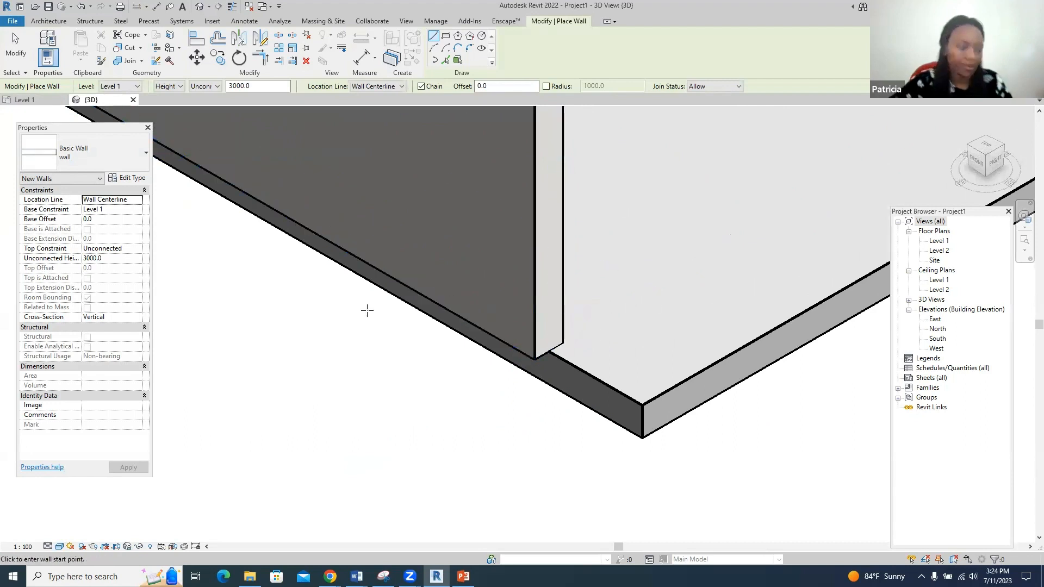
pyautogui.hotkey('ctrl', 'z')
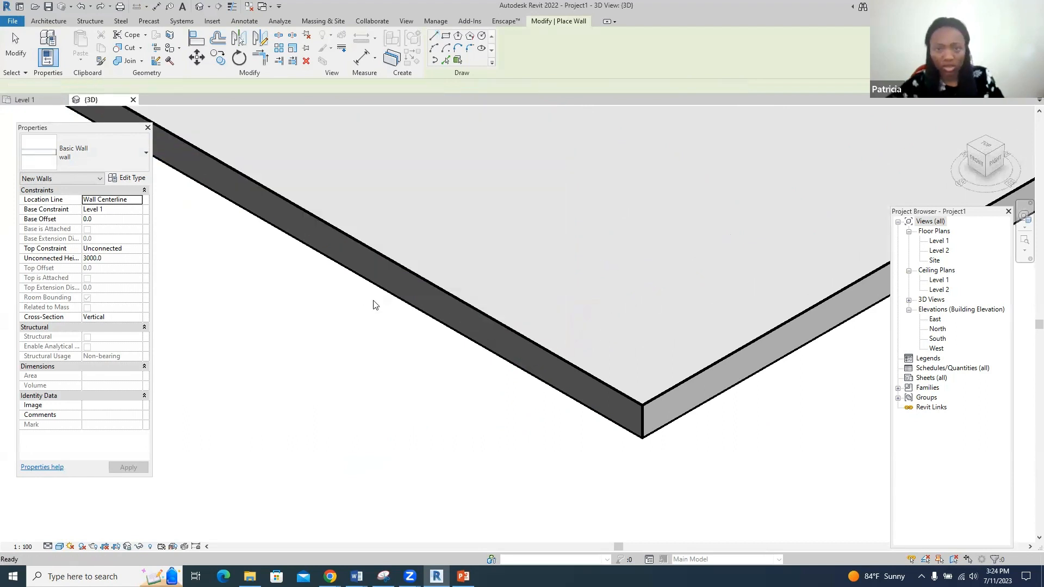
pyautogui.hotkey('ctrl', 'z')
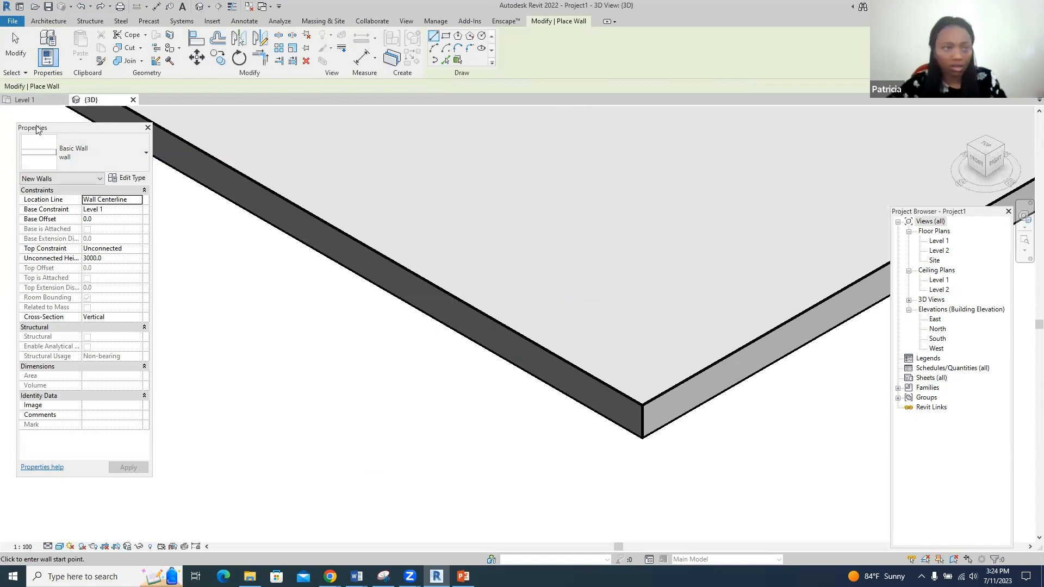
pyautogui.click(31, 102)
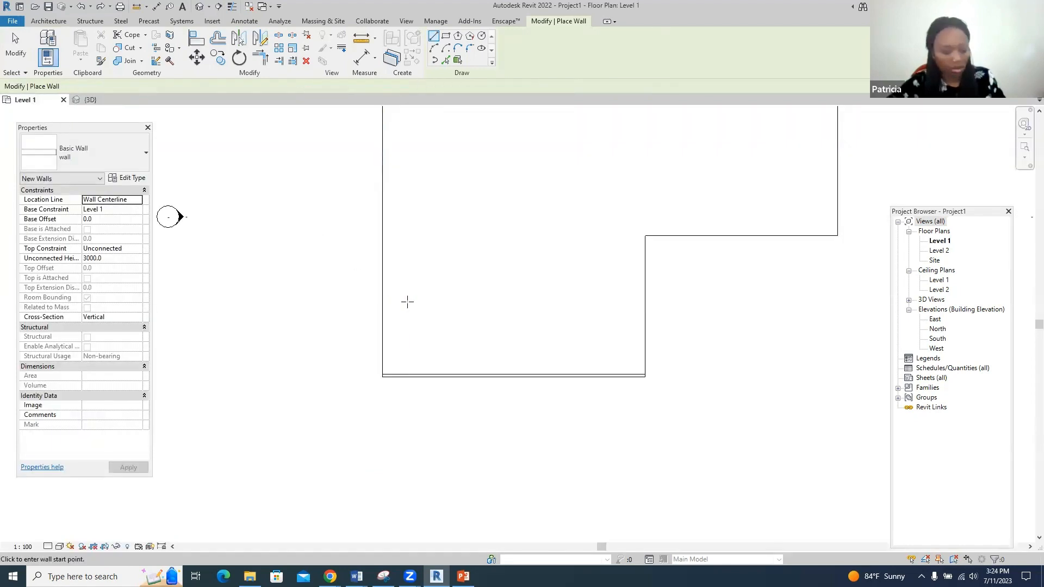
pyautogui.press('Escape')
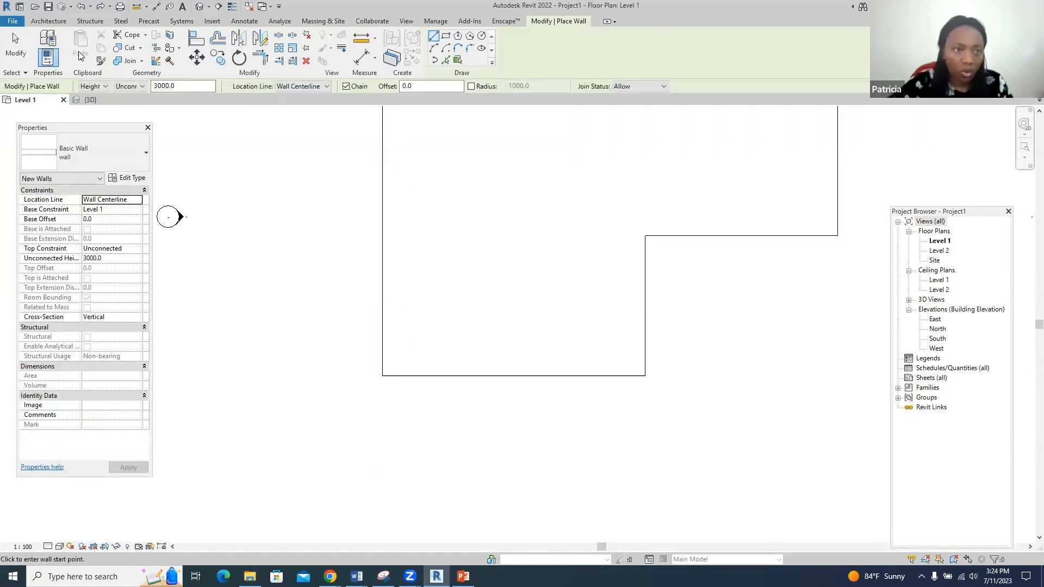
pyautogui.click(48, 21)
pyautogui.click(40, 47)
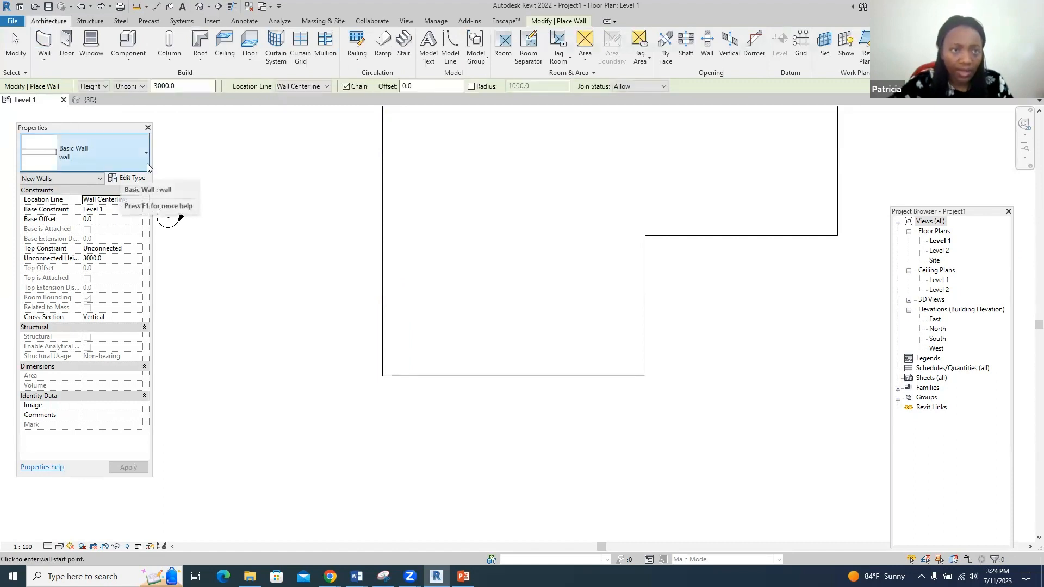
pyautogui.click(326, 87)
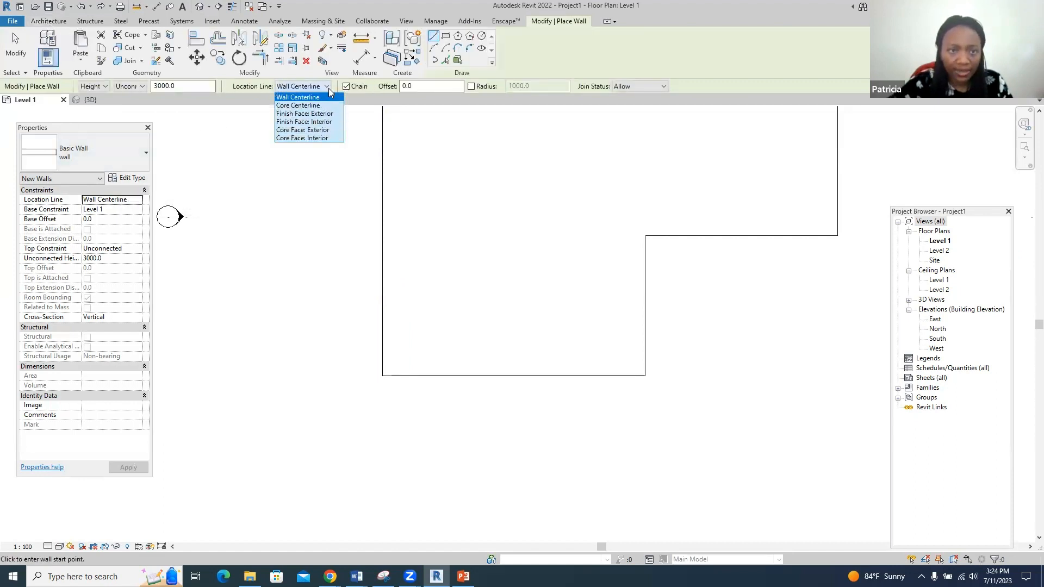
pyautogui.click(325, 122)
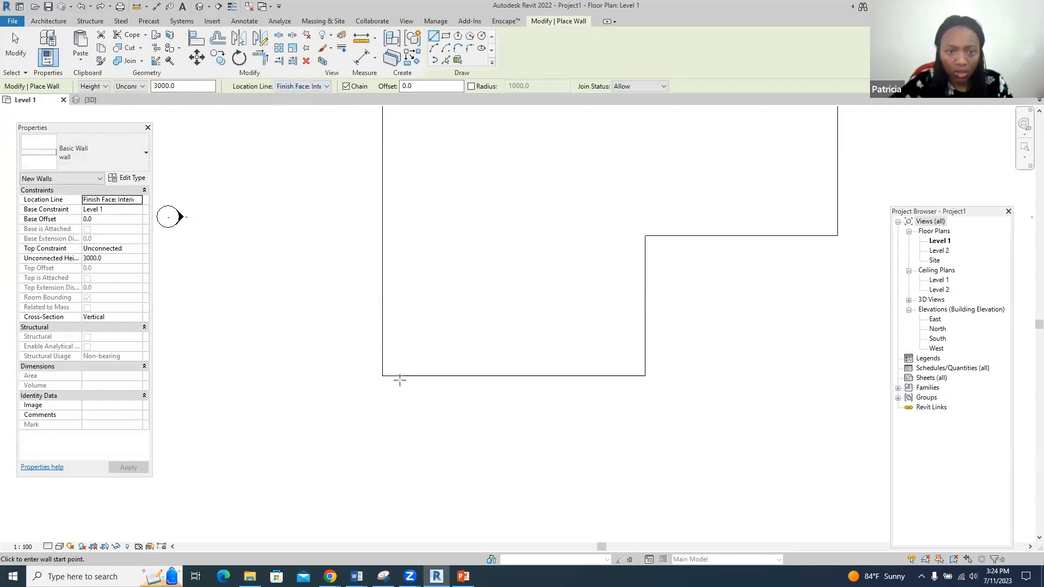
pyautogui.click(382, 375)
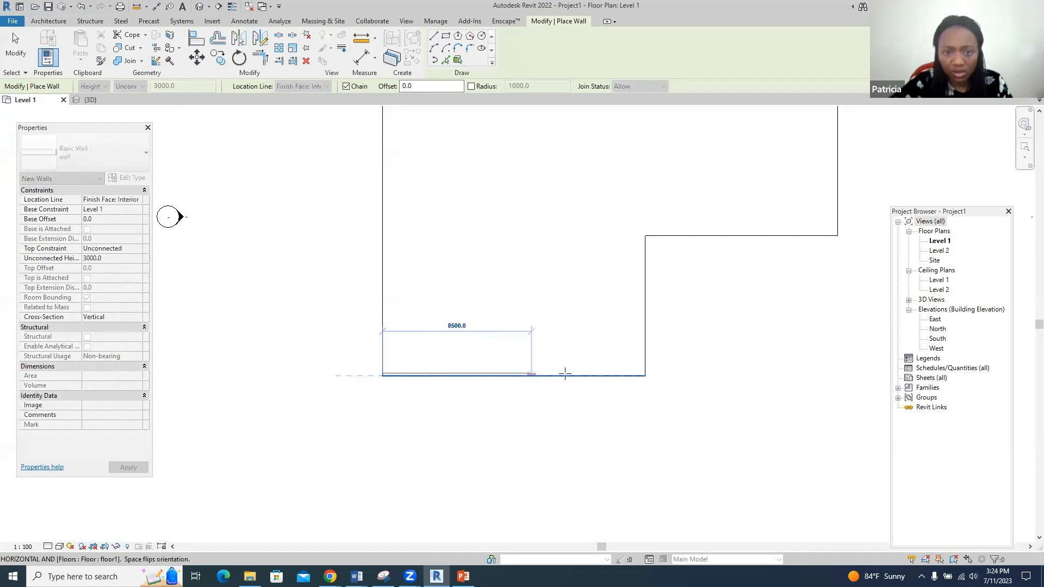
pyautogui.click(644, 374)
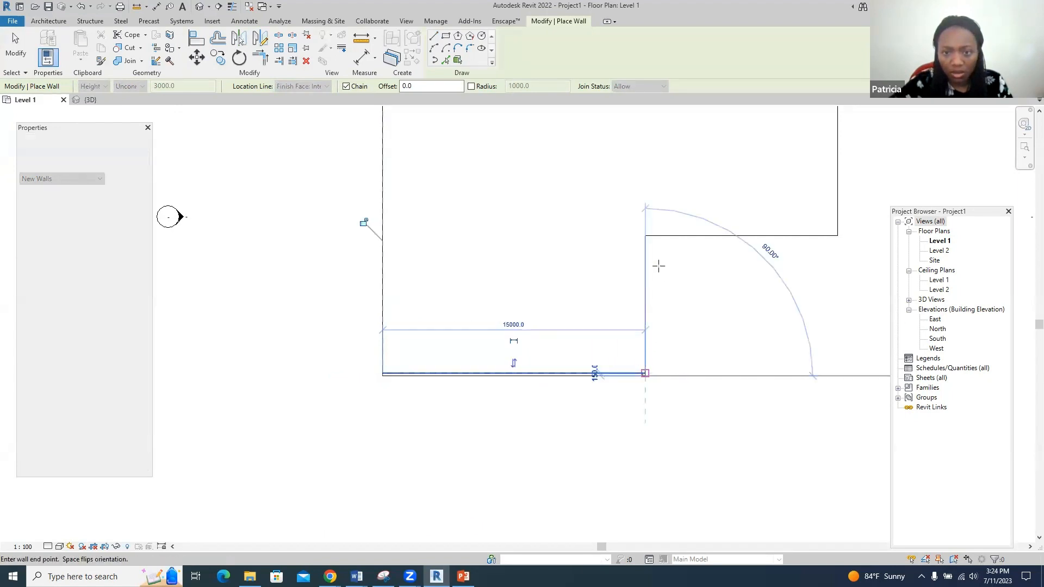
pyautogui.click(645, 236)
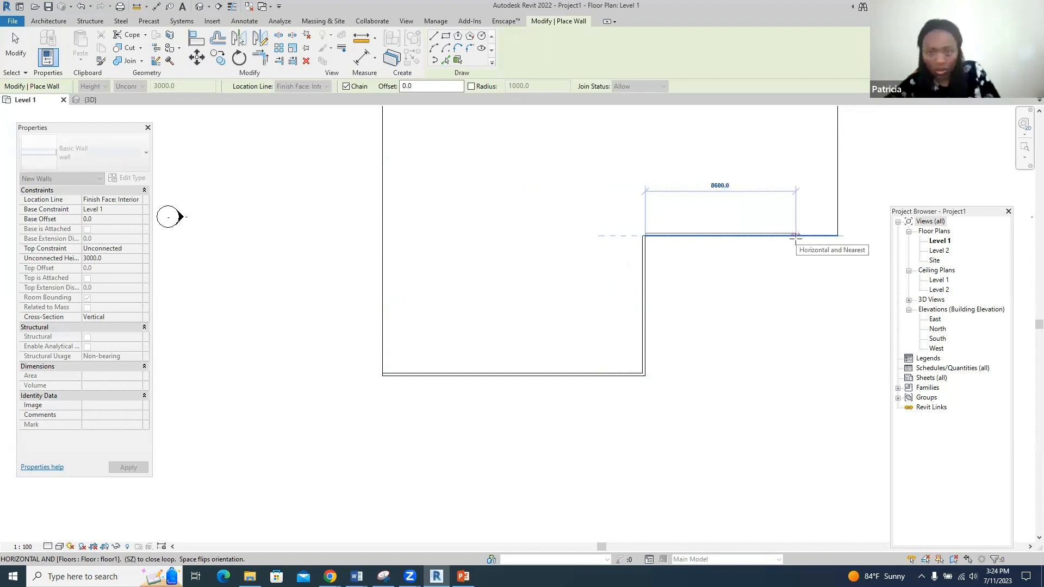
pyautogui.click(795, 236)
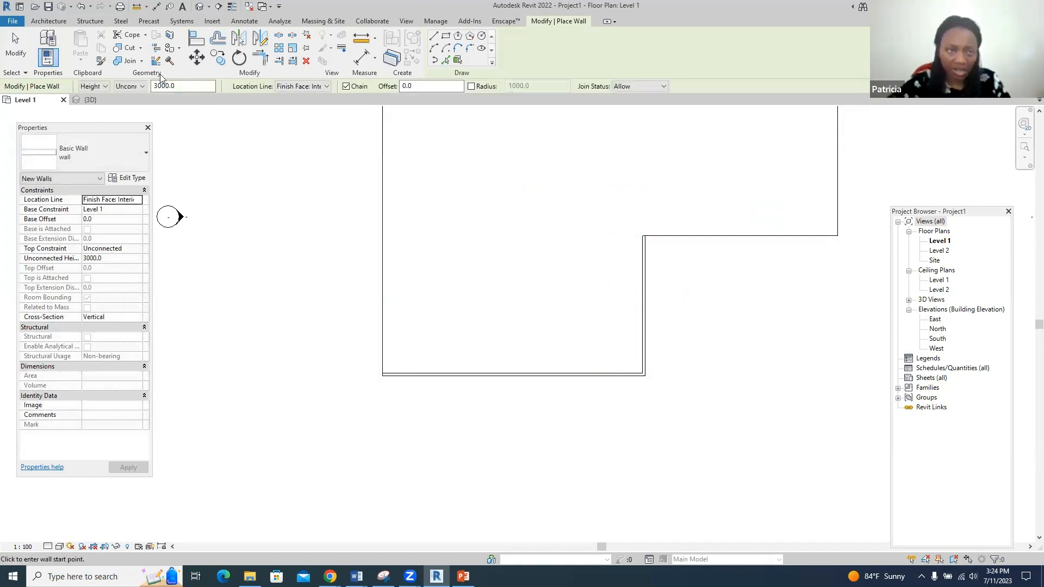
pyautogui.click(90, 99)
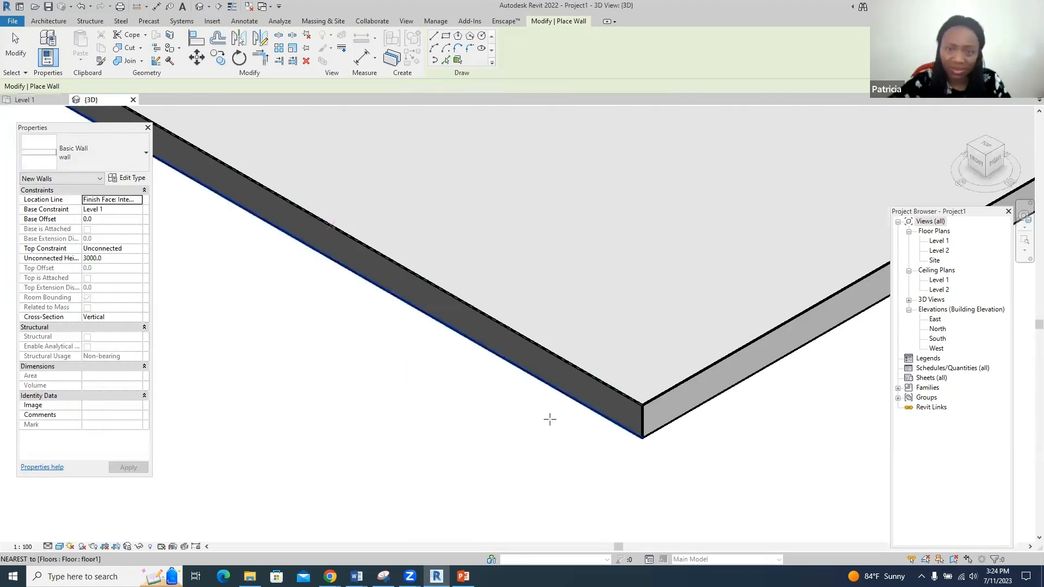
pyautogui.scroll(-5, 629, 459)
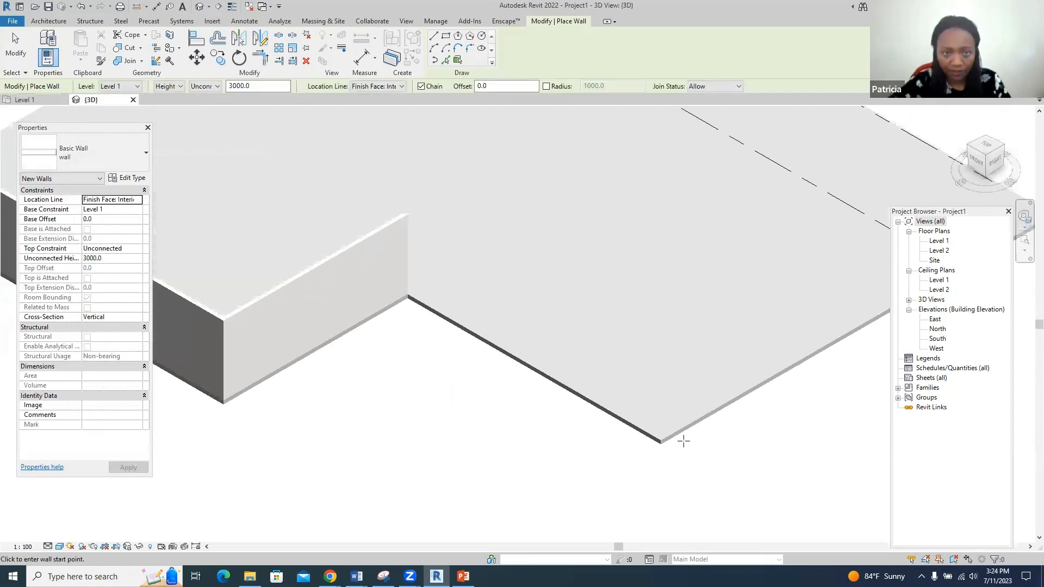
pyautogui.scroll(5, 390, 324)
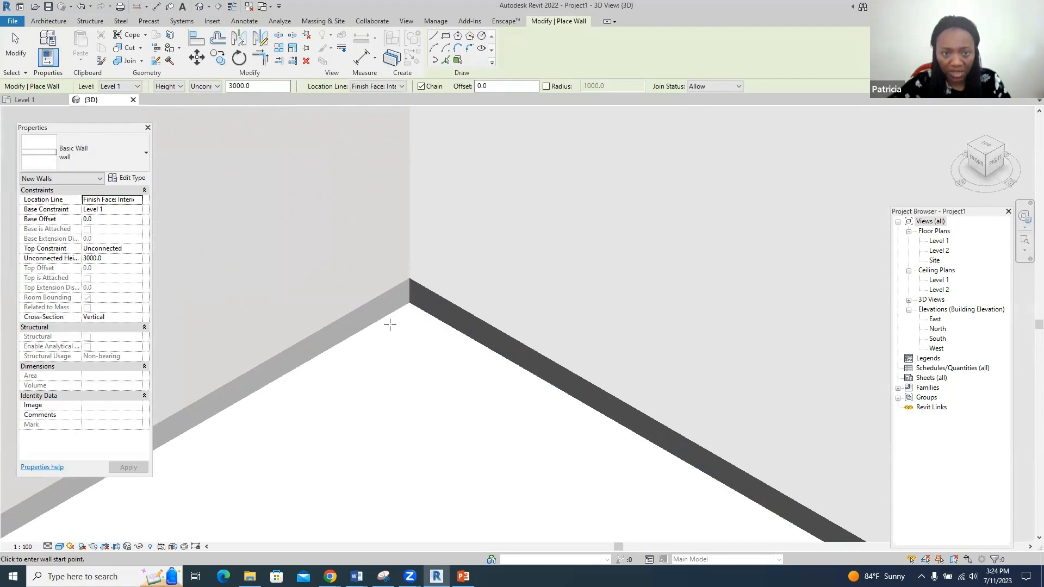
pyautogui.press('Escape')
pyautogui.press('Escape')
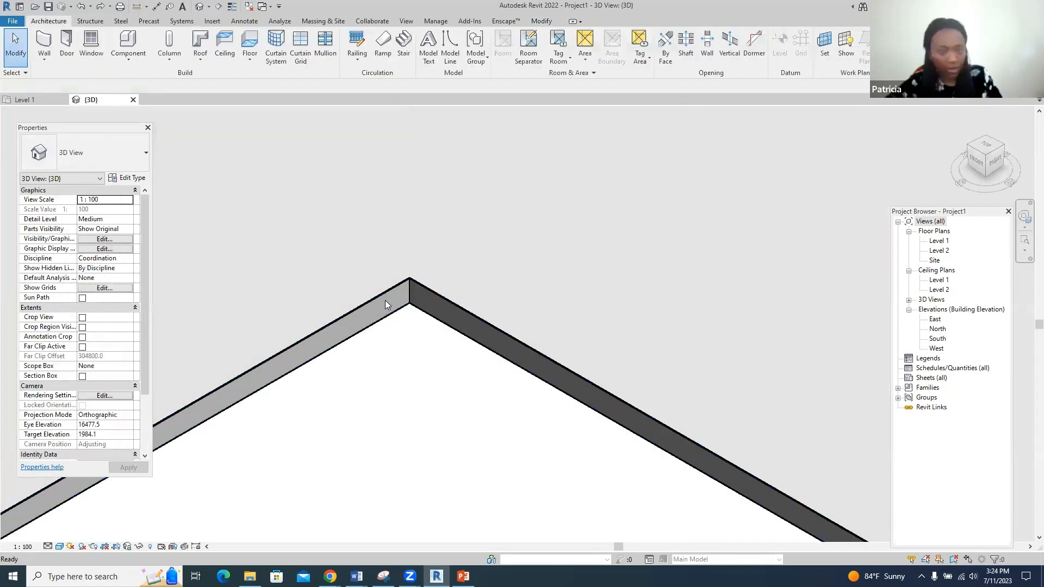
pyautogui.click(35, 100)
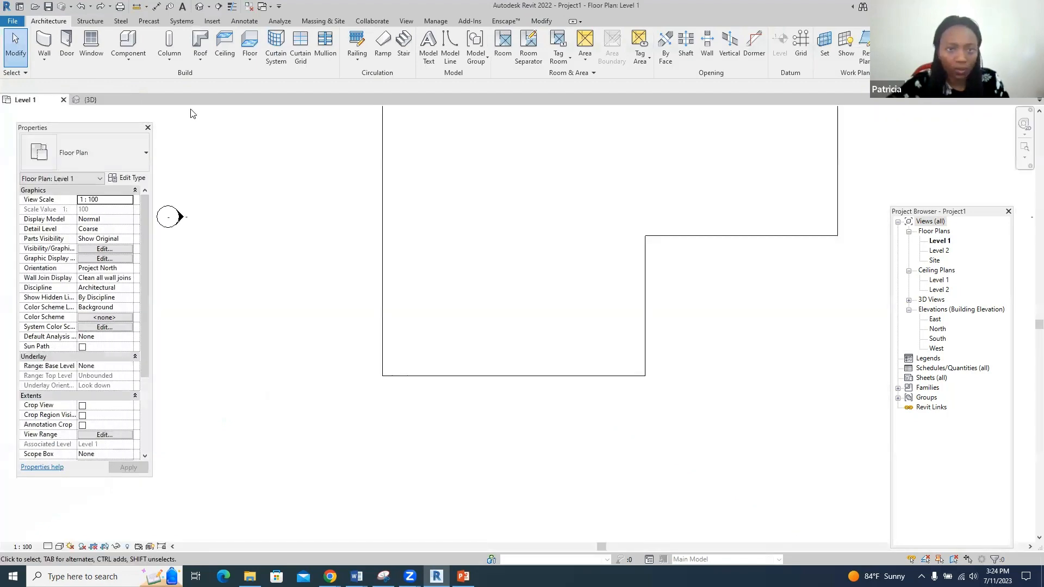
# - Start a wall with its location line set to Finish Face: Exterior
pyautogui.click(44, 43)
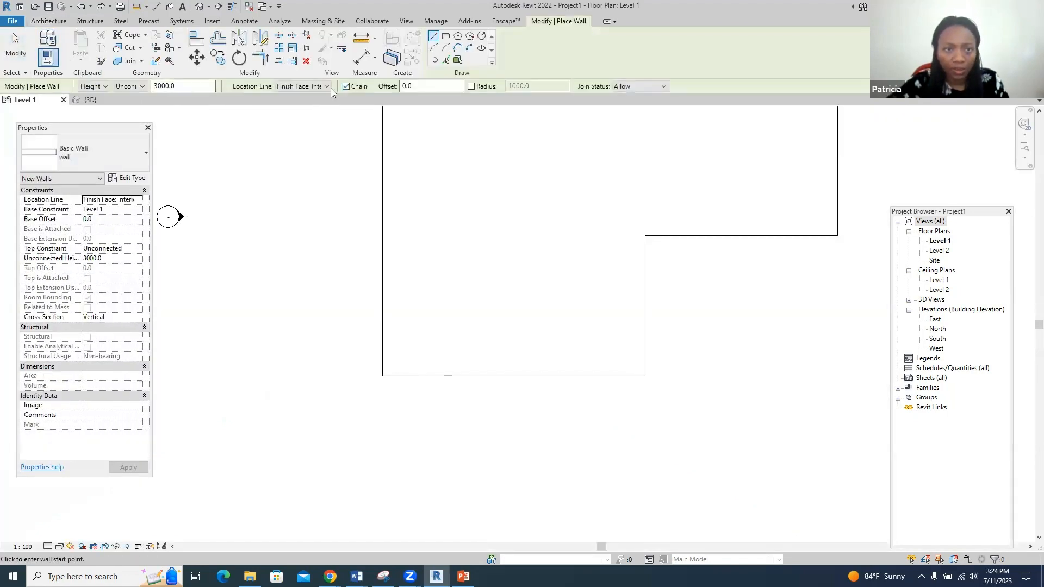
pyautogui.click(327, 87)
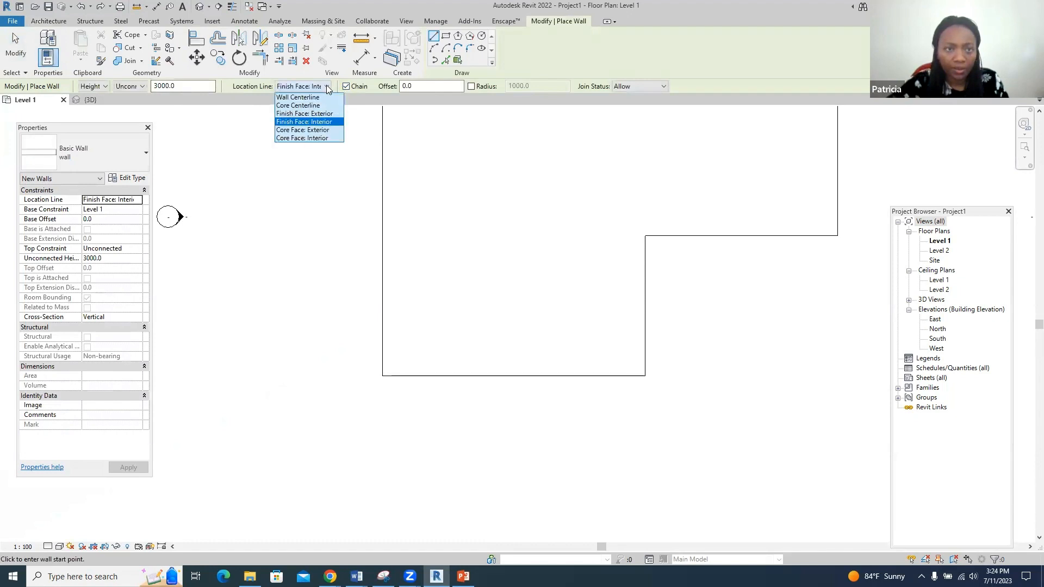
pyautogui.click(321, 114)
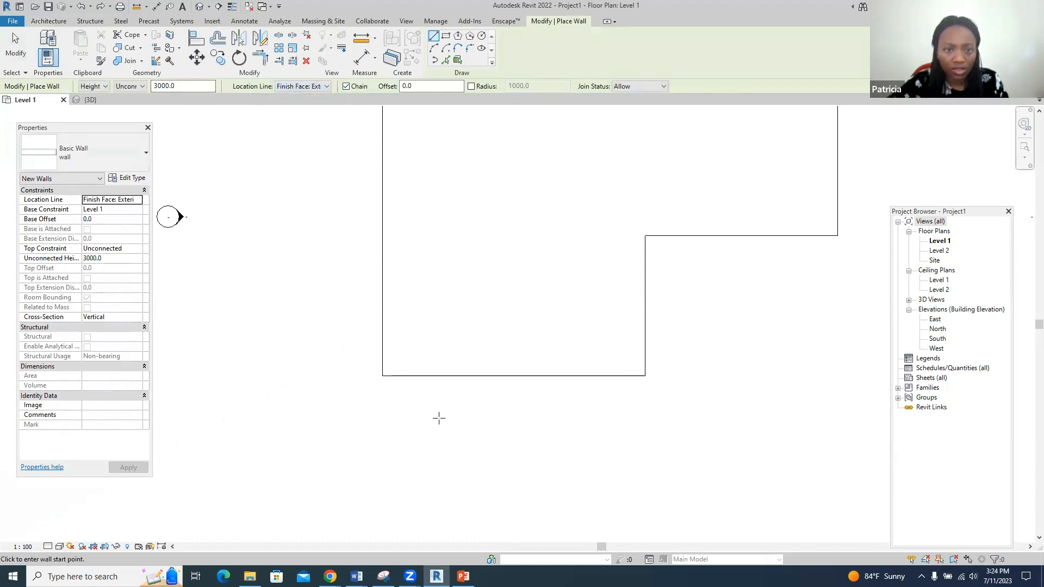
# - Trace walls around every corner of the L-shaped floor, closing the loop, then view in 3D
pyautogui.click(382, 376)
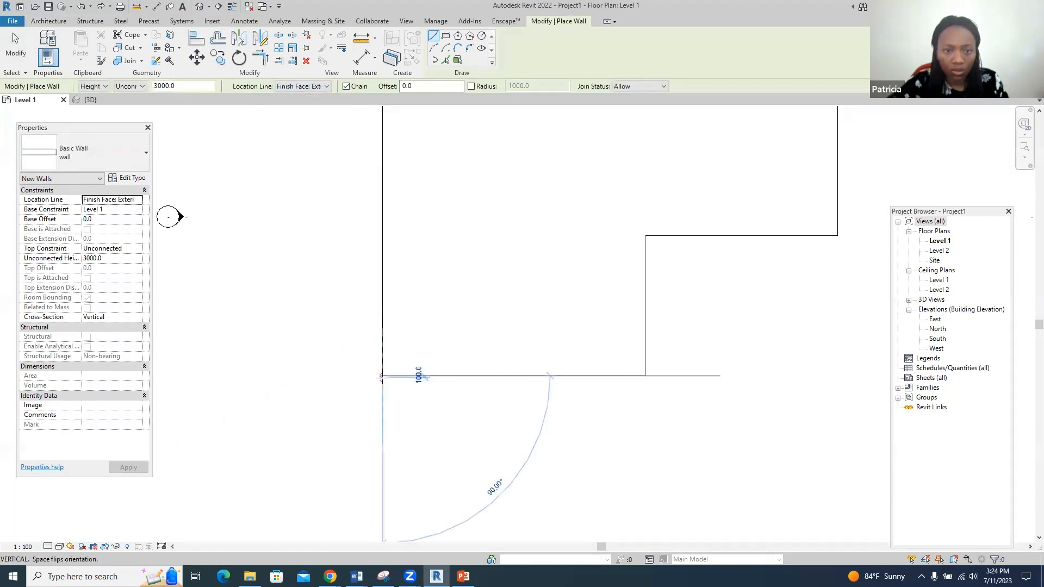
pyautogui.click(644, 375)
pyautogui.click(644, 236)
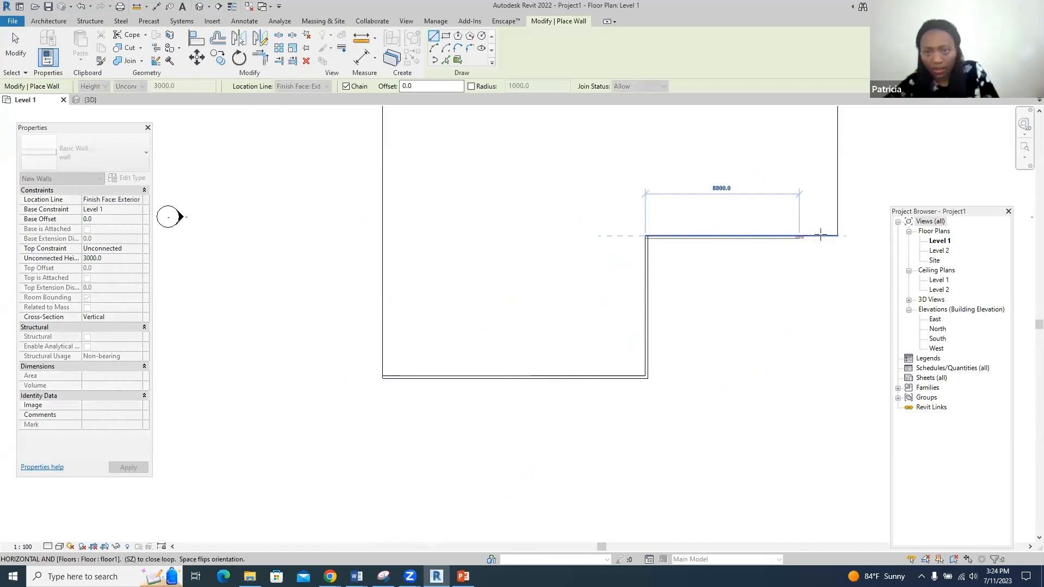
pyautogui.click(827, 303)
pyautogui.scroll(-5, 828, 303)
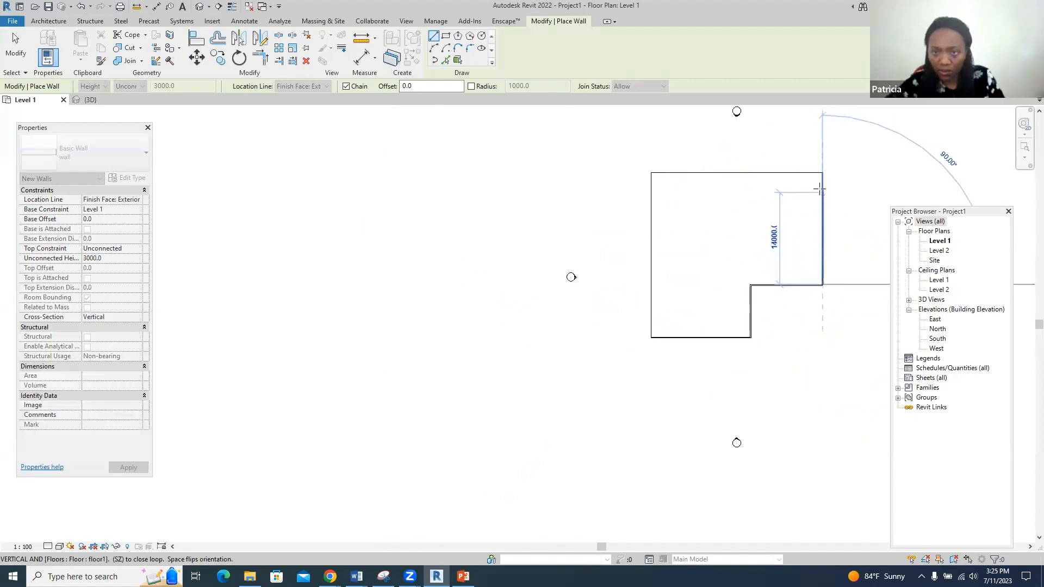
pyautogui.click(822, 173)
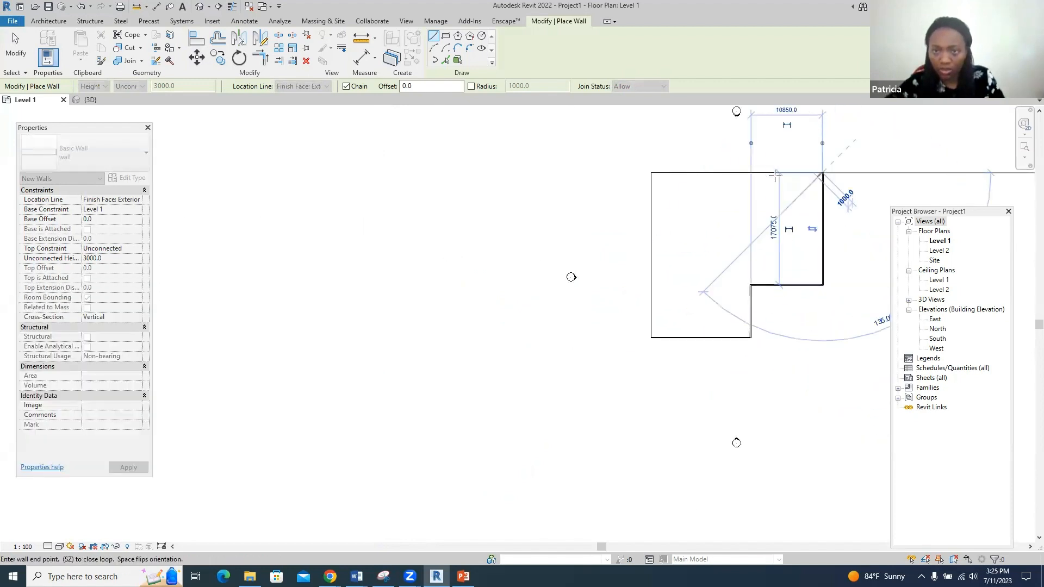
pyautogui.click(651, 172)
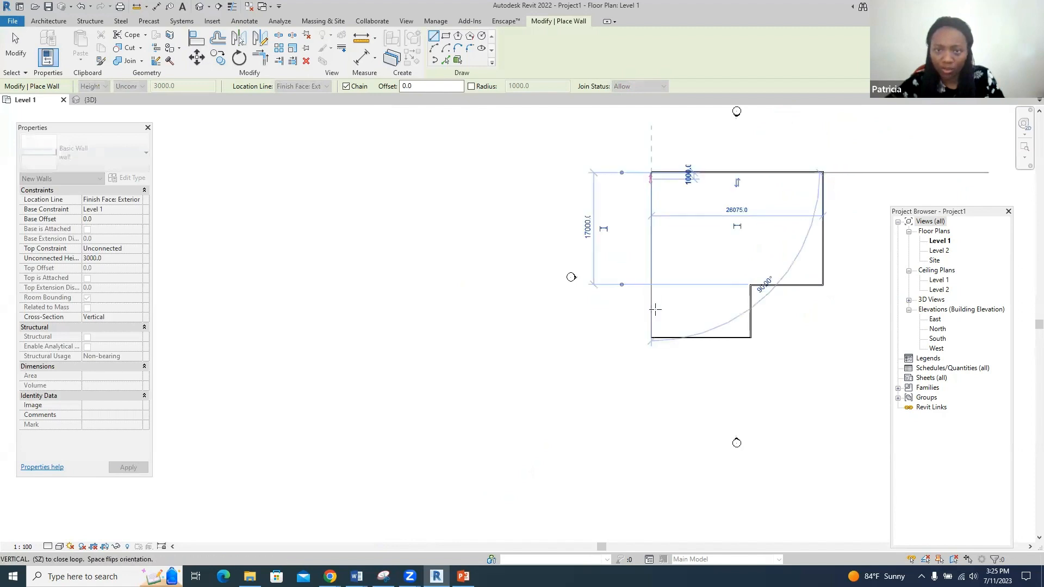
pyautogui.click(651, 336)
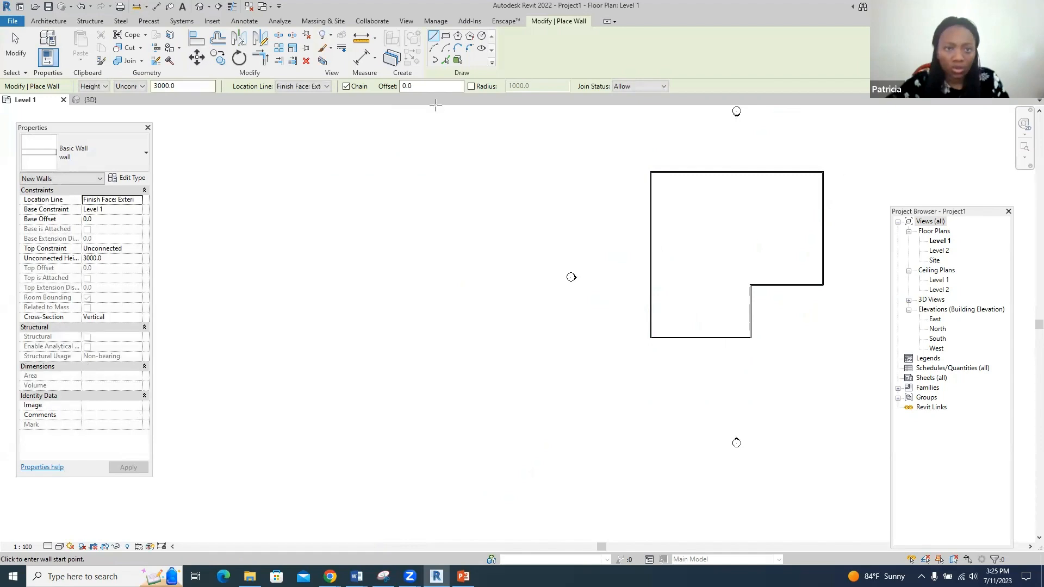
pyautogui.click(200, 6)
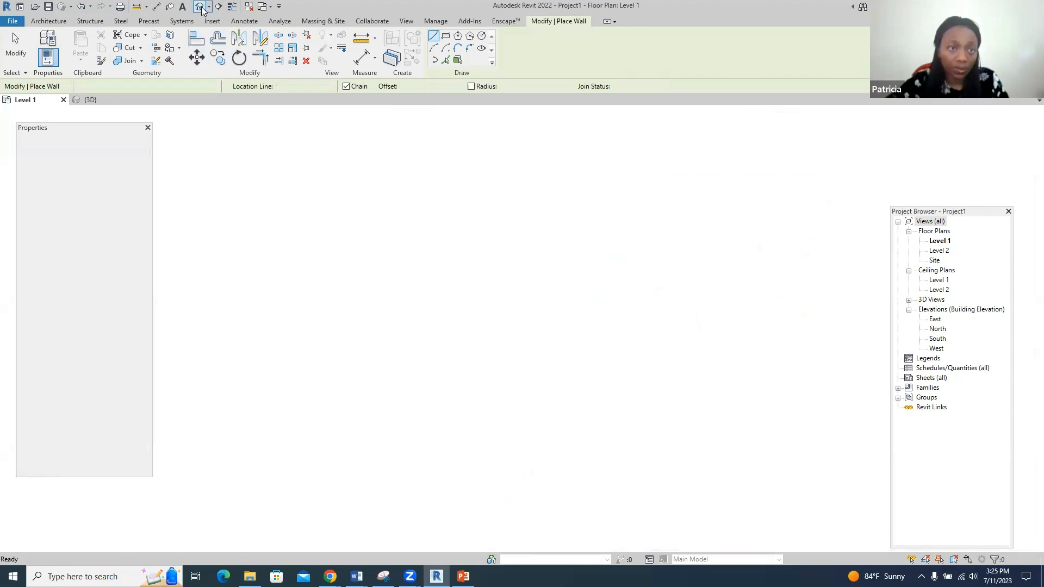
# - Zoom out and back in on the ring of 3000-high walls, then go back to Level 1
pyautogui.scroll(-2, 520, 289)
pyautogui.scroll(-3, 206, 331)
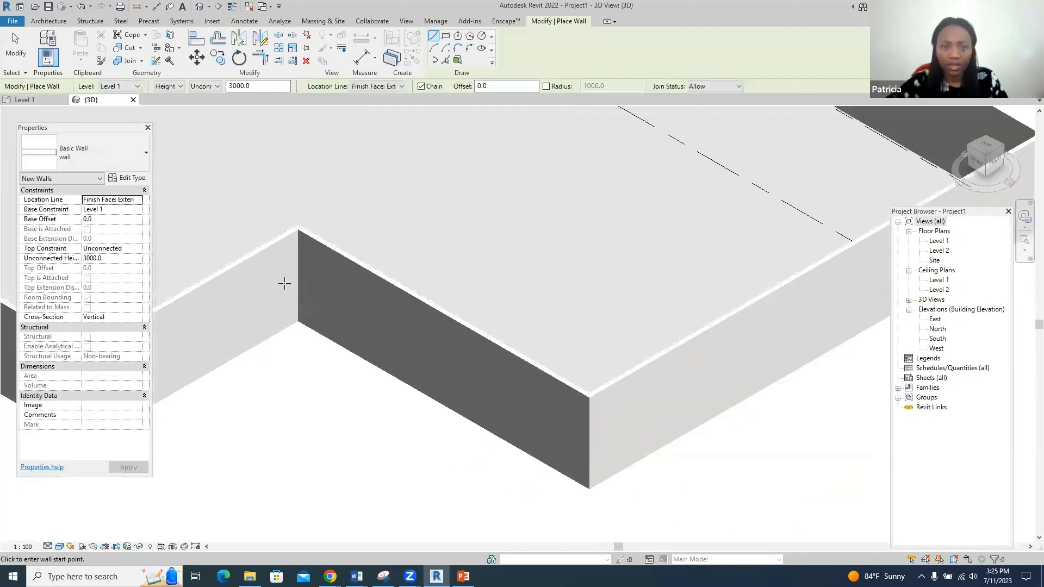
pyautogui.scroll(-2, 285, 283)
pyautogui.scroll(-4, 437, 365)
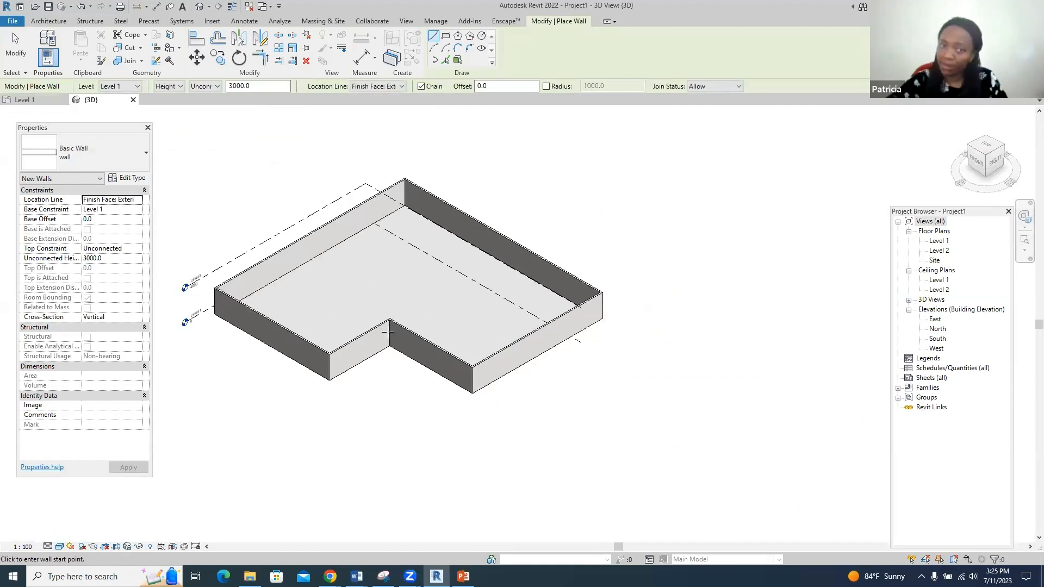
pyautogui.scroll(2, 666, 261)
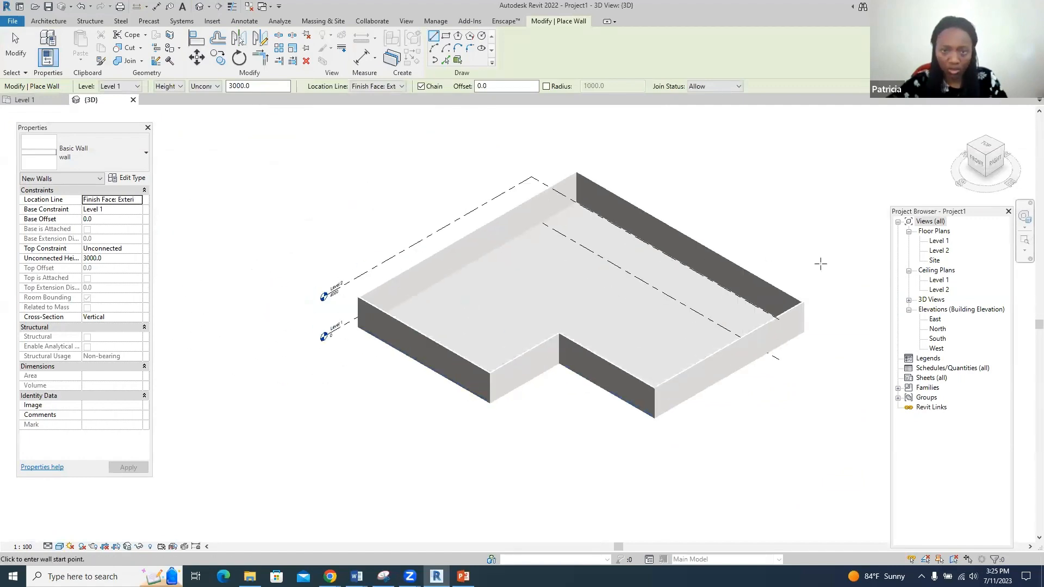
pyautogui.scroll(3, 736, 420)
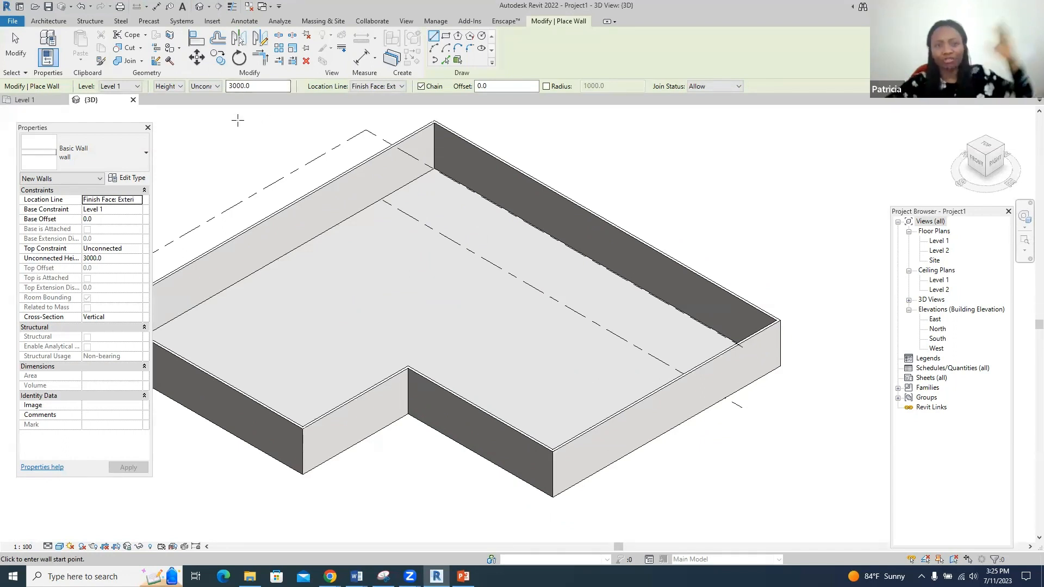
pyautogui.click(26, 100)
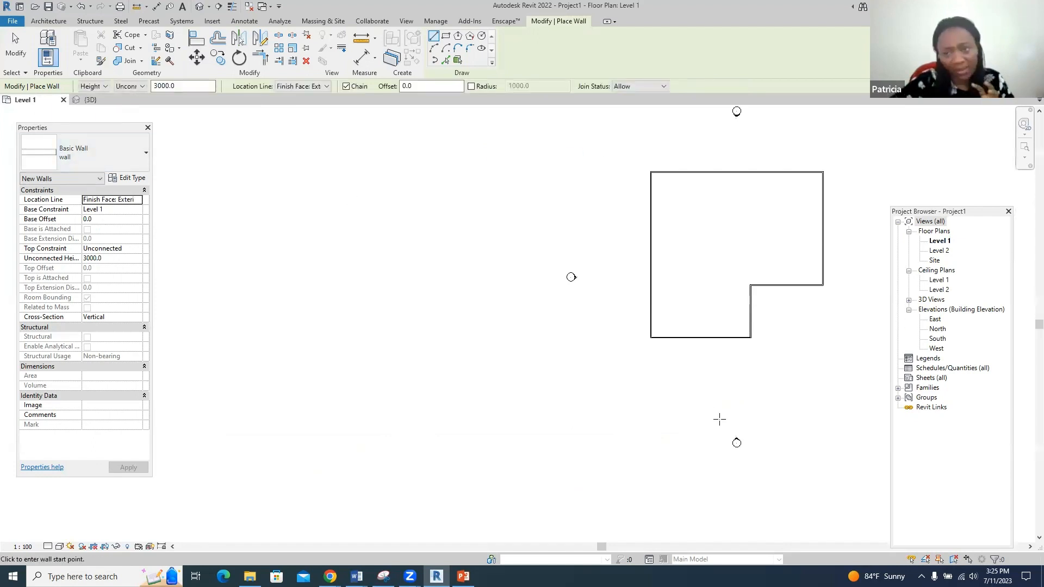
# - Open the East elevation view of the building
pyautogui.click(936, 312)
pyautogui.click(936, 319)
pyautogui.click(936, 319)
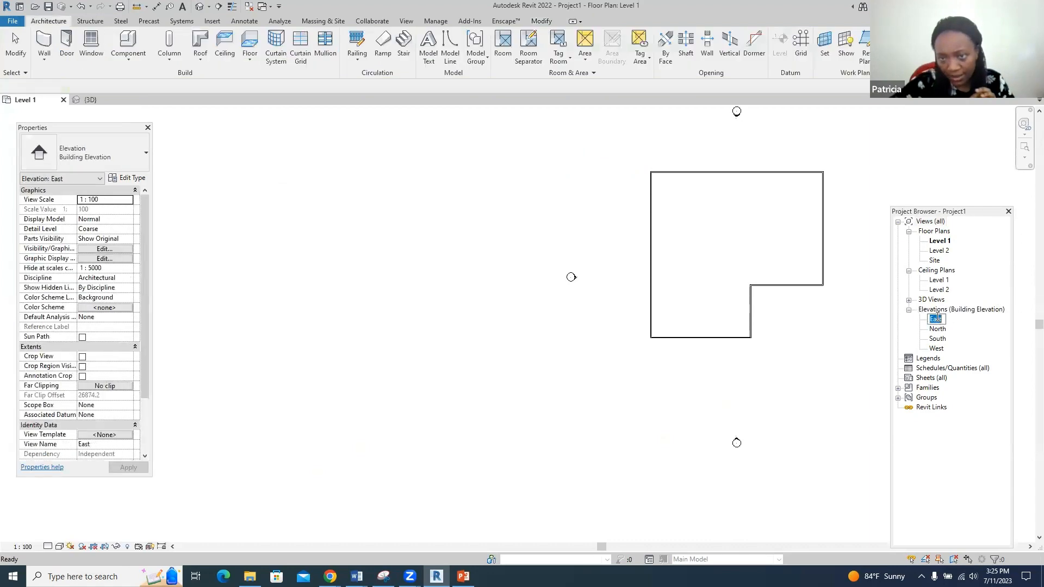
pyautogui.click(936, 338)
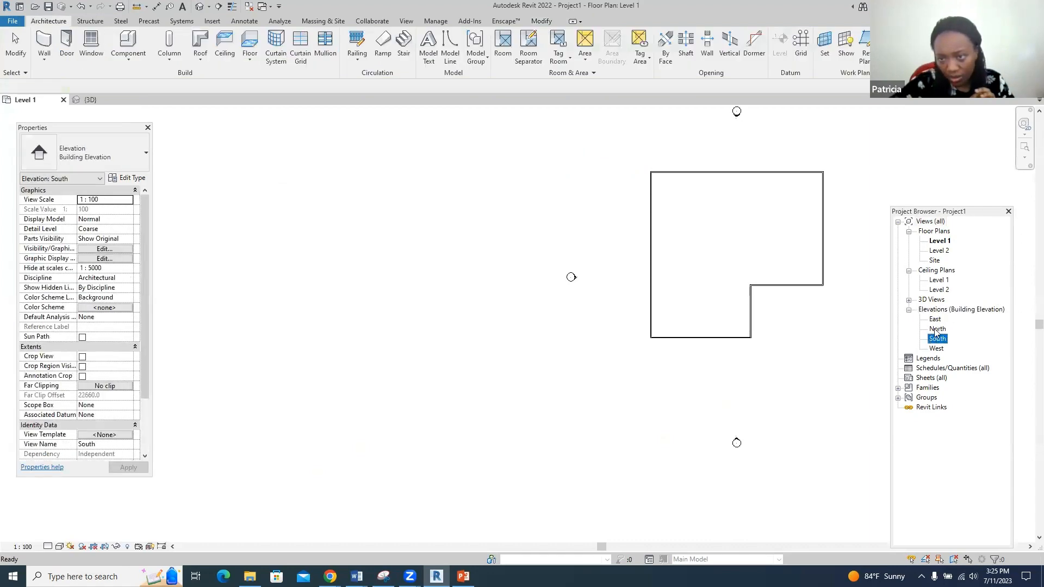
pyautogui.doubleClick(935, 320)
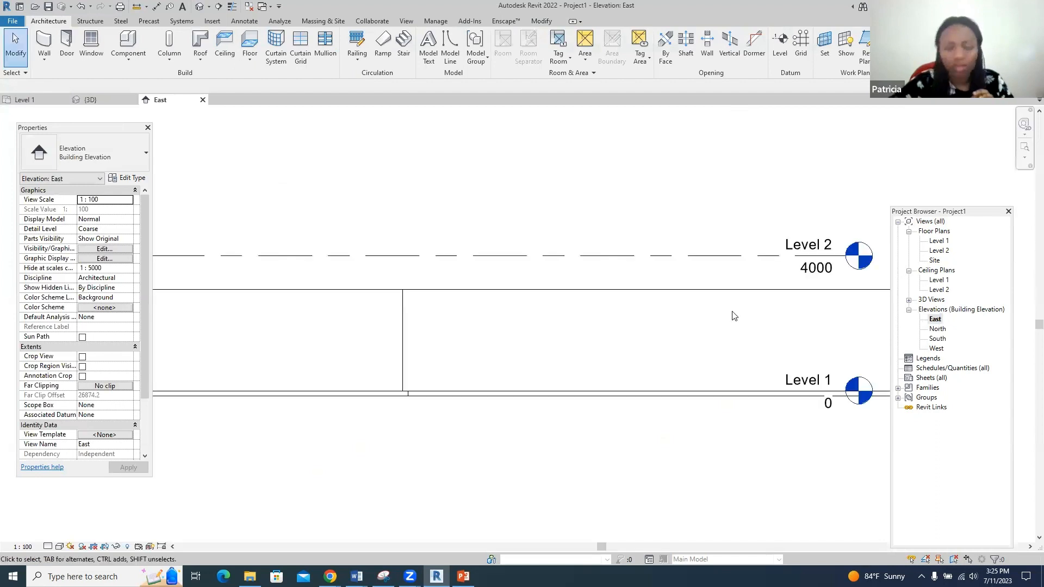
pyautogui.scroll(-1, 478, 326)
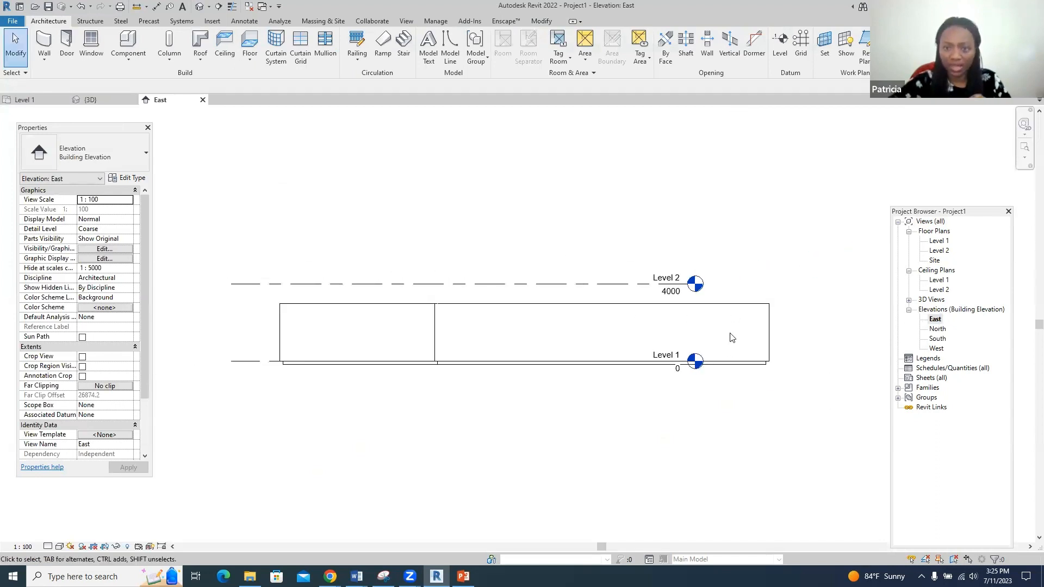
pyautogui.scroll(3, 841, 324)
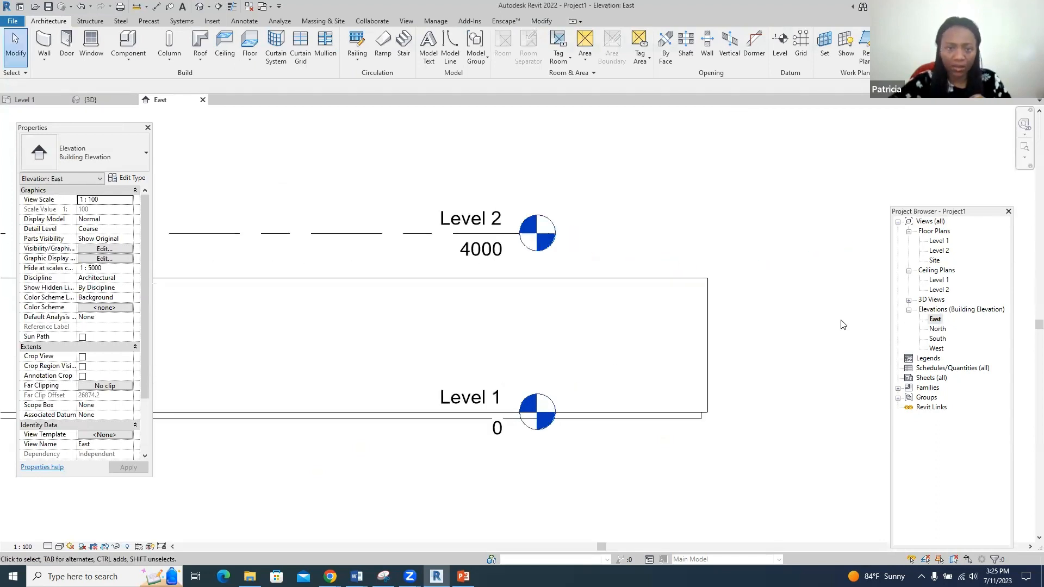
pyautogui.scroll(-1, 782, 317)
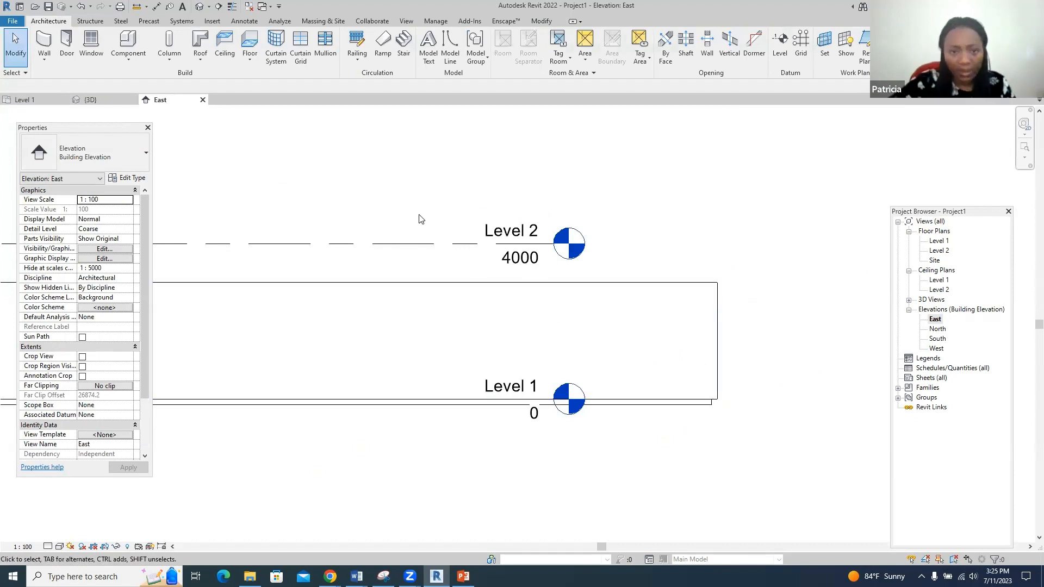
# - Change the Level 2 elevation from 4000 to 3000, then deselect it
pyautogui.click(416, 244)
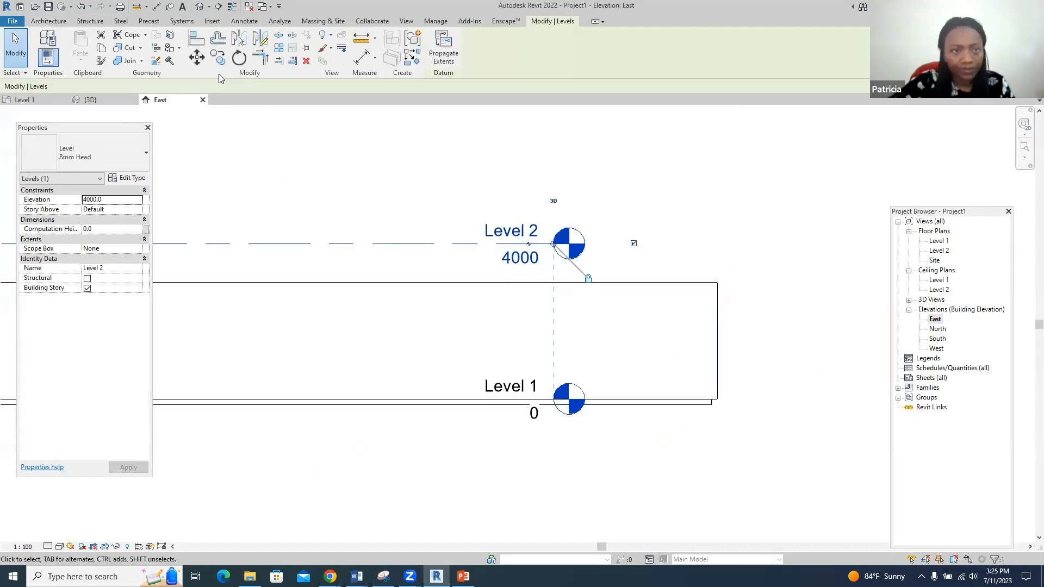
pyautogui.click(200, 61)
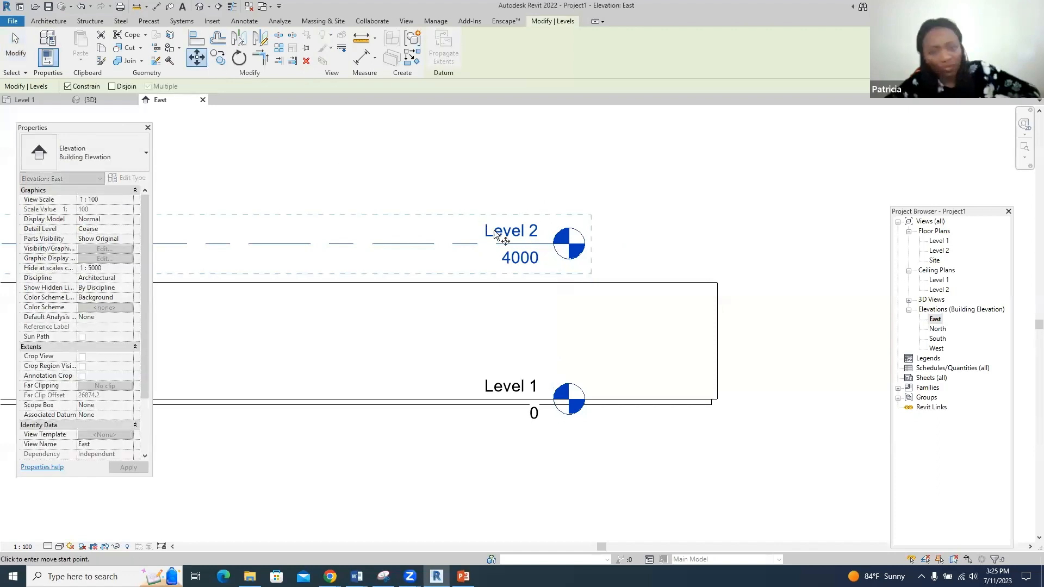
pyautogui.press('Escape')
pyautogui.click(519, 257)
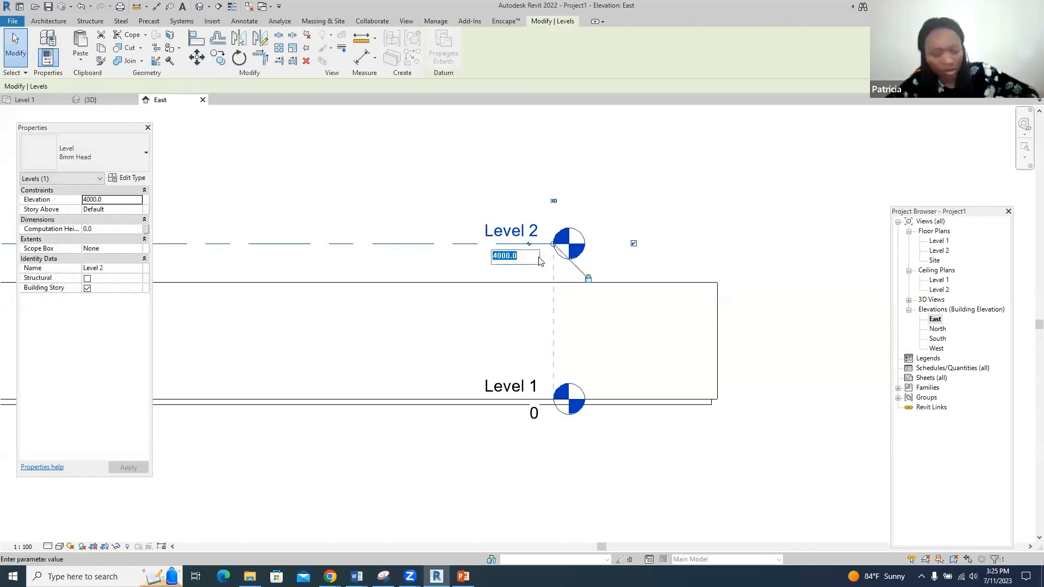
pyautogui.write('3')
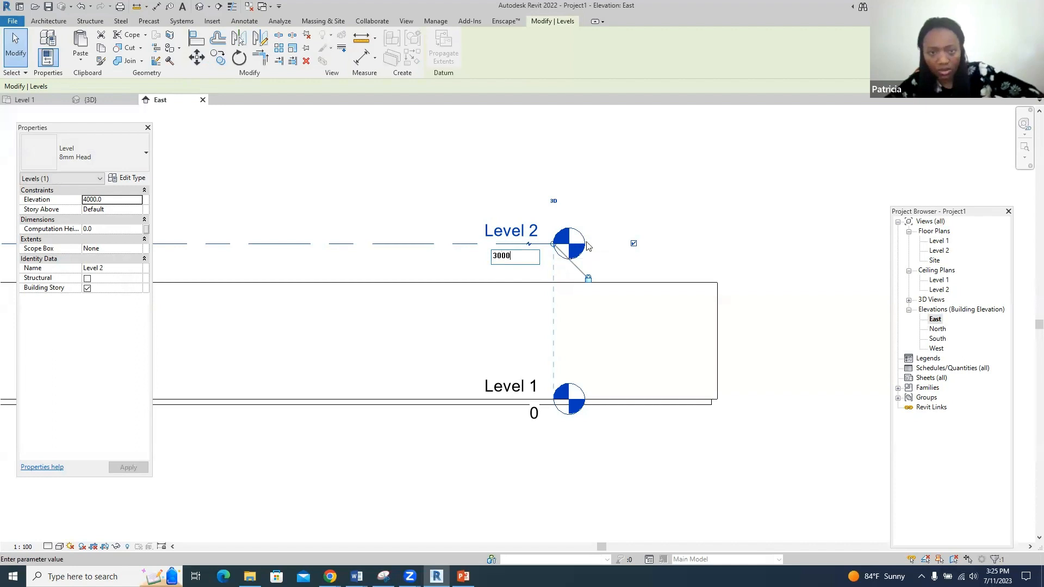
pyautogui.write('000')
pyautogui.press('Return')
pyautogui.scroll(-4, 696, 229)
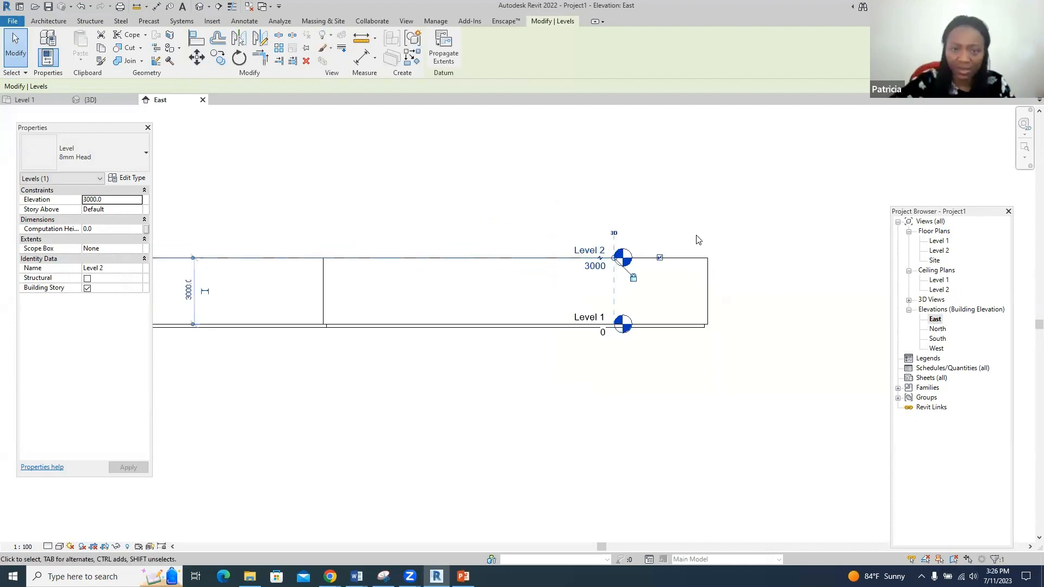
pyautogui.scroll(3, 575, 264)
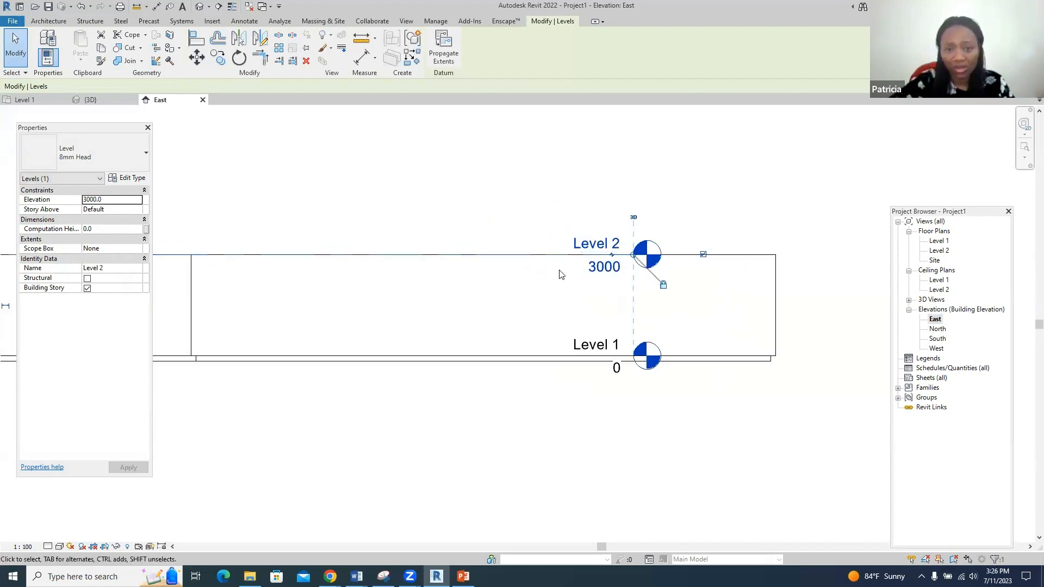
pyautogui.click(524, 211)
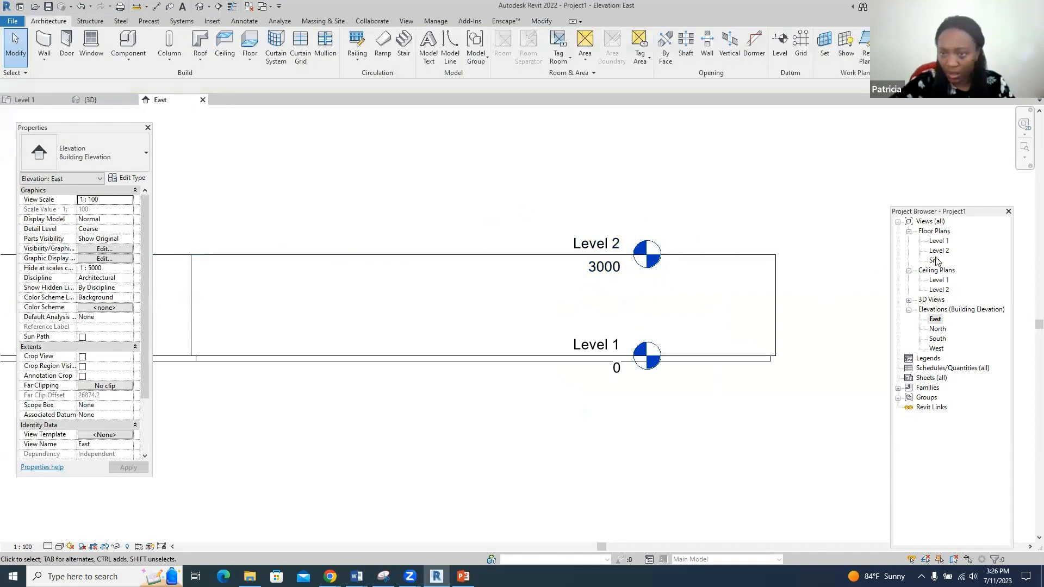
# - Open the Level 2 floor plan and start a Roof by Footprint sketch
pyautogui.doubleClick(940, 251)
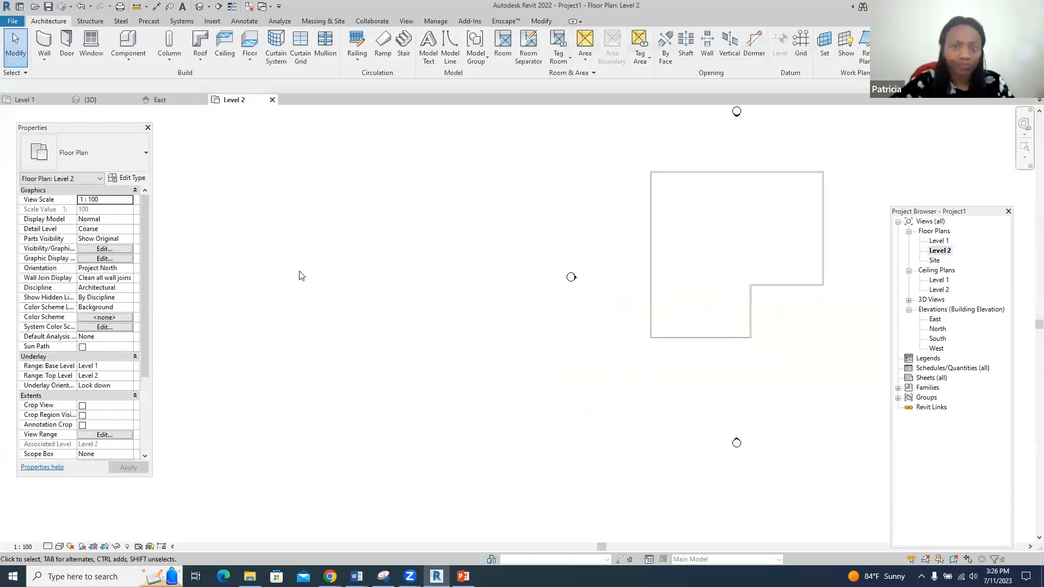
pyautogui.scroll(4, 593, 241)
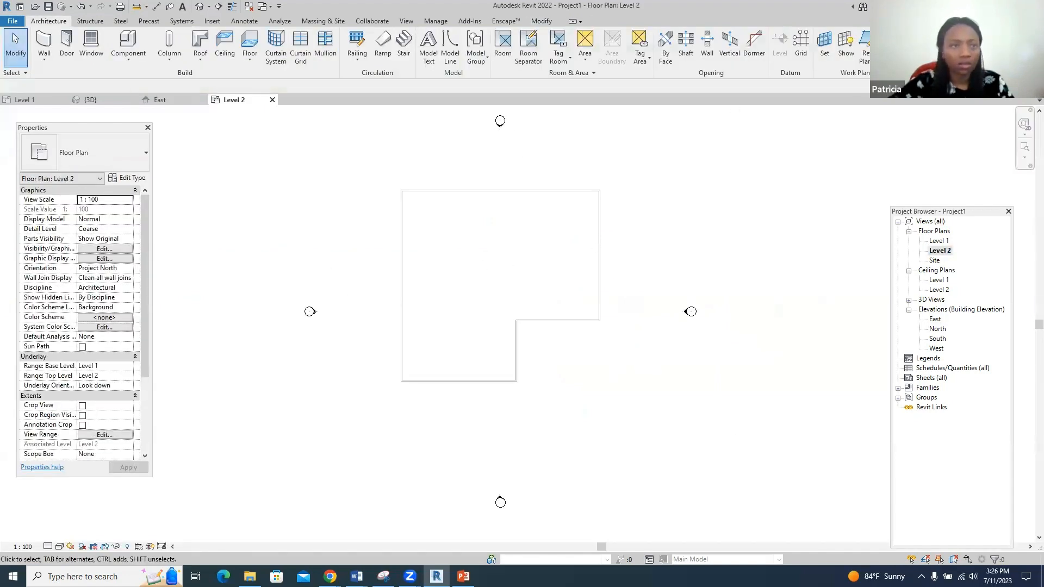
pyautogui.click(199, 41)
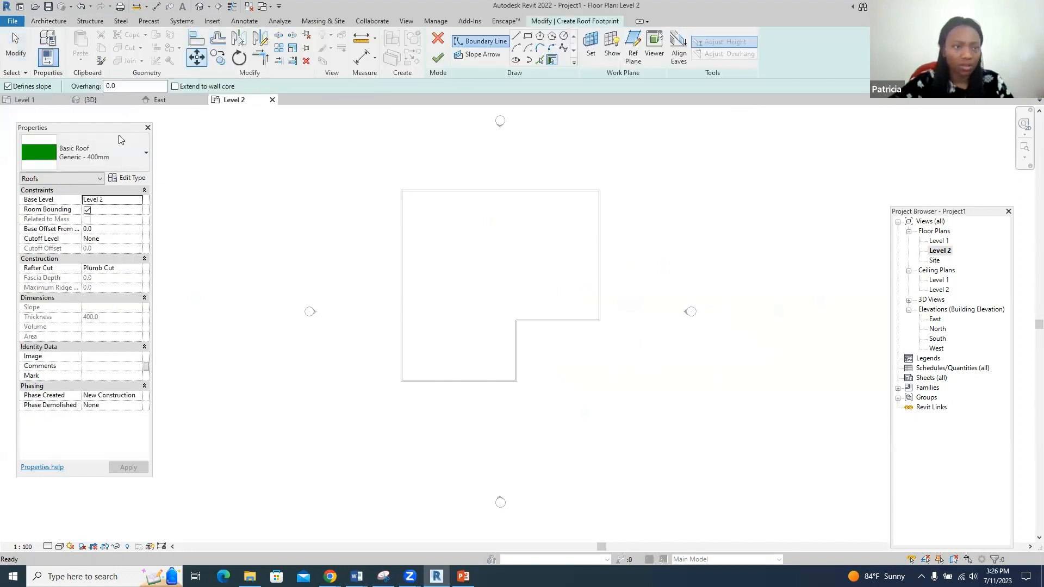
# - Duplicate the Generic - 400mm roof type as 'roof' and edit its structure layers
pyautogui.click(122, 178)
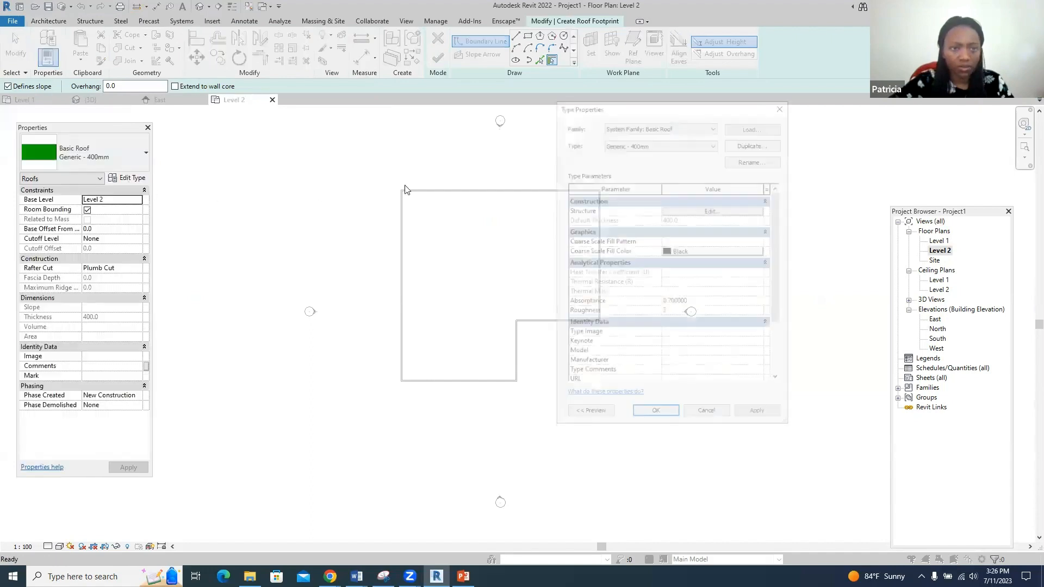
pyautogui.click(755, 143)
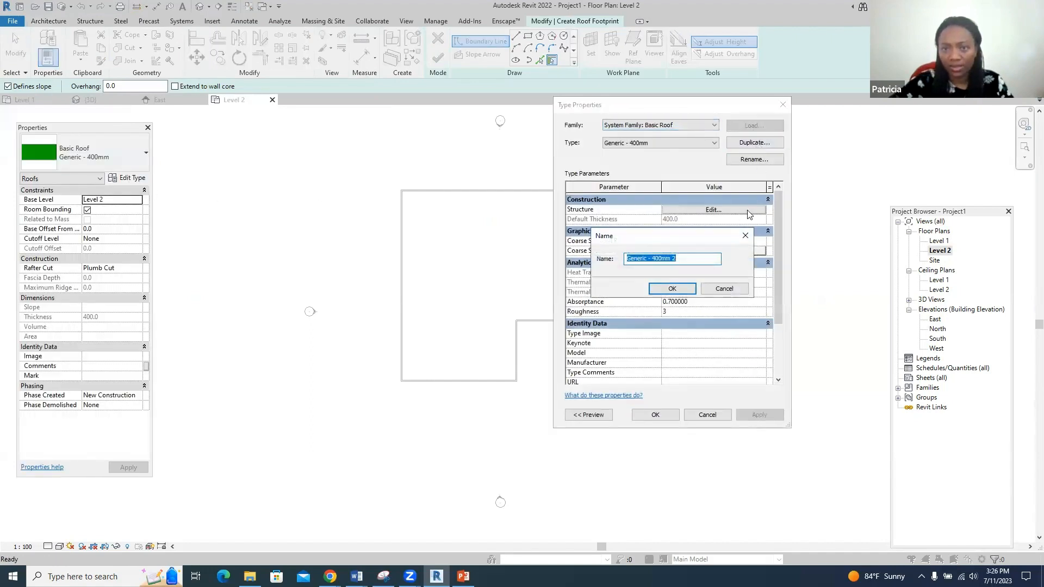
pyautogui.write('roof')
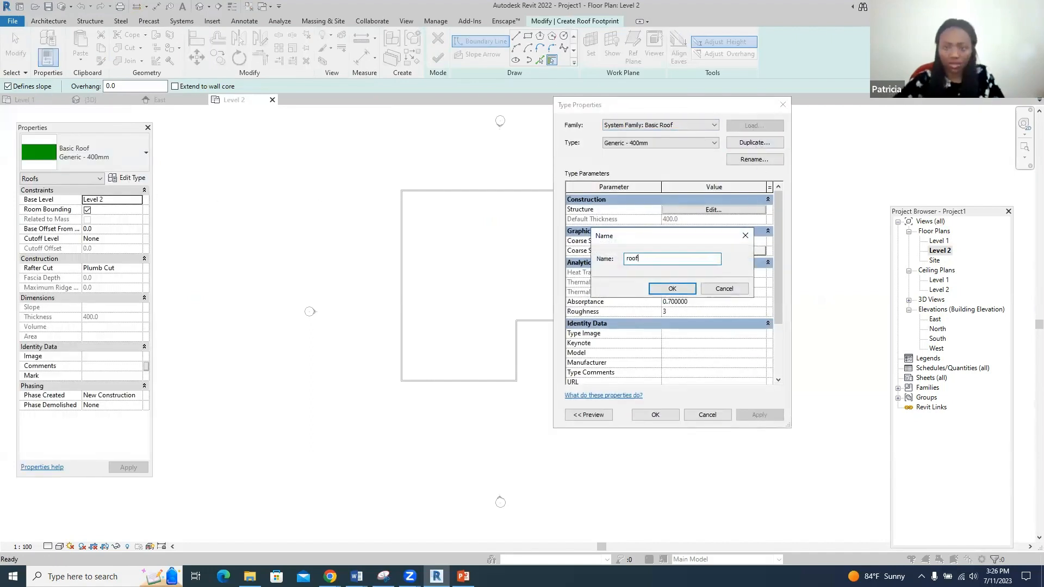
pyautogui.click(669, 290)
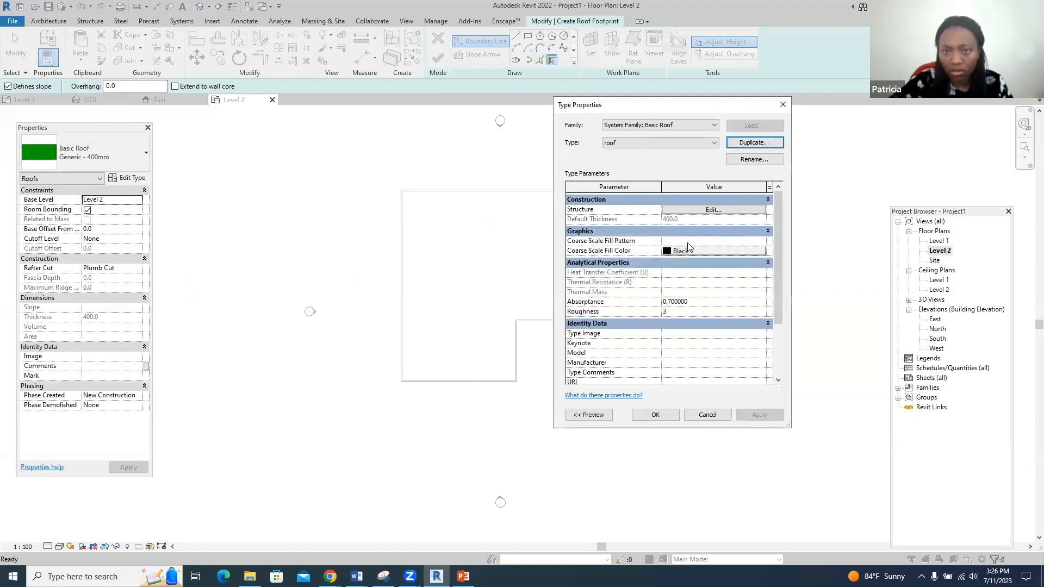
pyautogui.click(696, 210)
pyautogui.click(678, 216)
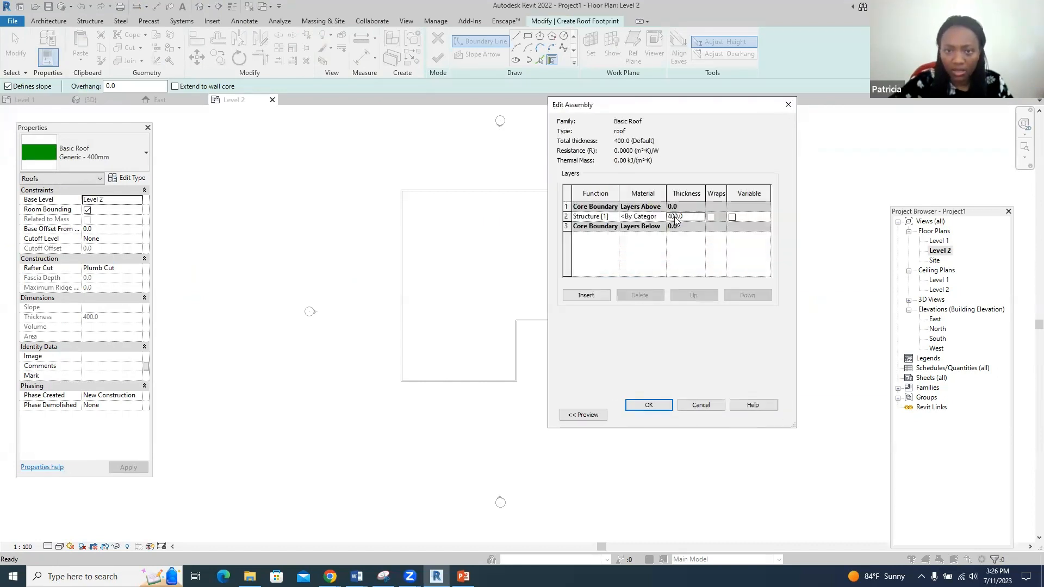
# - Give the roof's structure layer a 50 mm thickness and Roofing, Tile material, and apply it
pyautogui.click(679, 216)
pyautogui.moveTo(687, 217); pyautogui.dragTo(666, 217)
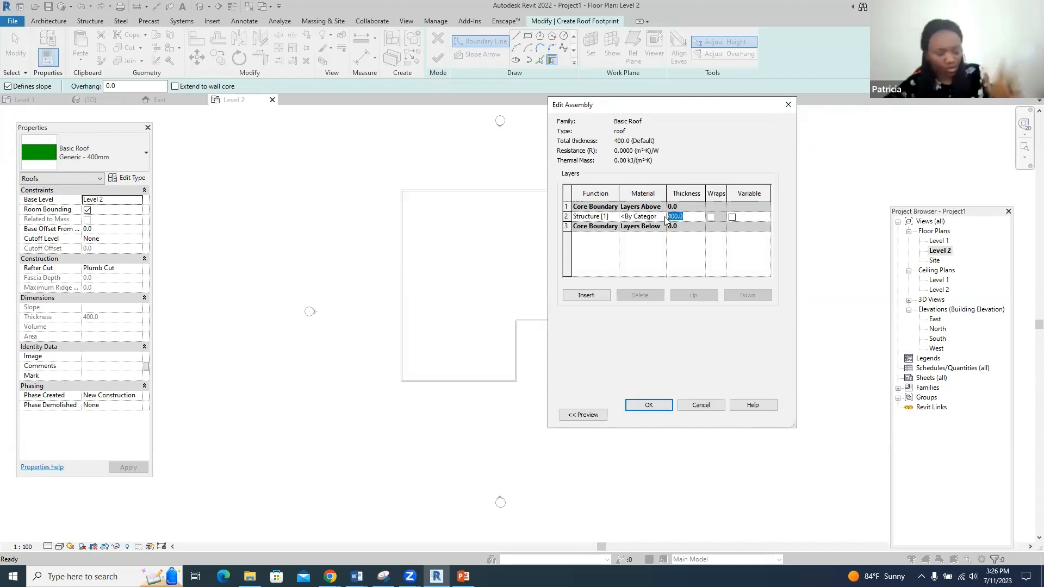
pyautogui.write('5')
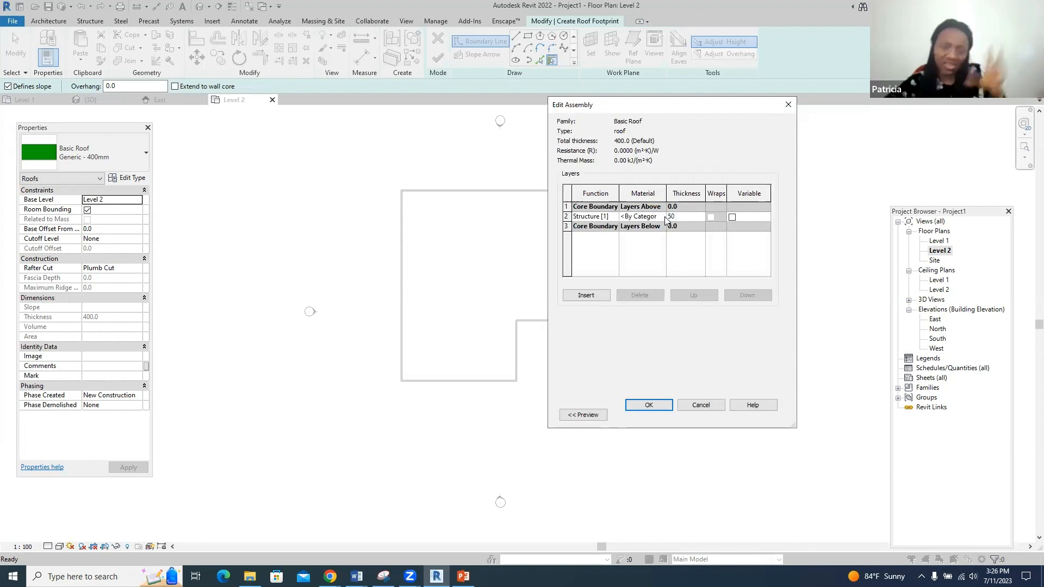
pyautogui.write('0')
pyautogui.click(647, 216)
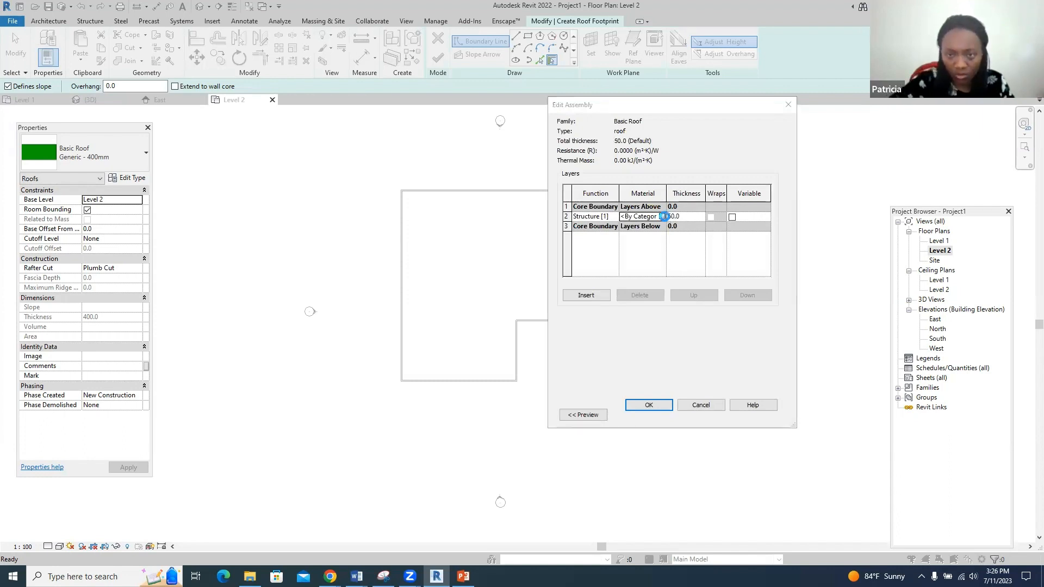
pyautogui.click(661, 216)
pyautogui.scroll(-10, 187, 341)
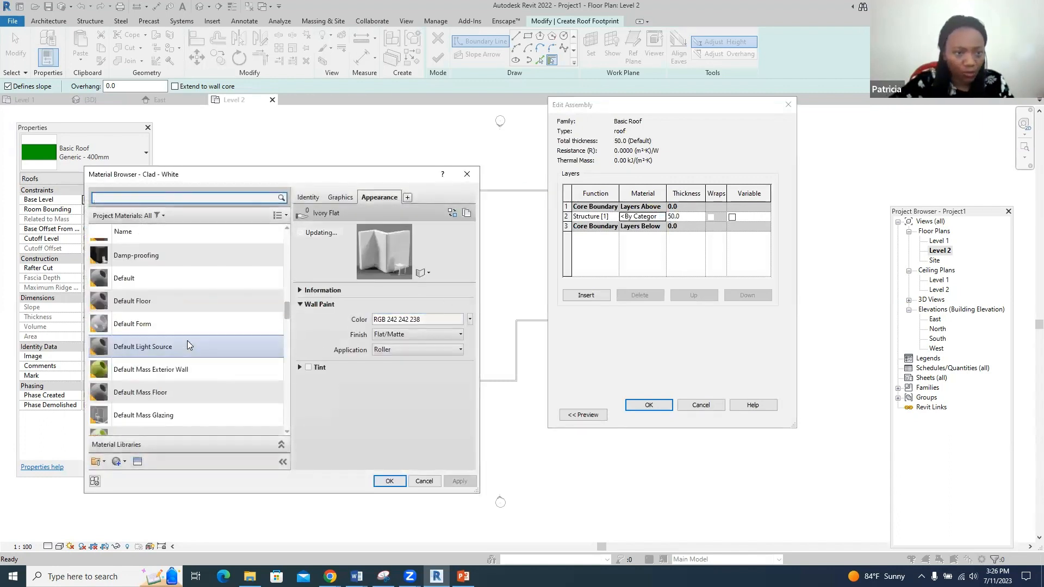
pyautogui.scroll(-12, 187, 341)
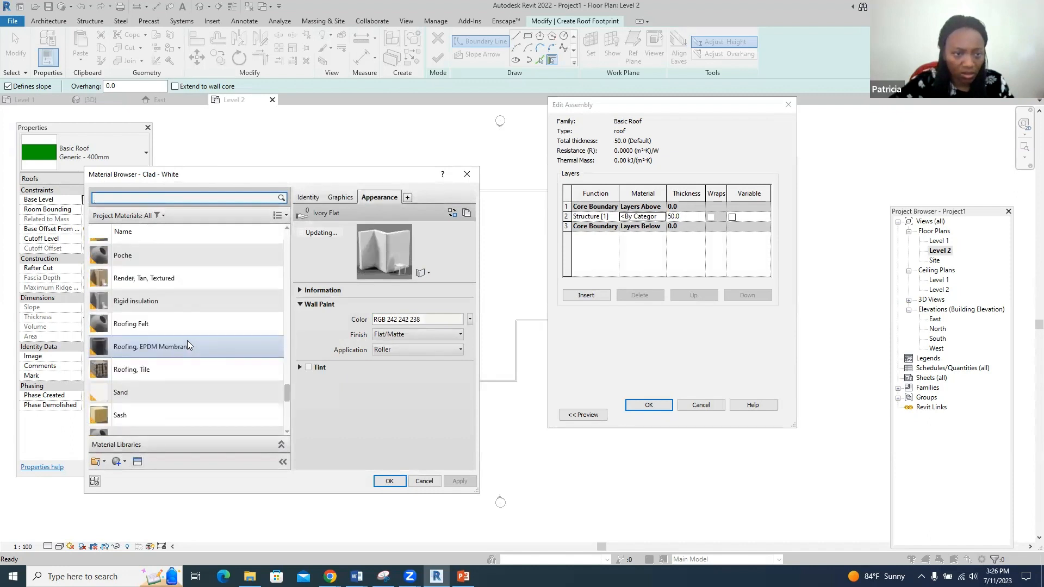
pyautogui.scroll(2, 171, 327)
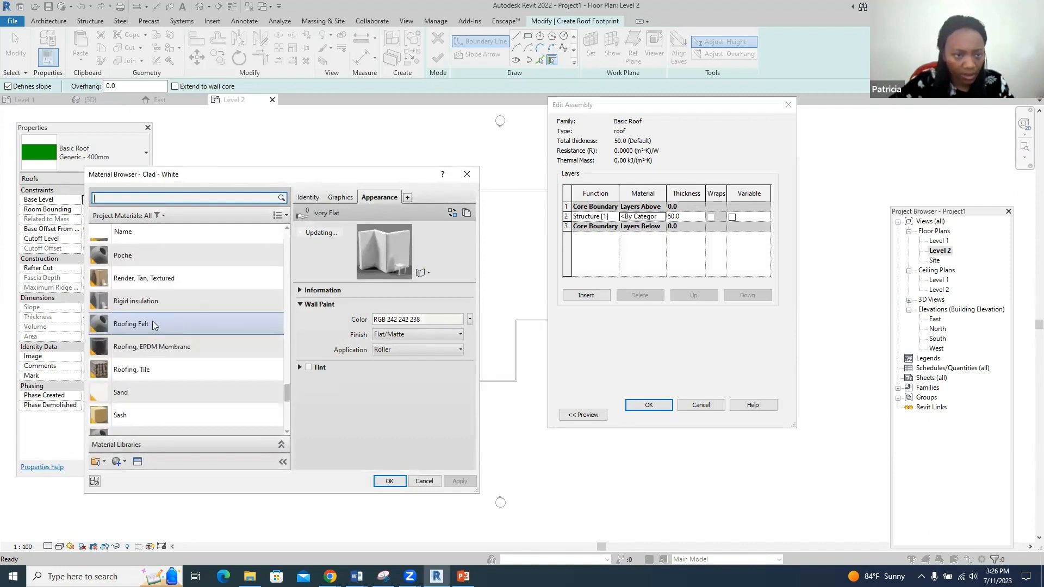
pyautogui.click(152, 361)
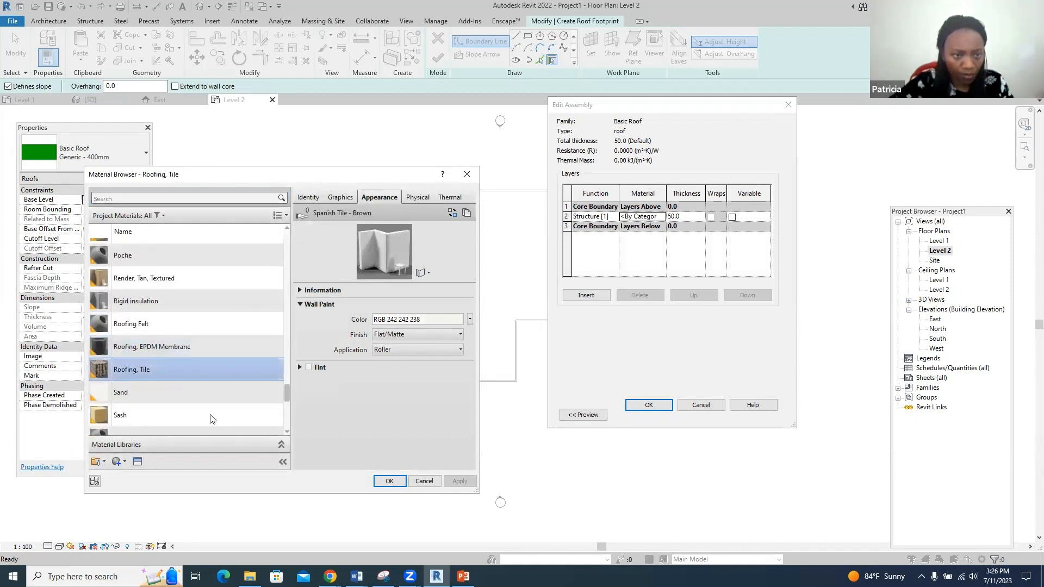
pyautogui.click(389, 481)
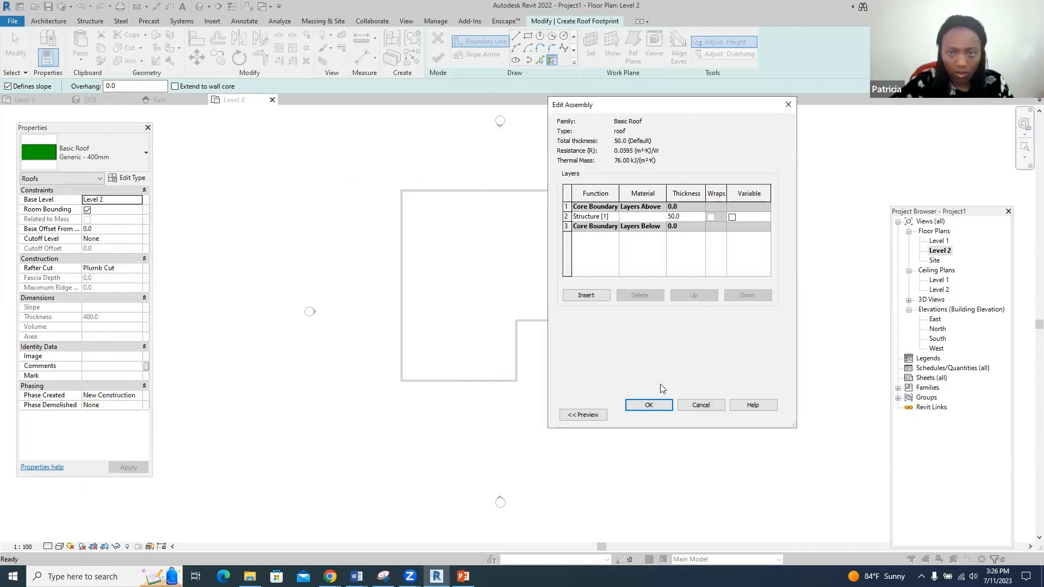
pyautogui.click(664, 405)
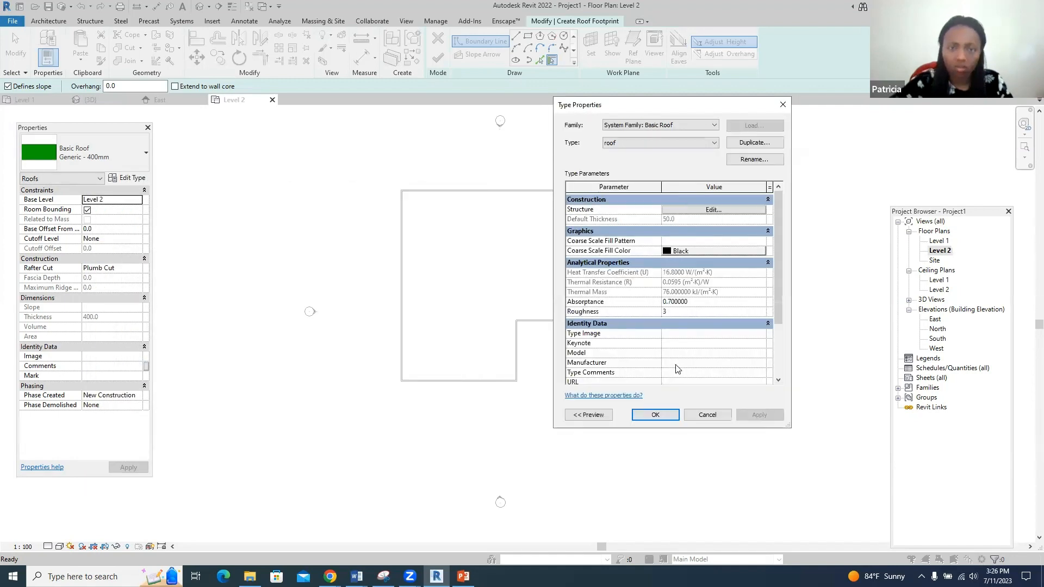
pyautogui.click(655, 414)
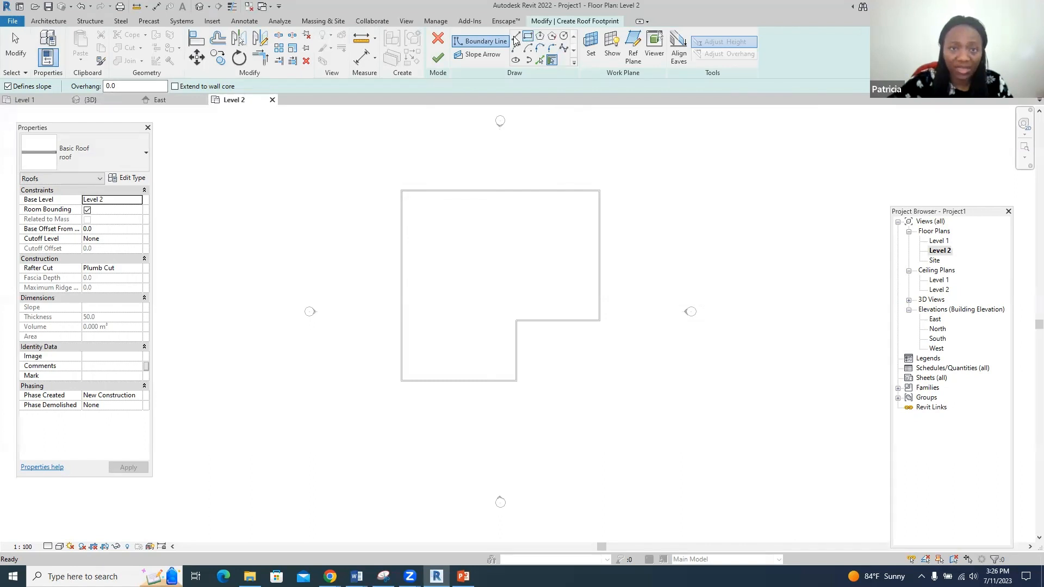
# - Pick the top, right, notch and left walls as sloped roof edges
pyautogui.click(538, 61)
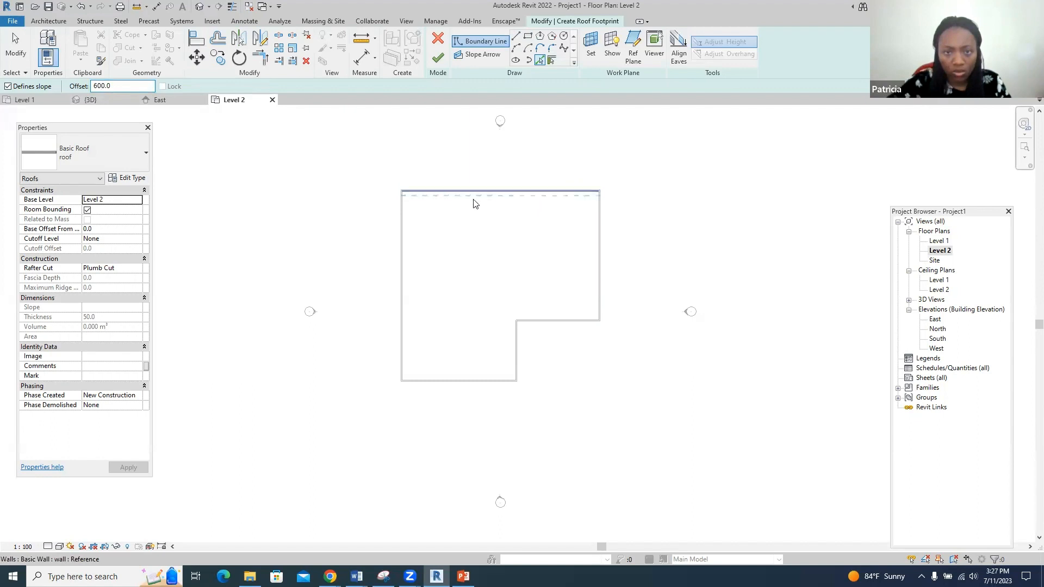
pyautogui.scroll(2, 462, 197)
pyautogui.scroll(1, 469, 188)
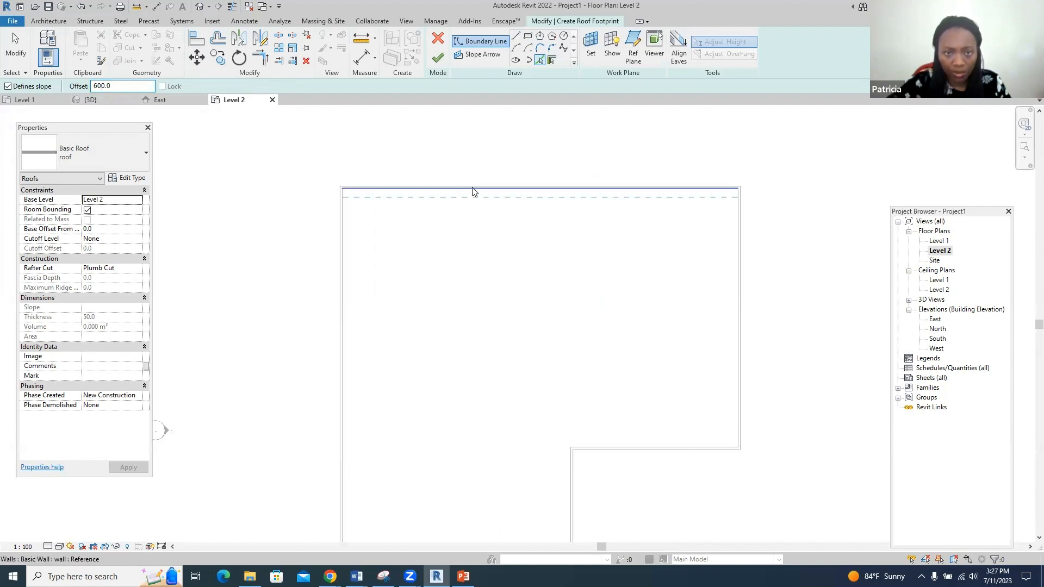
pyautogui.click(473, 193)
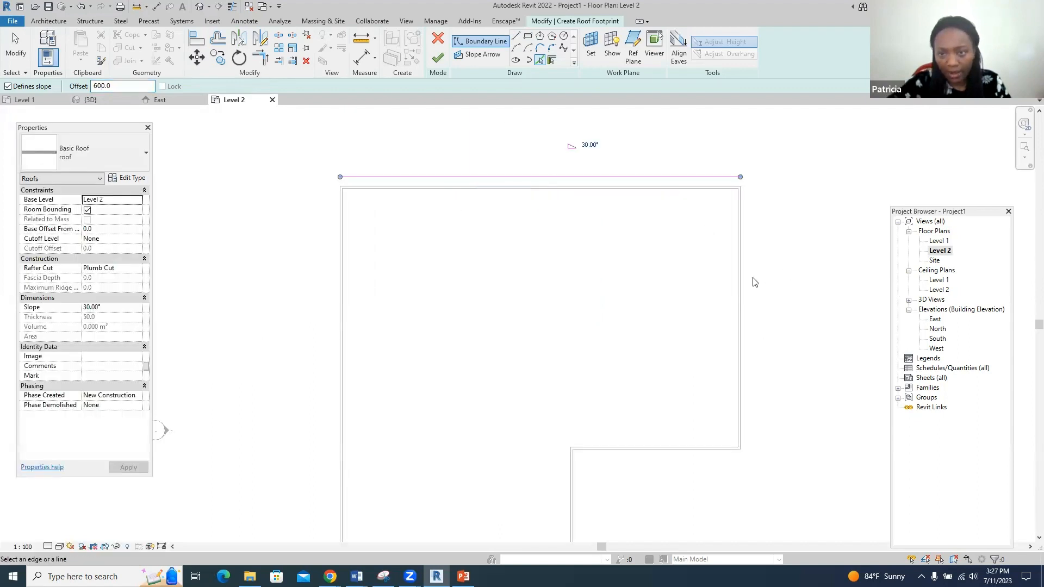
pyautogui.click(743, 290)
pyautogui.scroll(-1, 544, 249)
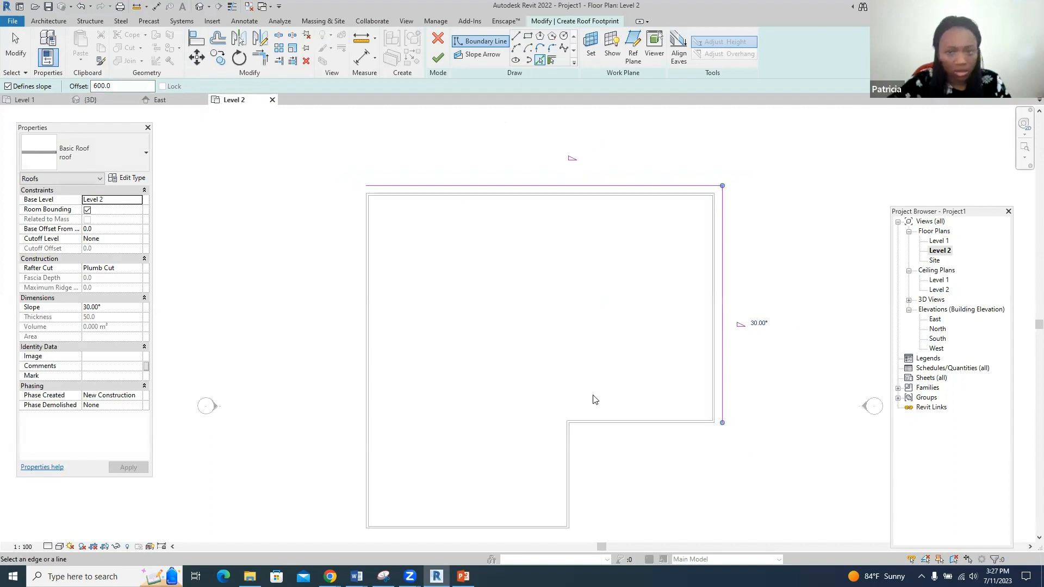
pyautogui.click(620, 426)
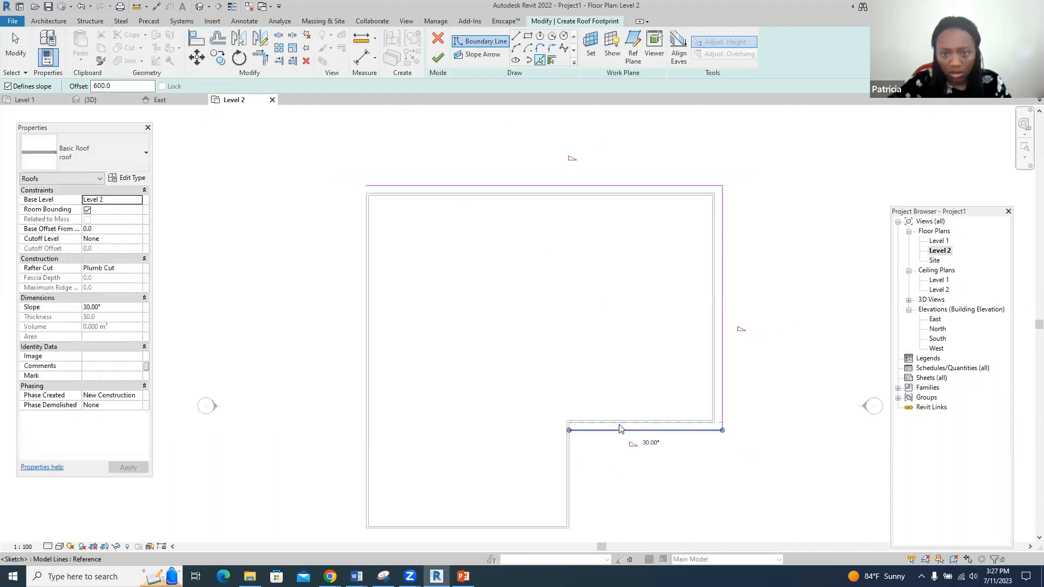
pyautogui.click(571, 471)
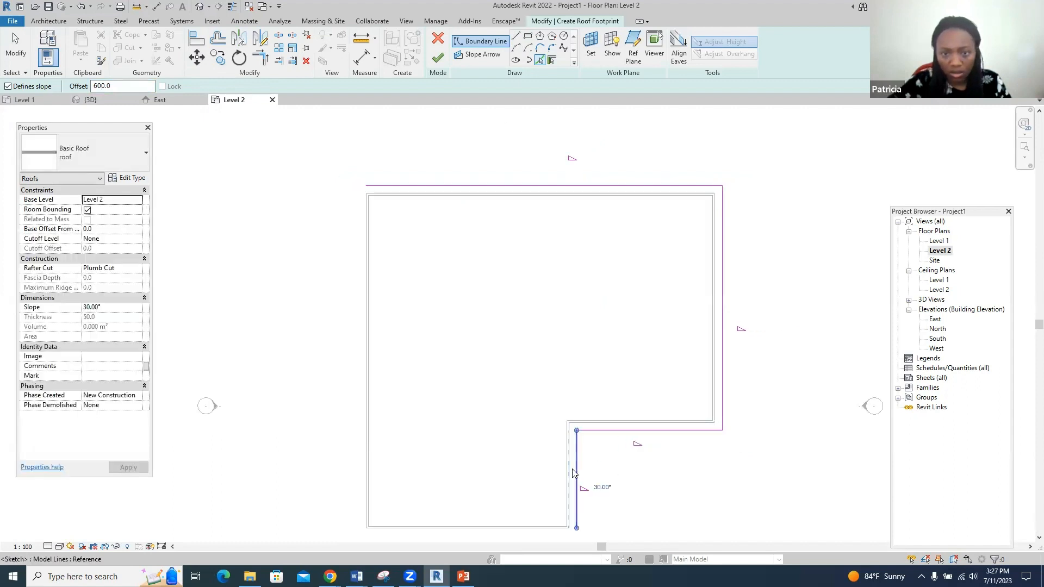
pyautogui.click(359, 389)
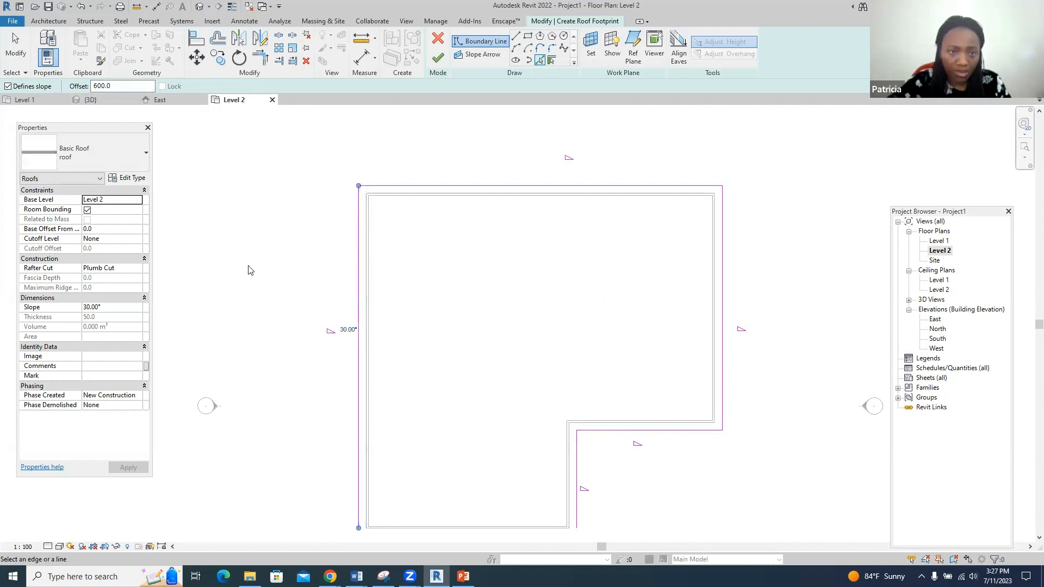
# - Add the bottom wall as a non-sloping edge and finish the roof
pyautogui.click(7, 86)
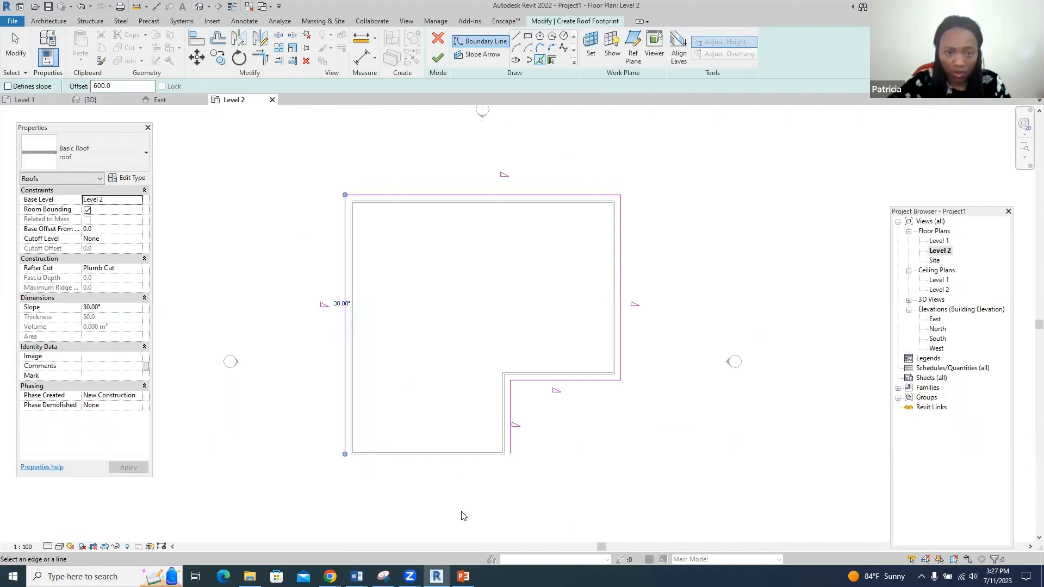
pyautogui.moveTo(461, 515); pyautogui.dragTo(444, 476, button='middle')
pyautogui.click(447, 447)
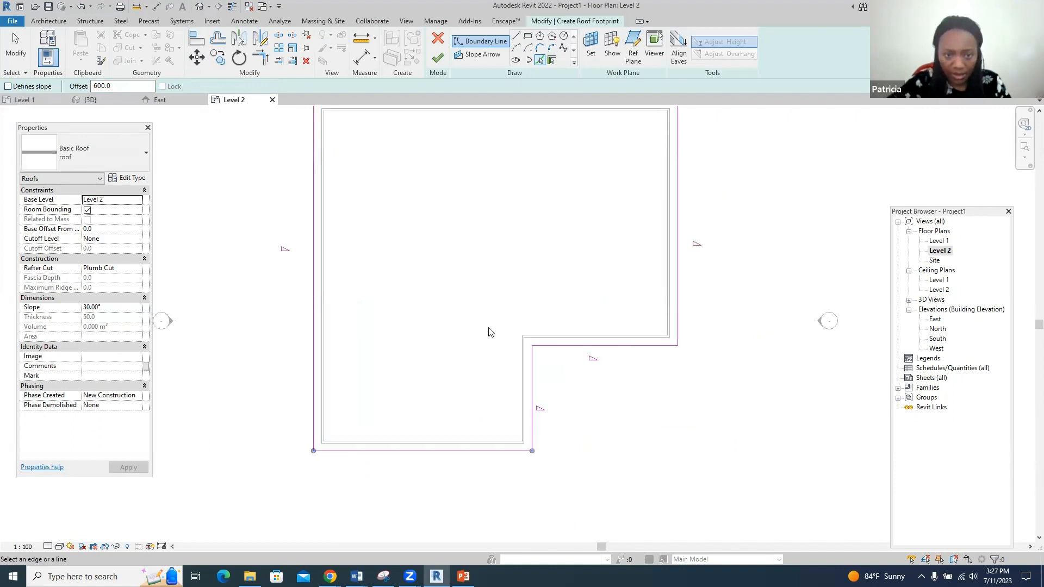
pyautogui.click(438, 60)
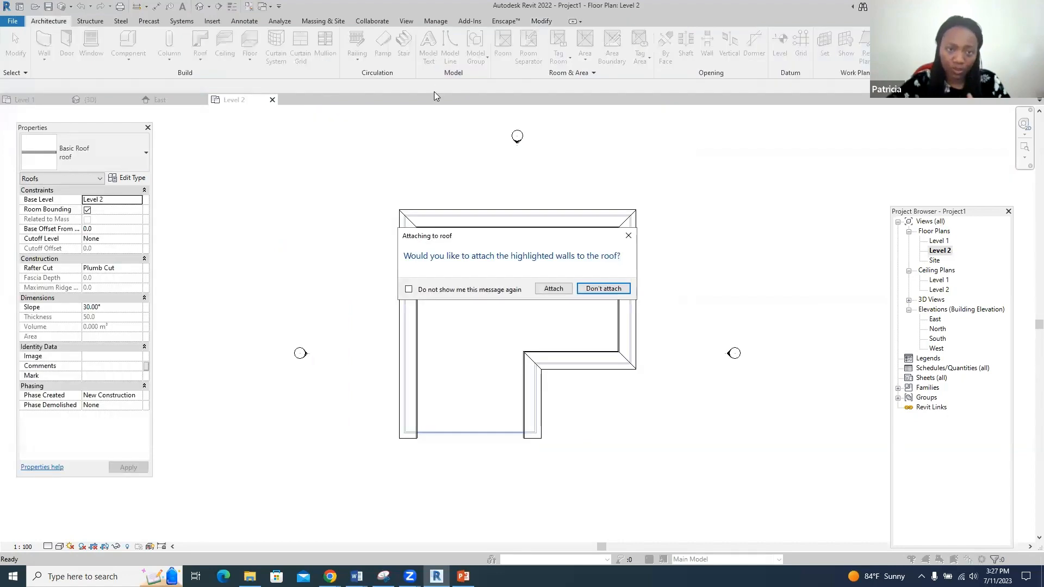
# - Attach the walls to the roof and view the hip-roofed building in 3D
pyautogui.click(553, 288)
pyautogui.scroll(3, 561, 293)
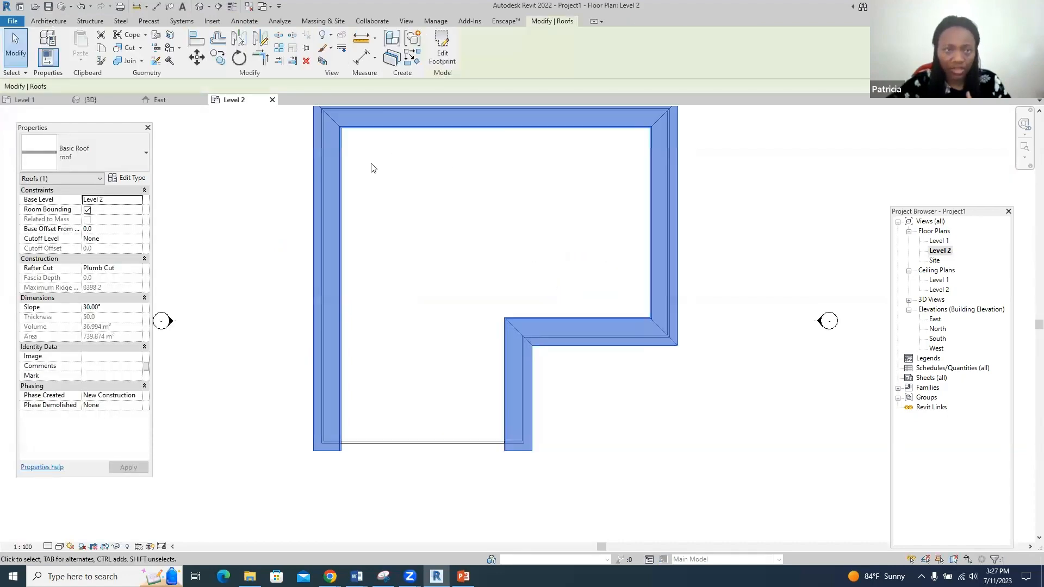
pyautogui.click(106, 102)
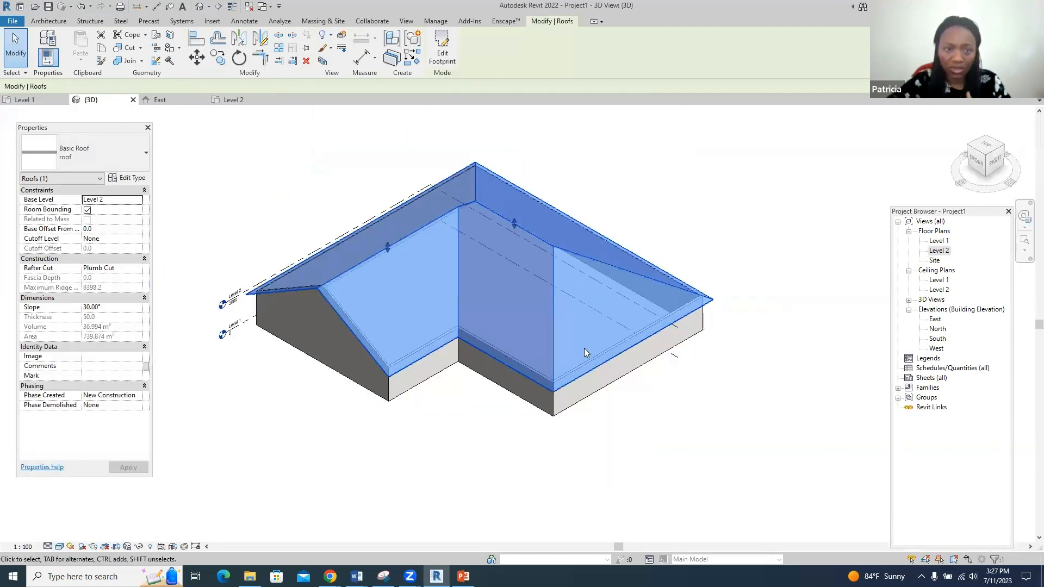
pyautogui.scroll(1, 453, 424)
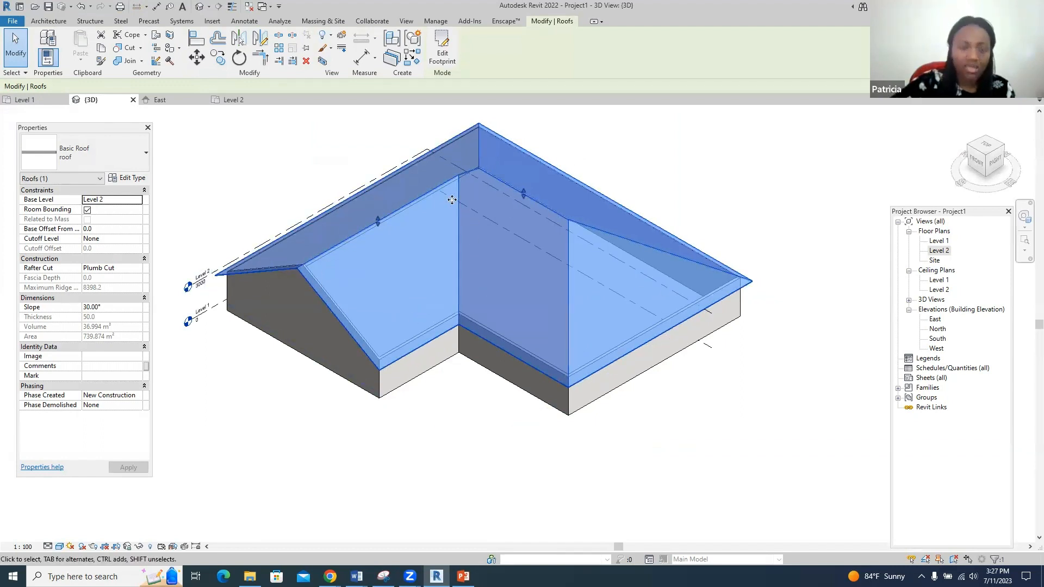
pyautogui.click(465, 459)
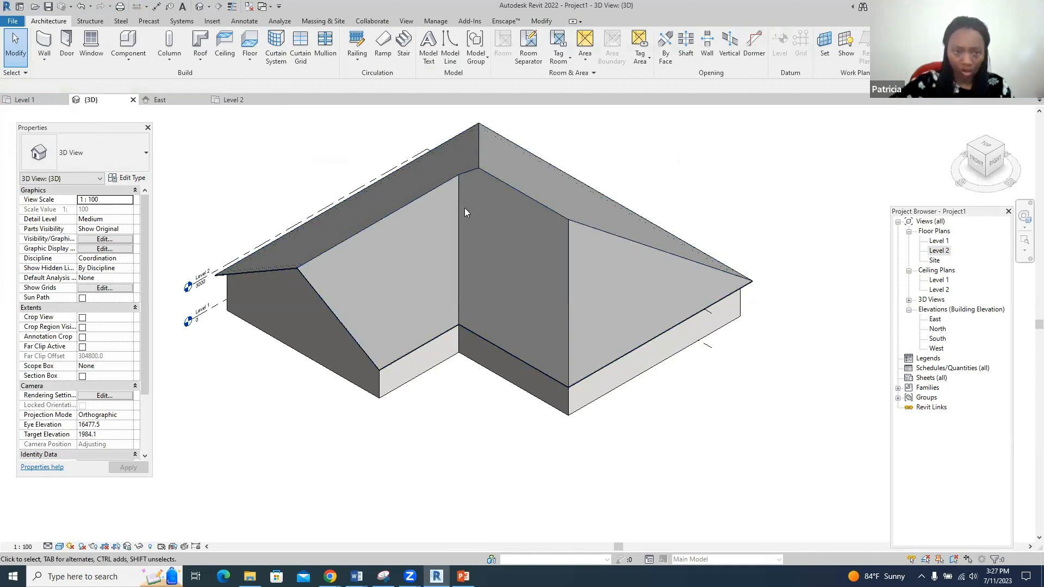
# - Detach the left end wall's top from the roof
pyautogui.click(286, 348)
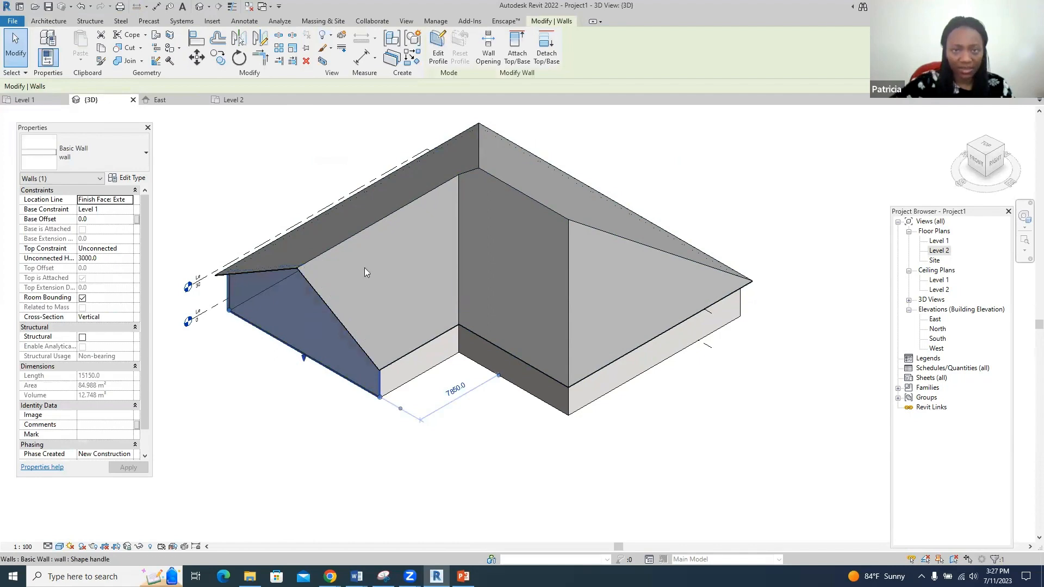
pyautogui.click(546, 49)
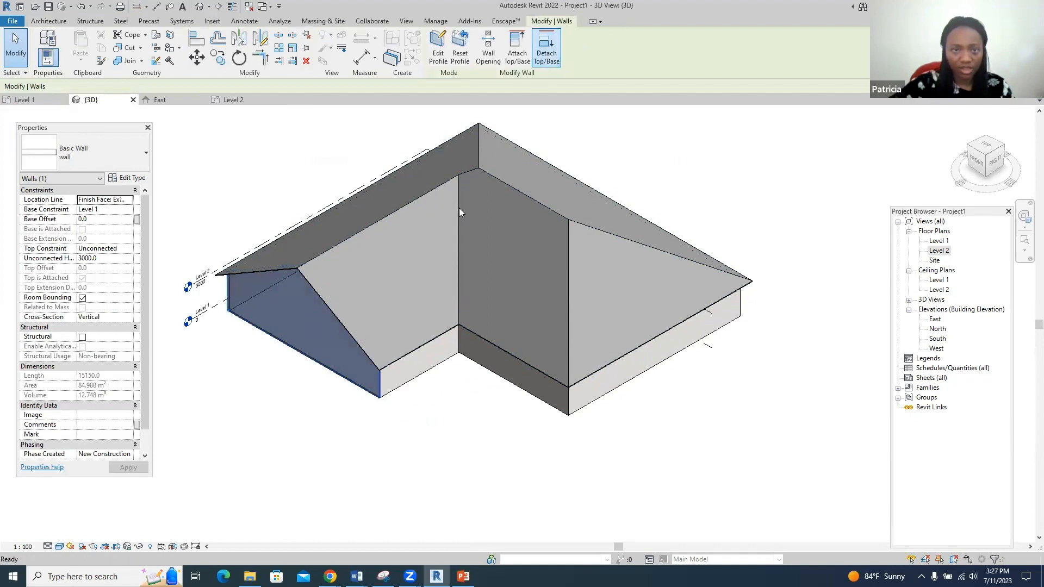
pyautogui.click(337, 316)
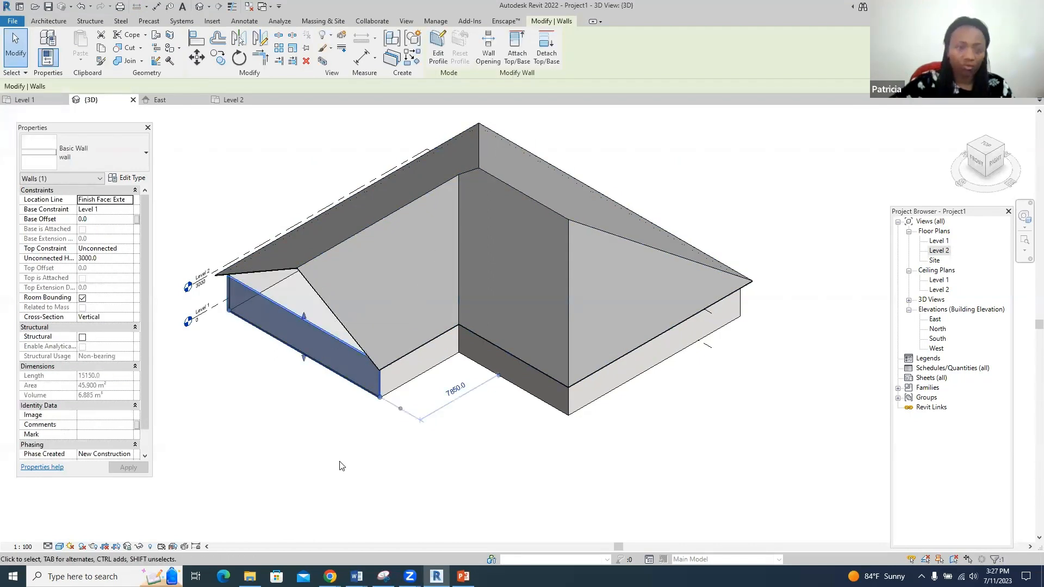
pyautogui.scroll(3, 234, 302)
pyautogui.click(267, 443)
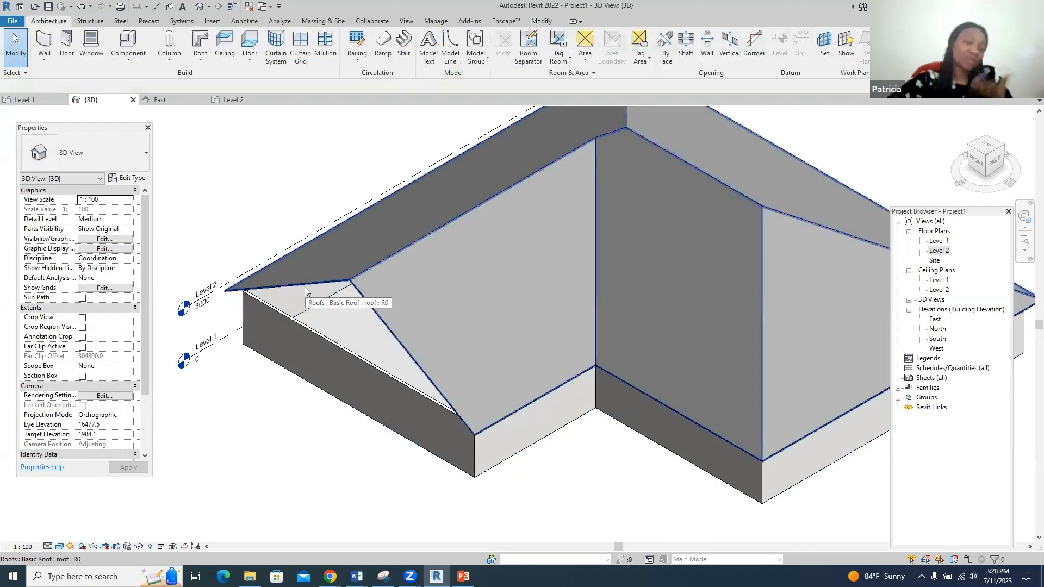
# - Reattach the left end wall's top to the roof and return to the Level 2 plan
pyautogui.click(337, 348)
pyautogui.click(516, 49)
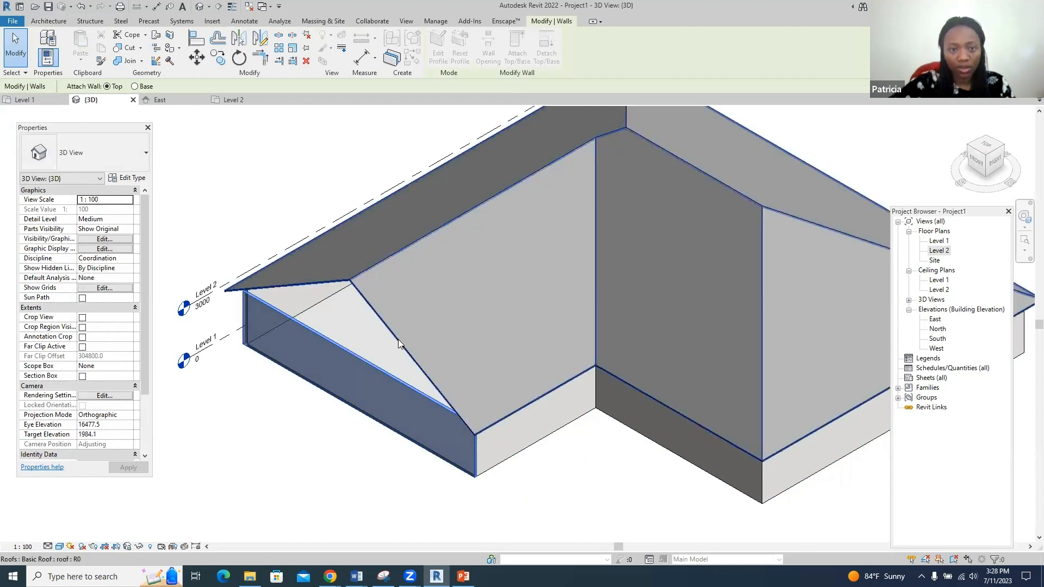
pyautogui.click(410, 333)
pyautogui.scroll(-1, 236, 208)
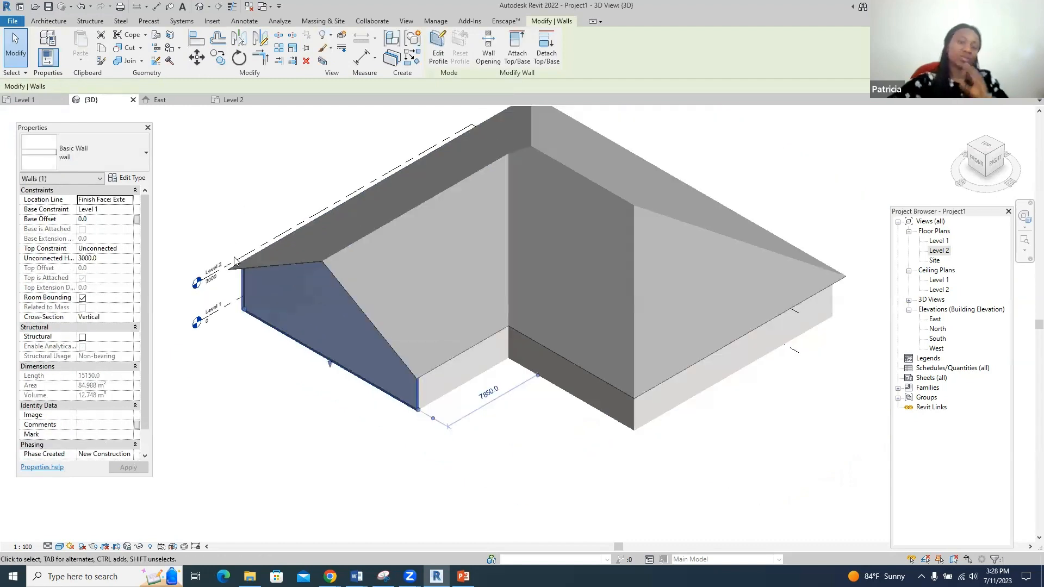
pyautogui.click(257, 424)
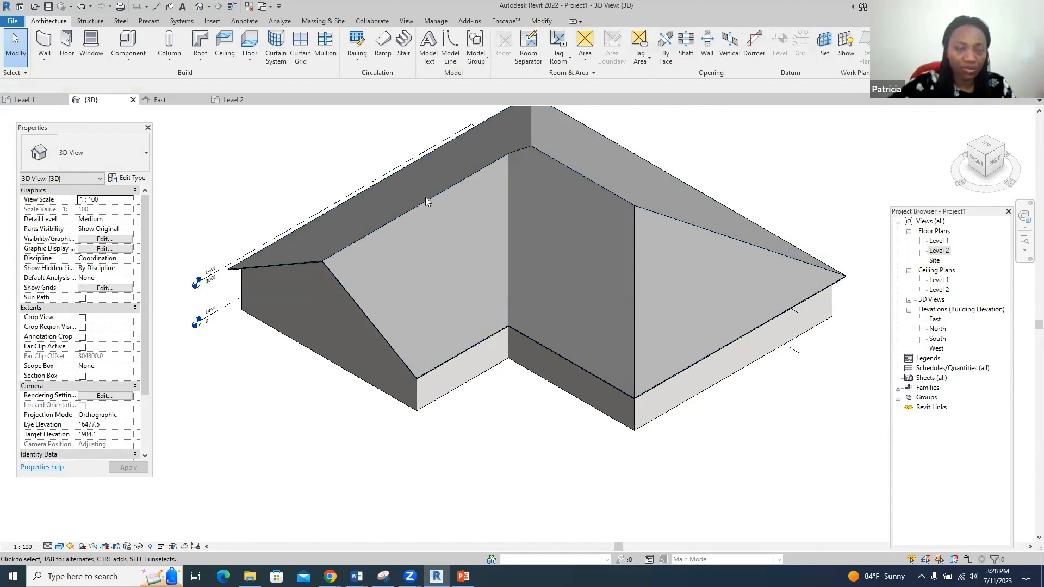
pyautogui.click(230, 100)
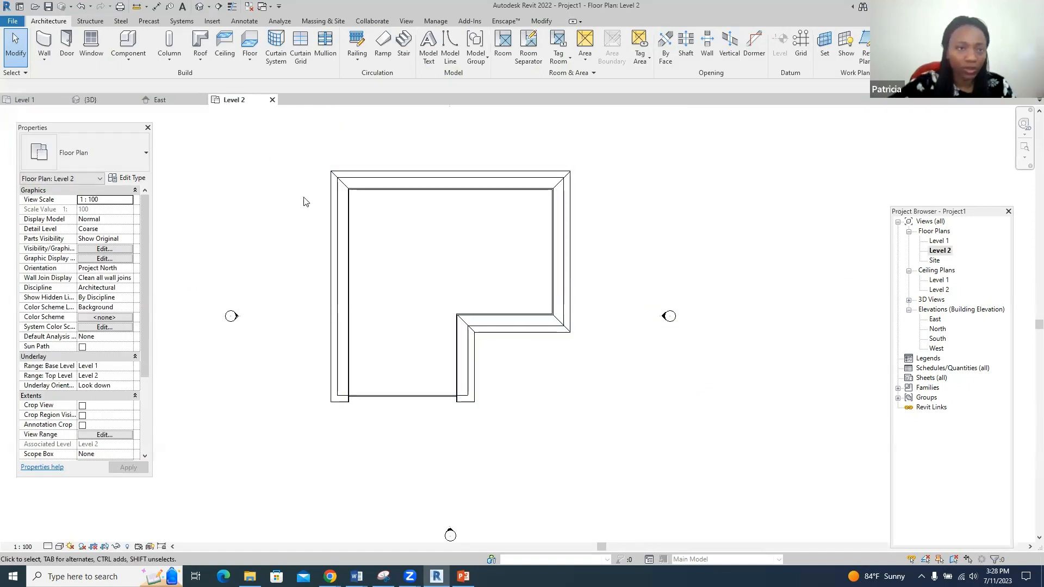
# - Create a Model In-Place Generic Models component named Generic Models 1
pyautogui.click(110, 64)
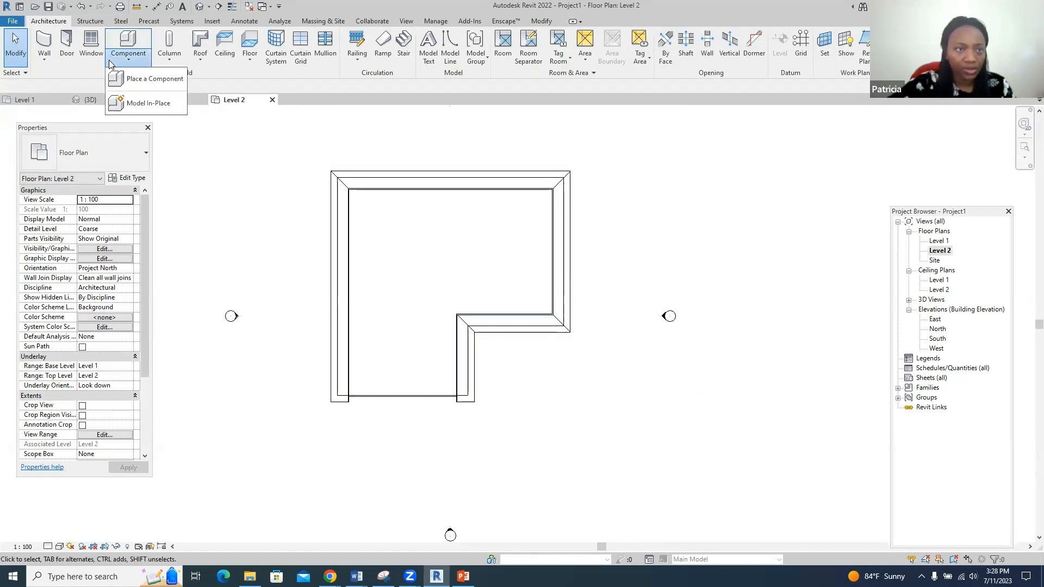
pyautogui.click(136, 103)
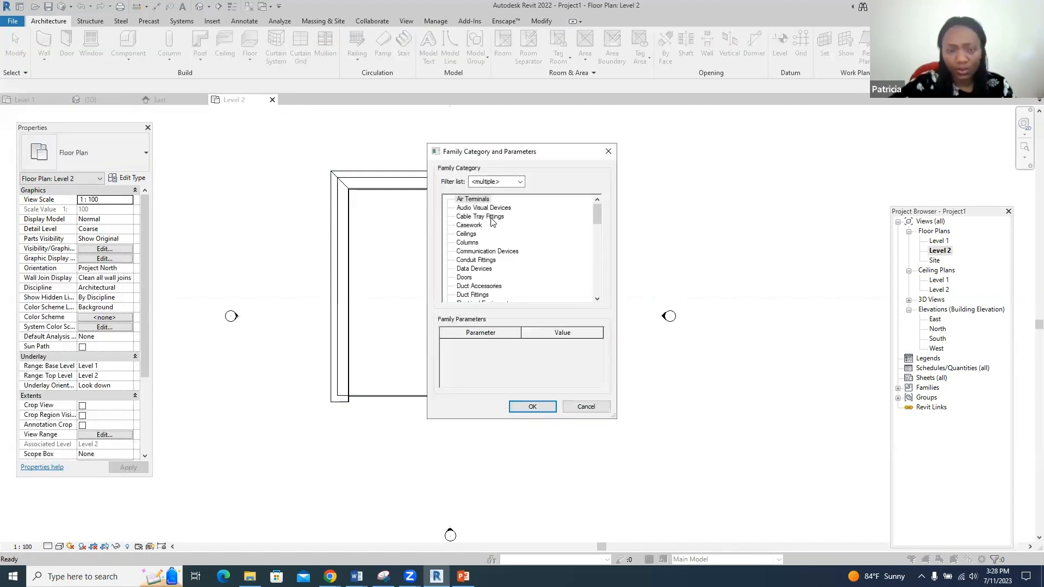
pyautogui.scroll(-2, 502, 250)
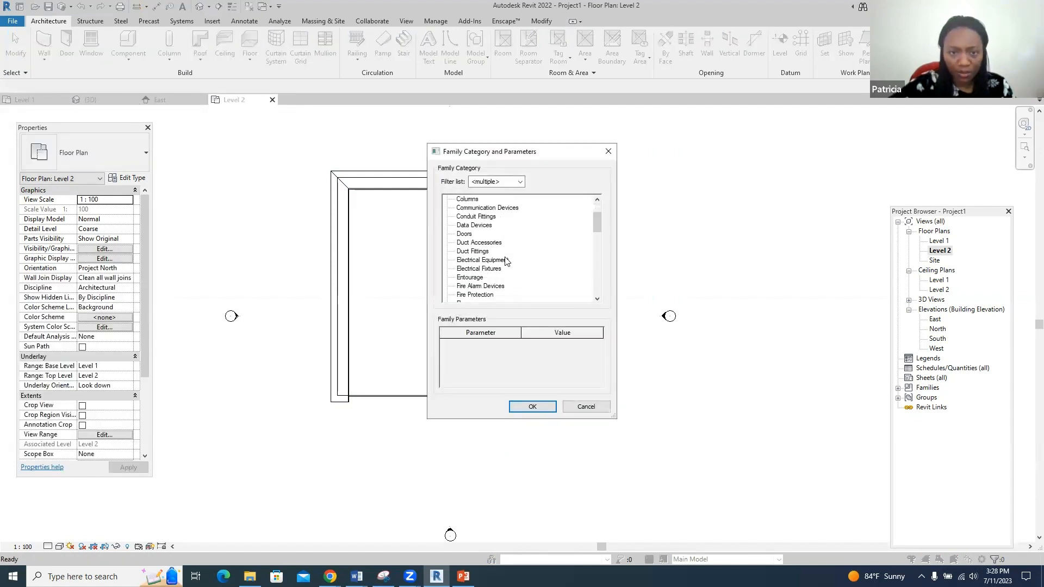
pyautogui.scroll(-2, 506, 260)
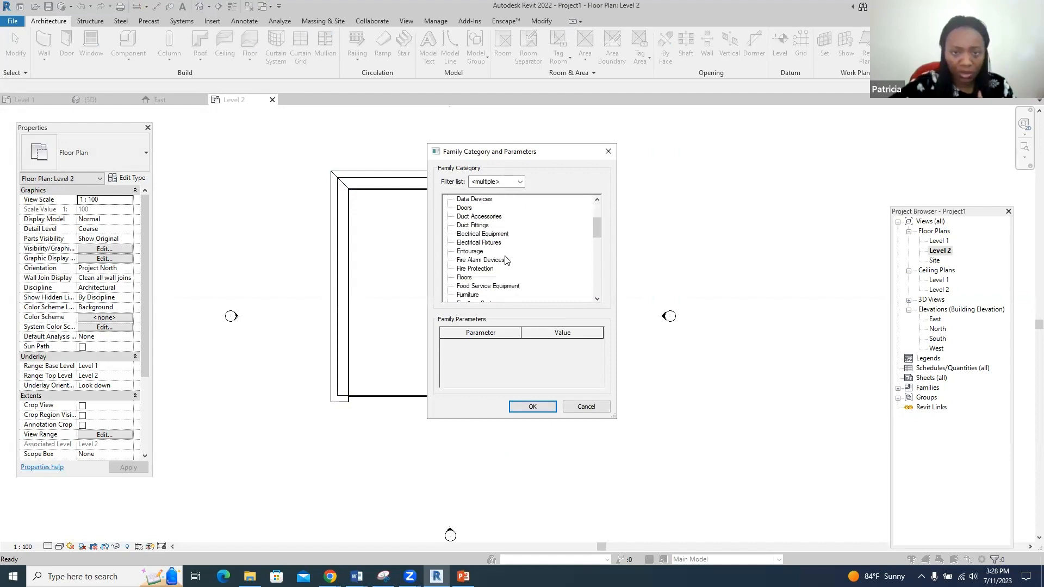
pyautogui.scroll(-2, 506, 259)
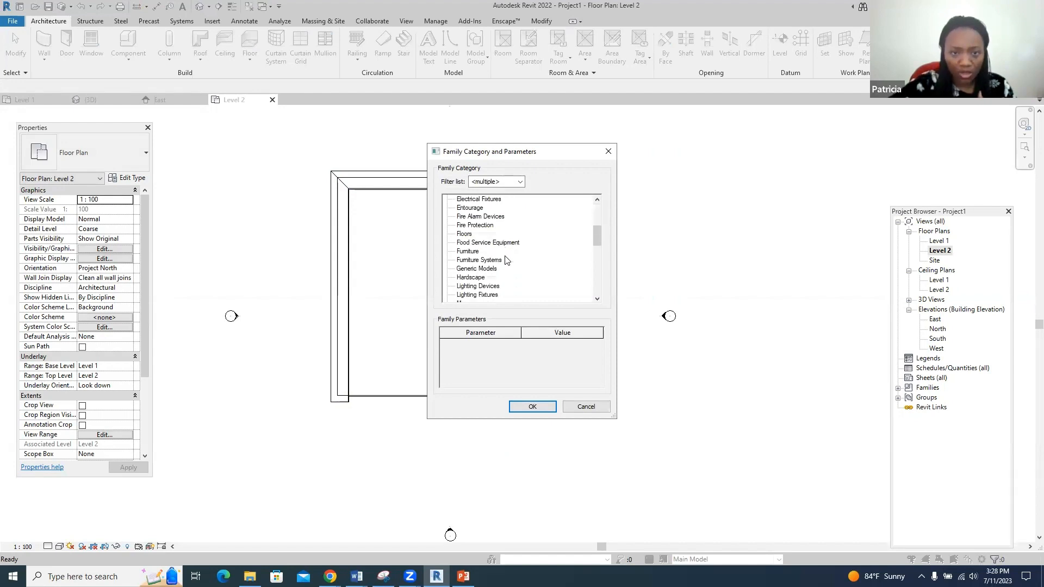
pyautogui.click(479, 269)
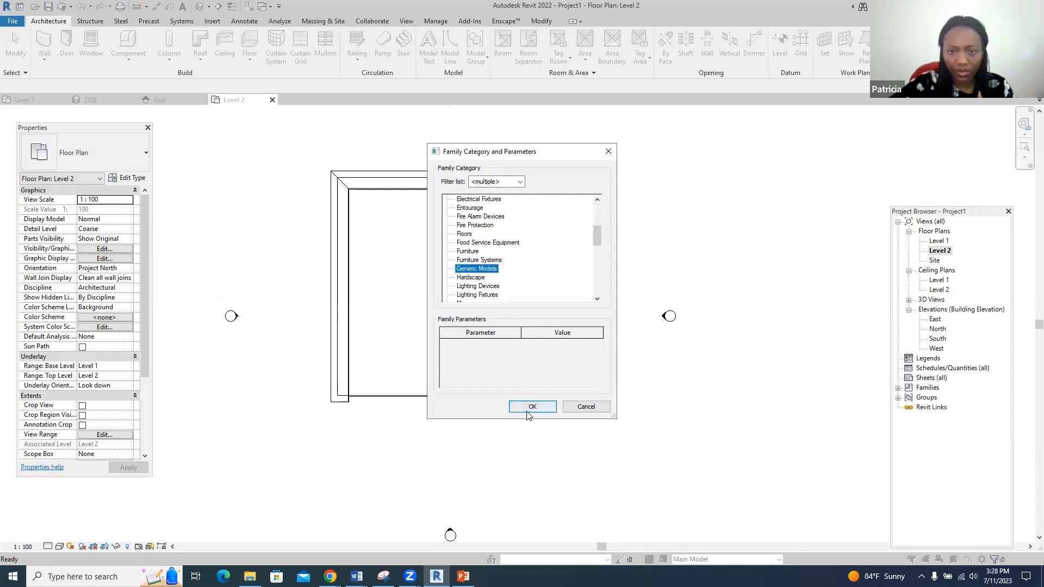
pyautogui.click(528, 407)
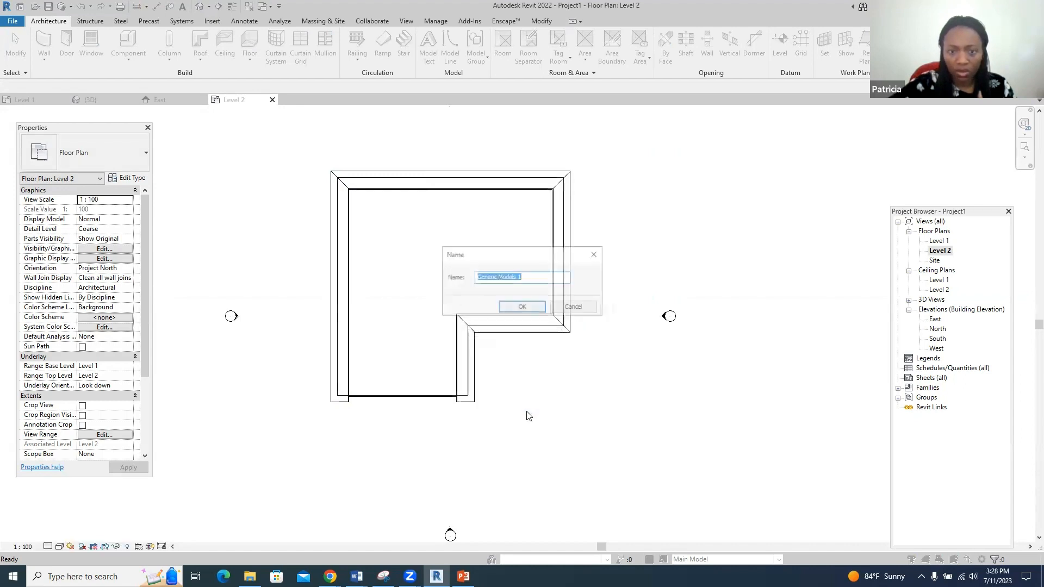
pyautogui.click(530, 310)
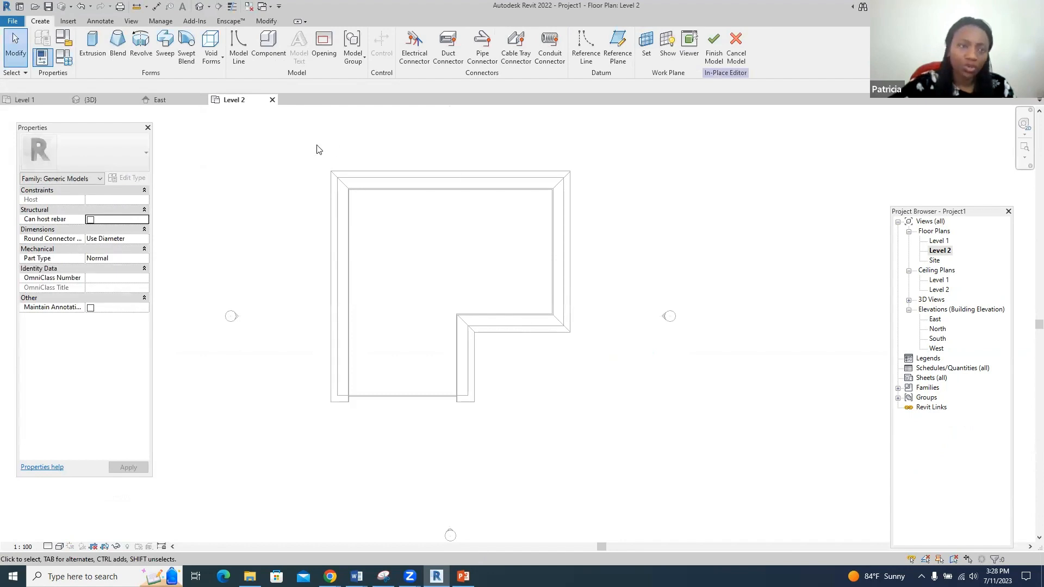
# - Start a Sweep and pick all the L-shaped building's outer edges as its path
pyautogui.click(164, 48)
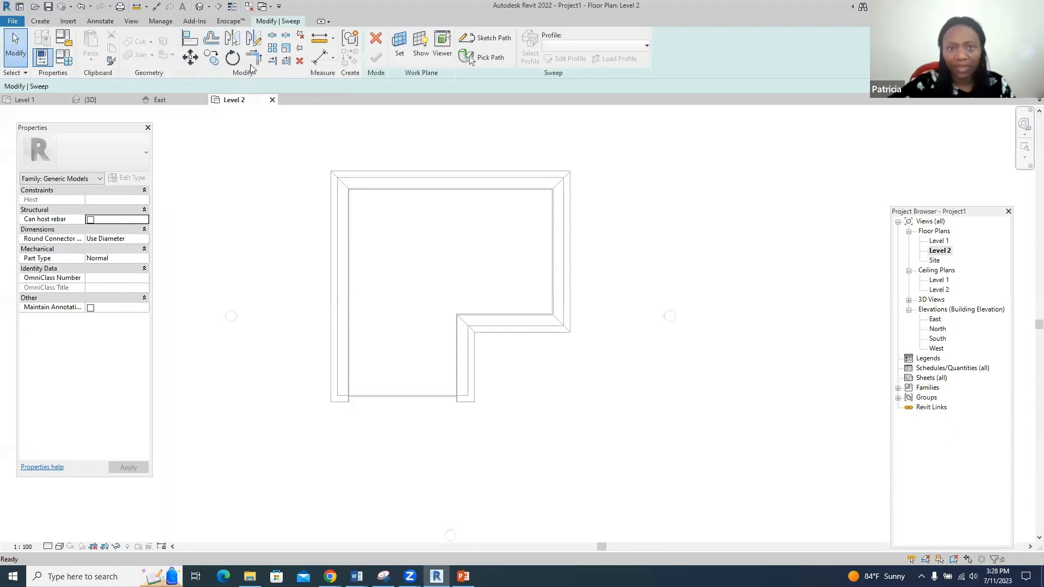
pyautogui.click(494, 38)
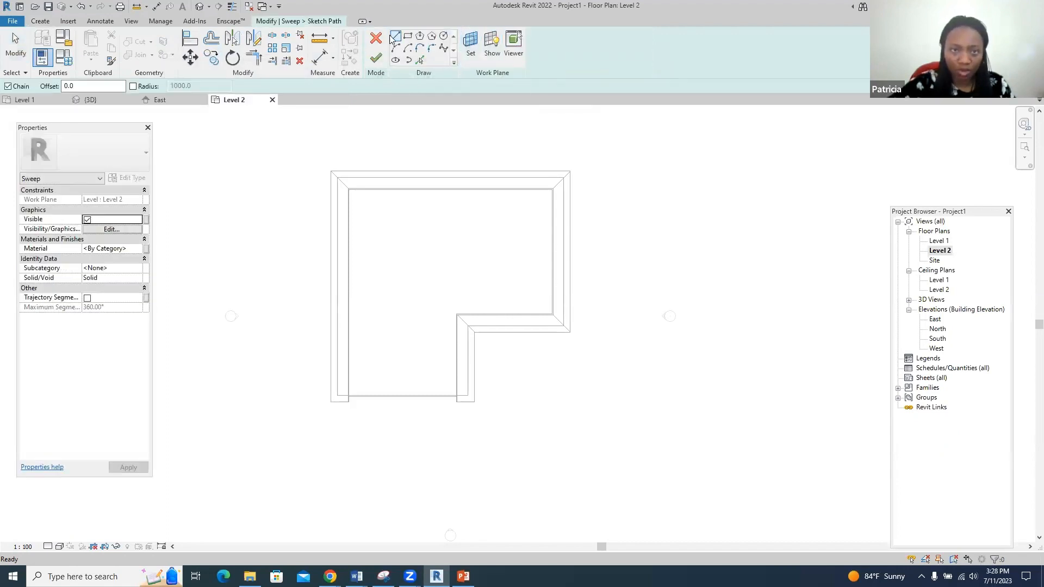
pyautogui.click(419, 60)
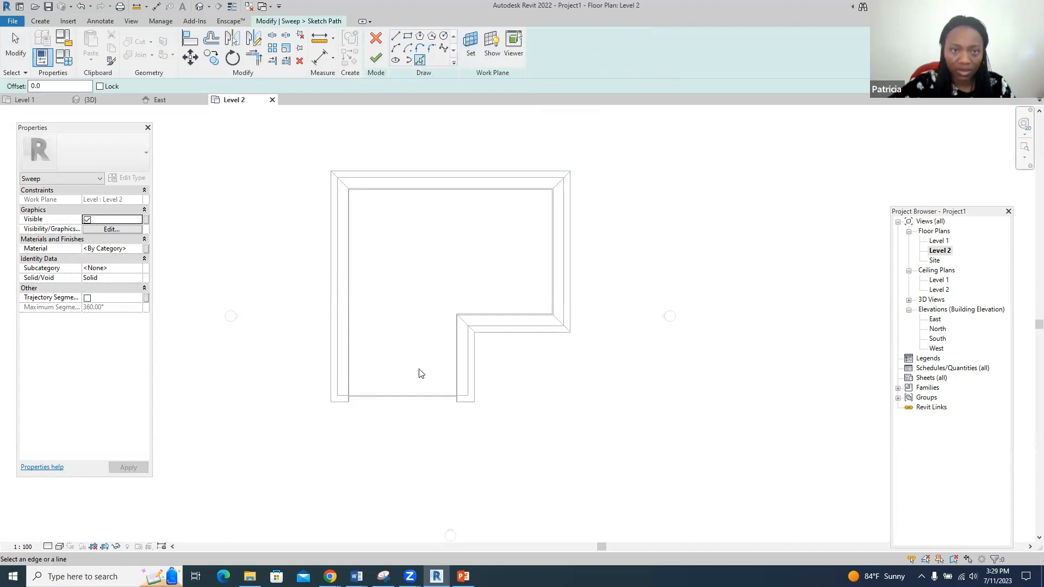
pyautogui.click(331, 388)
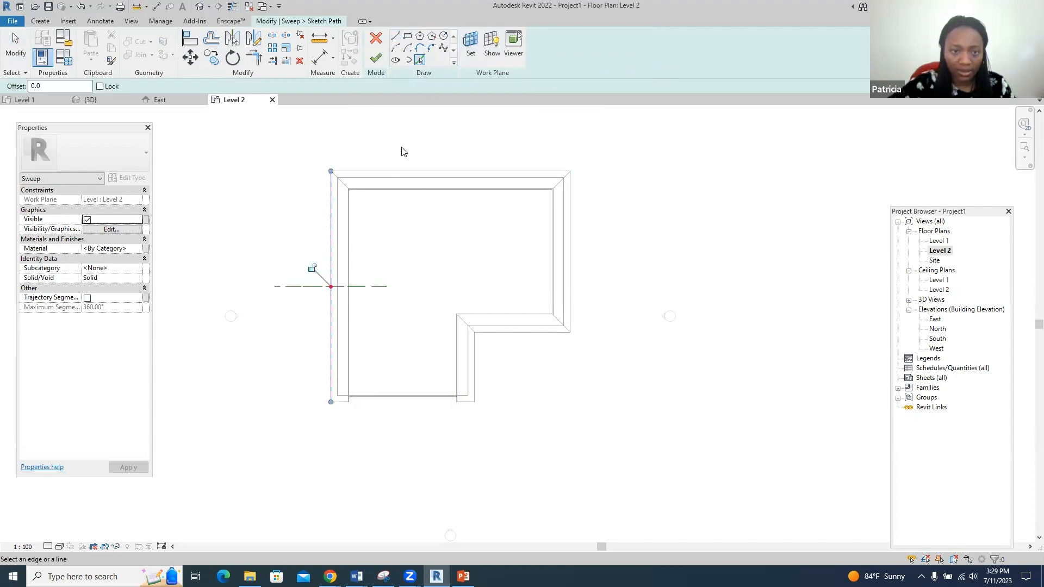
pyautogui.click(408, 169)
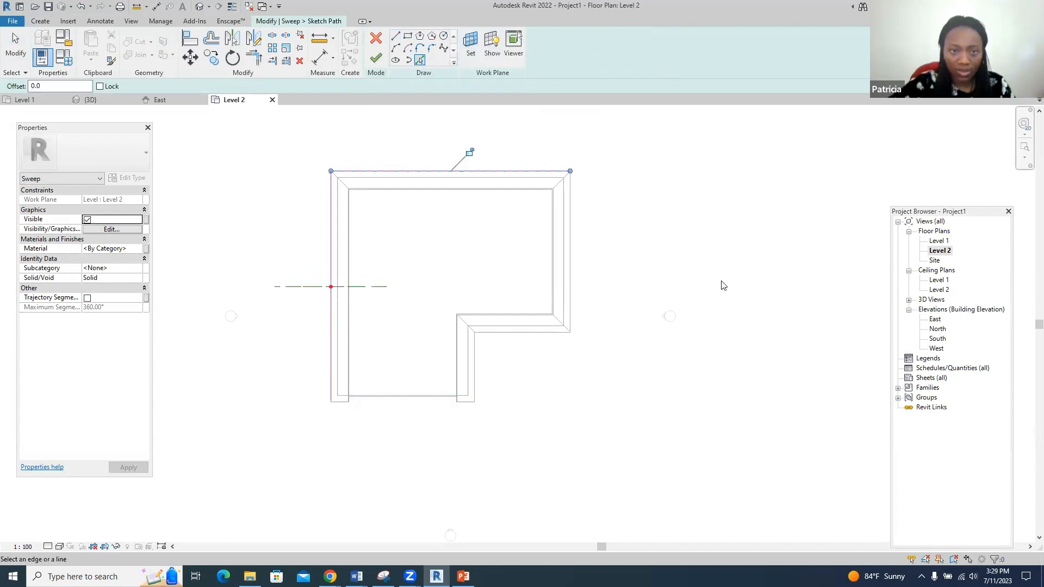
pyautogui.click(575, 284)
pyautogui.click(520, 332)
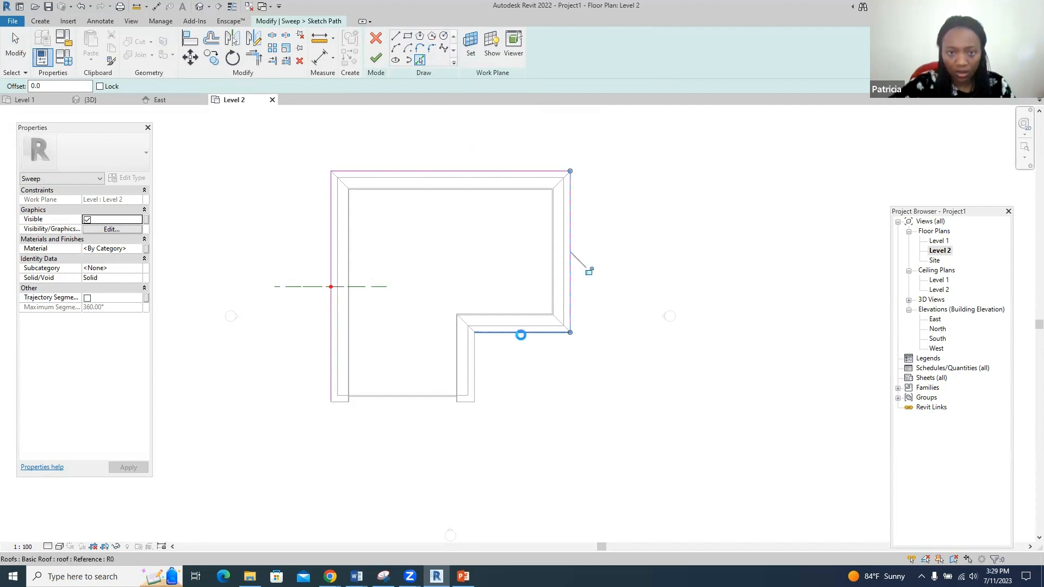
pyautogui.click(475, 363)
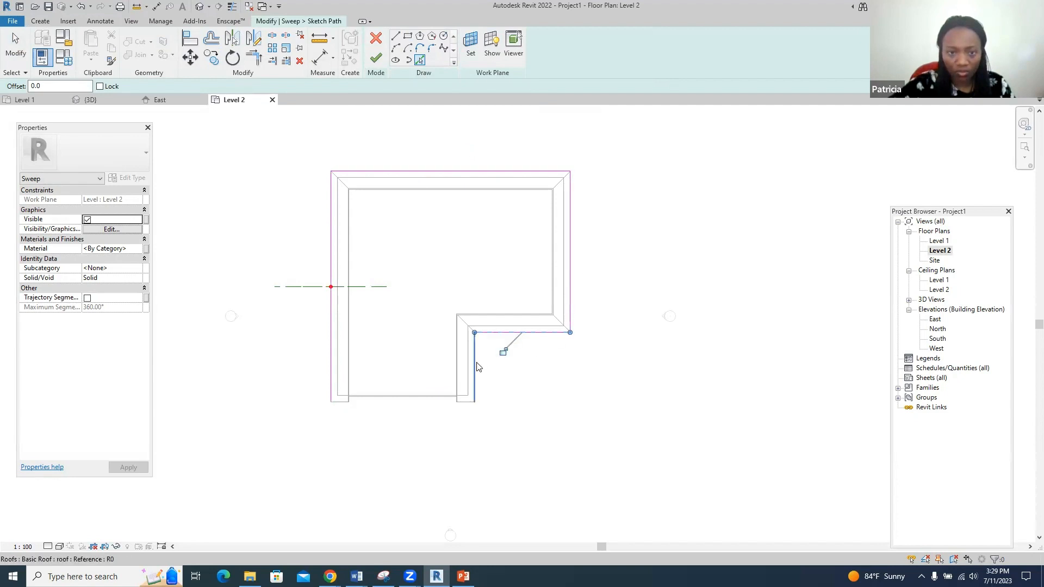
pyautogui.click(460, 405)
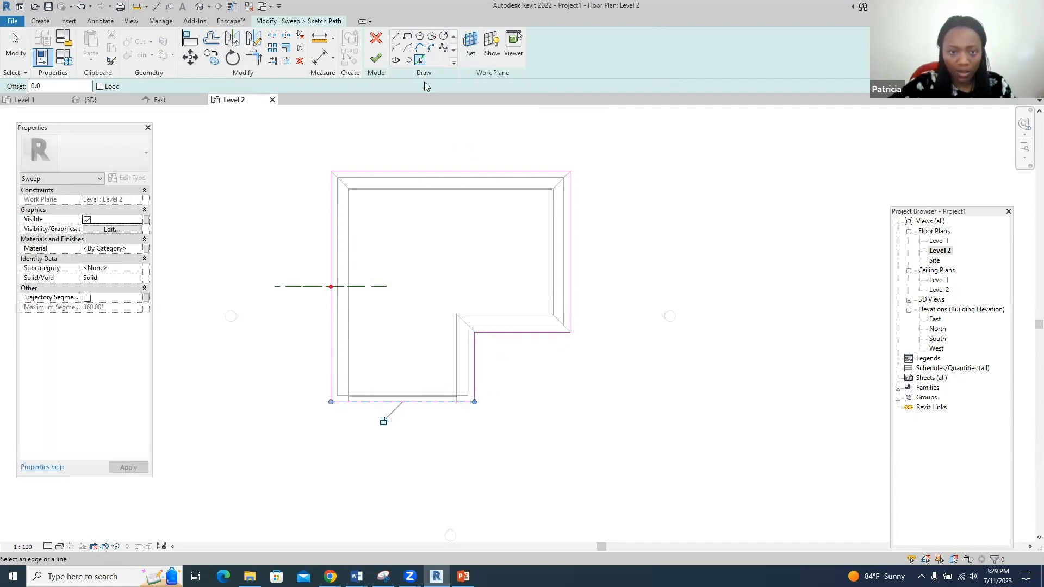
pyautogui.click(376, 57)
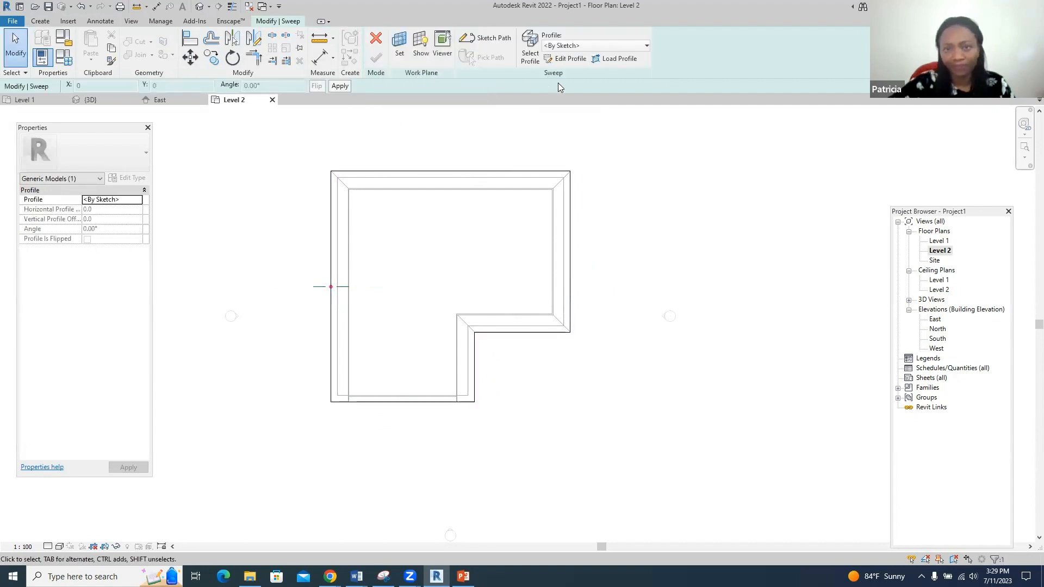
# - Edit the sweep profile in the North elevation view, zoomed to the roof edge
pyautogui.click(569, 60)
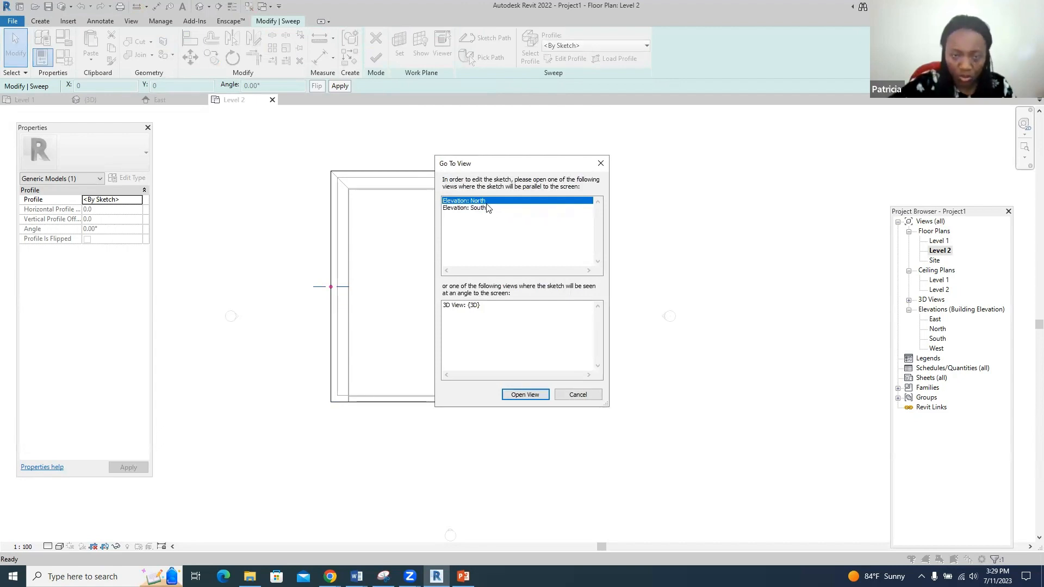
pyautogui.click(528, 395)
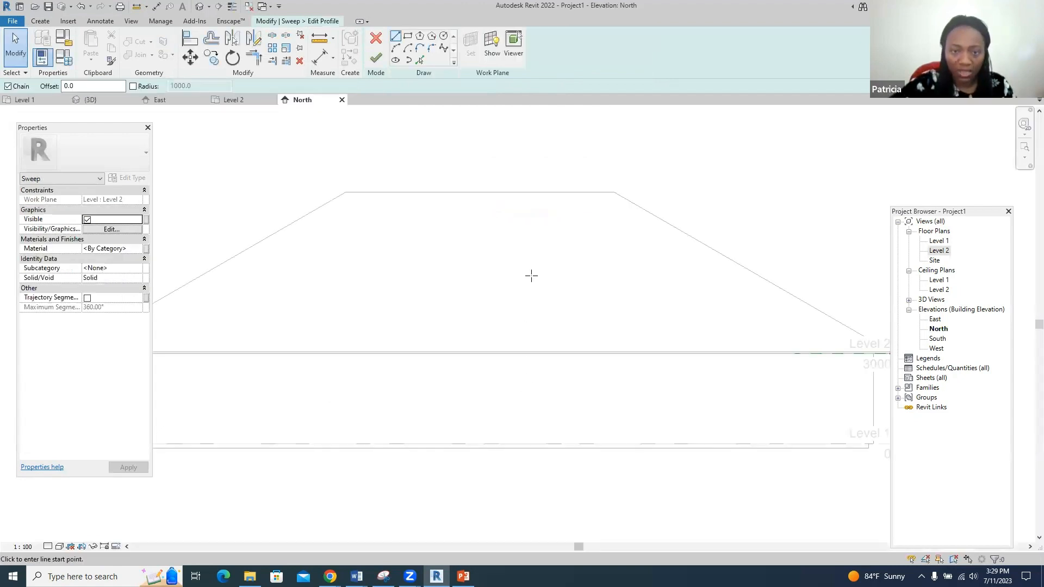
pyautogui.scroll(-2, 531, 275)
pyautogui.scroll(5, 804, 332)
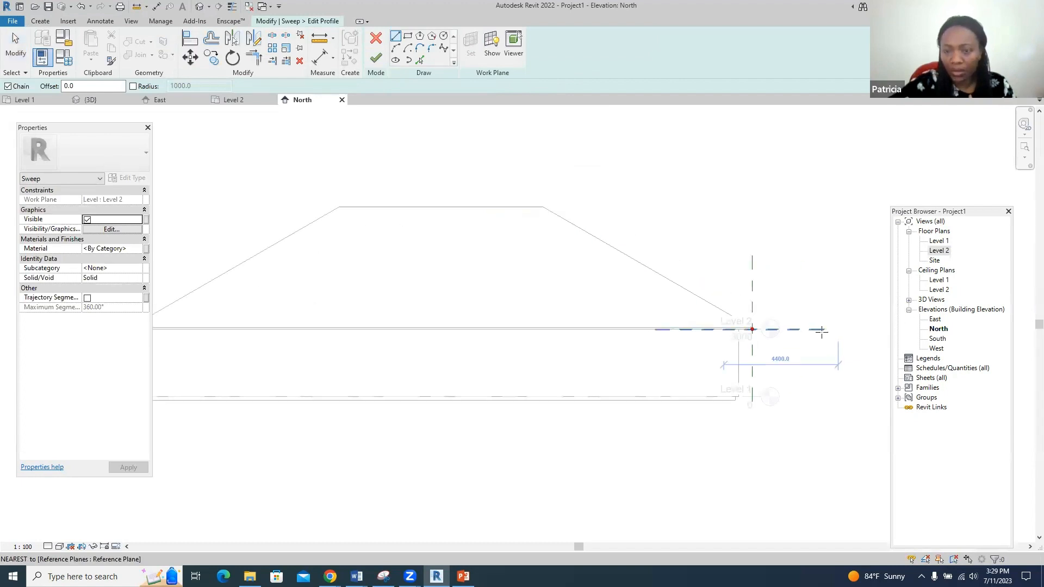
pyautogui.scroll(3, 731, 318)
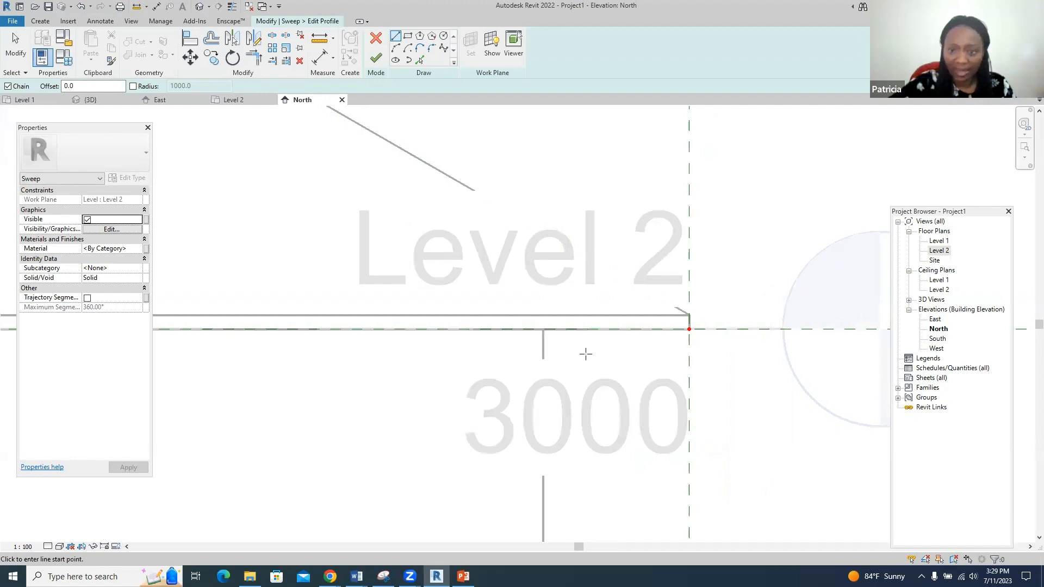
pyautogui.scroll(2, 707, 350)
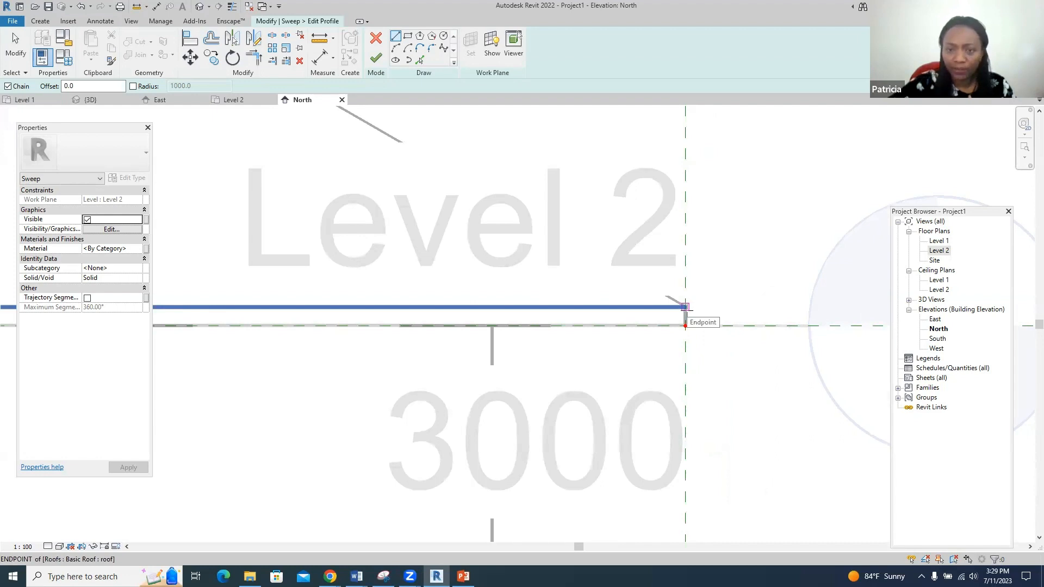
# - Sketch the profile's short vertical, top horizontal, left side and bottom line segments
pyautogui.click(685, 307)
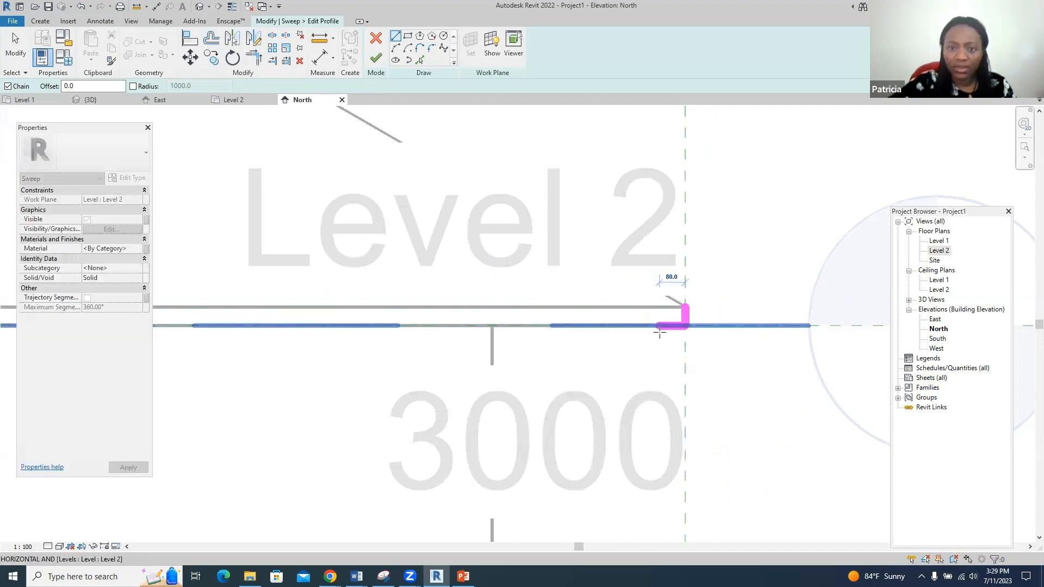
pyautogui.click(666, 328)
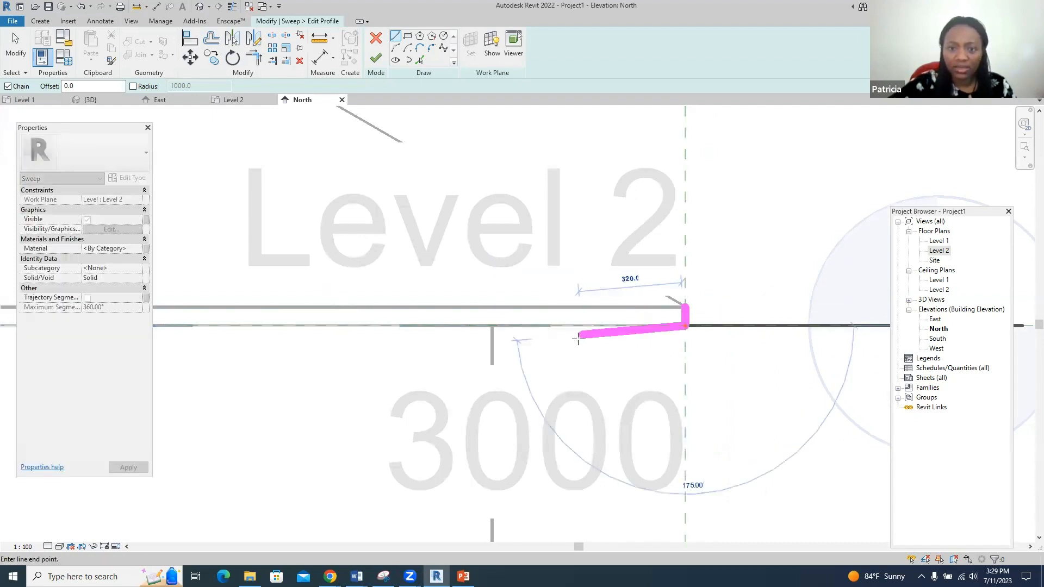
pyautogui.click(491, 326)
pyautogui.scroll(-1, 491, 326)
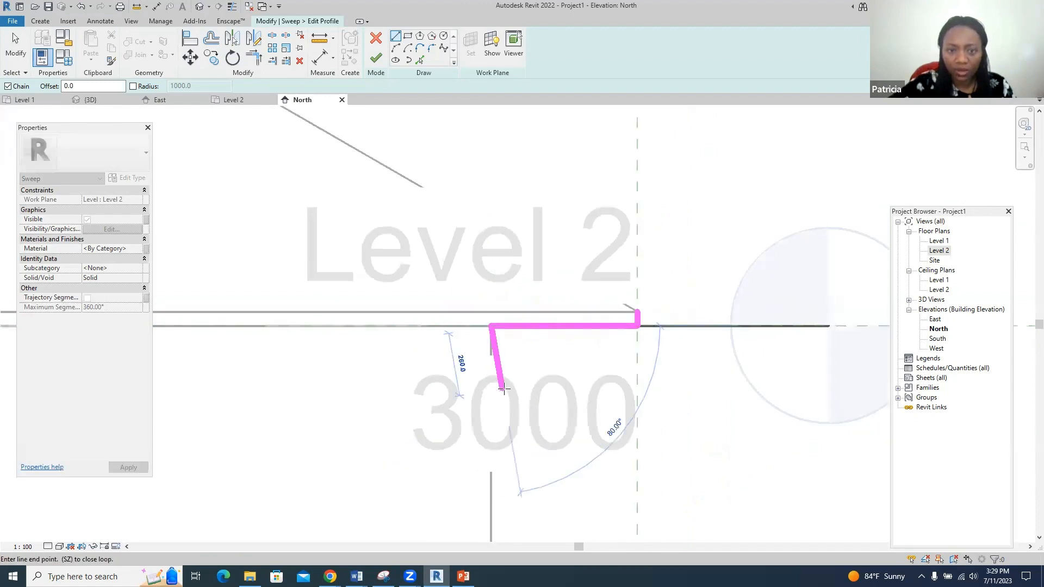
pyautogui.click(491, 413)
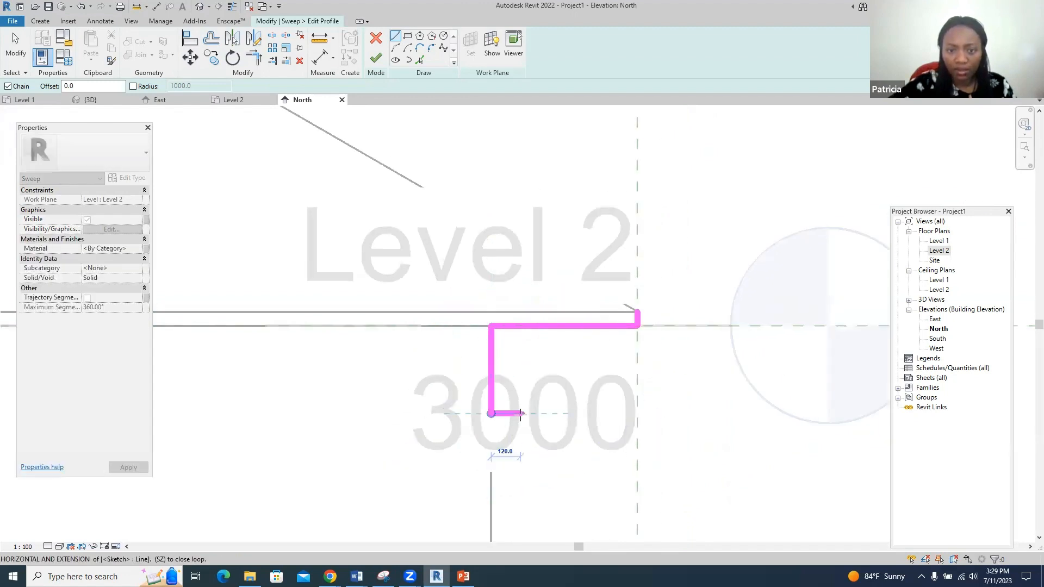
pyautogui.click(525, 414)
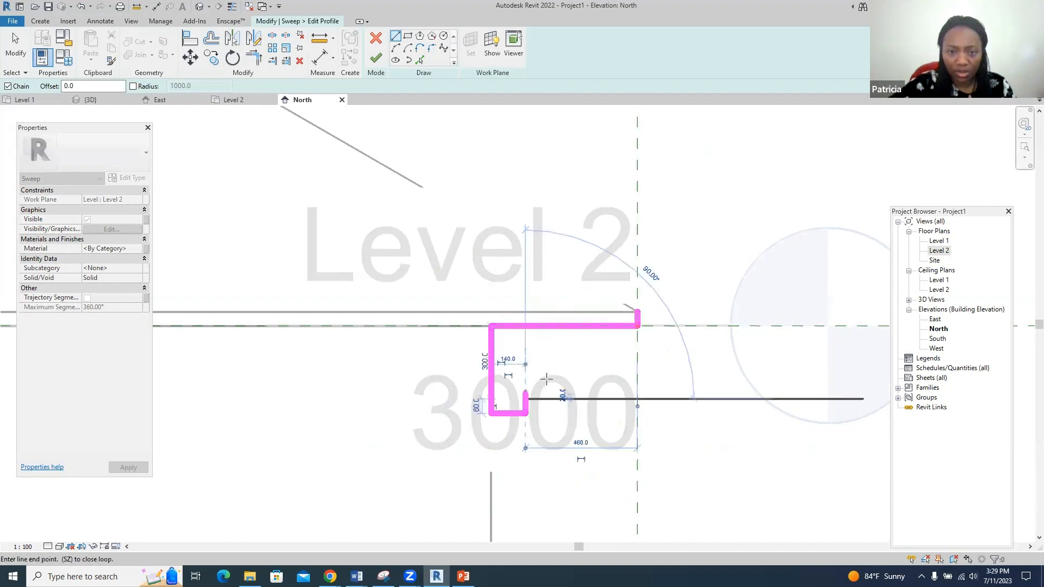
# - Add the curved cove arc, a small step and a line to the reference plane
pyautogui.click(396, 48)
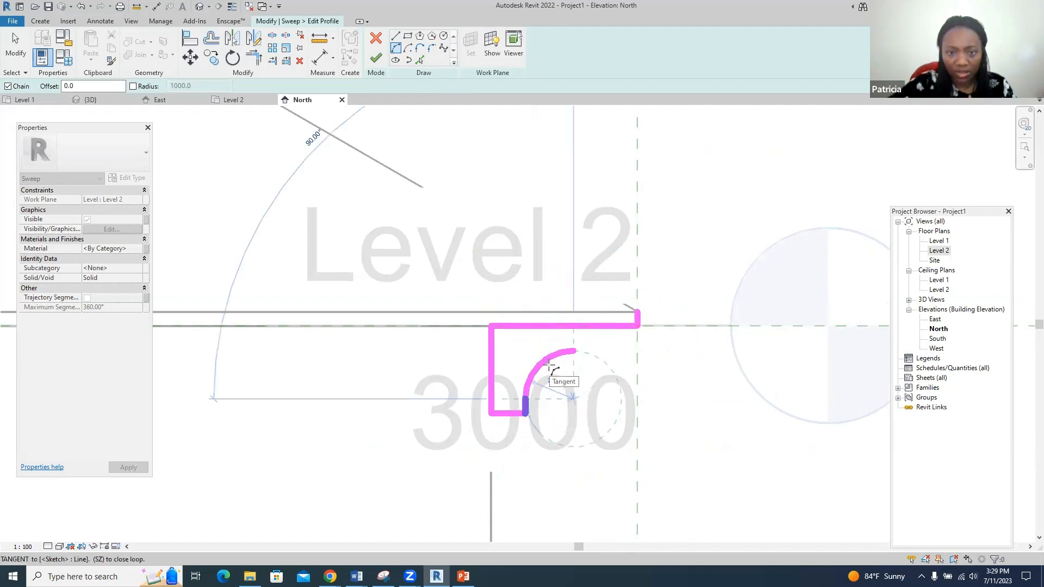
pyautogui.click(575, 351)
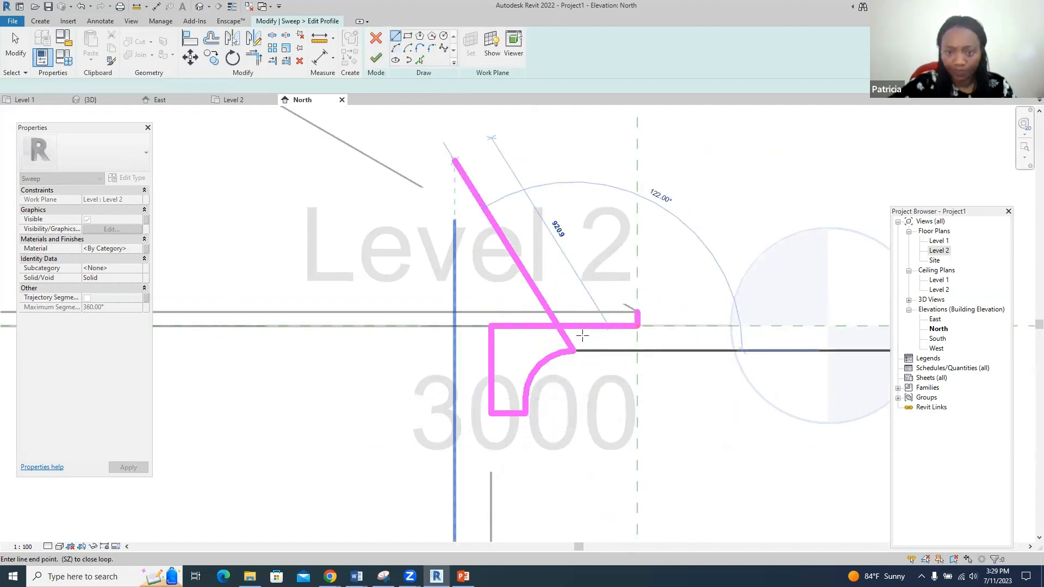
pyautogui.scroll(2, 596, 366)
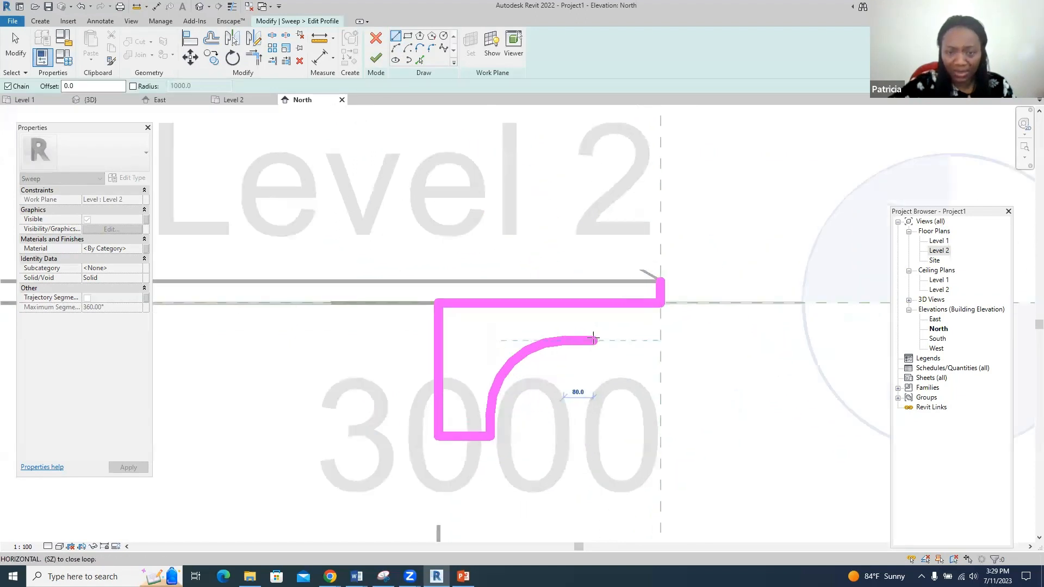
pyautogui.scroll(2, 593, 338)
pyautogui.click(563, 325)
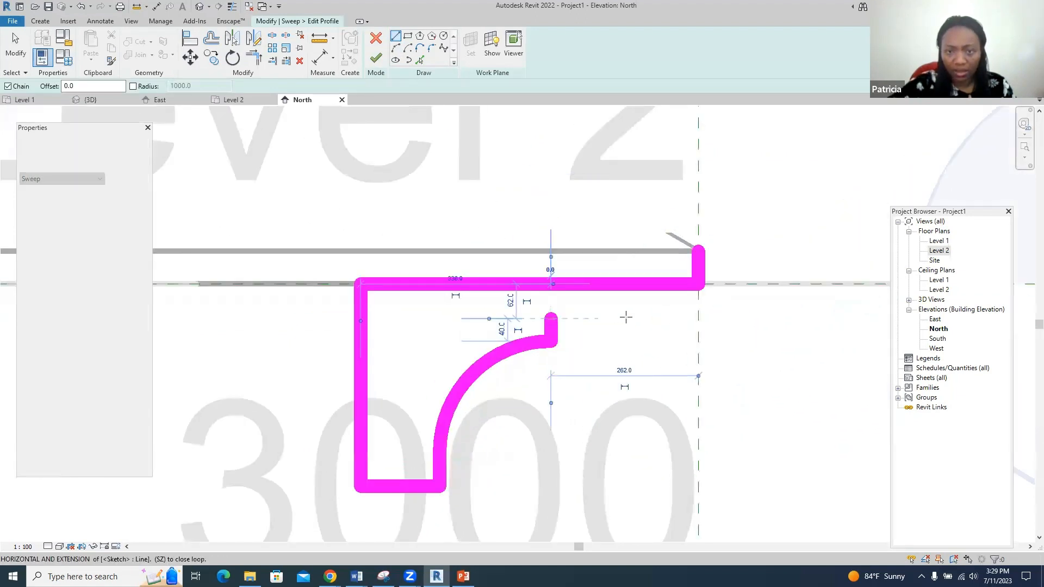
pyautogui.click(700, 317)
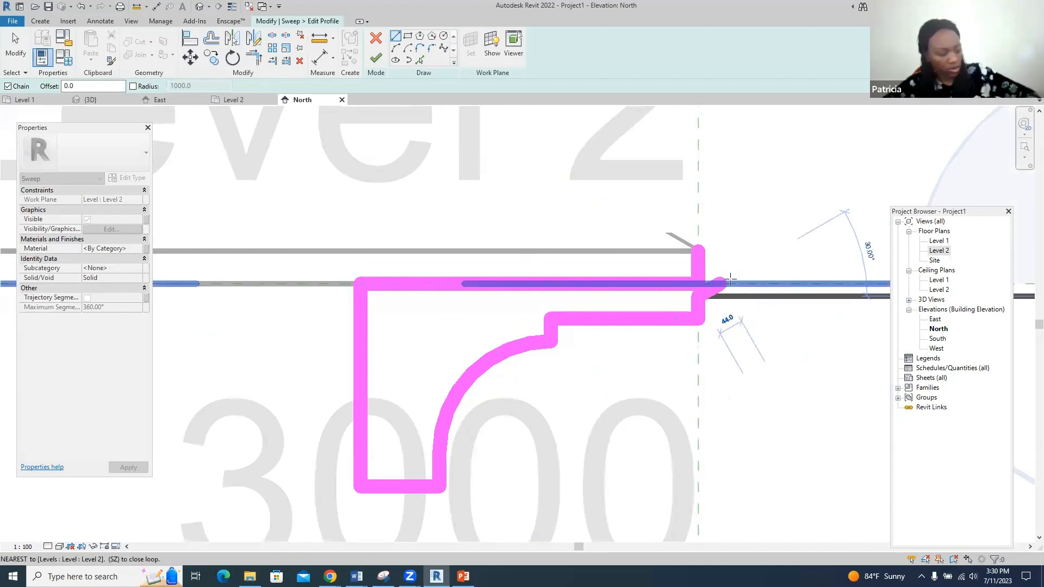
pyautogui.press('Escape')
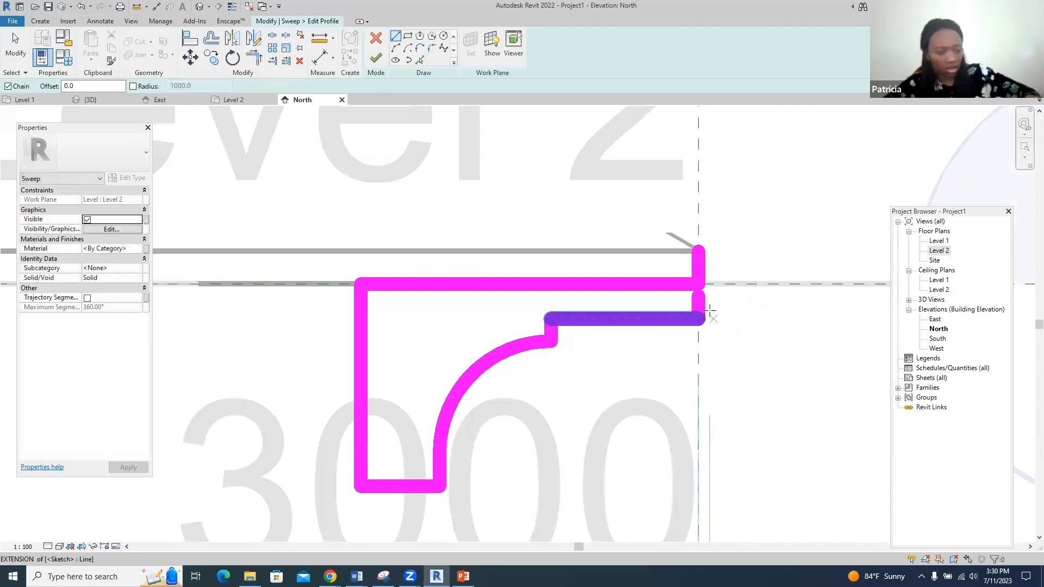
# - Delete three unwanted profile lines and extend the upper-right horizontal line to 400.0
pyautogui.click(15, 49)
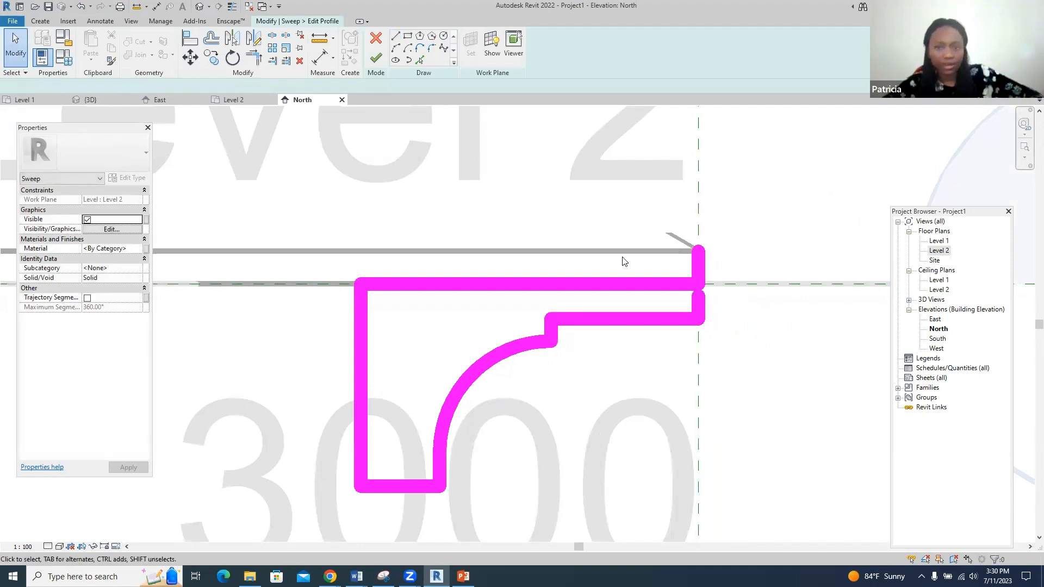
pyautogui.click(705, 316)
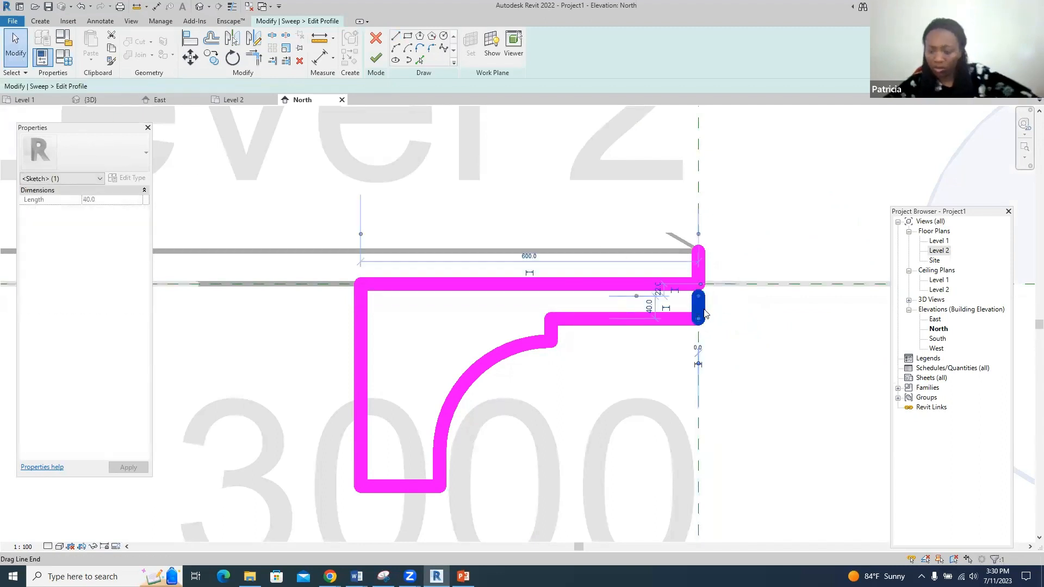
pyautogui.press('Delete')
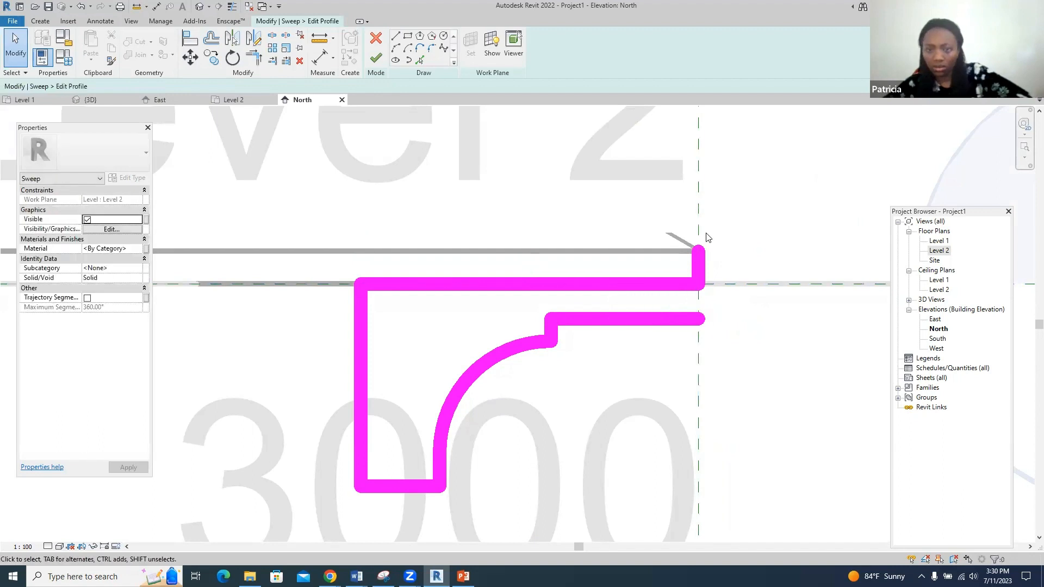
pyautogui.click(705, 269)
pyautogui.press('Delete')
pyautogui.click(675, 286)
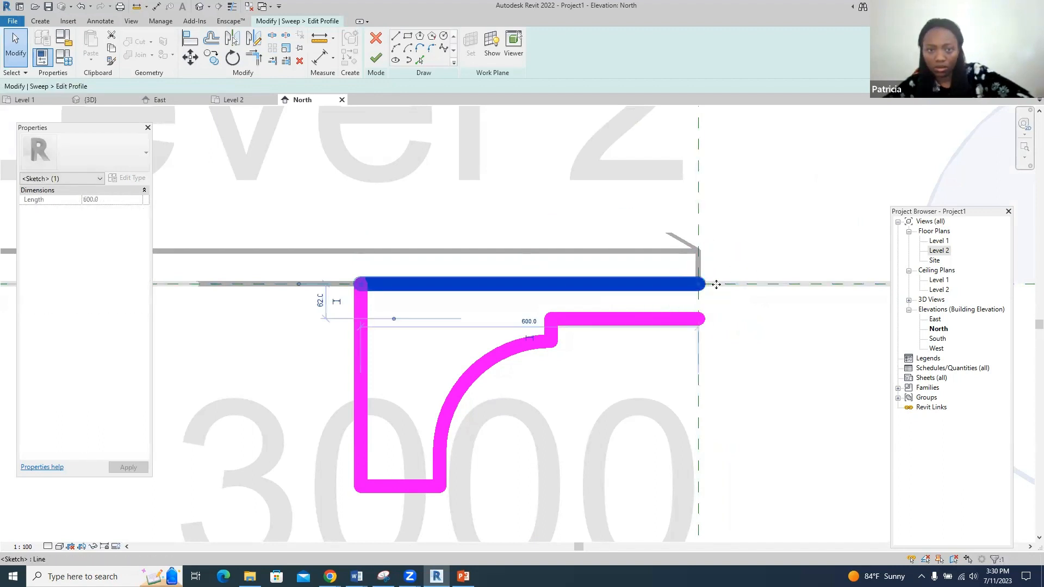
pyautogui.press('Delete')
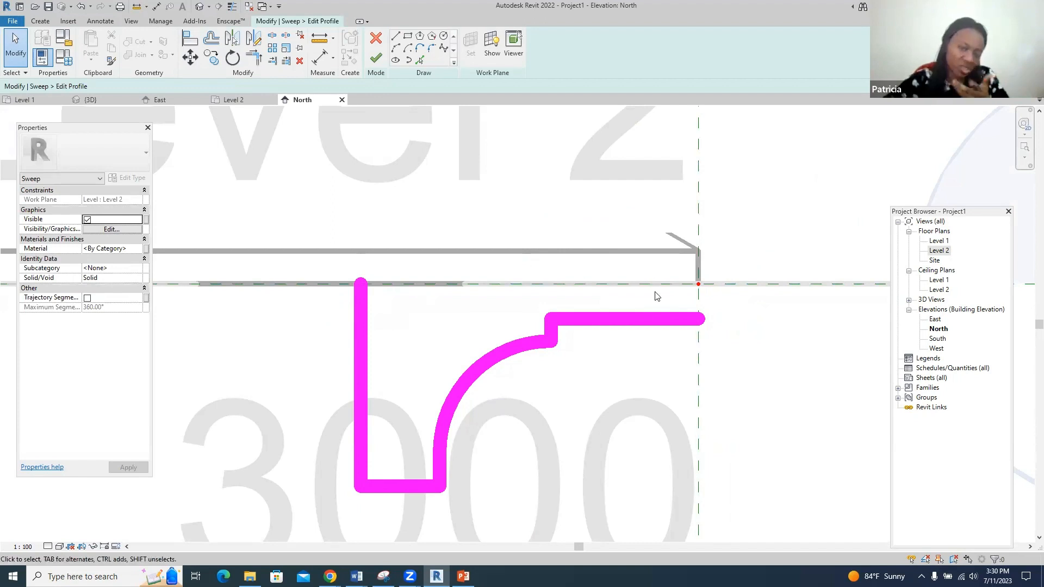
pyautogui.click(655, 318)
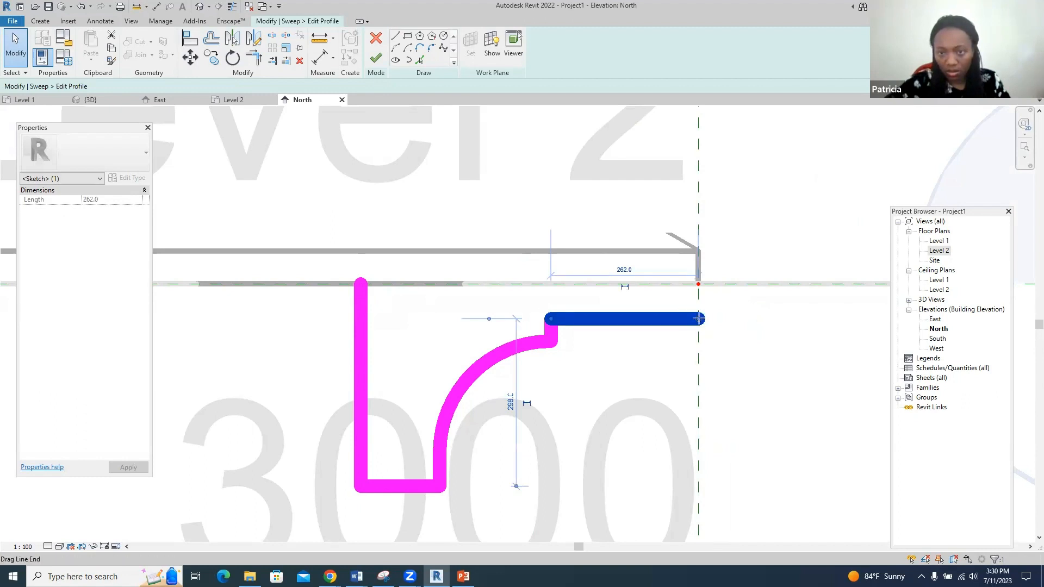
pyautogui.moveTo(698, 318); pyautogui.dragTo(775, 318)
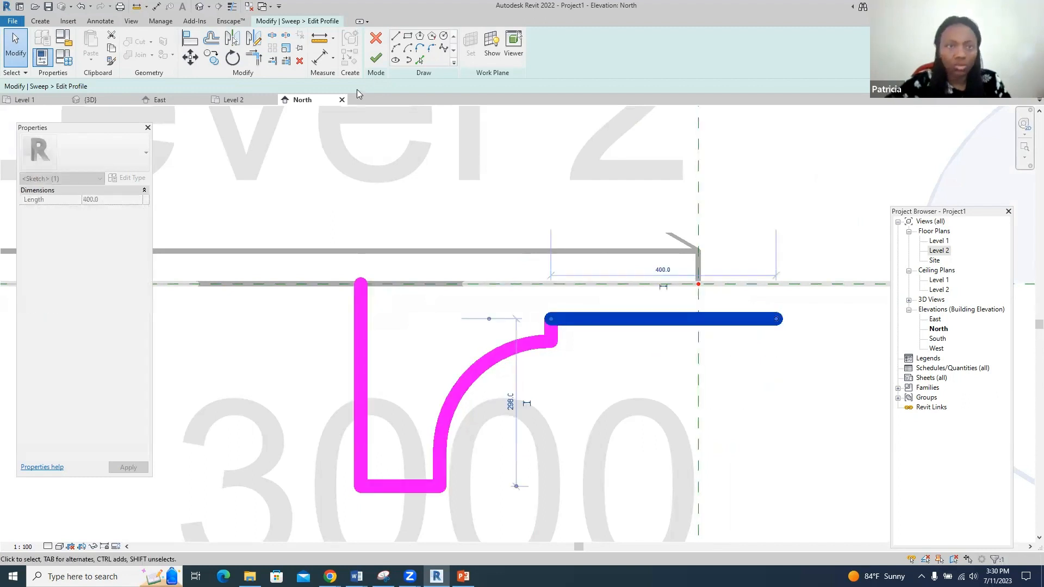
# - Redraw the profile's top edge with a raised overhang lip and a sloped return down to the lower line
pyautogui.click(395, 39)
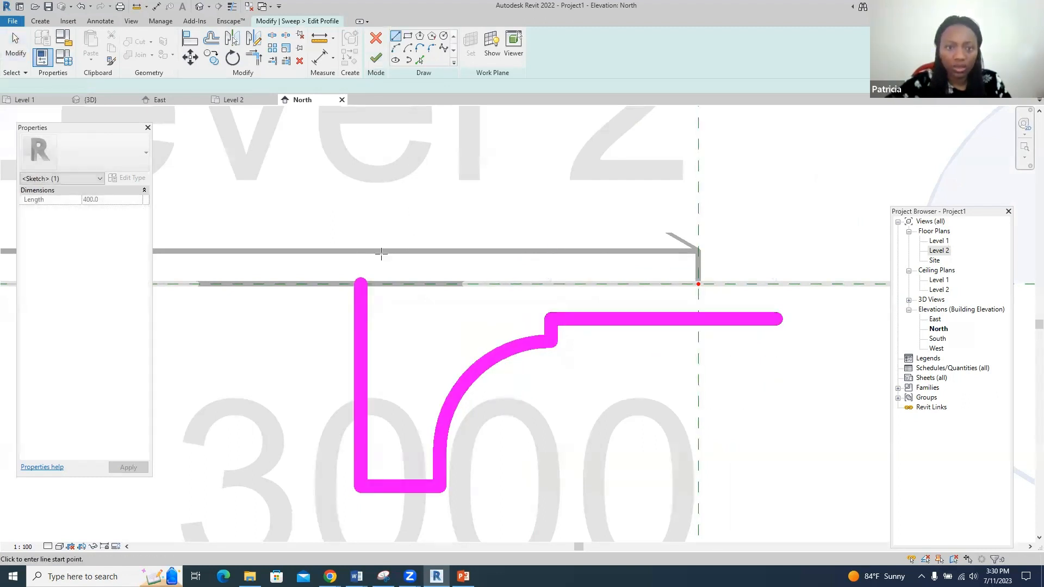
pyautogui.click(360, 281)
pyautogui.click(698, 283)
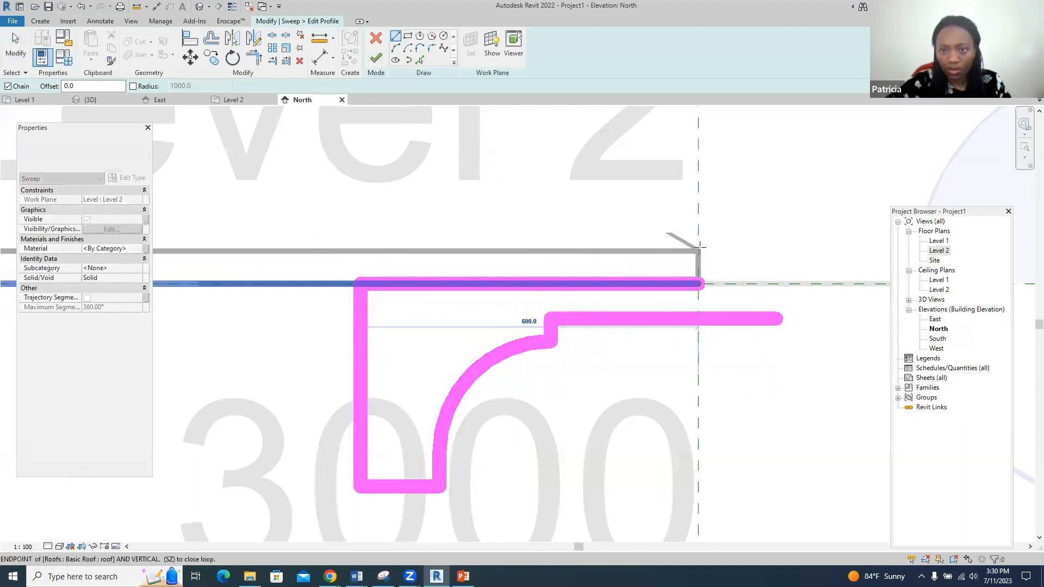
pyautogui.click(698, 227)
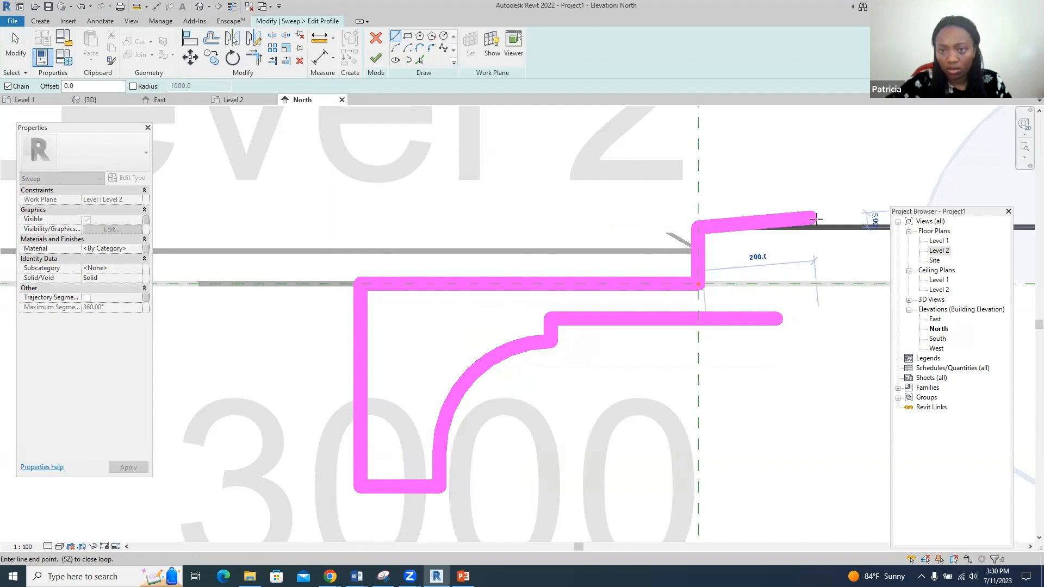
pyautogui.click(821, 228)
pyautogui.click(822, 268)
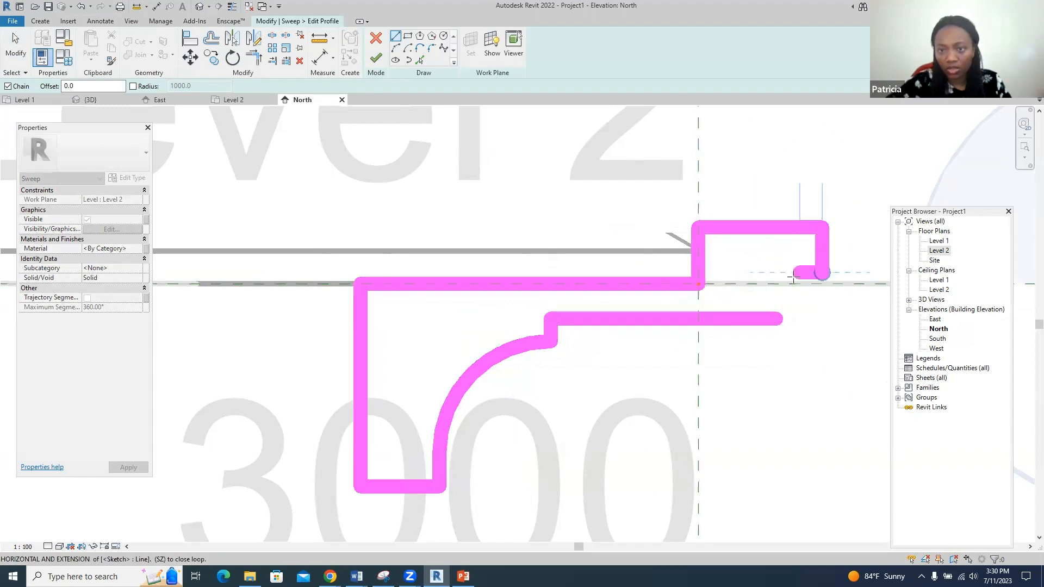
pyautogui.click(777, 283)
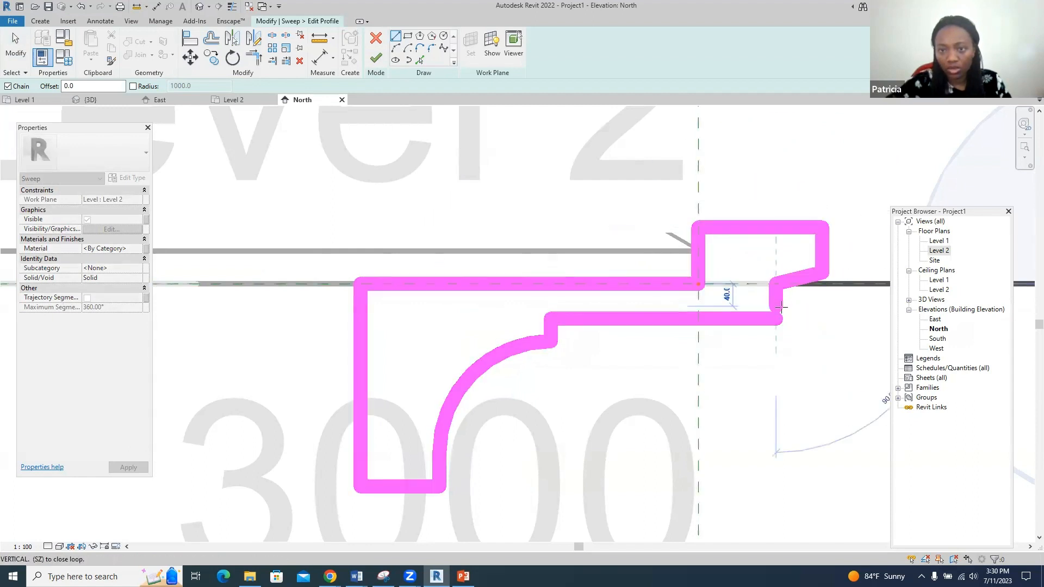
pyautogui.click(776, 306)
pyautogui.click(783, 315)
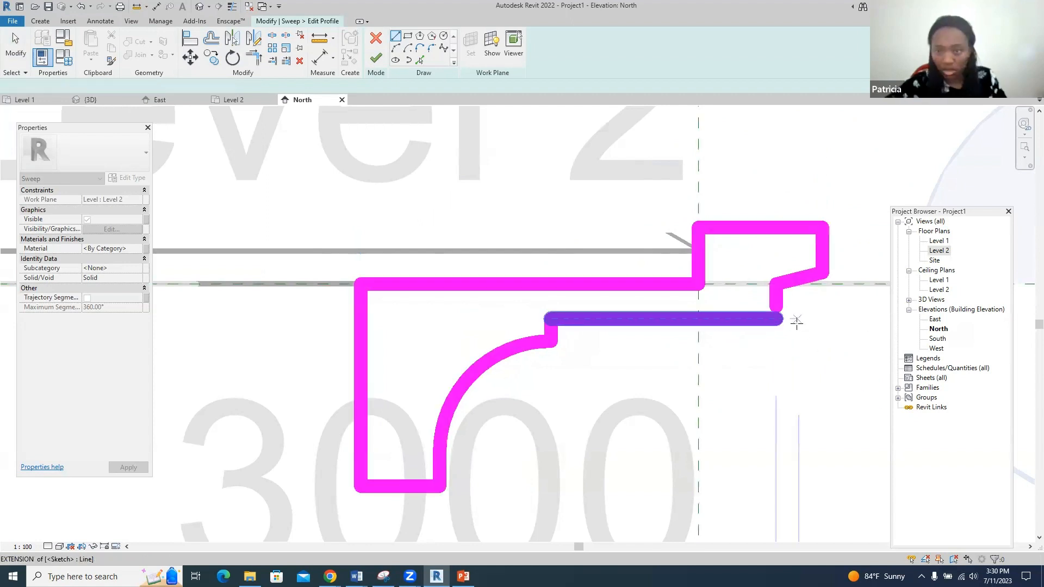
# - Trim/Extend to Corner the short right vertical line and the bottom horizontal line
pyautogui.click(254, 57)
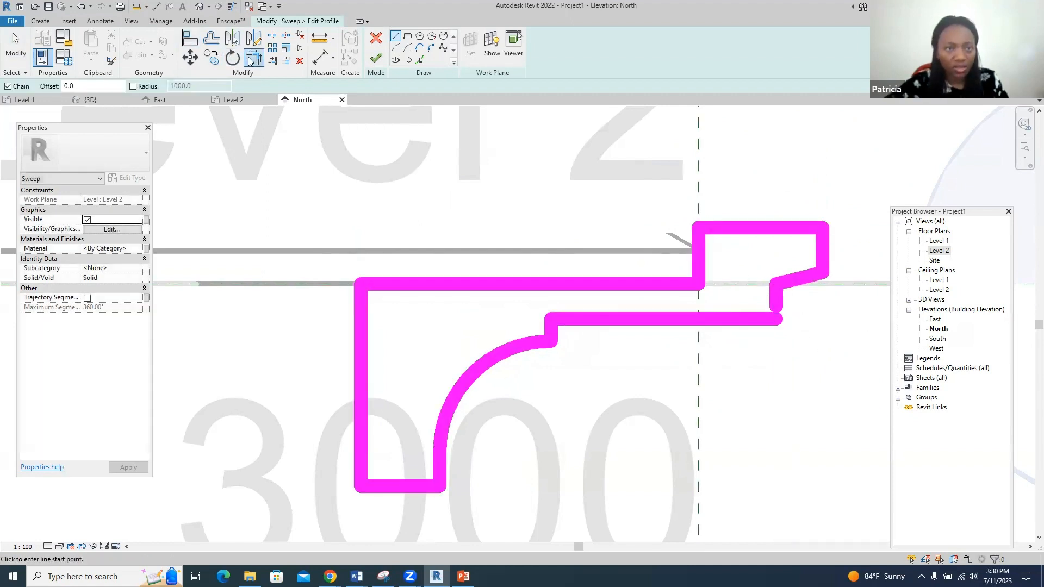
pyautogui.click(775, 296)
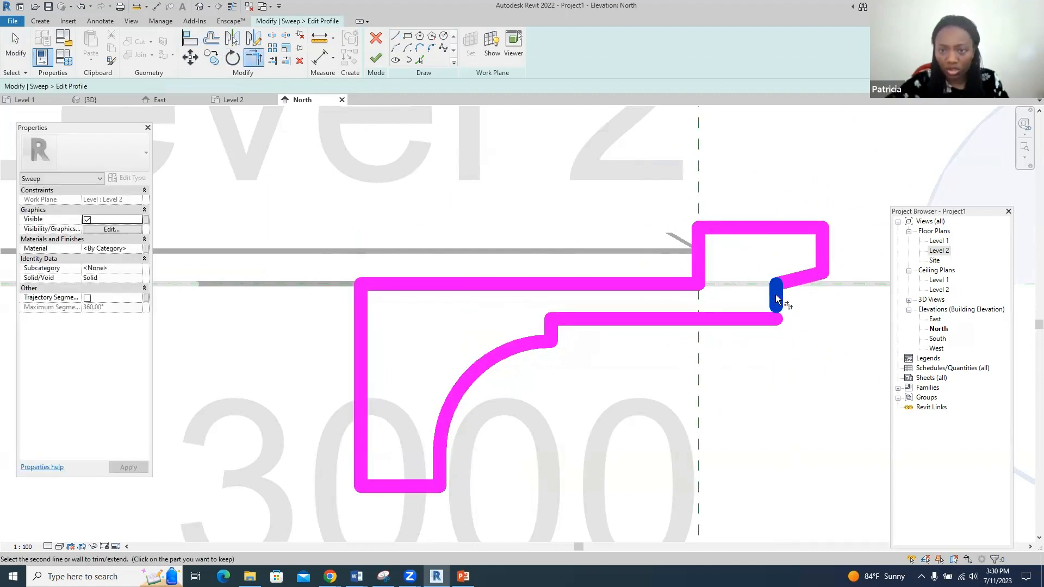
pyautogui.click(756, 322)
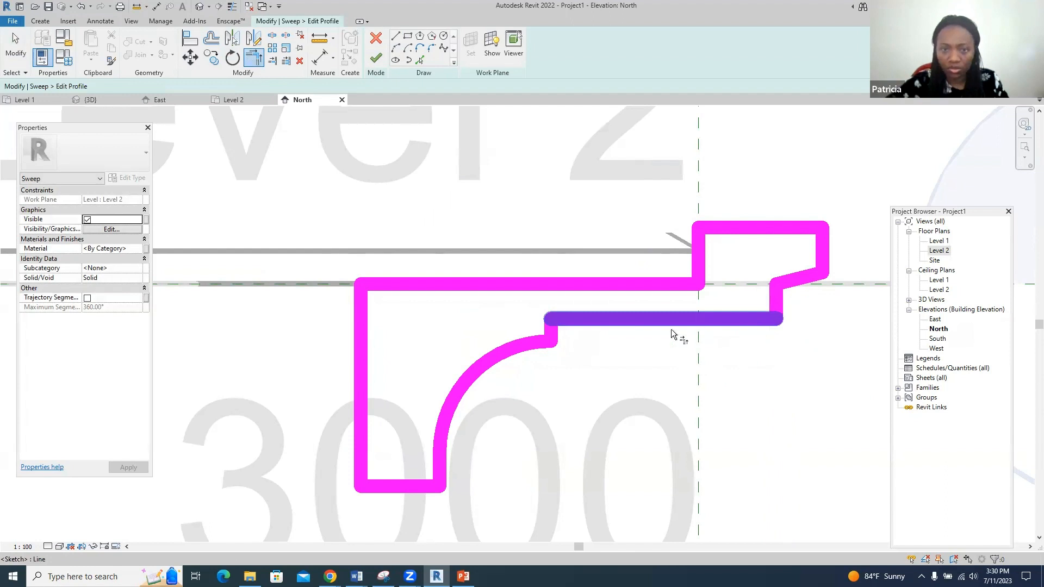
# - Finish the profile and sweep, complete the in-place fascia model, and view it in 3D and East elevation
pyautogui.click(370, 60)
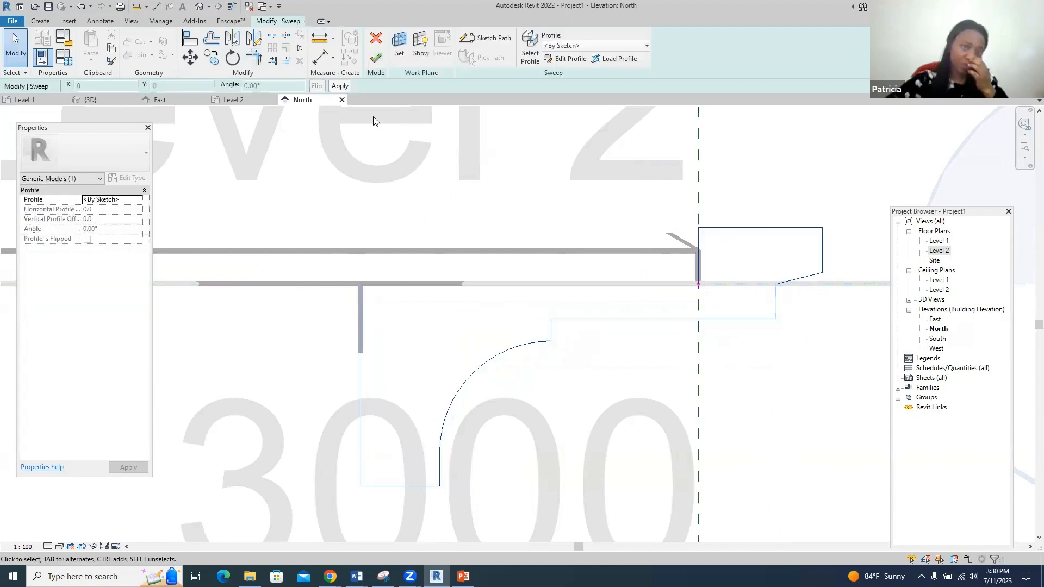
pyautogui.click(374, 55)
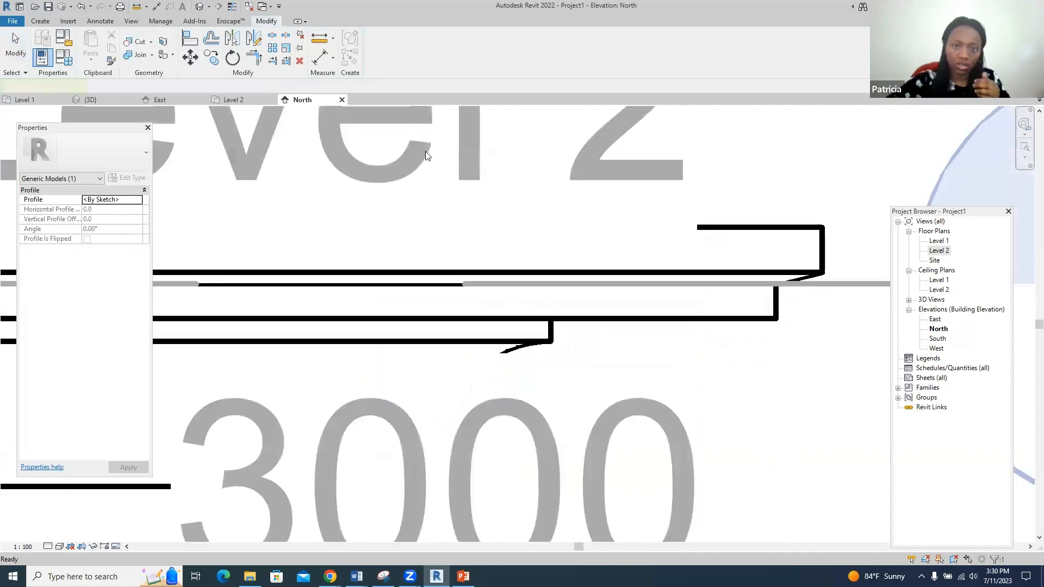
pyautogui.scroll(-2, 494, 289)
pyautogui.scroll(-2, 608, 319)
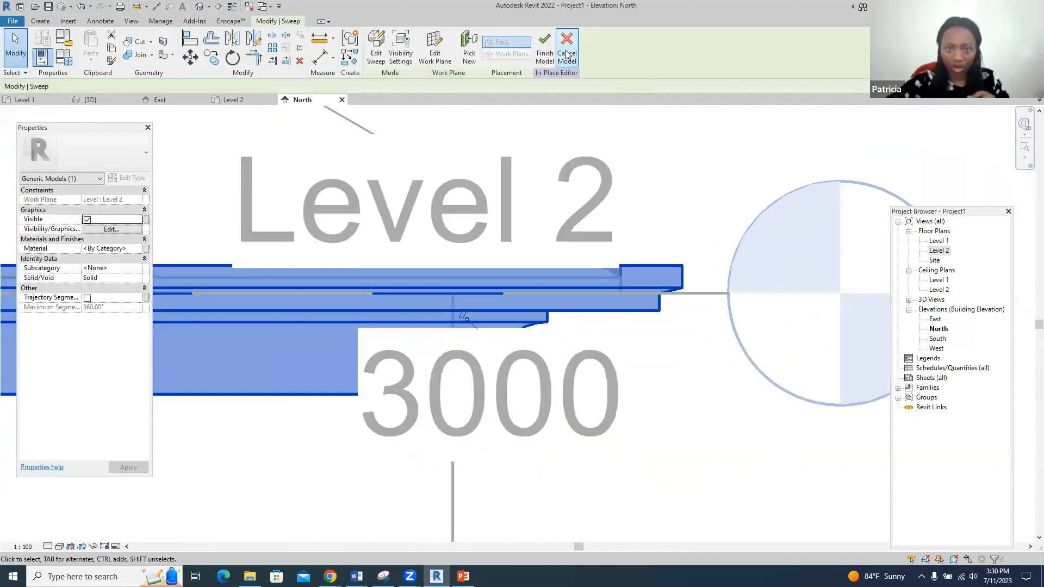
pyautogui.click(544, 52)
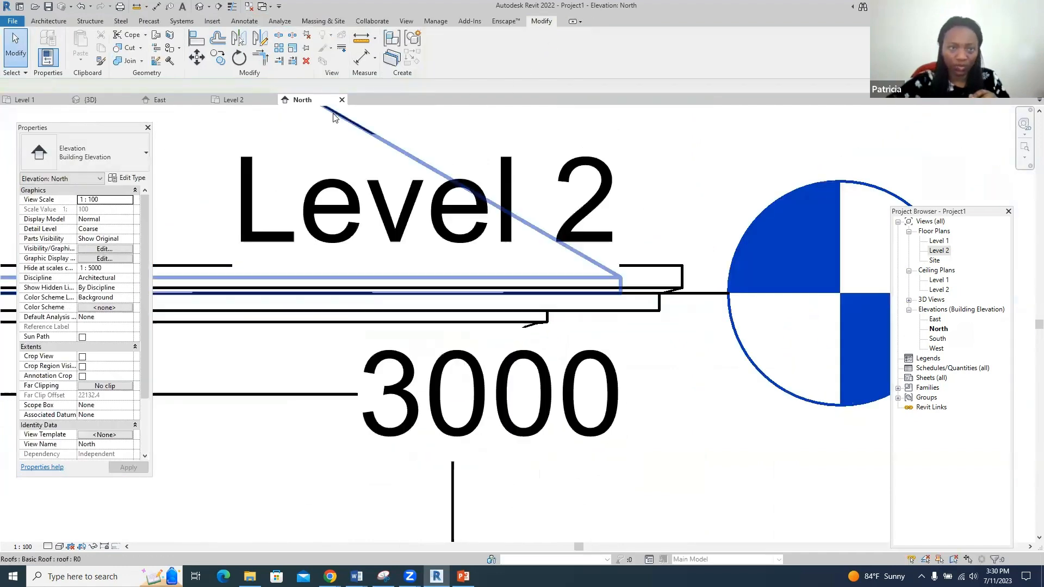
pyautogui.hotkey('ctrl', 'Tab')
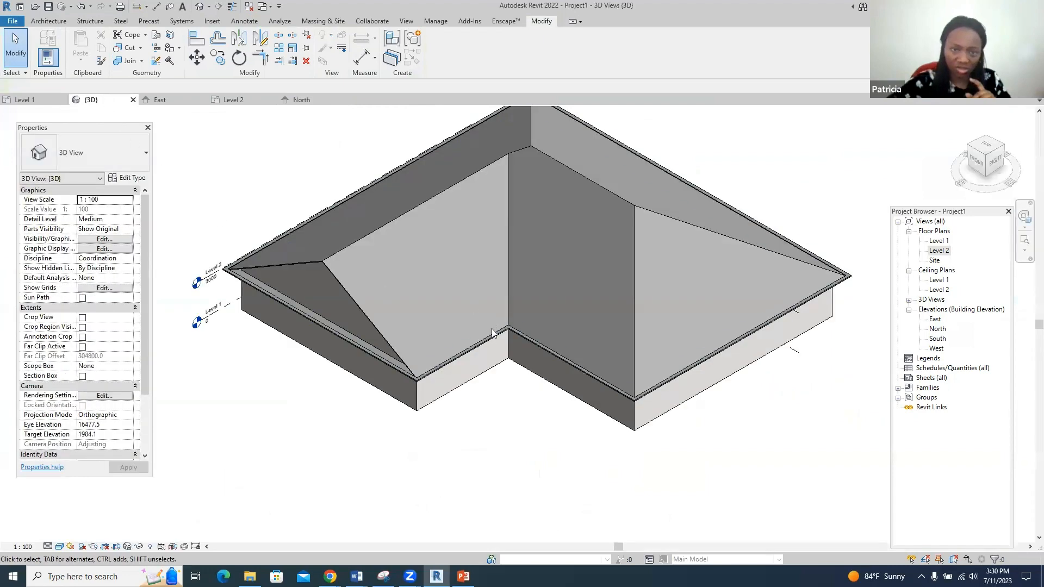
pyautogui.scroll(4, 725, 352)
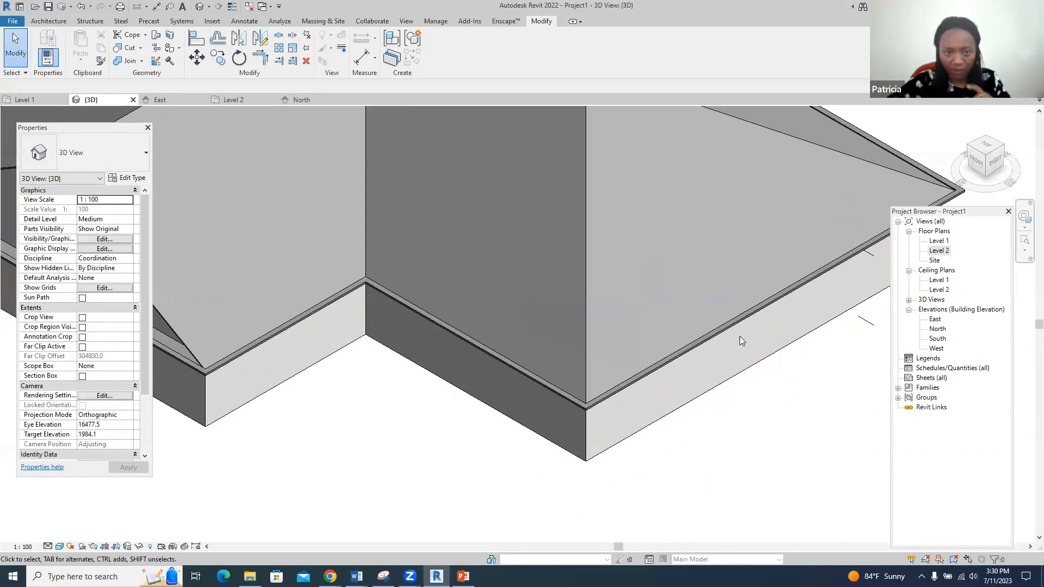
pyautogui.click(159, 100)
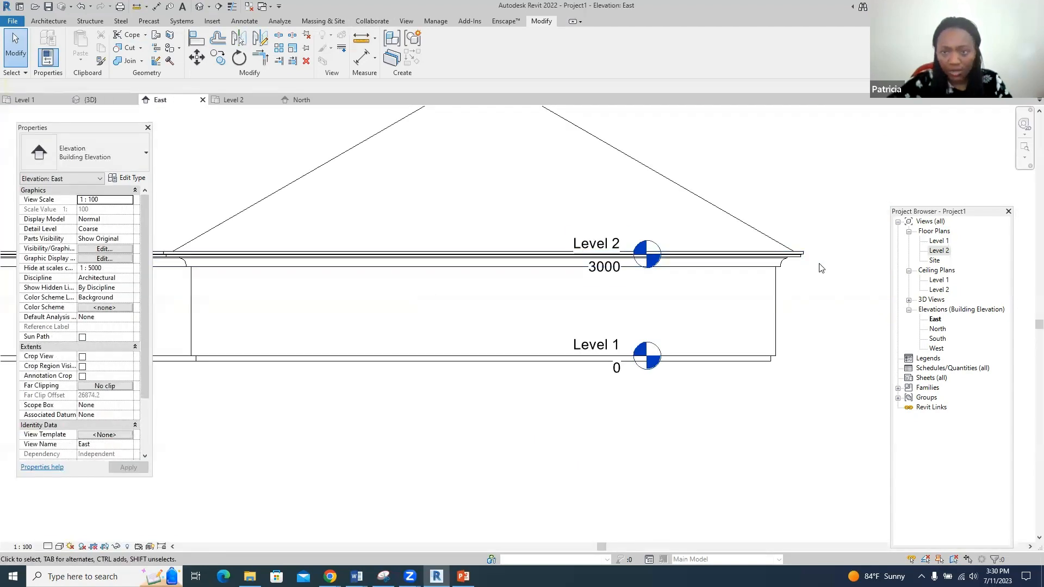
# - Select the fascia running along Level 2 in the East elevation
pyautogui.scroll(2, 821, 267)
pyautogui.click(783, 262)
pyautogui.scroll(-1, 792, 328)
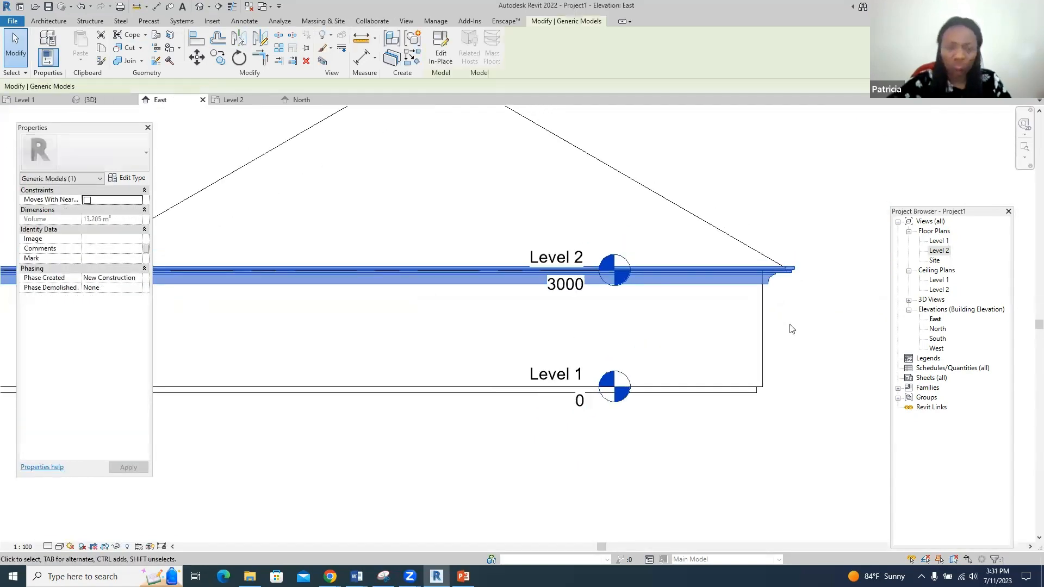
pyautogui.scroll(-2, 791, 329)
pyautogui.scroll(-1, 490, 405)
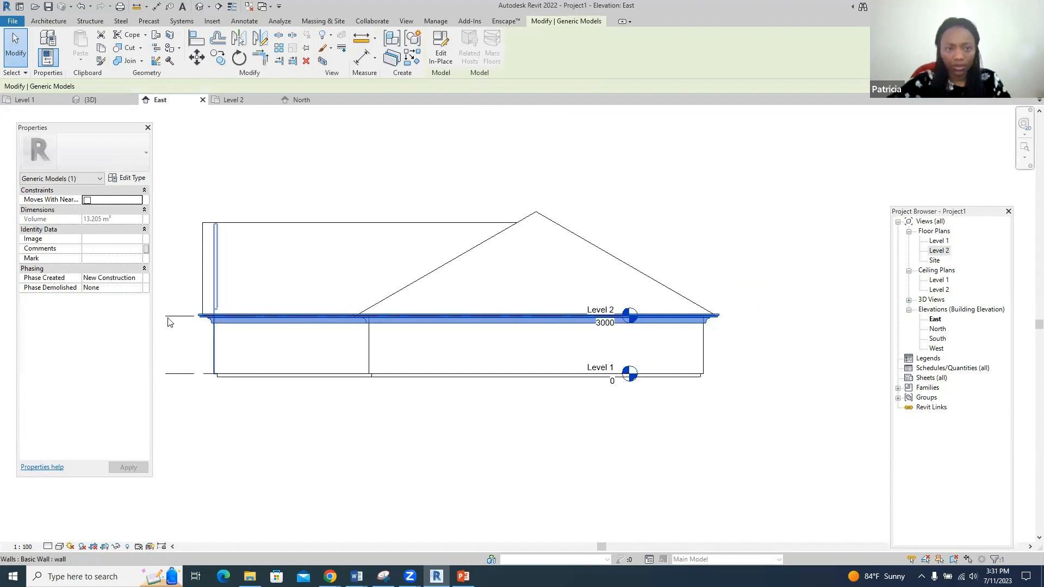
pyautogui.scroll(2, 214, 310)
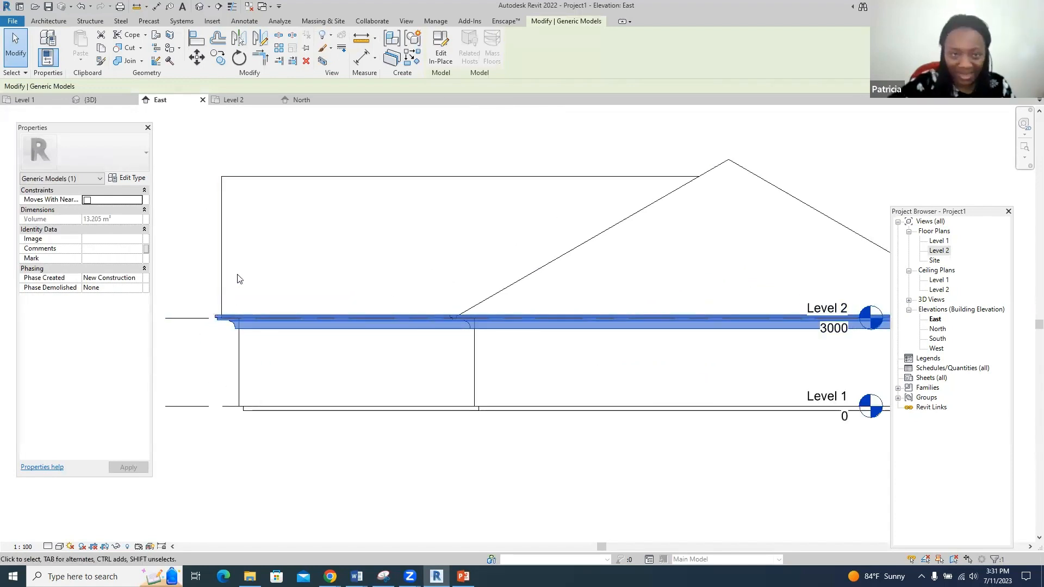
# - Orbit the 3D view with the SteeringWheel to inspect the eave fascia, then open the Level 1 plan
pyautogui.click(95, 99)
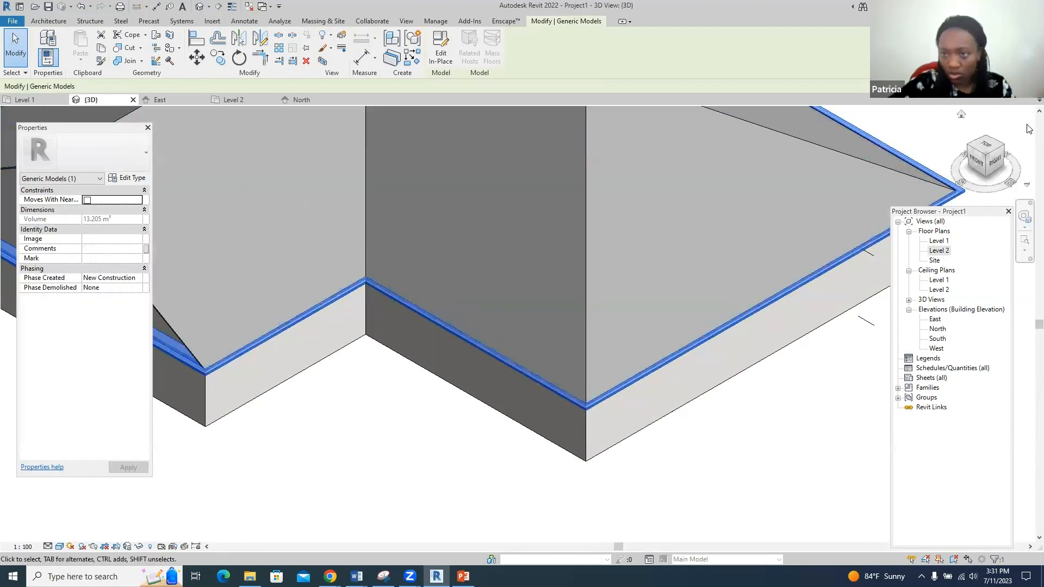
pyautogui.click(1024, 216)
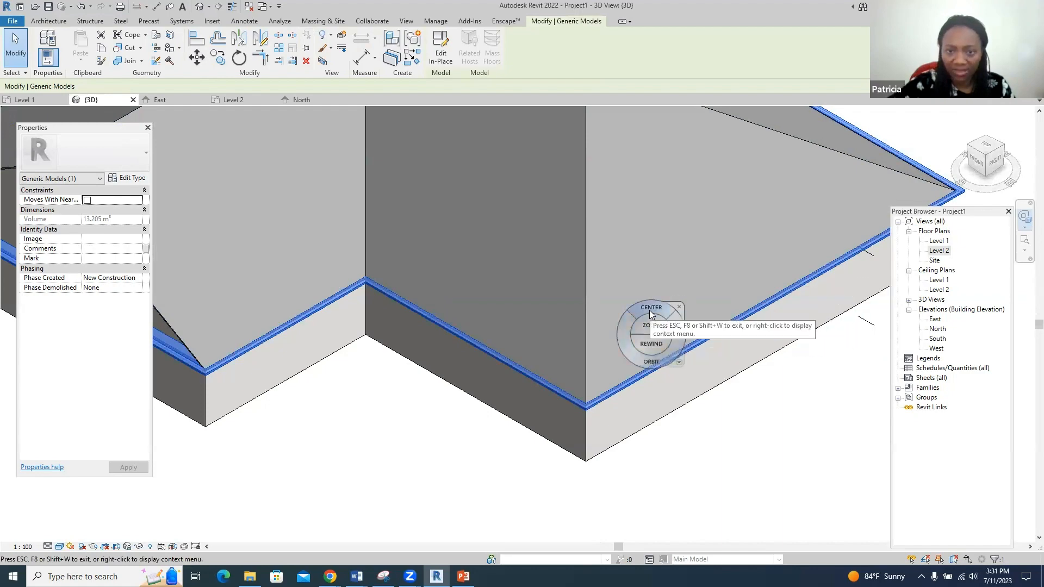
pyautogui.moveTo(649, 311); pyautogui.dragTo(631, 350, button='middle')
pyautogui.moveTo(602, 330); pyautogui.dragTo(365, 305)
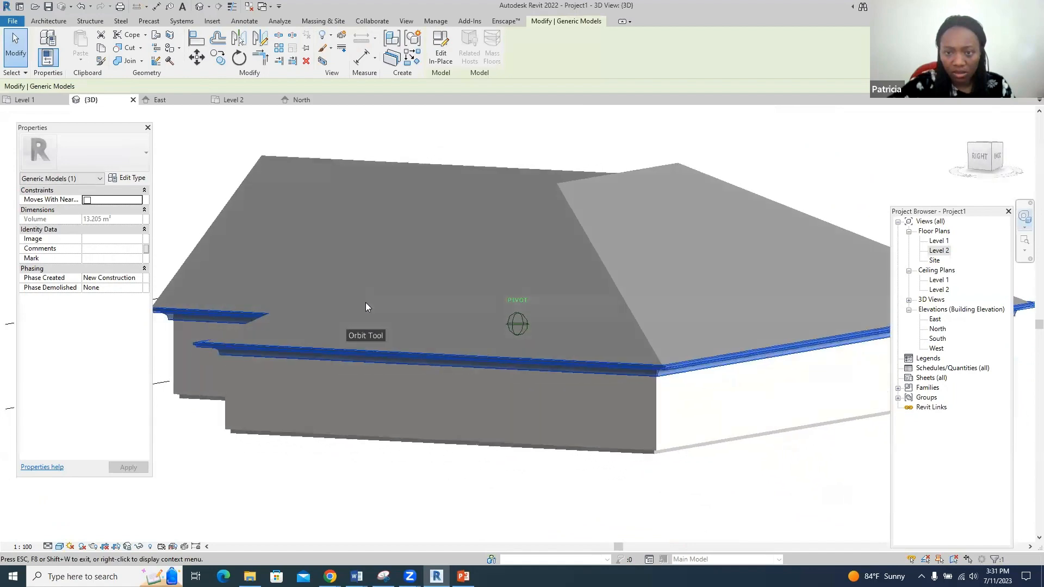
pyautogui.scroll(3, 740, 365)
pyautogui.scroll(2, 729, 372)
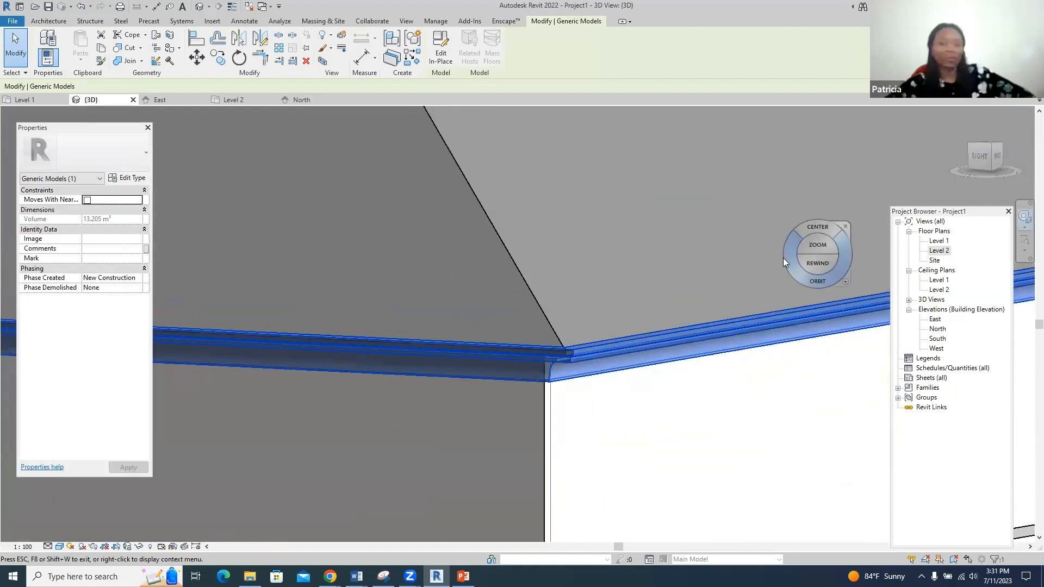
pyautogui.press('Escape')
pyautogui.press('Escape')
pyautogui.scroll(-2, 602, 329)
pyautogui.scroll(-4, 602, 329)
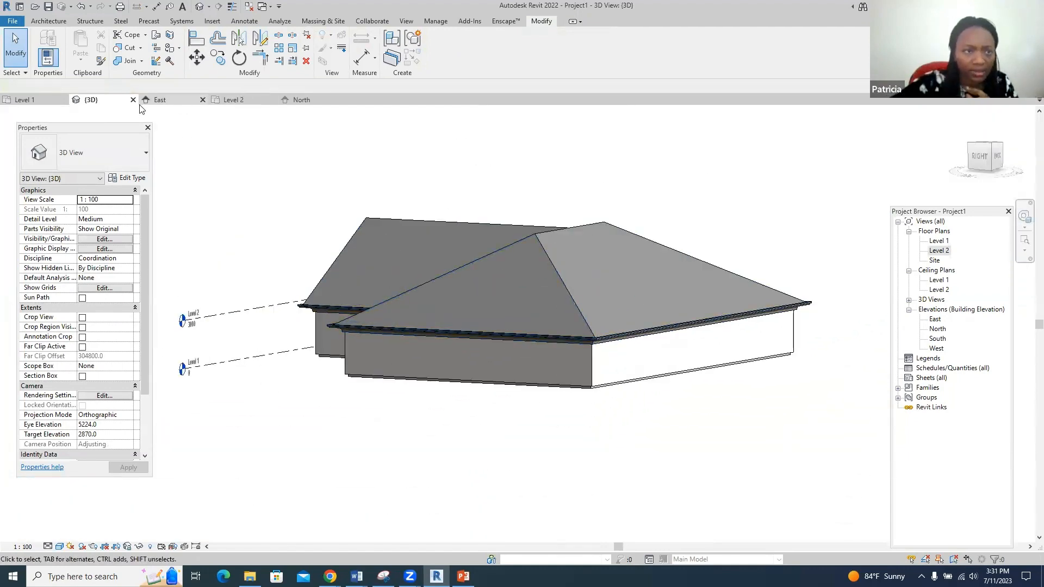
pyautogui.click(40, 102)
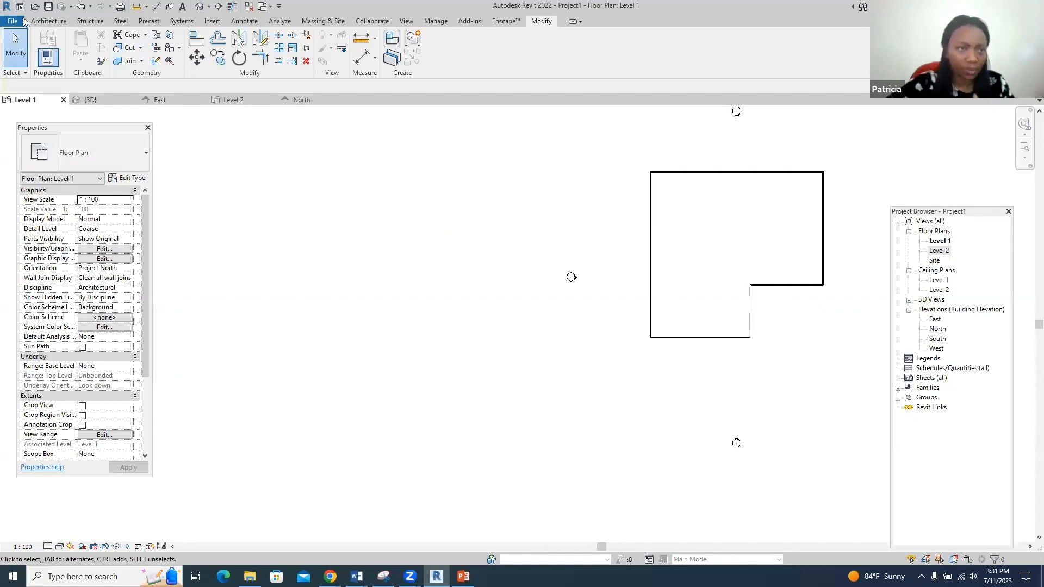
pyautogui.click(46, 21)
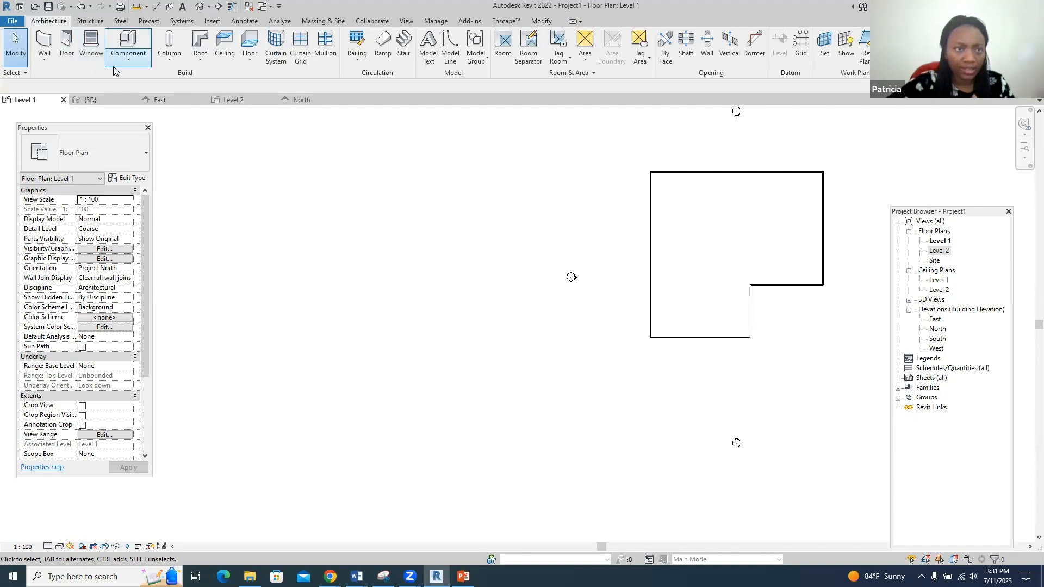
# - Start a new in-place Generic Models component named Generic Models 2
pyautogui.click(128, 59)
pyautogui.click(138, 100)
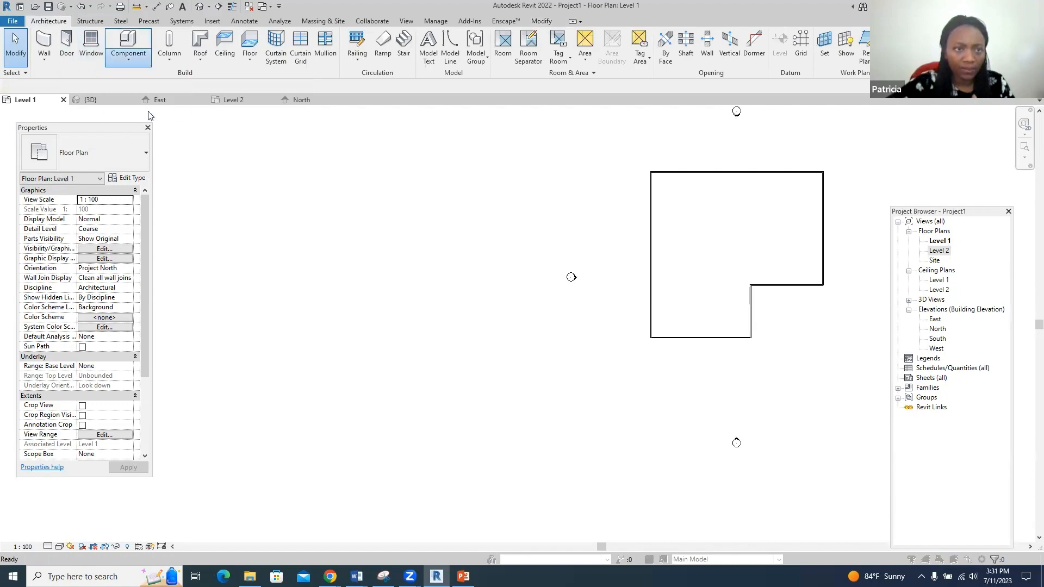
pyautogui.scroll(-4, 504, 272)
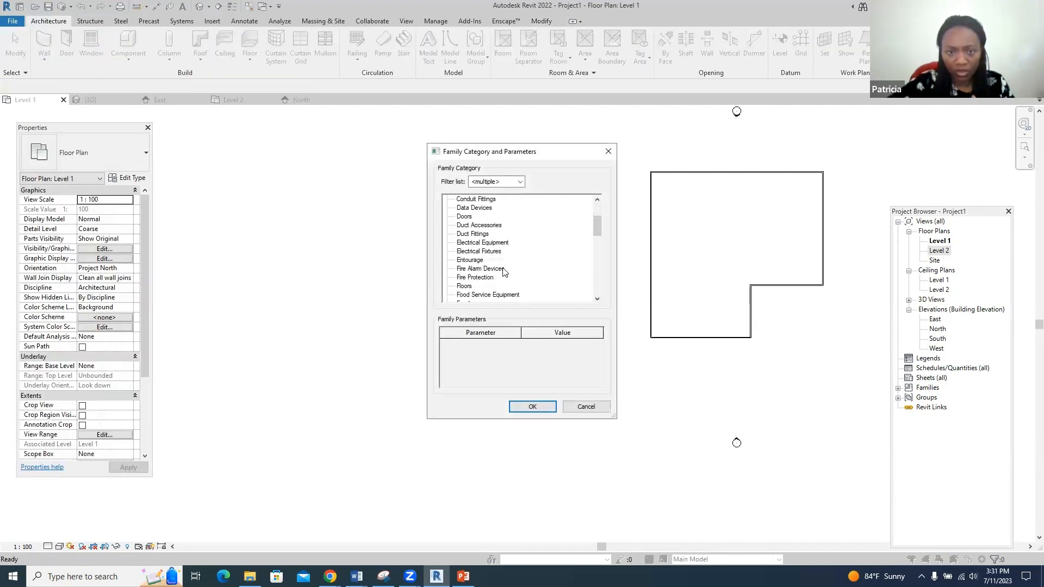
pyautogui.click(488, 269)
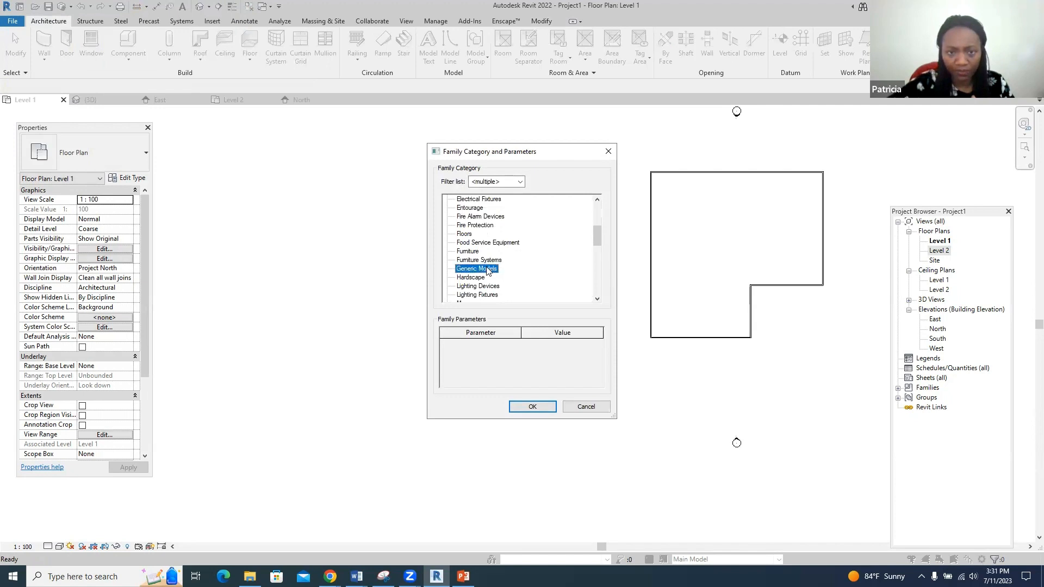
pyautogui.click(531, 406)
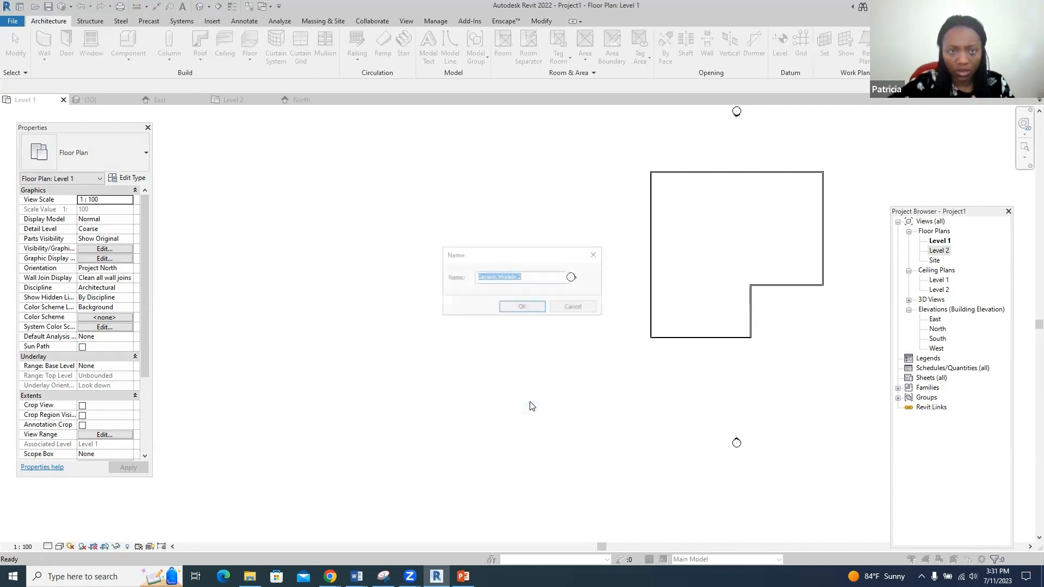
pyautogui.click(522, 307)
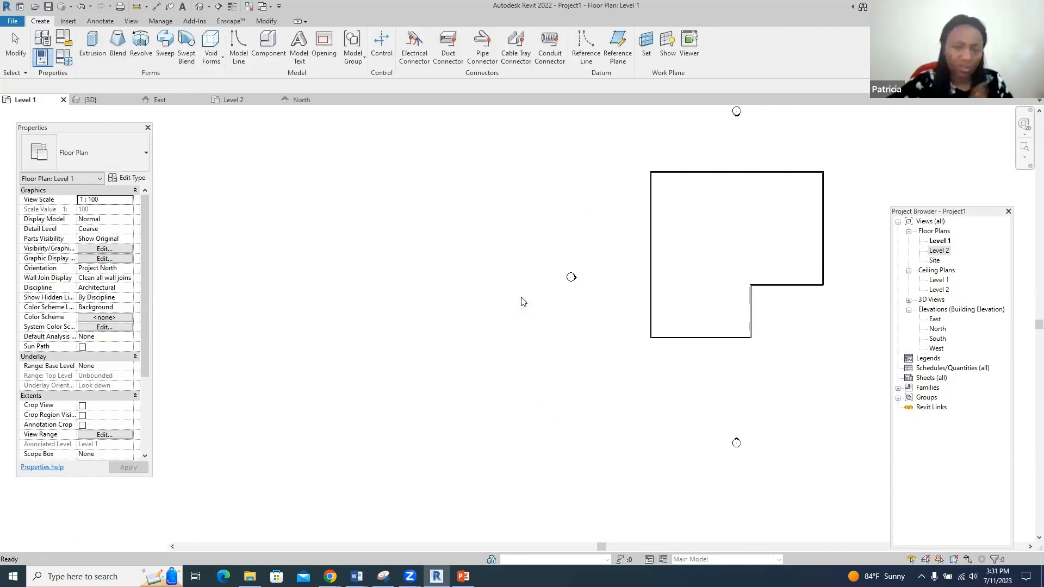
# - Sketch a rectangular extrusion beside the building with end height 2500.0, finish it, and view in 3D
pyautogui.click(88, 48)
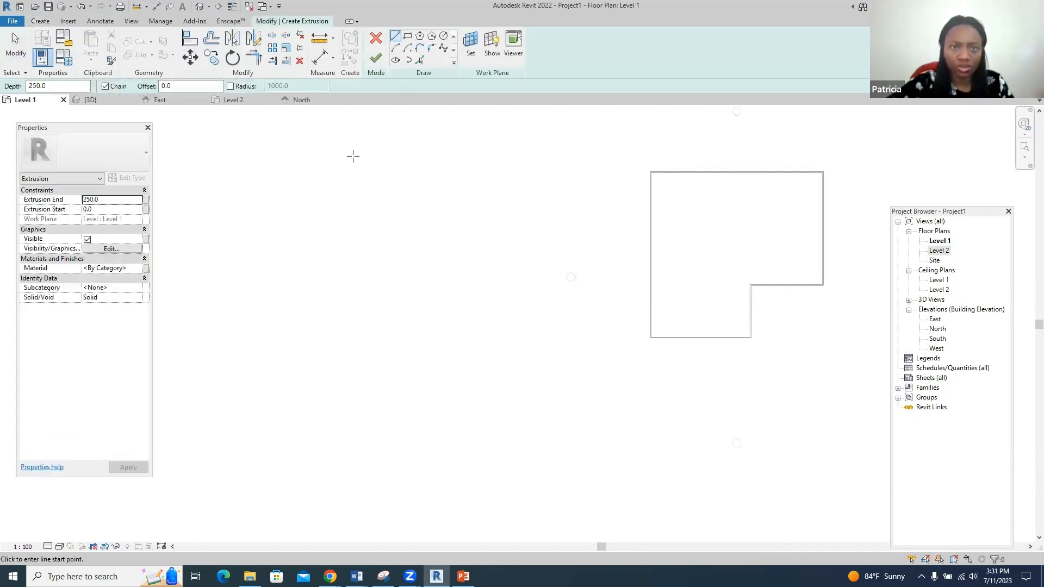
pyautogui.click(408, 35)
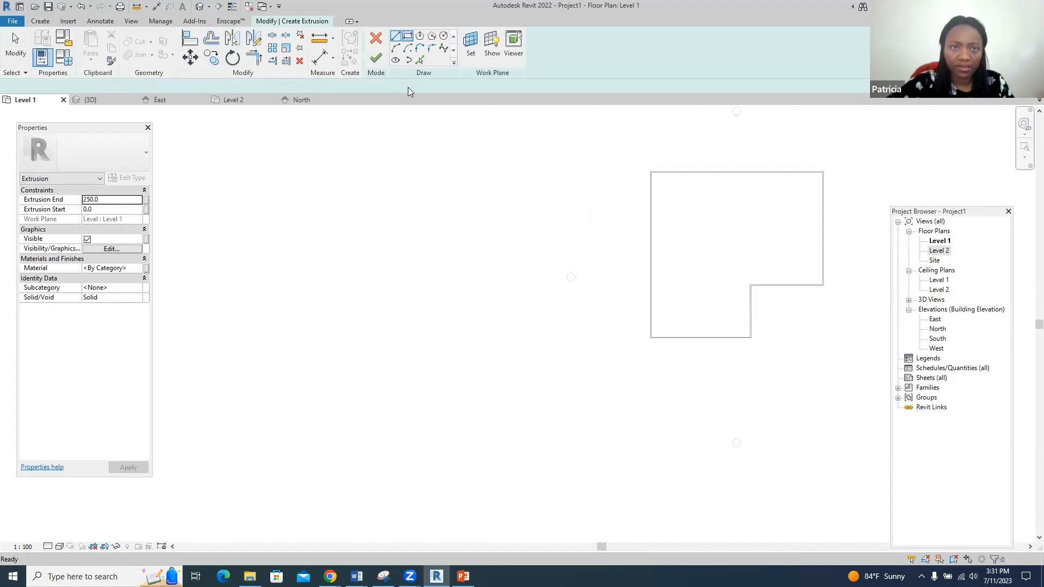
pyautogui.click(370, 172)
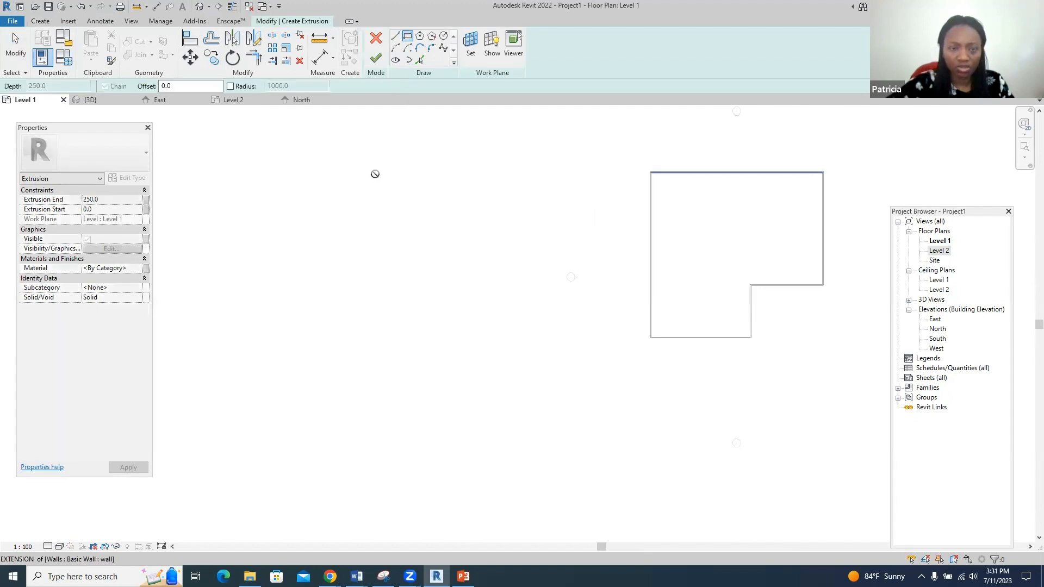
pyautogui.click(513, 330)
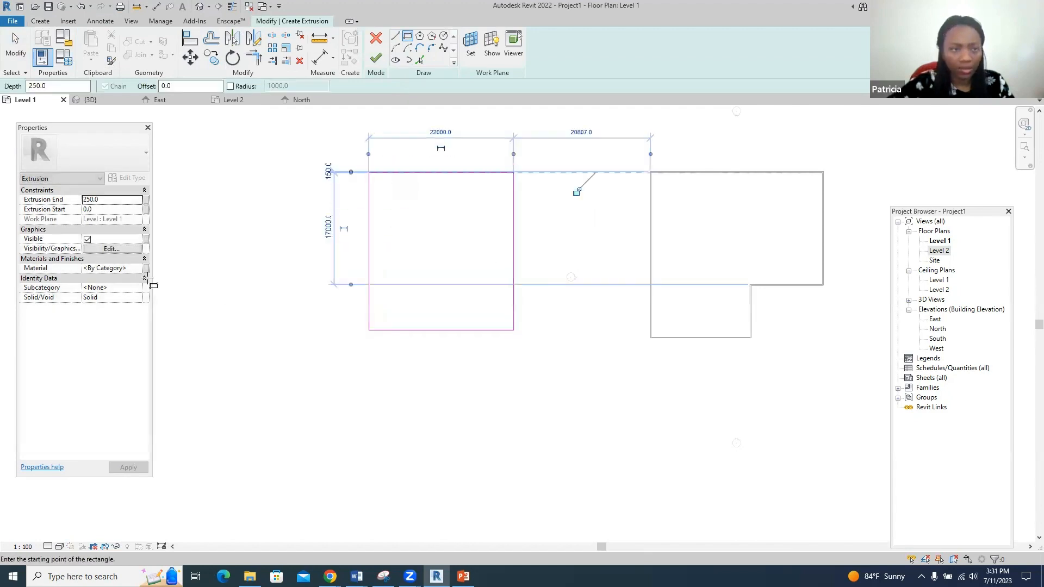
pyautogui.click(89, 200)
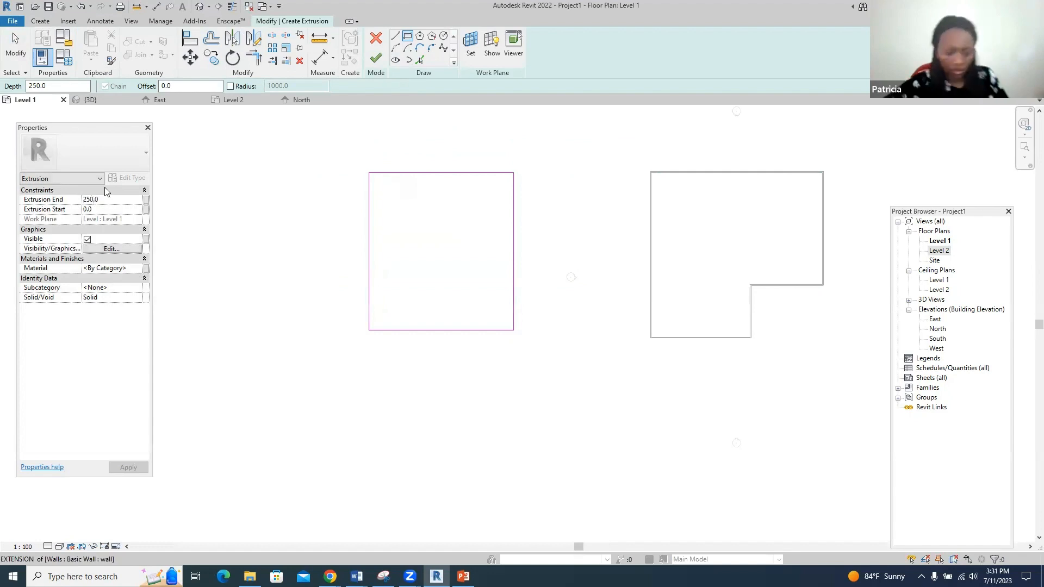
pyautogui.write('0')
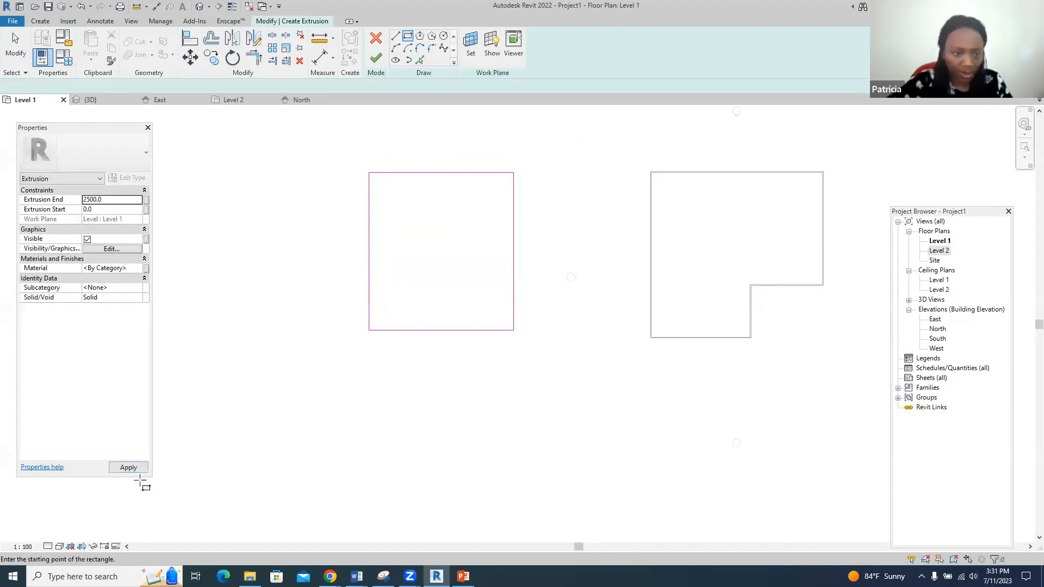
pyautogui.click(130, 469)
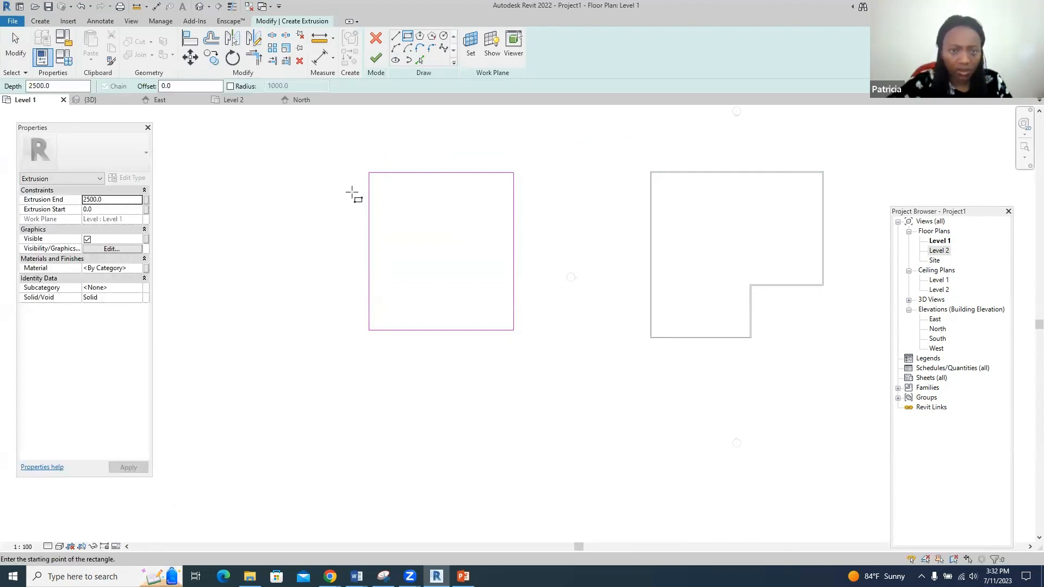
pyautogui.click(377, 60)
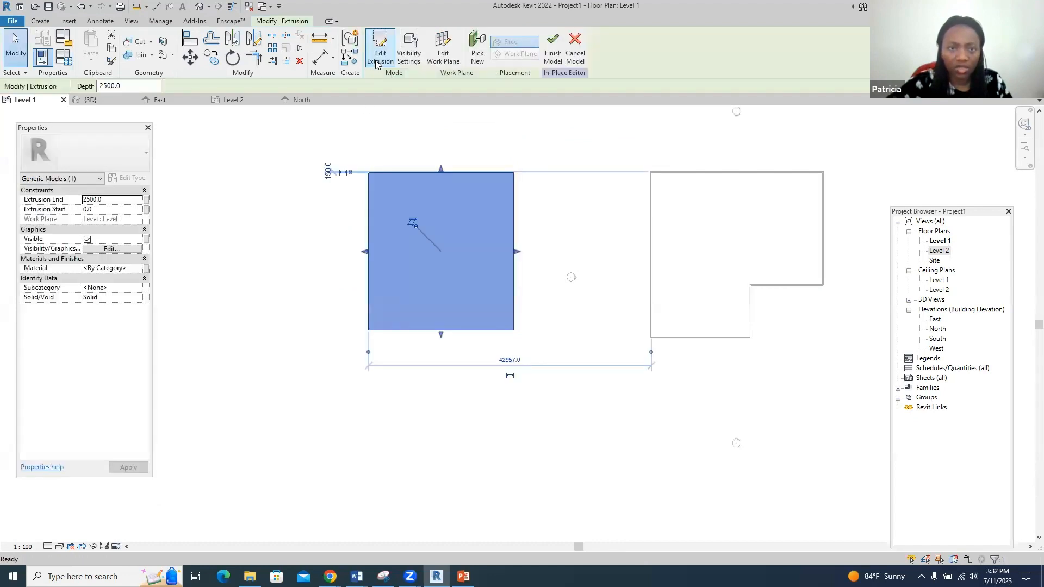
pyautogui.click(553, 49)
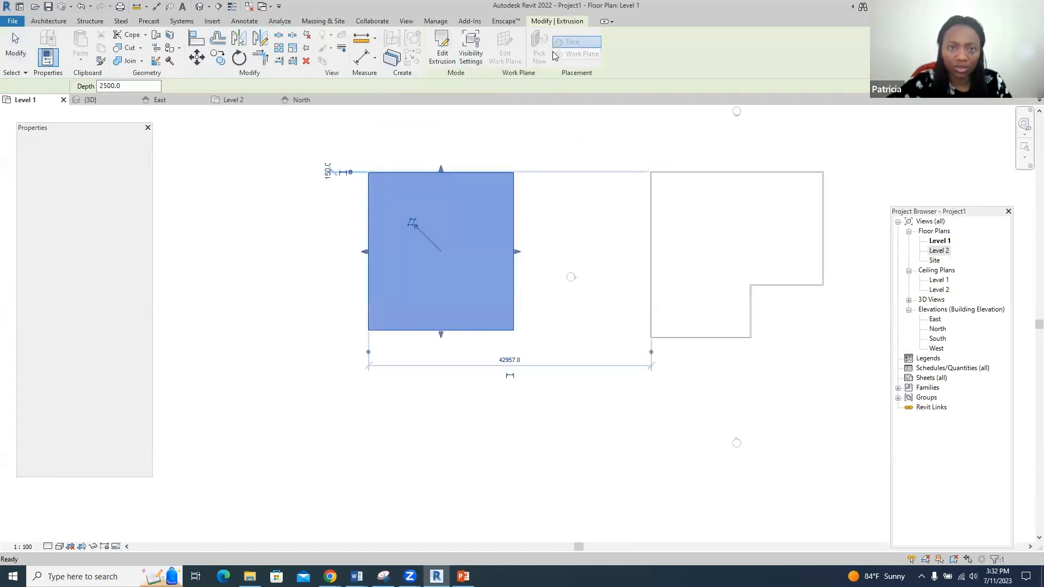
pyautogui.click(102, 100)
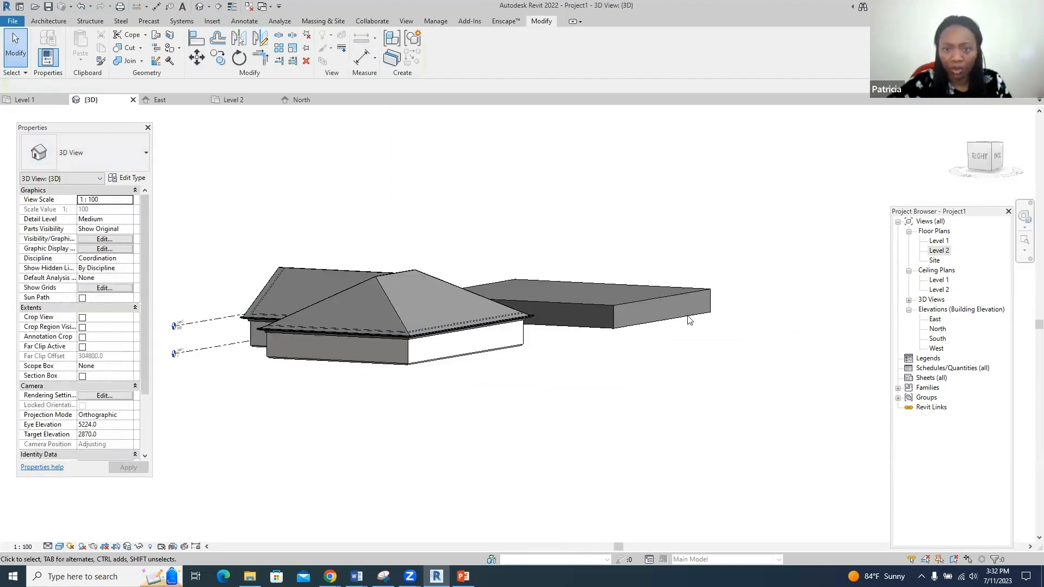
# - Drag the block's top handle up and right handle left, giving a 2869.275 m³ volume
pyautogui.scroll(4, 659, 297)
pyautogui.click(605, 311)
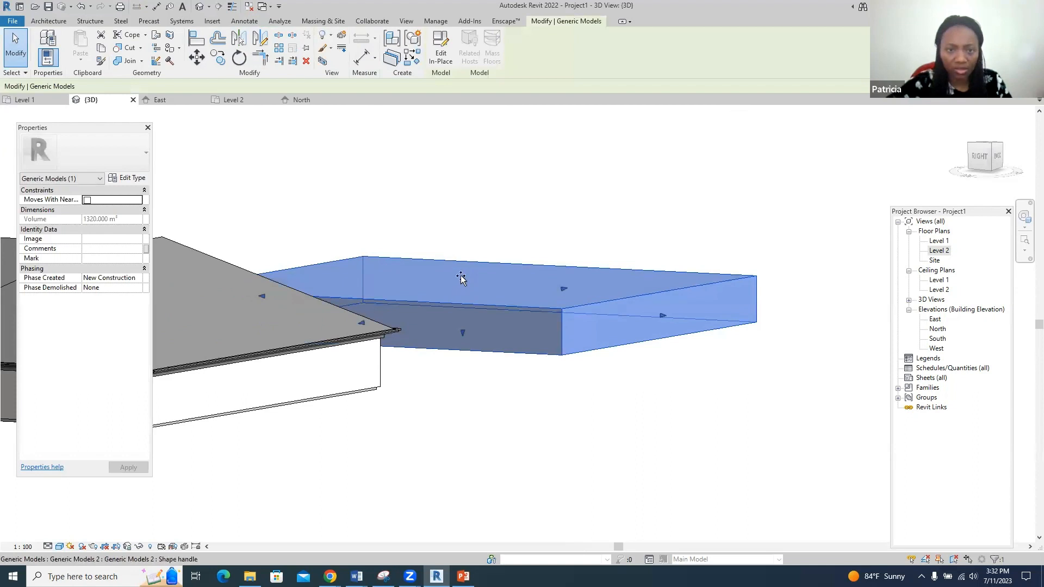
pyautogui.moveTo(461, 276); pyautogui.dragTo(436, 173)
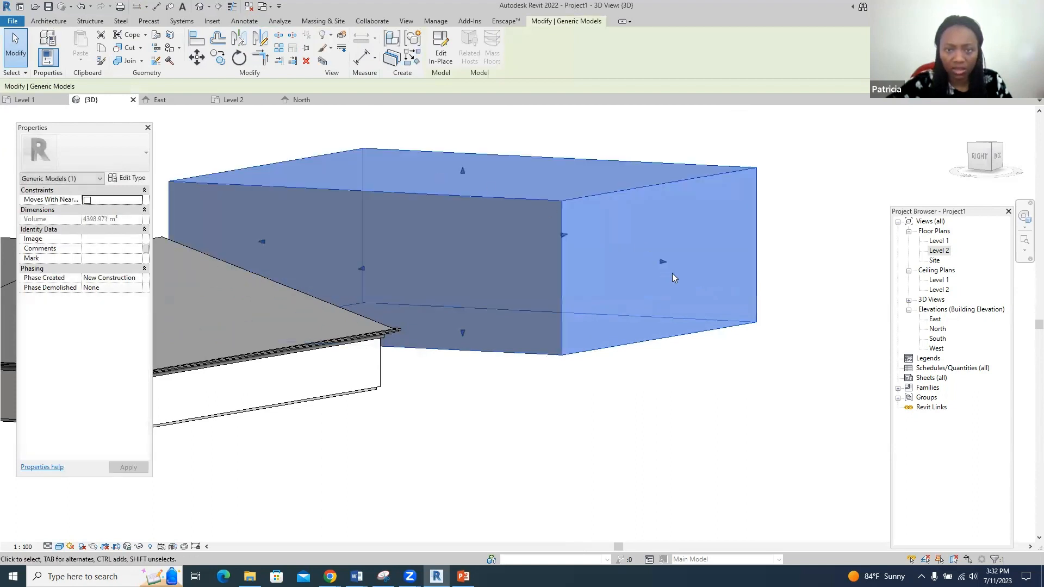
pyautogui.moveTo(661, 261); pyautogui.dragTo(524, 259)
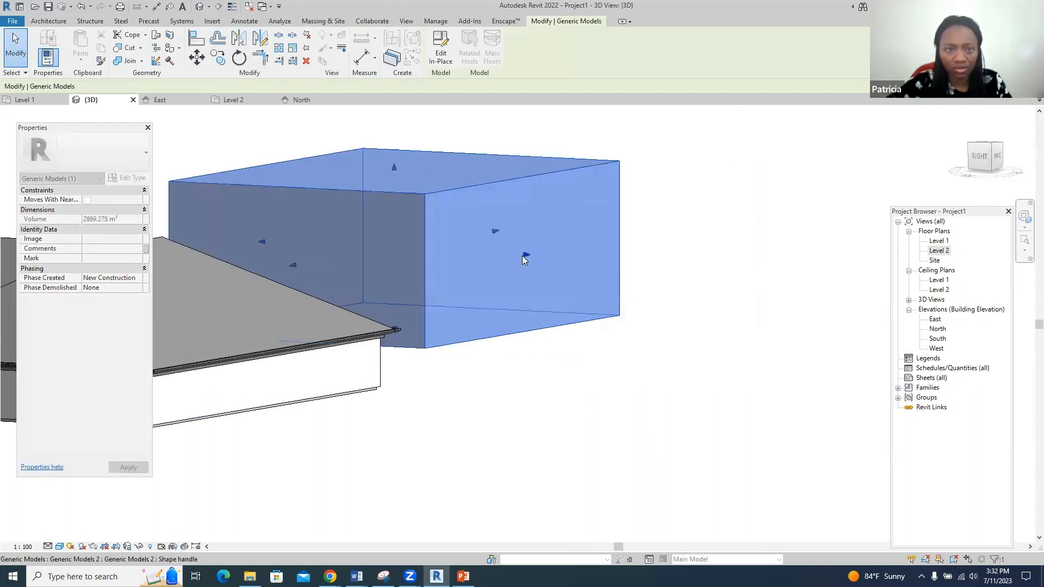
pyautogui.scroll(-3, 768, 402)
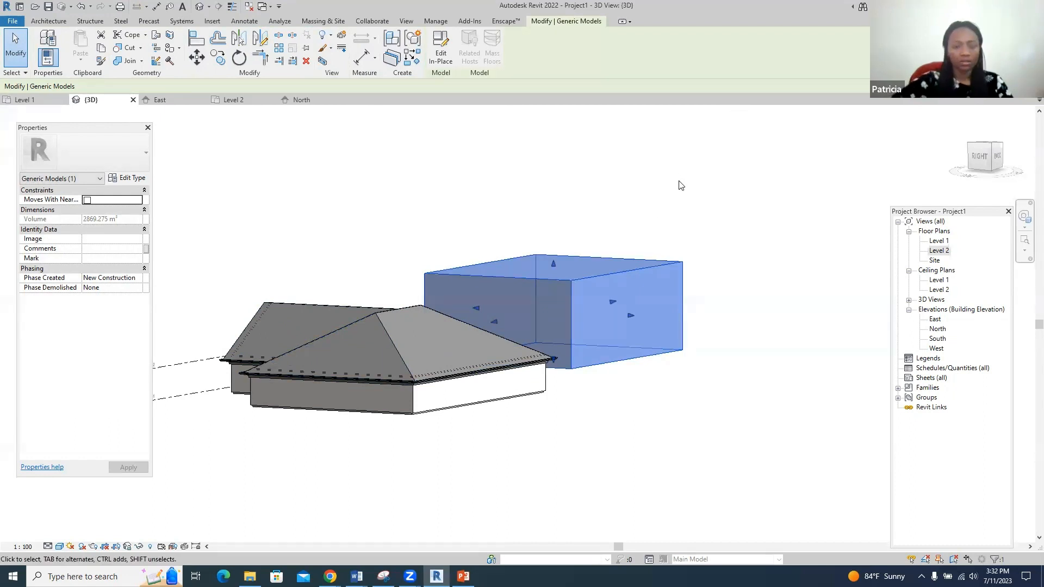
pyautogui.click(734, 199)
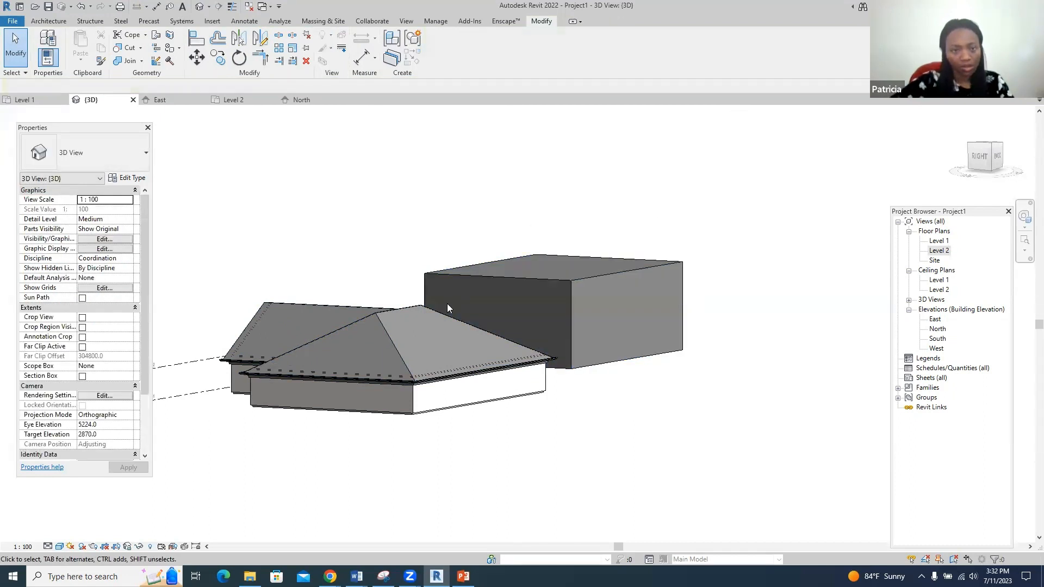
# - Select the hip roof and check its 30.00° slope in the Properties palette
pyautogui.click(402, 350)
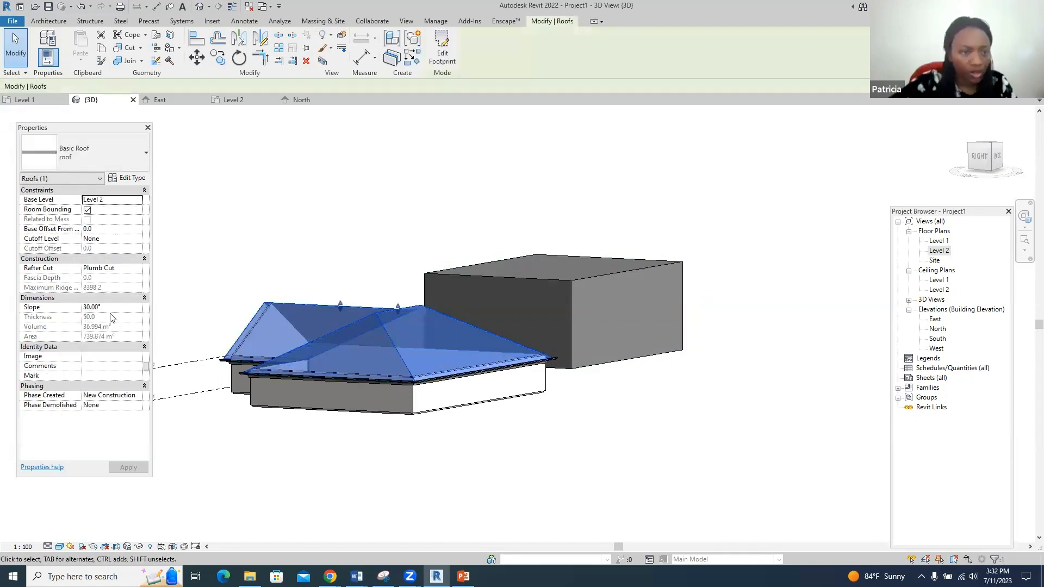
pyautogui.click(86, 306)
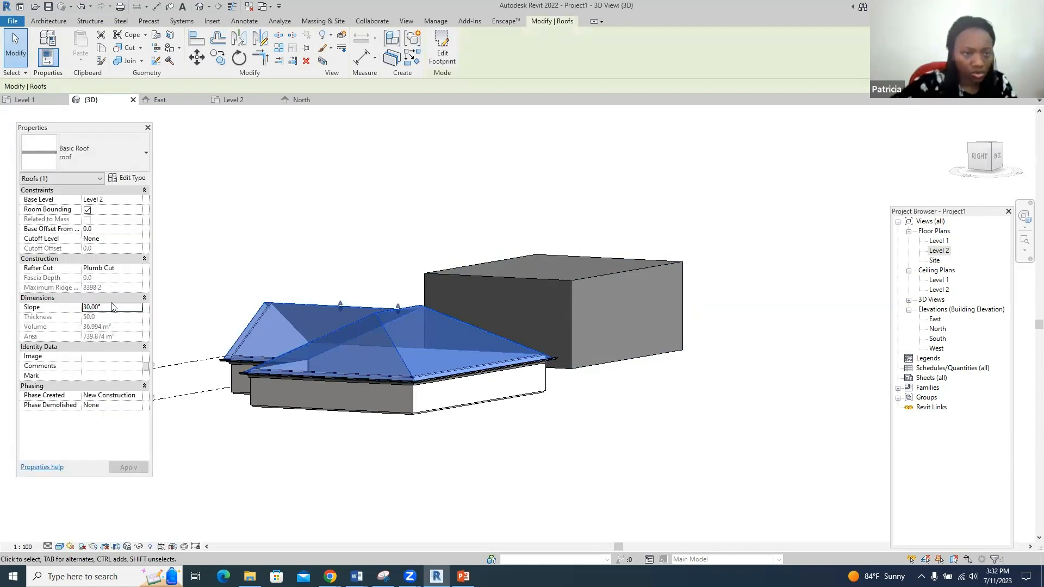
pyautogui.click(103, 298)
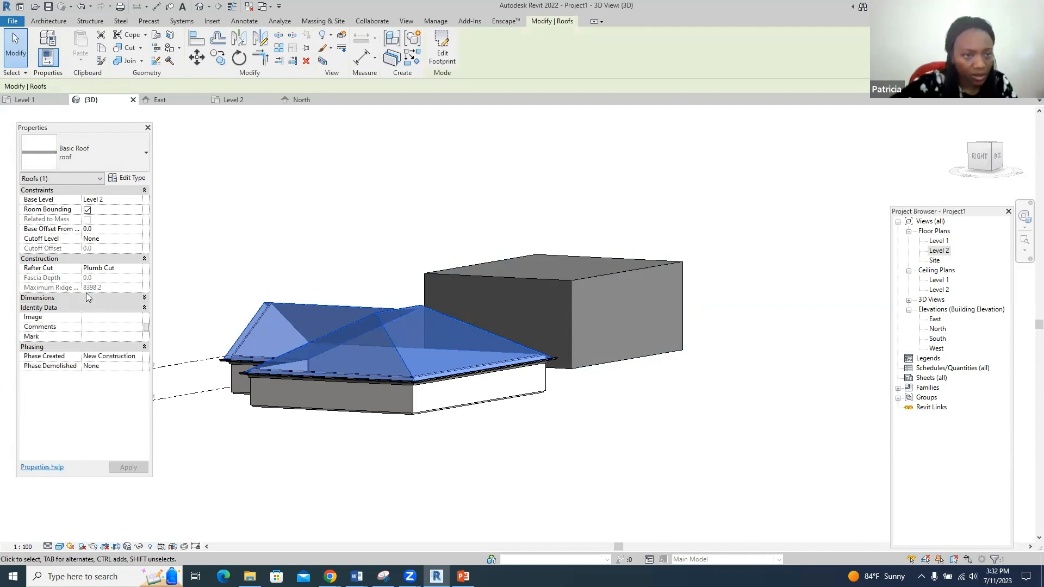
pyautogui.press('Escape')
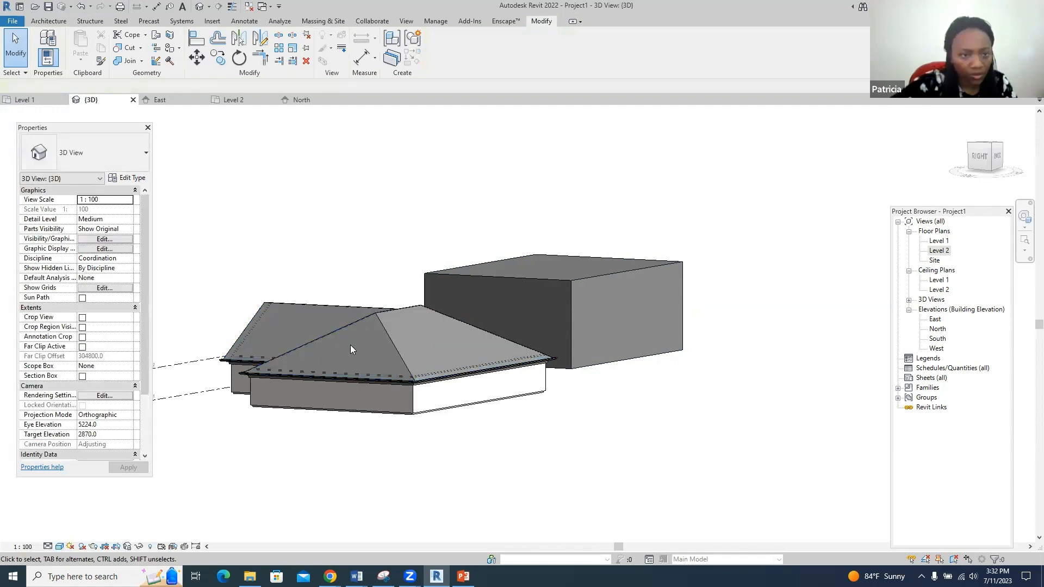
# - Set the roof's Rafter Cut to Two Cut - Plumb and apply the change
pyautogui.click(371, 324)
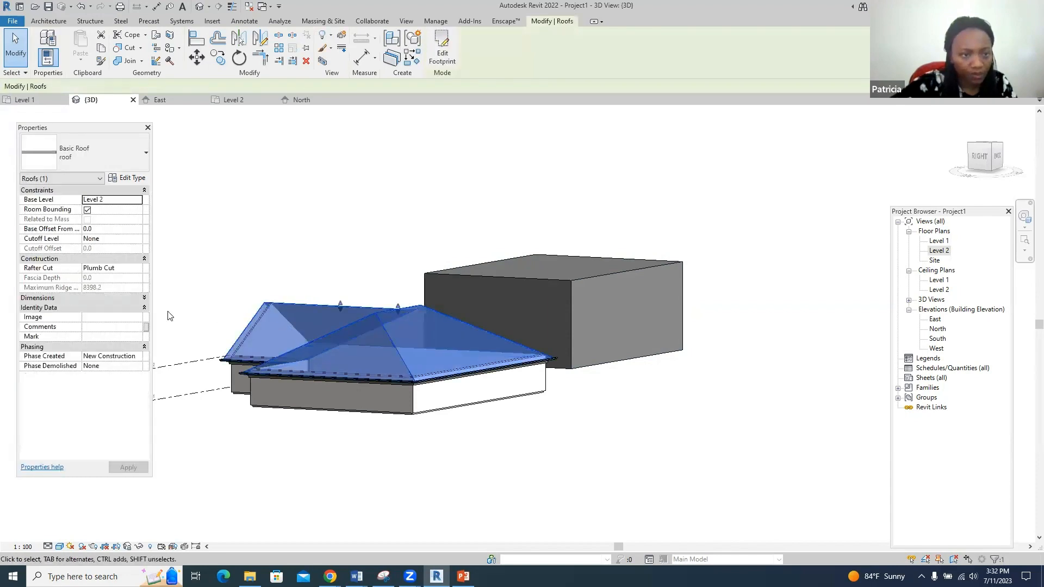
pyautogui.click(106, 268)
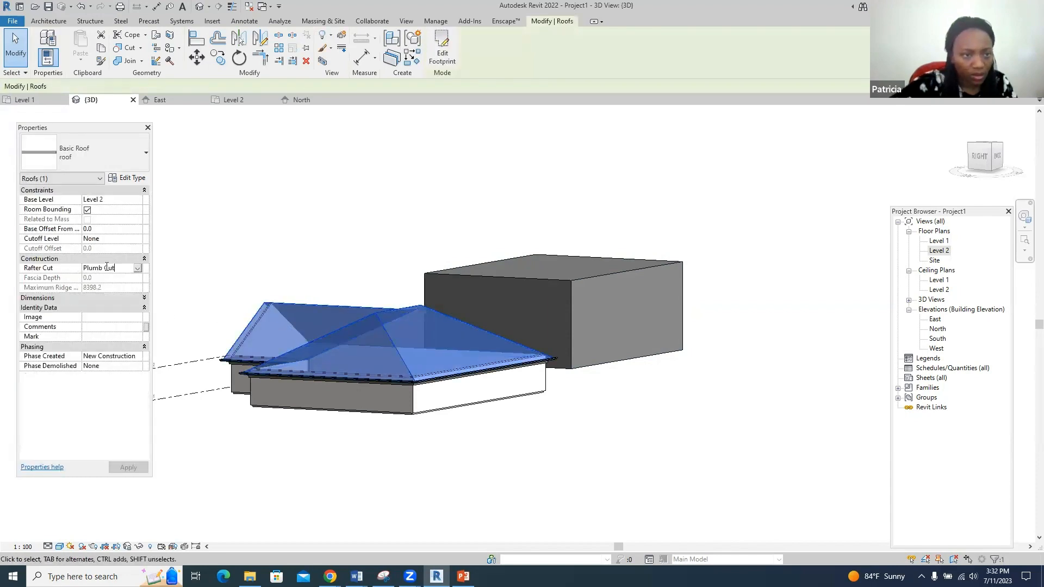
pyautogui.click(137, 268)
pyautogui.click(117, 286)
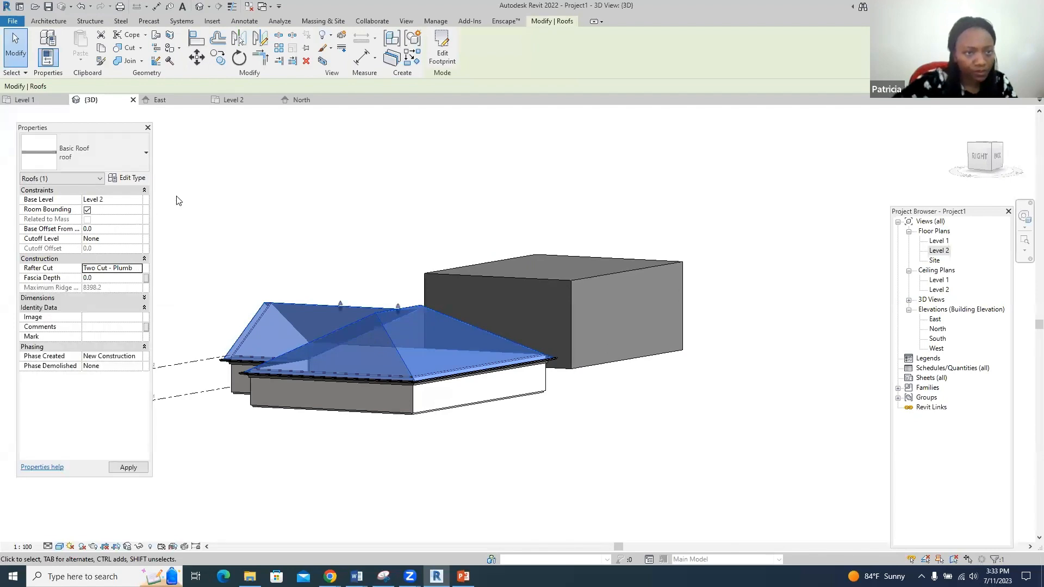
pyautogui.click(203, 203)
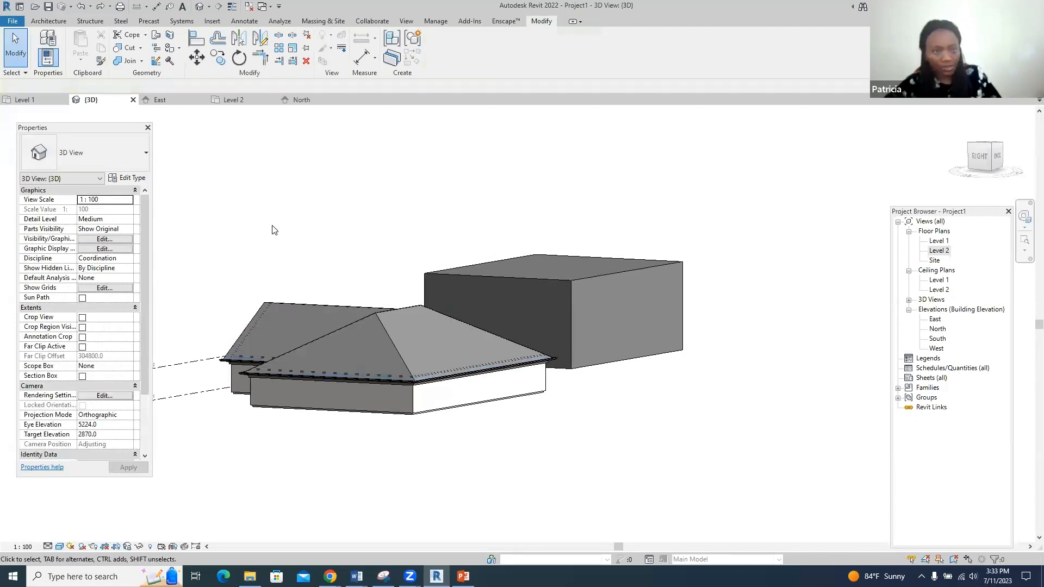
# - Select the roof, pick Two Cut - Square in the Rafter Cut list, and apply it
pyautogui.scroll(3, 274, 233)
pyautogui.scroll(-1, 212, 313)
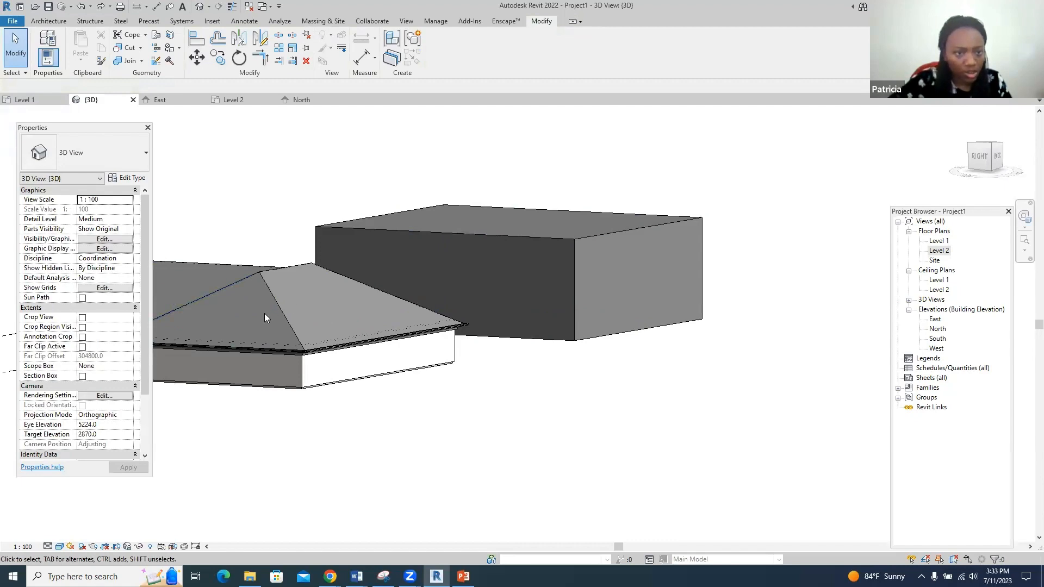
pyautogui.click(294, 320)
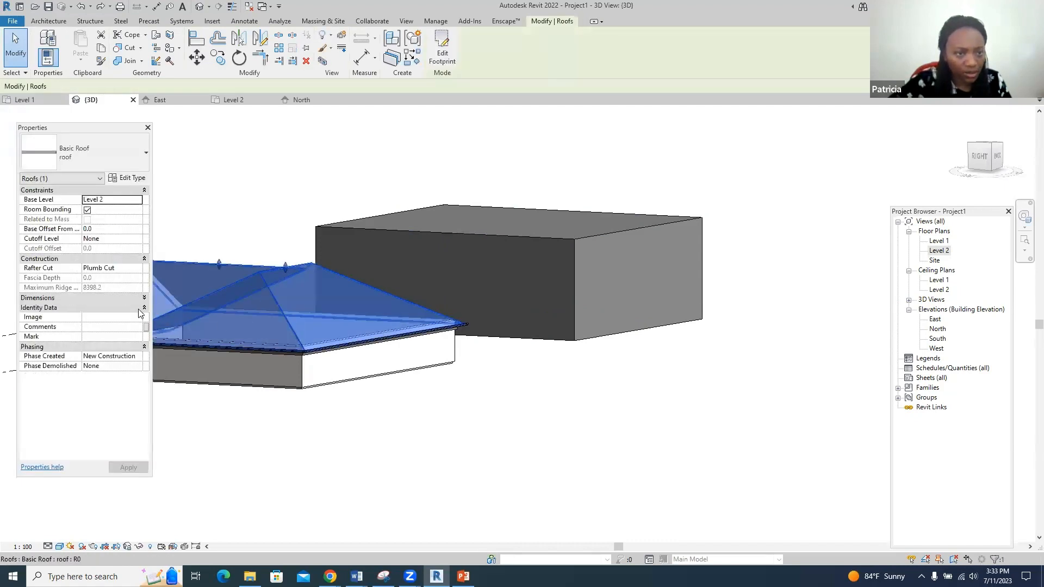
pyautogui.click(119, 200)
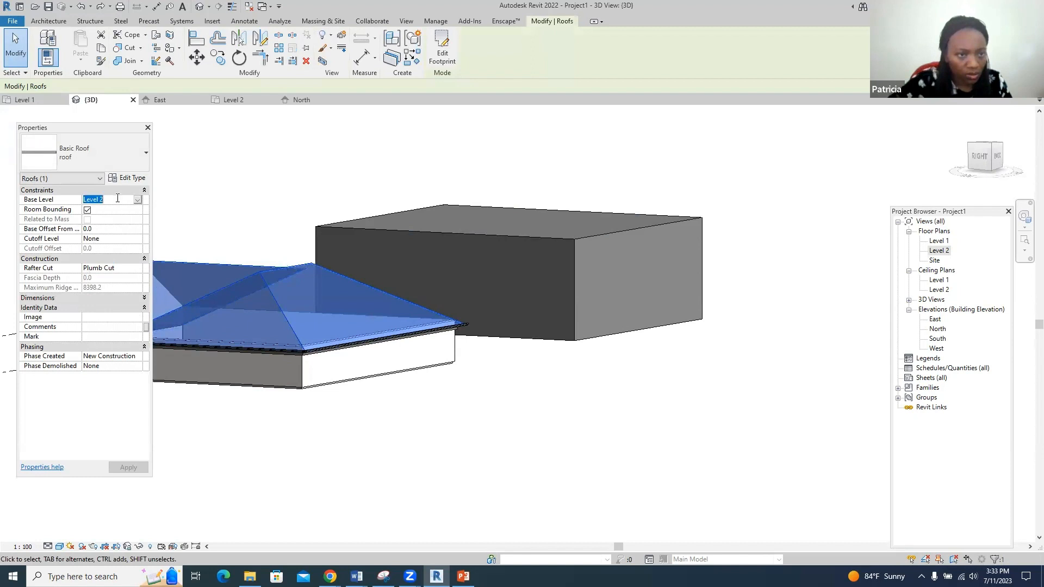
pyautogui.click(105, 267)
pyautogui.click(140, 268)
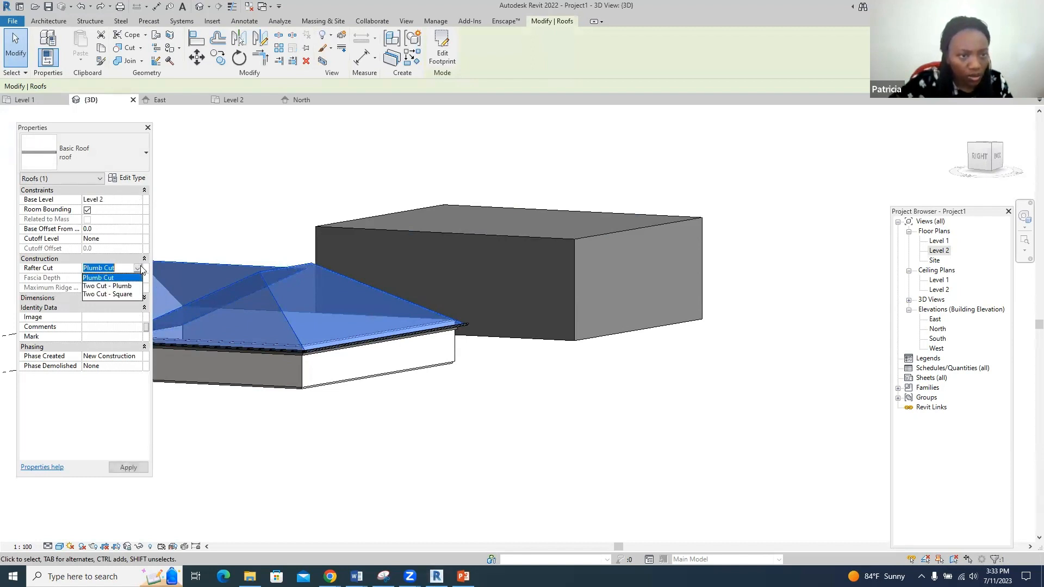
pyautogui.click(116, 295)
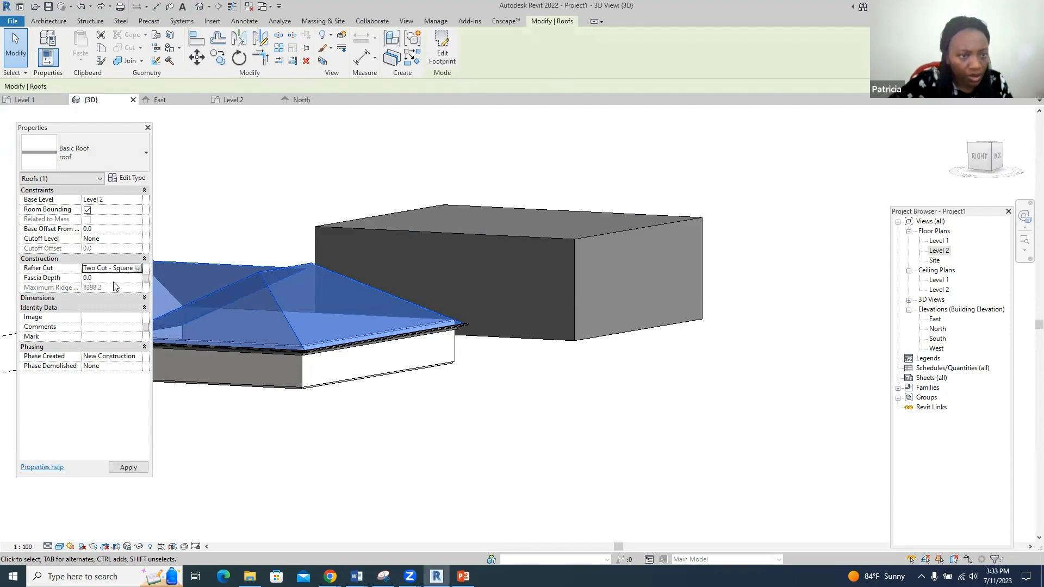
pyautogui.click(114, 278)
pyautogui.click(270, 465)
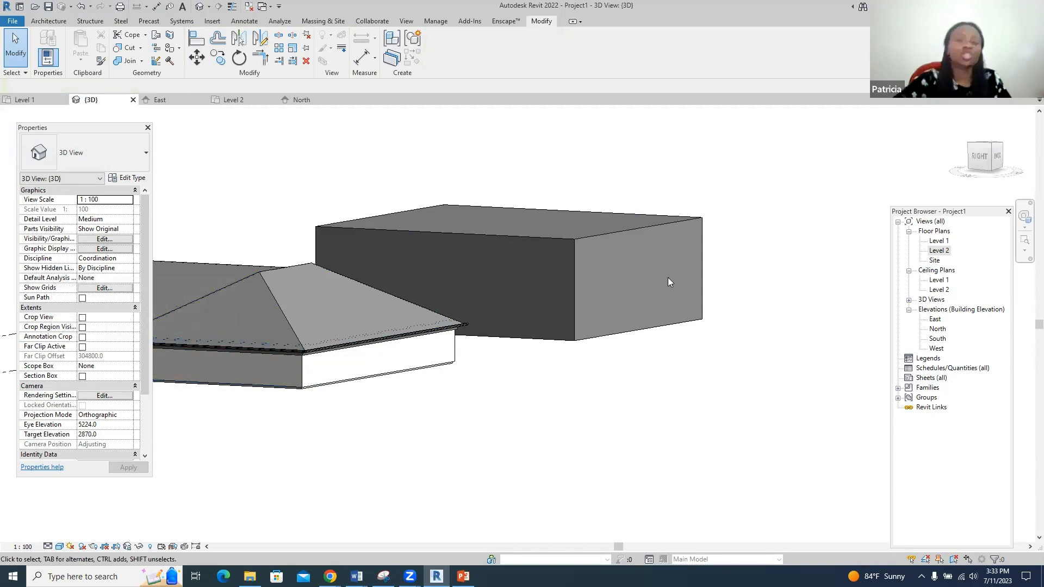
# - Zoom out and reselect the roof to verify its Two Cut - Square rafter cut, then open Structure
pyautogui.scroll(-2, 731, 387)
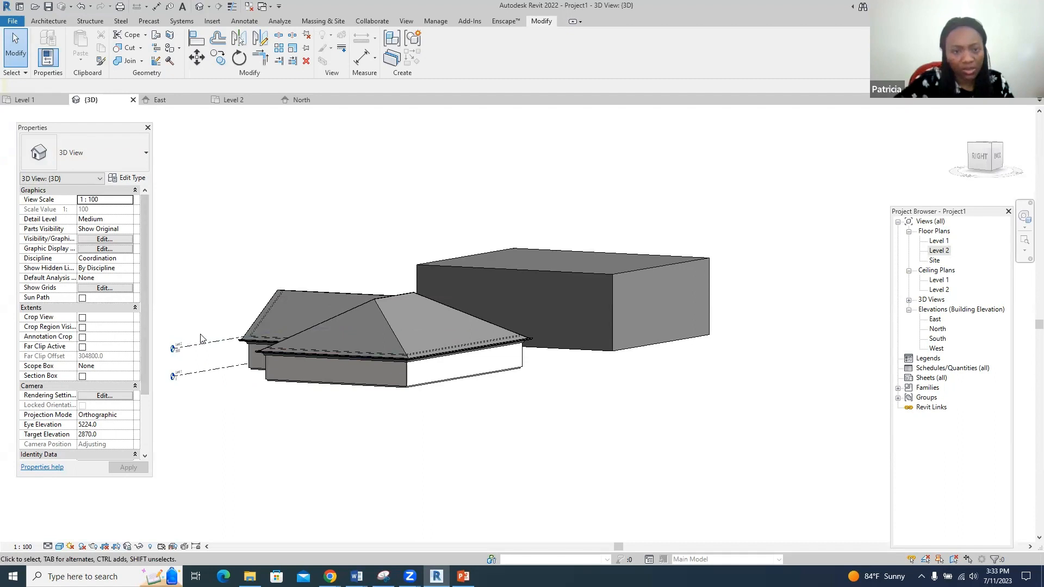
pyautogui.click(406, 21)
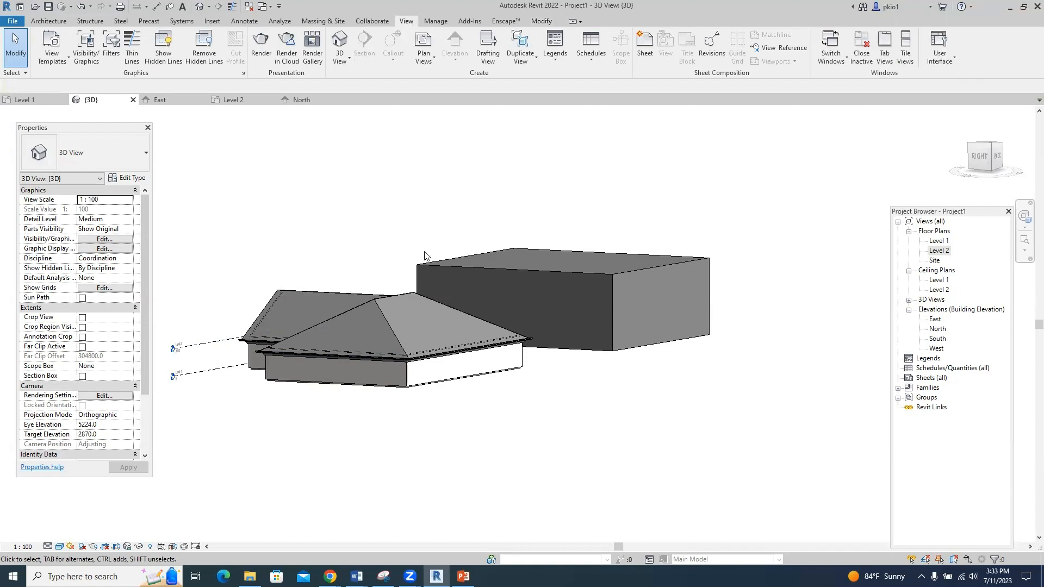
pyautogui.click(395, 292)
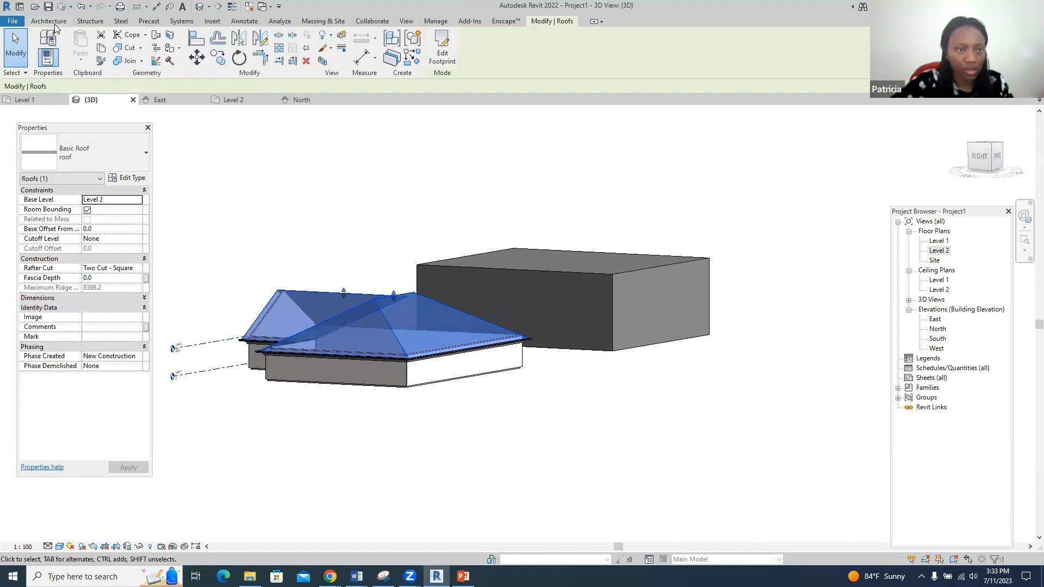
pyautogui.click(96, 23)
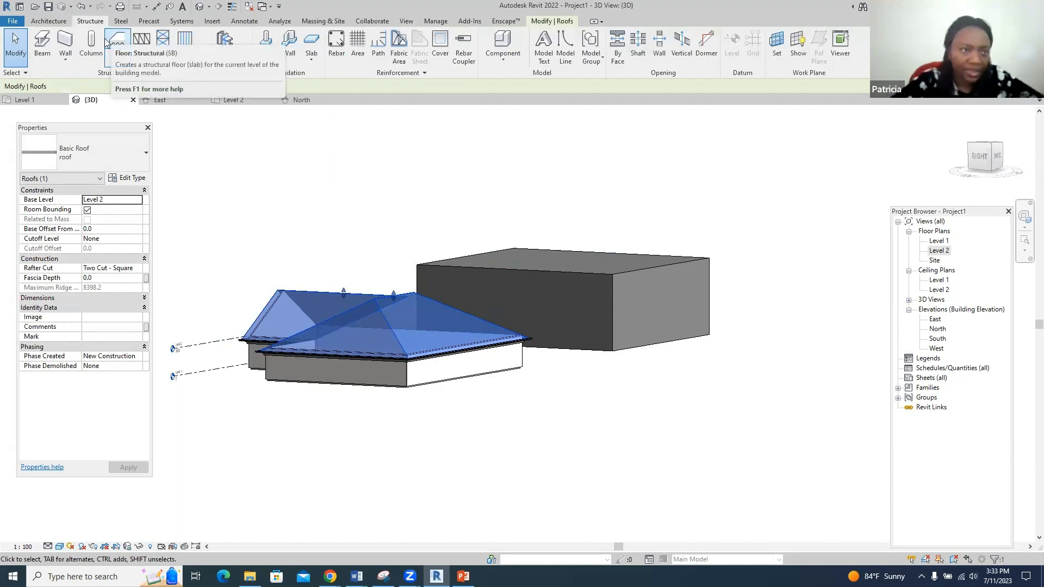
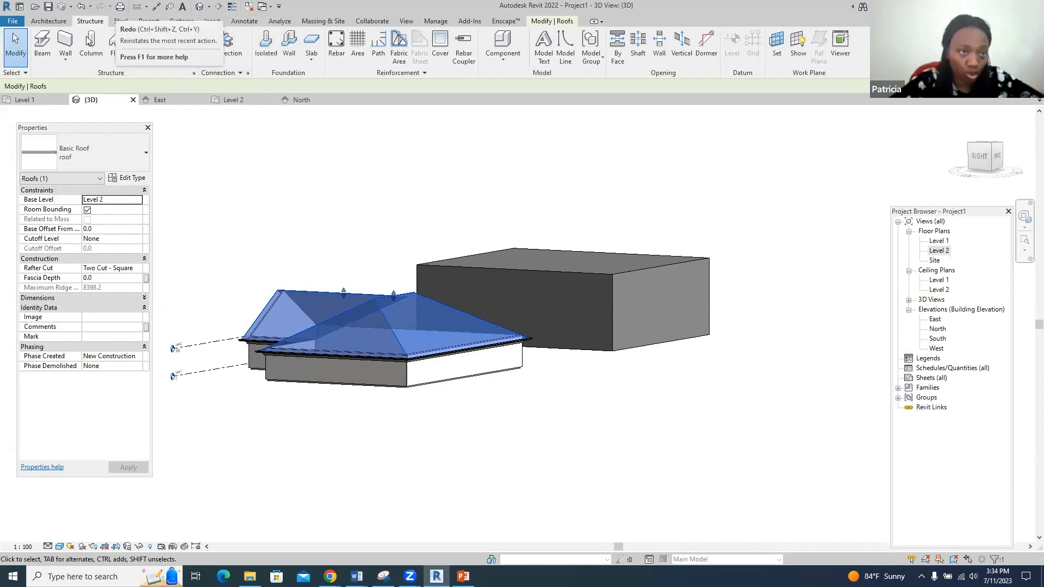
# - Start a structural beam, check its type list, cancel it, and open Load Autodesk Family
pyautogui.click(49, 46)
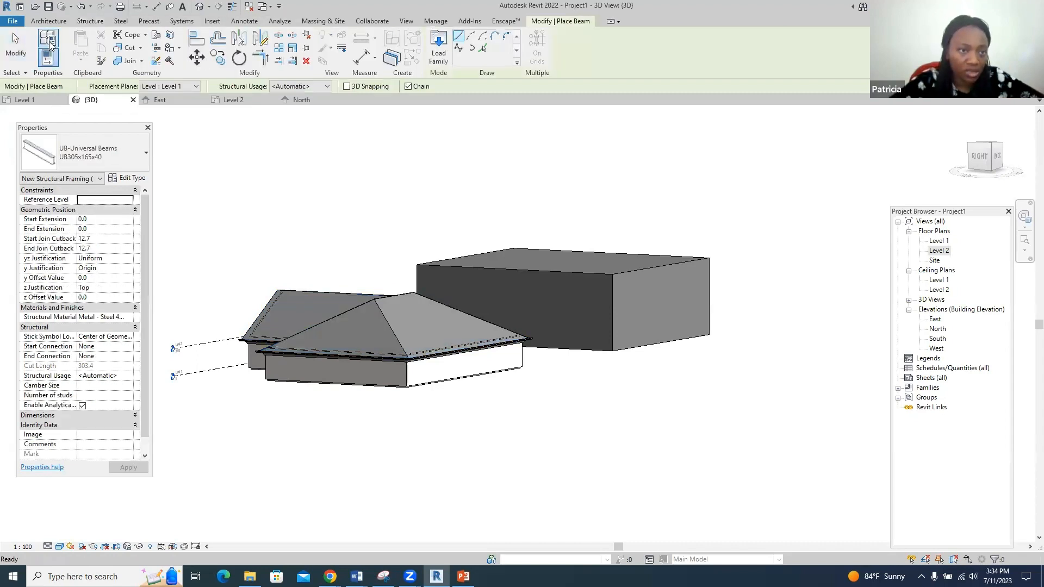
pyautogui.click(148, 150)
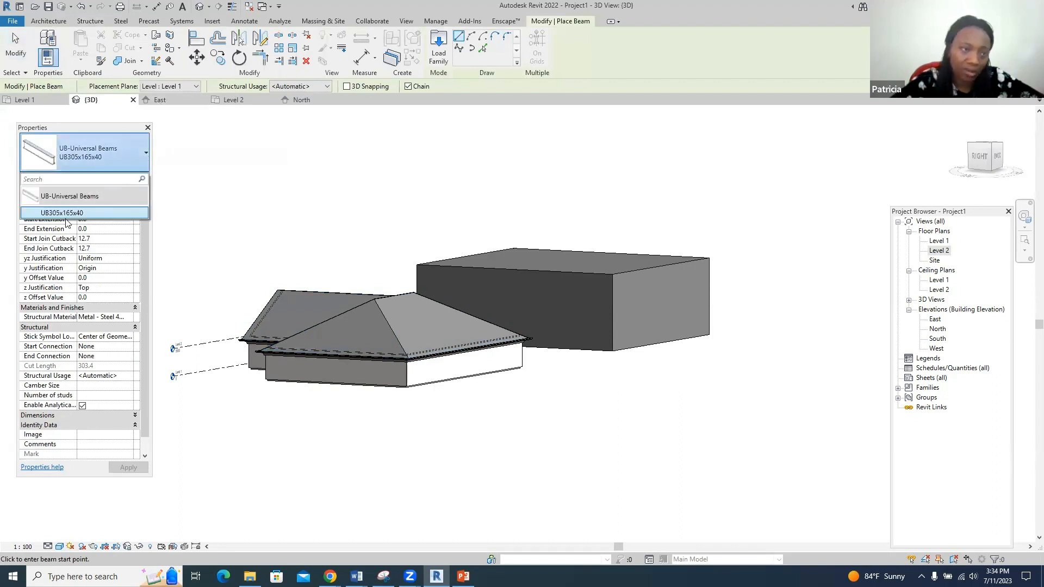
pyautogui.click(387, 172)
pyautogui.press('Escape')
pyautogui.press('Escape')
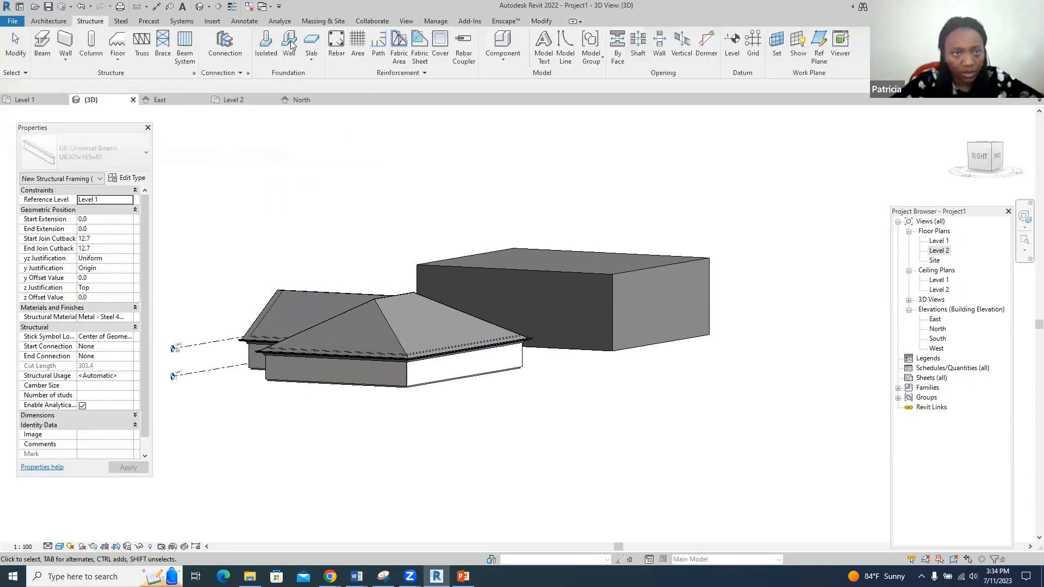
pyautogui.click(212, 21)
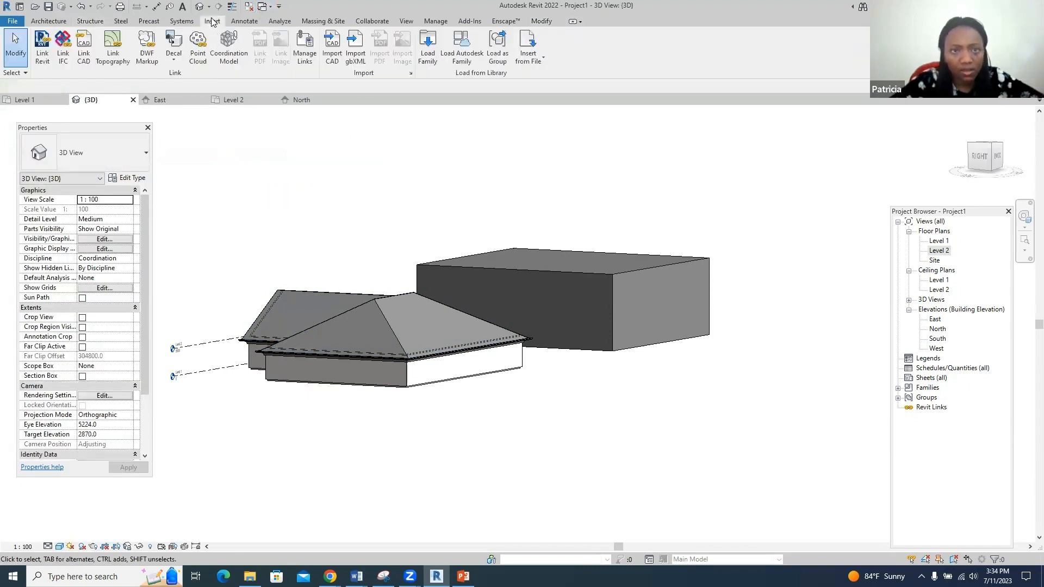
pyautogui.click(454, 48)
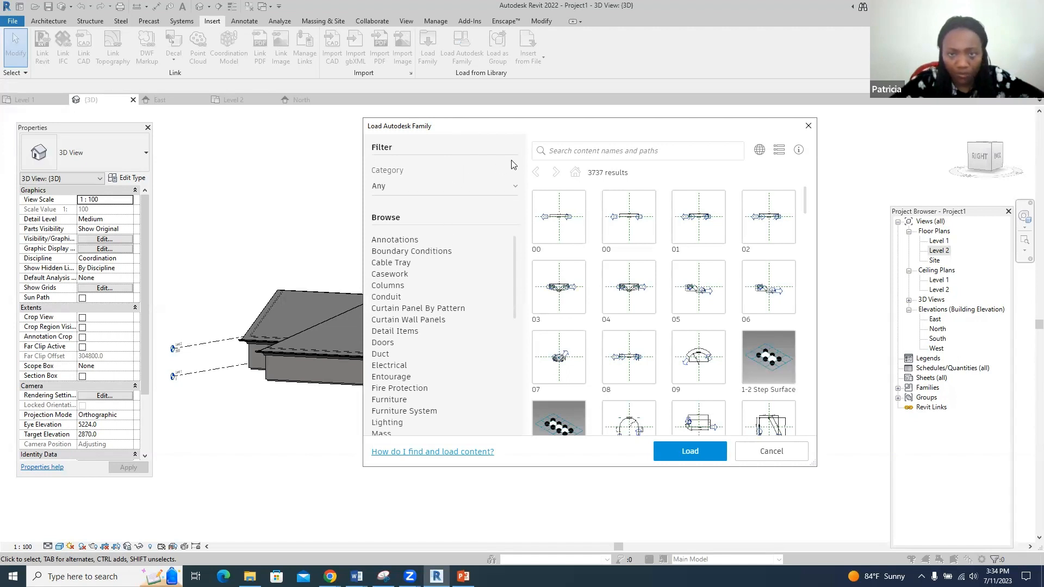
# - Search the family library for 'roof' and filter results to Structural Trusses
pyautogui.click(562, 152)
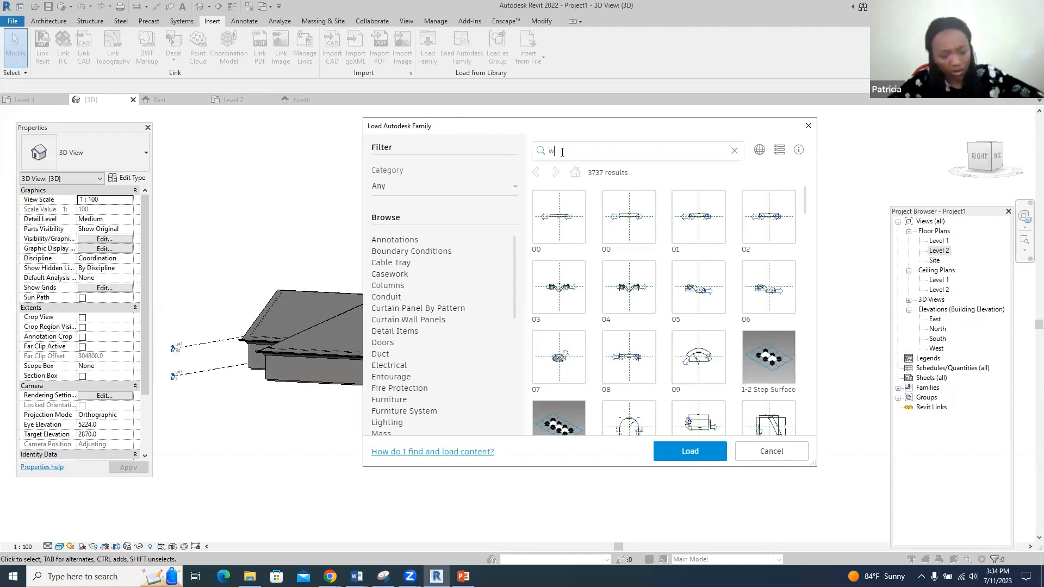
pyautogui.write('w')
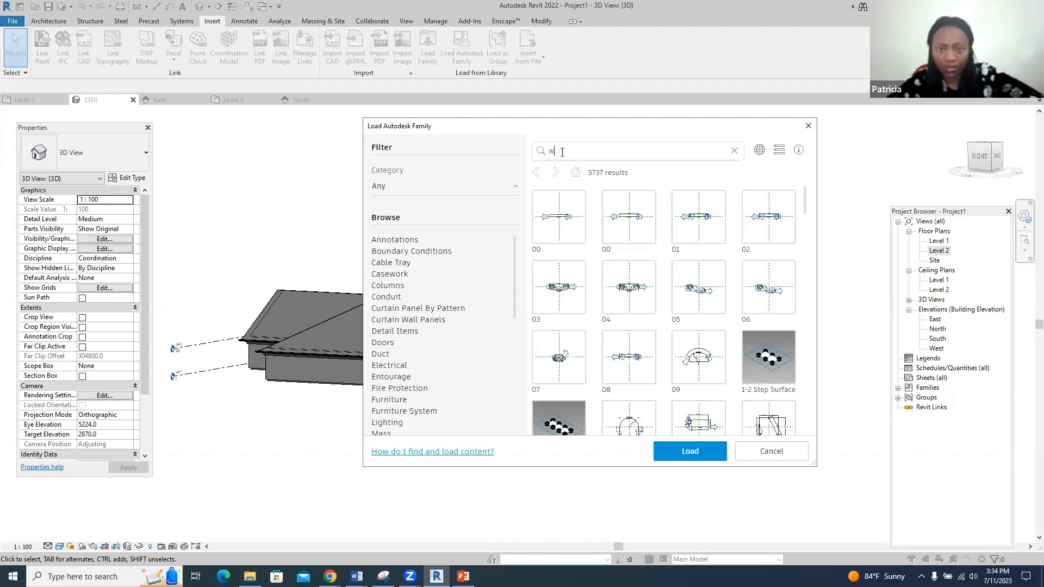
pyautogui.press('BackSpace')
pyautogui.write('roof')
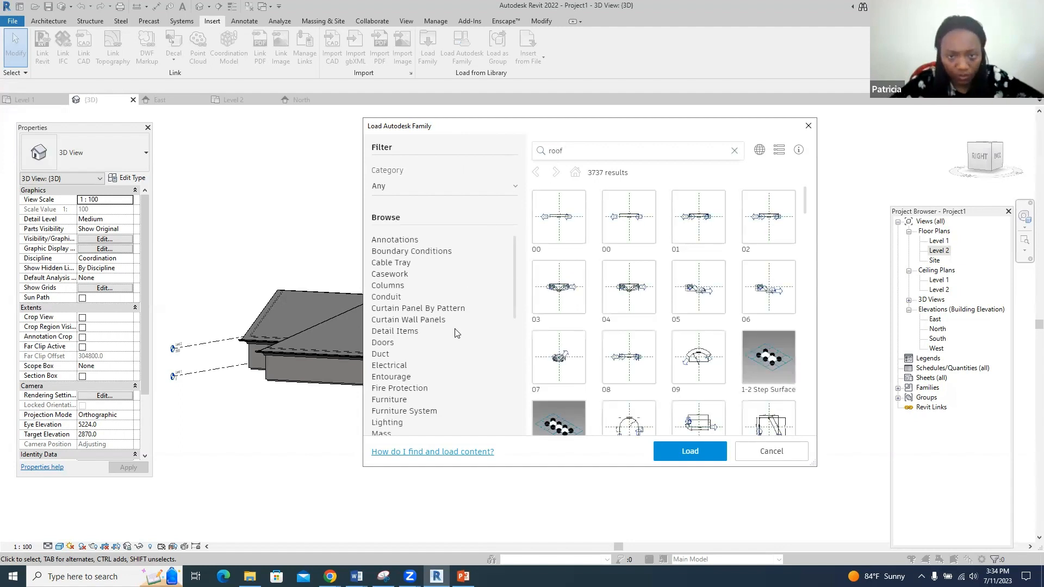
pyautogui.scroll(-5, 455, 332)
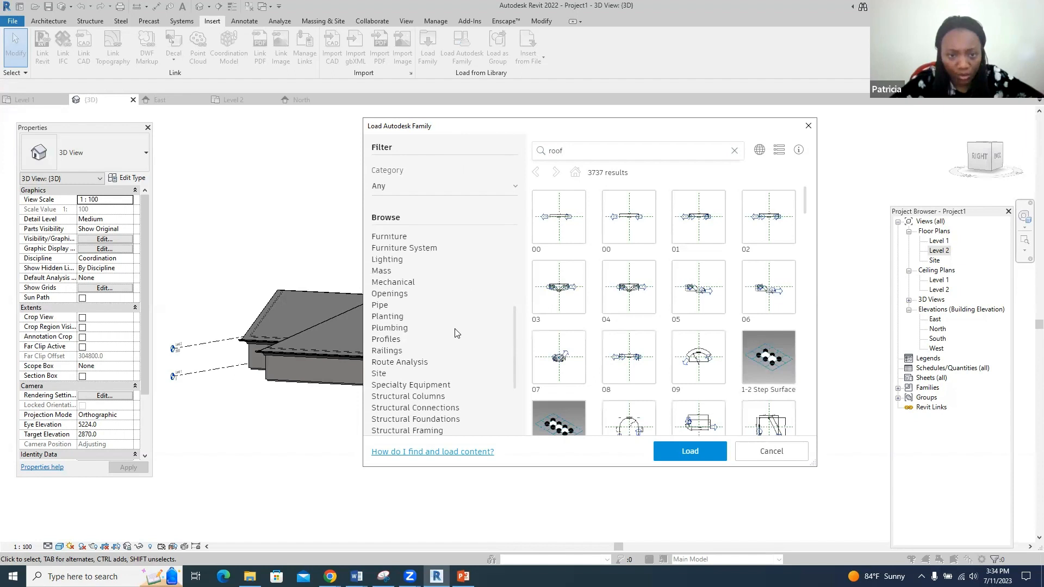
pyautogui.scroll(-3, 455, 332)
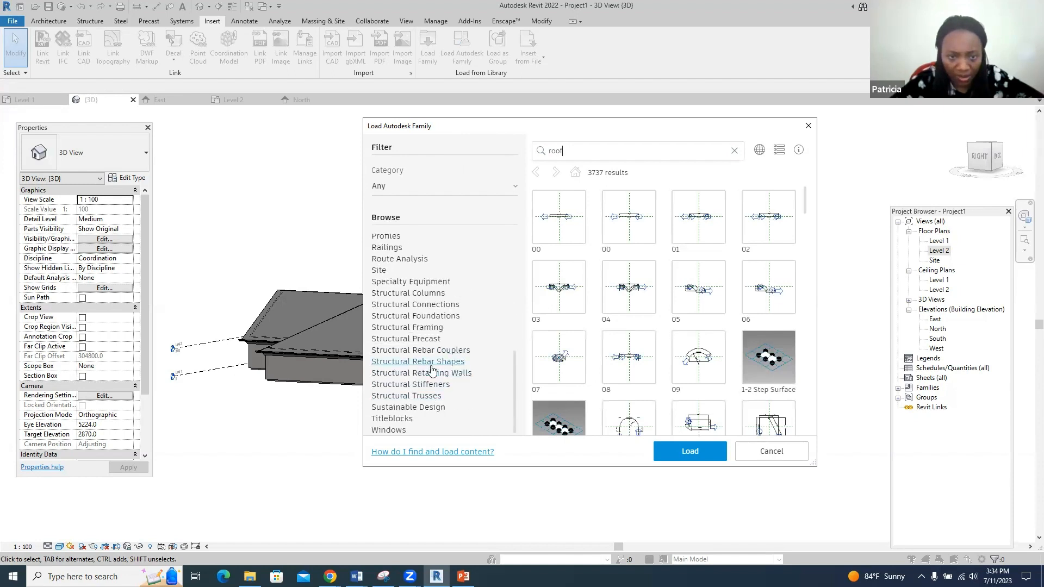
pyautogui.click(432, 396)
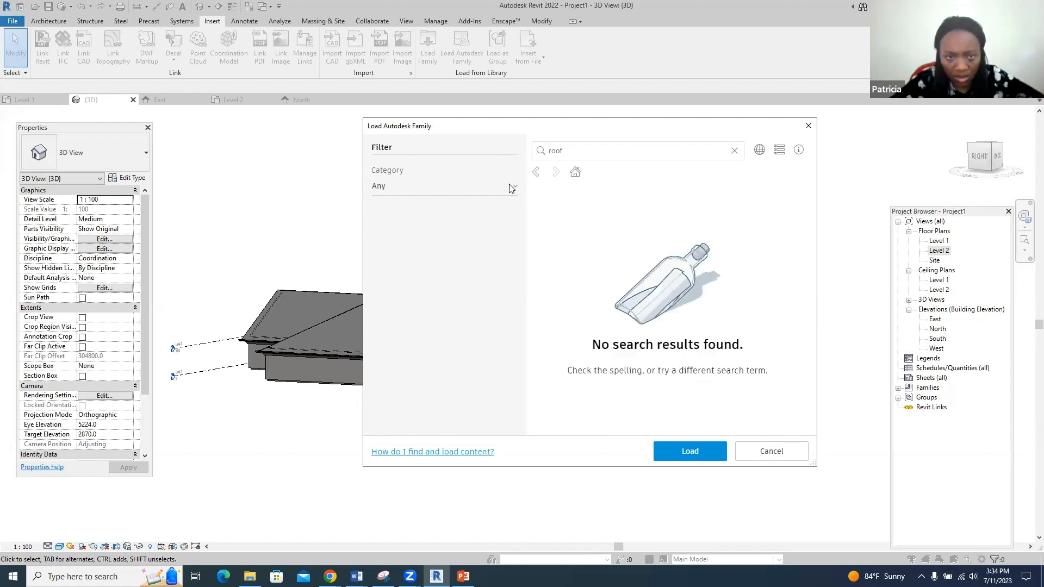
# - Clear the search, browse All Results, and close the library without loading anything
pyautogui.moveTo(575, 153); pyautogui.dragTo(494, 154)
pyautogui.press('BackSpace')
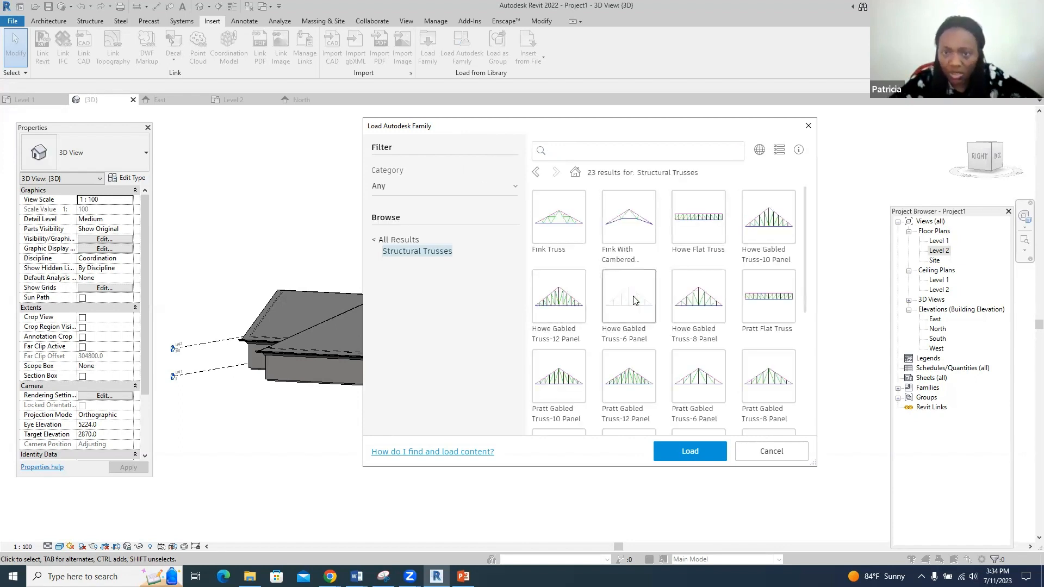
pyautogui.scroll(-3, 634, 296)
pyautogui.scroll(-2, 673, 353)
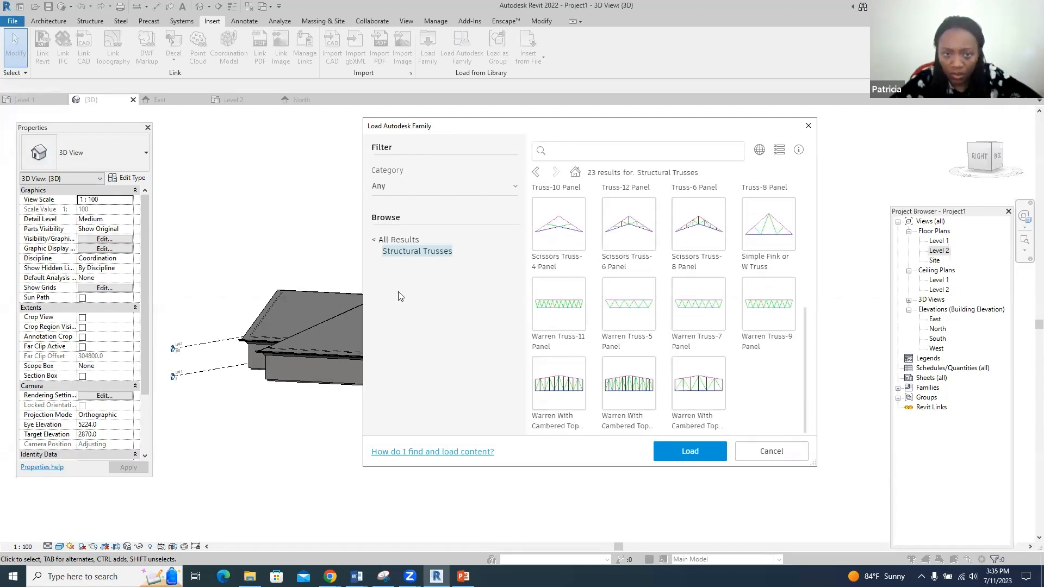
pyautogui.click(380, 240)
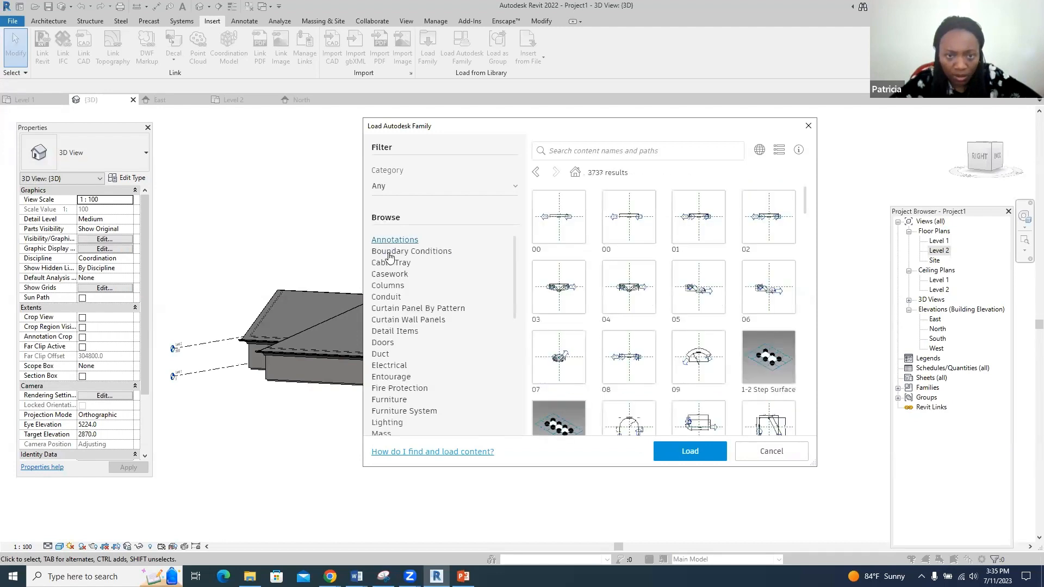
pyautogui.scroll(-3, 405, 280)
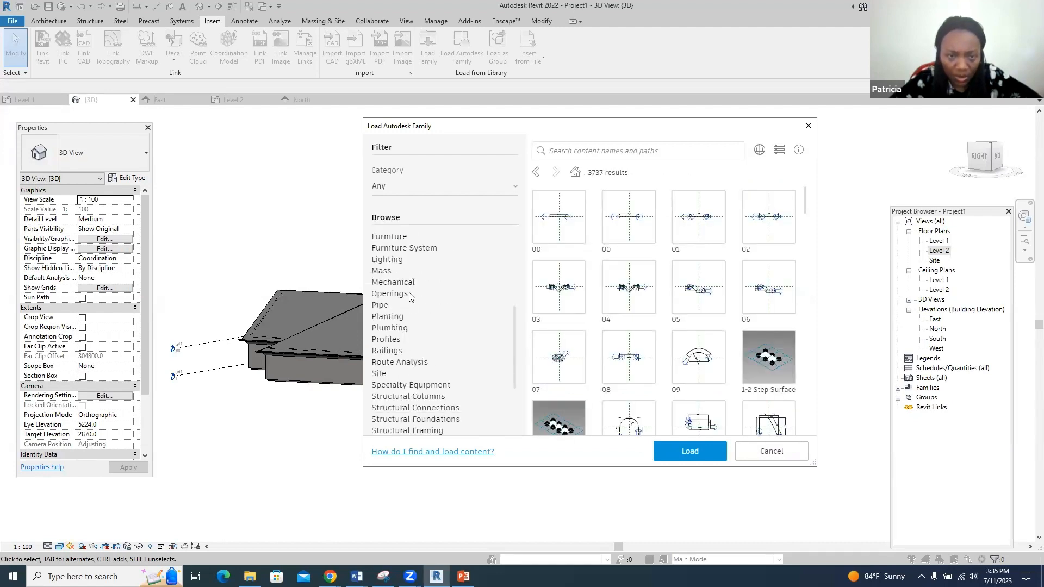
pyautogui.scroll(-1, 409, 296)
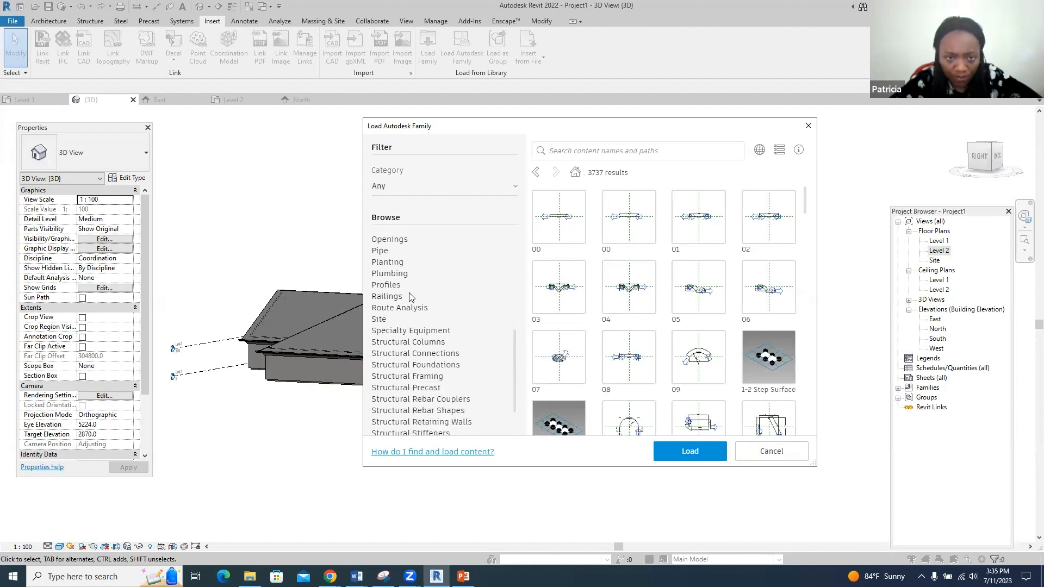
pyautogui.scroll(-1, 410, 296)
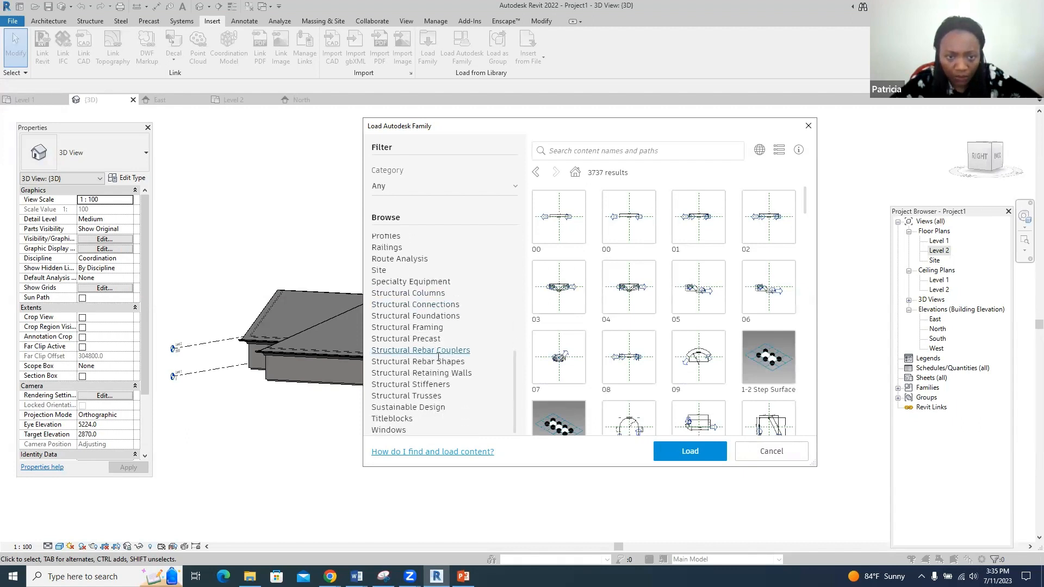
pyautogui.scroll(3, 440, 374)
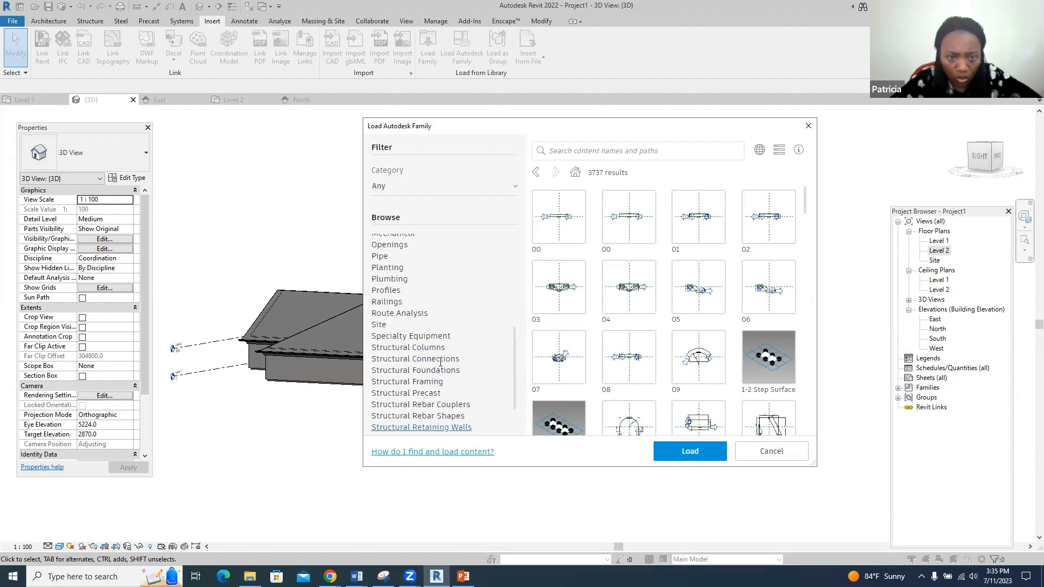
pyautogui.scroll(2, 442, 314)
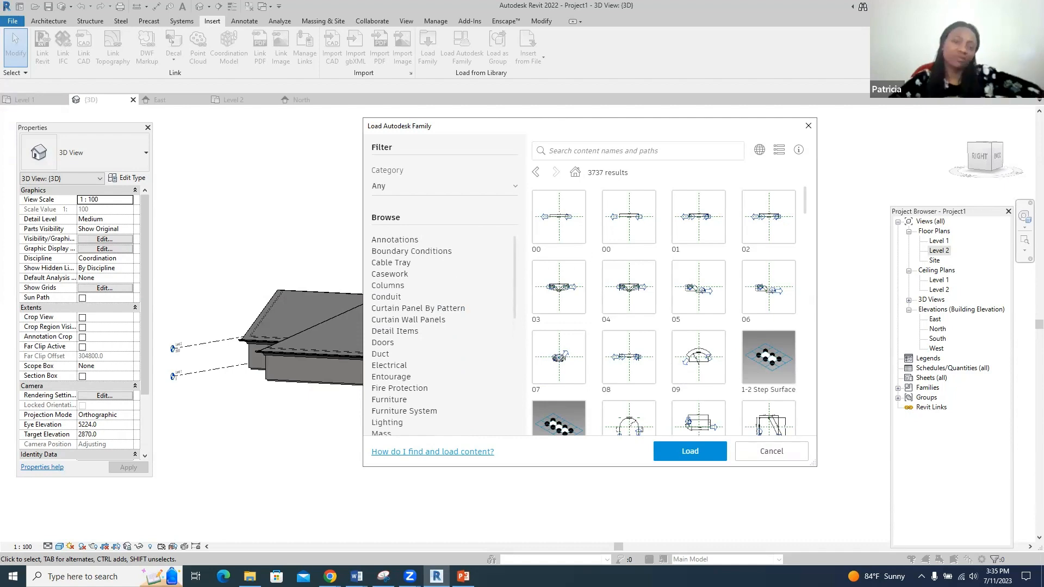
pyautogui.click(808, 126)
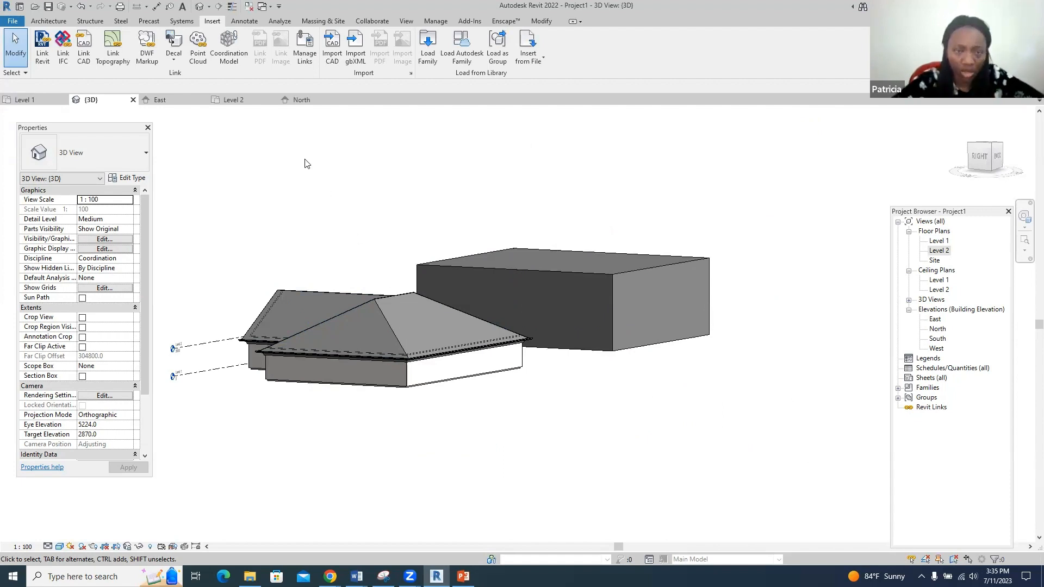
# - Switch to the Level 1 floor plan
pyautogui.click(32, 100)
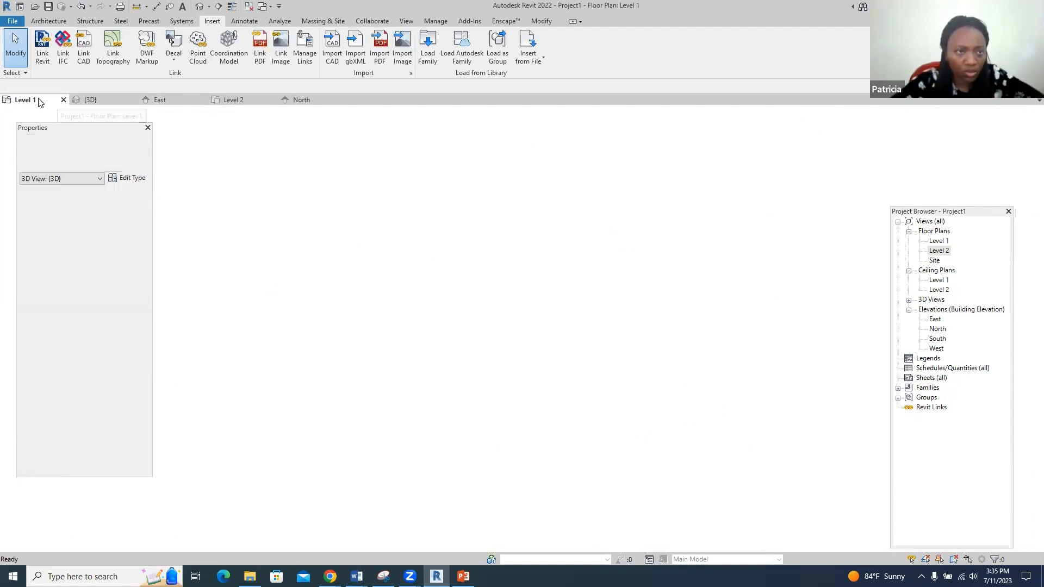
pyautogui.scroll(-1, 372, 250)
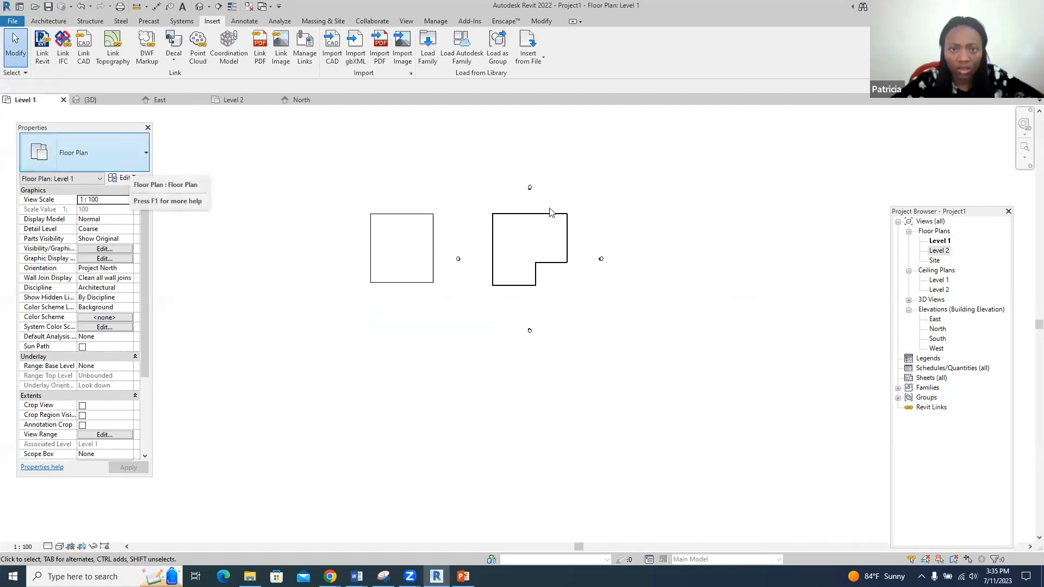
pyautogui.scroll(4, 619, 238)
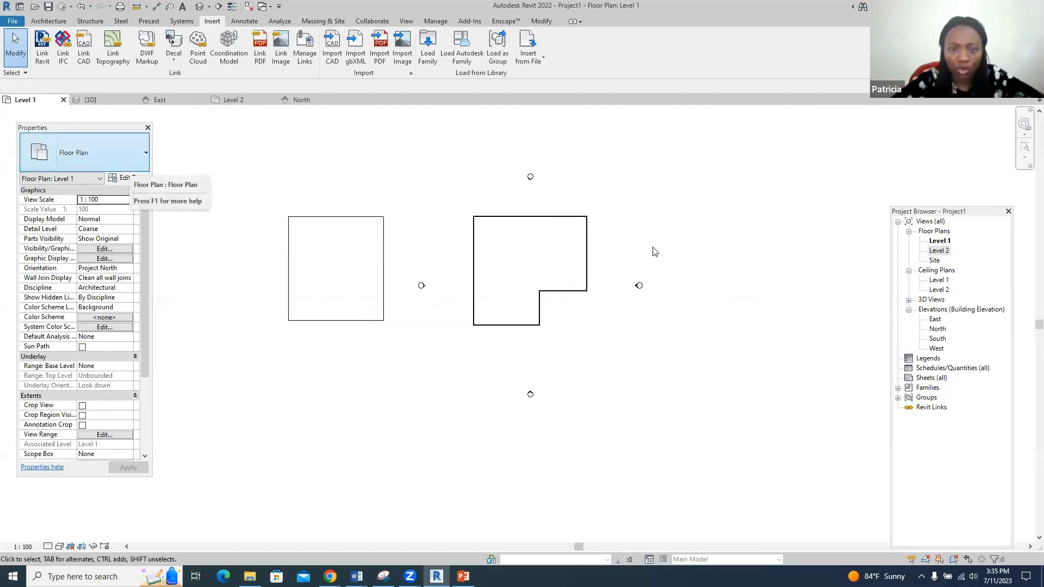
# - Draw a north–south section line across the building and go to the Section 1 view
pyautogui.click(407, 21)
pyautogui.click(364, 46)
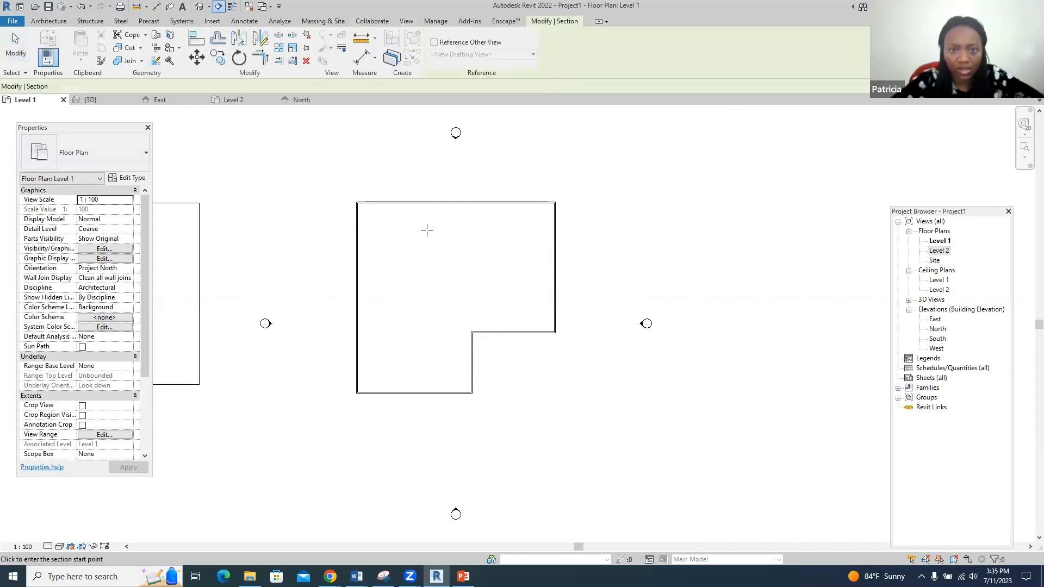
pyautogui.click(417, 170)
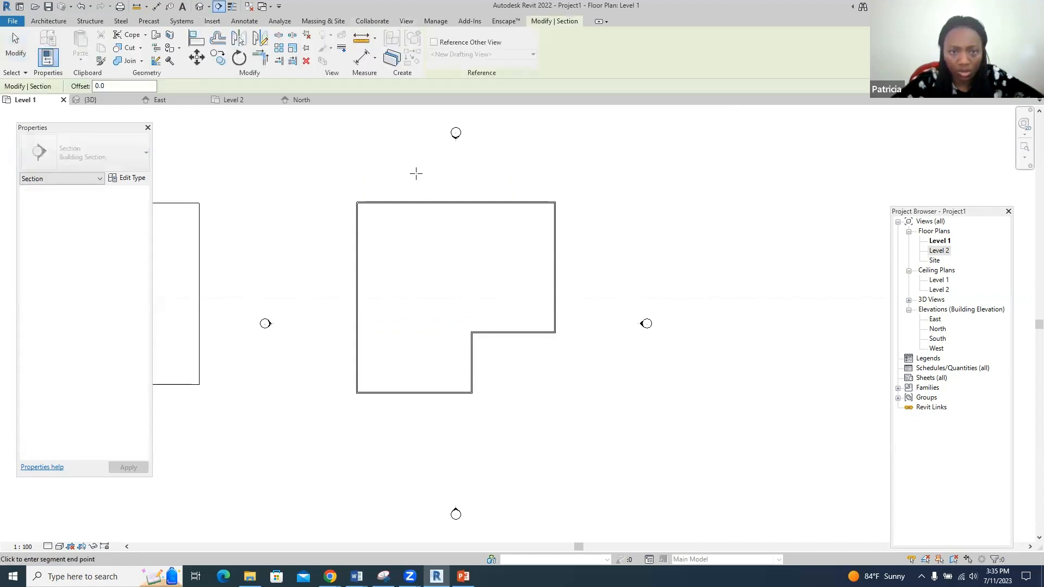
pyautogui.click(416, 450)
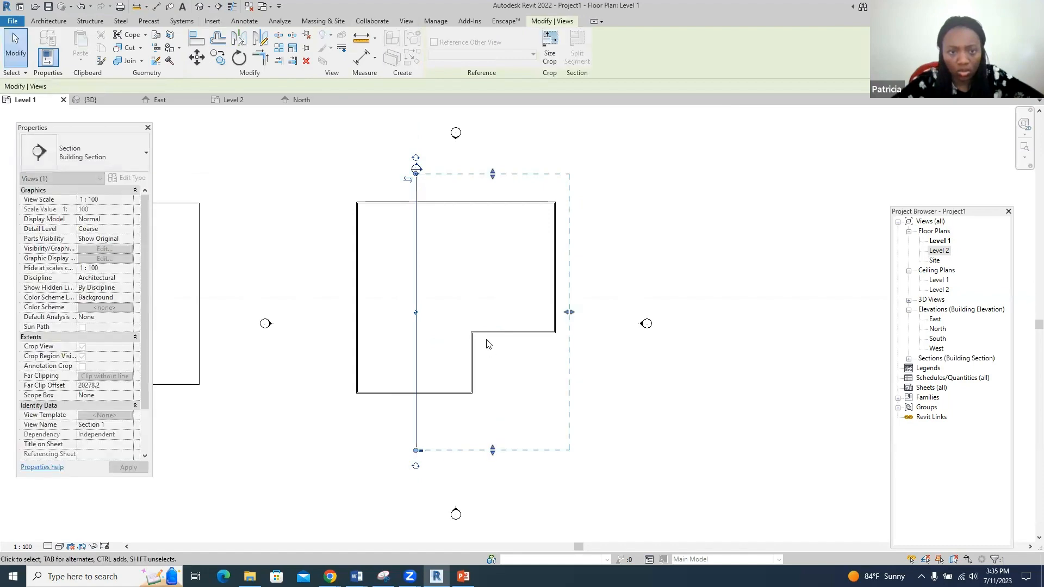
pyautogui.rightClick(416, 170)
pyautogui.click(443, 232)
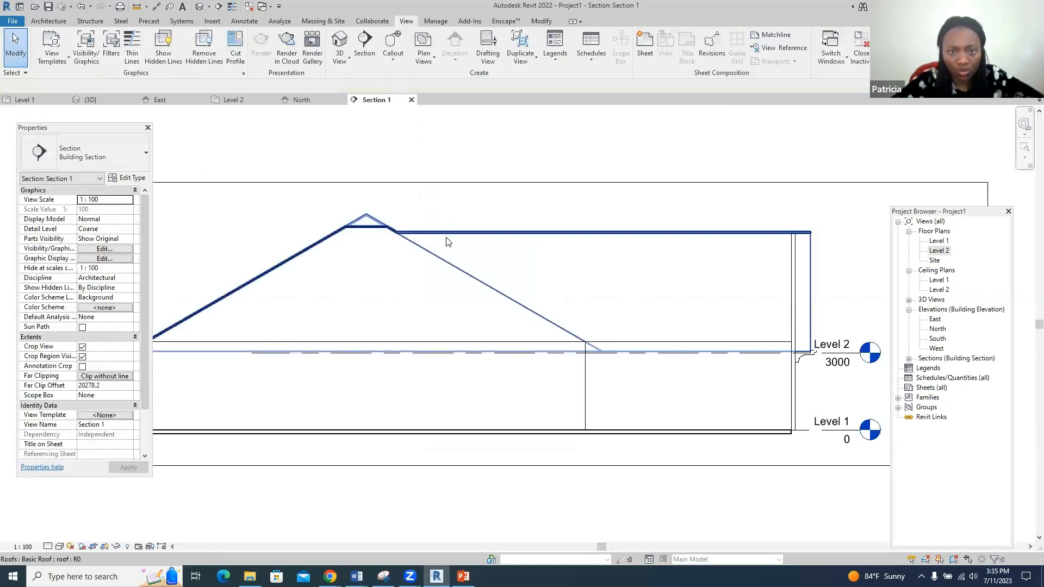
pyautogui.scroll(-1, 561, 263)
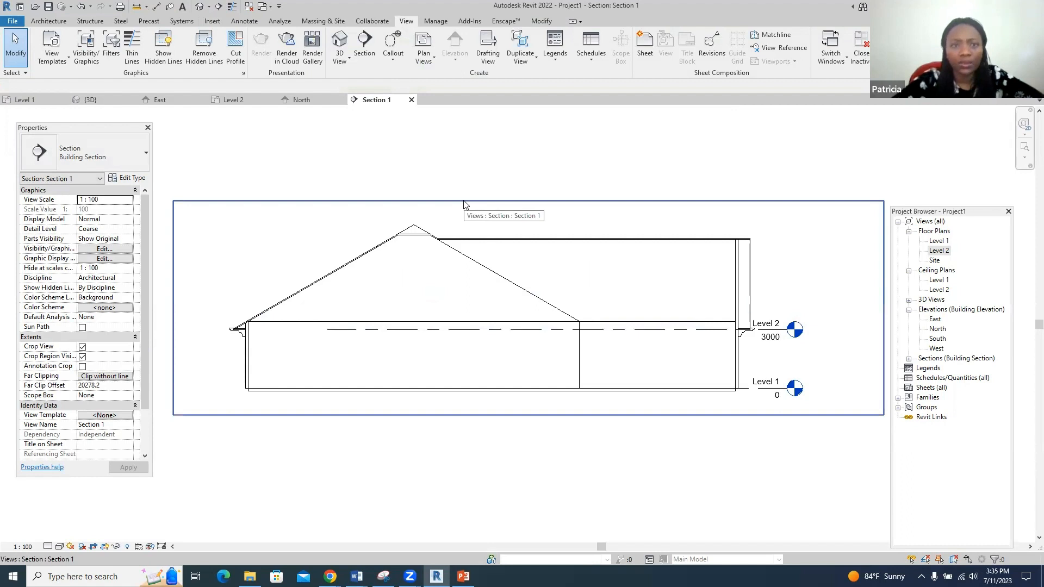
# - Open a new Schedule/Quantities dialog, browse its categories, then cancel it
pyautogui.click(590, 60)
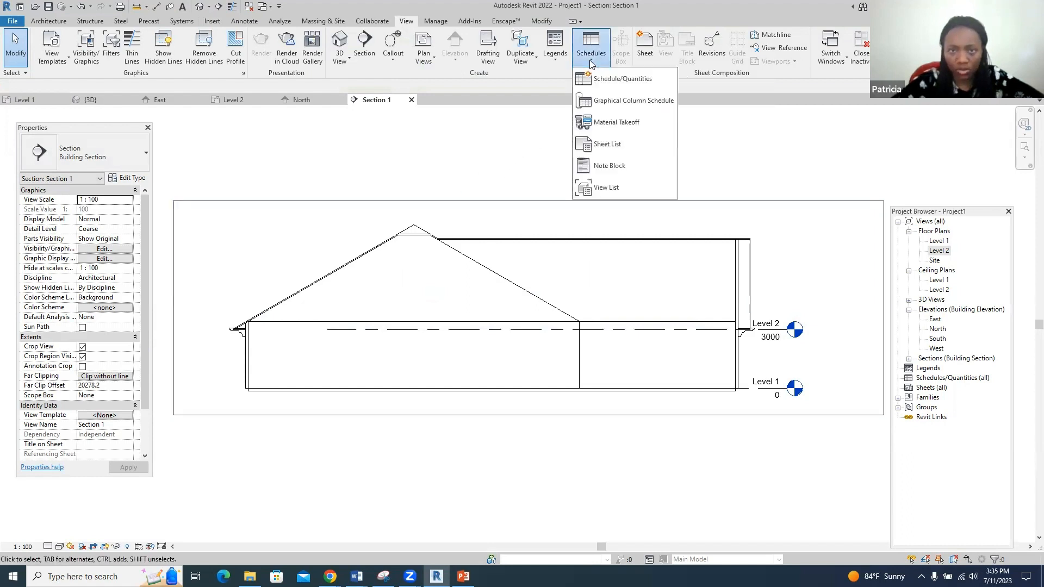
pyautogui.click(600, 77)
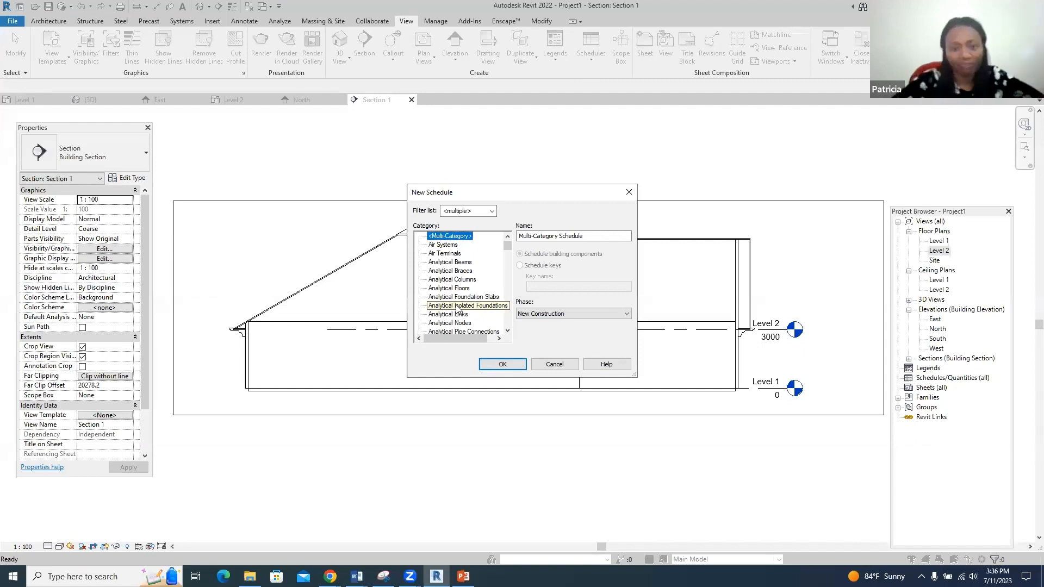
pyautogui.scroll(-1, 456, 302)
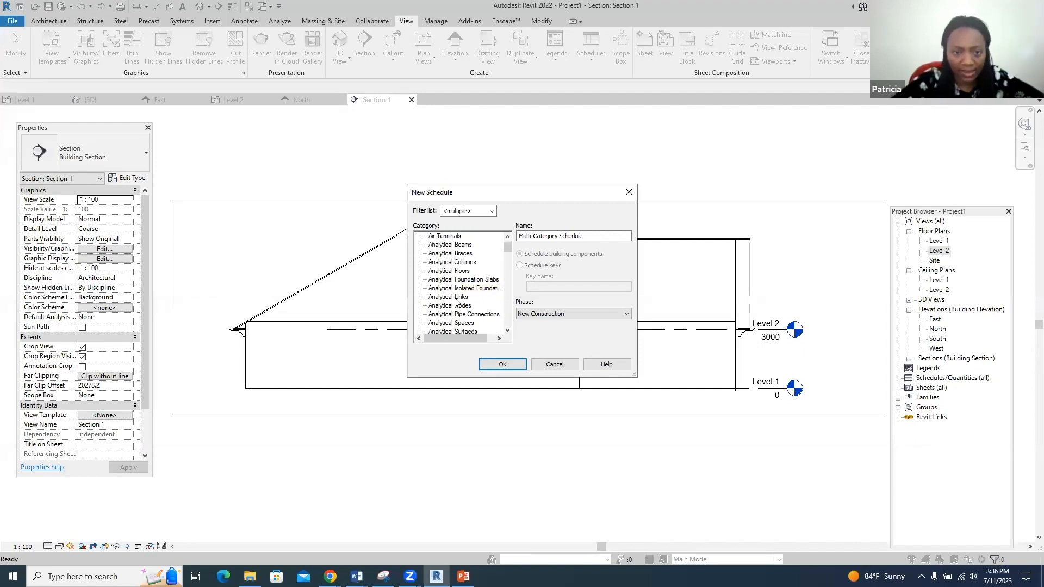
pyautogui.scroll(-2, 455, 302)
pyautogui.scroll(-12, 455, 303)
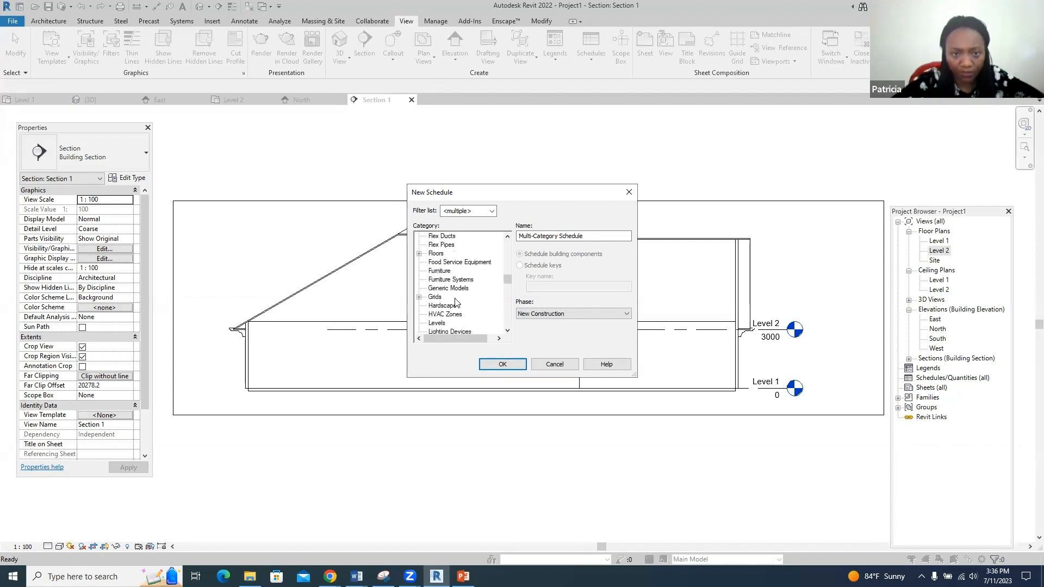
pyautogui.scroll(-1, 455, 303)
pyautogui.scroll(2, 456, 303)
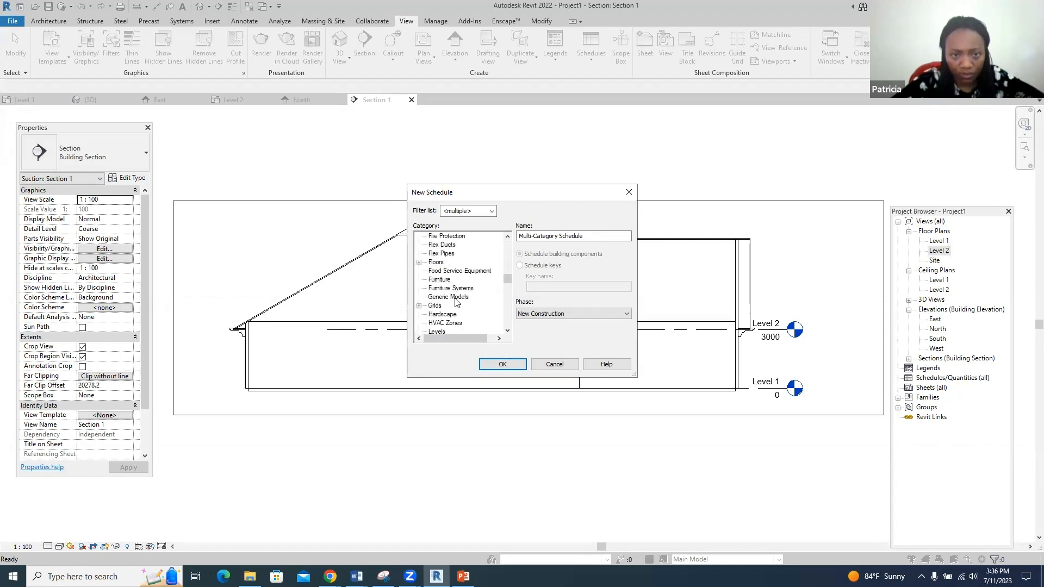
pyautogui.scroll(1, 456, 303)
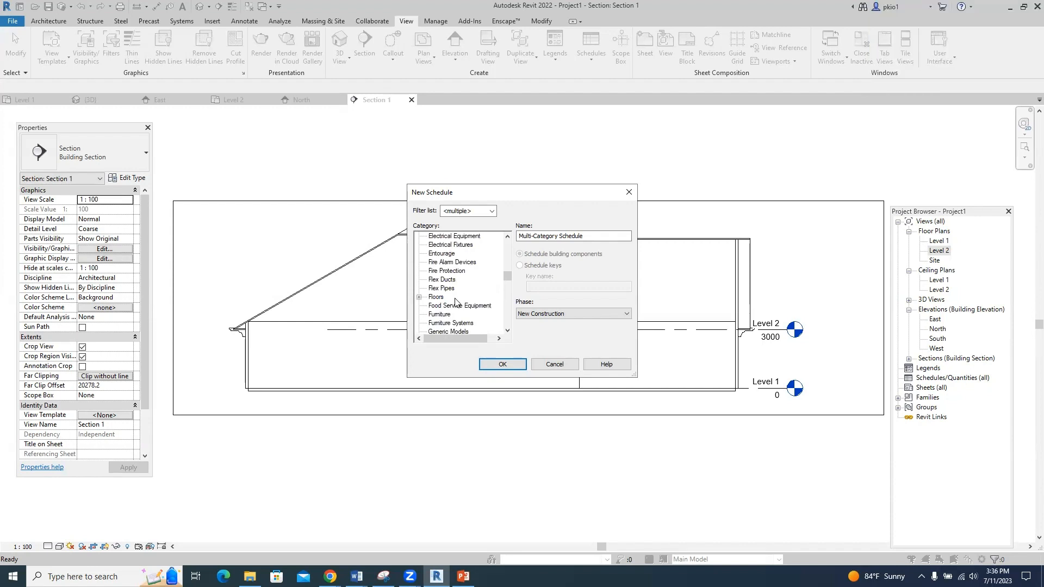
pyautogui.scroll(-4, 456, 303)
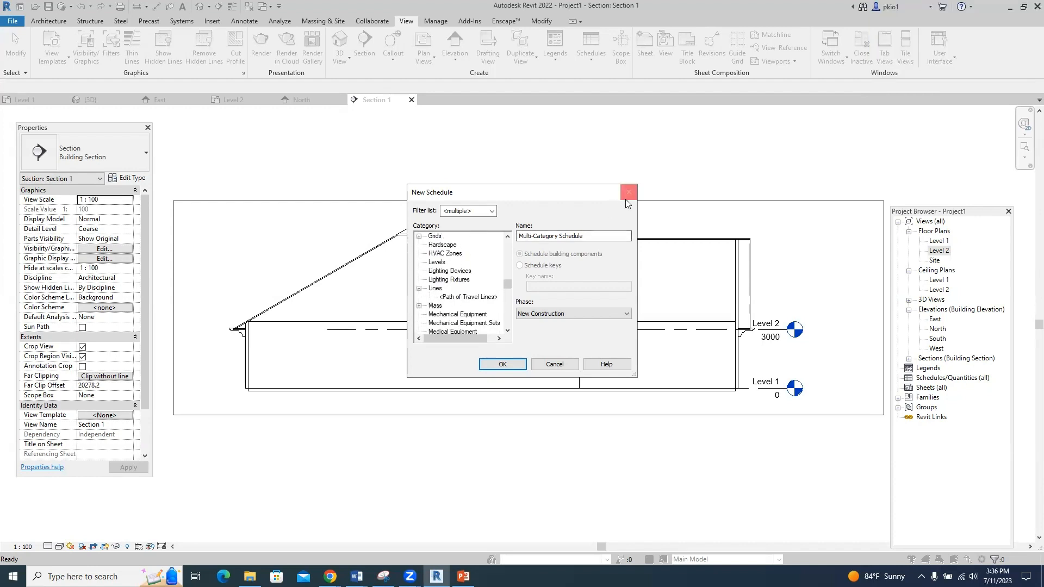
pyautogui.click(627, 199)
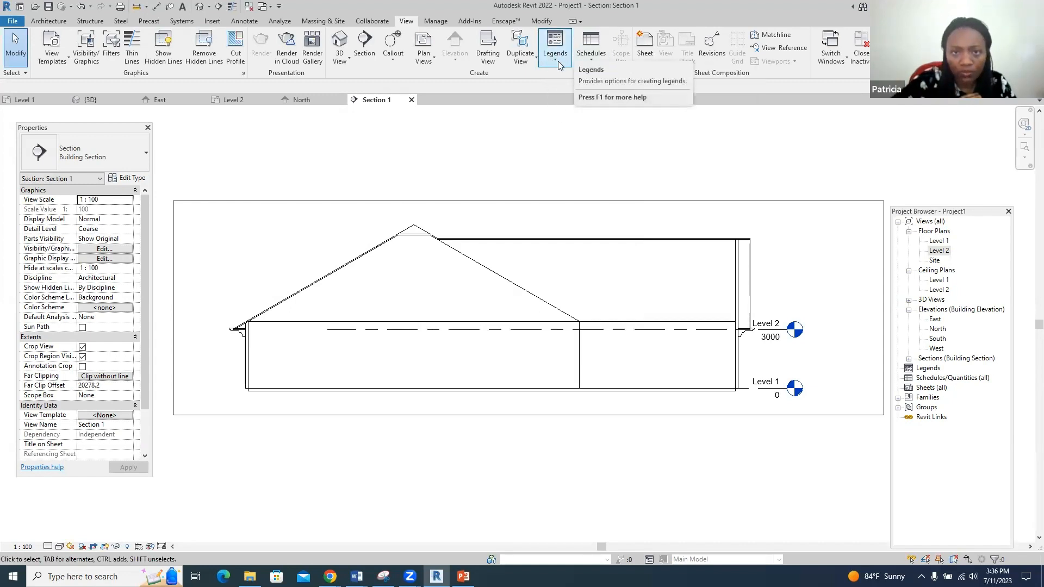
# - Reopen Schedule/Quantities and create a Floors schedule named Floor Schedule
pyautogui.click(588, 63)
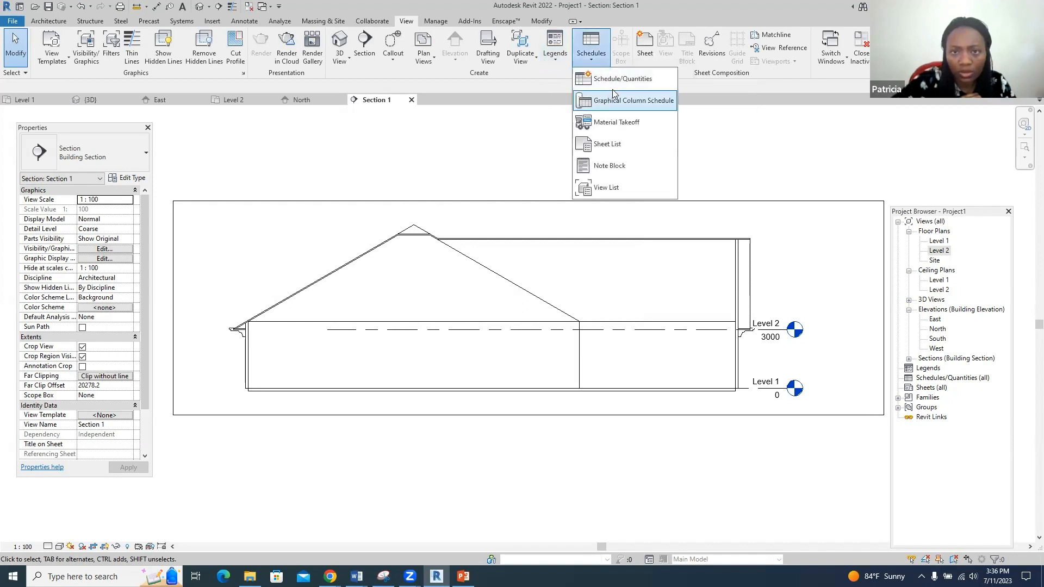
pyautogui.click(618, 80)
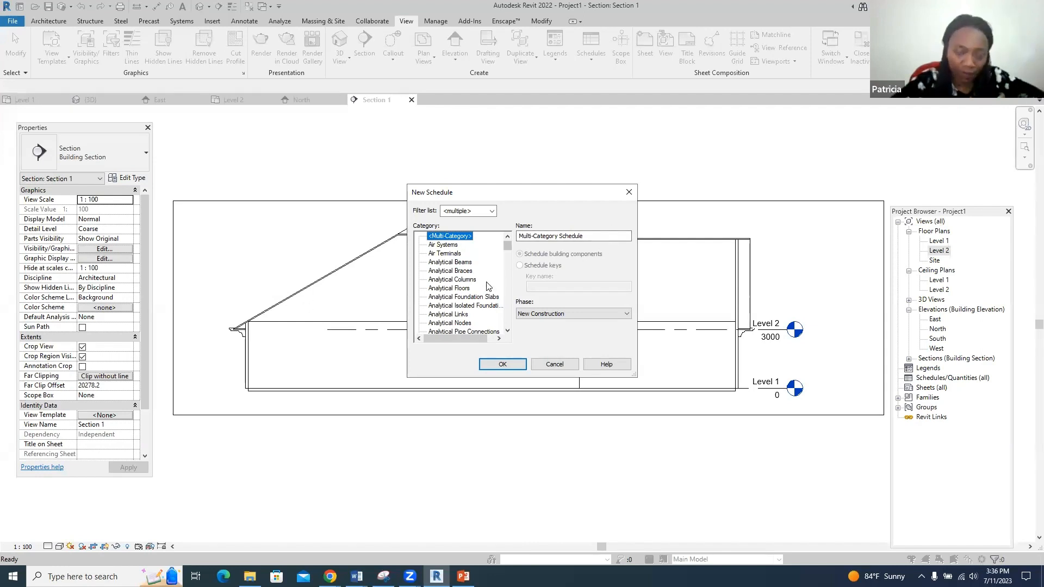
pyautogui.scroll(-1, 444, 317)
pyautogui.scroll(-7, 443, 317)
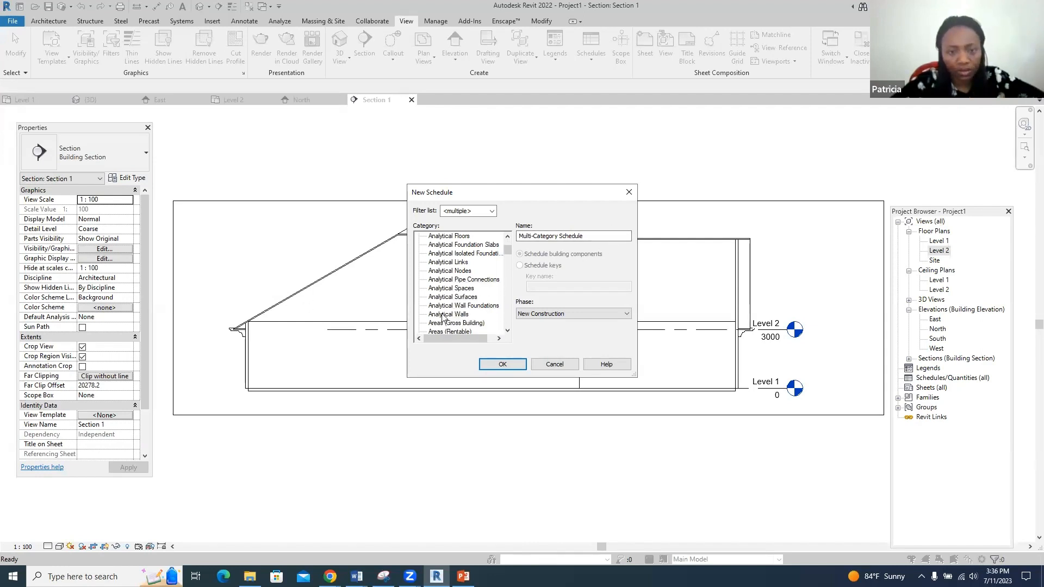
pyautogui.scroll(-6, 443, 317)
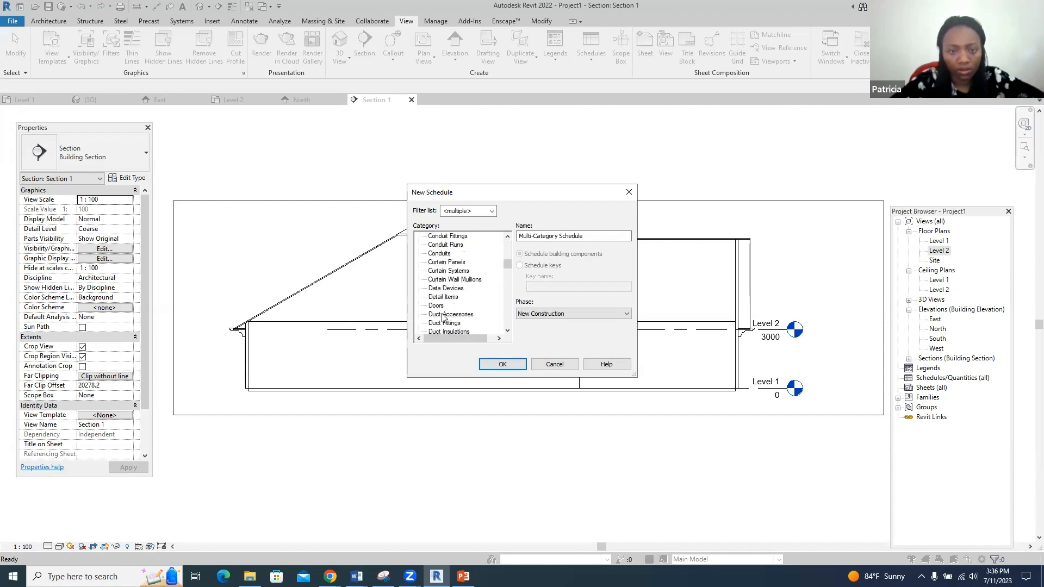
pyautogui.scroll(-2, 443, 317)
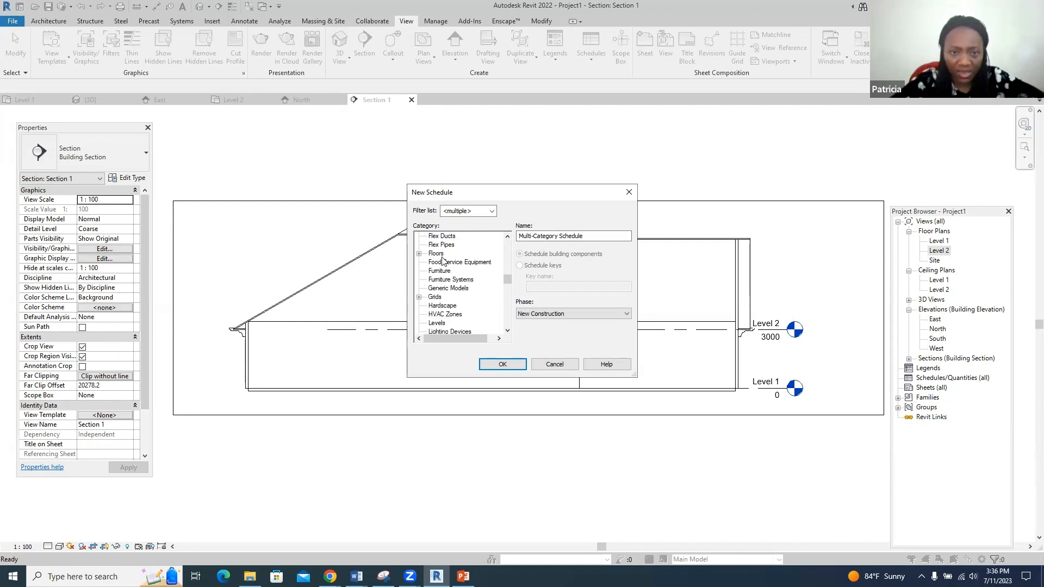
pyautogui.click(419, 254)
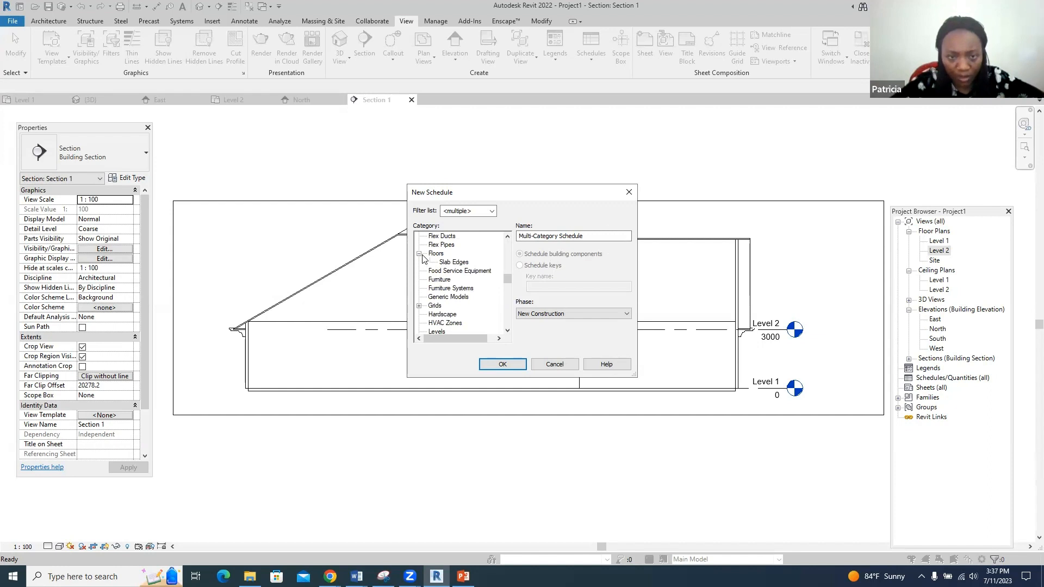
pyautogui.click(435, 254)
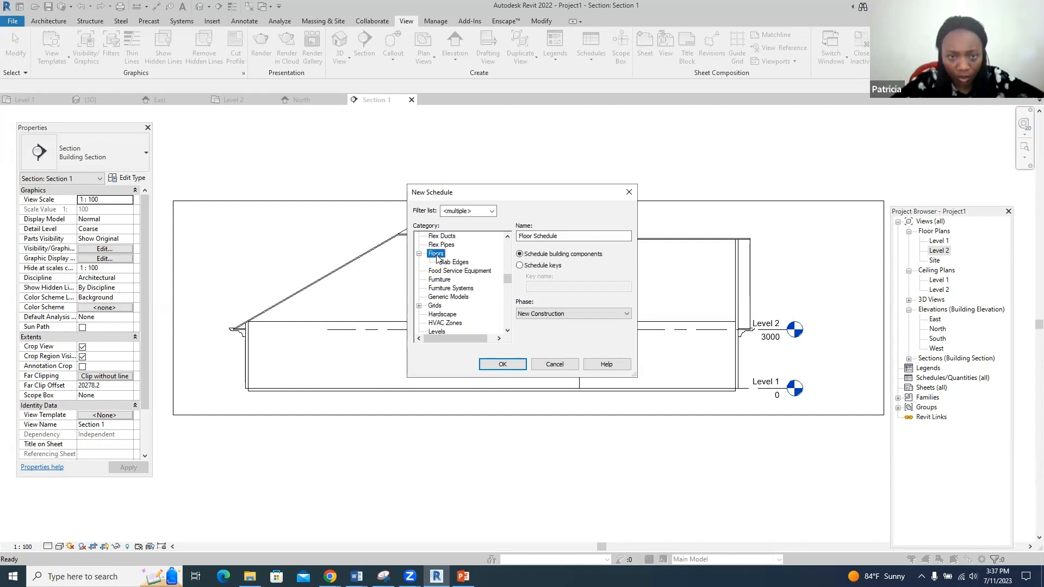
pyautogui.click(501, 362)
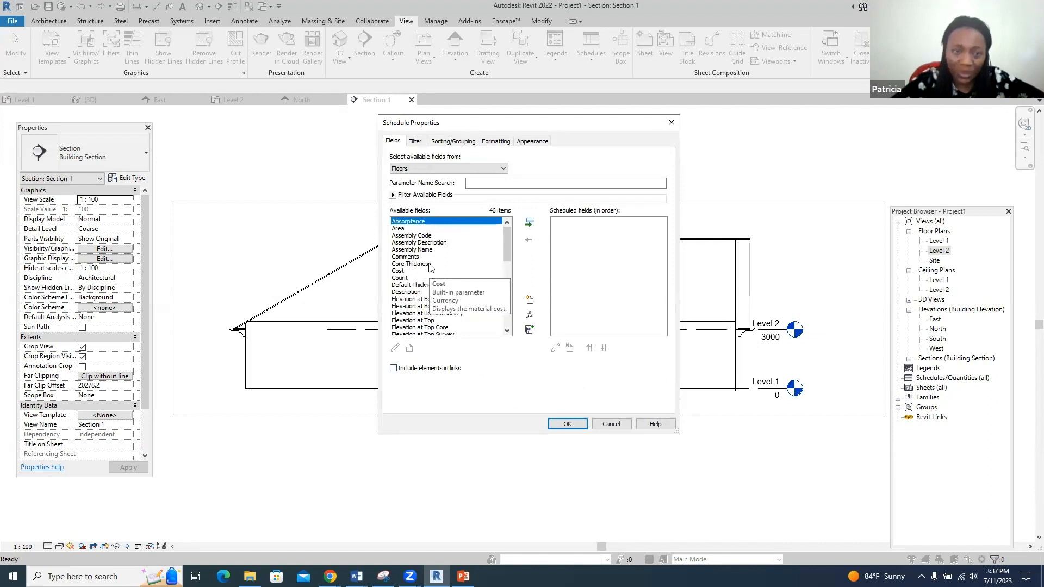
# - Add Family and Image to the schedule's scheduled fields
pyautogui.scroll(-3, 435, 261)
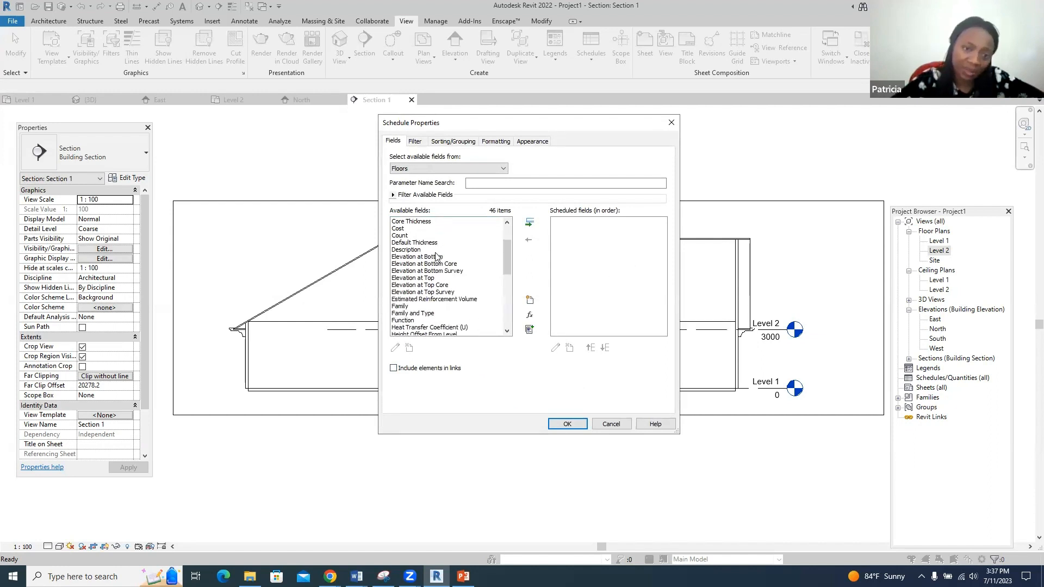
pyautogui.scroll(-2, 438, 275)
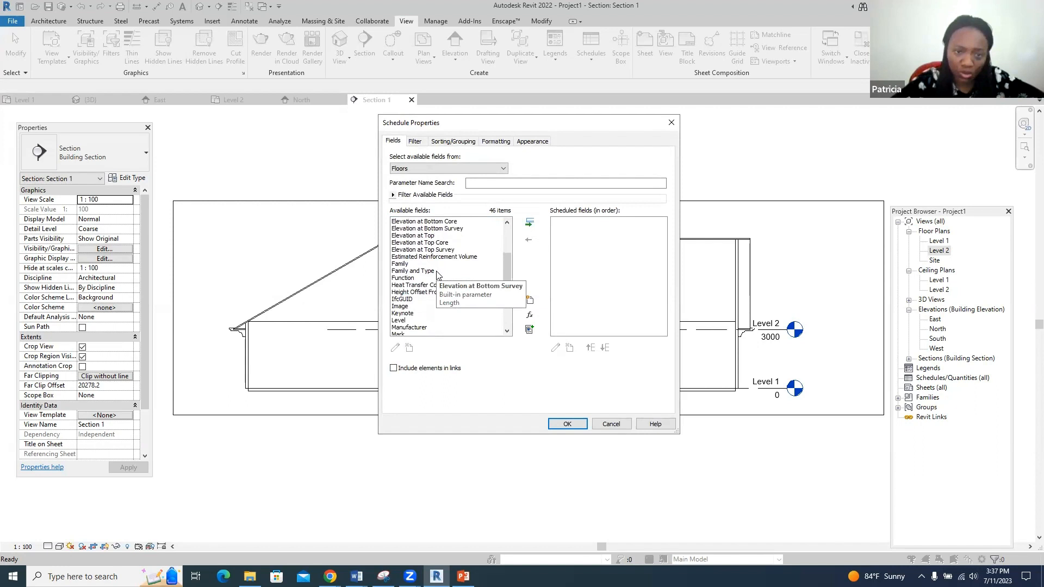
pyautogui.click(401, 264)
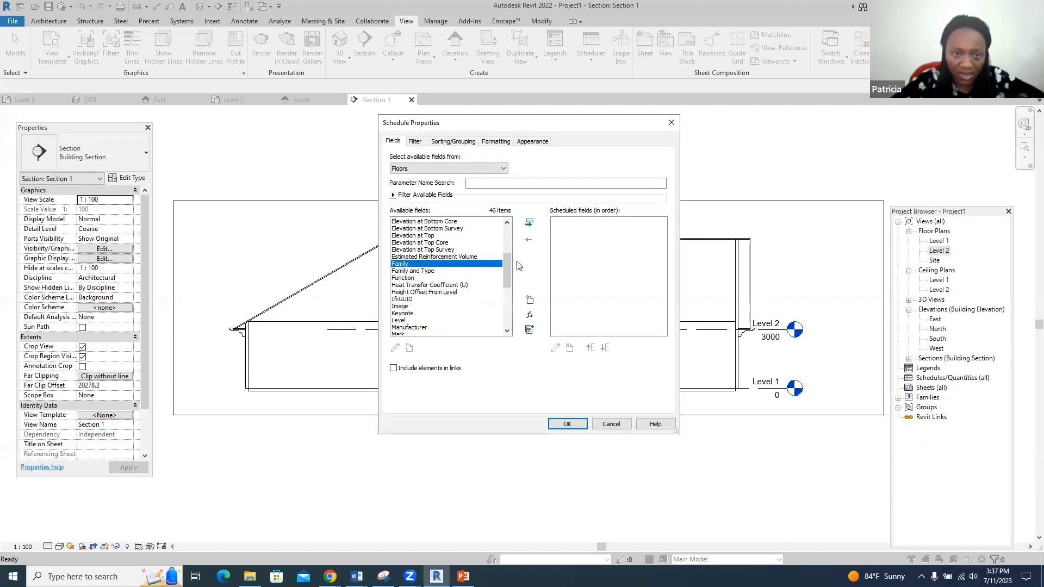
pyautogui.click(529, 228)
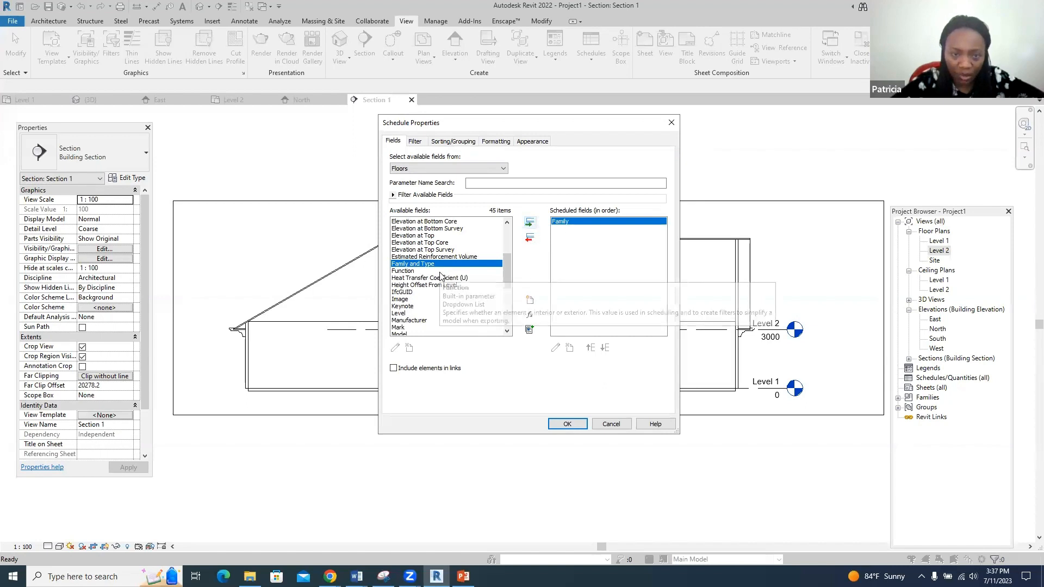
pyautogui.click(398, 299)
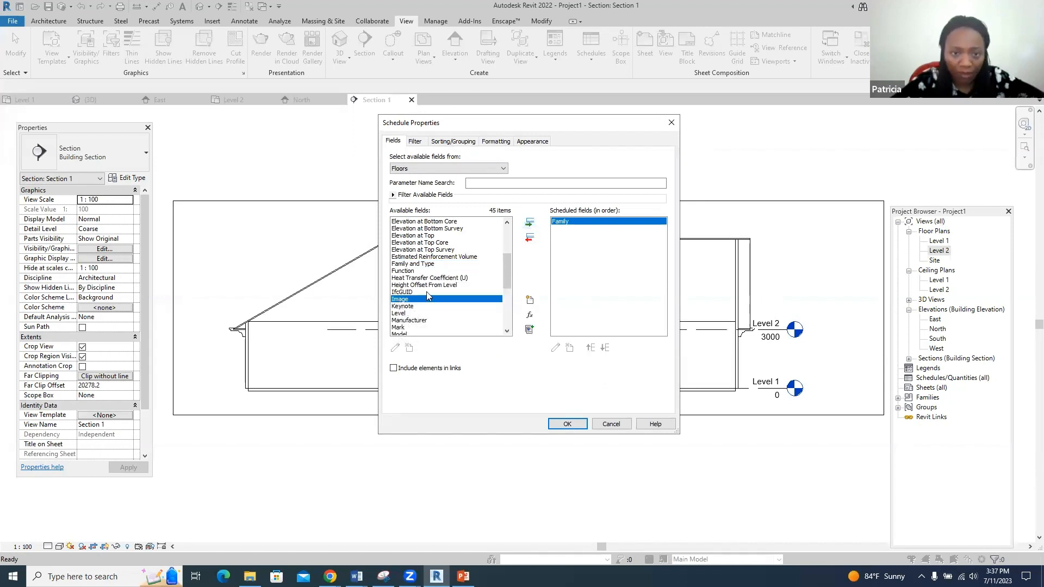
pyautogui.click(529, 223)
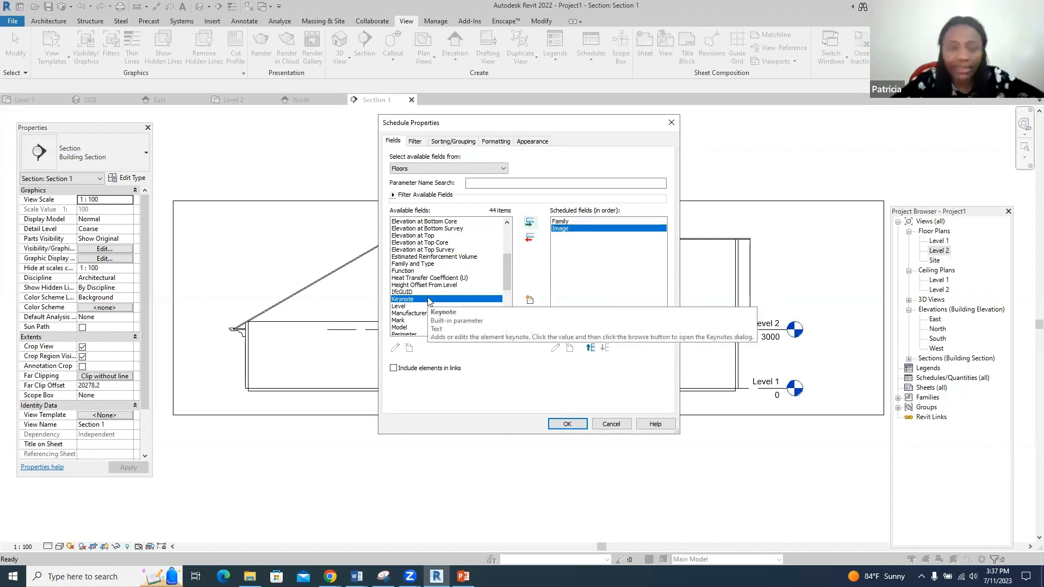
# - Add Area and Type as columns and confirm to open the Floor Schedule
pyautogui.scroll(-1, 429, 301)
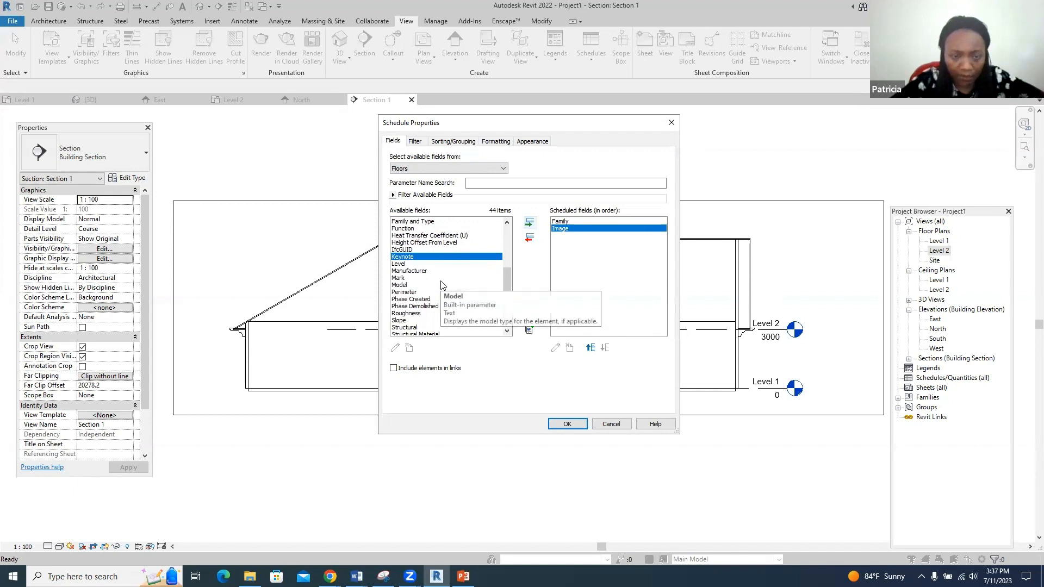
pyautogui.scroll(5, 442, 284)
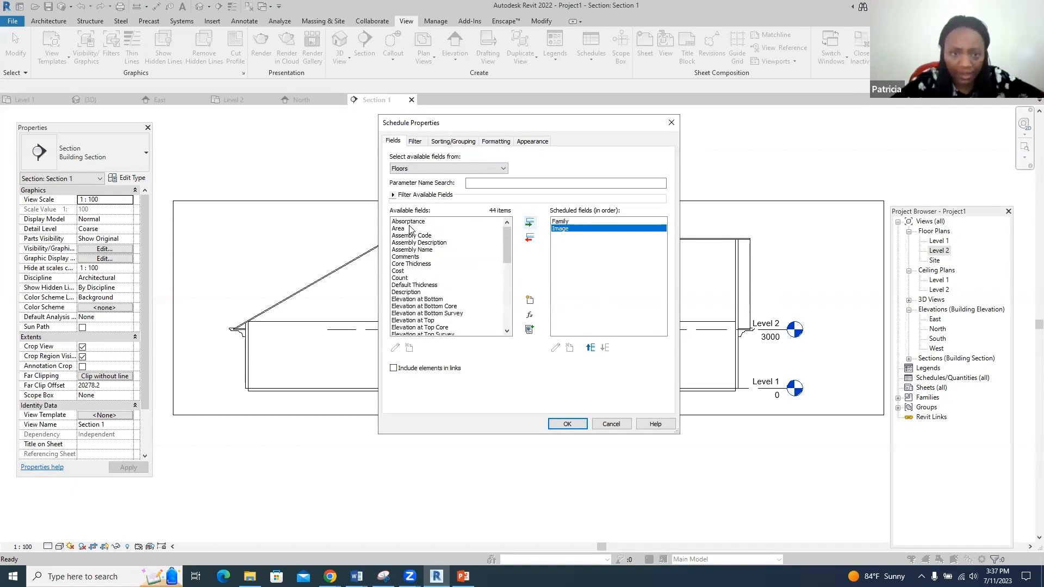
pyautogui.click(461, 229)
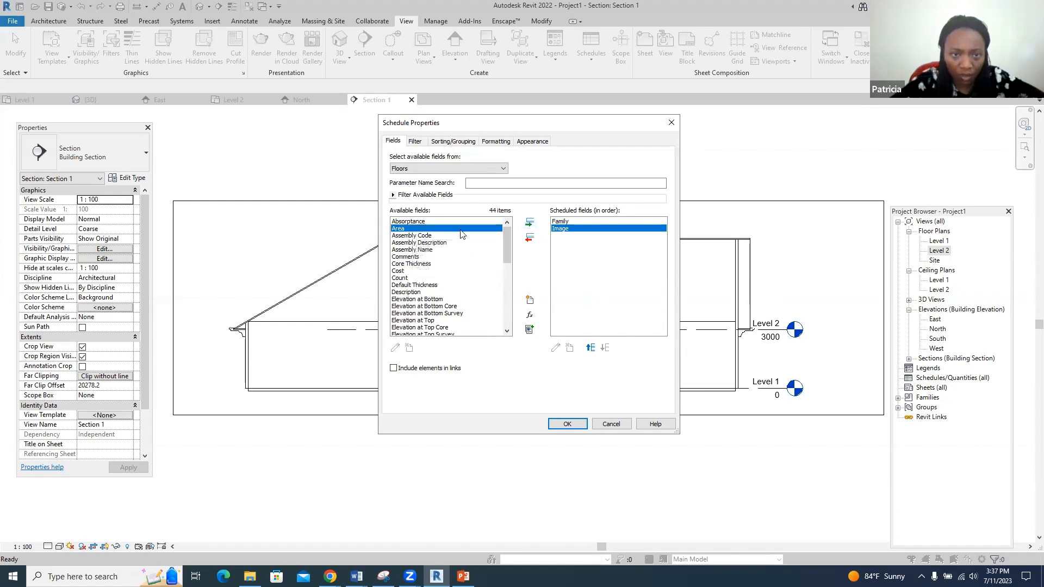
pyautogui.click(527, 226)
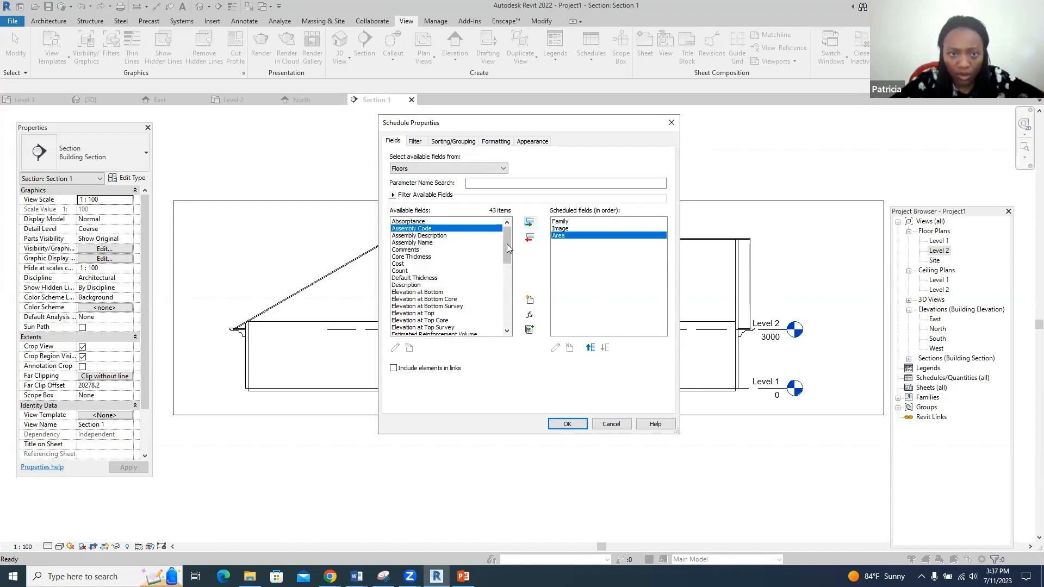
pyautogui.scroll(-5, 466, 282)
pyautogui.scroll(-4, 466, 289)
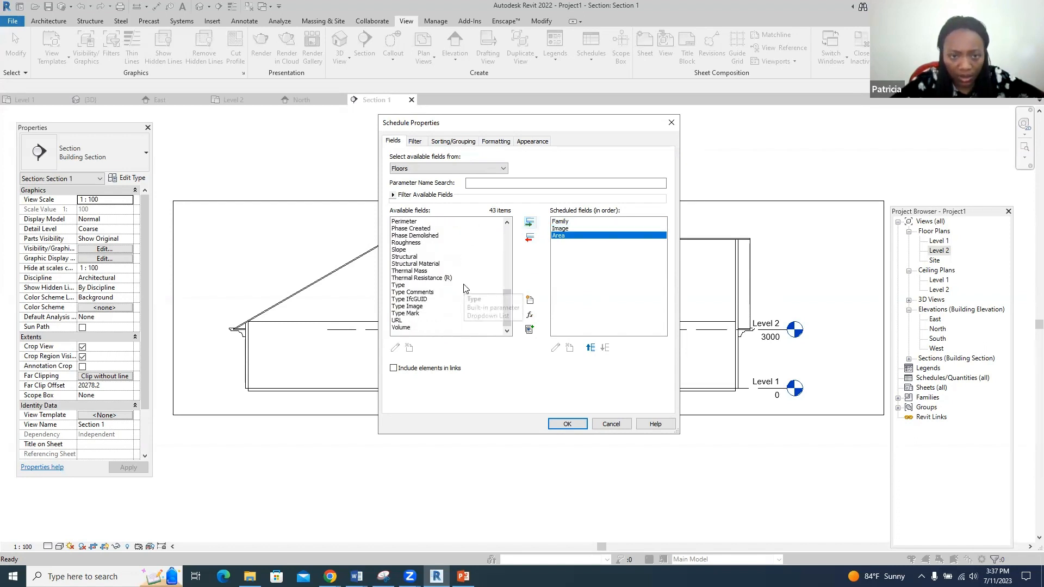
pyautogui.click(404, 285)
pyautogui.click(529, 223)
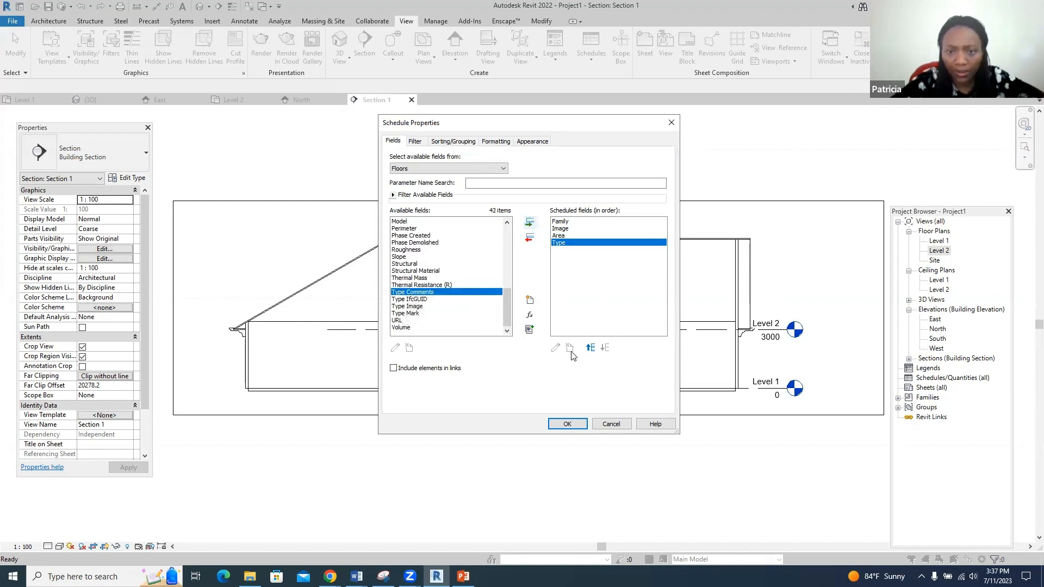
pyautogui.click(564, 425)
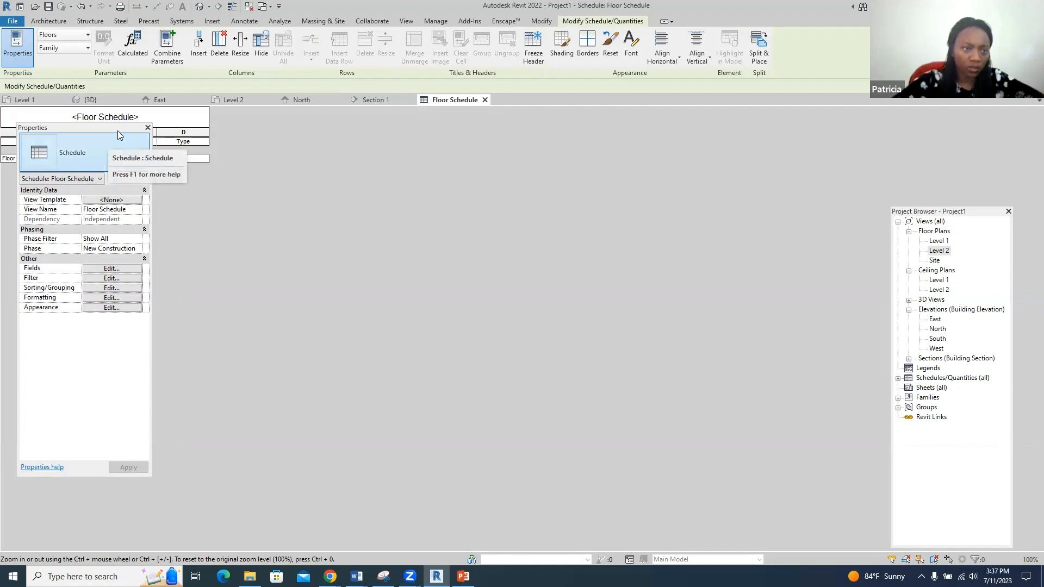
pyautogui.moveTo(119, 128); pyautogui.dragTo(113, 216)
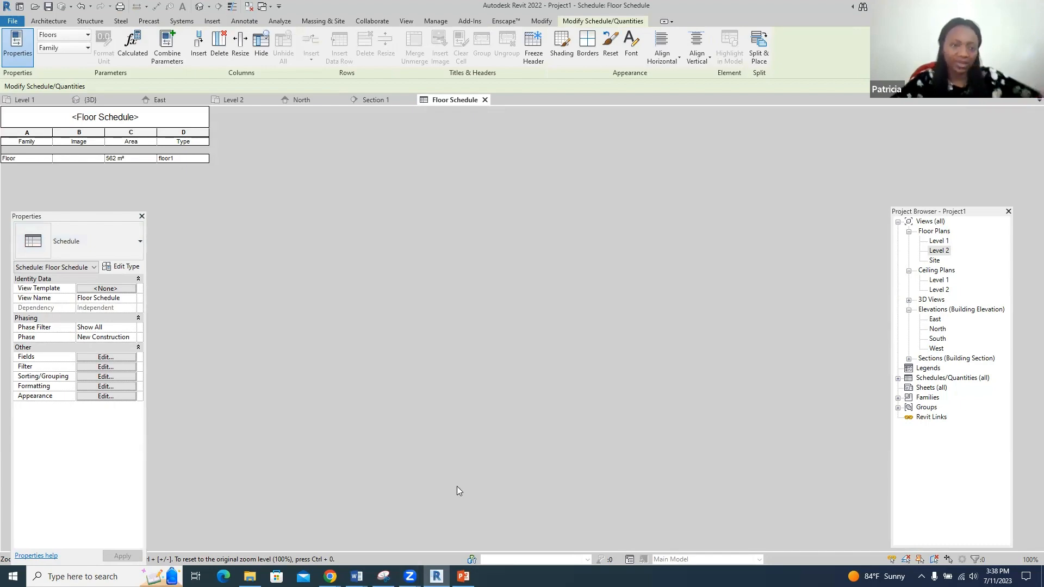
pyautogui.hotkey('alt', 'Tab')
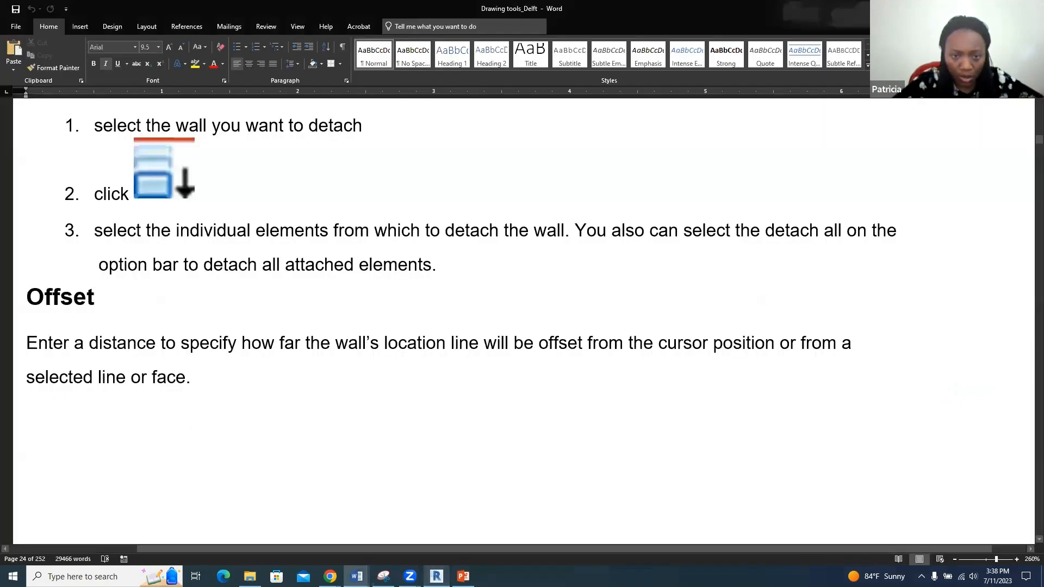
pyautogui.hotkey('alt', 'Tab')
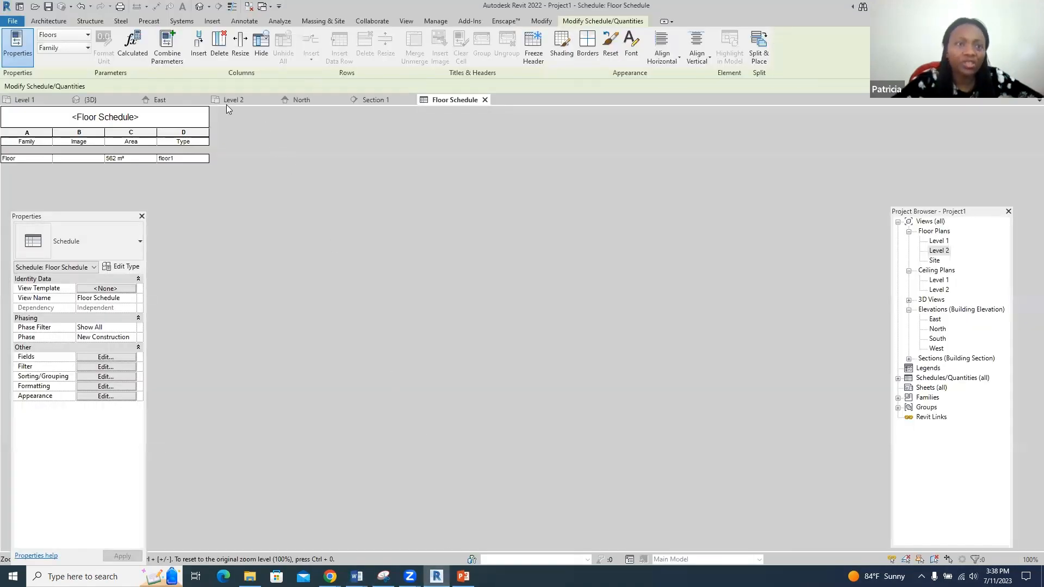
# - From the Level 1 plan, start a new family via File > New > Family
pyautogui.click(31, 95)
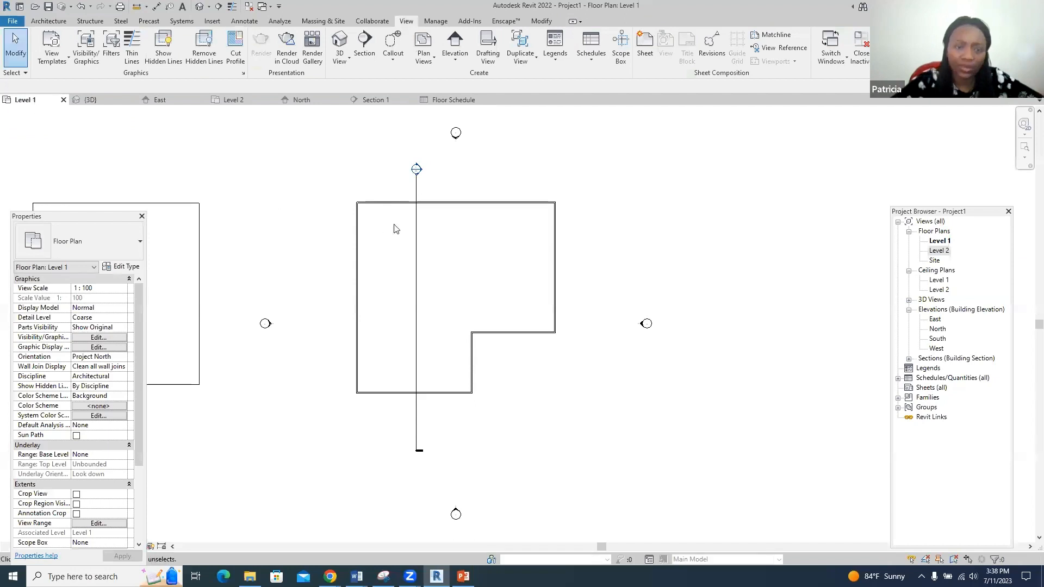
pyautogui.scroll(-1, 737, 297)
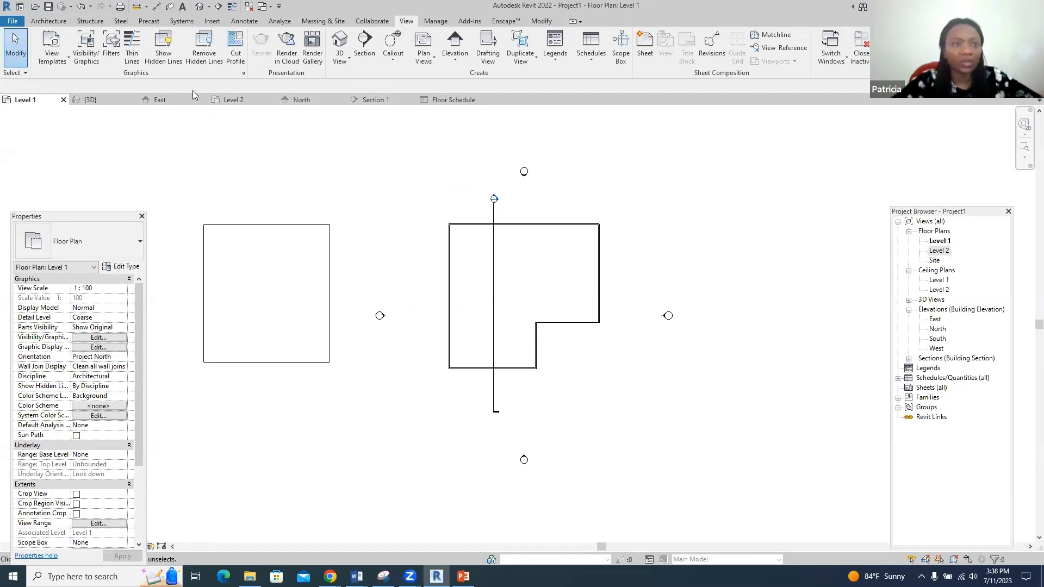
pyautogui.click(14, 22)
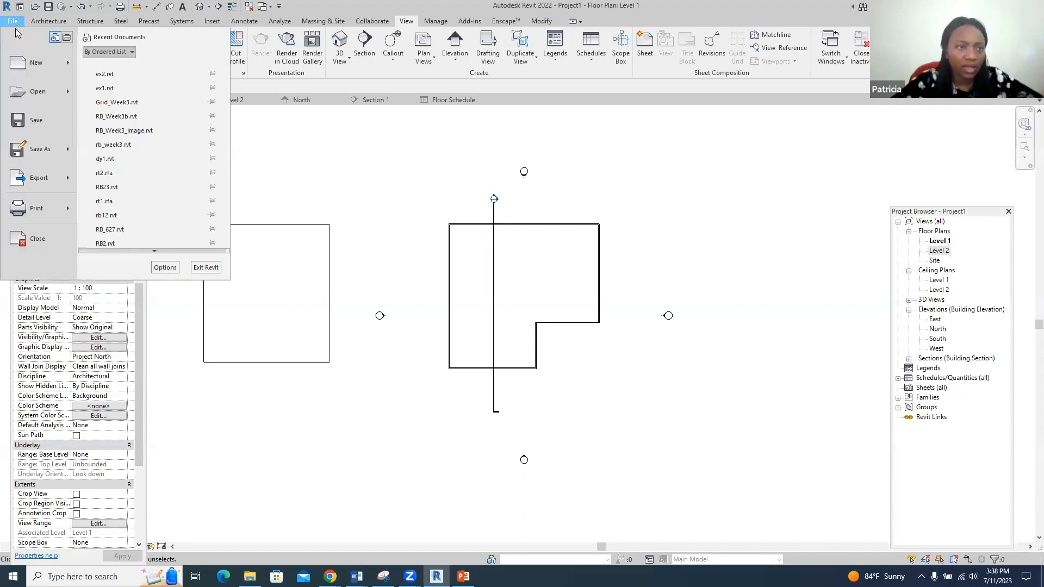
pyautogui.moveTo(38, 62)
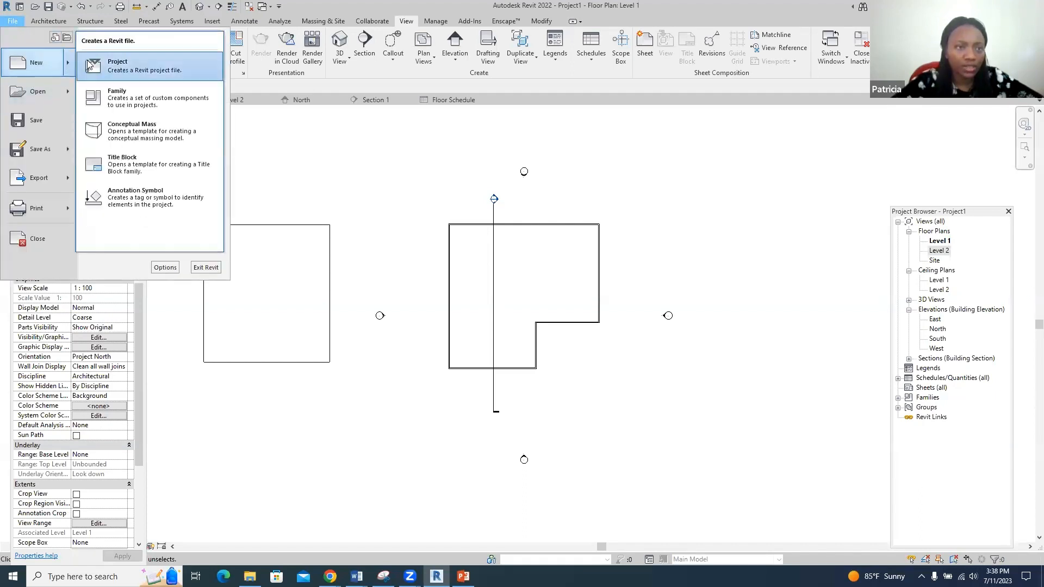
pyautogui.click(135, 93)
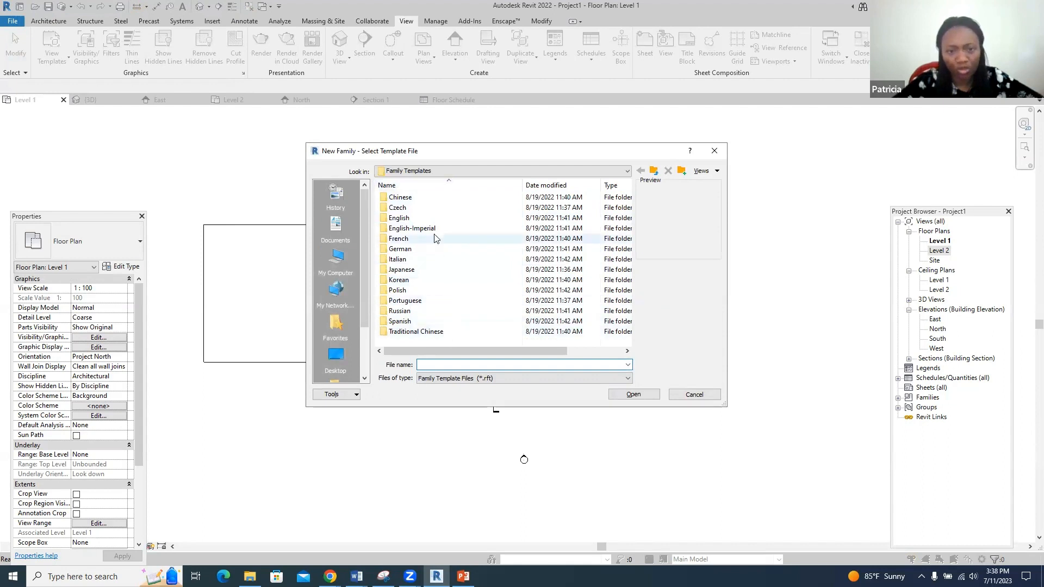
# - Open the English template folder and create the family from Metric Door.rft
pyautogui.click(405, 220)
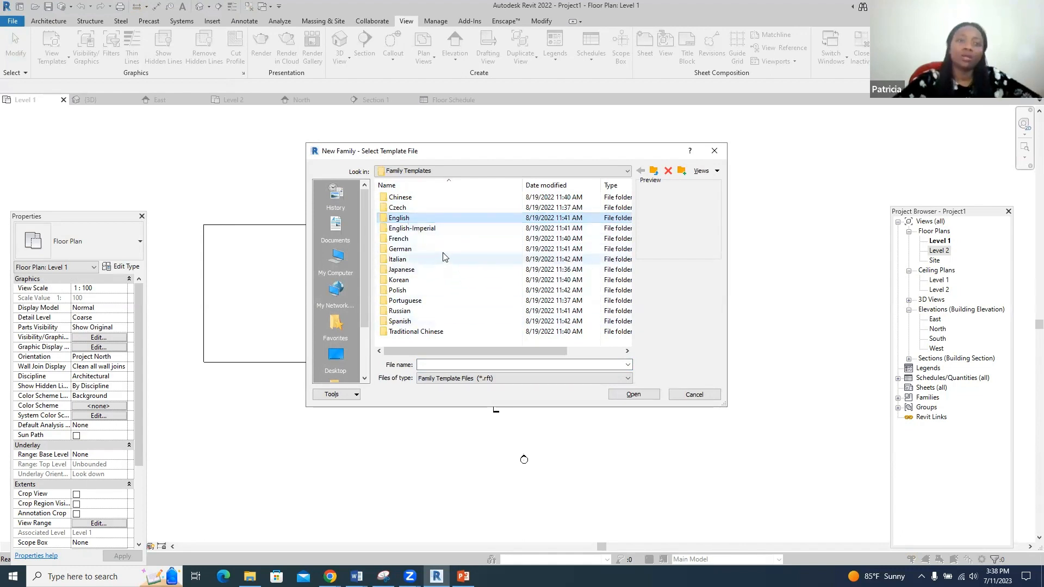
pyautogui.doubleClick(434, 220)
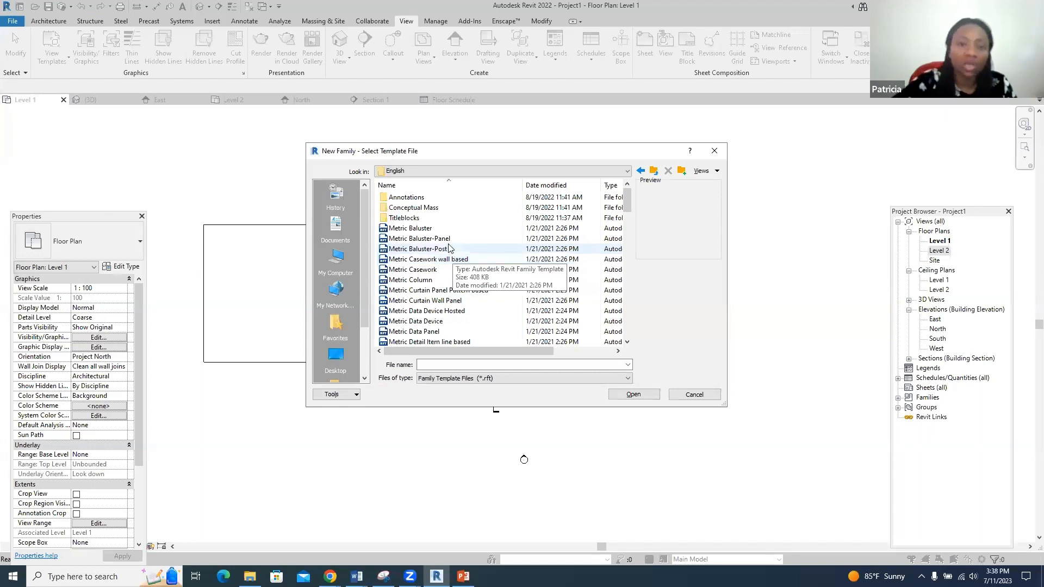
pyautogui.scroll(-1, 433, 269)
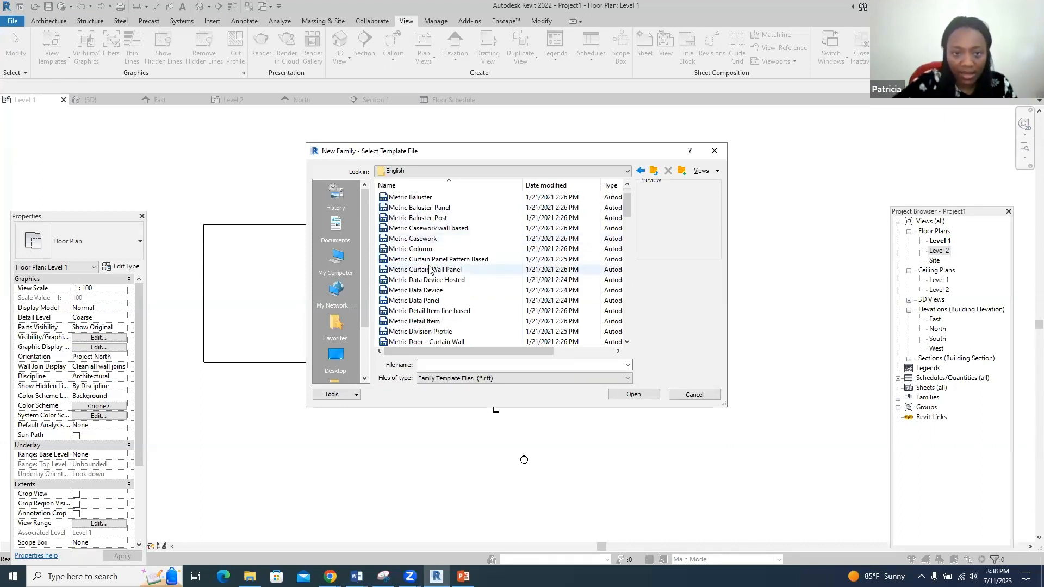
pyautogui.scroll(-2, 429, 293)
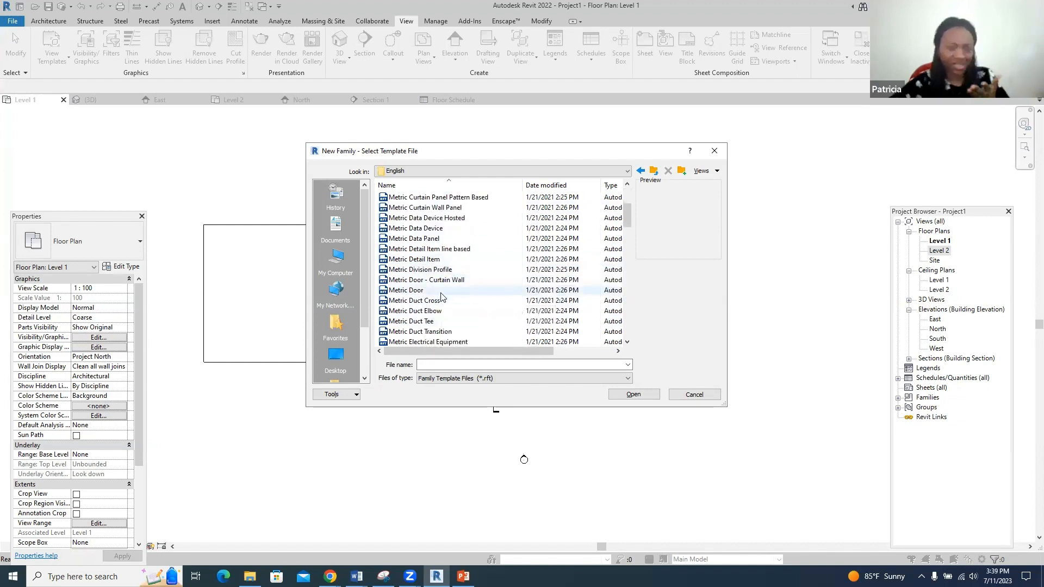
pyautogui.click(413, 291)
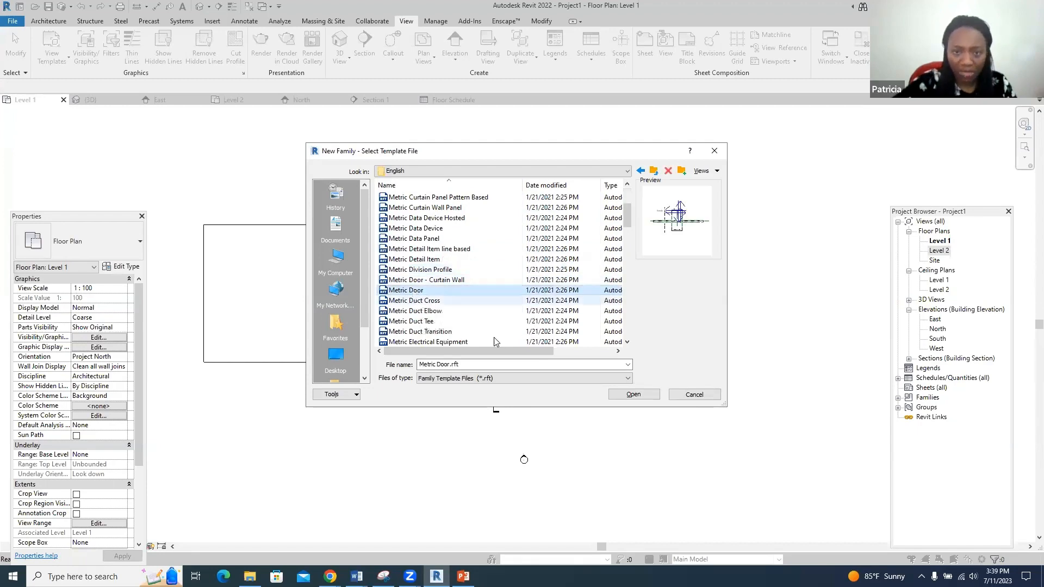
pyautogui.click(632, 396)
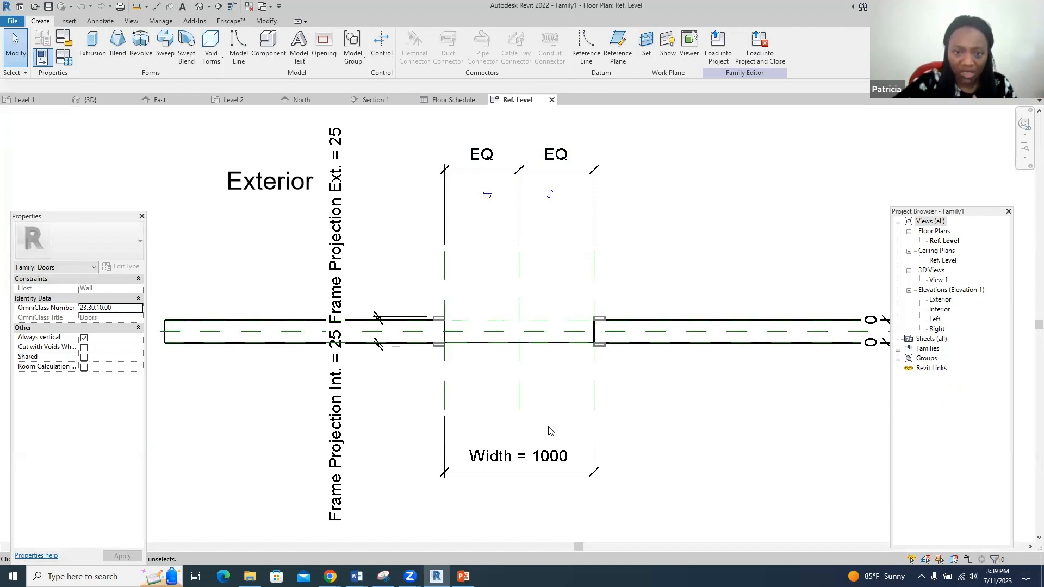
# - Change the door family's Width dimension value from 1000 to 900
pyautogui.click(548, 459)
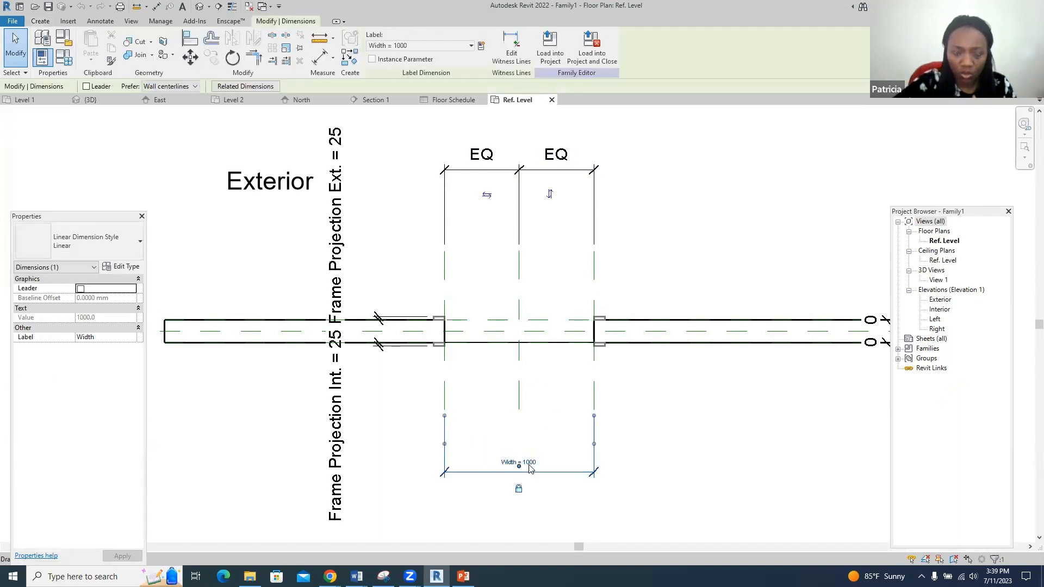
pyautogui.moveTo(525, 466); pyautogui.dragTo(535, 466)
pyautogui.click(536, 462)
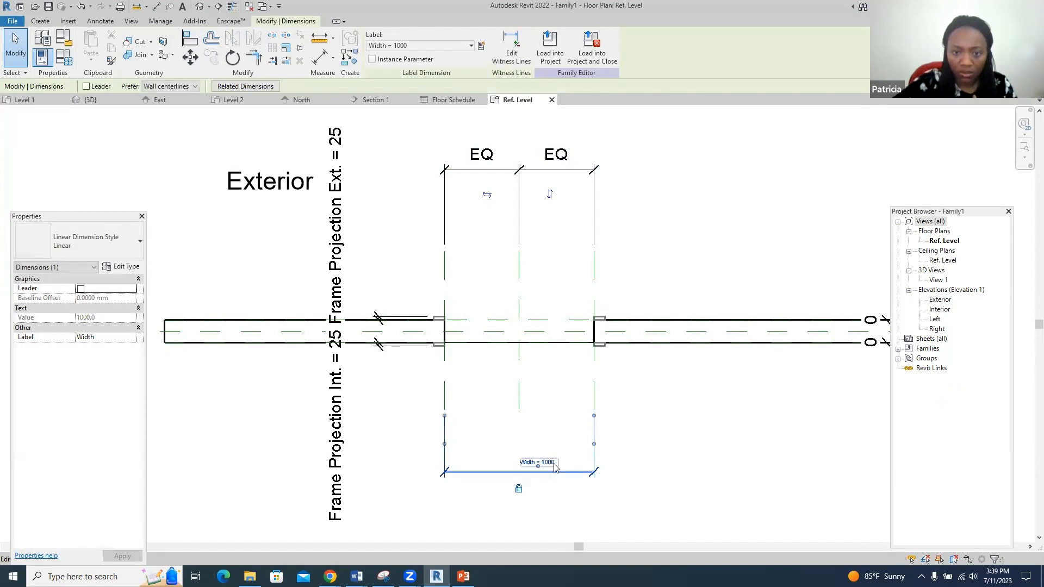
pyautogui.moveTo(556, 464); pyautogui.dragTo(509, 461)
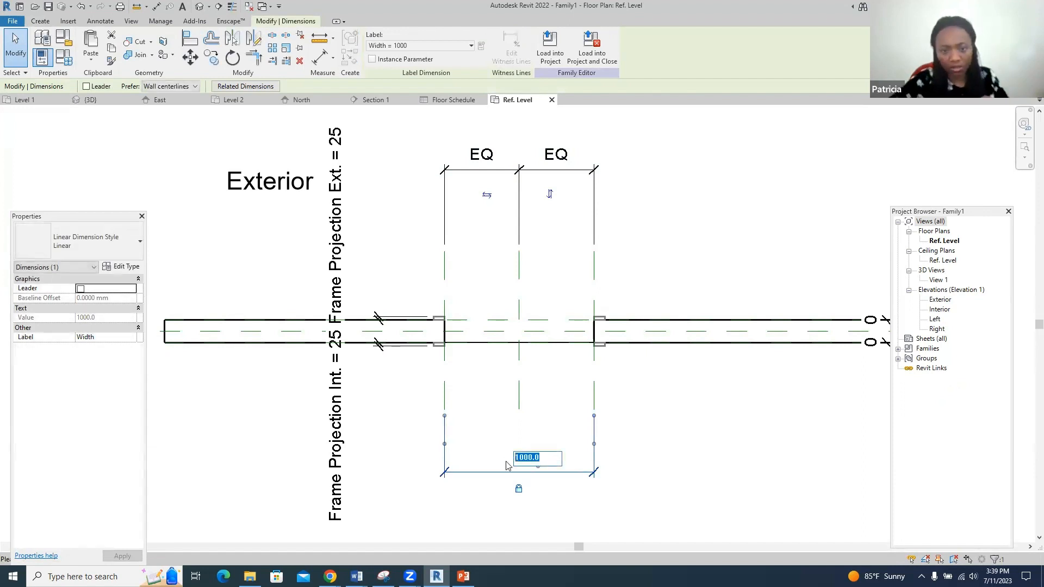
pyautogui.write('900')
pyautogui.press('Return')
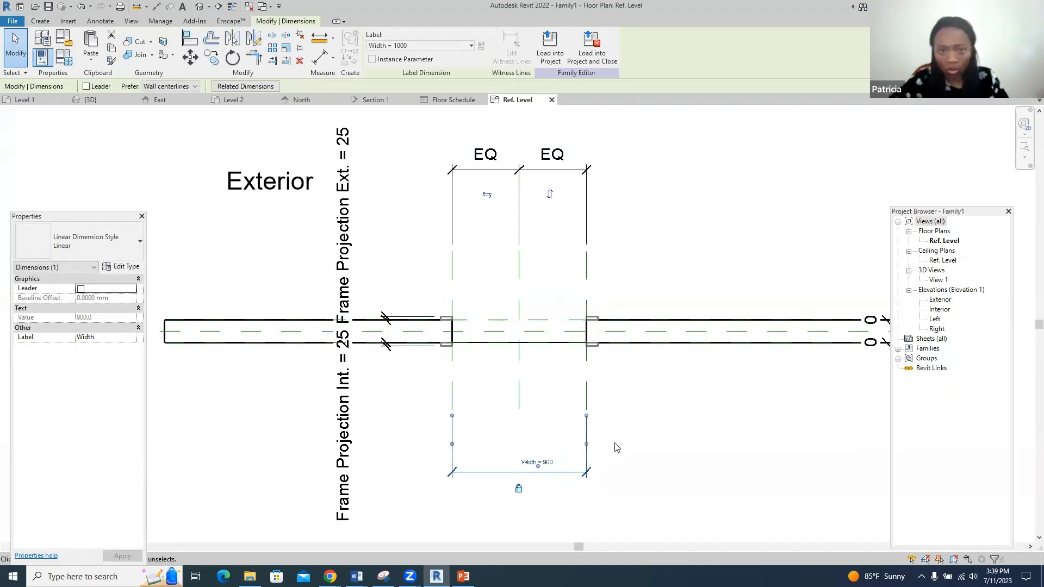
pyautogui.scroll(1, 582, 297)
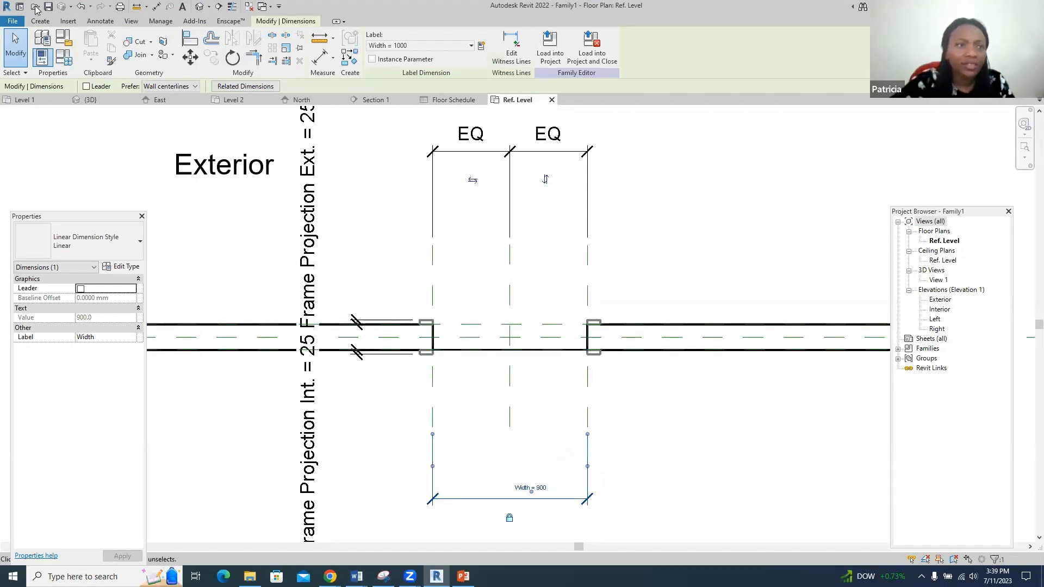
pyautogui.click(33, 24)
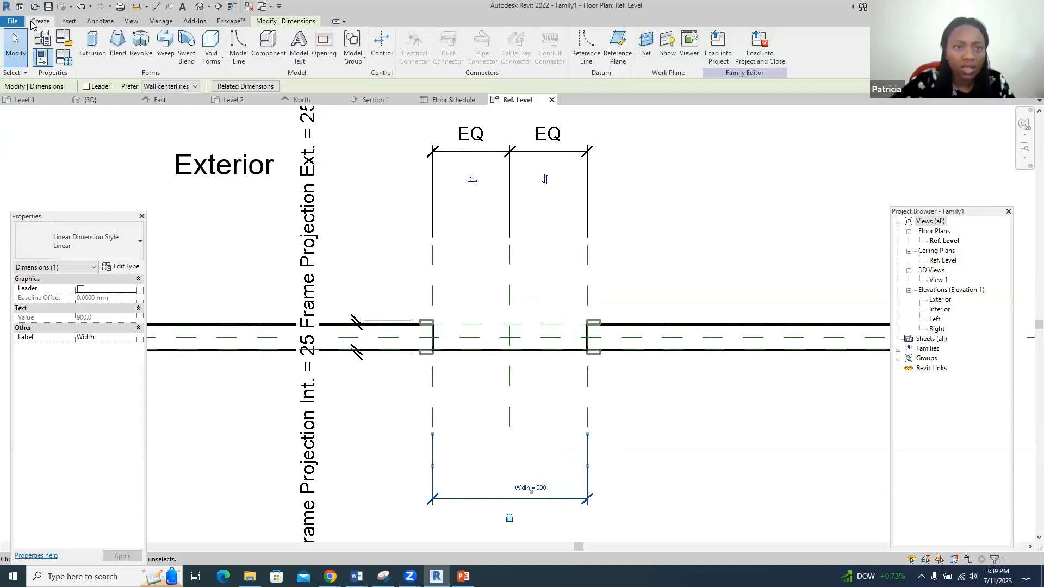
# - Sketch a rectangular extrusion outline spanning the 900-wide door opening
pyautogui.click(87, 46)
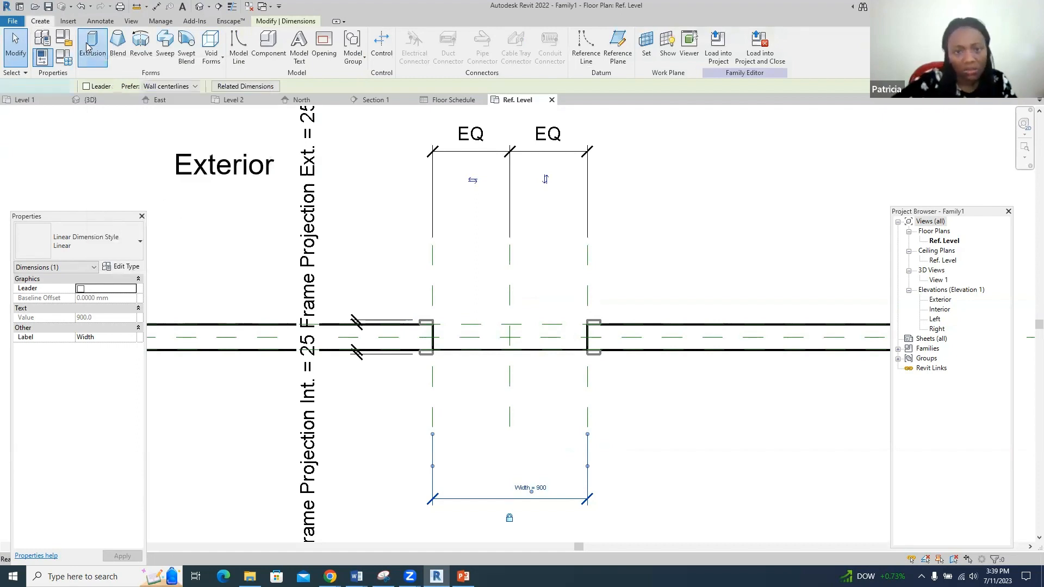
pyautogui.click(433, 324)
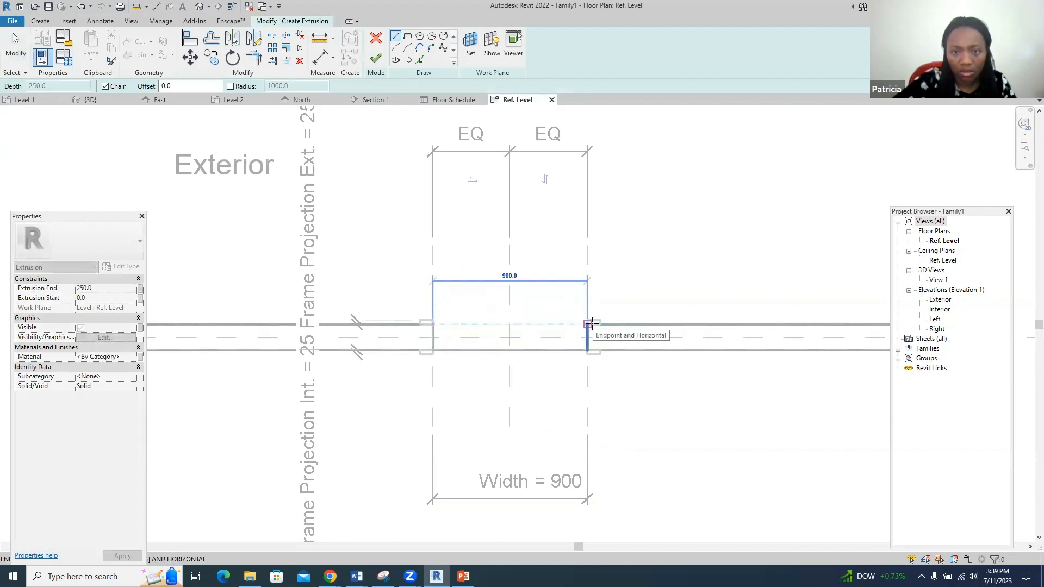
pyautogui.click(587, 324)
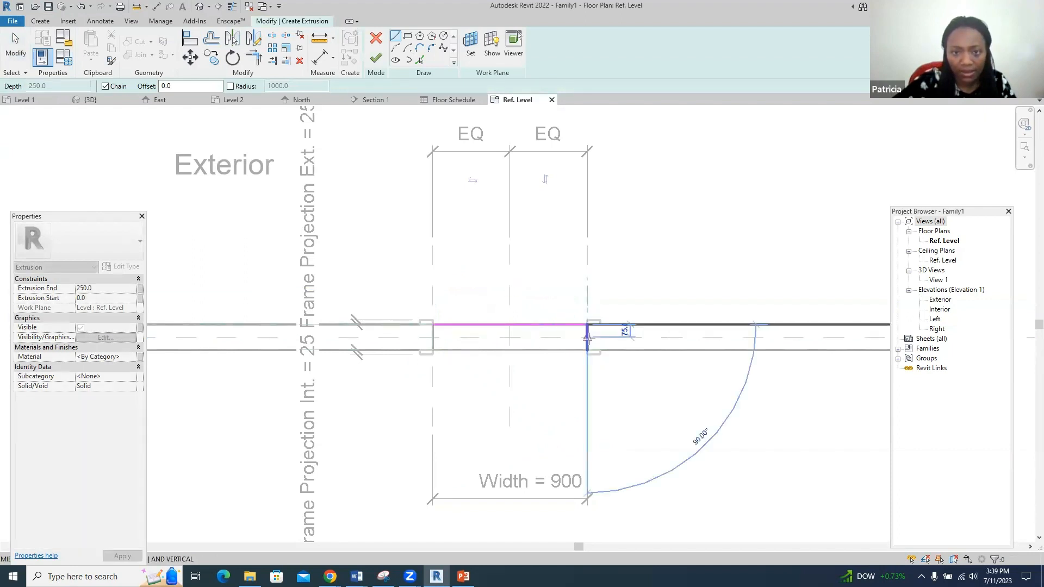
pyautogui.click(587, 338)
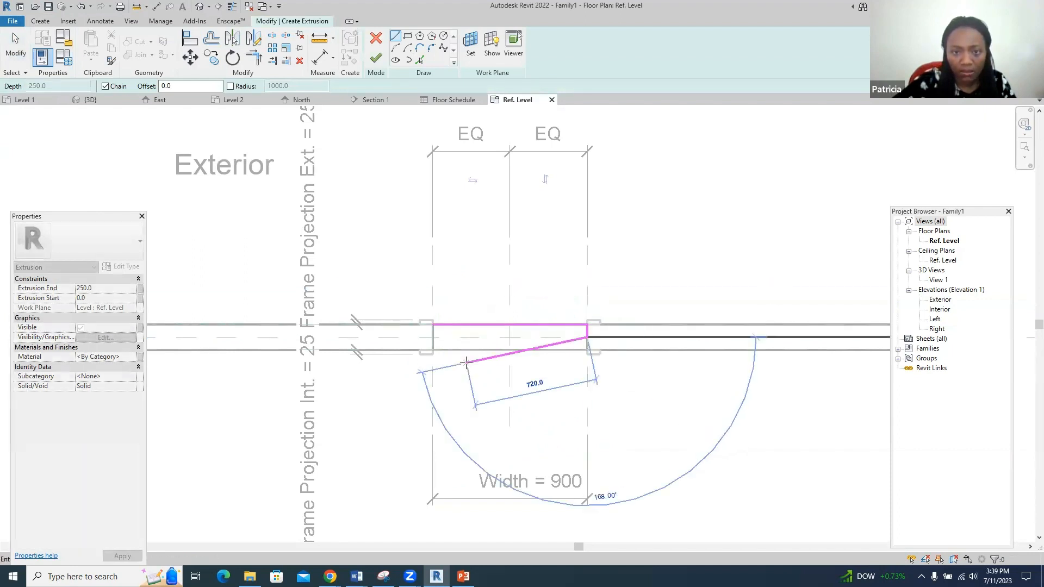
pyautogui.click(434, 338)
pyautogui.click(433, 324)
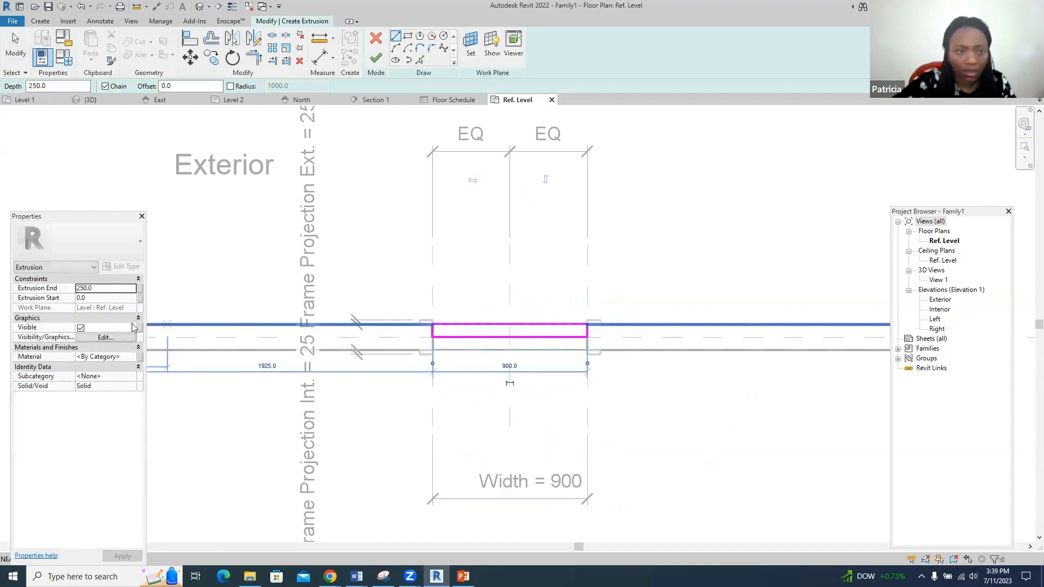
# - Set the extrusion end to 2100, finish the panel, and load the family into the project
pyautogui.moveTo(93, 289); pyautogui.dragTo(42, 278)
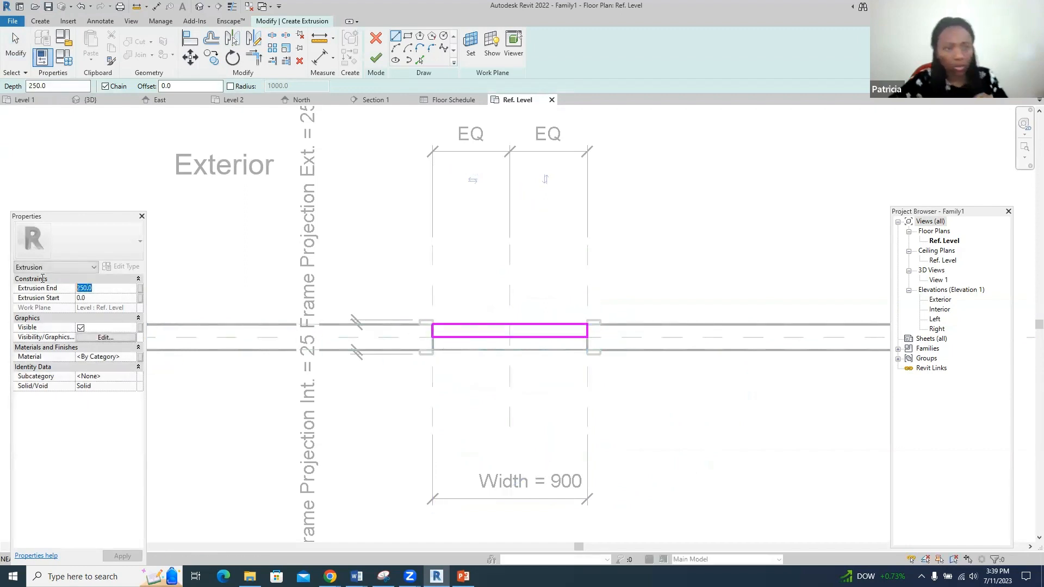
pyautogui.write('210')
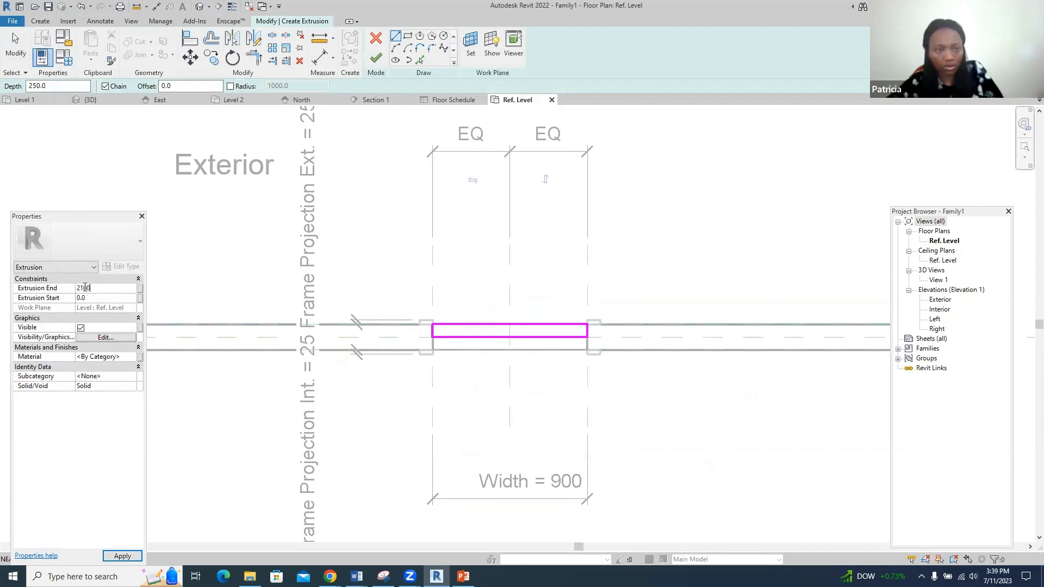
pyautogui.click(382, 59)
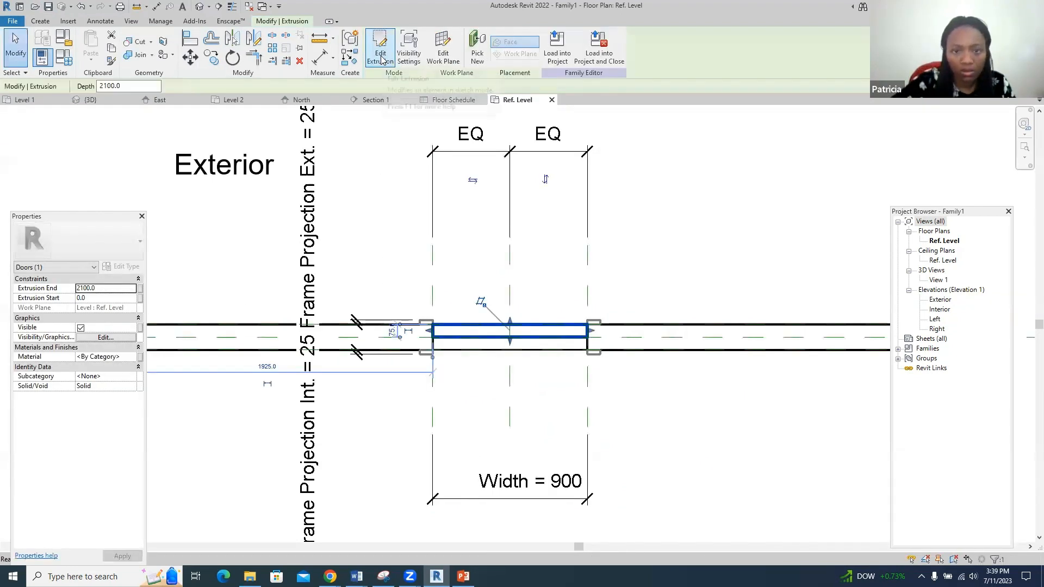
pyautogui.click(560, 49)
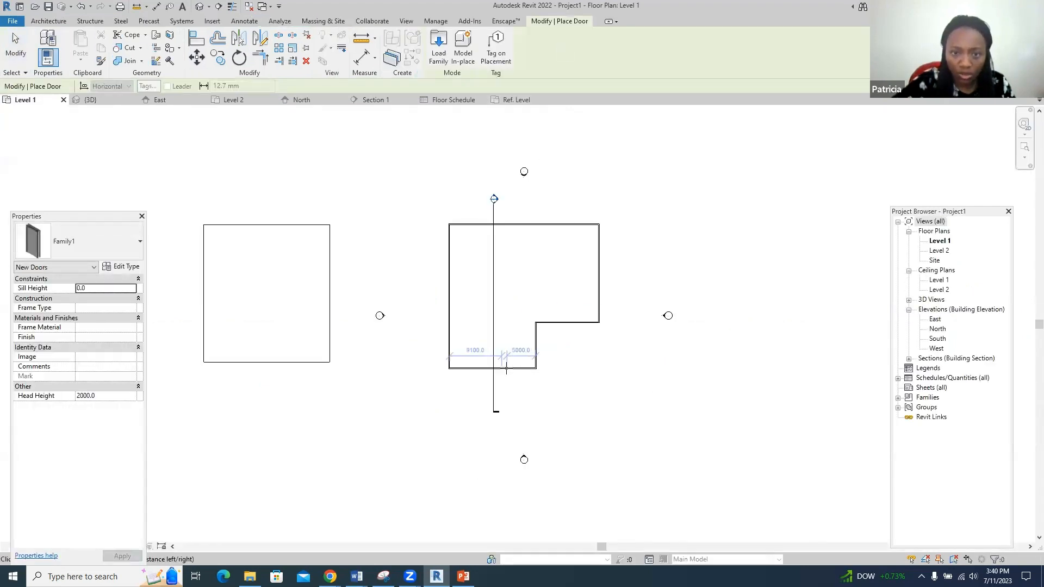
# - Place the New Doors door in the Level 1 bottom wall and switch to the {3D} view
pyautogui.click(506, 368)
pyautogui.scroll(5, 530, 372)
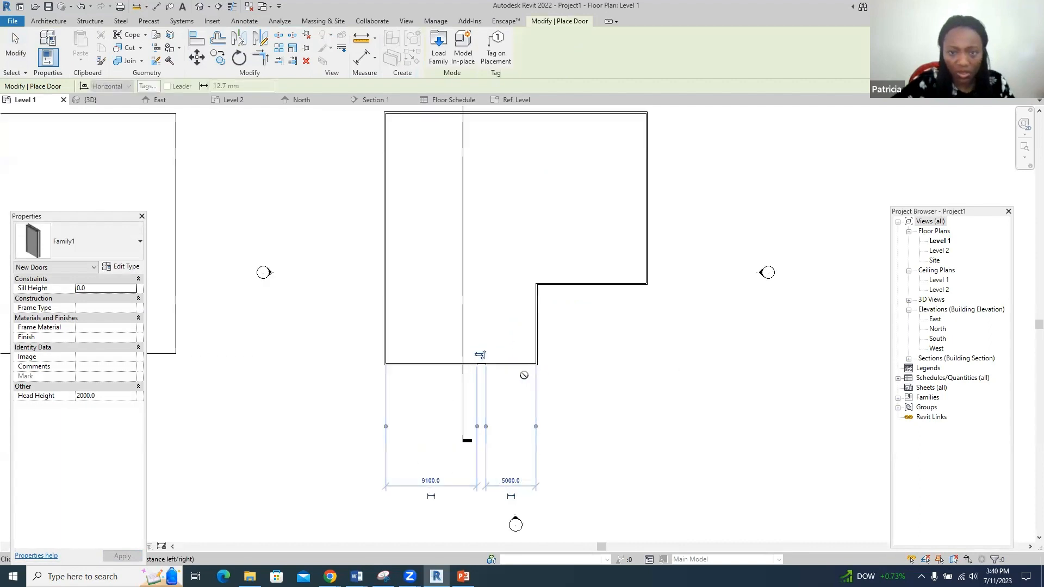
pyautogui.scroll(1, 488, 373)
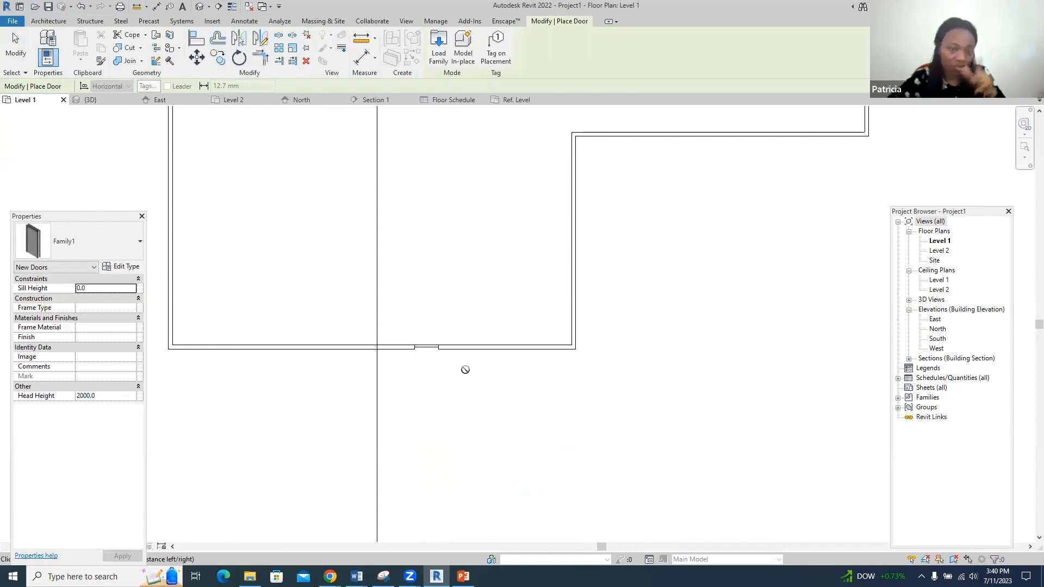
pyautogui.click(89, 100)
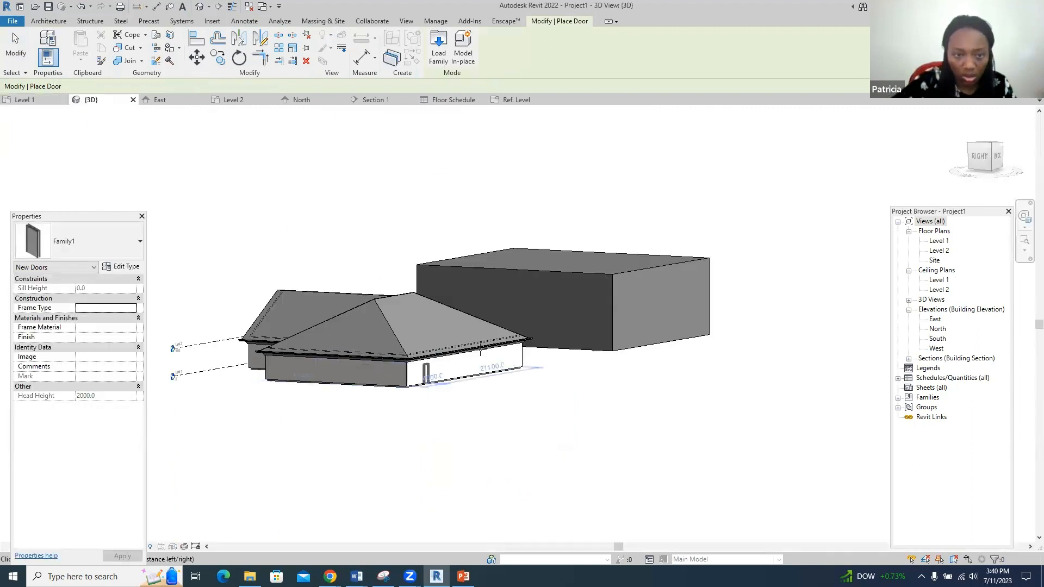
# - Orbit and zoom in 3D to inspect the new door in the front wall, then return to Level 1
pyautogui.click(1025, 216)
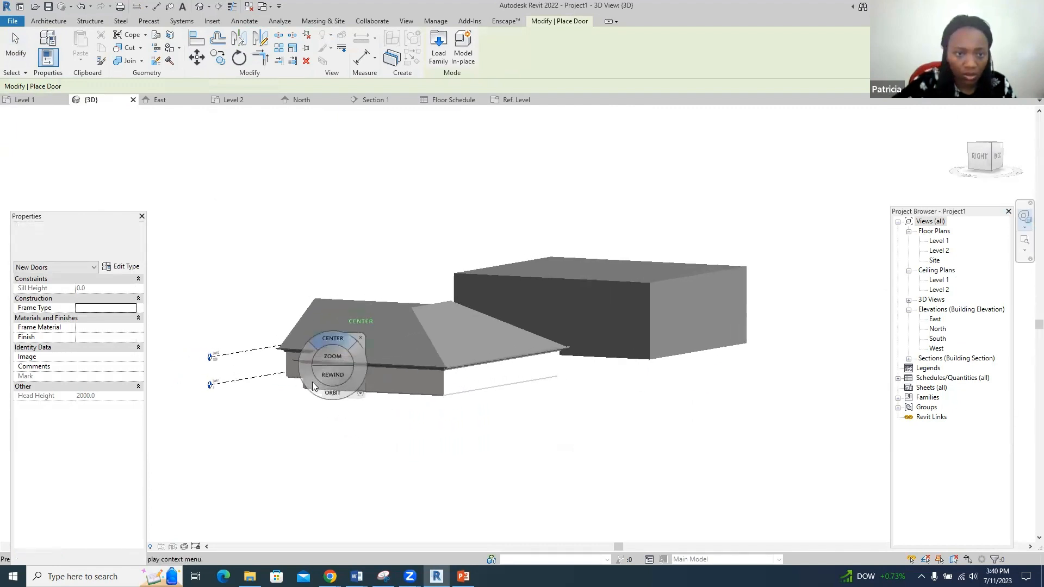
pyautogui.moveTo(312, 382)
pyautogui.mouseDown()
pyautogui.moveTo(426, 405)
pyautogui.moveTo(599, 375)
pyautogui.moveTo(280, 408)
pyautogui.mouseUp()
pyautogui.scroll(6, 349, 336)
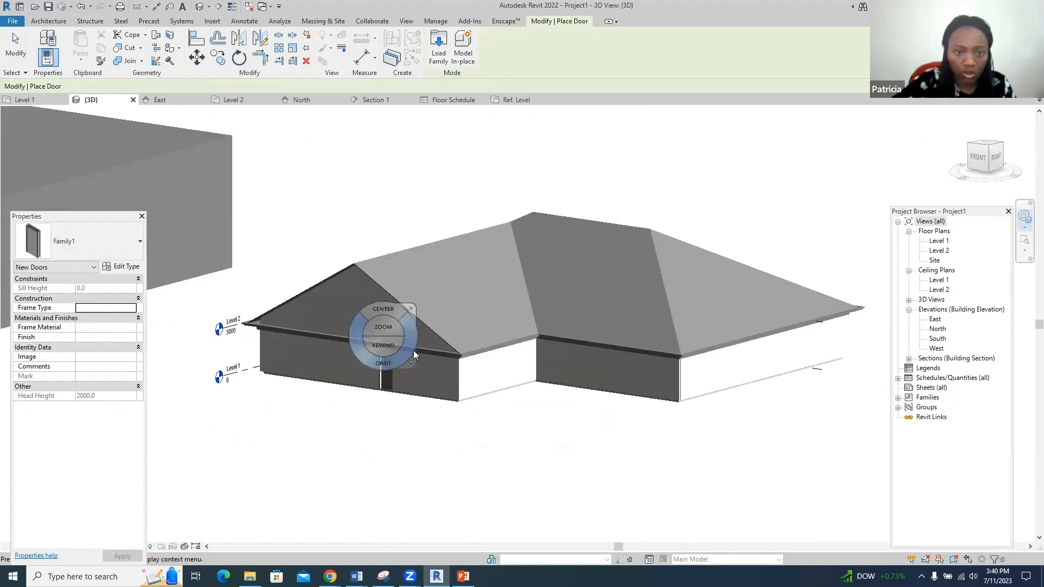
pyautogui.press('Escape')
pyautogui.press('Escape')
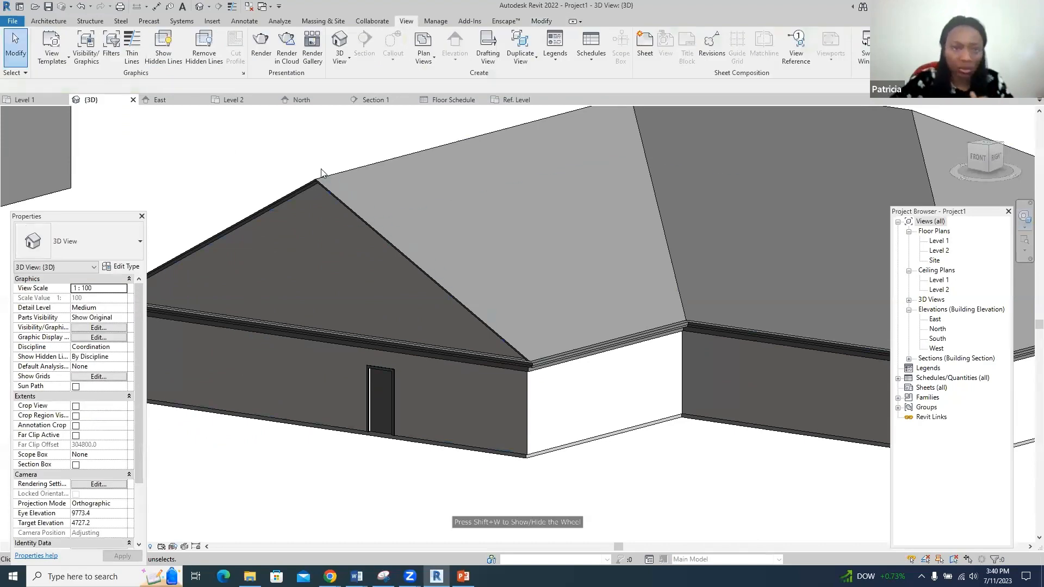
pyautogui.click(26, 99)
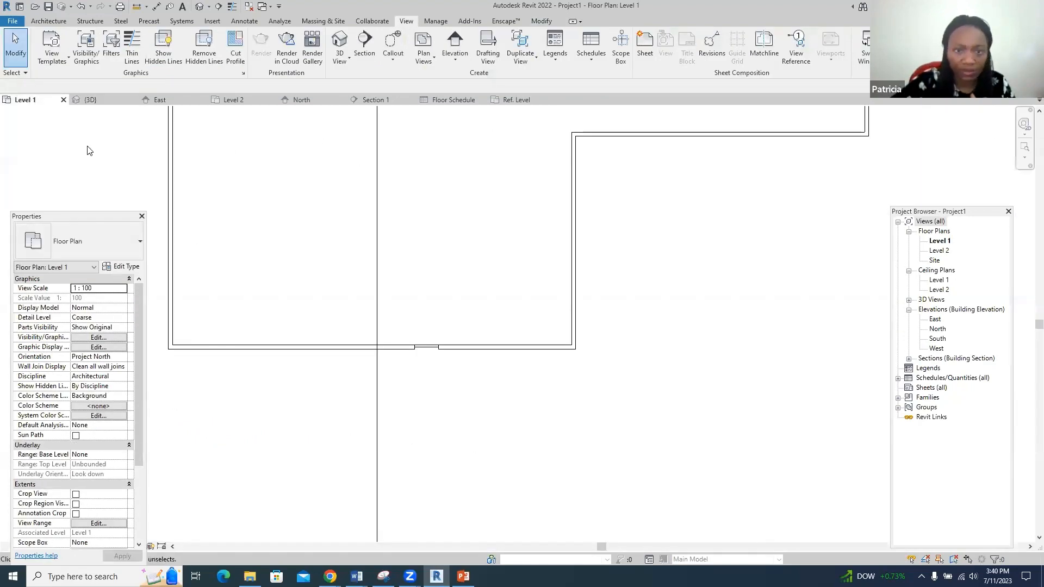
# - Place an M_Single-Flush 0762 x 2134mm door in the Level 1 bottom wall, left of the custom door
pyautogui.click(45, 21)
pyautogui.click(64, 45)
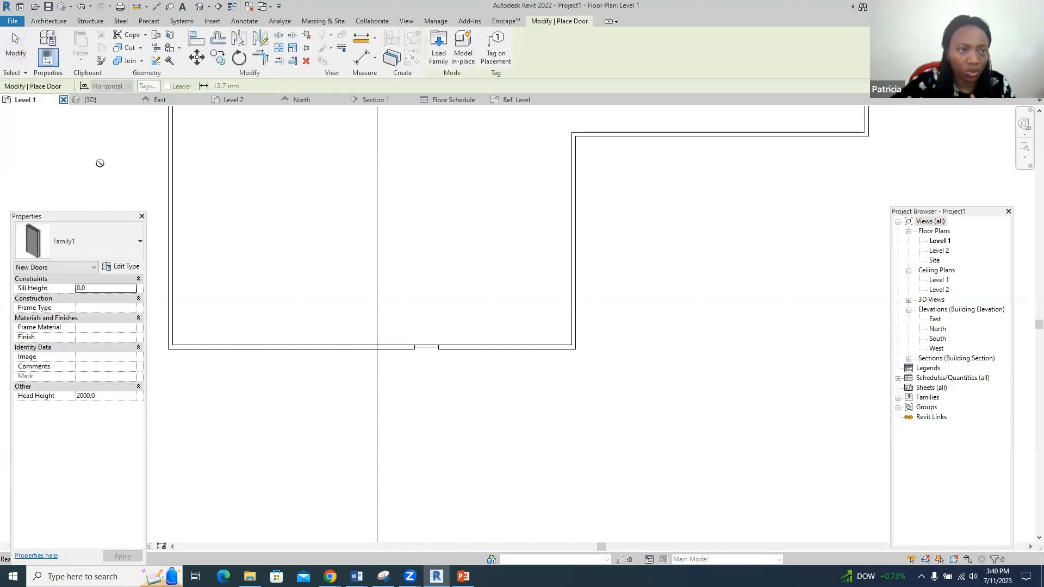
pyautogui.click(137, 245)
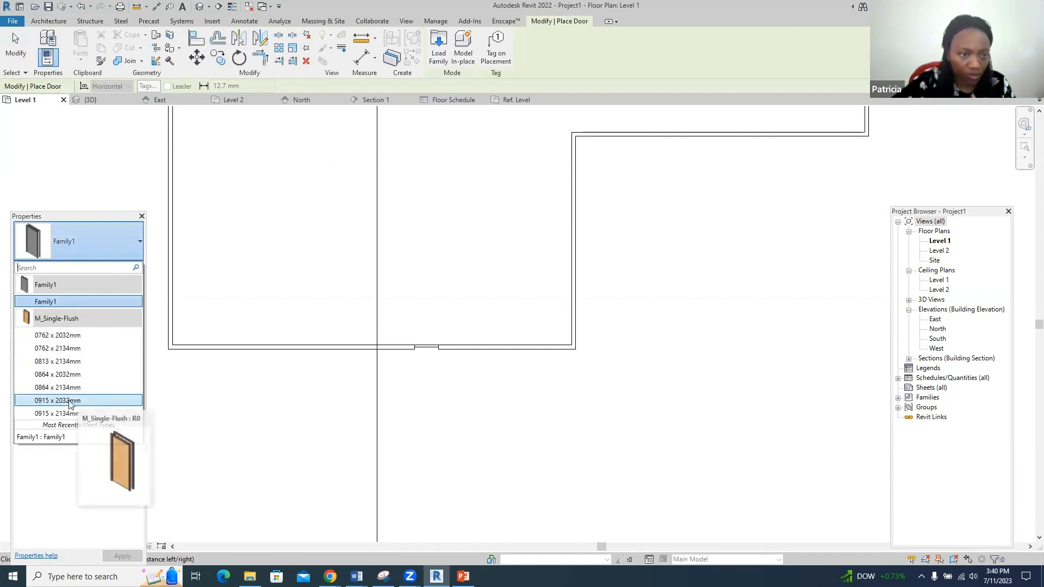
pyautogui.click(57, 347)
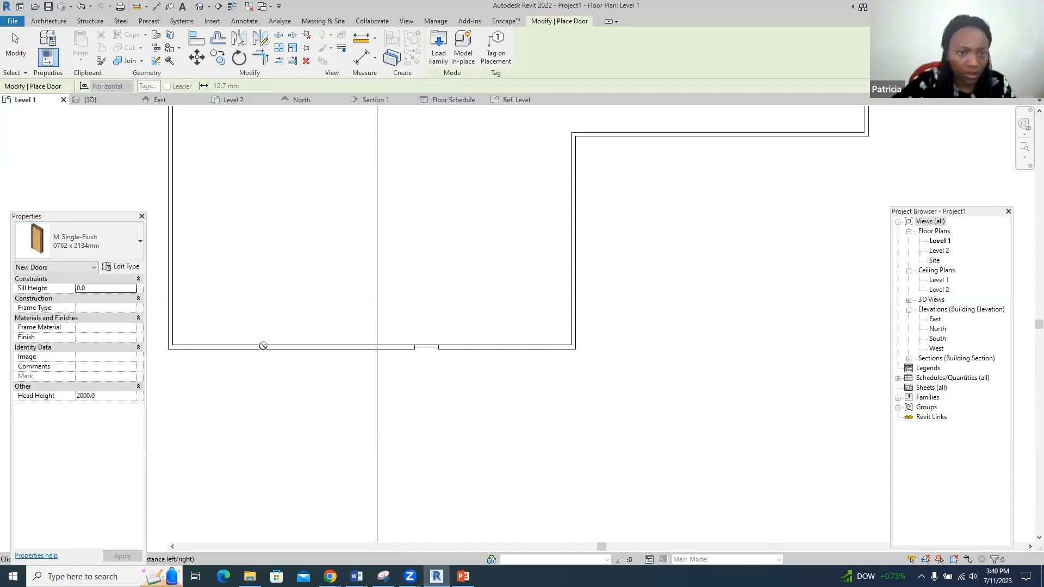
pyautogui.click(346, 346)
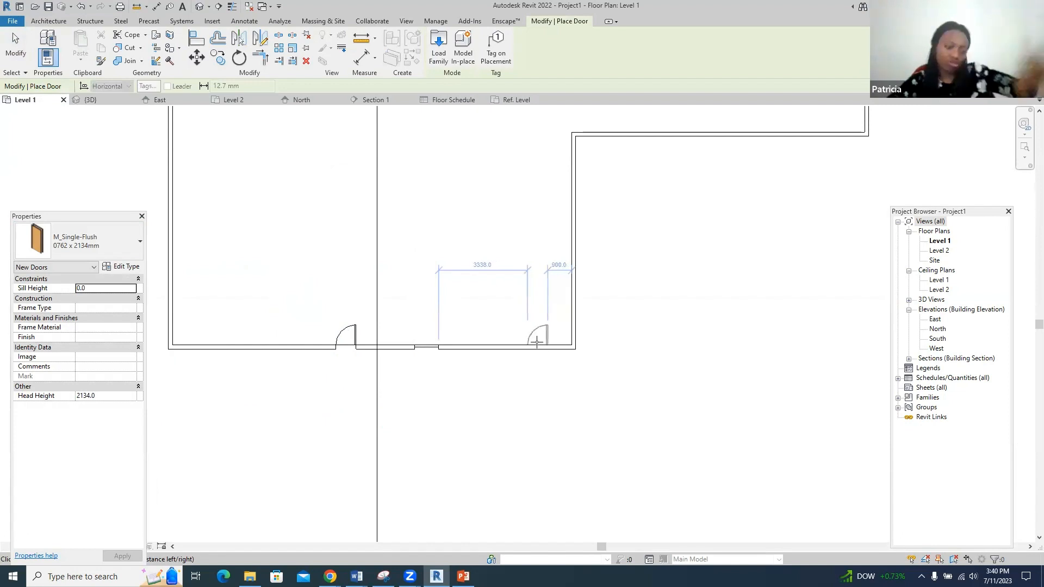
pyautogui.press('Escape')
pyautogui.press('Escape')
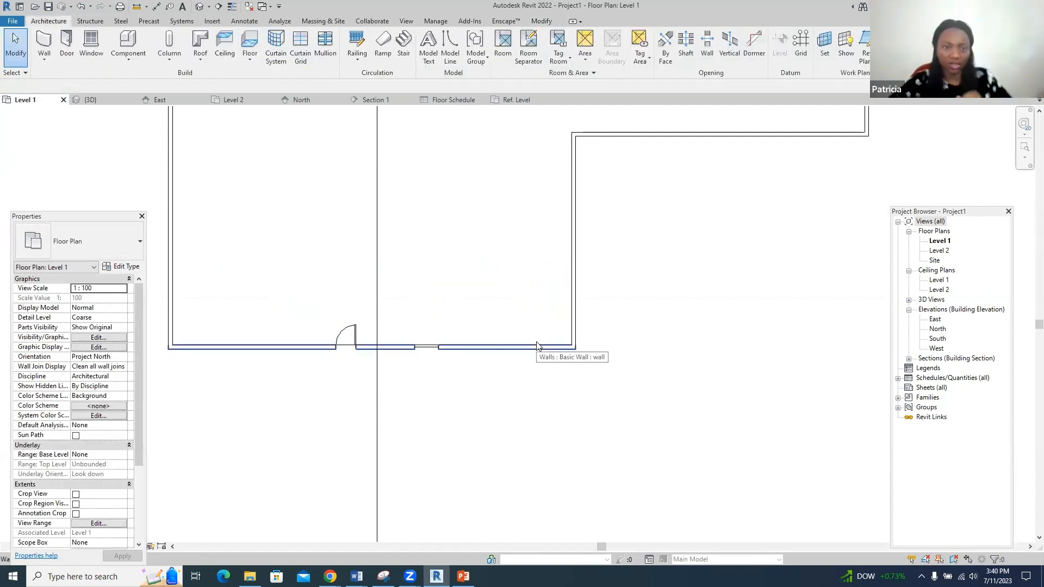
# - Place an M_Fixed 0406 x 0610mm window in the bottom wall left of the new door
pyautogui.click(93, 44)
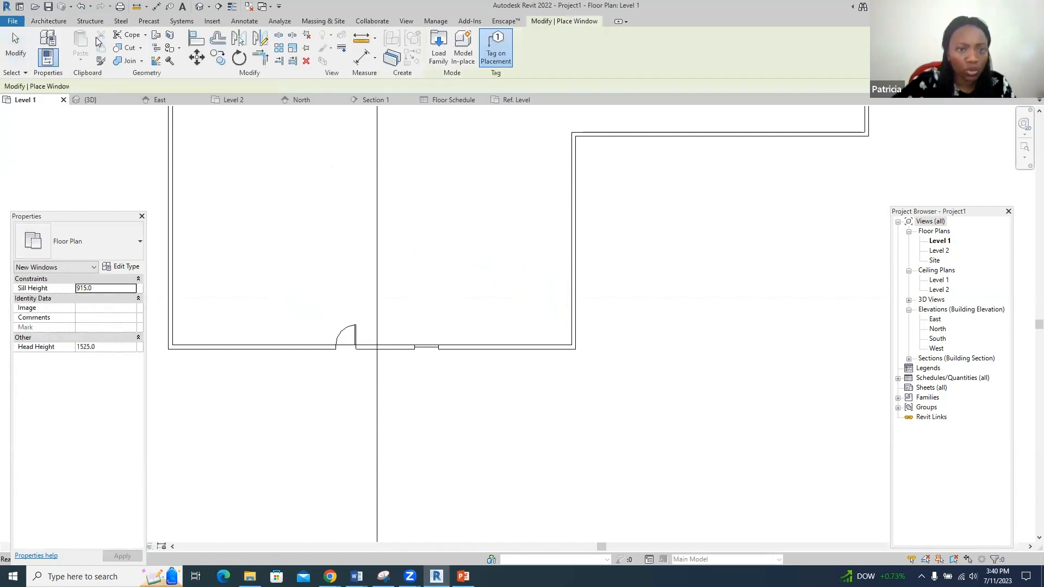
pyautogui.click(248, 347)
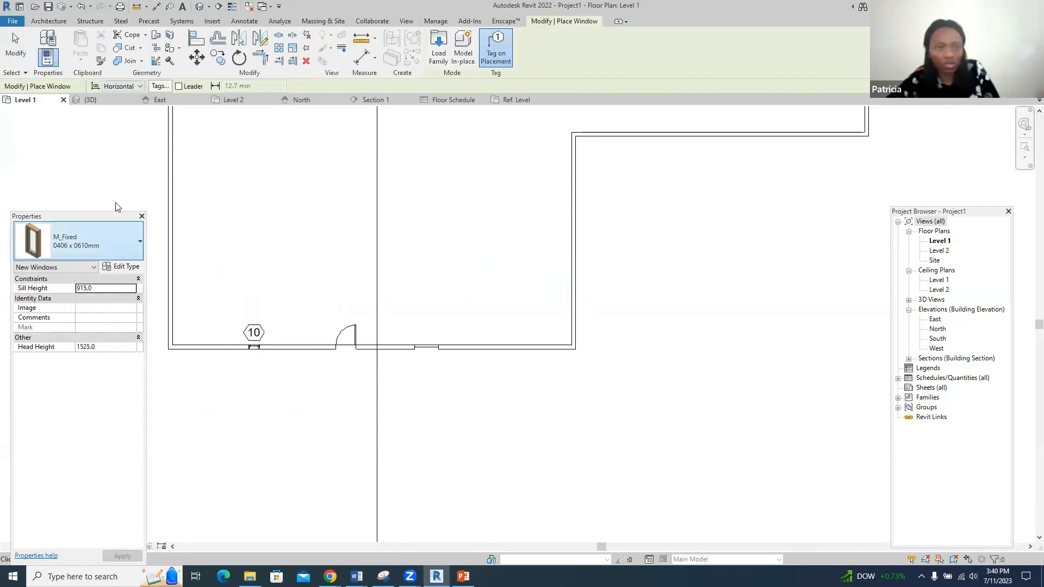
pyautogui.press('Escape')
pyautogui.press('Escape')
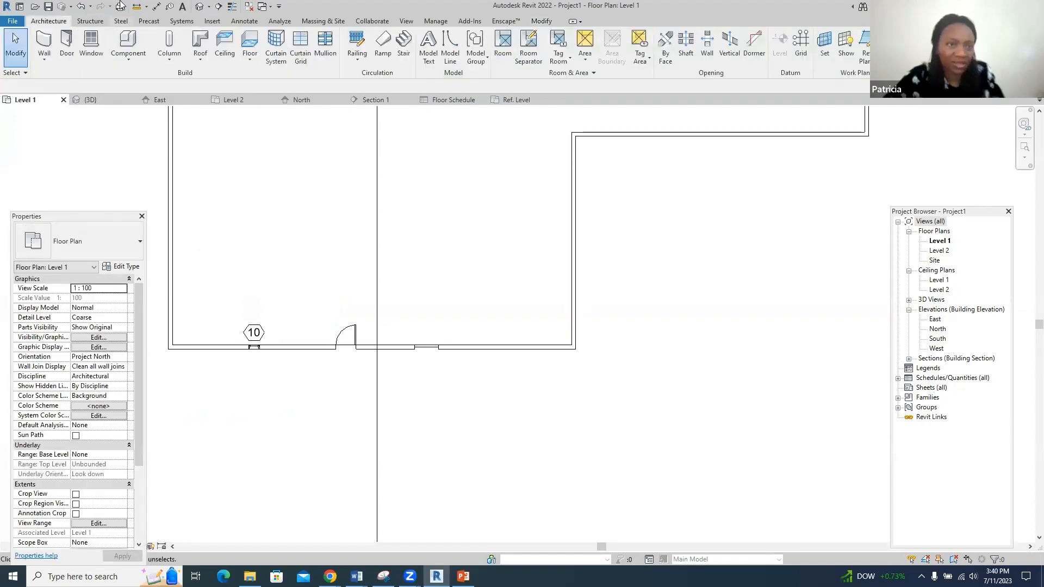
# - Restart the window tool and review the window type list, keeping M_Fixed 0406 x 0610mm at 915.0 sill
pyautogui.click(91, 43)
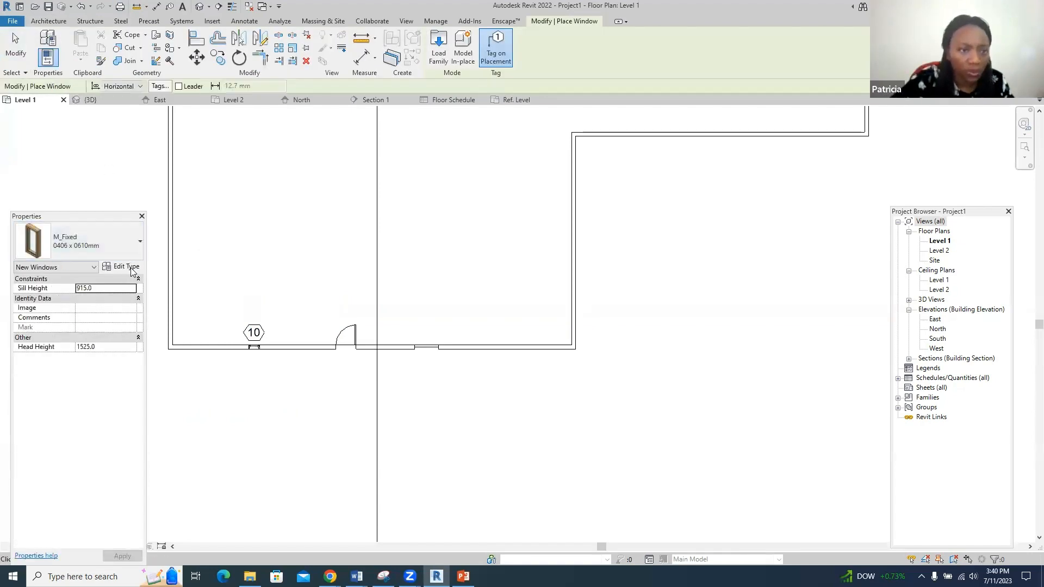
pyautogui.click(141, 242)
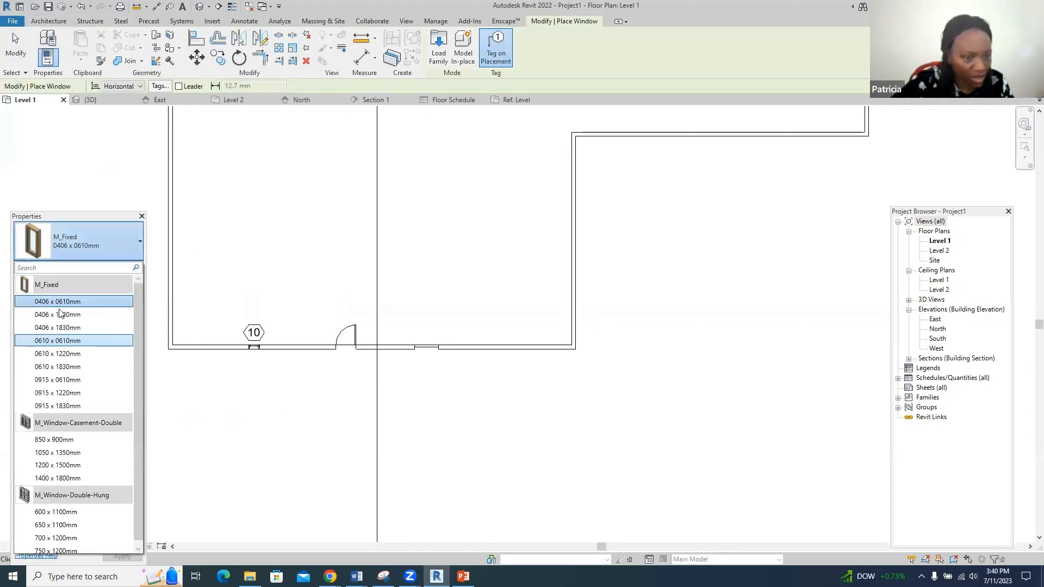
pyautogui.moveTo(84, 216); pyautogui.dragTo(79, 158)
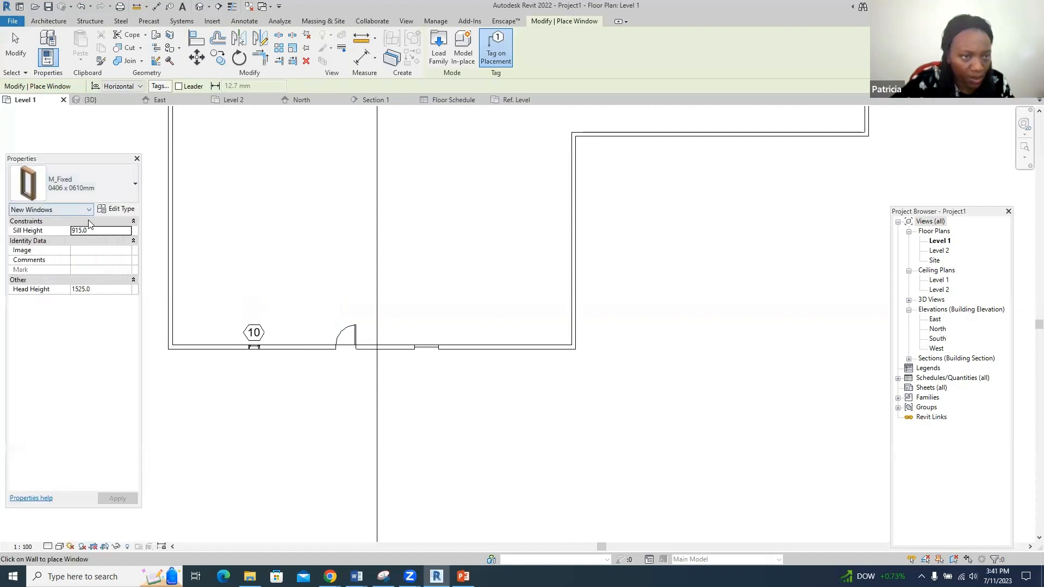
pyautogui.click(129, 190)
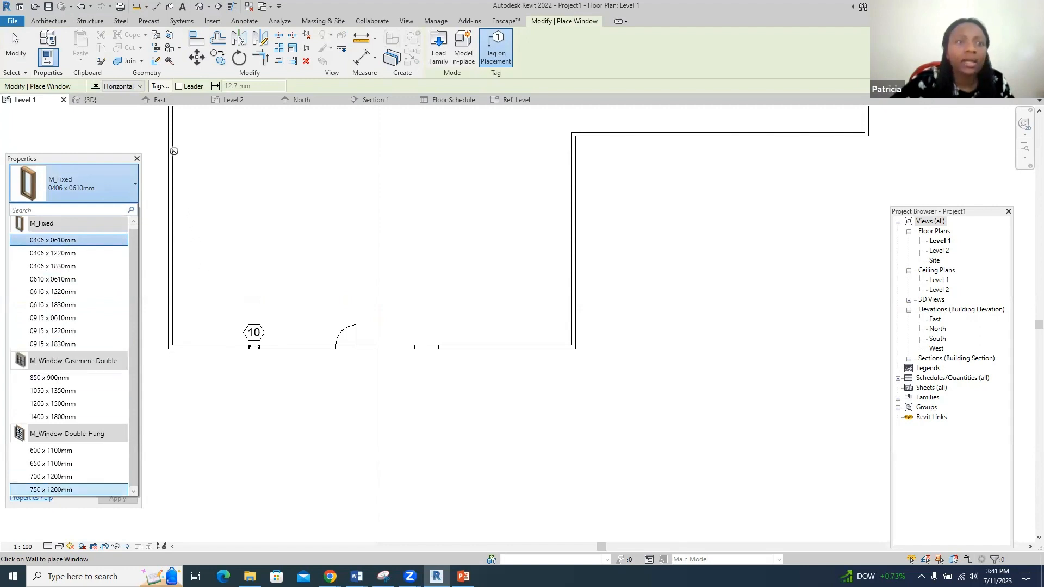
pyautogui.click(150, 146)
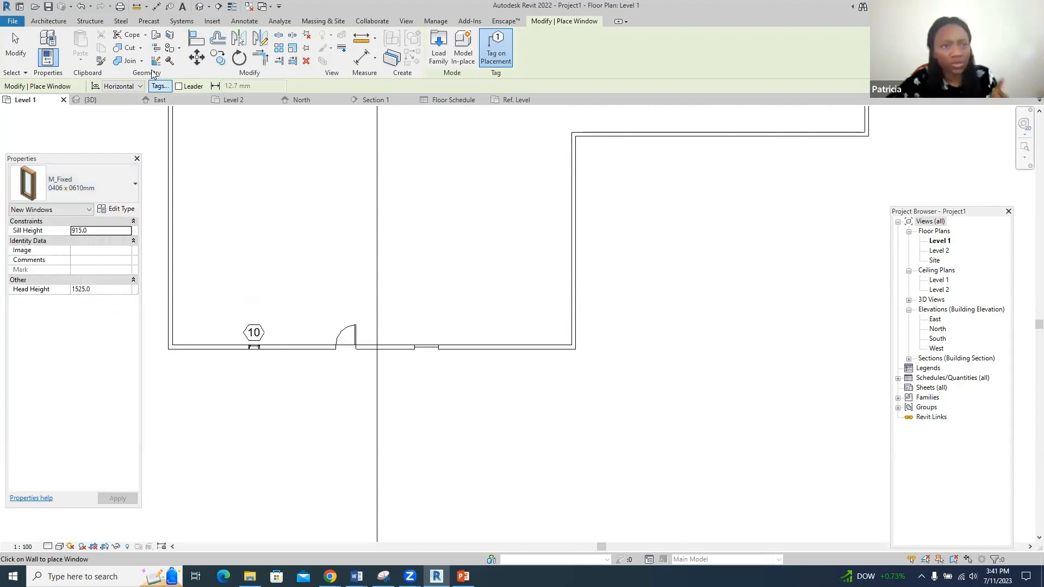
pyautogui.click(219, 21)
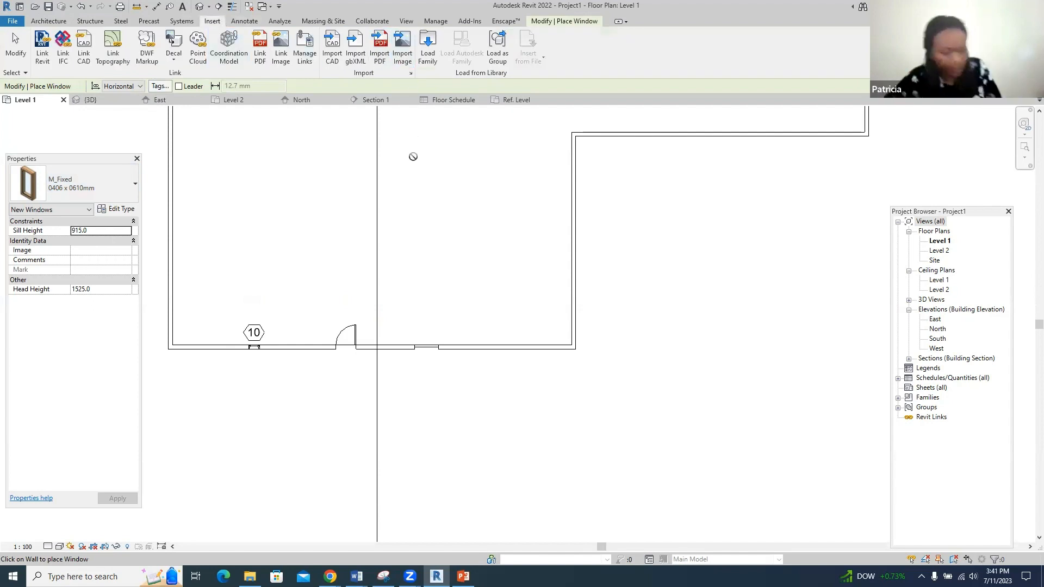
# - Load the Skylight-Pyramid family from the Autodesk online library's Windows category
pyautogui.press('Escape')
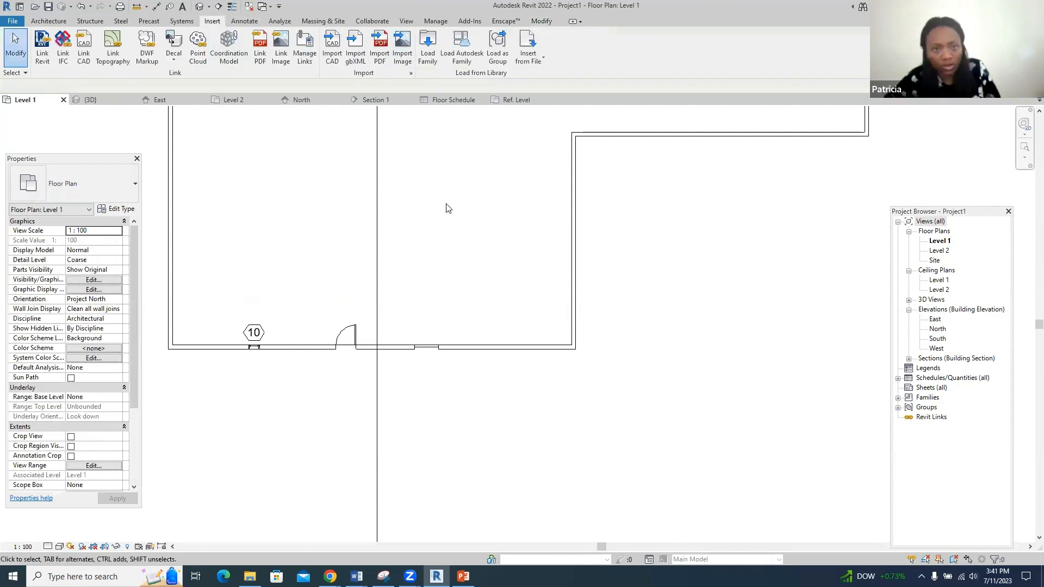
pyautogui.click(466, 54)
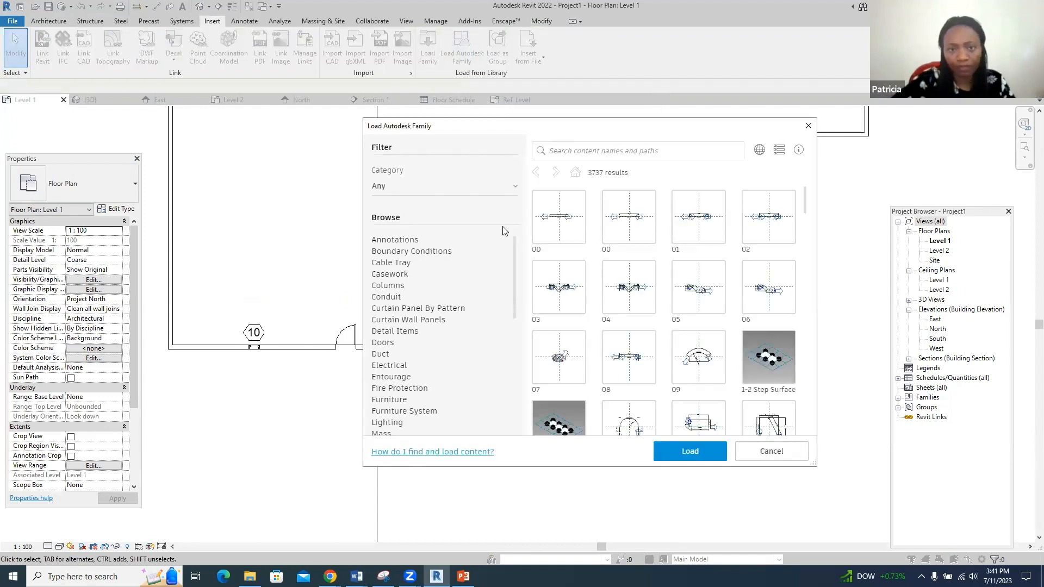
pyautogui.scroll(-3, 471, 294)
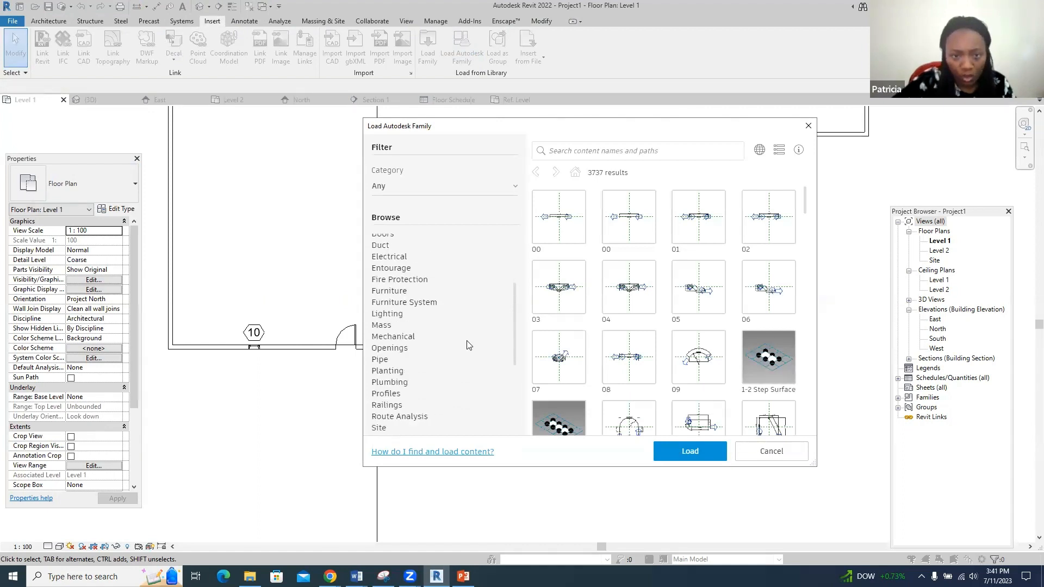
pyautogui.scroll(-4, 468, 344)
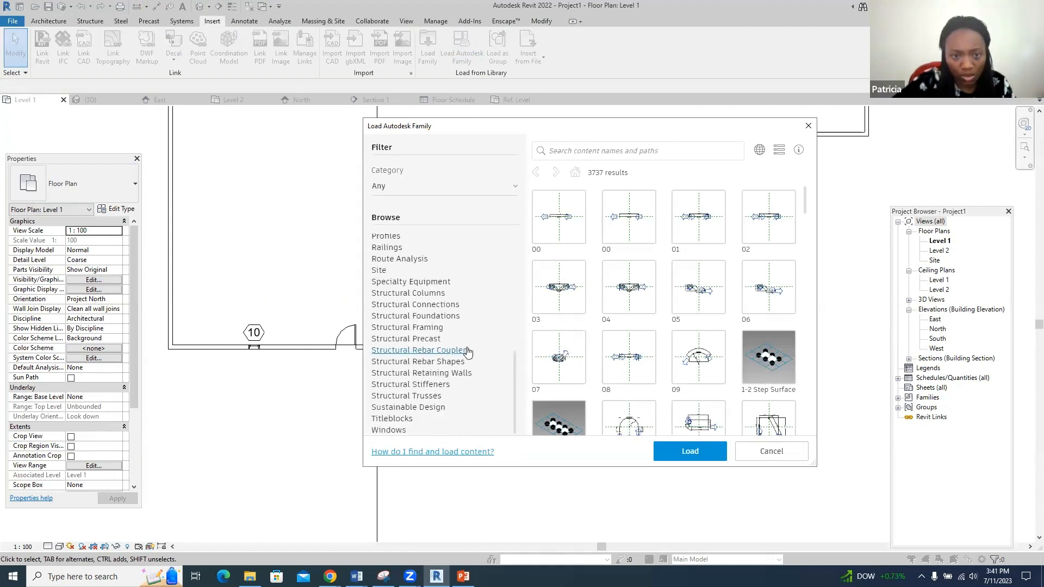
pyautogui.click(389, 430)
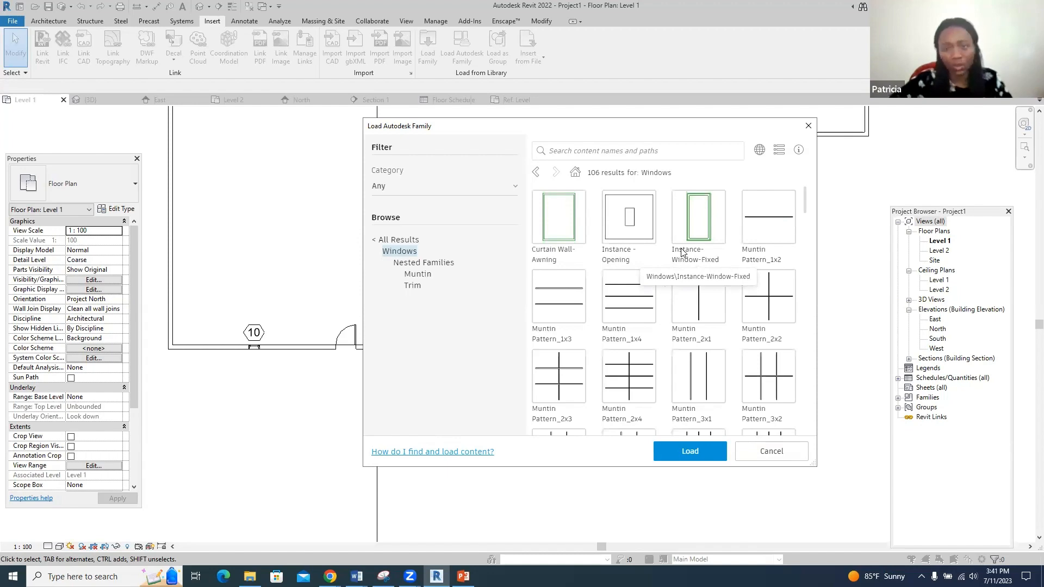
pyautogui.scroll(-3, 682, 252)
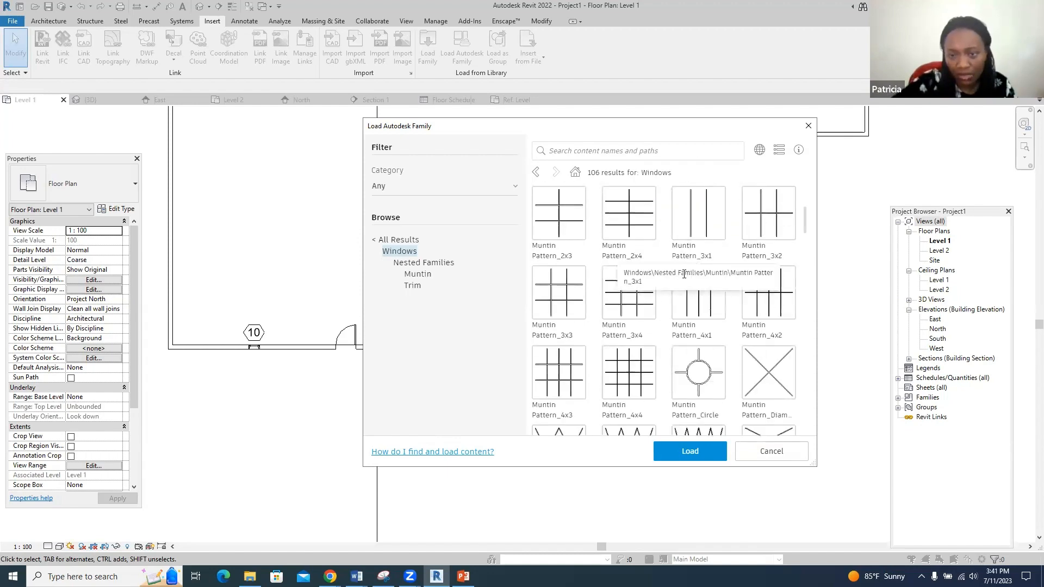
pyautogui.scroll(-5, 687, 305)
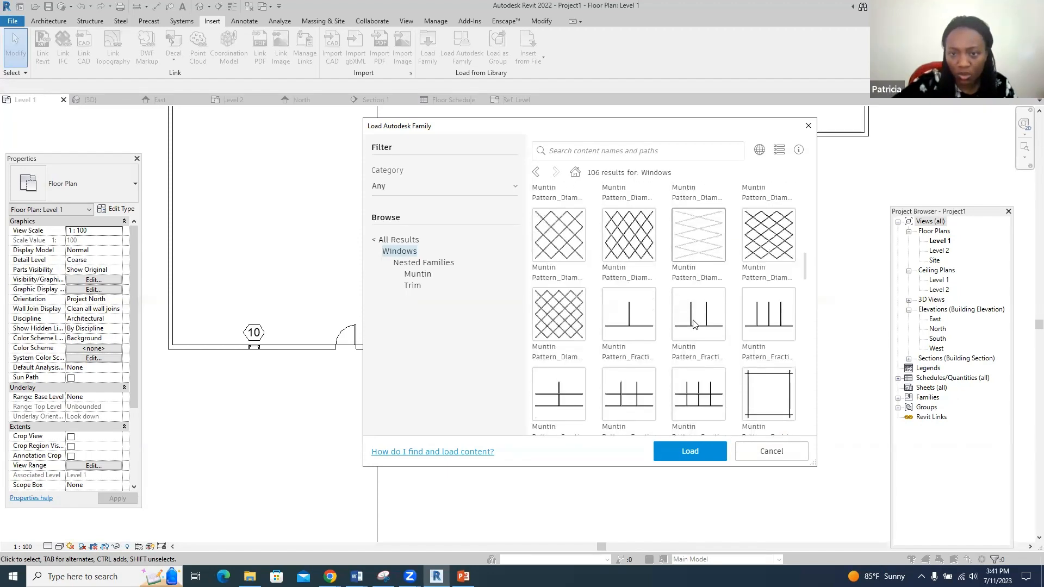
pyautogui.scroll(-5, 693, 323)
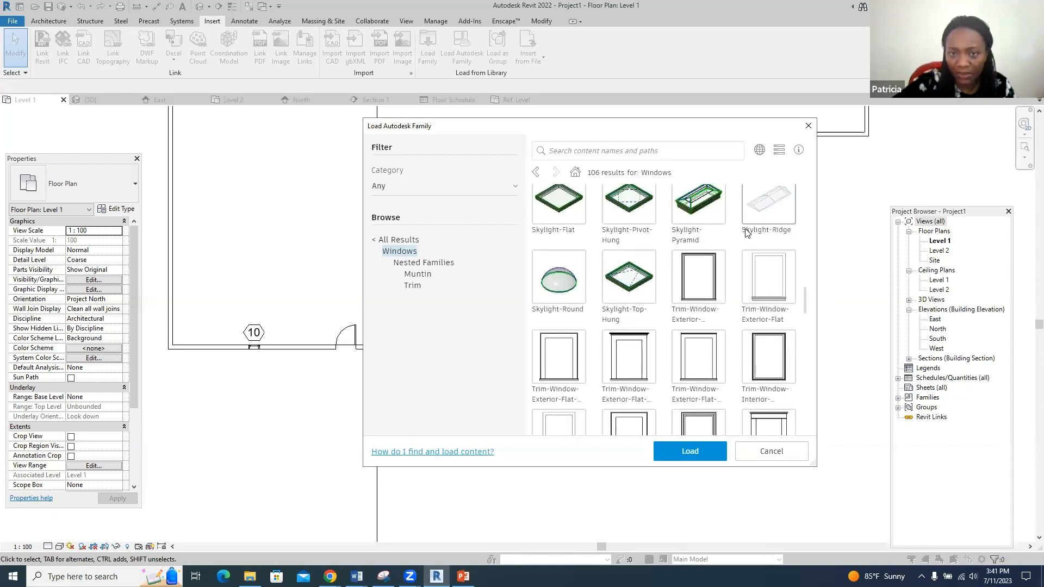
pyautogui.click(698, 207)
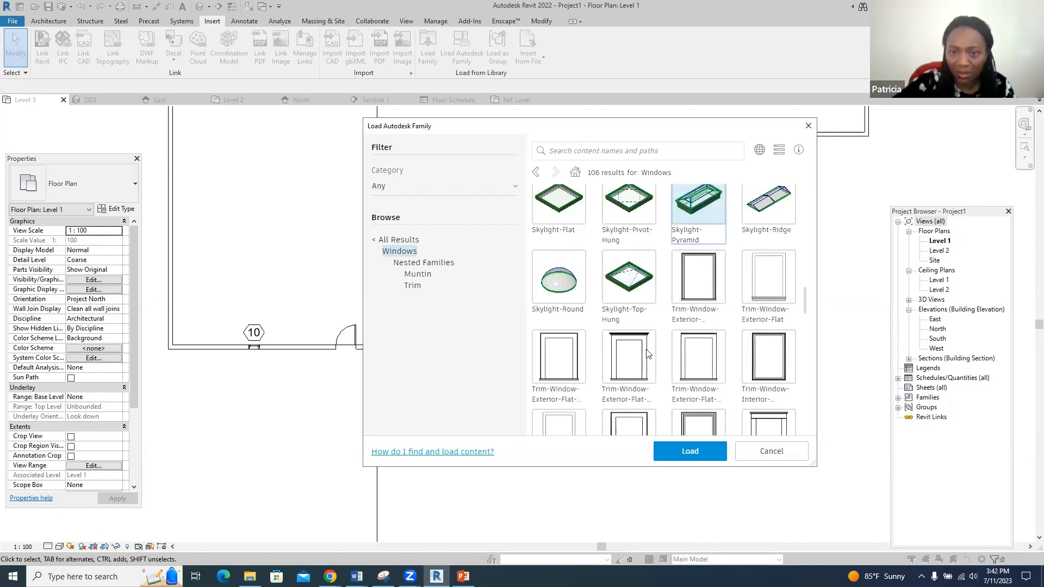
pyautogui.click(670, 454)
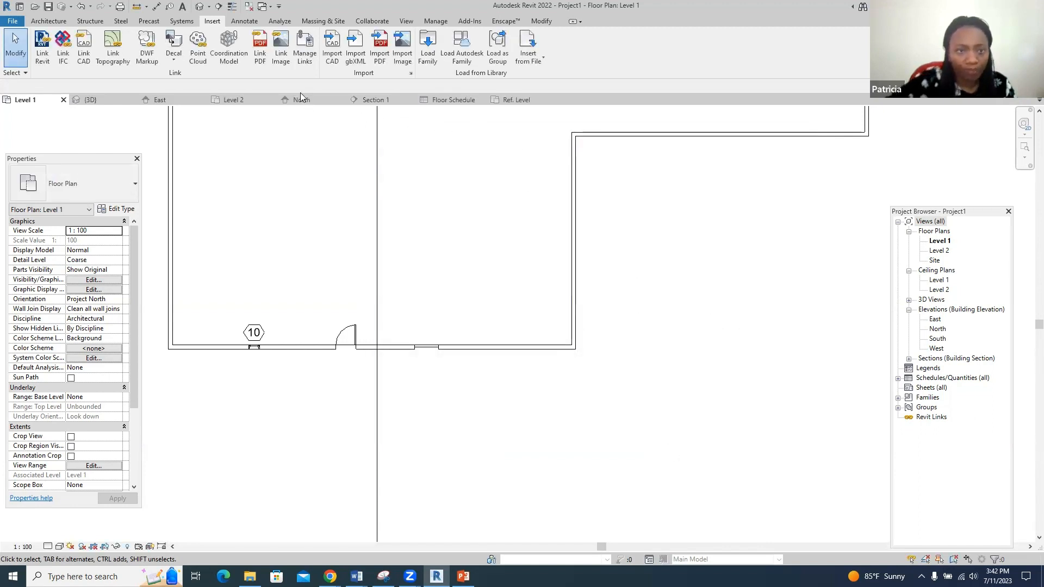
# - In the 3D view, browse component types, cancel the desk, and start a Skylight-Pyramid 17" x 36" window
pyautogui.click(234, 99)
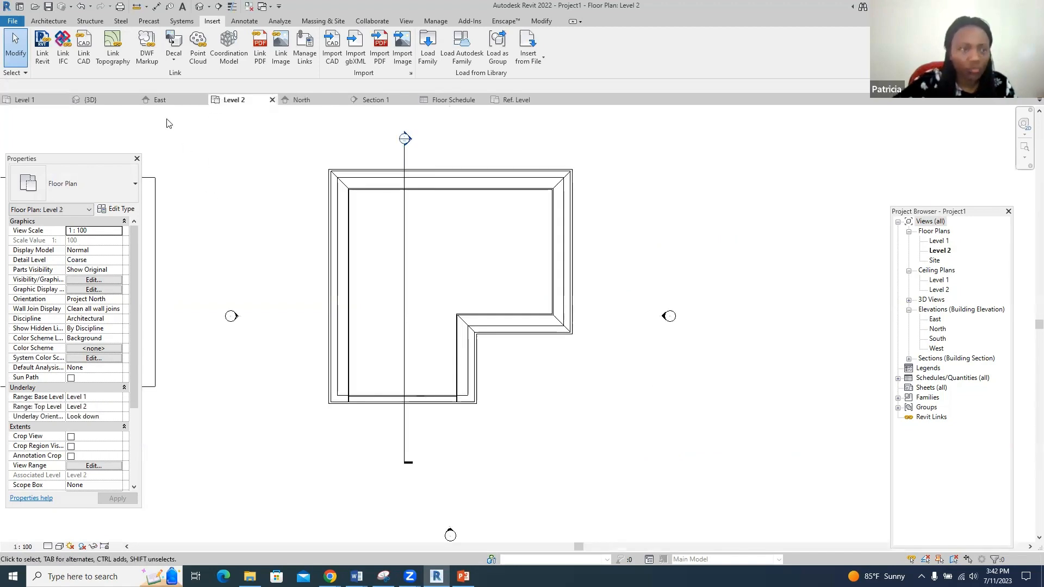
pyautogui.click(87, 103)
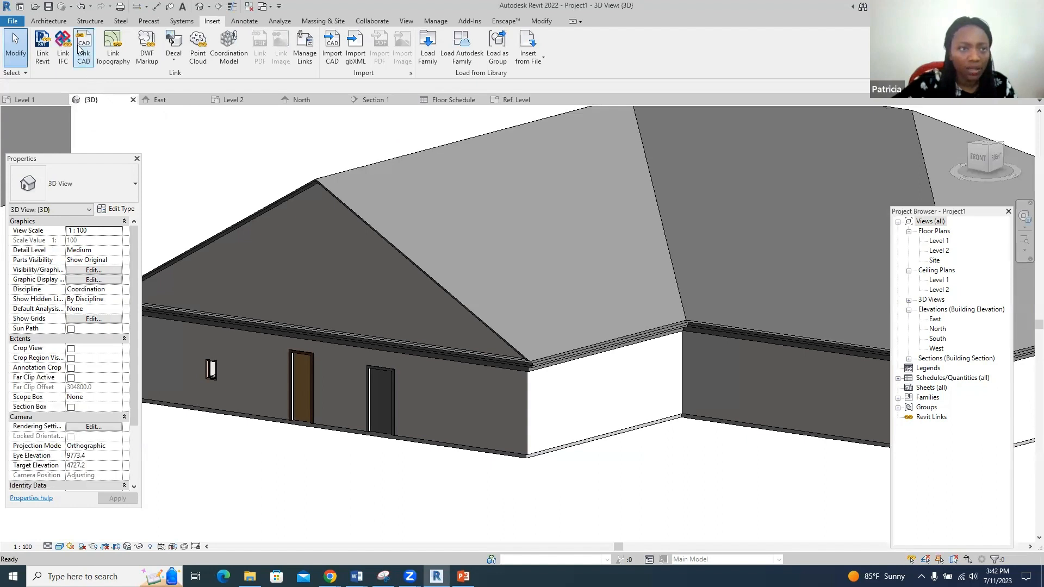
pyautogui.click(48, 20)
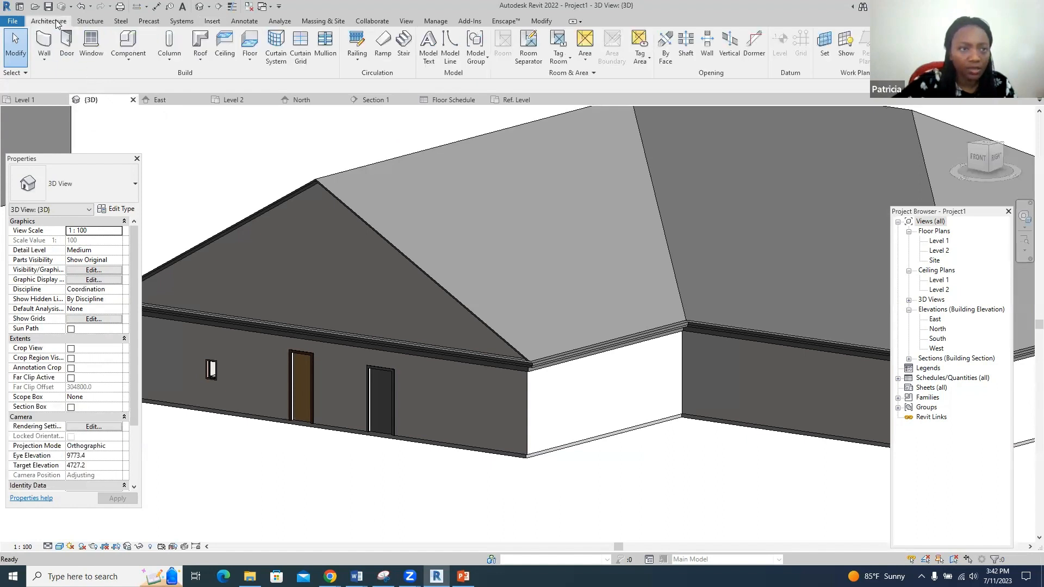
pyautogui.click(117, 45)
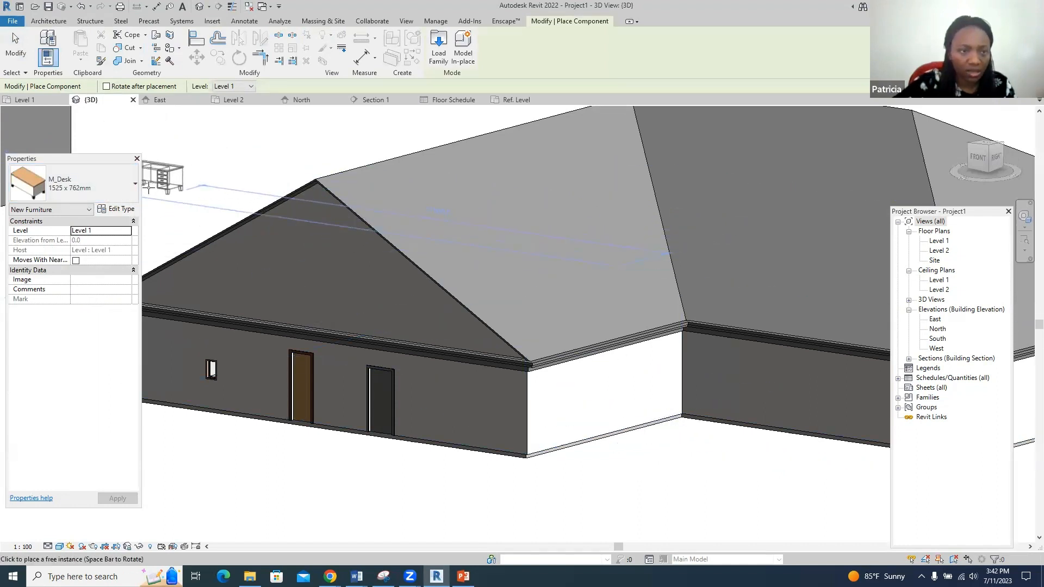
pyautogui.click(133, 185)
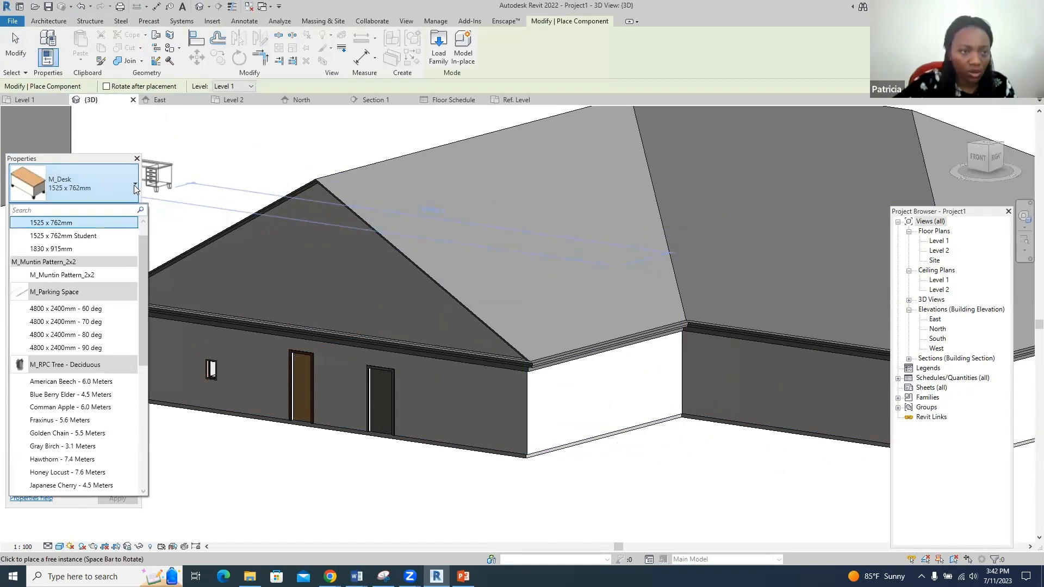
pyautogui.scroll(-2, 98, 326)
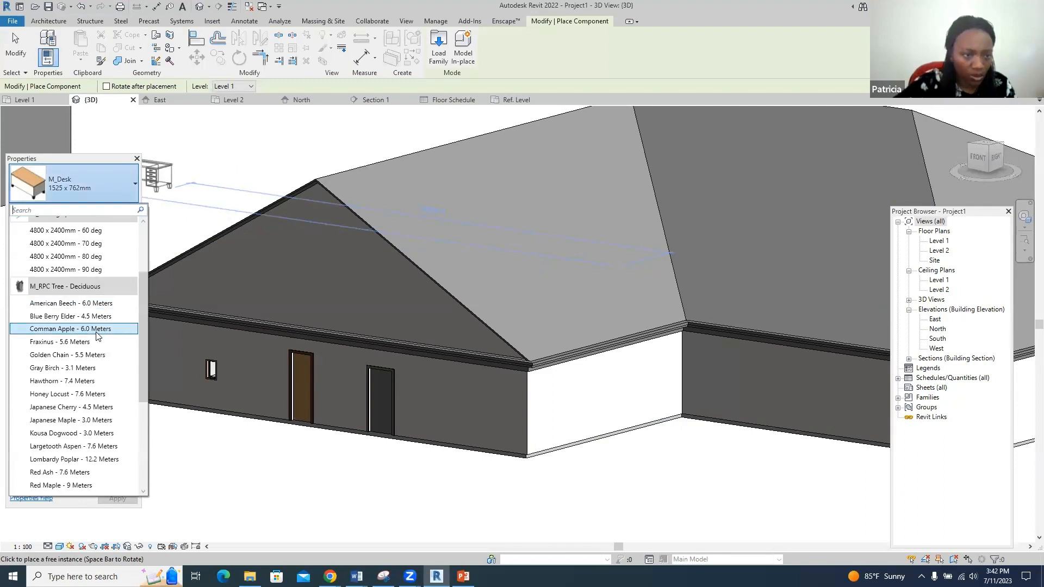
pyautogui.scroll(-4, 96, 343)
pyautogui.scroll(-1, 96, 353)
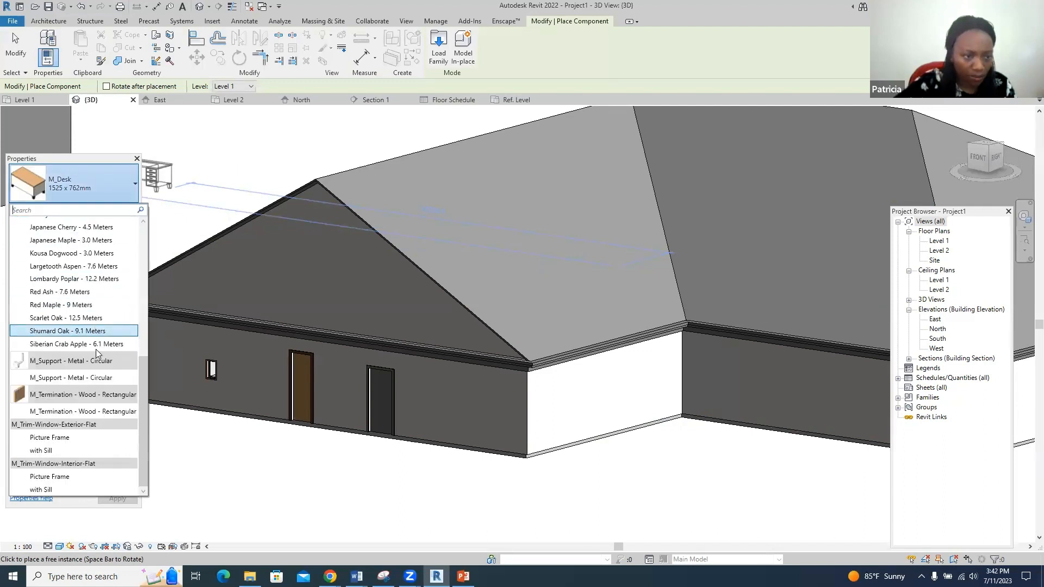
pyautogui.scroll(2, 97, 353)
pyautogui.scroll(3, 96, 348)
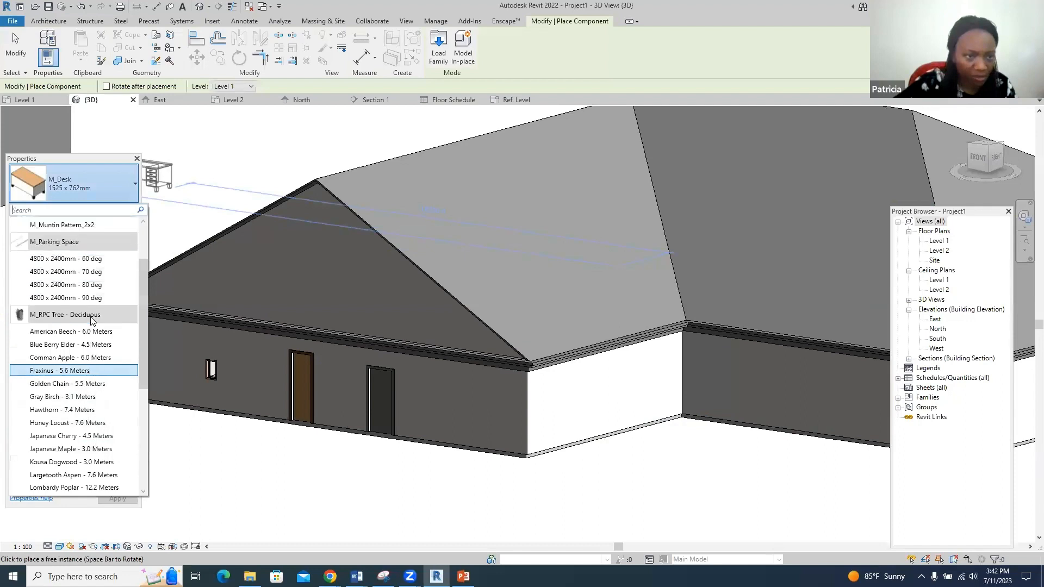
pyautogui.scroll(3, 91, 317)
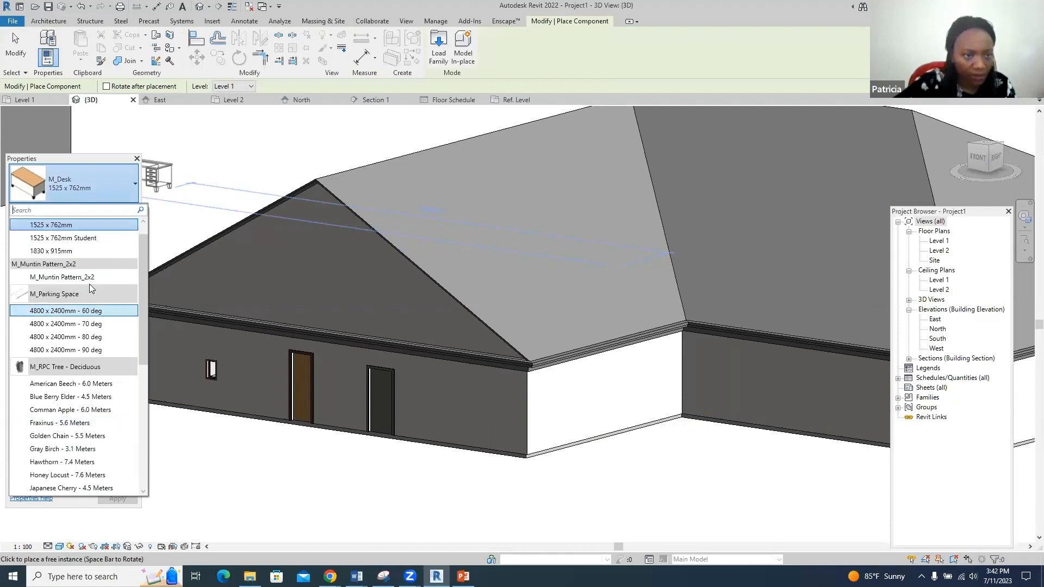
pyautogui.click(156, 135)
pyautogui.press('Escape')
pyautogui.press('Escape')
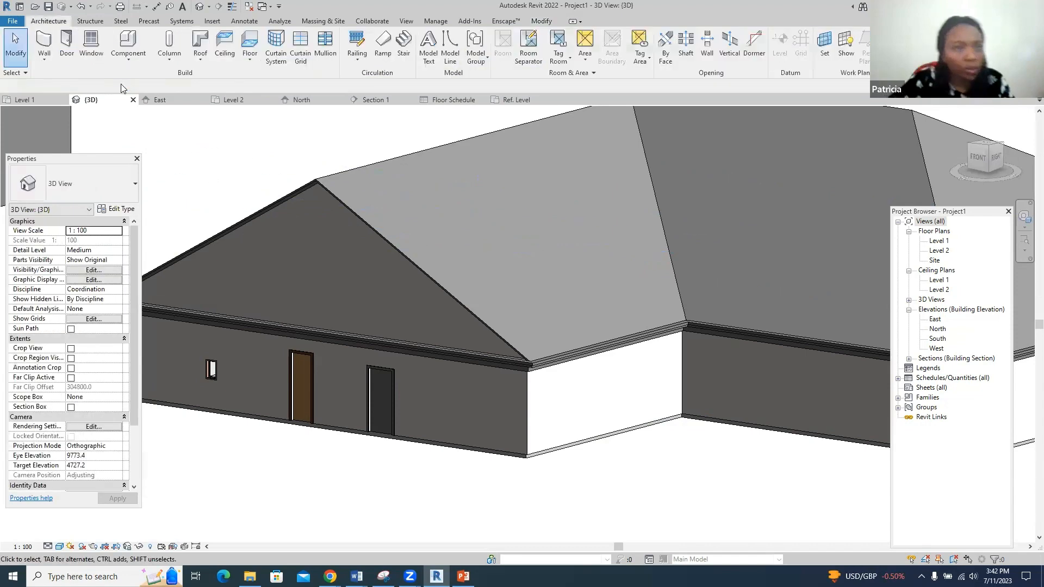
pyautogui.click(103, 46)
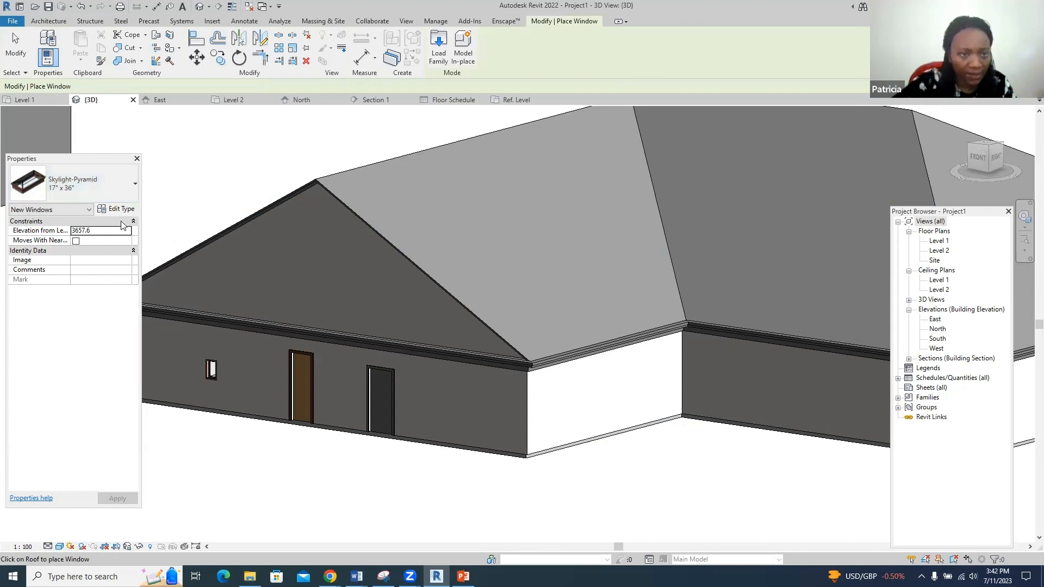
# - From the Level 2 plan, place Skylight-Pyramid 17" x 36" skylights in a row on the right wing, then check them in 3D
pyautogui.click(87, 181)
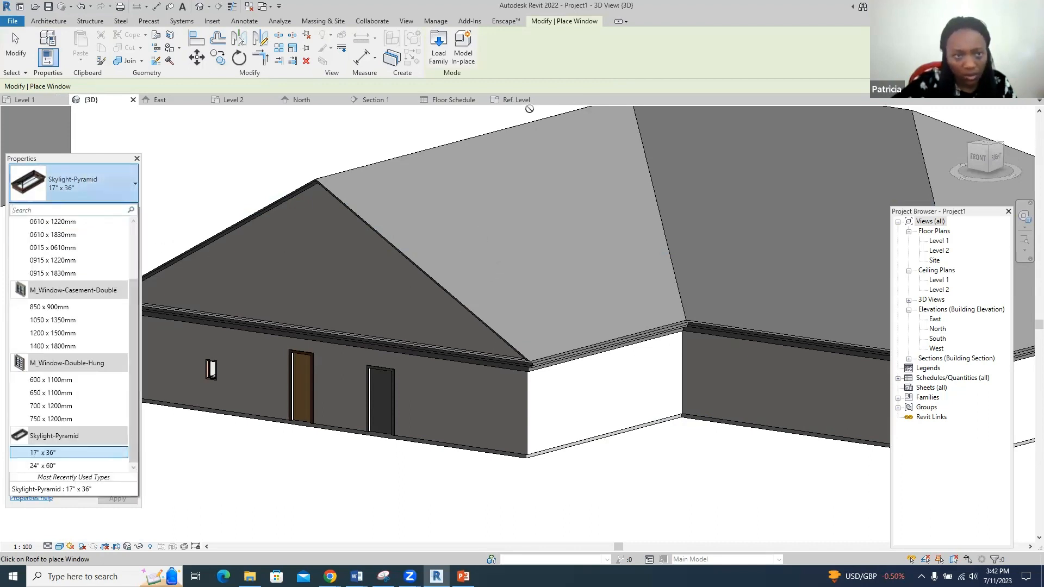
pyautogui.click(243, 102)
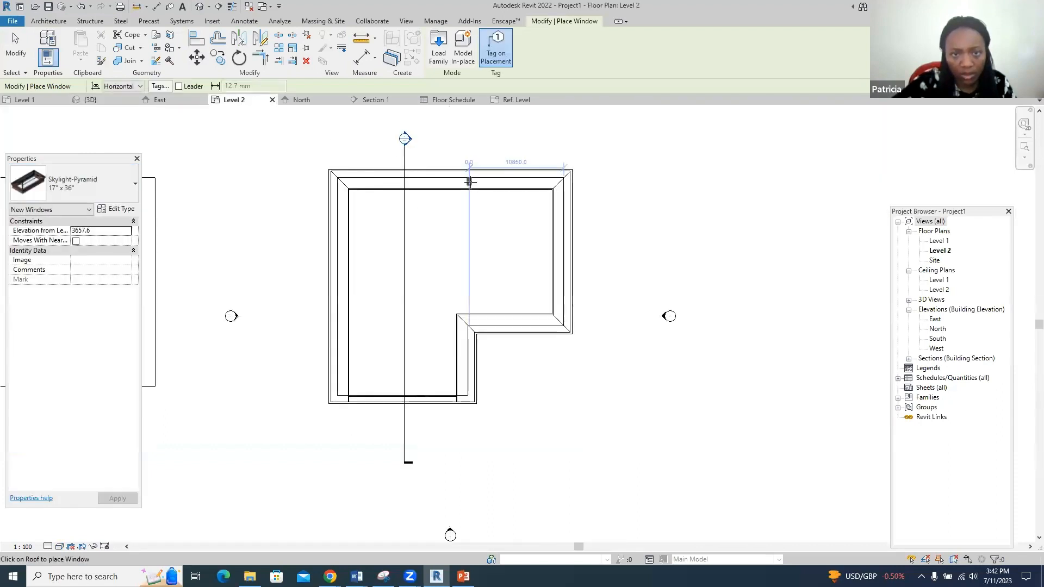
pyautogui.scroll(1, 568, 273)
pyautogui.scroll(4, 568, 273)
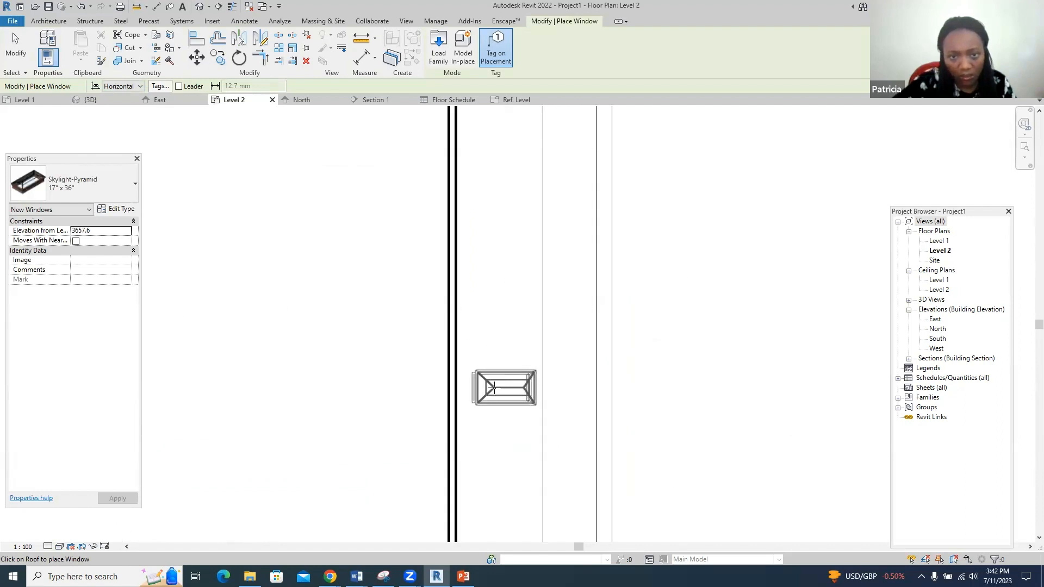
pyautogui.click(490, 387)
pyautogui.click(490, 268)
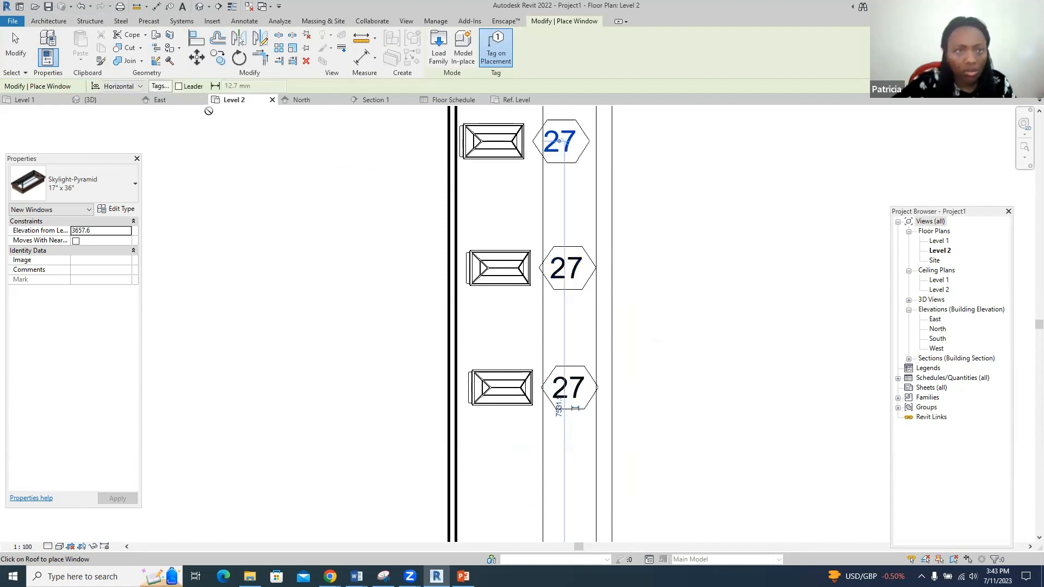
pyautogui.click(93, 102)
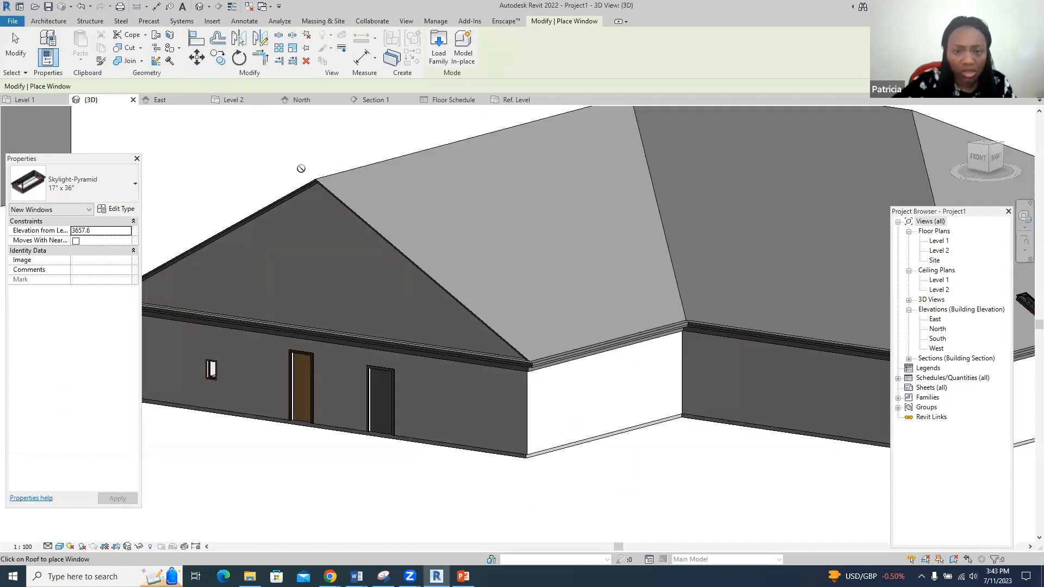
pyautogui.scroll(-5, 278, 259)
pyautogui.scroll(6, 715, 279)
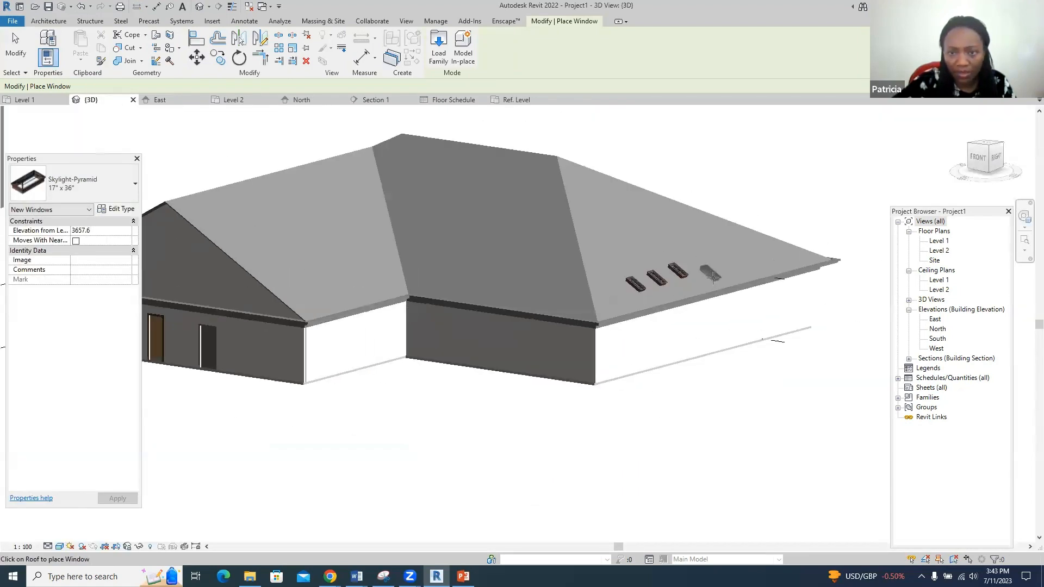
pyautogui.scroll(3, 714, 278)
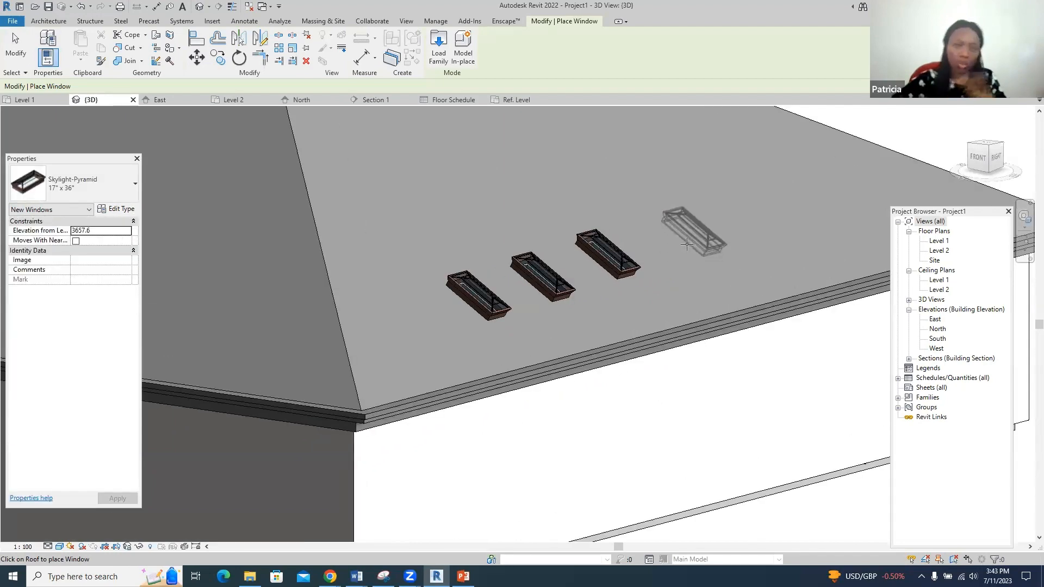
pyautogui.press('Escape')
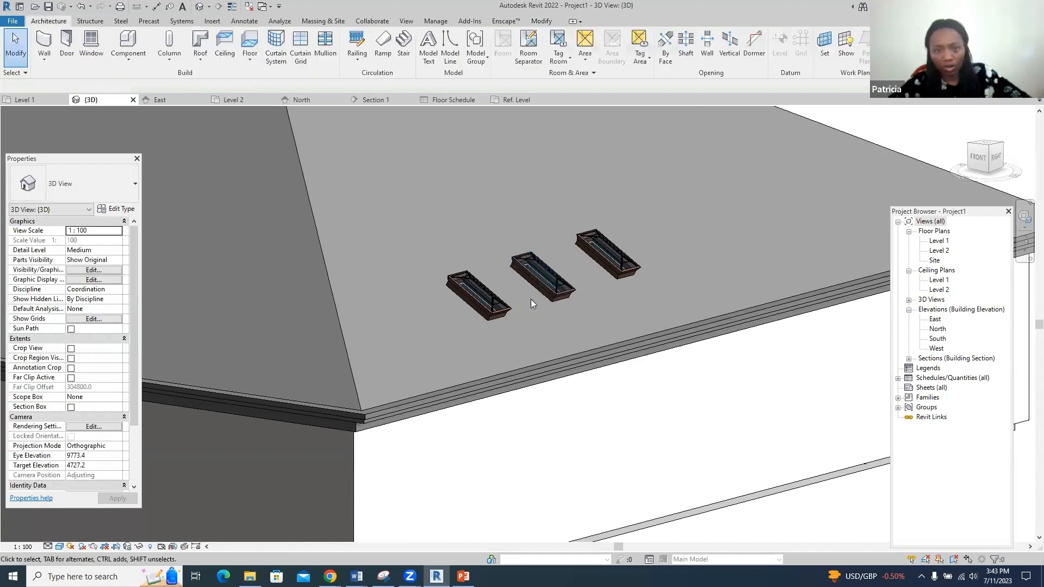
# - Duplicate the first skylight's type as a new type named 'skylight'
pyautogui.click(495, 312)
pyautogui.rightClick(495, 311)
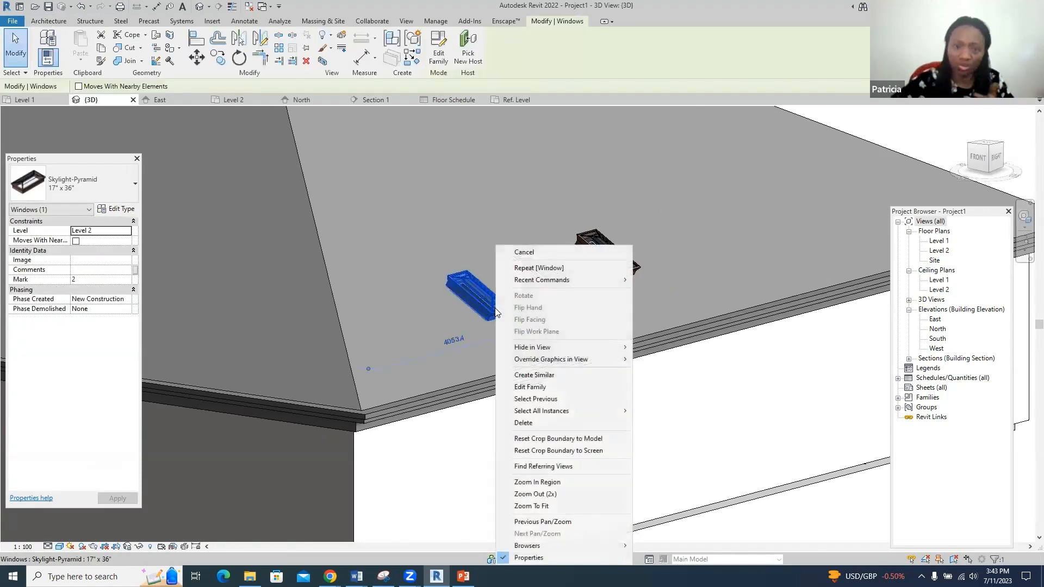
pyautogui.click(116, 209)
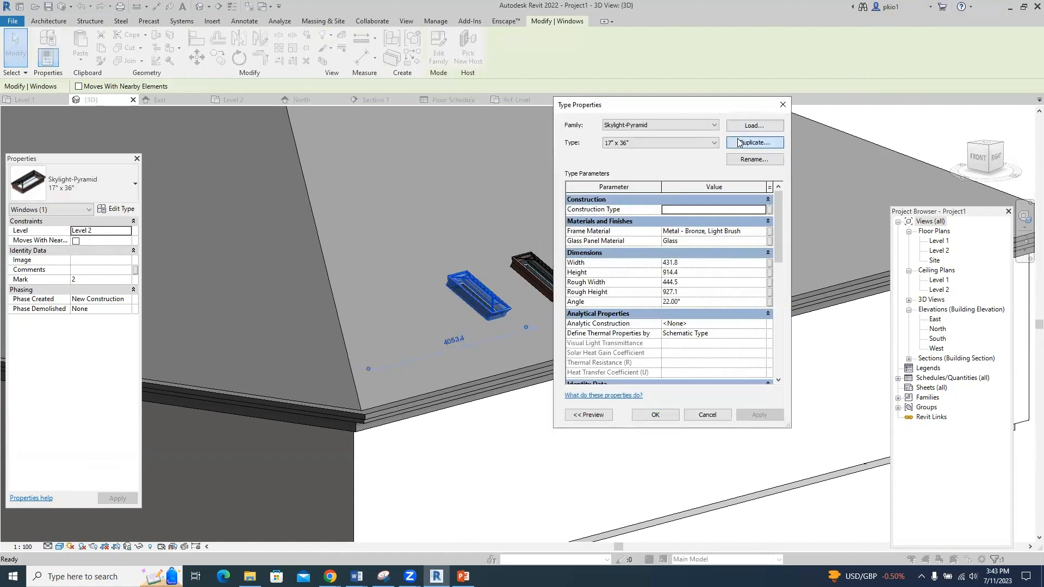
pyautogui.click(754, 142)
pyautogui.write('skylight')
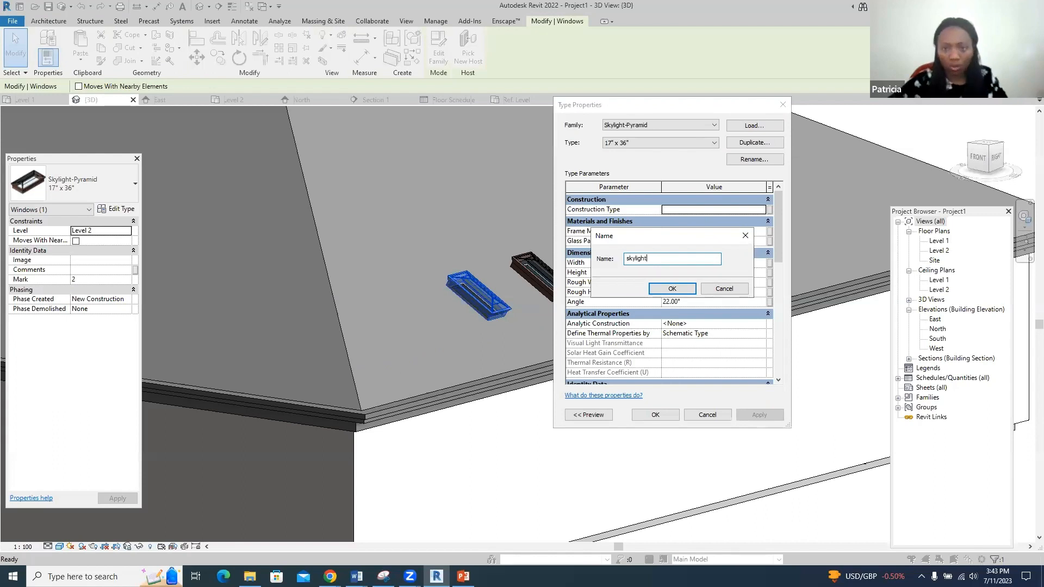
pyautogui.click(672, 289)
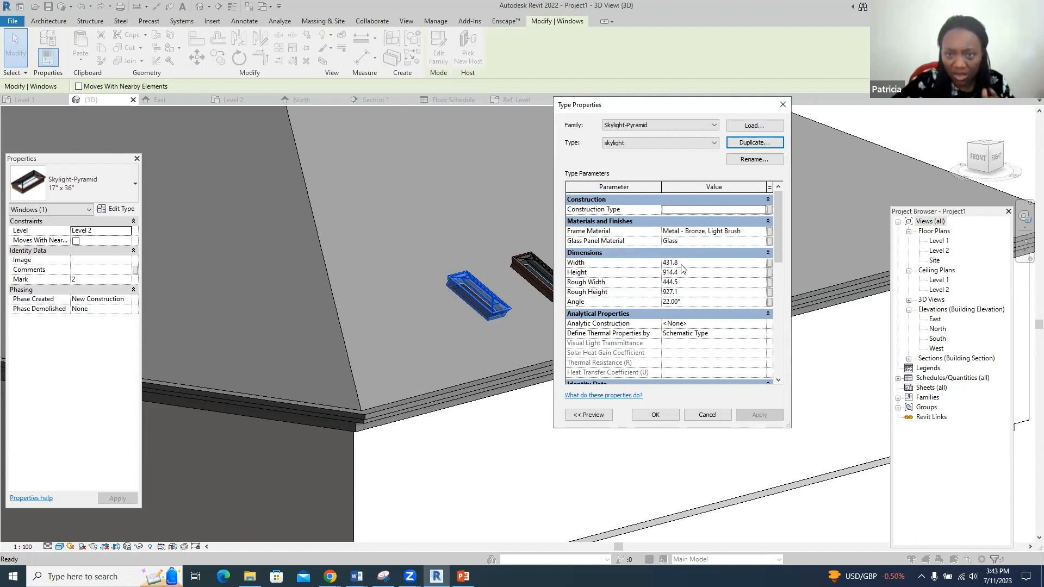
# - Set the skylight type's Width and Height to 1200
pyautogui.click(682, 264)
pyautogui.moveTo(680, 264); pyautogui.dragTo(636, 263)
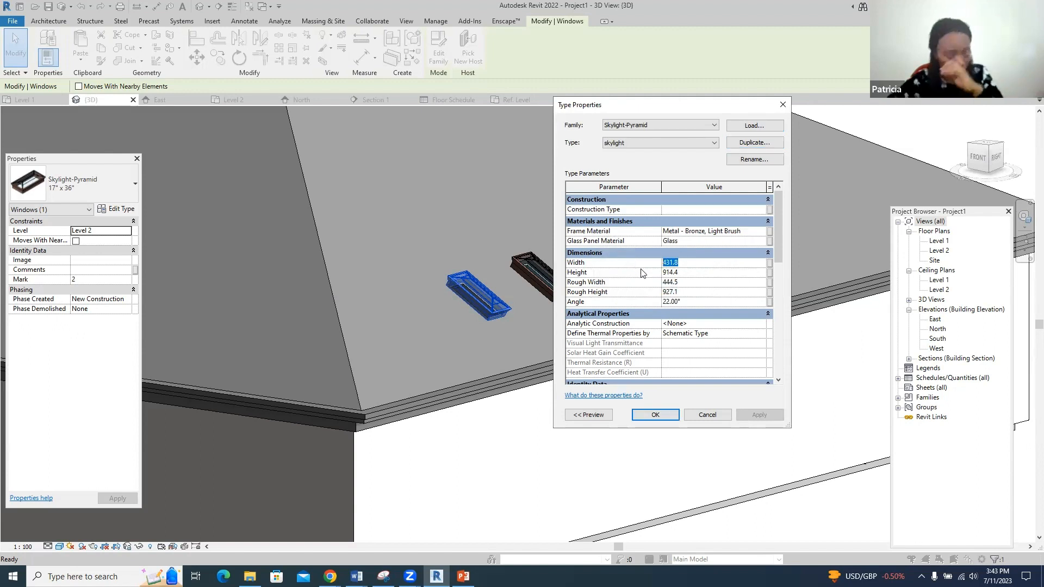
pyautogui.write('1')
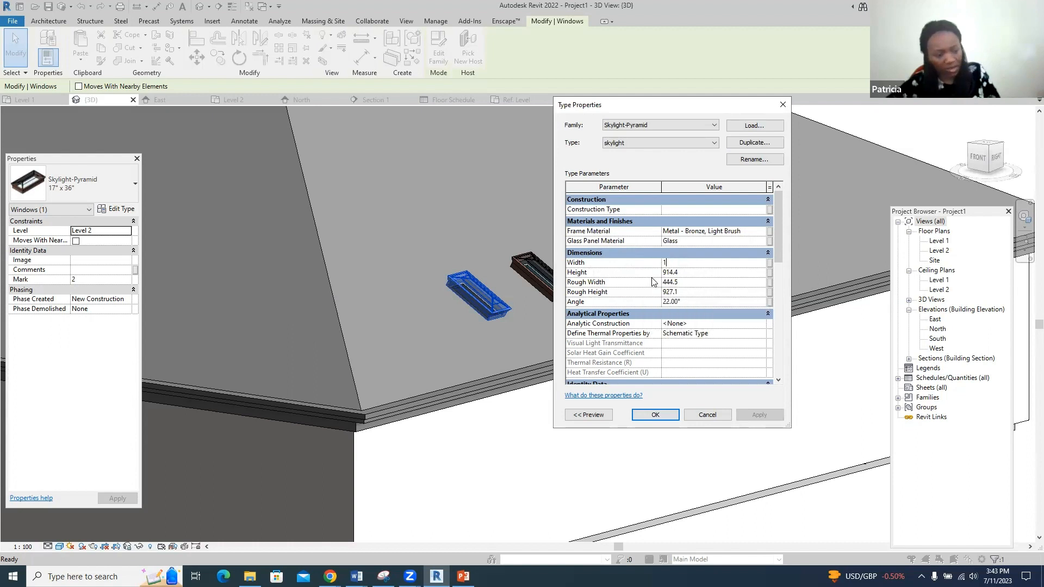
pyautogui.write('200')
pyautogui.press('Tab')
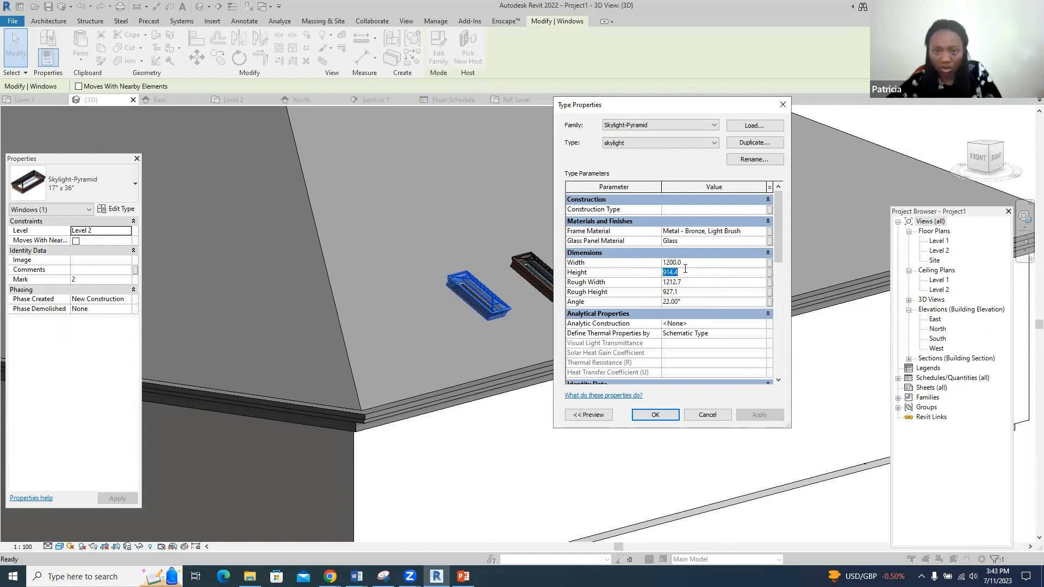
pyautogui.write('1200')
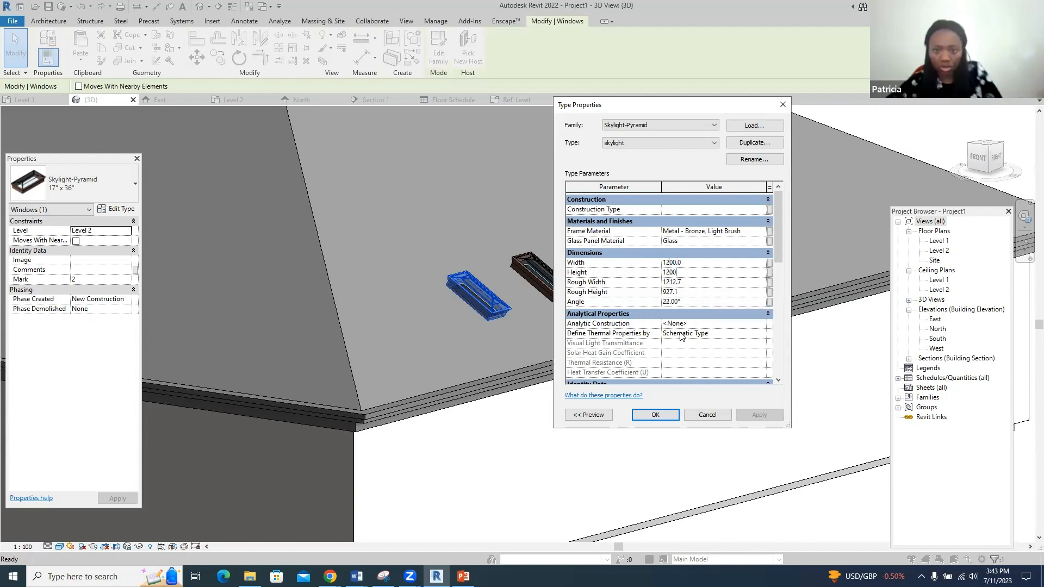
pyautogui.click(663, 416)
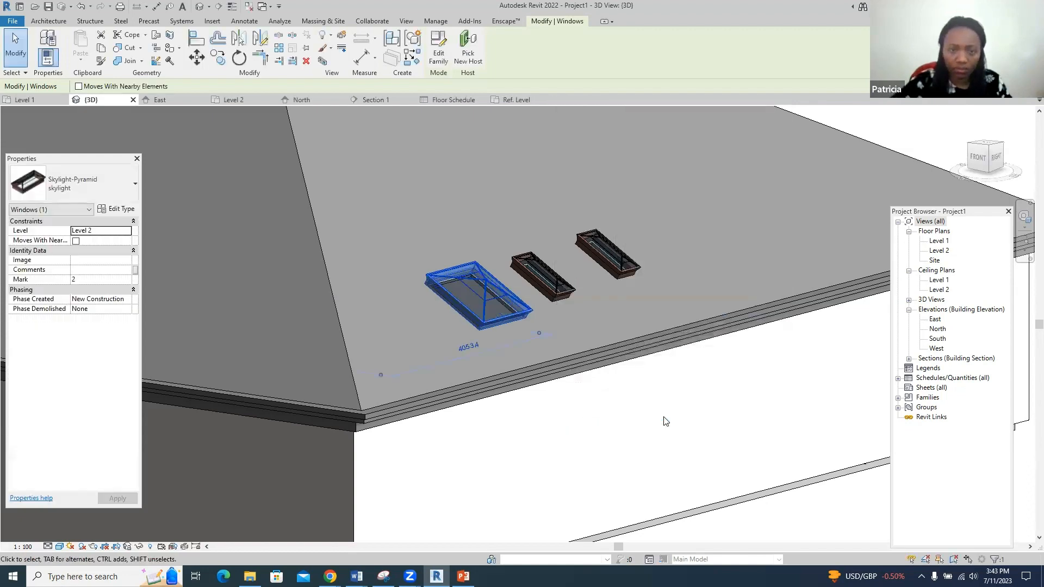
# - Delete the two small skylights from the roof
pyautogui.press('Escape')
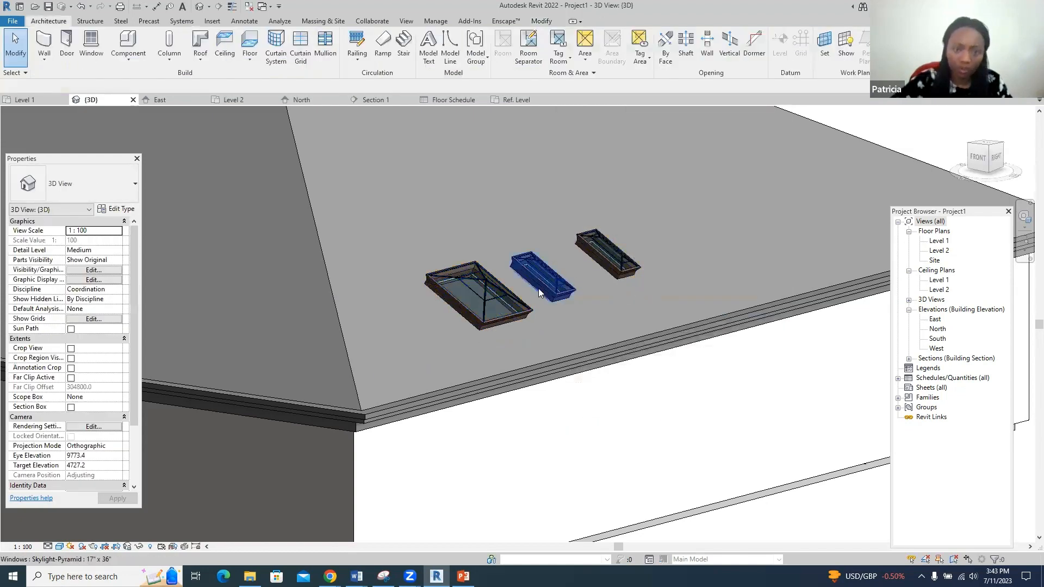
pyautogui.scroll(3, 522, 294)
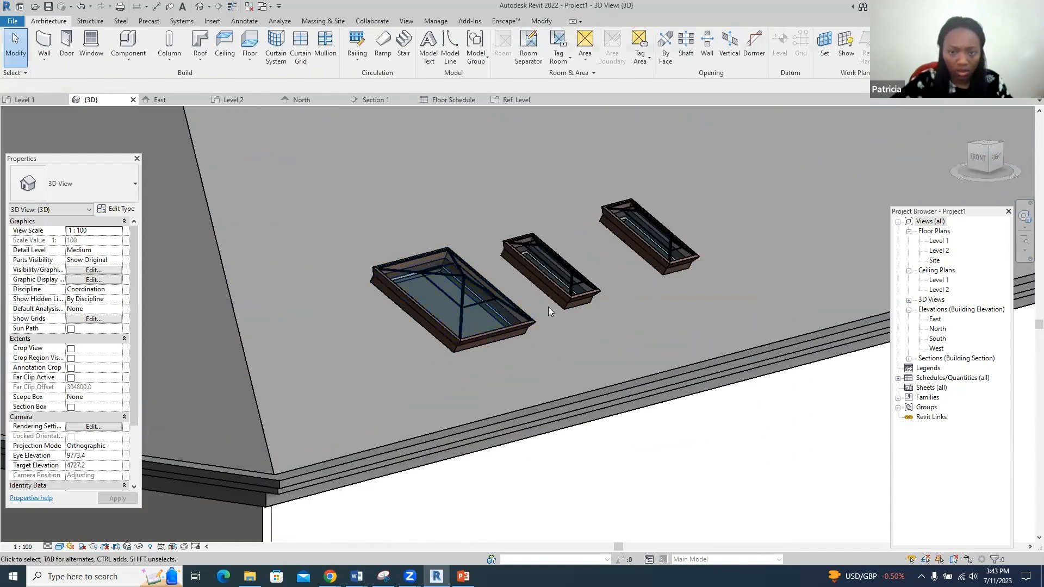
pyautogui.click(560, 298)
pyautogui.press('Delete')
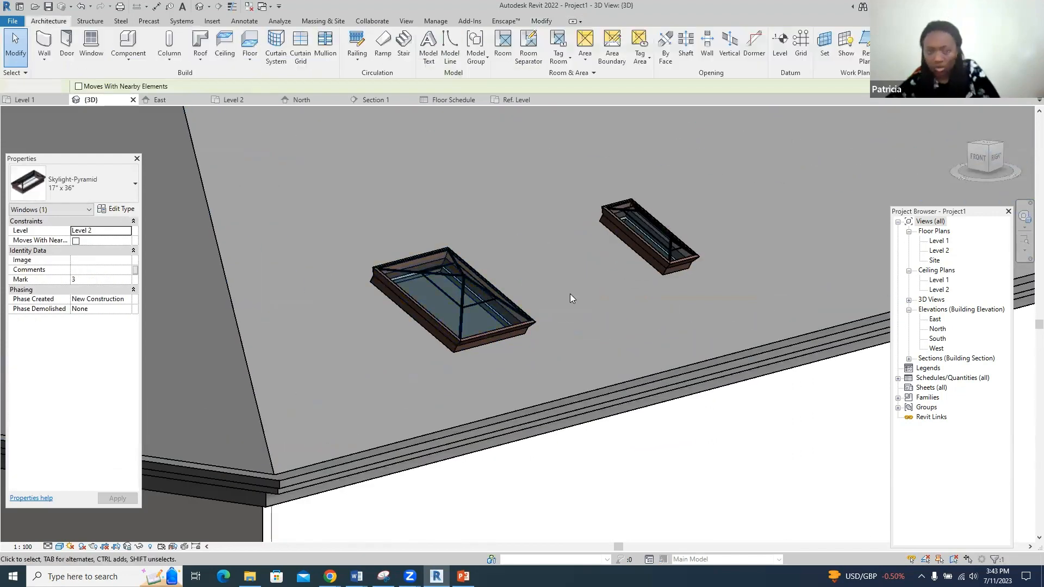
pyautogui.click(655, 252)
pyautogui.press('Delete')
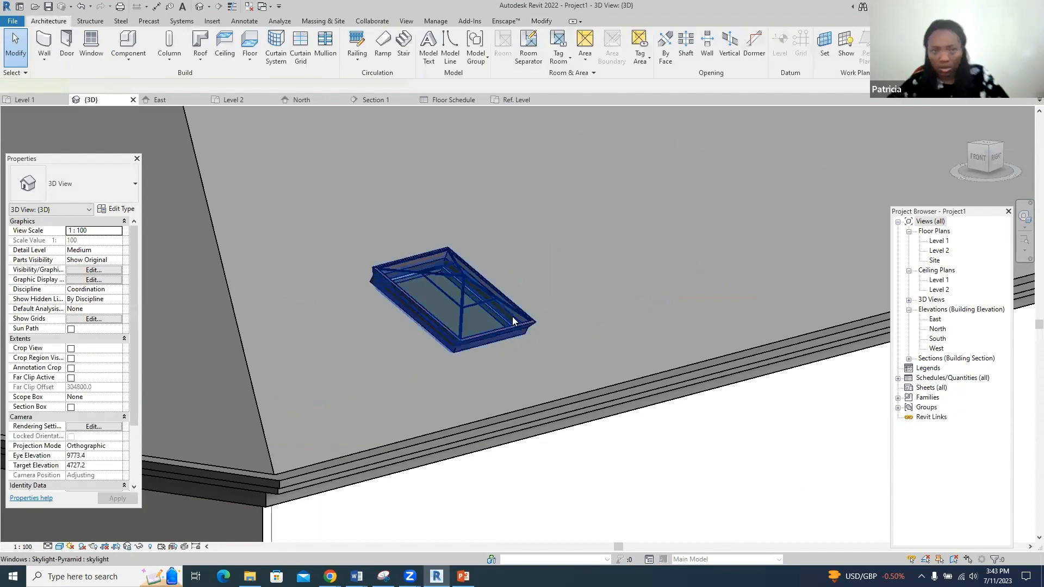
# - Create a similar 1200 x 1200 skylight beside the large one, discarding a third after a join error
pyautogui.rightClick(515, 320)
pyautogui.click(550, 375)
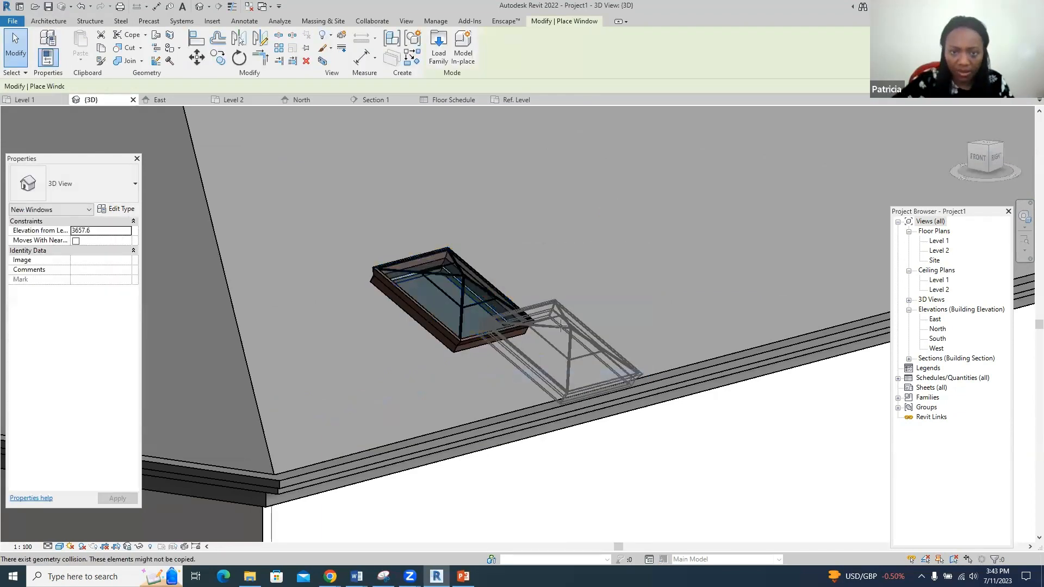
pyautogui.click(611, 265)
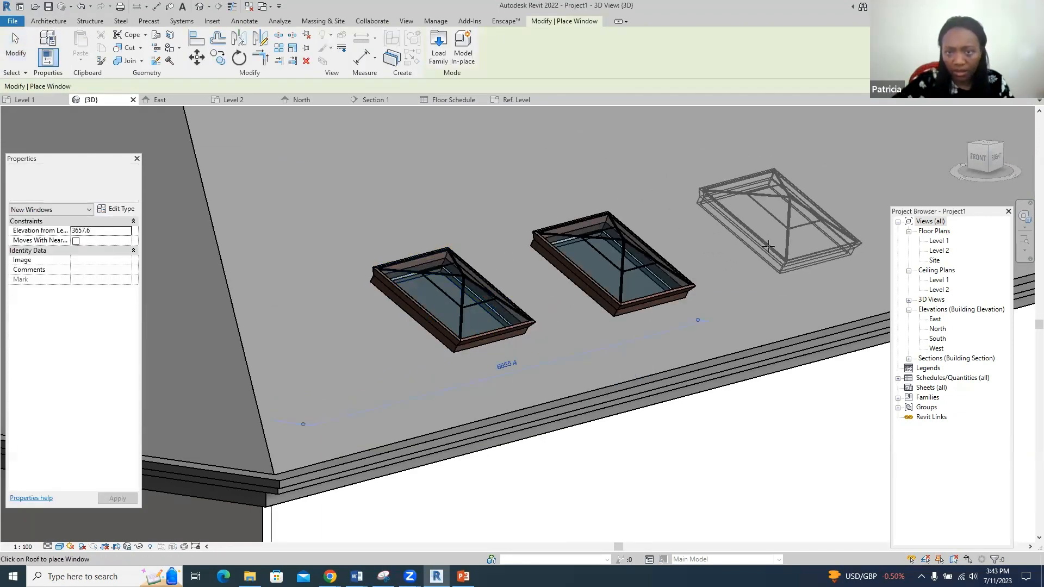
pyautogui.click(769, 250)
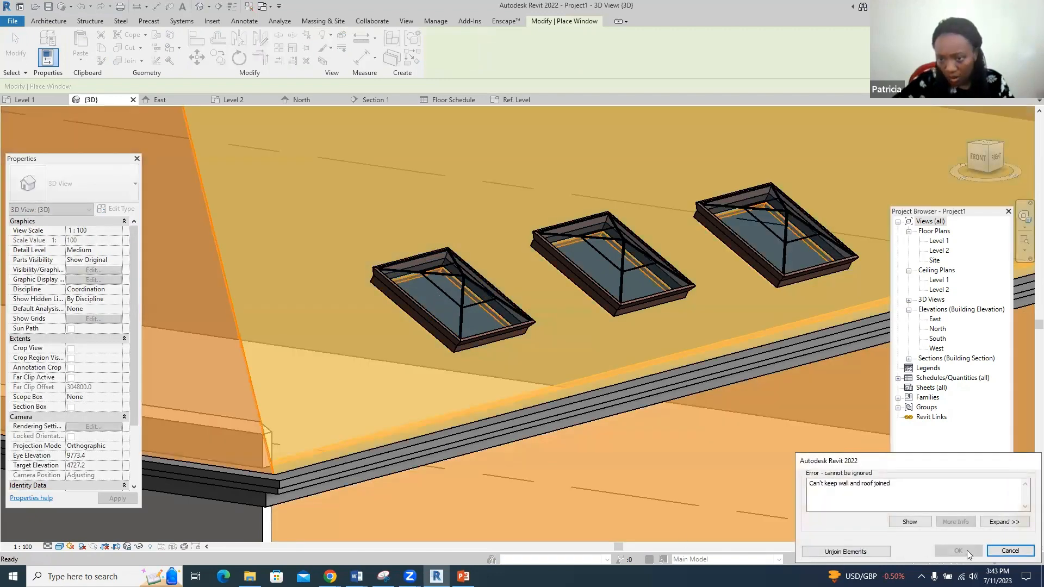
pyautogui.click(1010, 550)
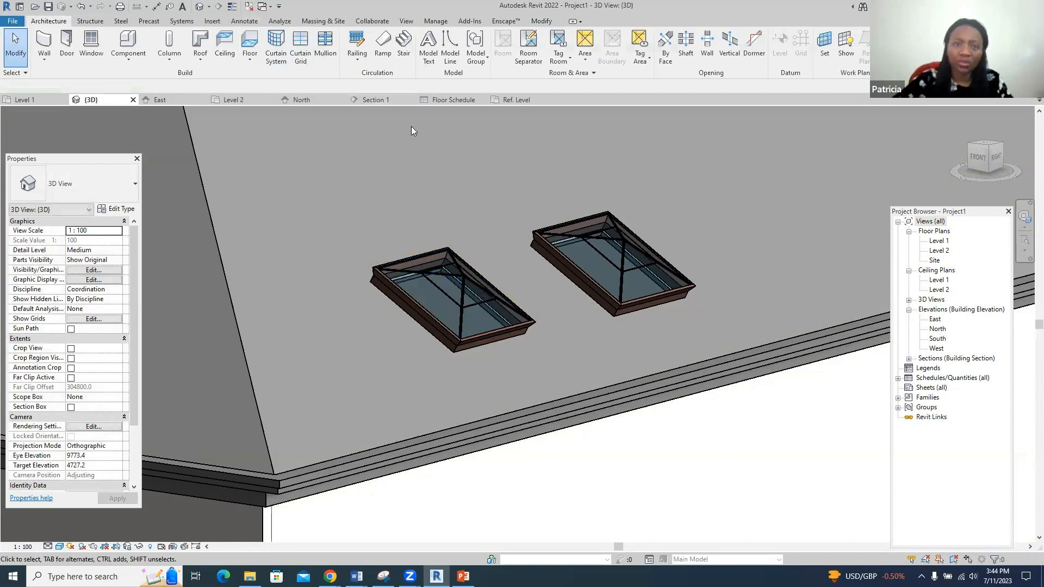
# - From the Level 2 plan, create a similar 1200 x 1200 skylight in line with the other two, then view it in 3D
pyautogui.click(233, 100)
pyautogui.scroll(-2, 450, 361)
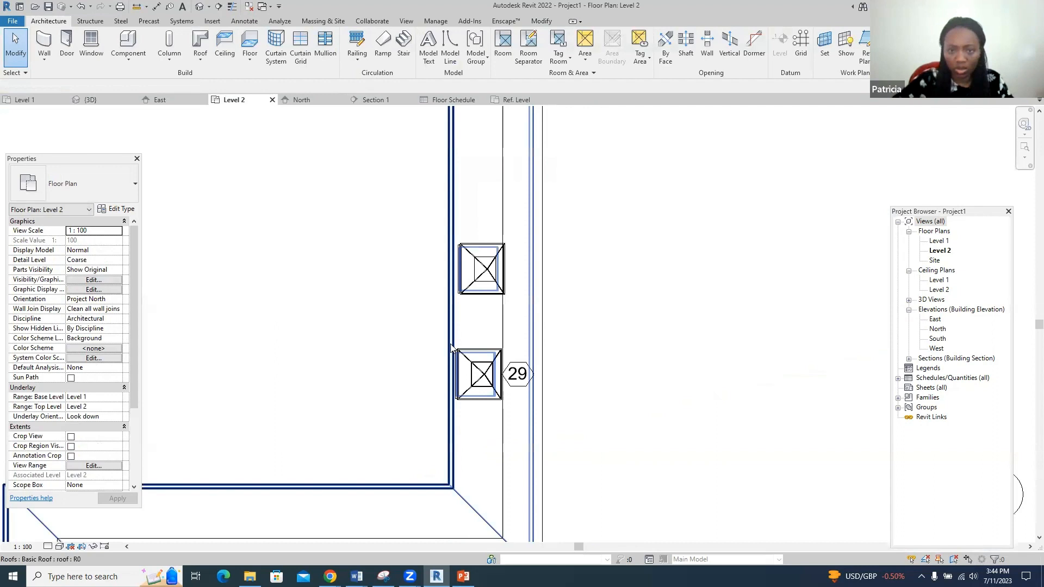
pyautogui.rightClick(478, 297)
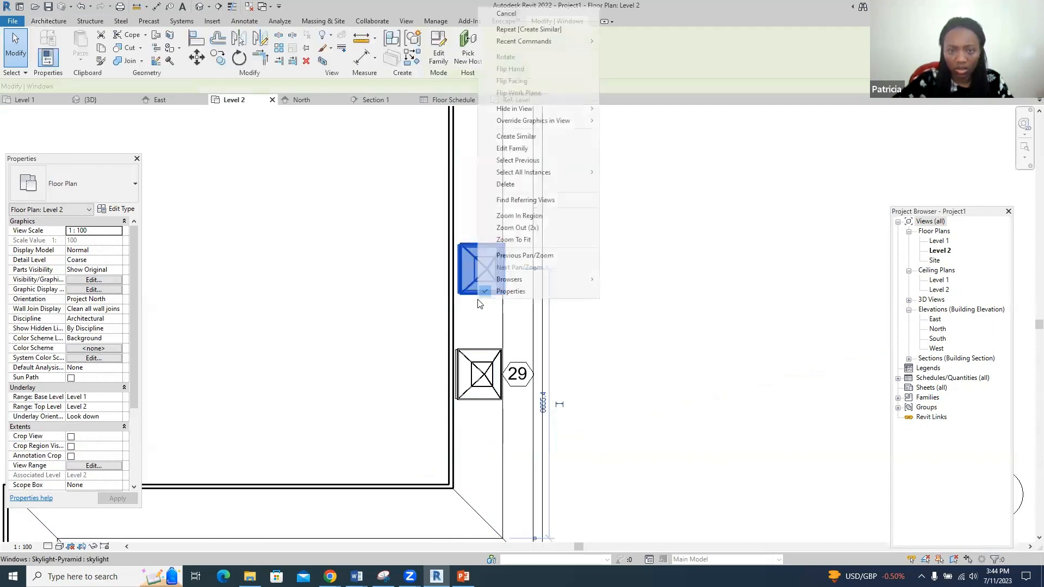
pyautogui.click(520, 141)
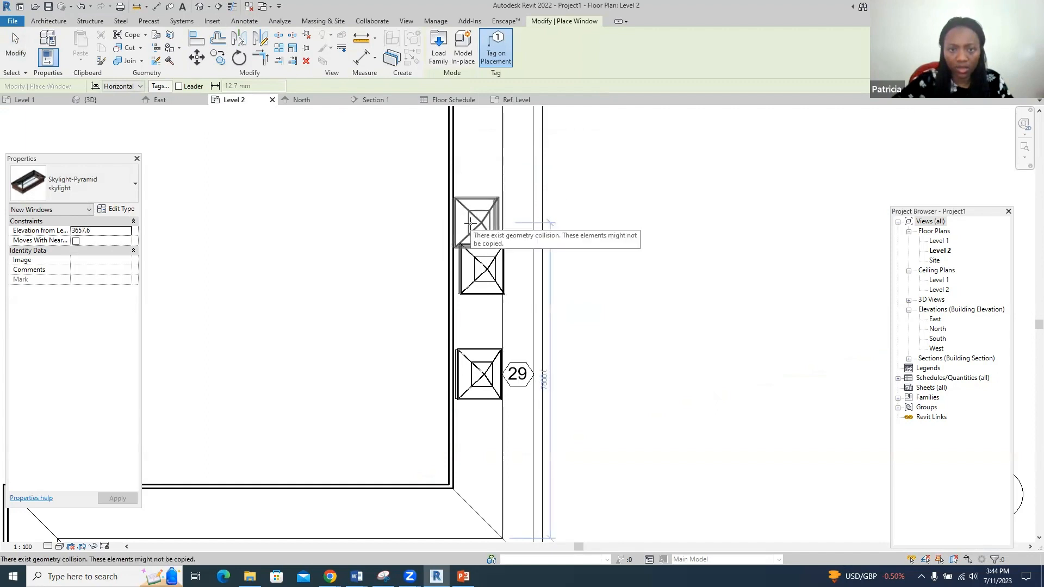
pyautogui.scroll(3, 470, 223)
pyautogui.scroll(-3, 466, 309)
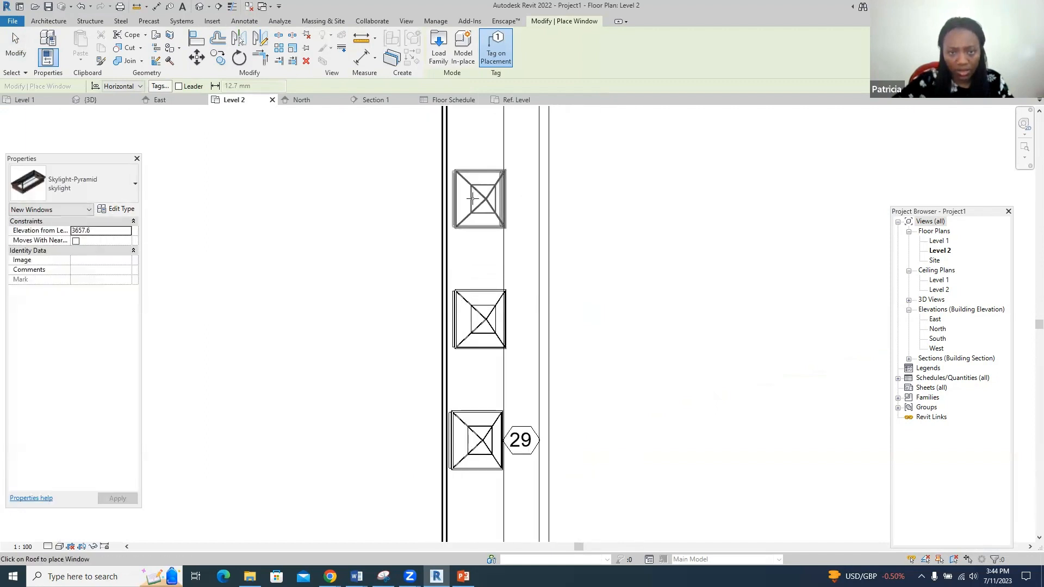
pyautogui.click(479, 202)
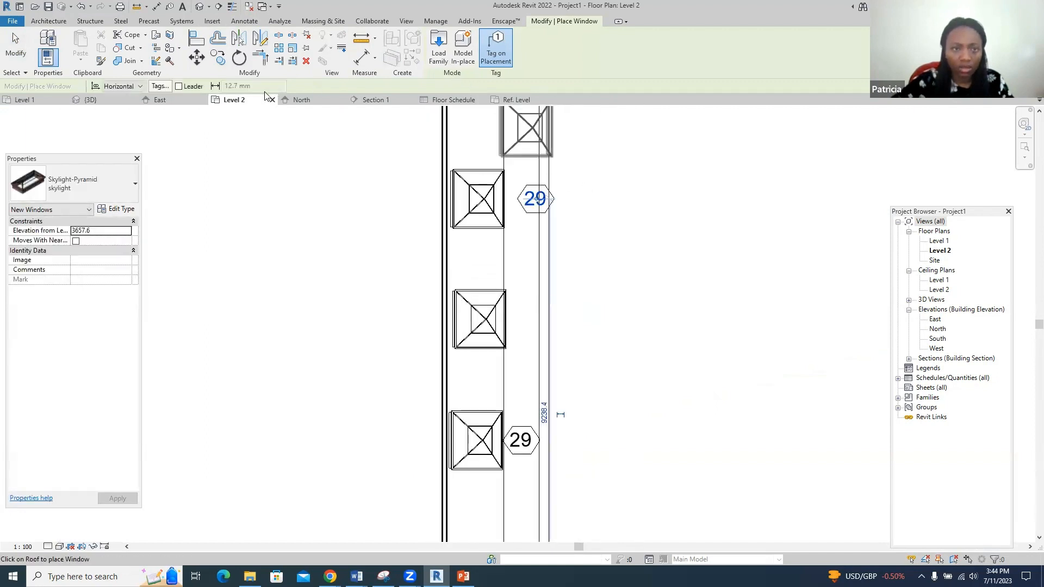
pyautogui.click(117, 102)
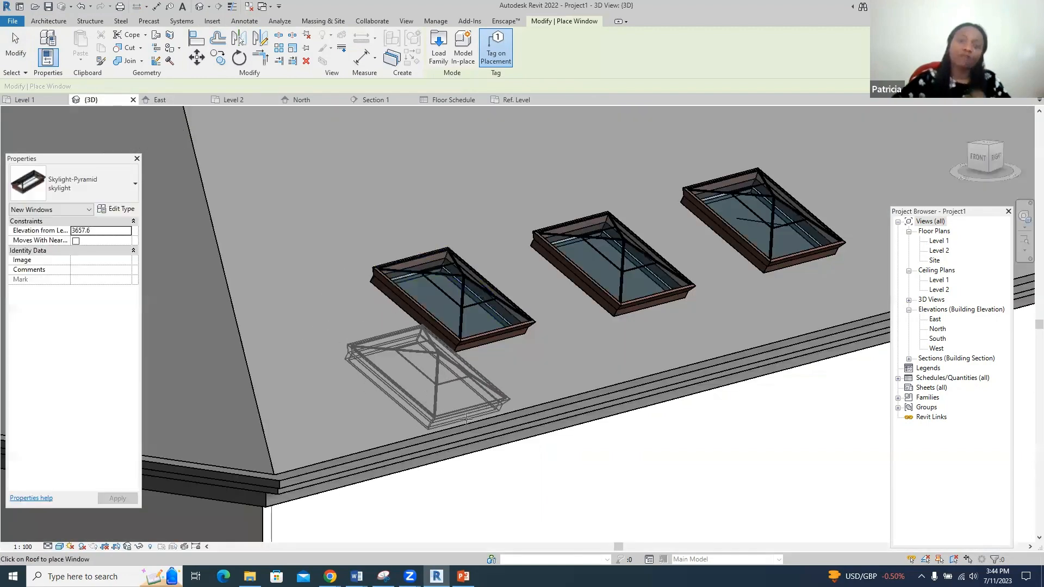
pyautogui.scroll(-4, 742, 267)
pyautogui.press('Escape')
pyautogui.press('Escape')
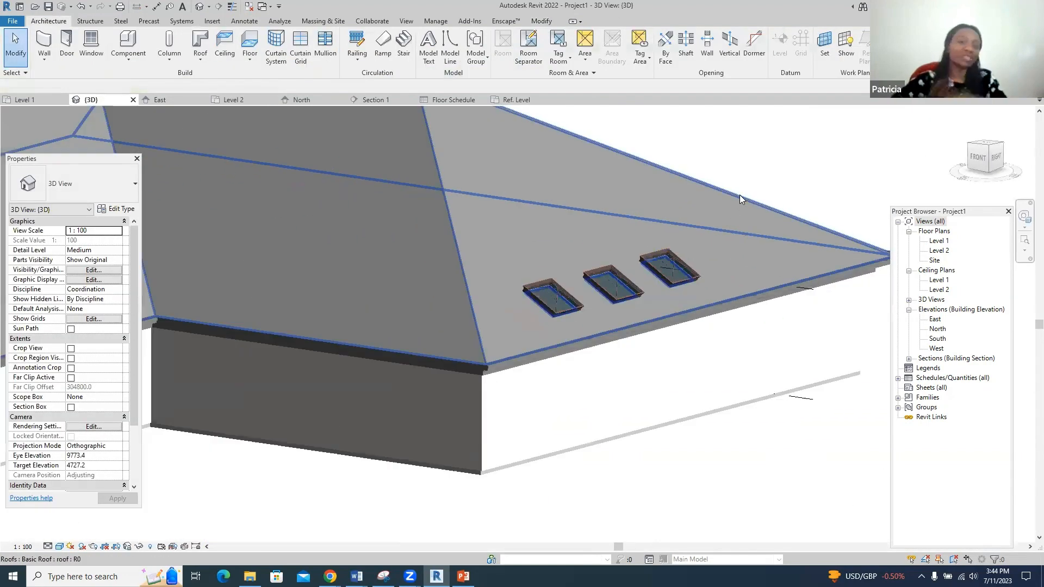
# - Set the small M_Fixed window's Sill Height to 1500 and deselect it
pyautogui.scroll(-5, 752, 356)
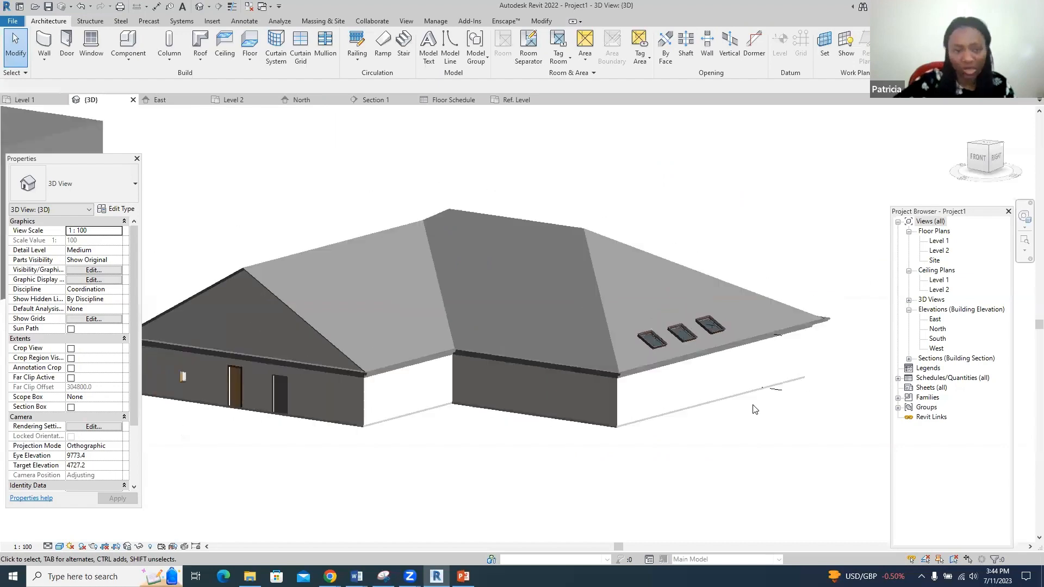
pyautogui.scroll(4, 261, 389)
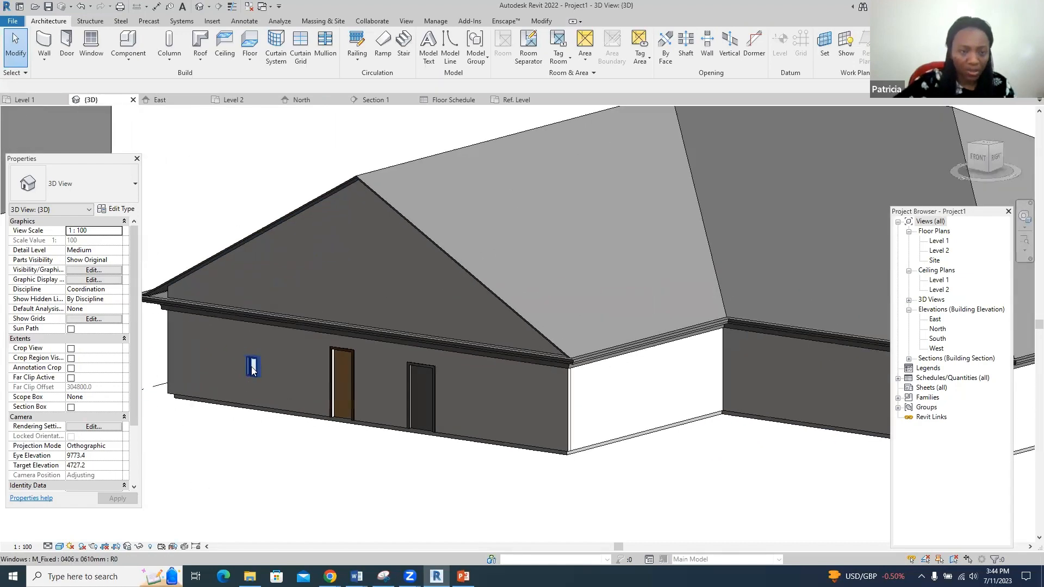
pyautogui.click(252, 368)
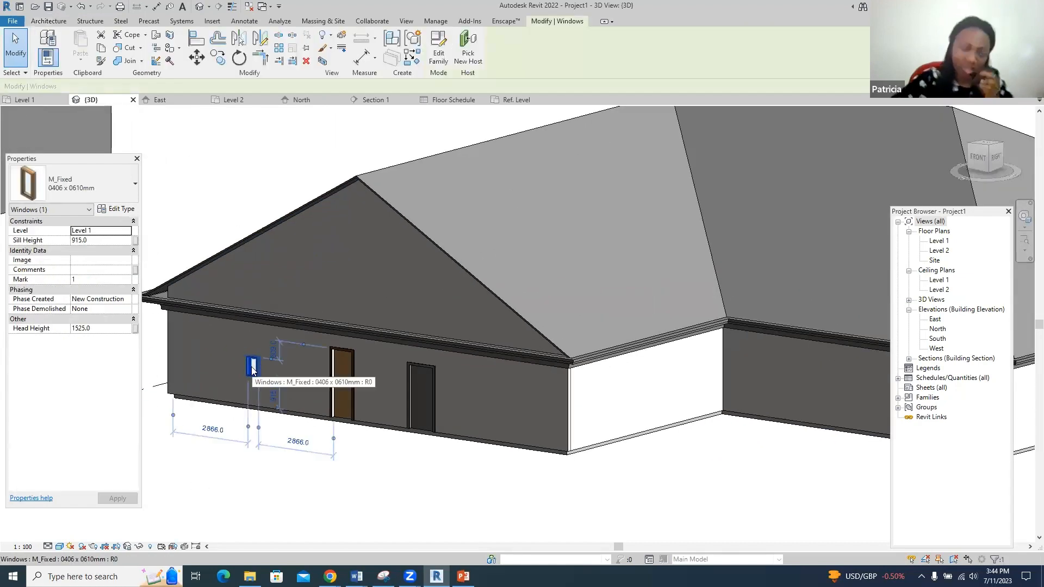
pyautogui.click(76, 240)
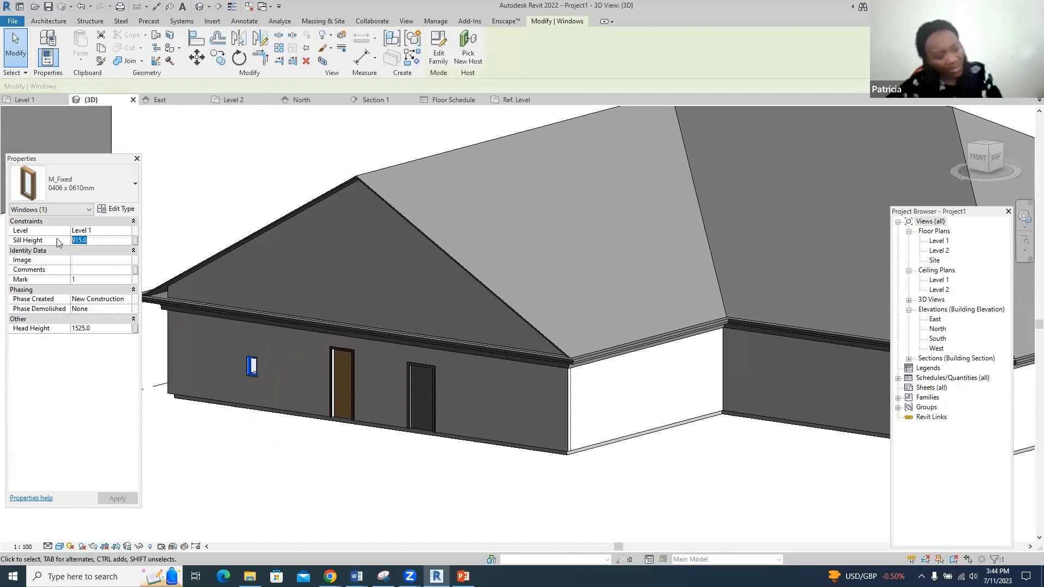
pyautogui.write('1500')
pyautogui.press('Return')
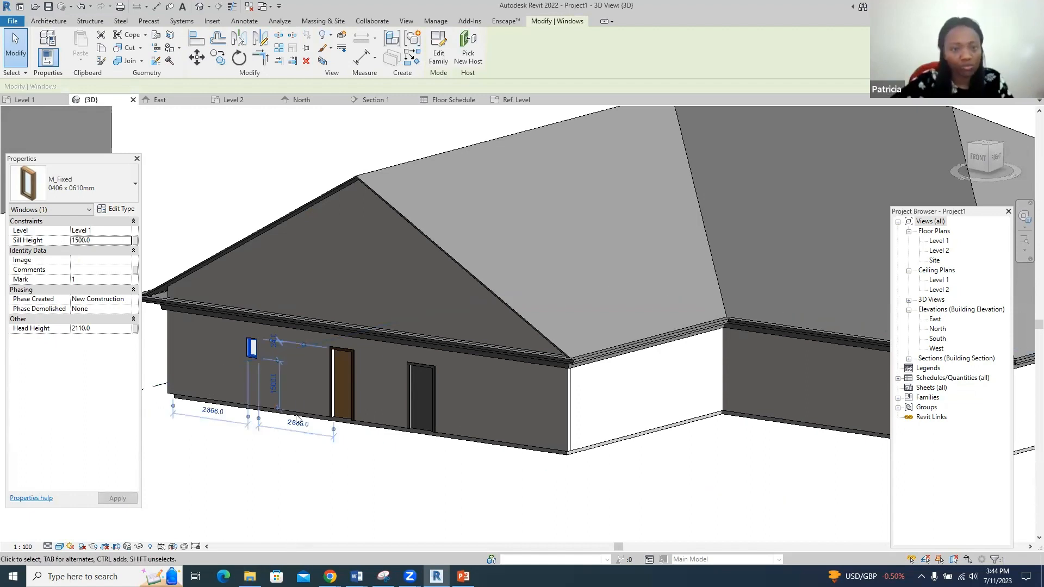
pyautogui.scroll(-2, 293, 390)
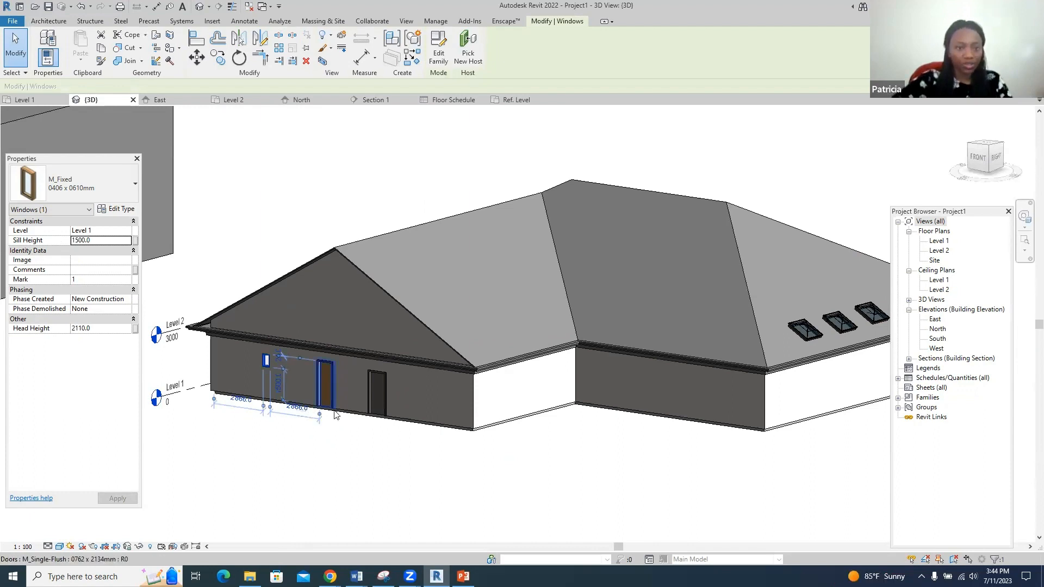
pyautogui.click(345, 449)
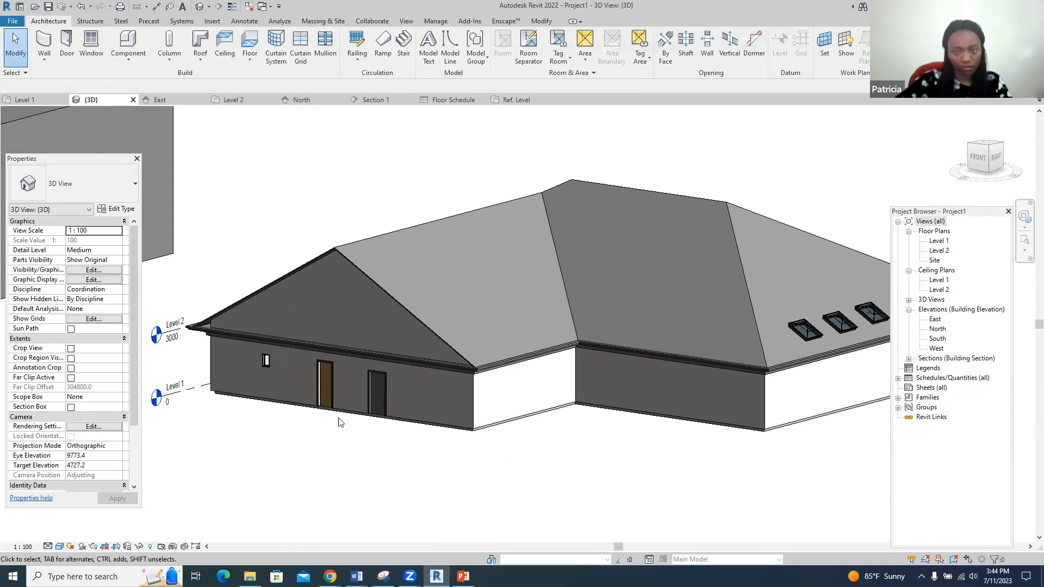
pyautogui.moveTo(330, 577)
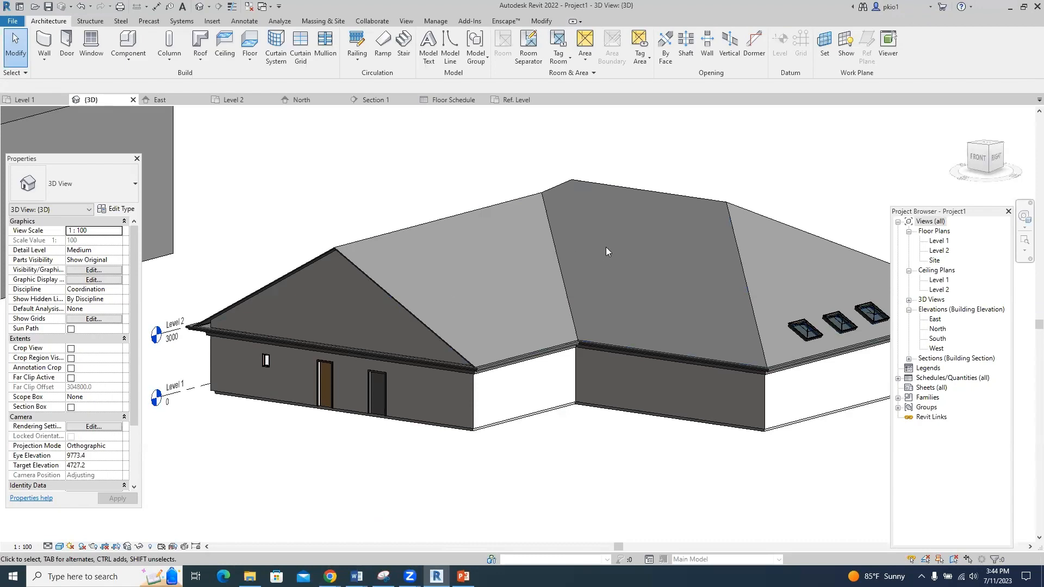
# - Delete the hipped roof and the fascia along the wall tops
pyautogui.click(608, 187)
pyautogui.press('Delete')
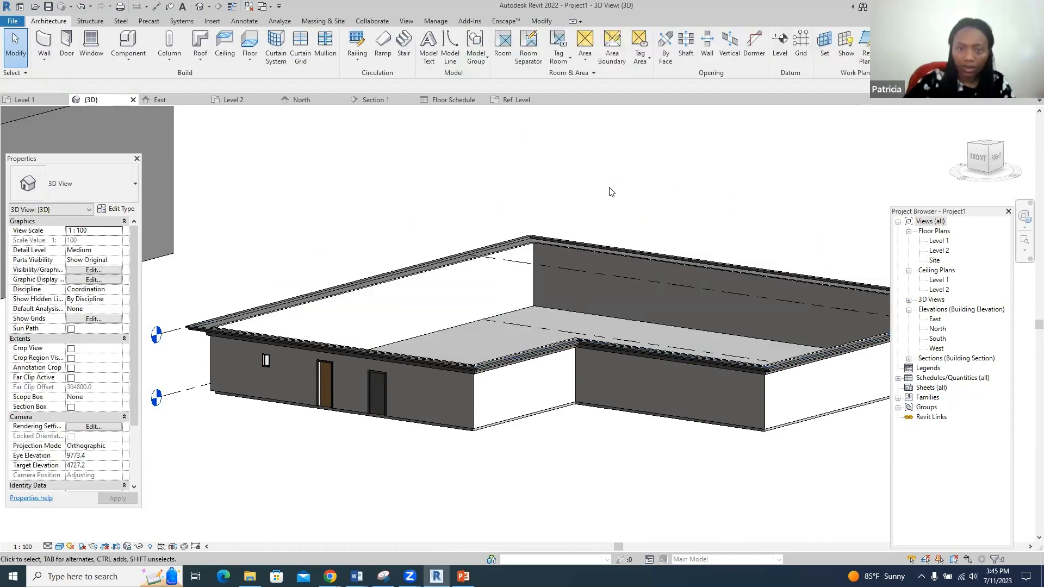
pyautogui.click(529, 353)
pyautogui.press('Delete')
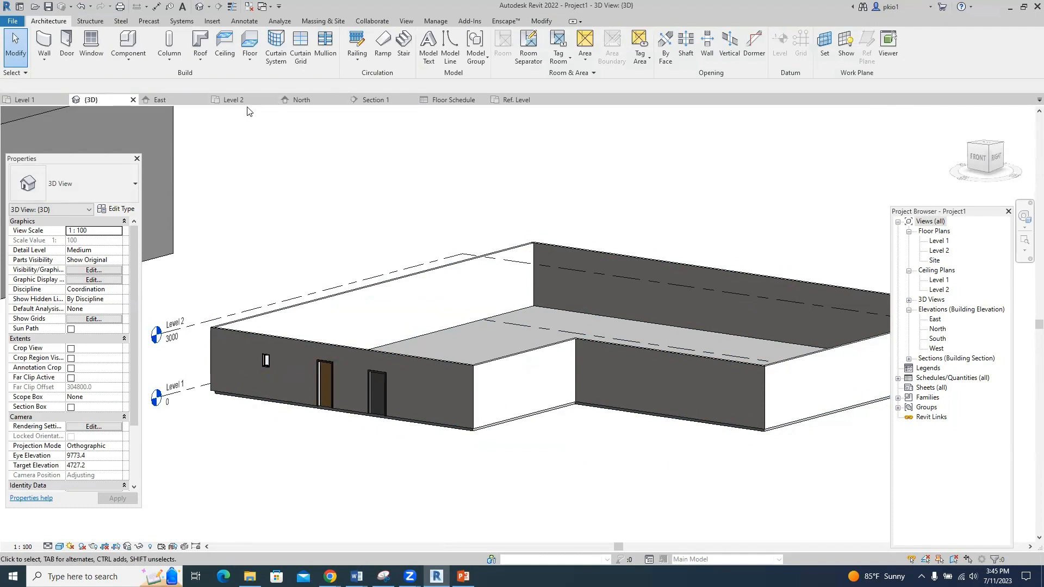
# - Switch to the Level 2 floor plan showing the bare L-shaped walls
pyautogui.click(233, 100)
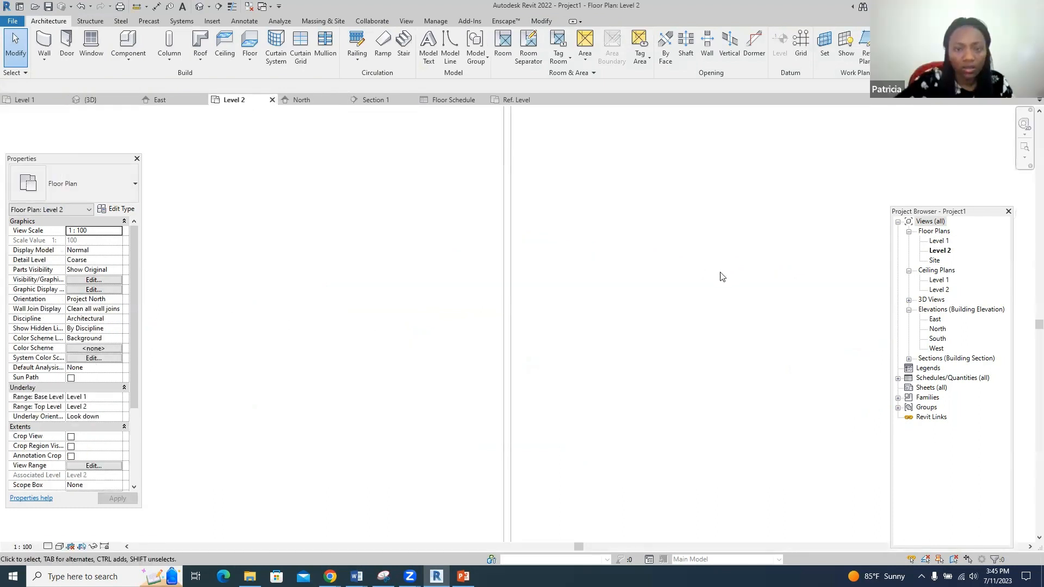
pyautogui.scroll(-5, 512, 268)
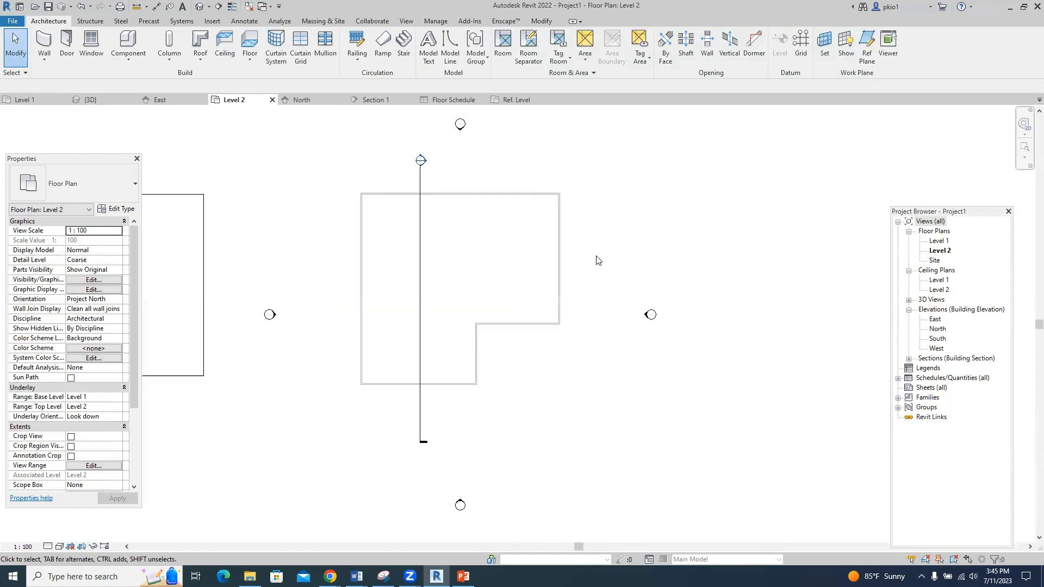
pyautogui.scroll(1, 320, 315)
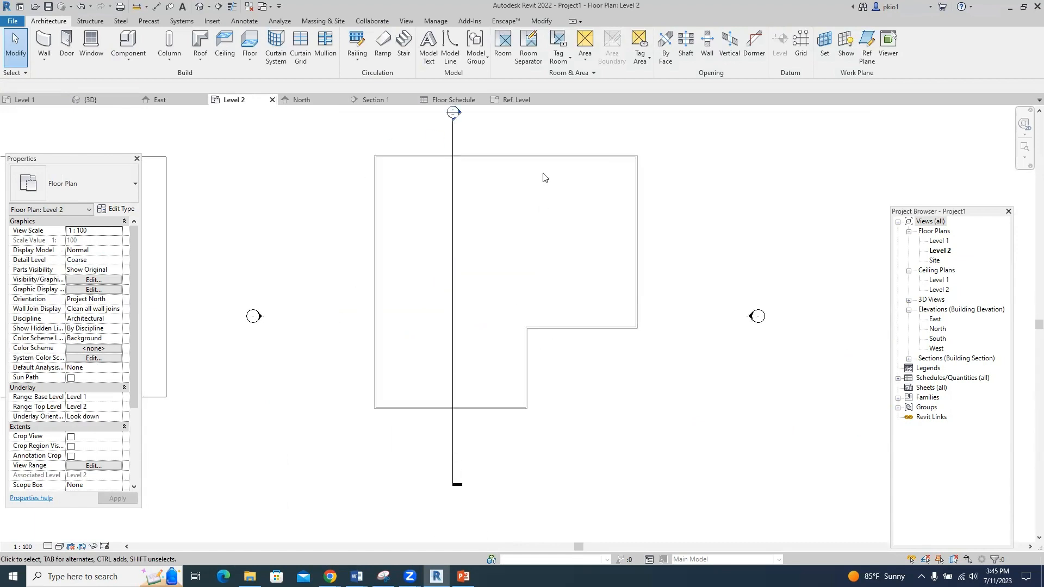
pyautogui.scroll(1, 544, 158)
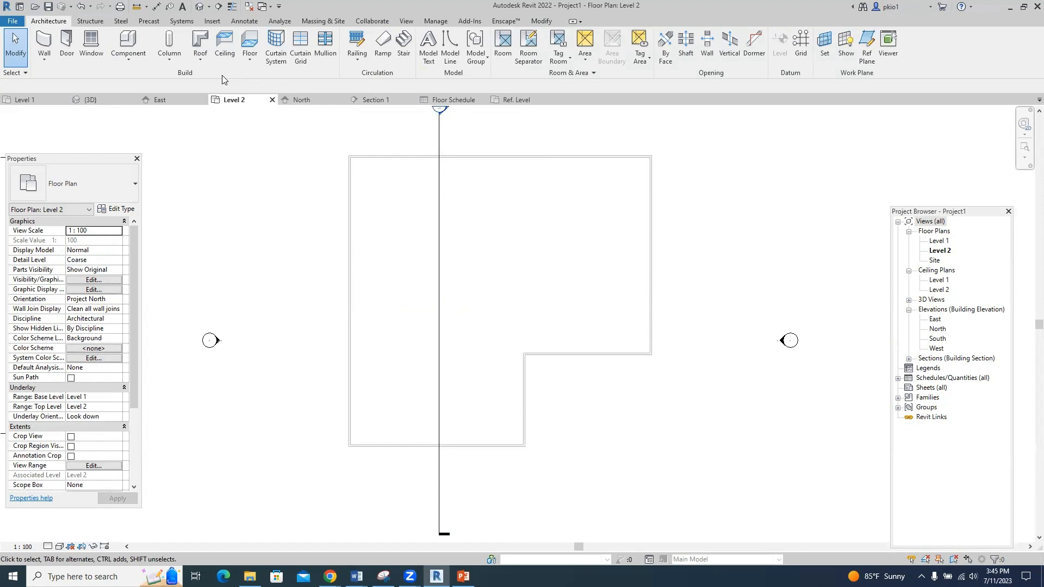
# - Start a Level 2 roof-by-footprint sketch with Defines slope on, Pick Lines, and a 300 offset
pyautogui.click(200, 59)
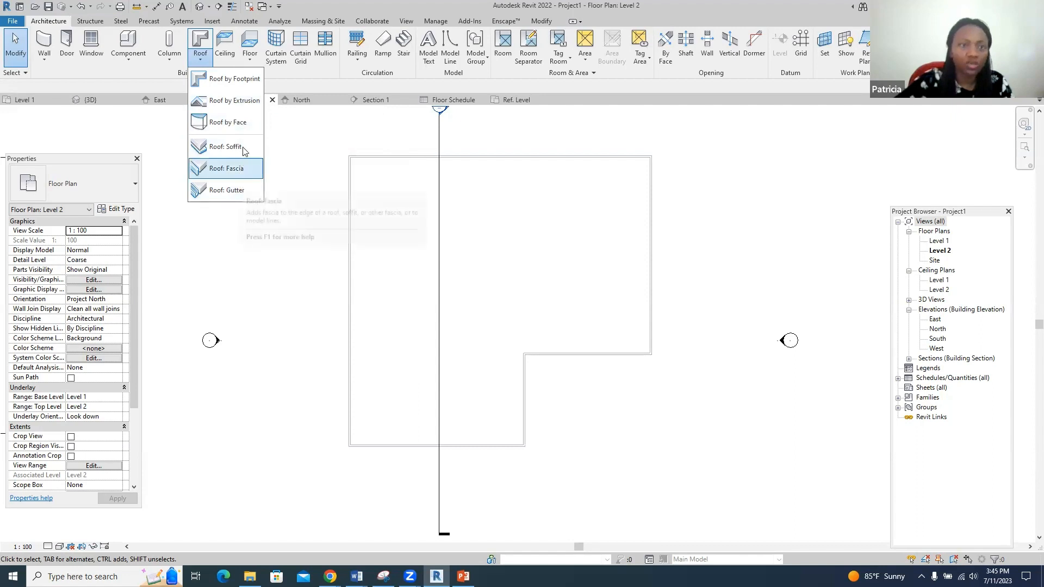
pyautogui.click(244, 80)
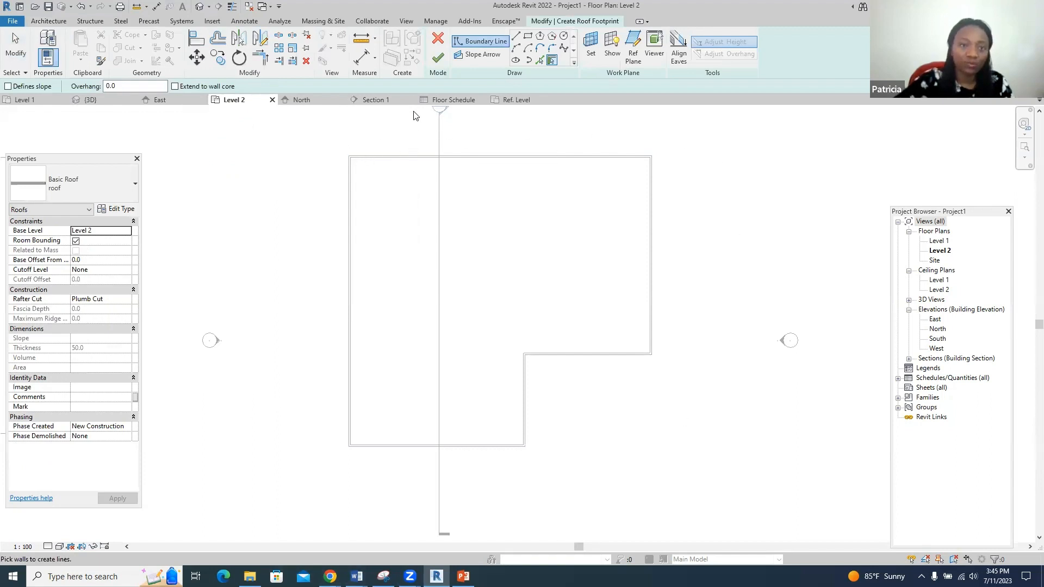
pyautogui.click(8, 86)
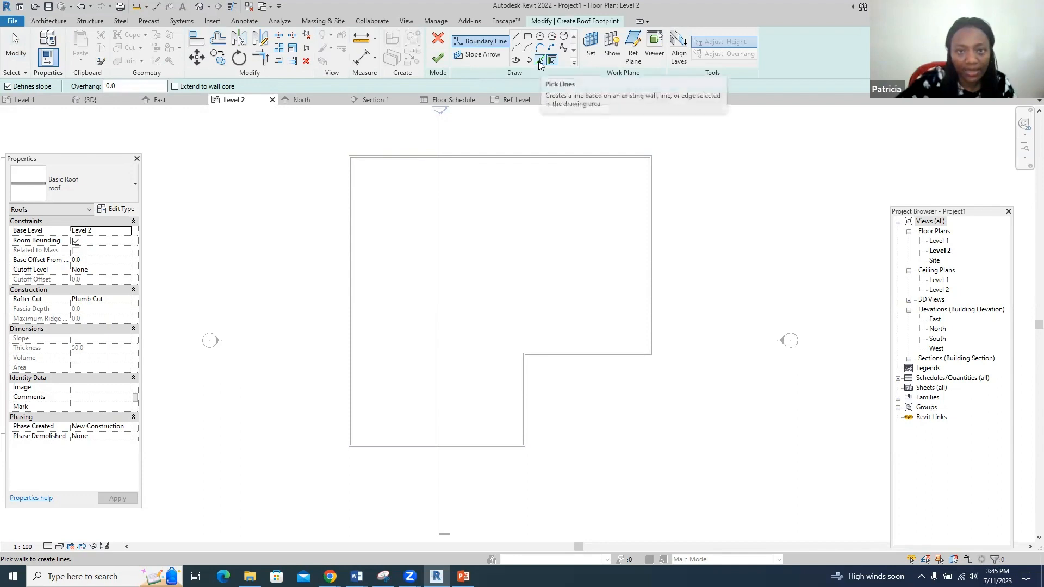
pyautogui.click(539, 60)
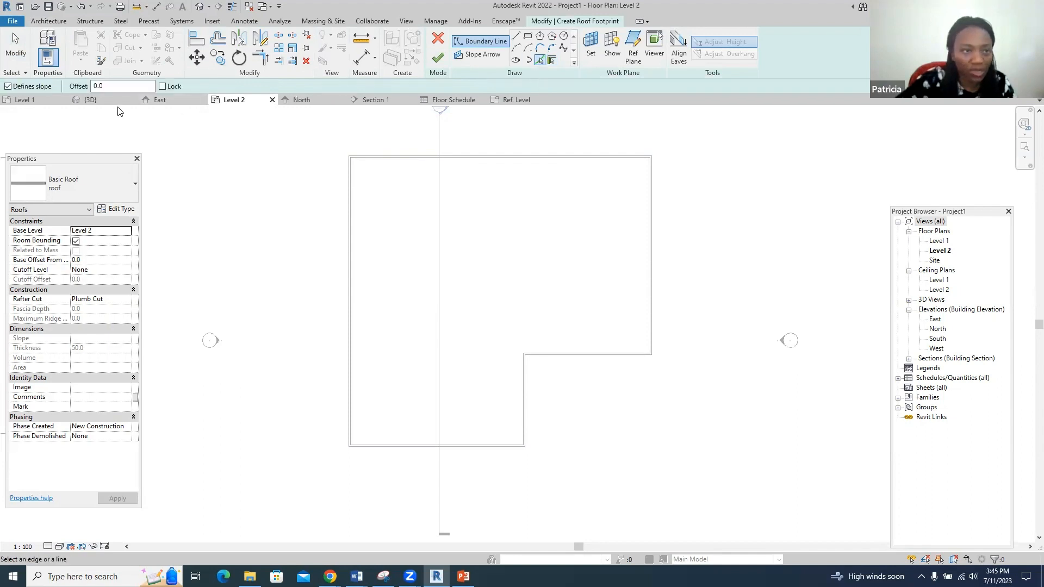
pyautogui.click(92, 86)
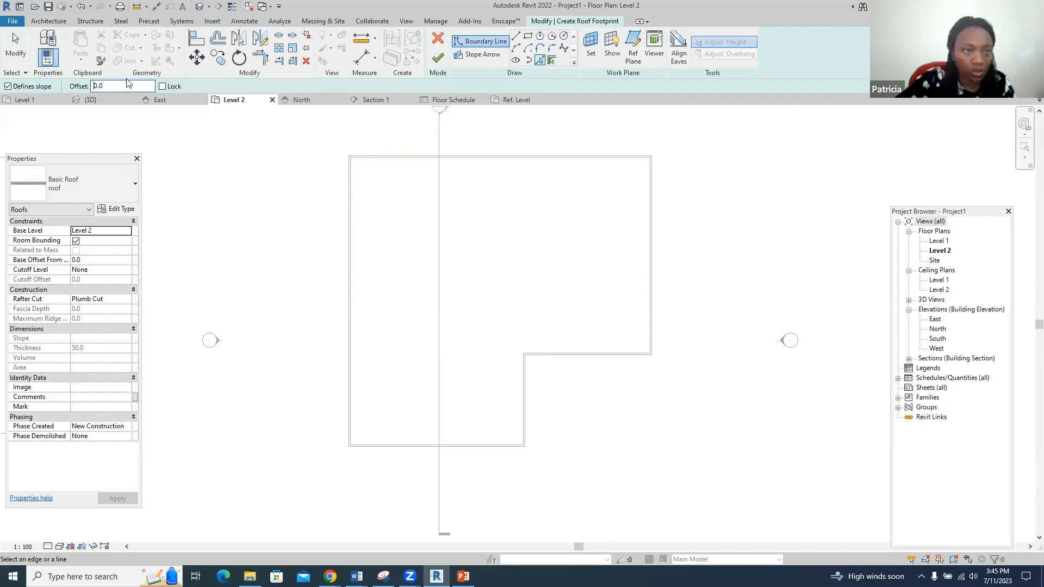
pyautogui.write('6')
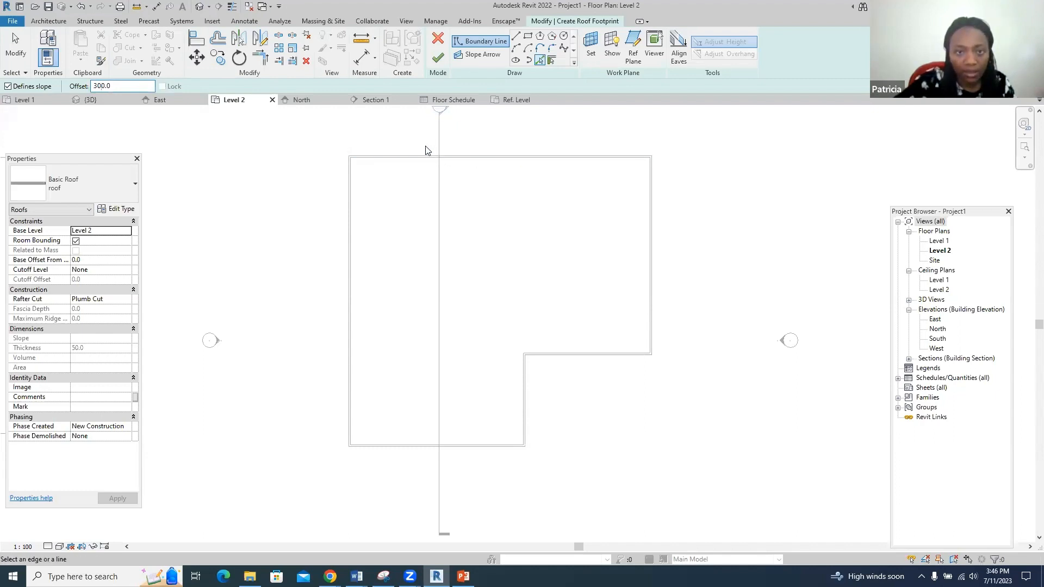
pyautogui.scroll(5, 424, 149)
# - Pick the top, right, inner horizontal and inner step walls as 30° sloped roof edges
pyautogui.click(408, 172)
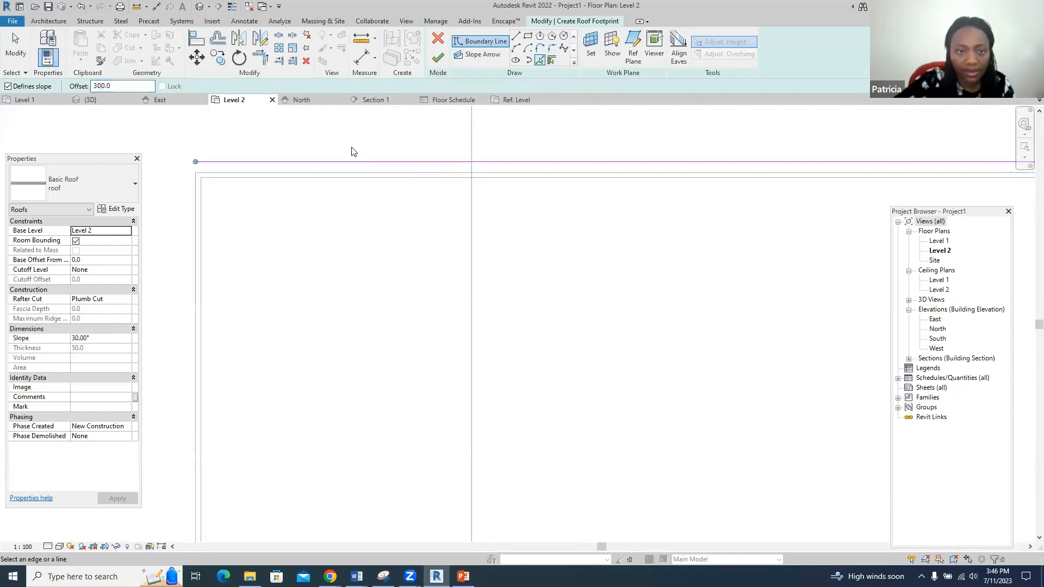
pyautogui.scroll(-3, 481, 250)
pyautogui.scroll(1, 826, 212)
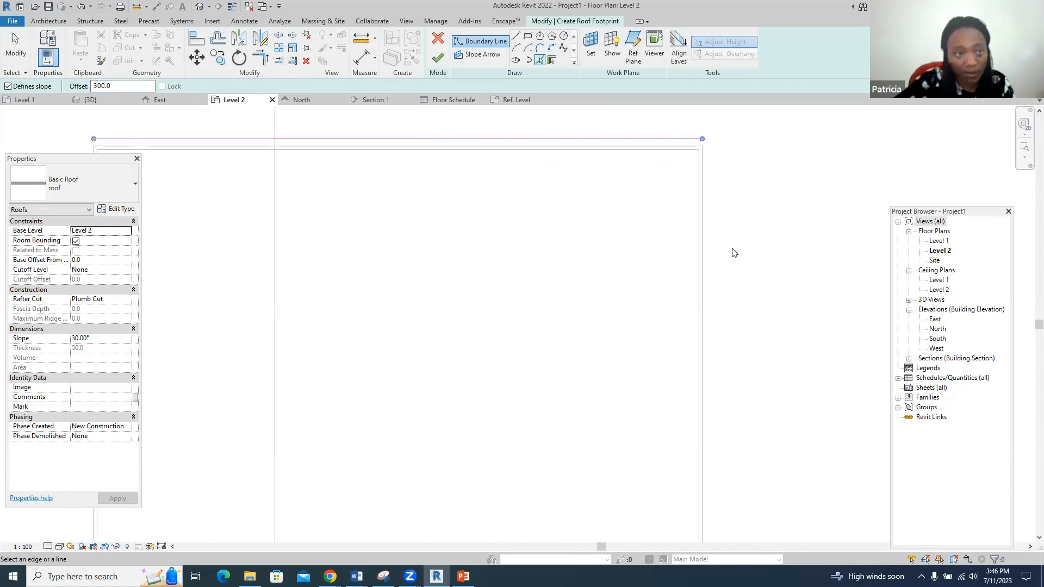
pyautogui.click(705, 262)
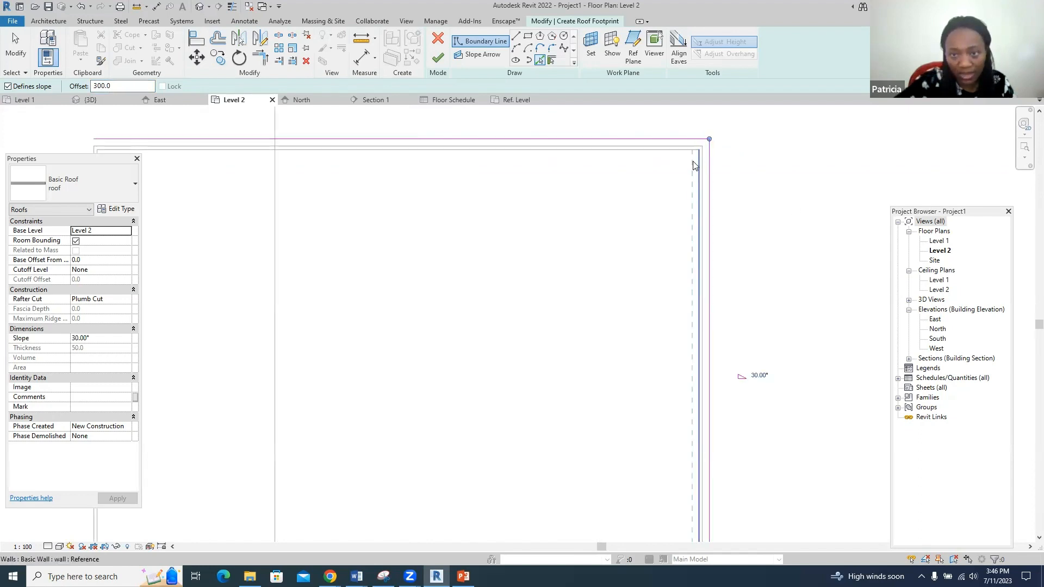
pyautogui.scroll(-3, 702, 163)
pyautogui.scroll(2, 585, 402)
pyautogui.scroll(1, 585, 406)
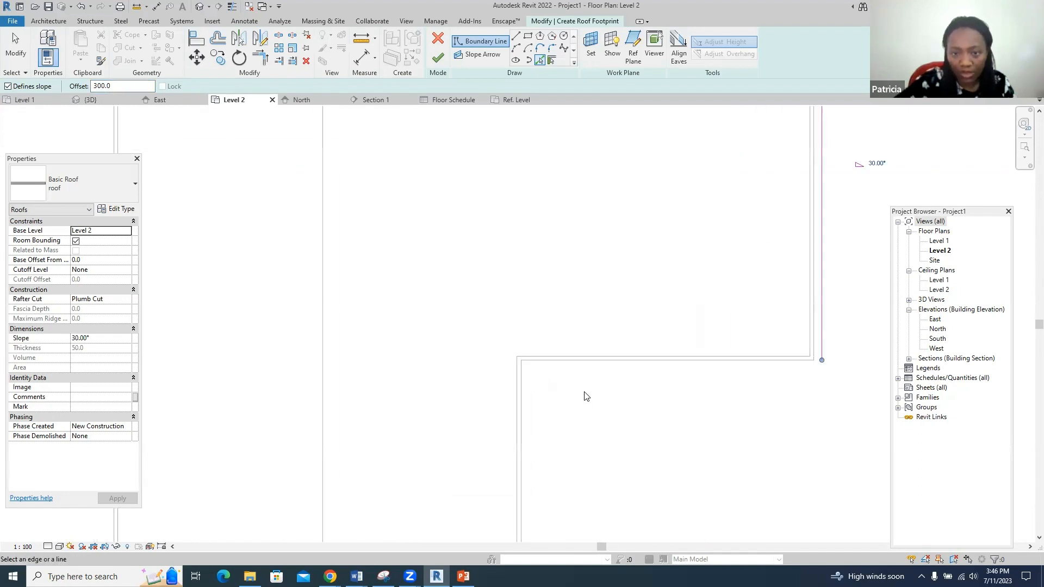
pyautogui.click(596, 359)
pyautogui.click(519, 416)
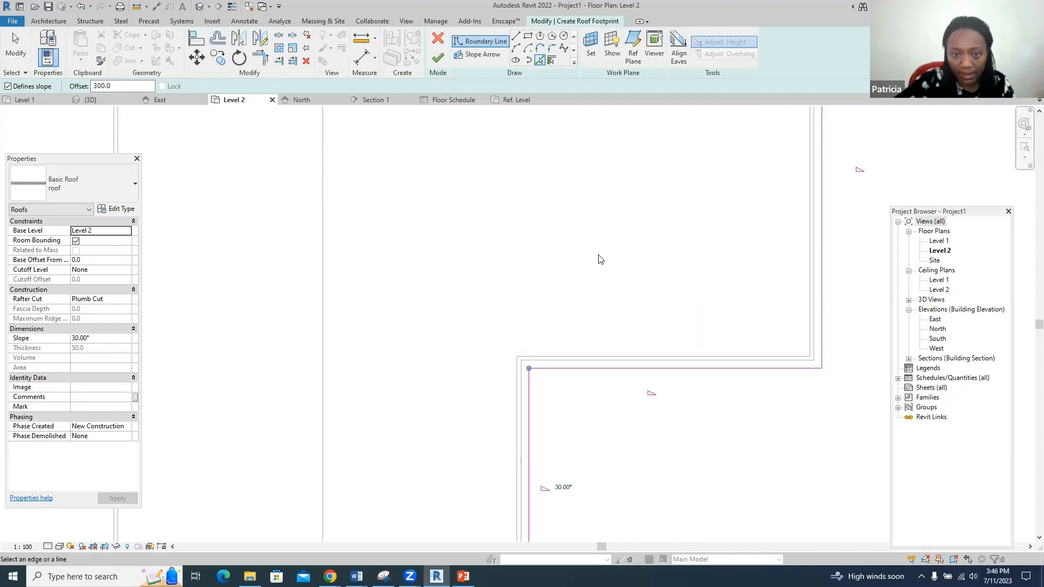
pyautogui.scroll(-2, 602, 258)
# - Pick the bottom and left walls to close the L-shaped boundary and finish the roof
pyautogui.rightClick(483, 435)
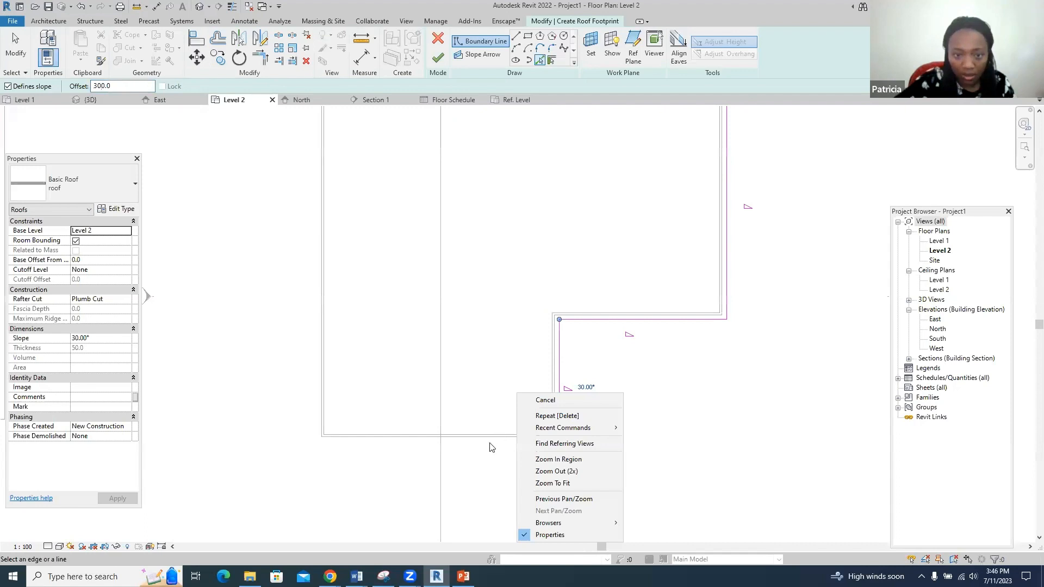
pyautogui.click(491, 444)
pyautogui.click(489, 442)
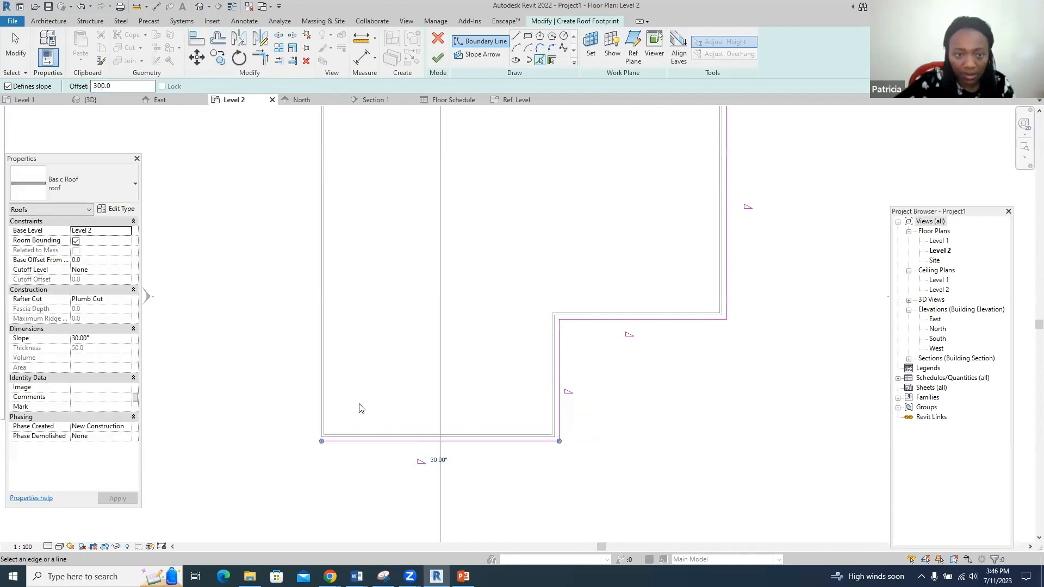
pyautogui.click(321, 373)
pyautogui.scroll(-3, 354, 377)
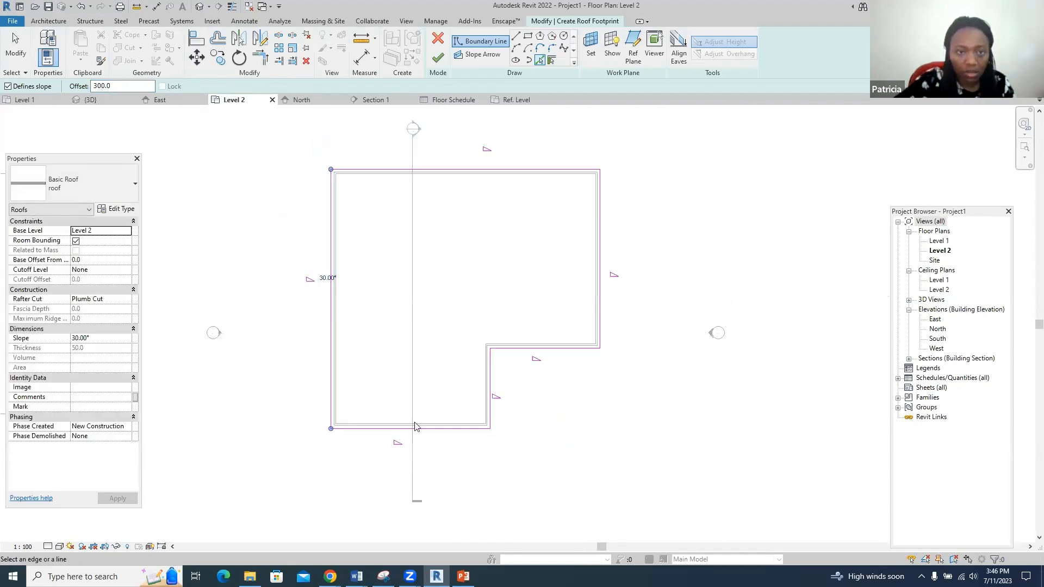
pyautogui.scroll(2, 333, 324)
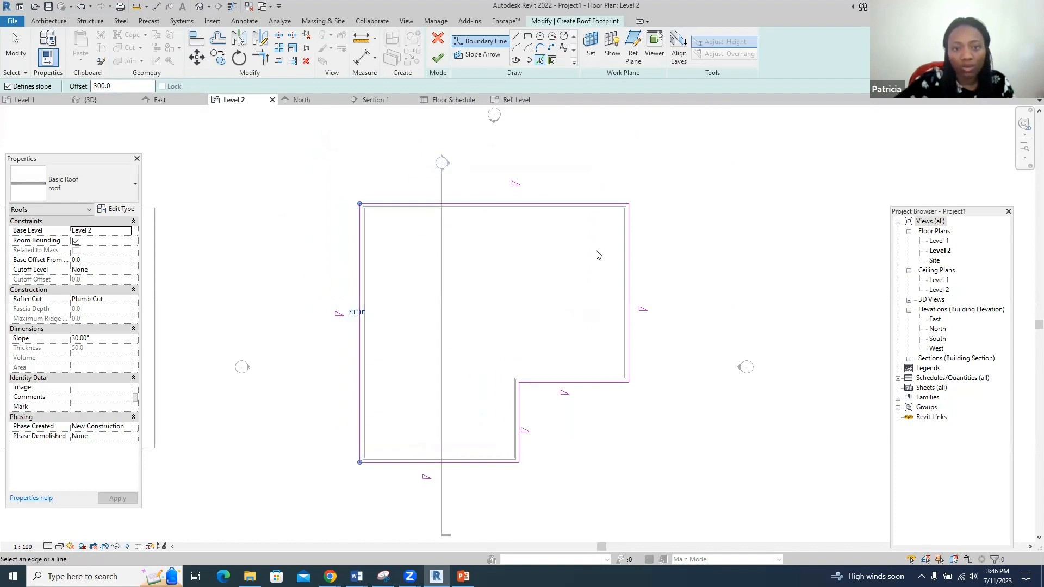
pyautogui.click(438, 57)
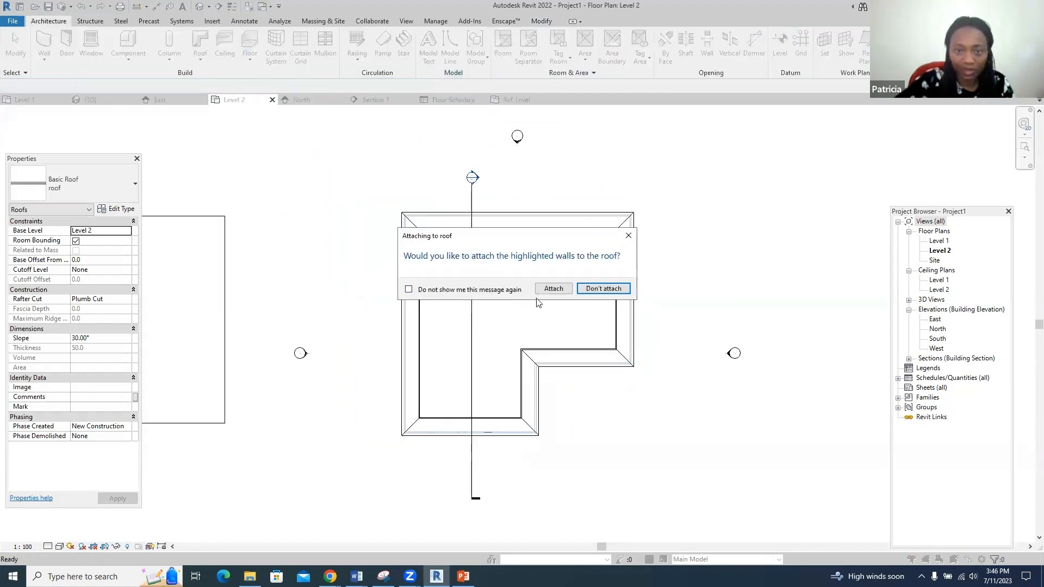
# - Attach the walls to the roof and lower its slope to 20°, viewed in 3D
pyautogui.click(553, 288)
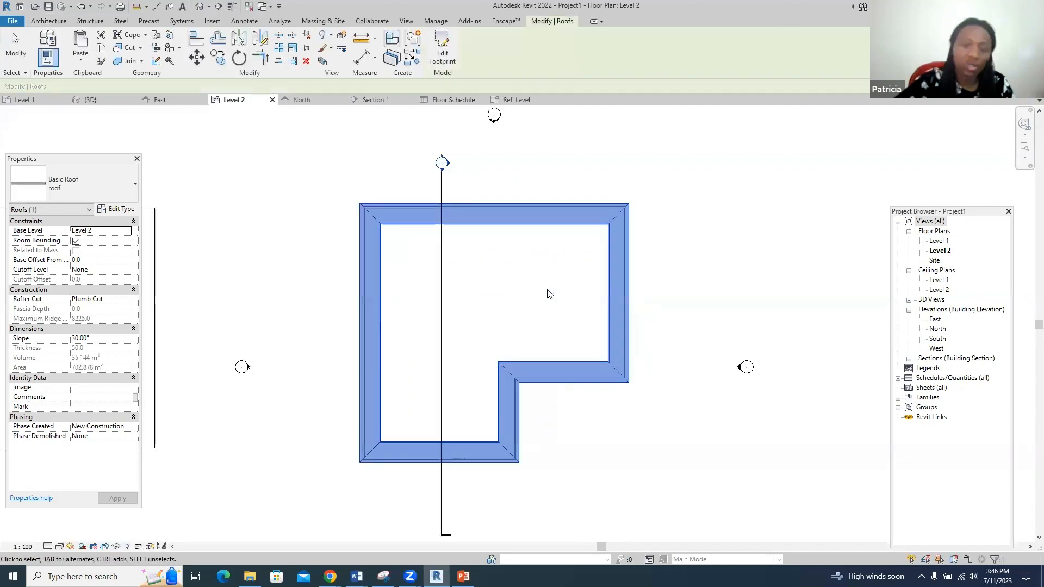
pyautogui.click(100, 100)
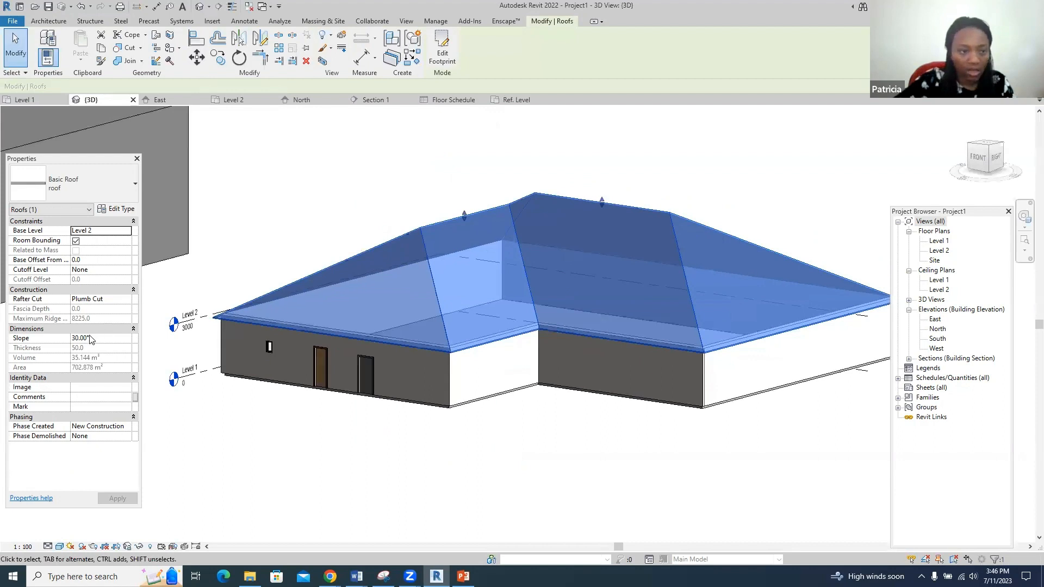
pyautogui.click(76, 339)
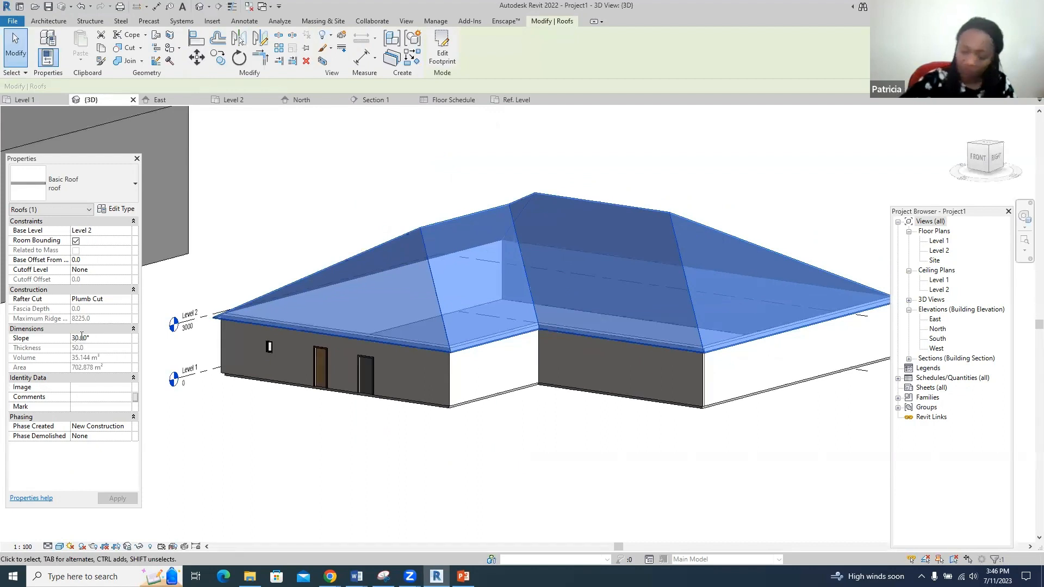
pyautogui.press('BackSpace')
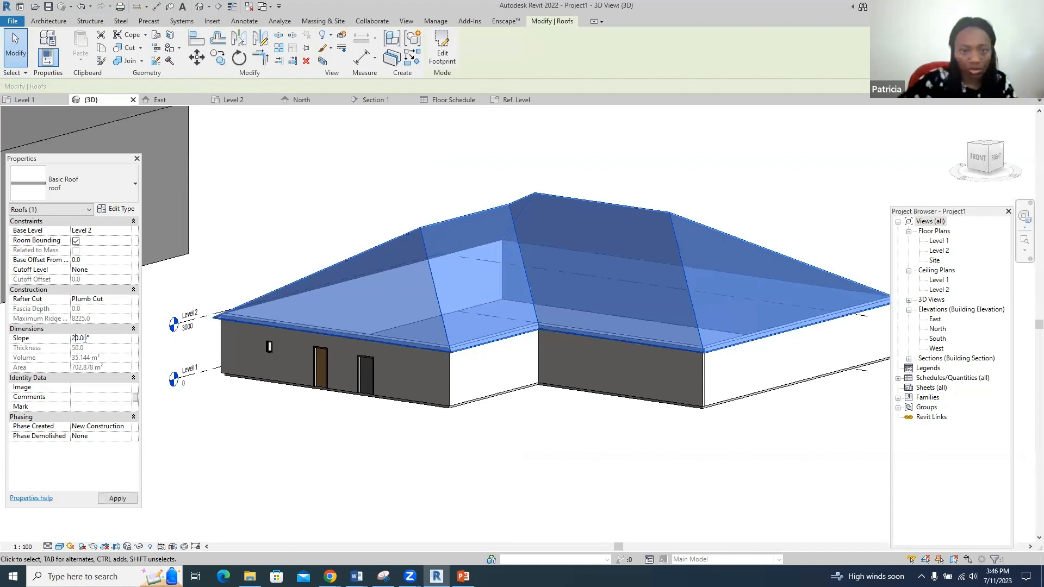
pyautogui.write('2')
pyautogui.click(295, 211)
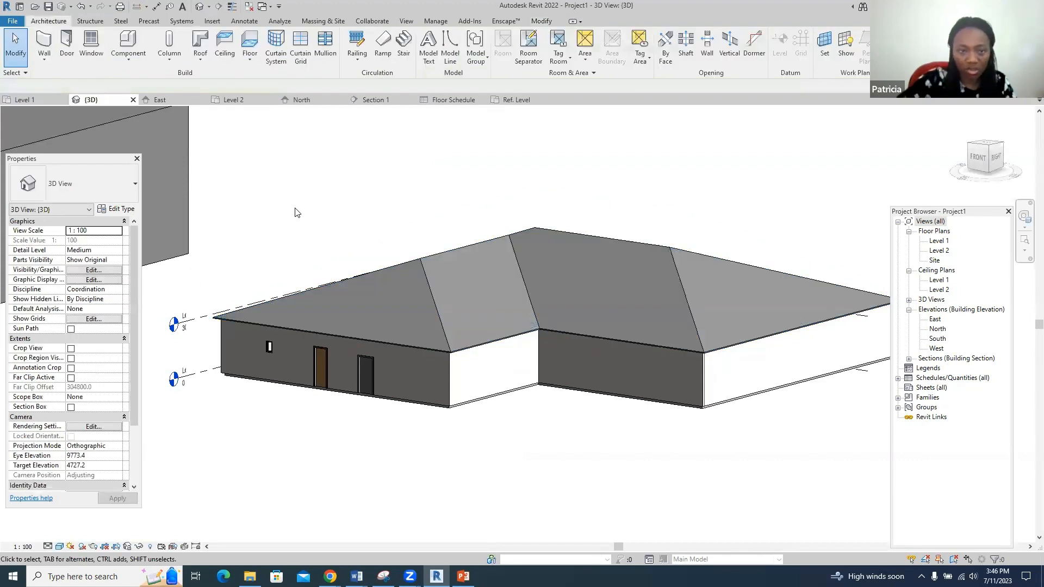
pyautogui.scroll(-3, 295, 208)
pyautogui.scroll(3, 314, 237)
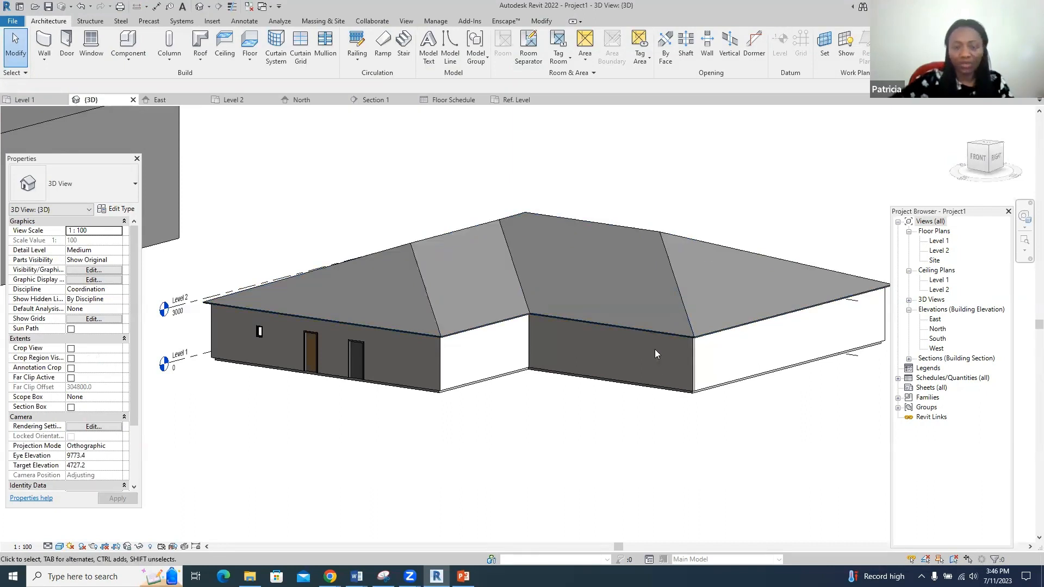
# - Select the roof and reopen its footprint sketch on the Level 2 plan with the Rectangle tool
pyautogui.click(674, 265)
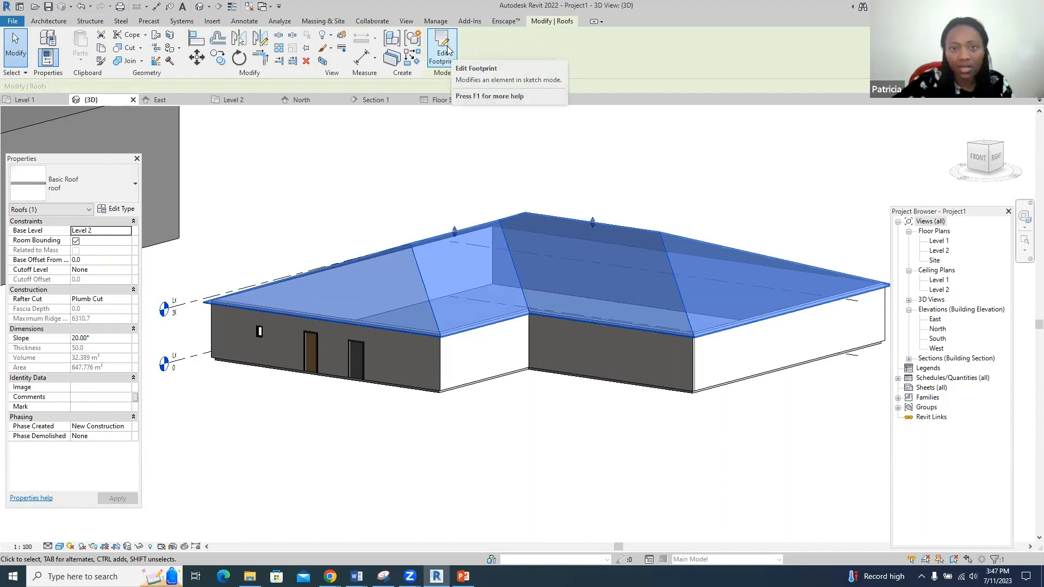
pyautogui.click(441, 49)
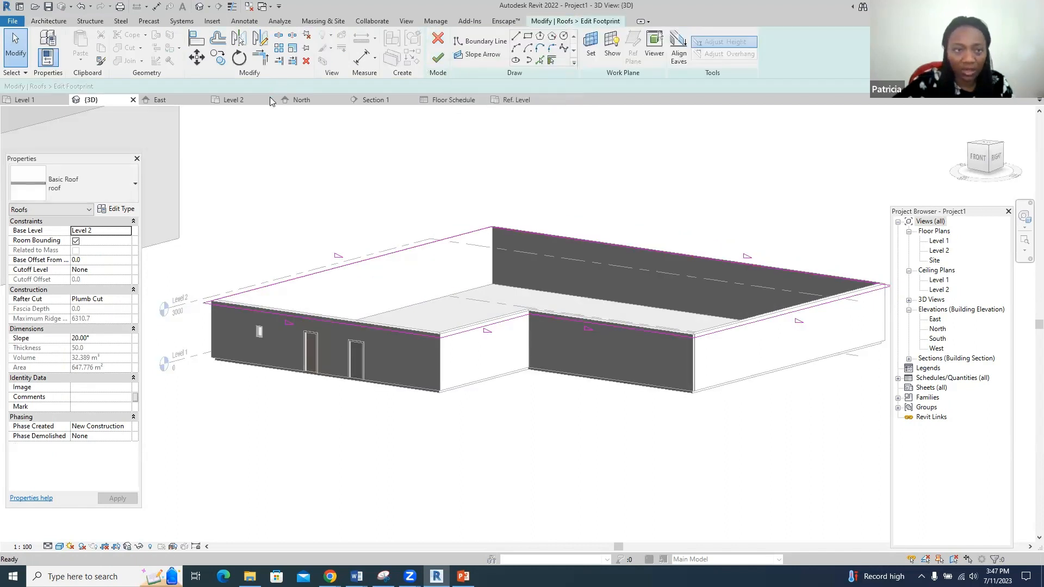
pyautogui.click(254, 101)
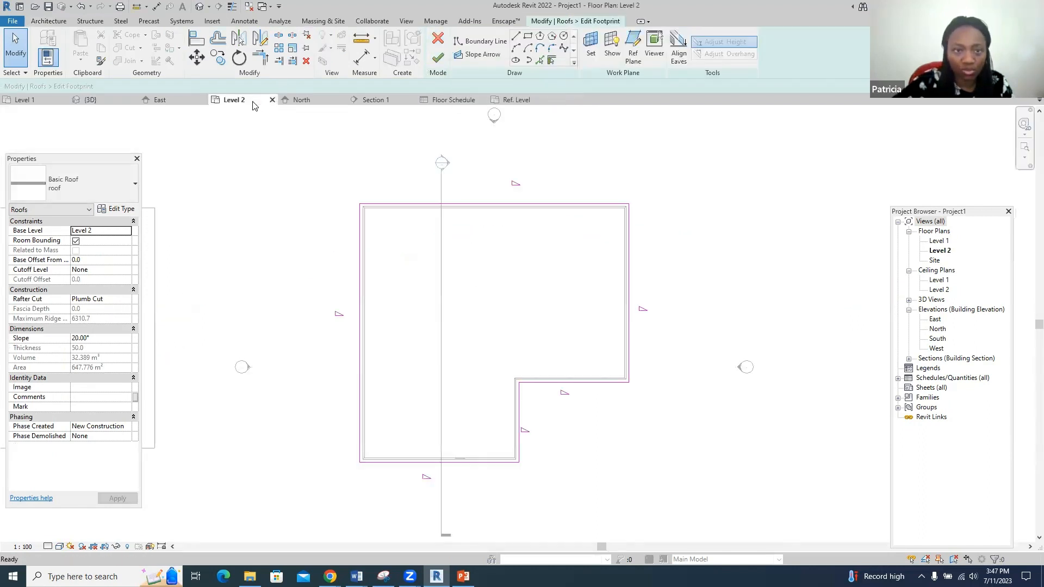
pyautogui.click(527, 36)
# - Draw two non-sloping rectangular openings inside the footprint and regenerate the roof
pyautogui.click(465, 230)
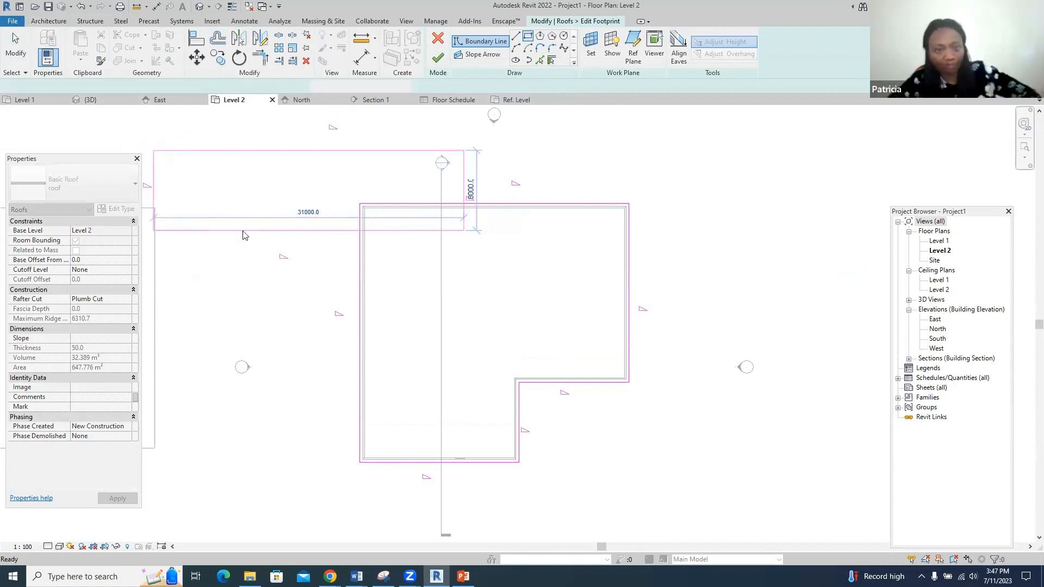
pyautogui.press('Escape')
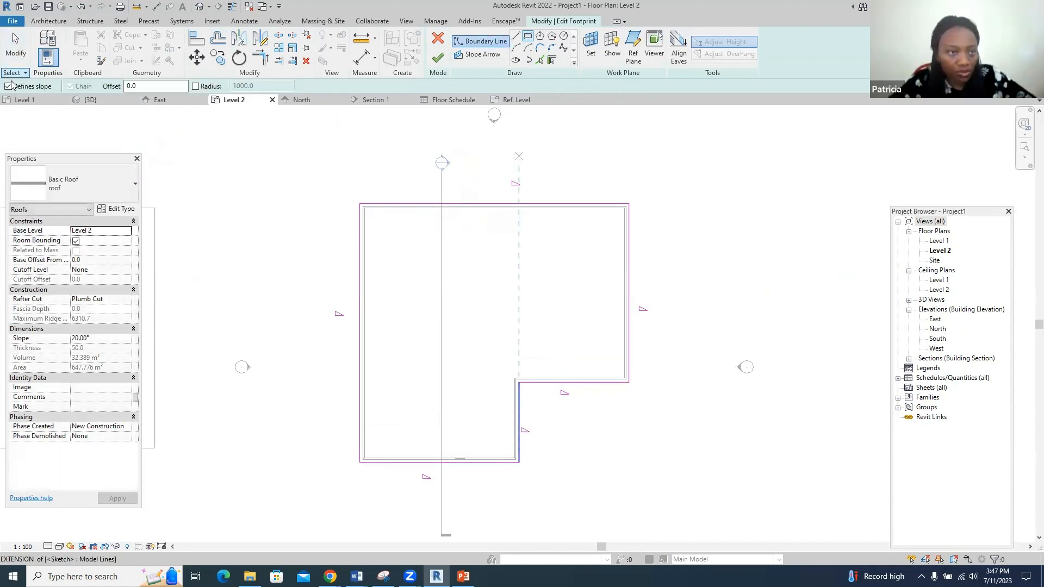
pyautogui.click(8, 87)
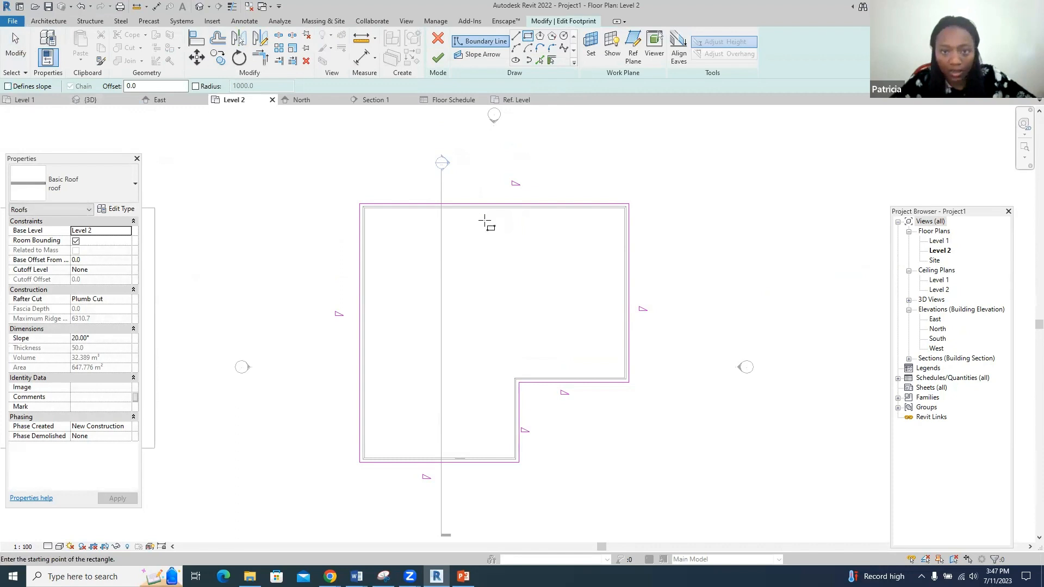
pyautogui.click(488, 220)
pyautogui.click(565, 250)
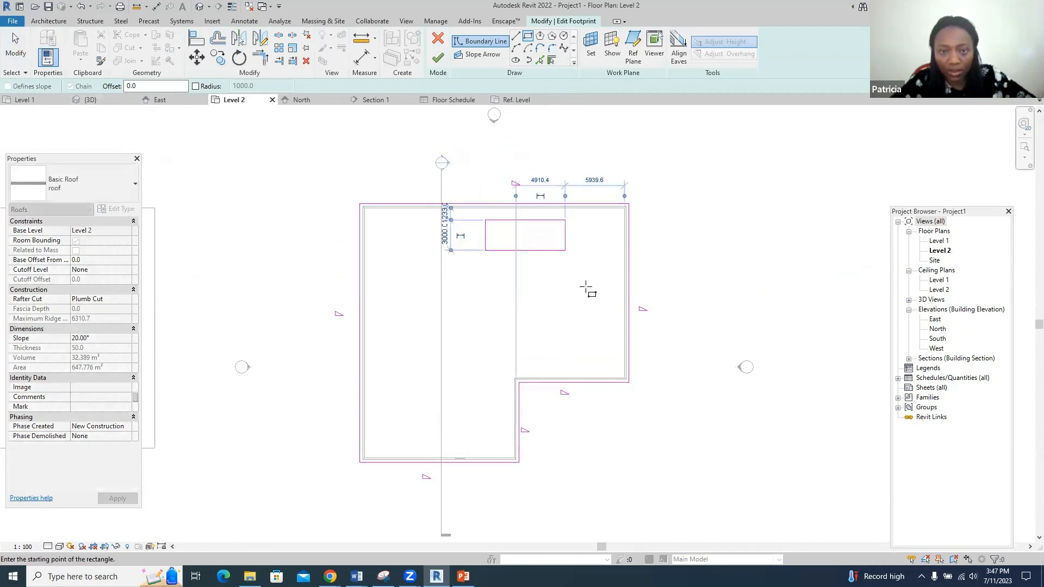
pyautogui.click(601, 351)
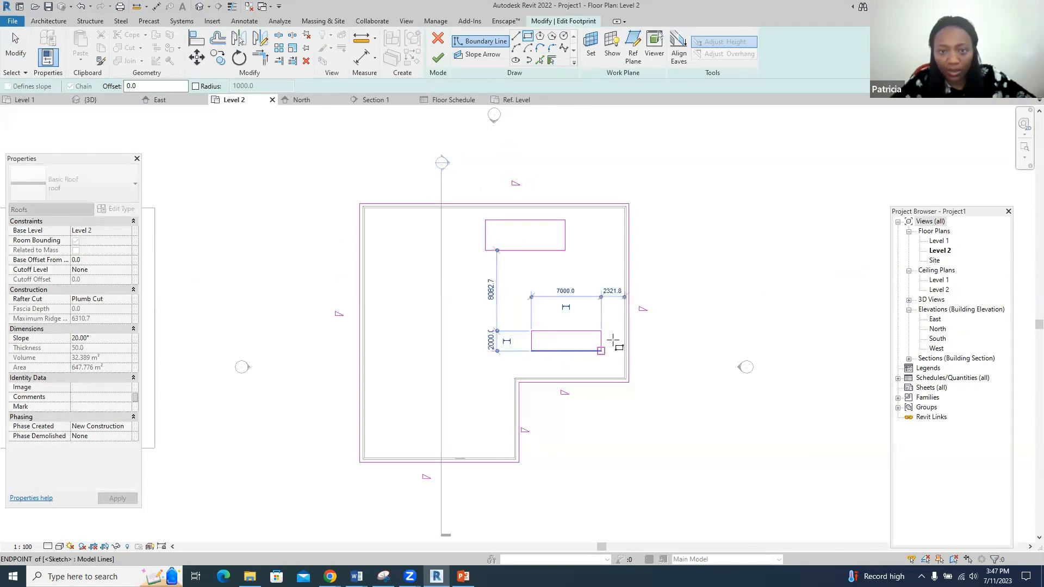
pyautogui.click(437, 59)
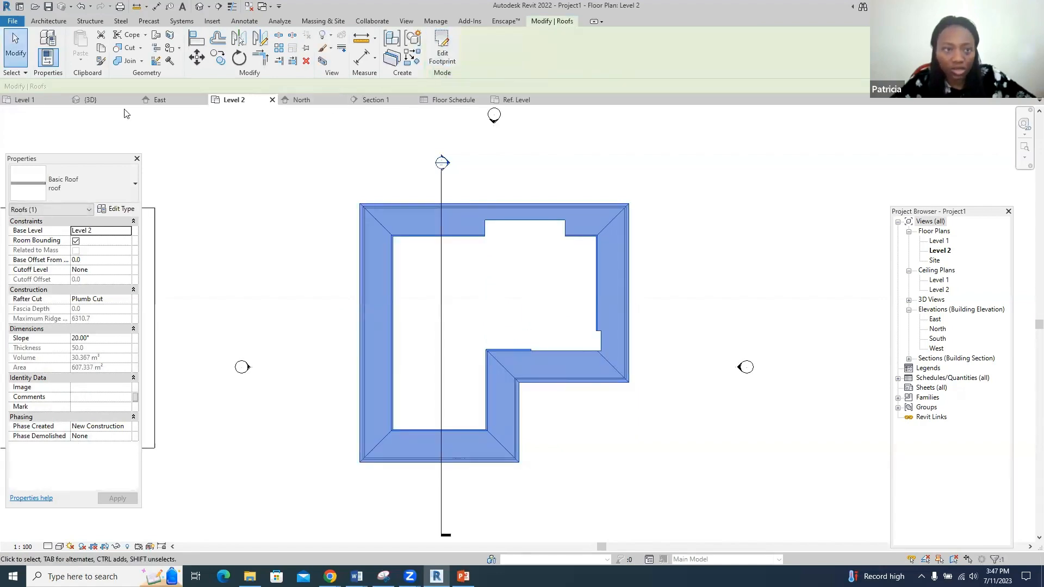
# - In the 3D view, deselect the roof and orbit around it to see the two openings
pyautogui.click(103, 101)
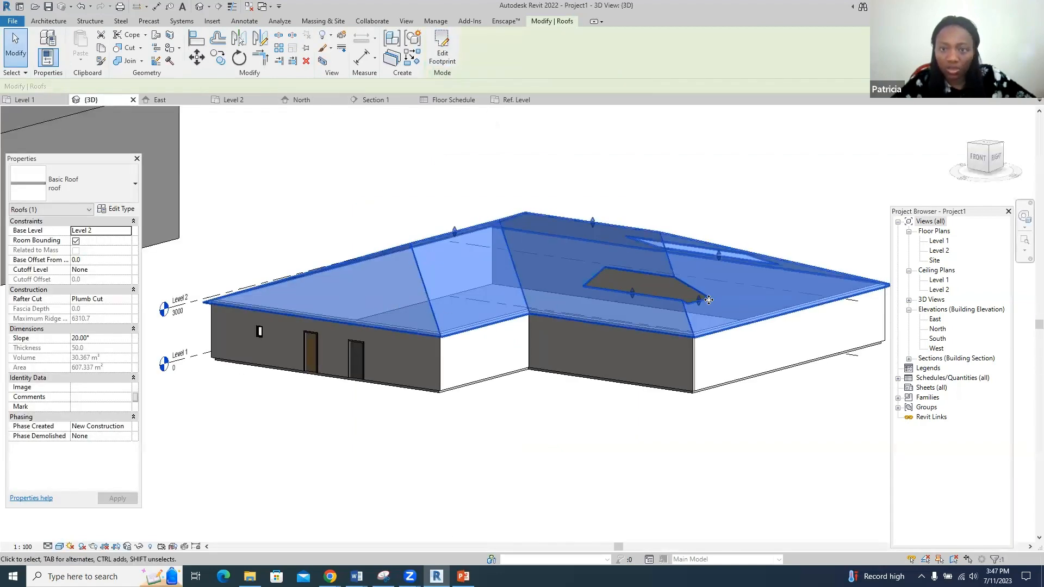
pyautogui.click(766, 407)
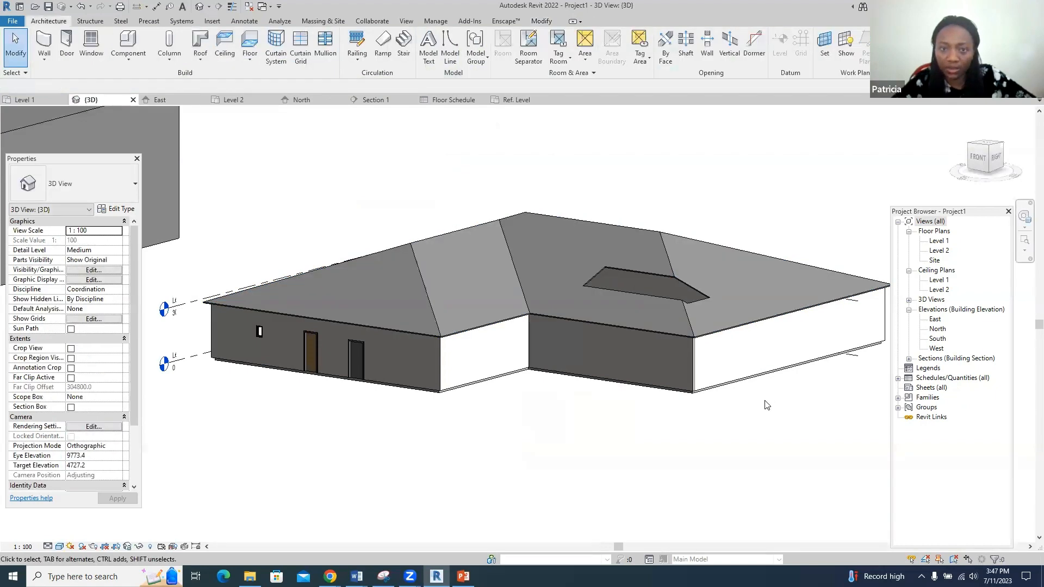
pyautogui.click(1024, 217)
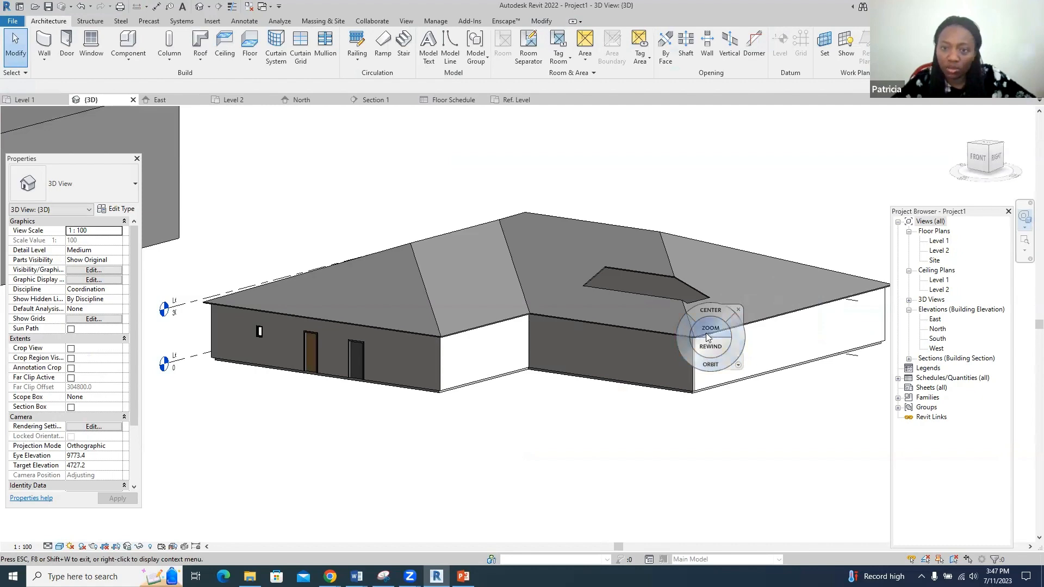
pyautogui.click(713, 310)
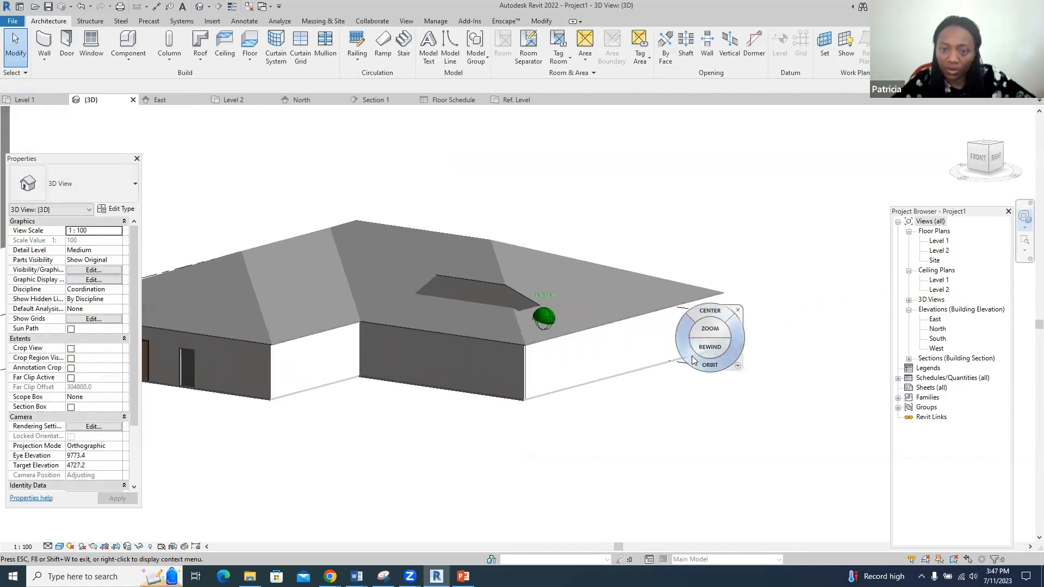
pyautogui.moveTo(710, 364); pyautogui.dragTo(368, 366)
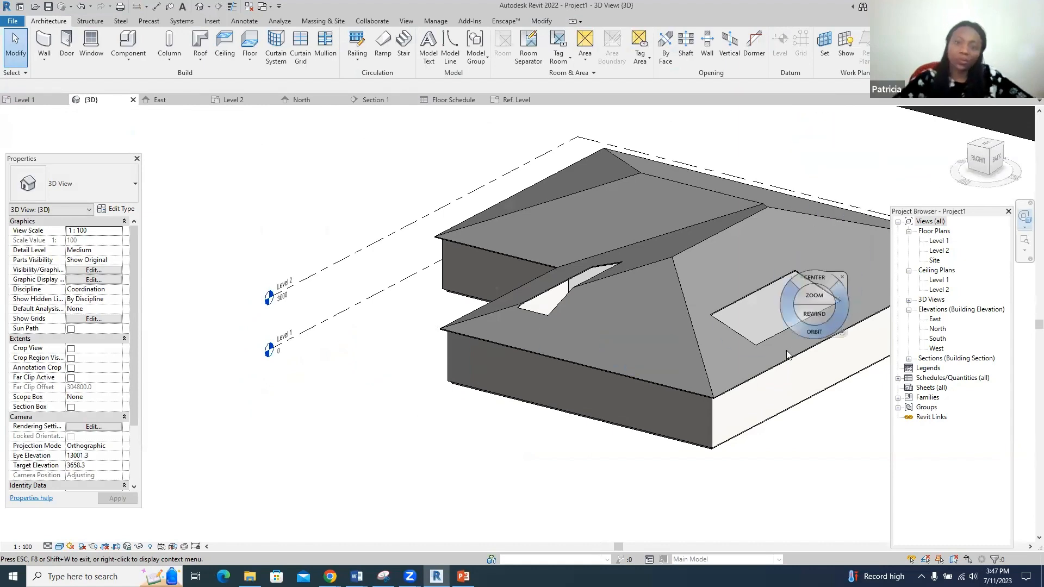
pyautogui.press('Escape')
pyautogui.scroll(2, 841, 340)
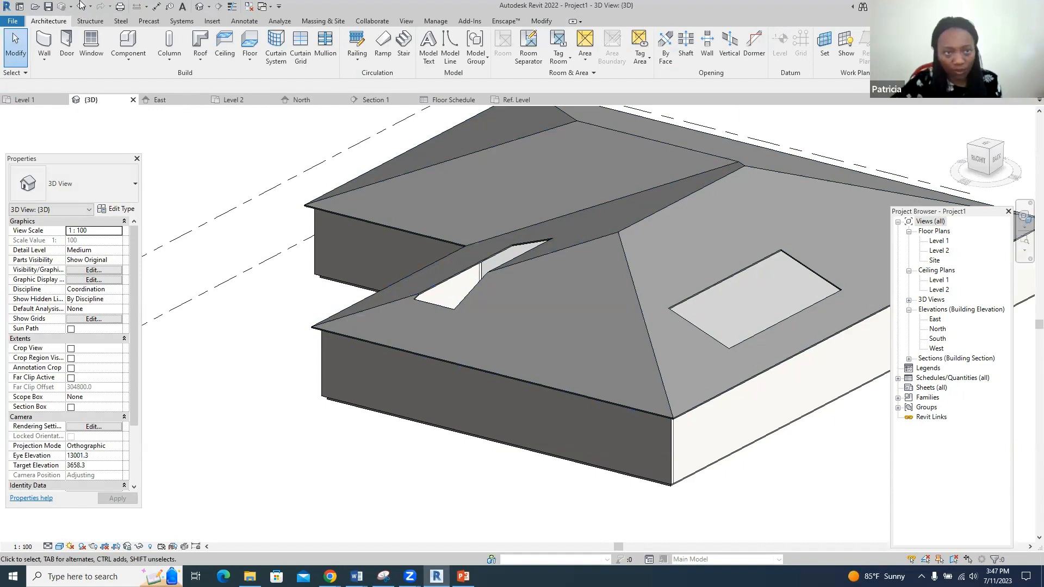
# - Undo both opening rectangles, re-finish the solid roof, and return to the Level 2 plan
pyautogui.click(81, 6)
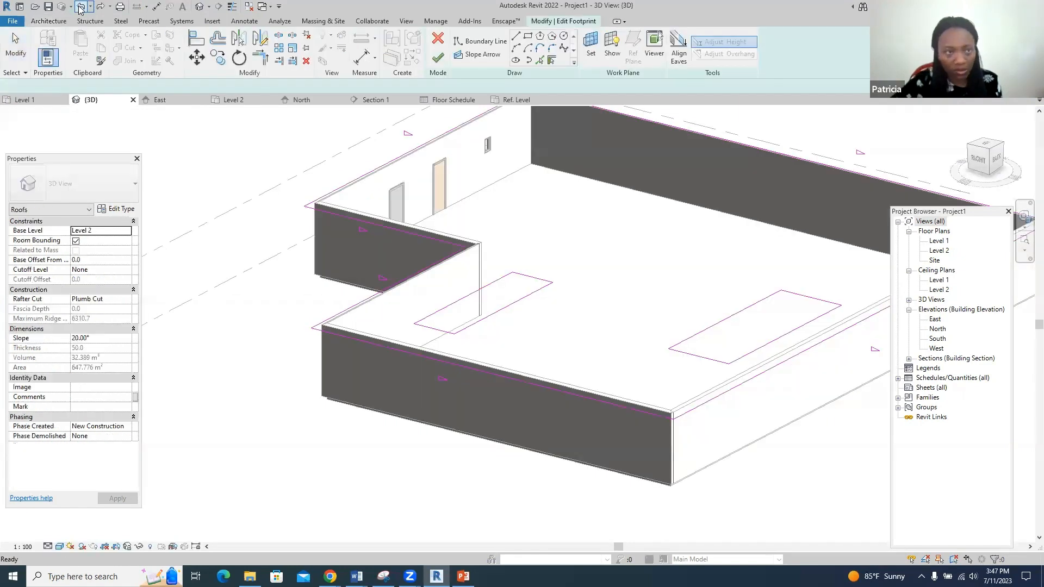
pyautogui.click(80, 6)
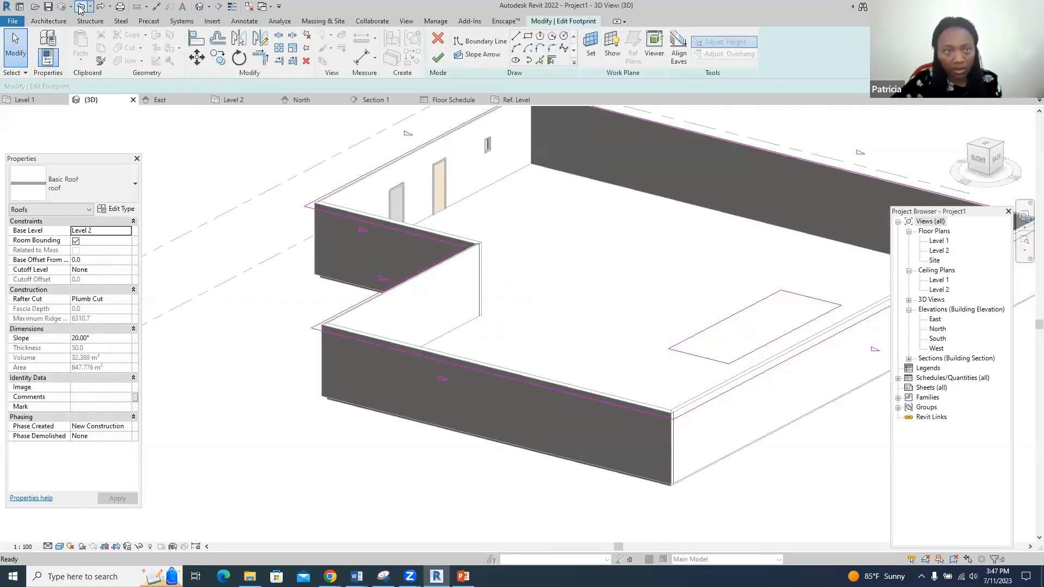
pyautogui.click(81, 6)
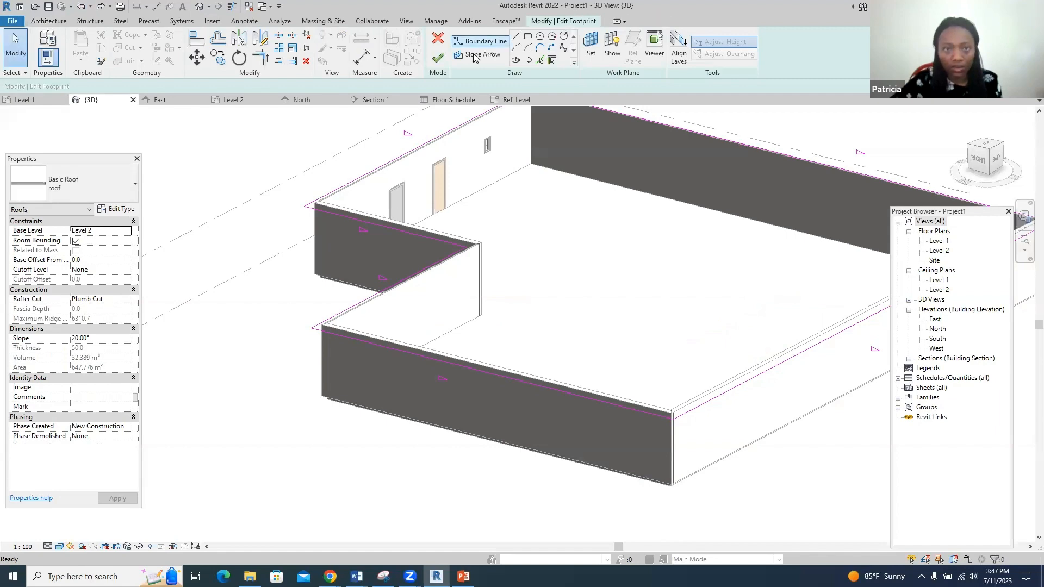
pyautogui.click(443, 64)
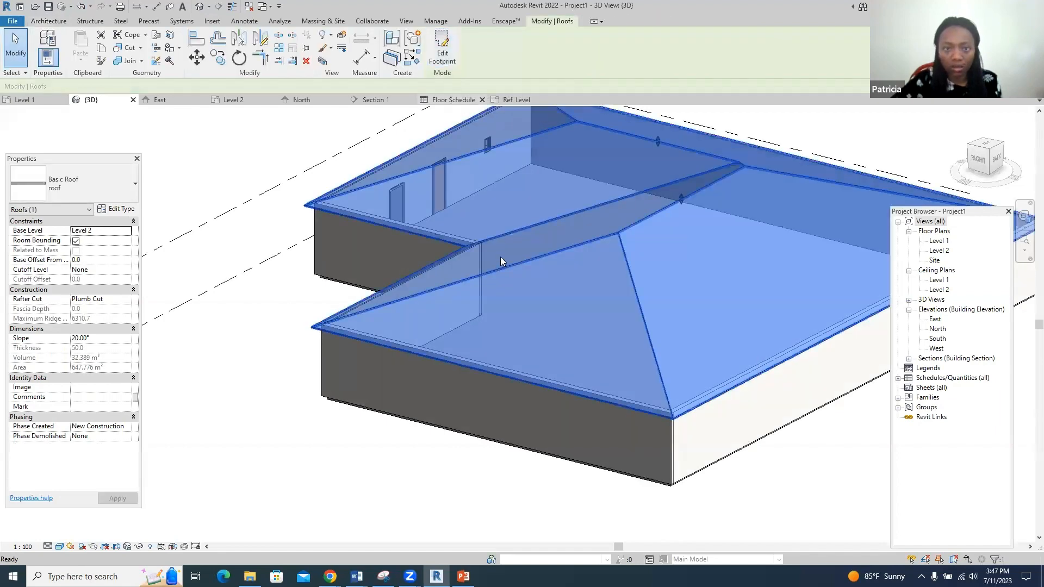
pyautogui.scroll(-2, 440, 408)
pyautogui.click(448, 438)
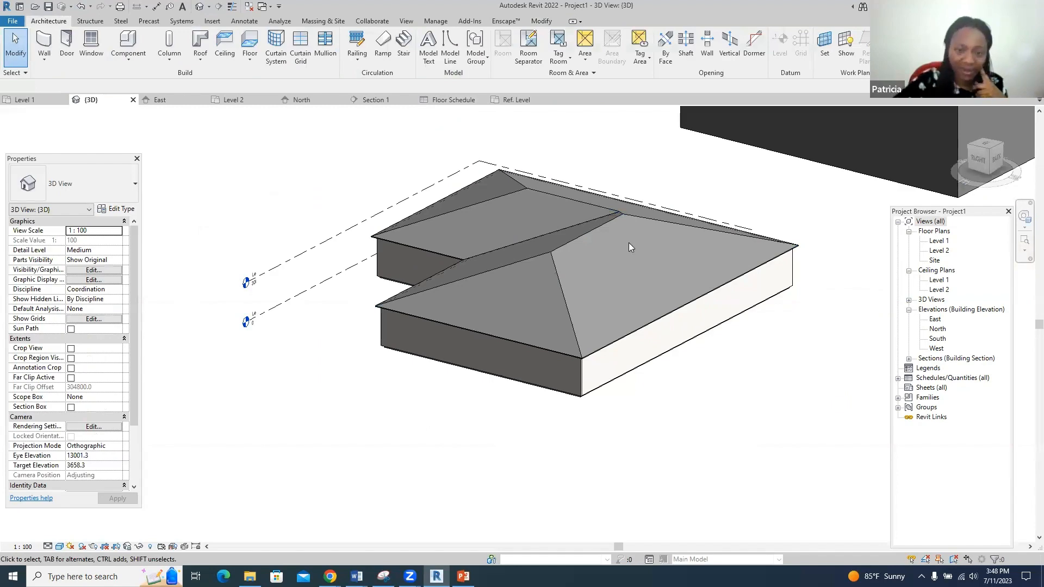
pyautogui.click(241, 100)
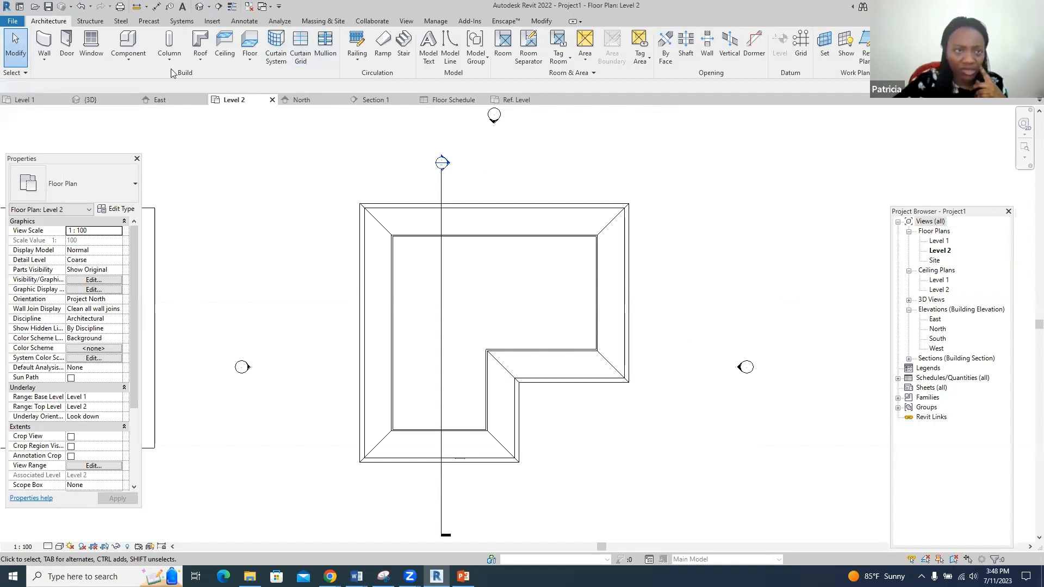
# - Start a Model In-Place component in the Generic Models category
pyautogui.click(129, 56)
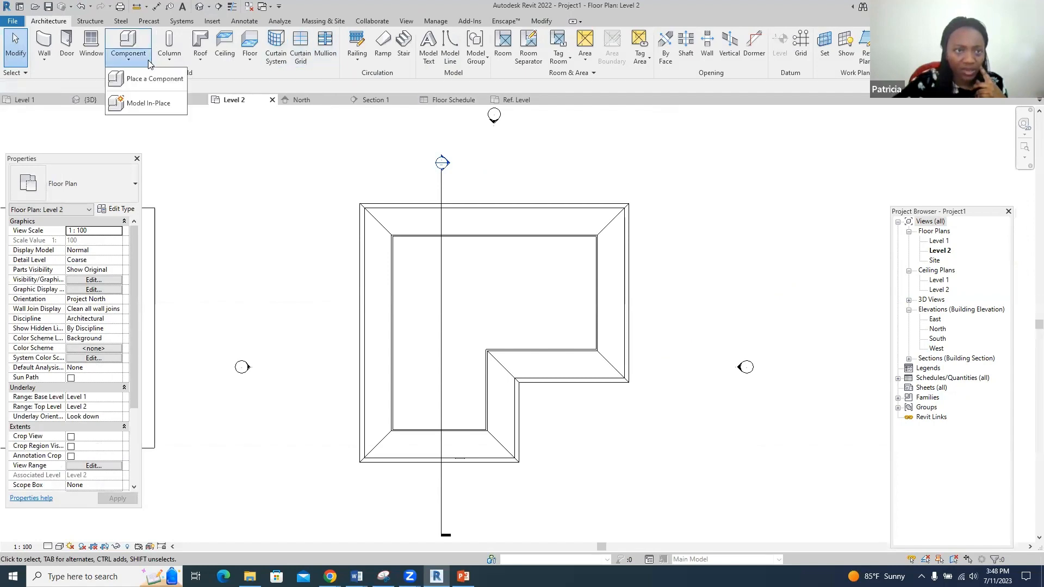
pyautogui.click(155, 104)
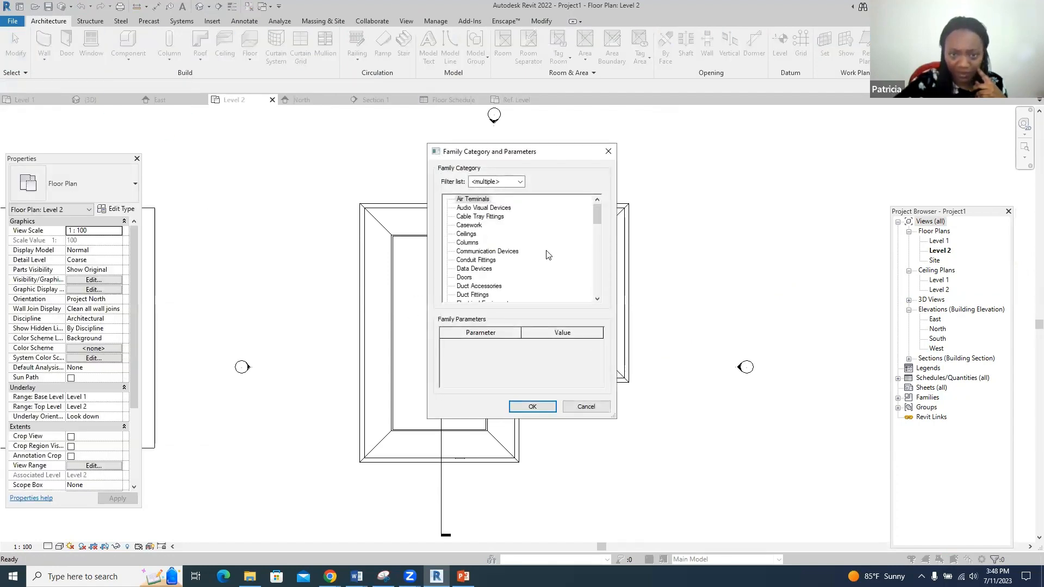
pyautogui.scroll(-1, 548, 255)
pyautogui.scroll(-2, 548, 252)
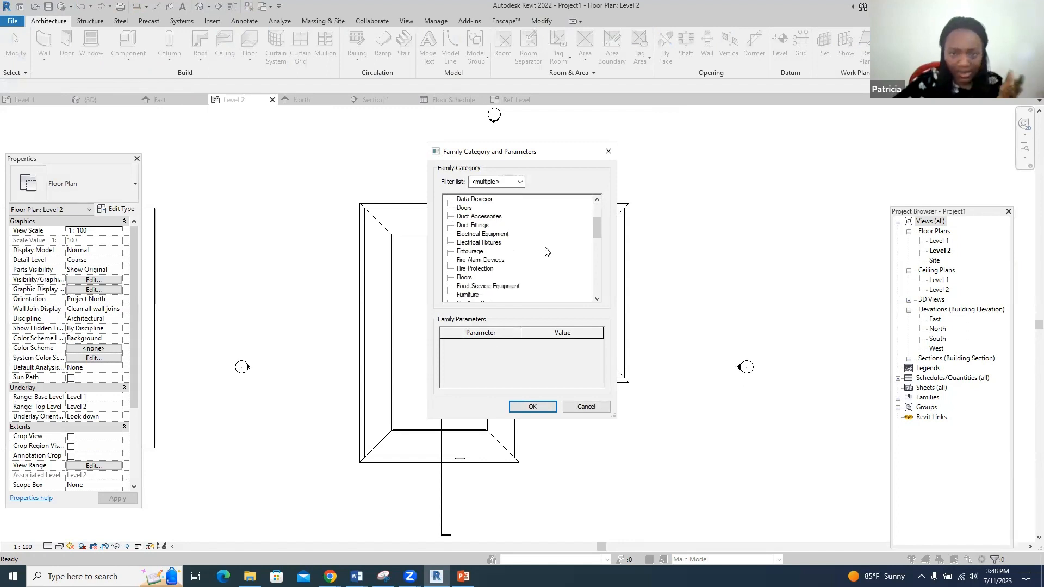
pyautogui.scroll(-3, 547, 251)
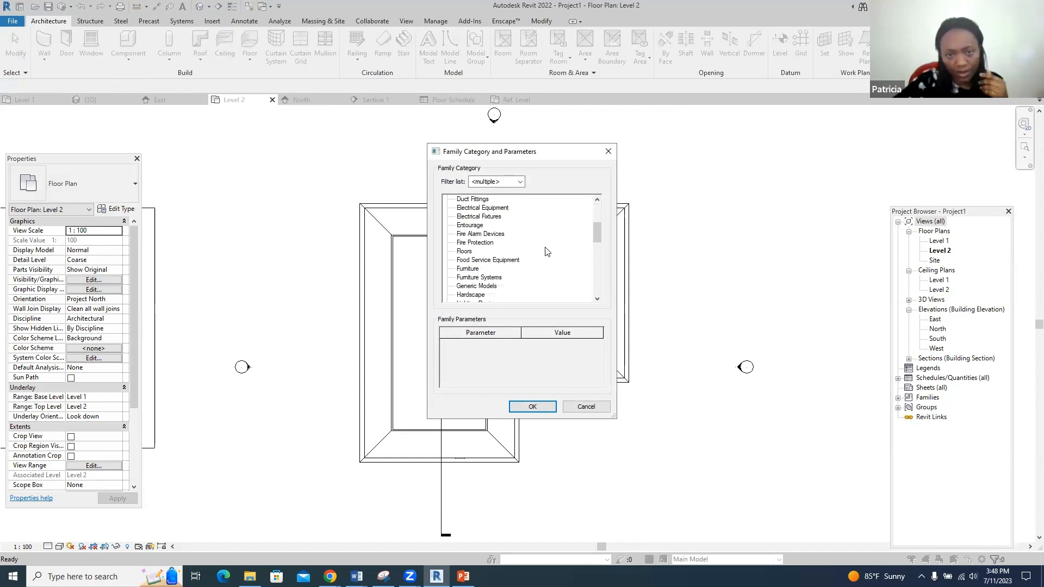
pyautogui.click(495, 278)
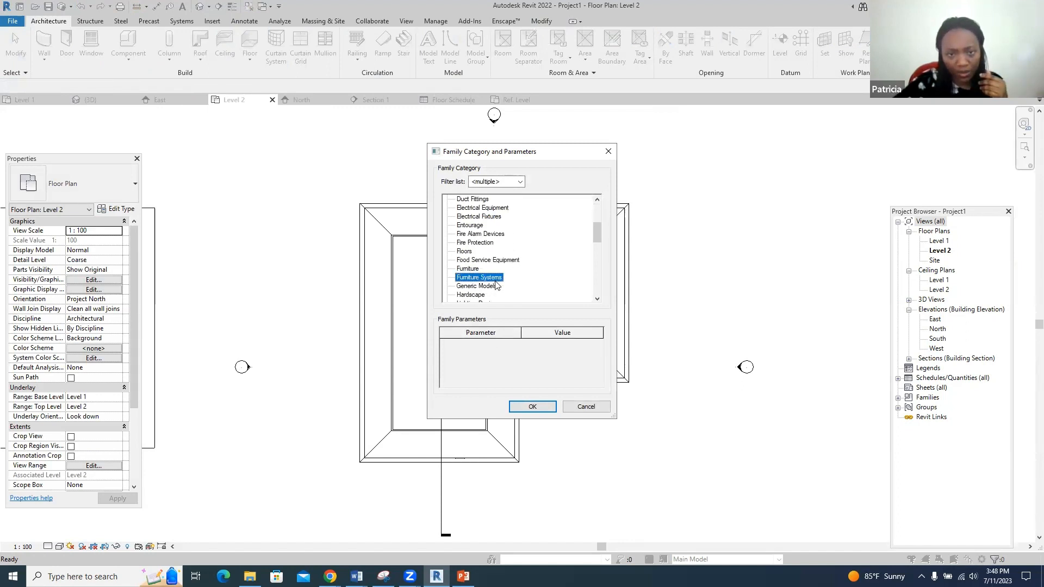
pyautogui.click(478, 286)
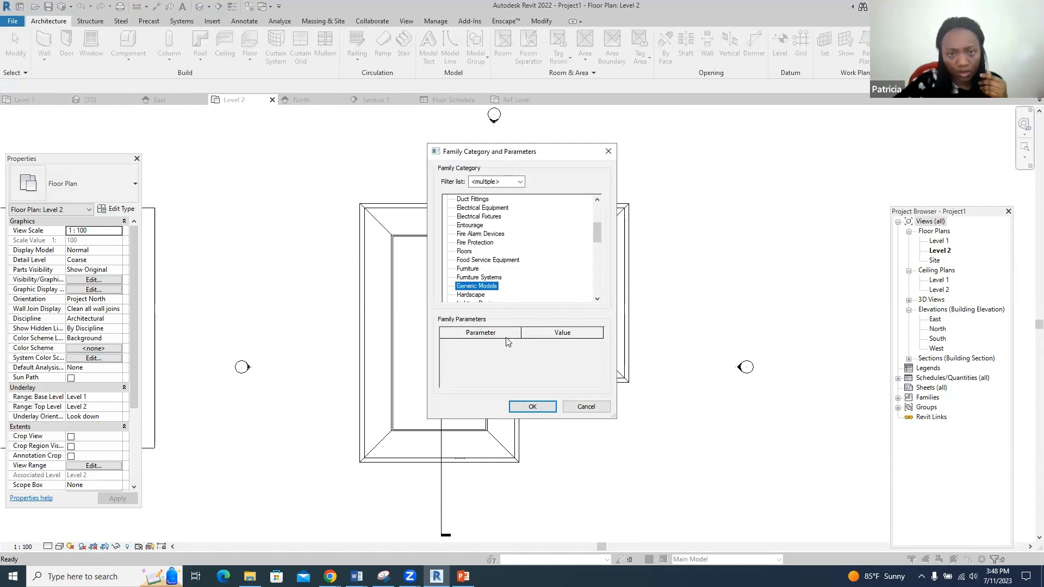
pyautogui.click(532, 406)
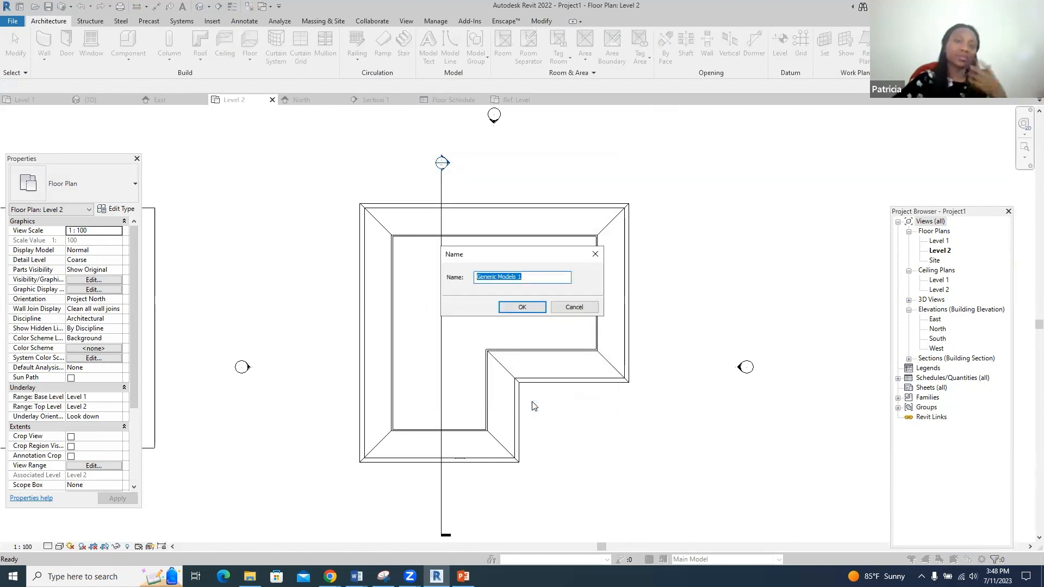
# - Name the in-place family Generic Models 3 and open the in-place editor
pyautogui.click(527, 273)
pyautogui.press('BackSpace')
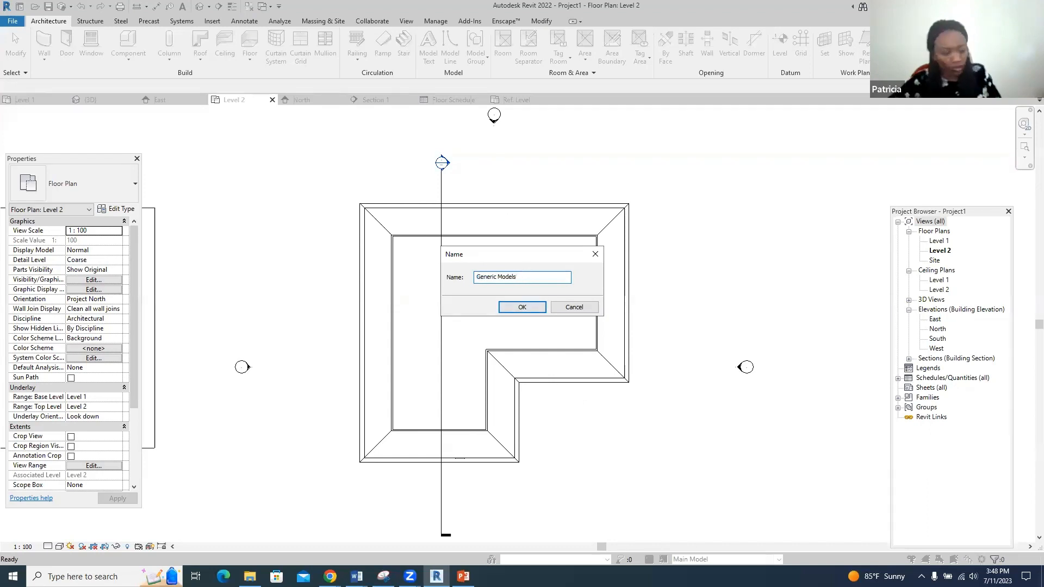
pyautogui.write('2')
pyautogui.click(526, 304)
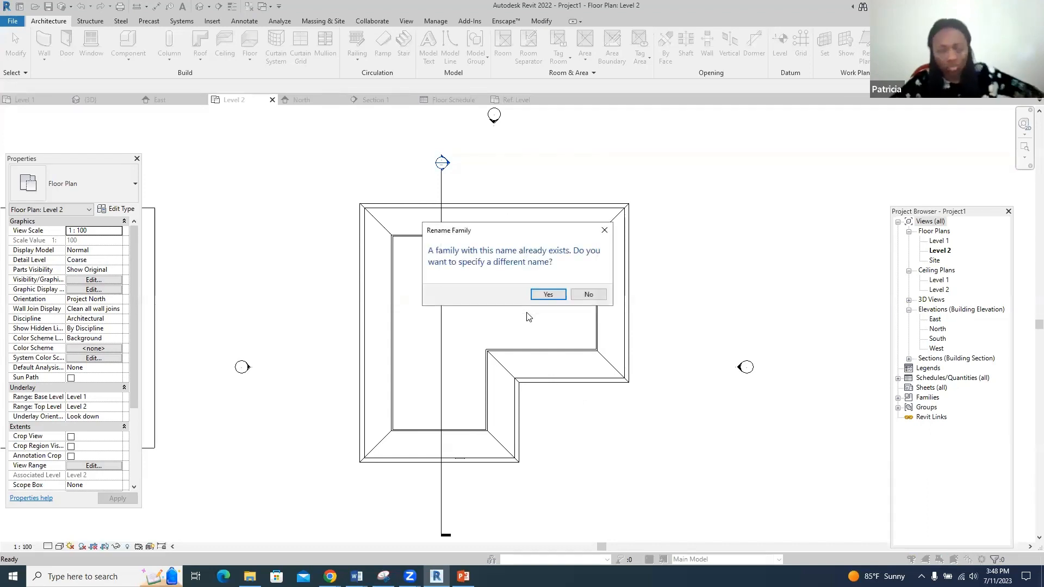
pyautogui.click(549, 294)
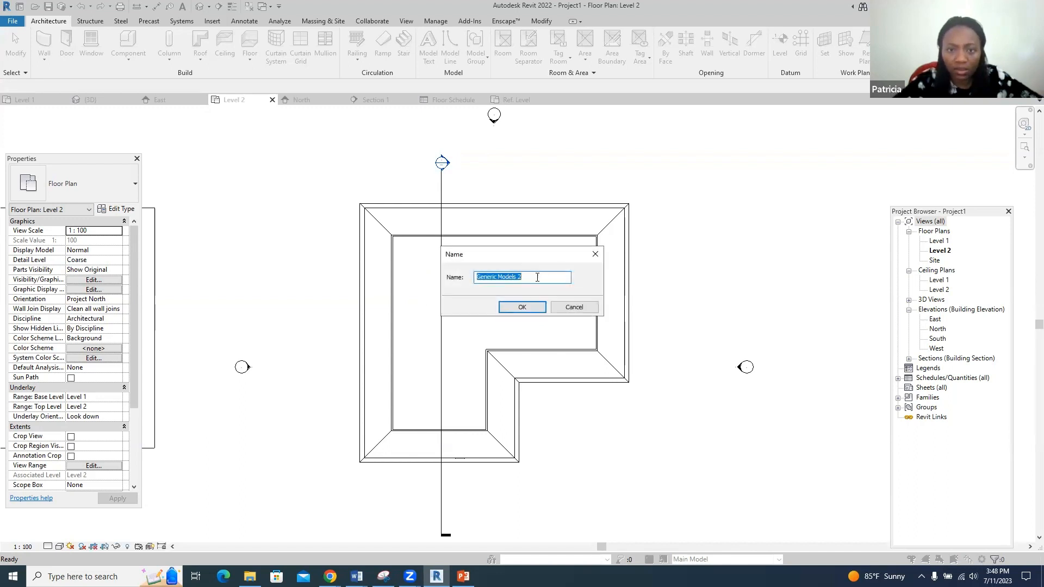
pyautogui.click(537, 278)
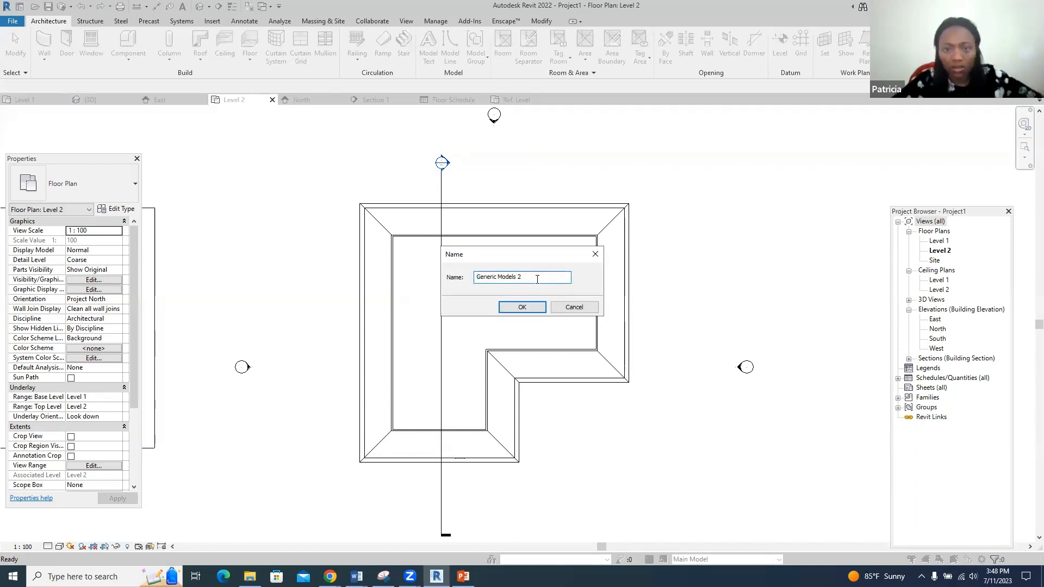
pyautogui.click(531, 305)
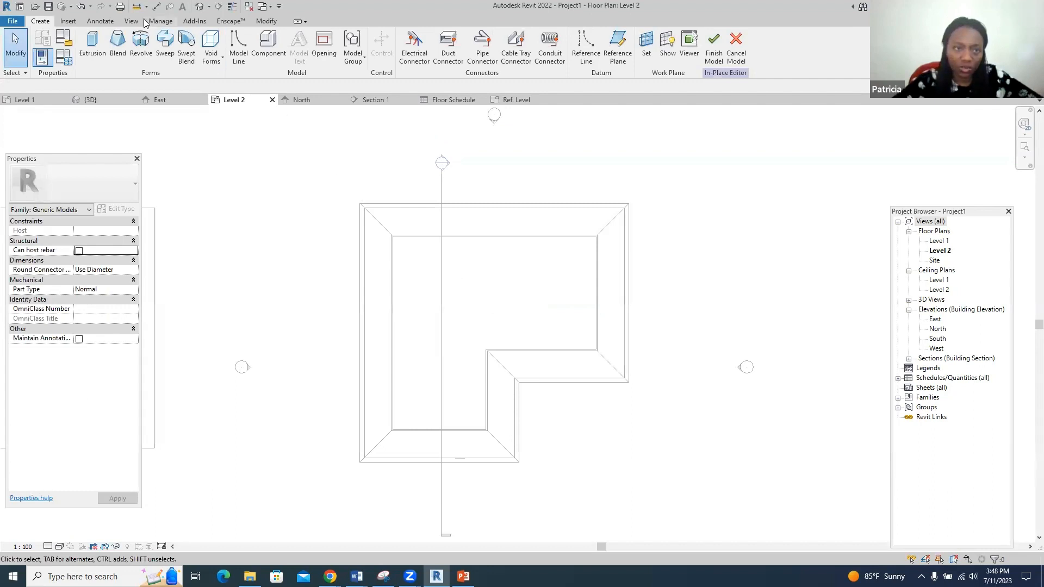
# - Create a sweep whose path picks the roof's top, right, lower-right, inner vertical, bottom and left edges
pyautogui.click(164, 46)
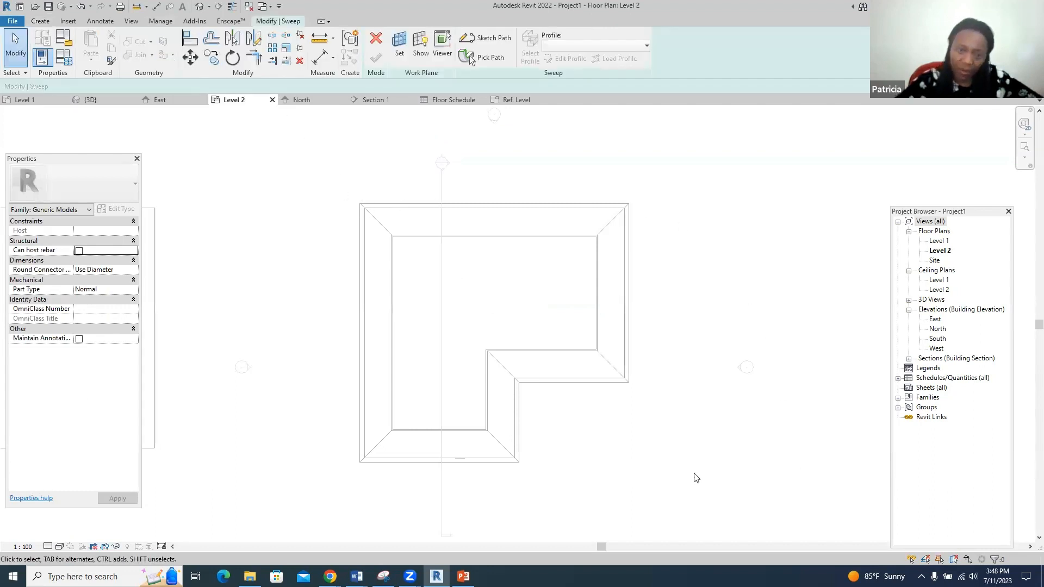
pyautogui.click(488, 56)
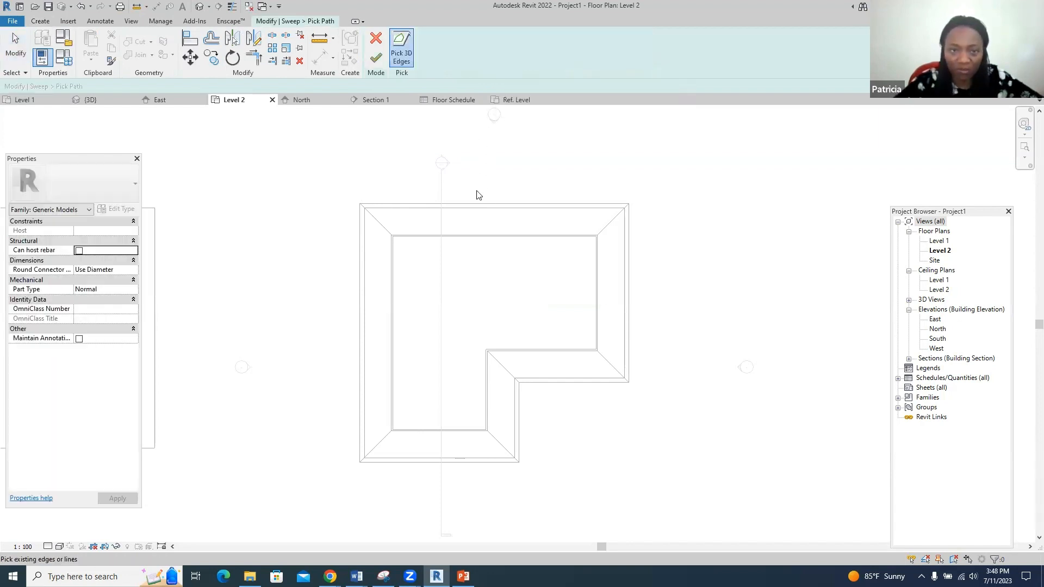
pyautogui.click(478, 205)
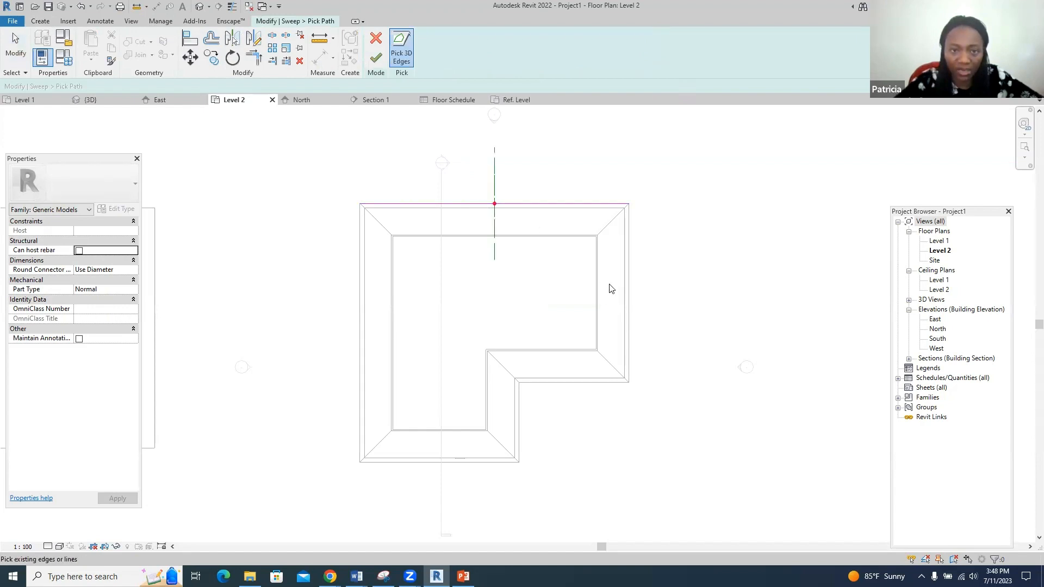
pyautogui.click(632, 288)
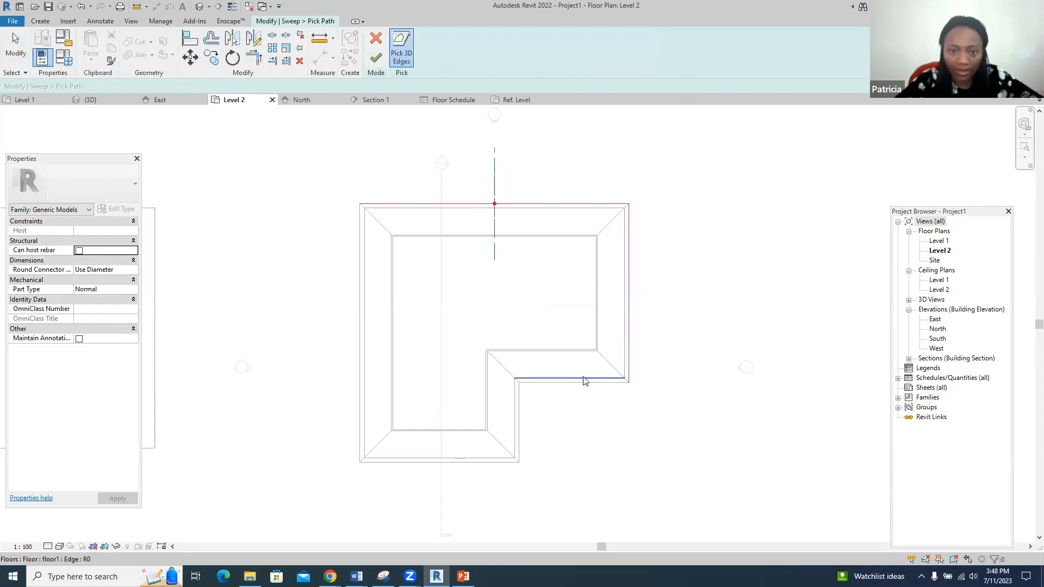
pyautogui.click(582, 386)
pyautogui.click(520, 416)
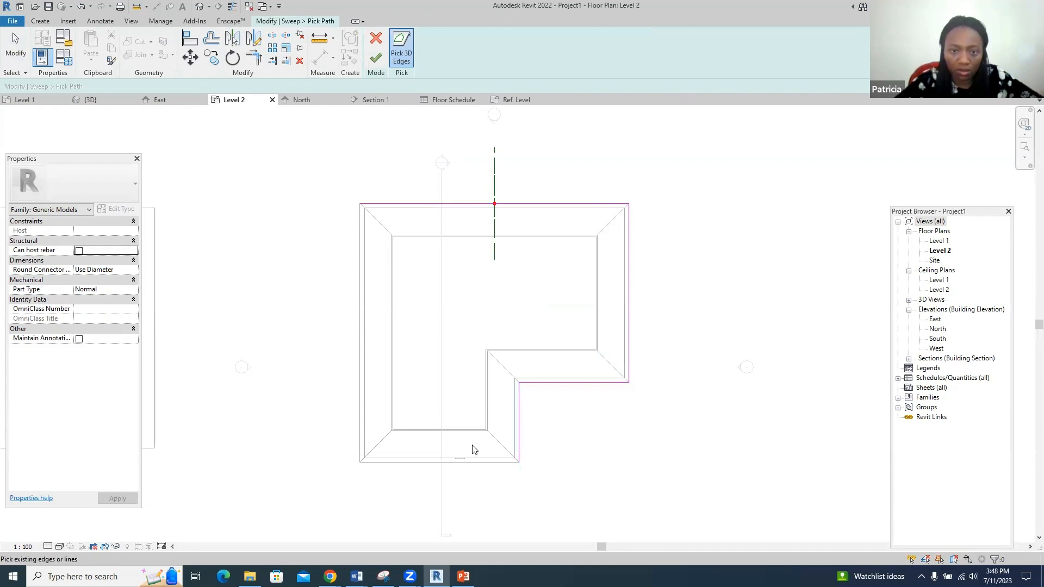
pyautogui.click(466, 462)
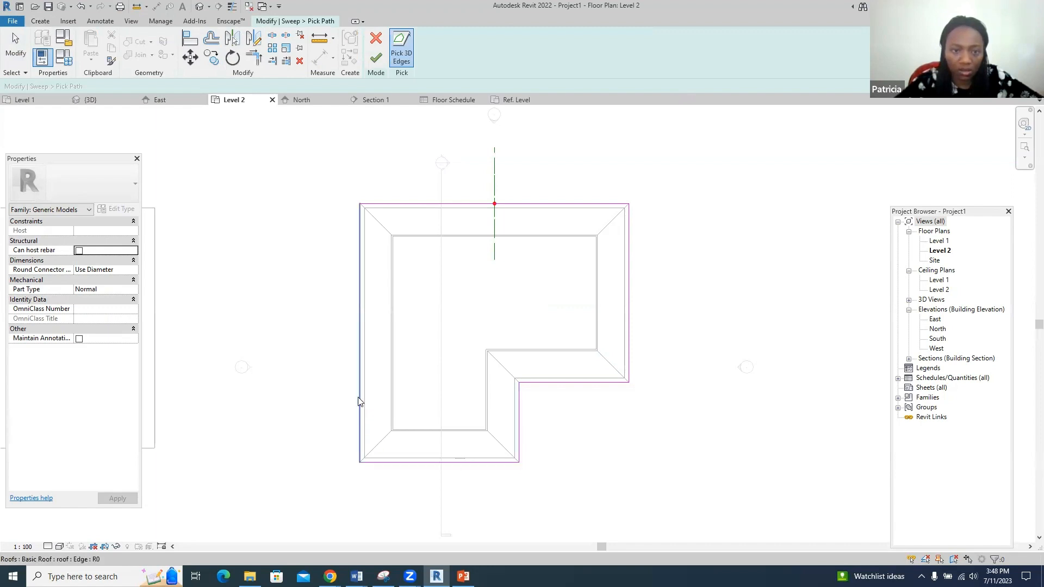
pyautogui.click(358, 393)
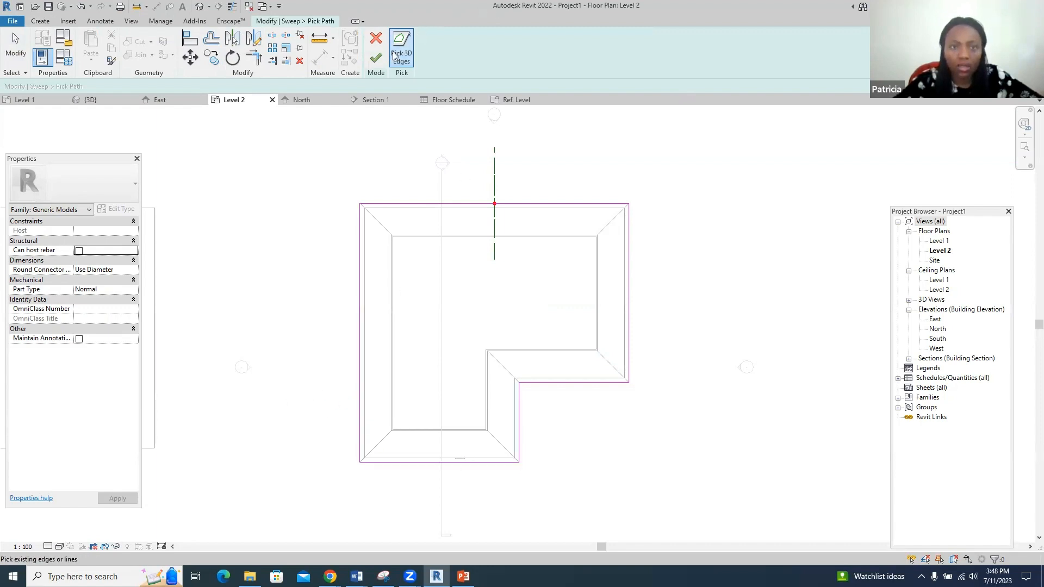
pyautogui.click(376, 60)
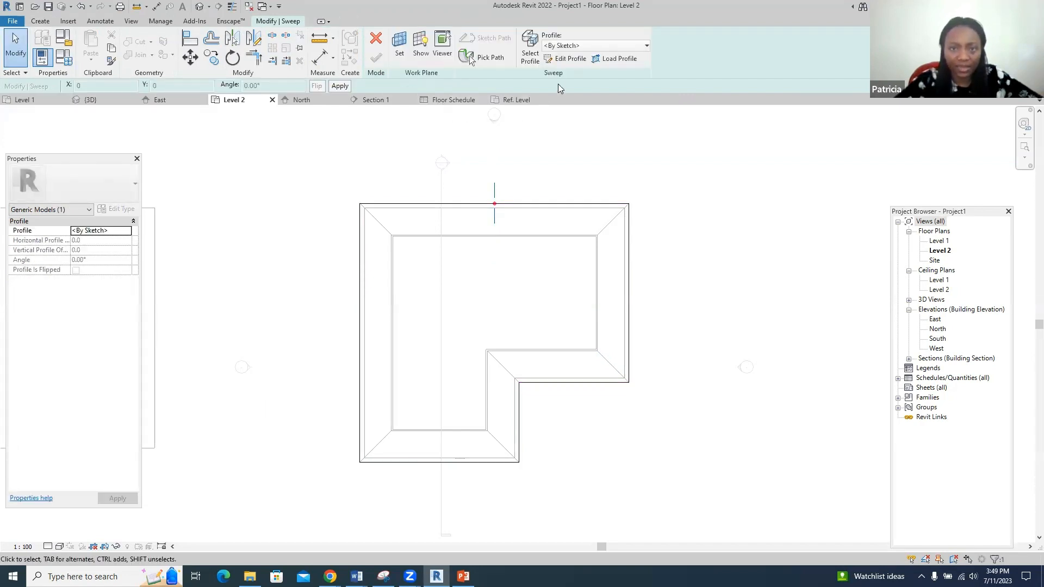
# - Open the sweep profile for editing in the East elevation
pyautogui.click(565, 60)
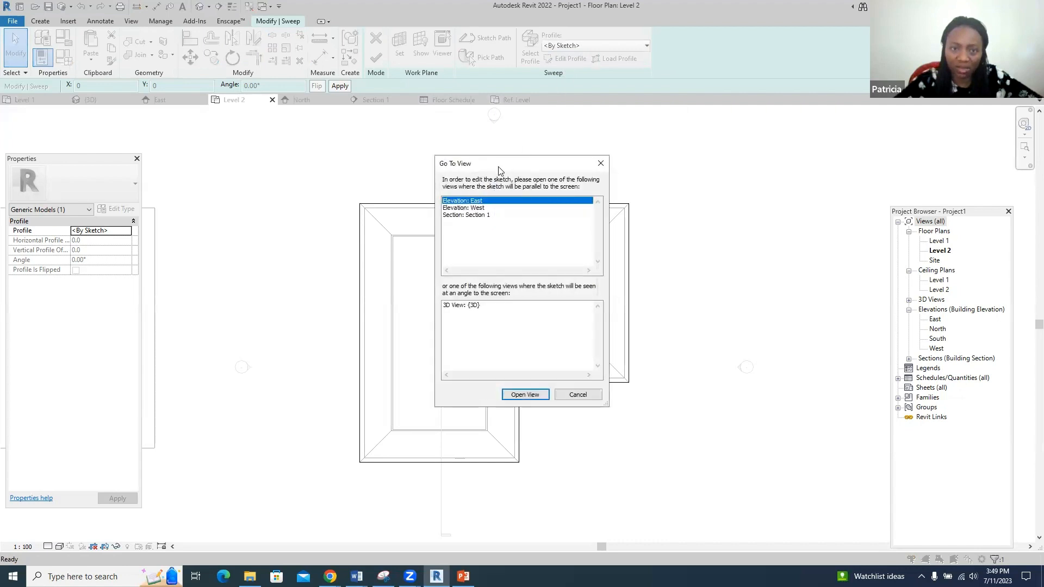
pyautogui.click(519, 395)
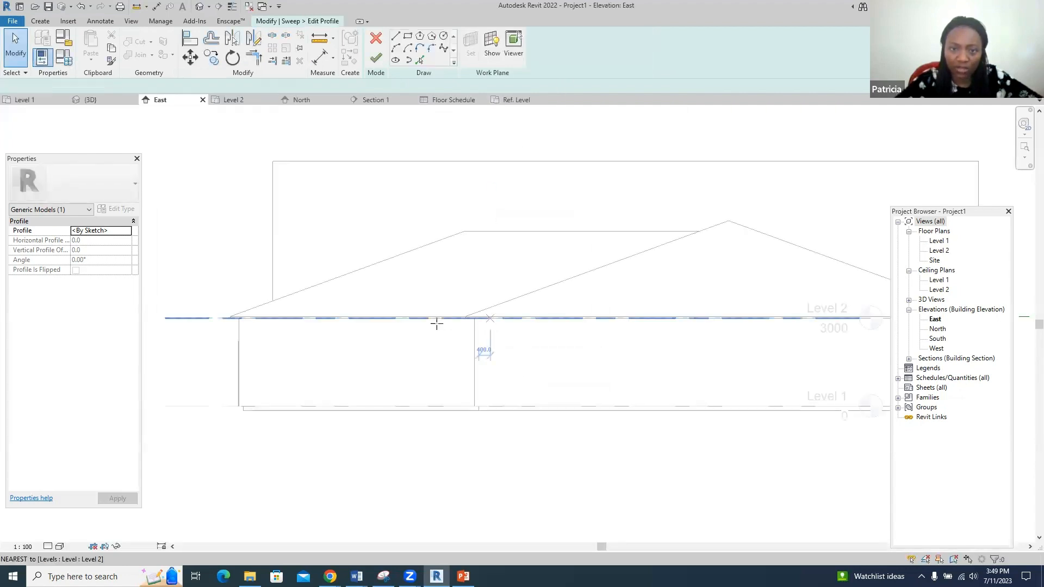
pyautogui.scroll(-2, 254, 319)
pyautogui.scroll(6, 675, 318)
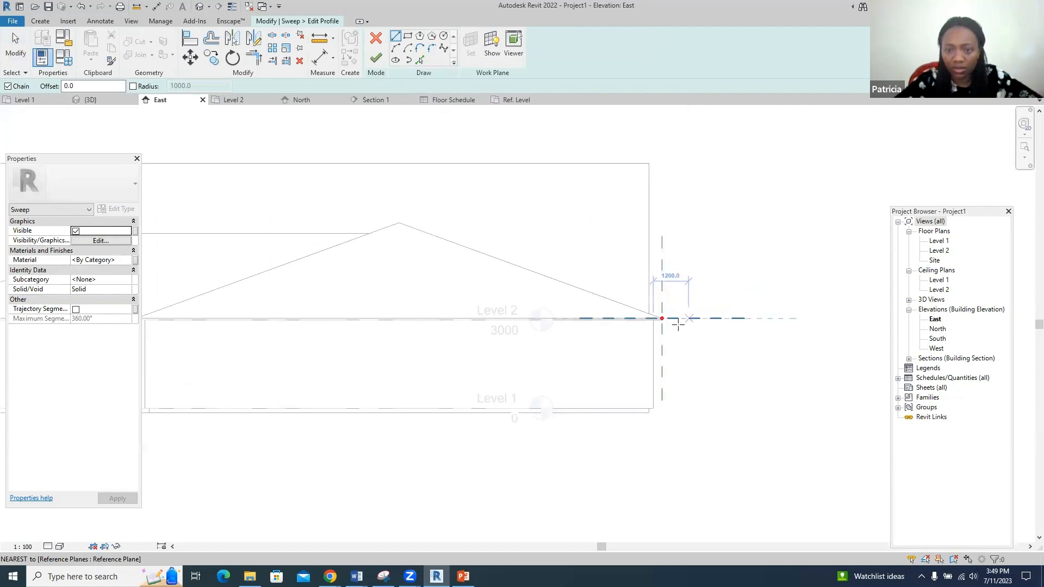
pyautogui.scroll(2, 630, 305)
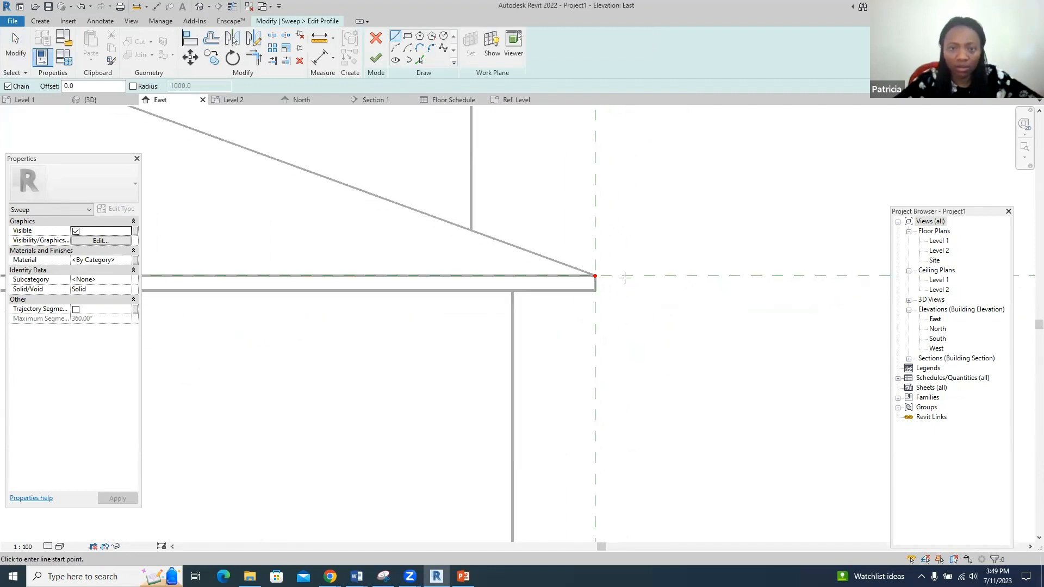
# - Draw a closed stepped fascia profile with a 45° chamfer at the roof edge
pyautogui.click(595, 276)
pyautogui.click(595, 290)
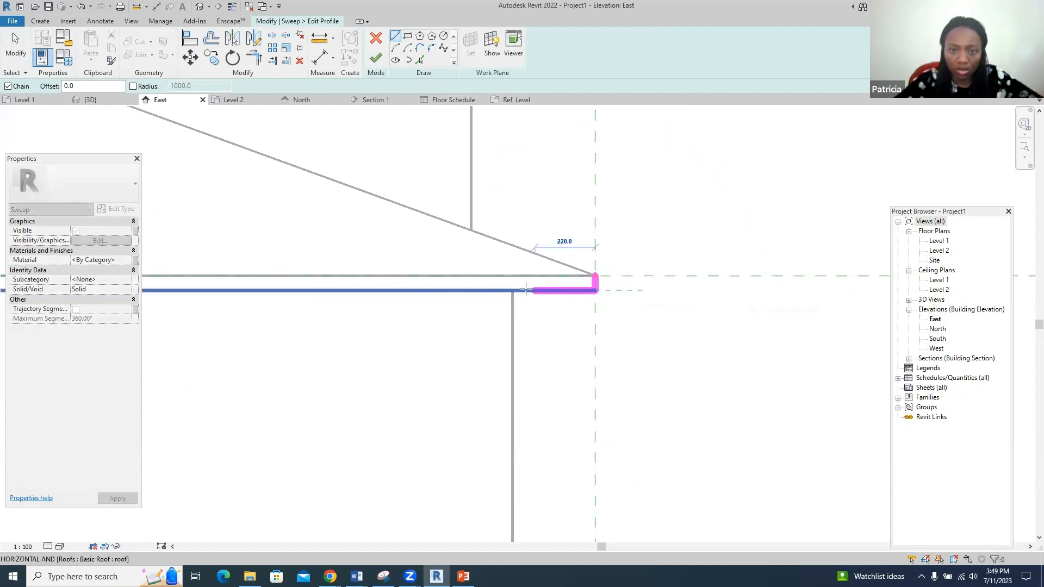
pyautogui.click(492, 290)
pyautogui.click(492, 340)
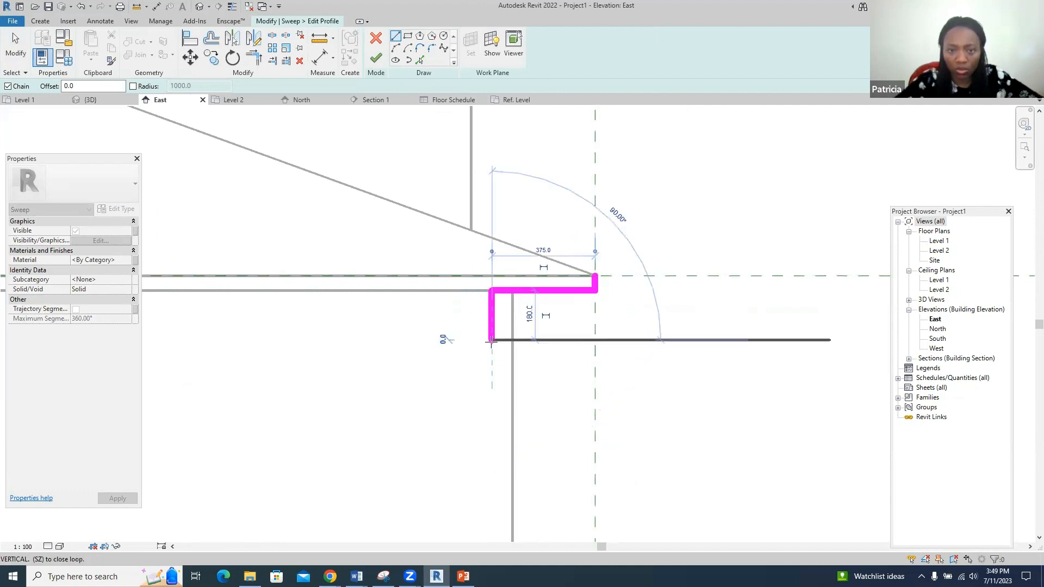
pyautogui.click(522, 340)
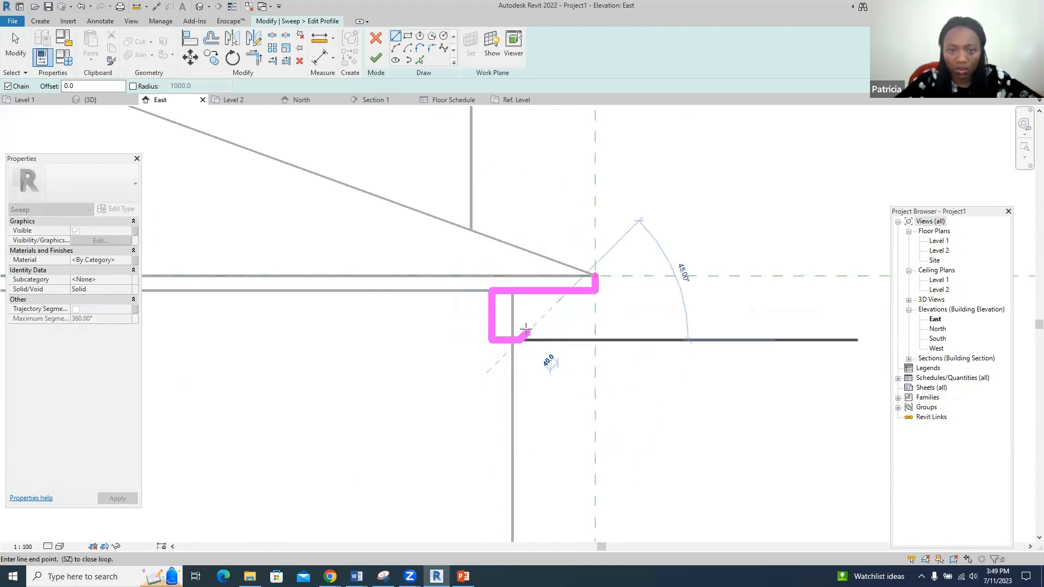
pyautogui.click(539, 320)
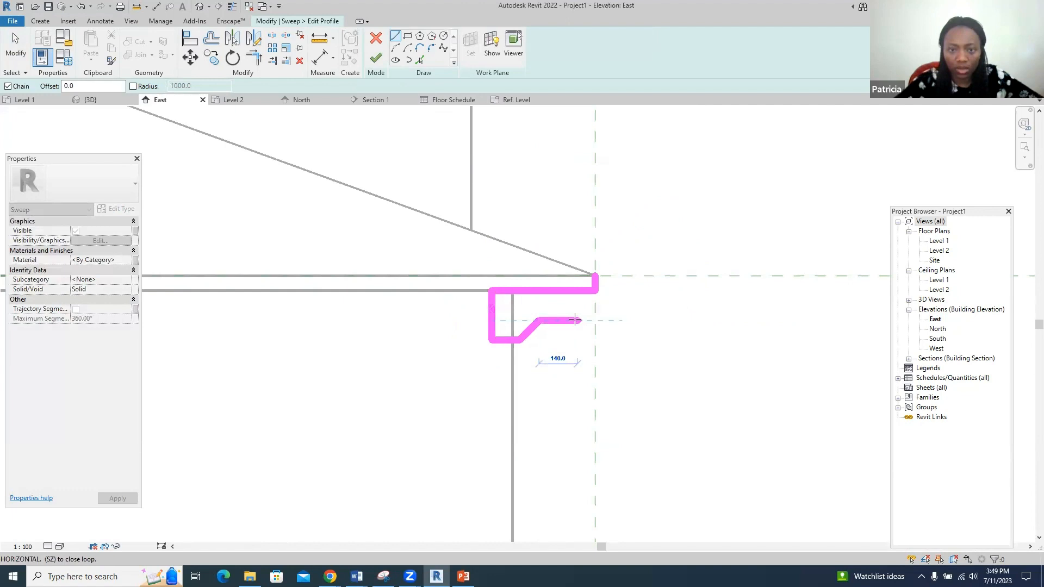
pyautogui.click(622, 320)
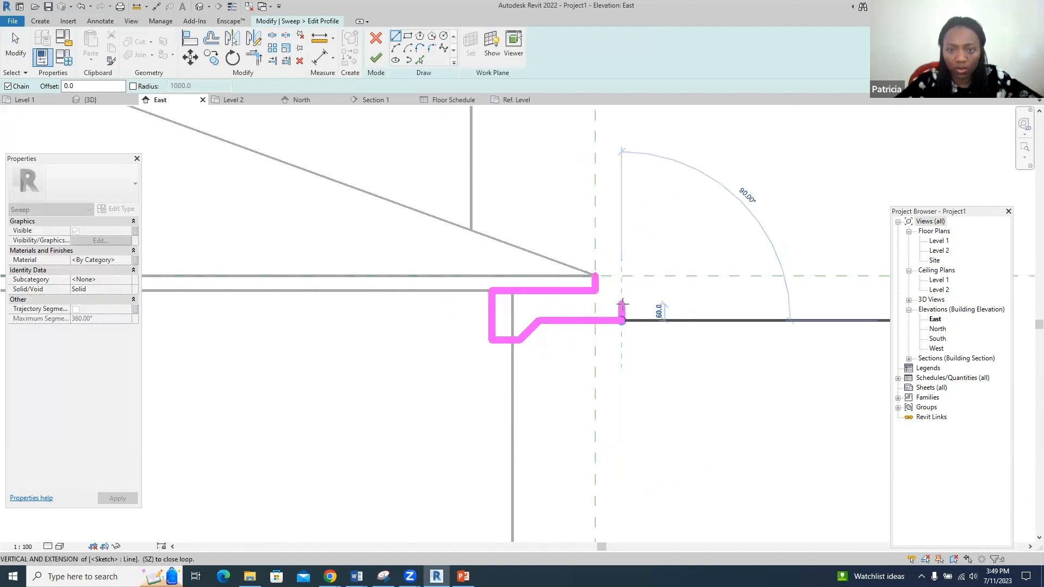
pyautogui.click(621, 290)
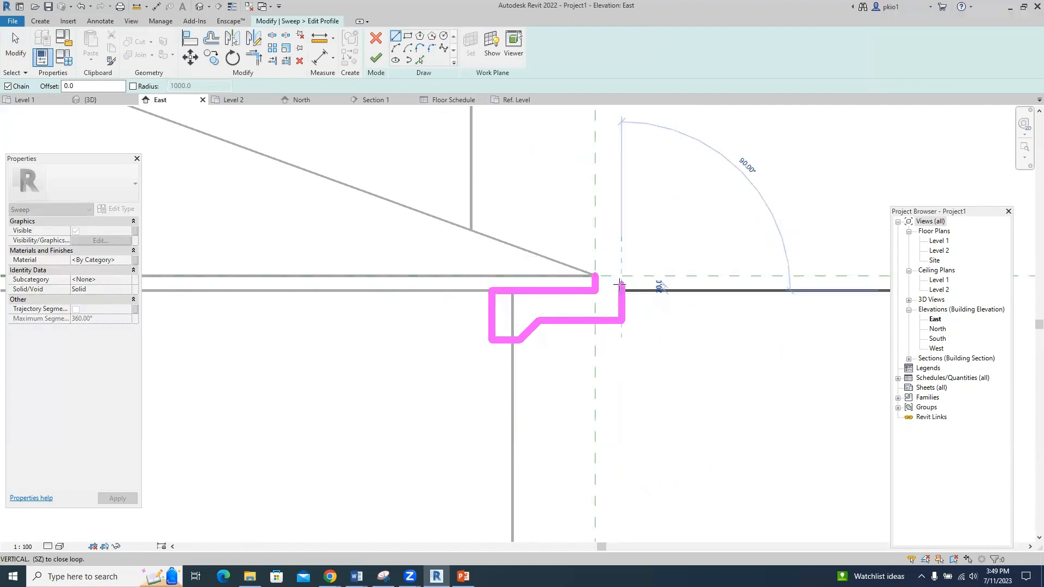
pyautogui.click(638, 291)
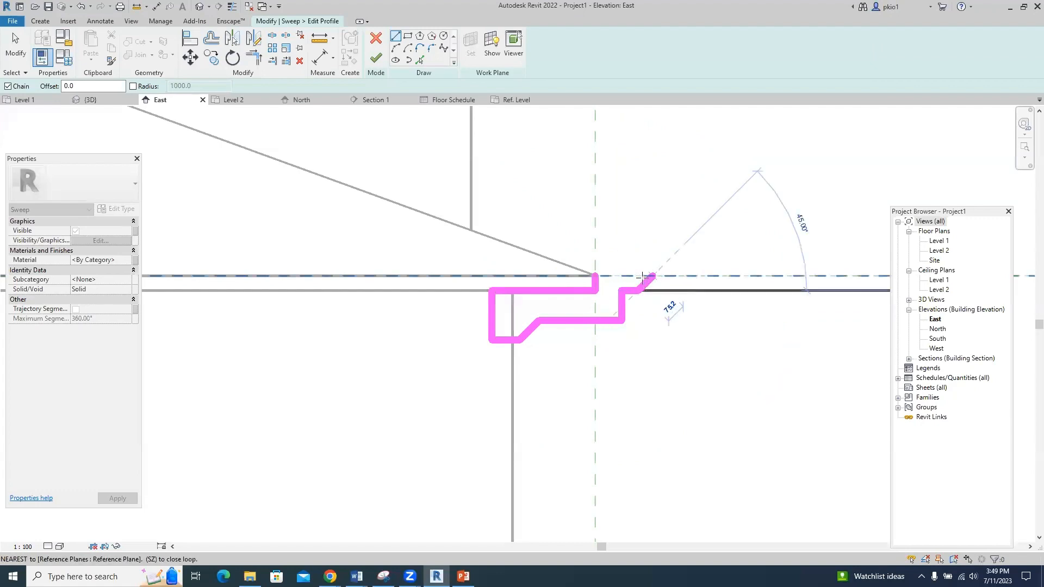
pyautogui.click(639, 276)
pyautogui.click(595, 276)
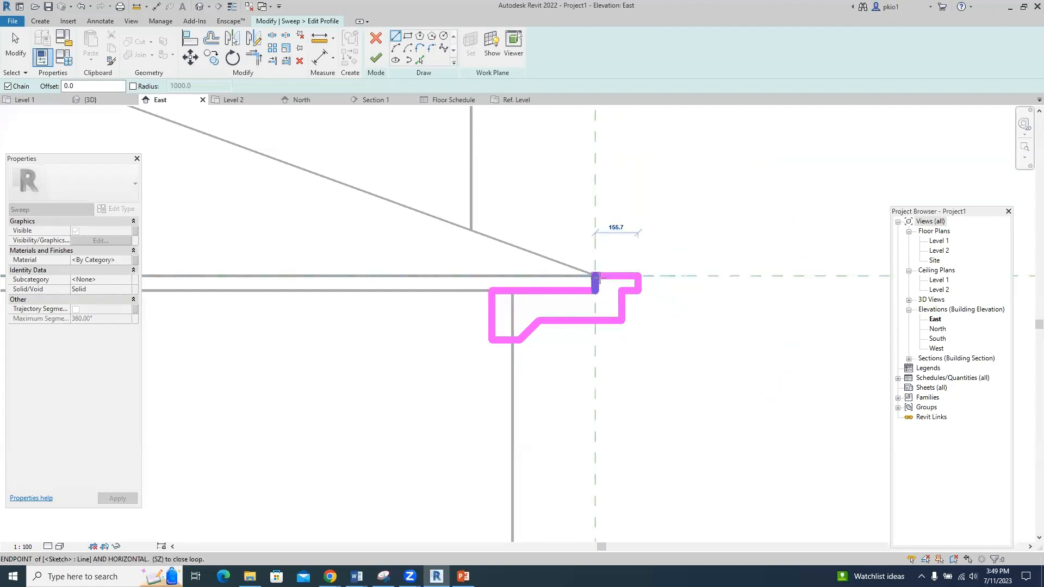
# - Finish the profile, the sweep, and the in-place fascia model
pyautogui.click(375, 58)
pyautogui.click(375, 58)
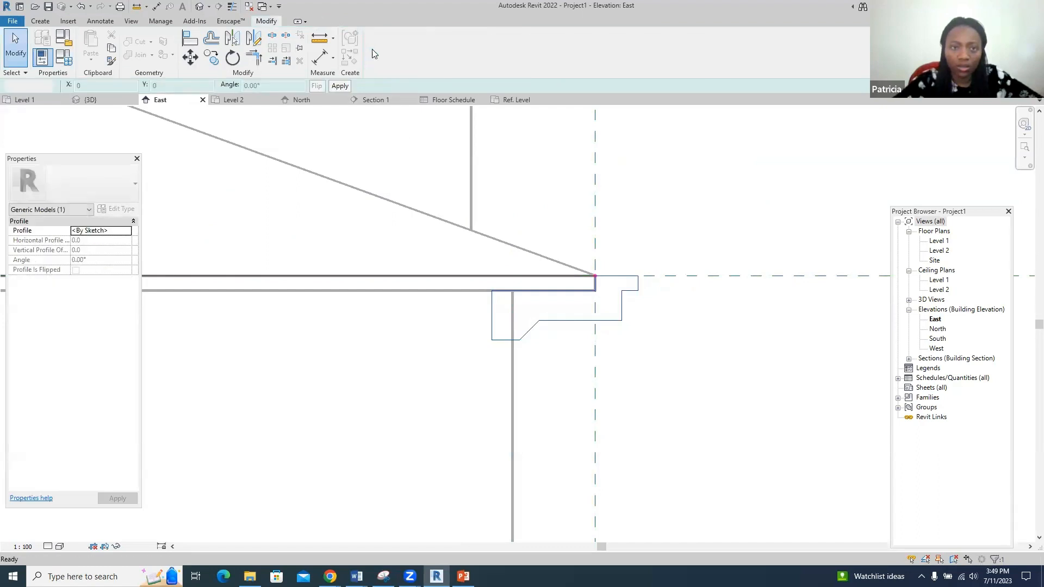
pyautogui.click(428, 52)
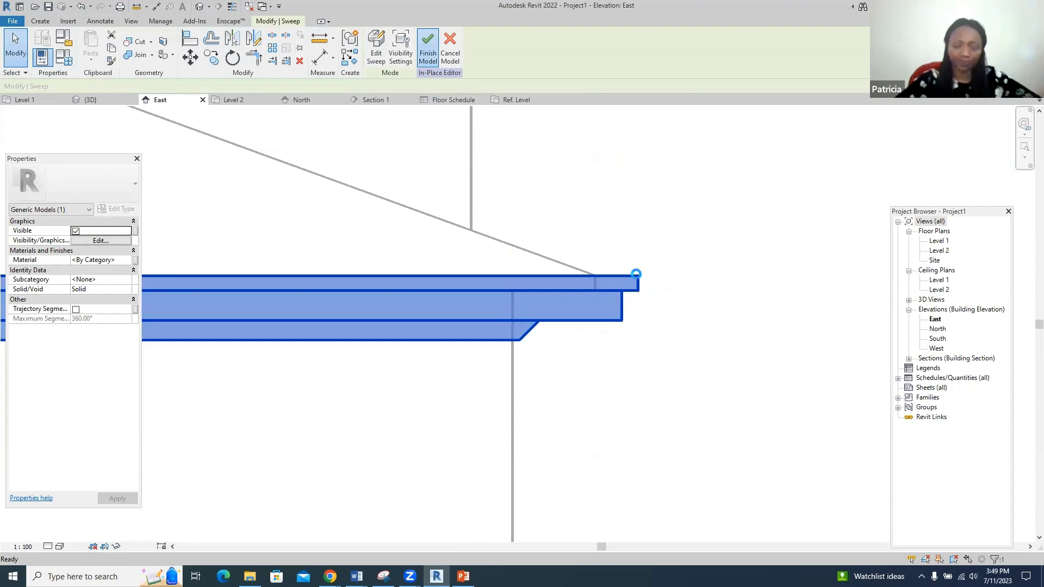
# - In the 3D view, zoom and orbit around the roof corner to inspect the fascia sweep
pyautogui.click(644, 279)
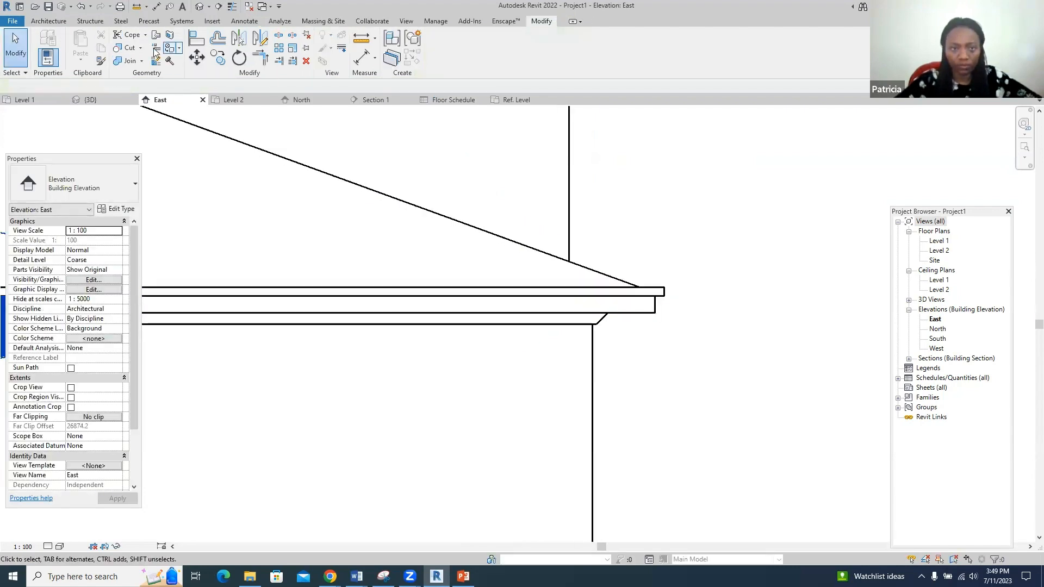
pyautogui.click(100, 95)
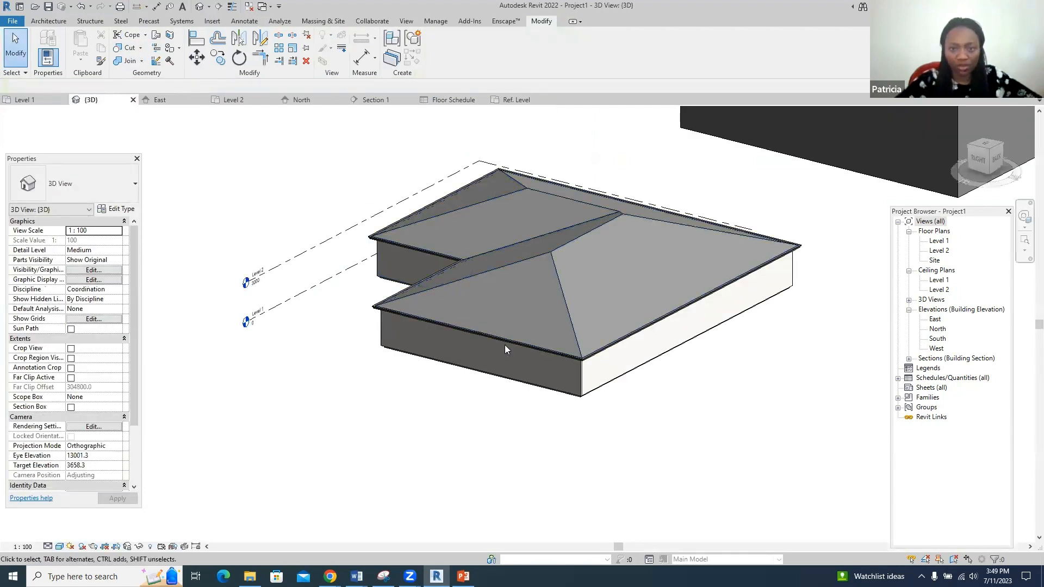
pyautogui.scroll(4, 704, 375)
pyautogui.scroll(4, 701, 381)
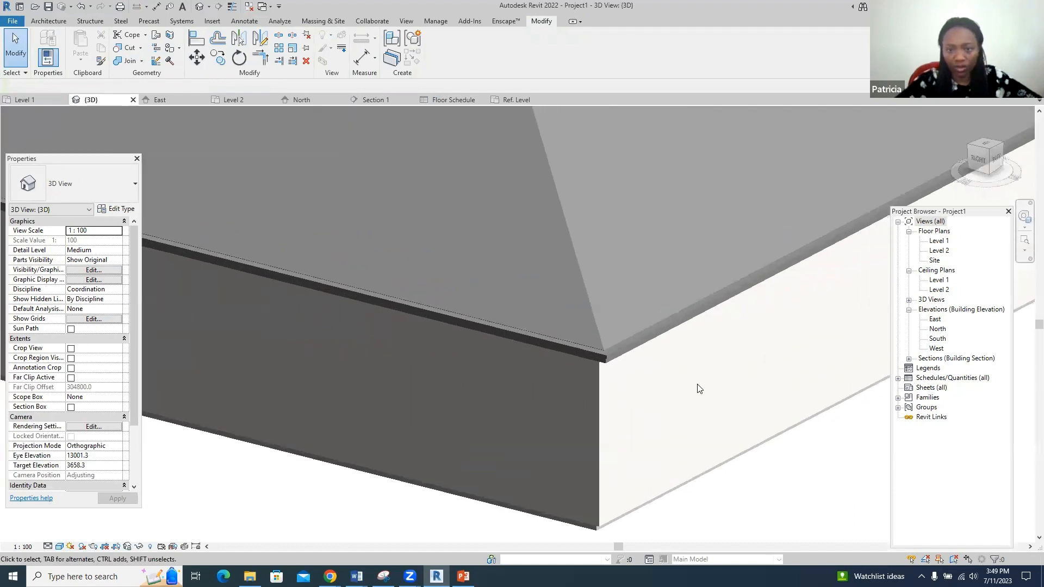
pyautogui.click(1024, 217)
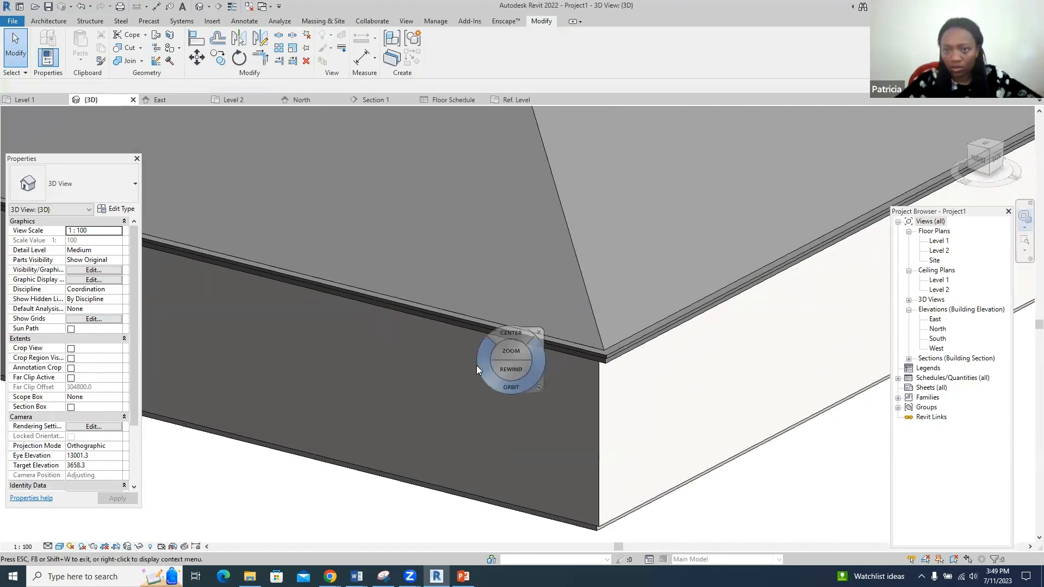
pyautogui.click(516, 334)
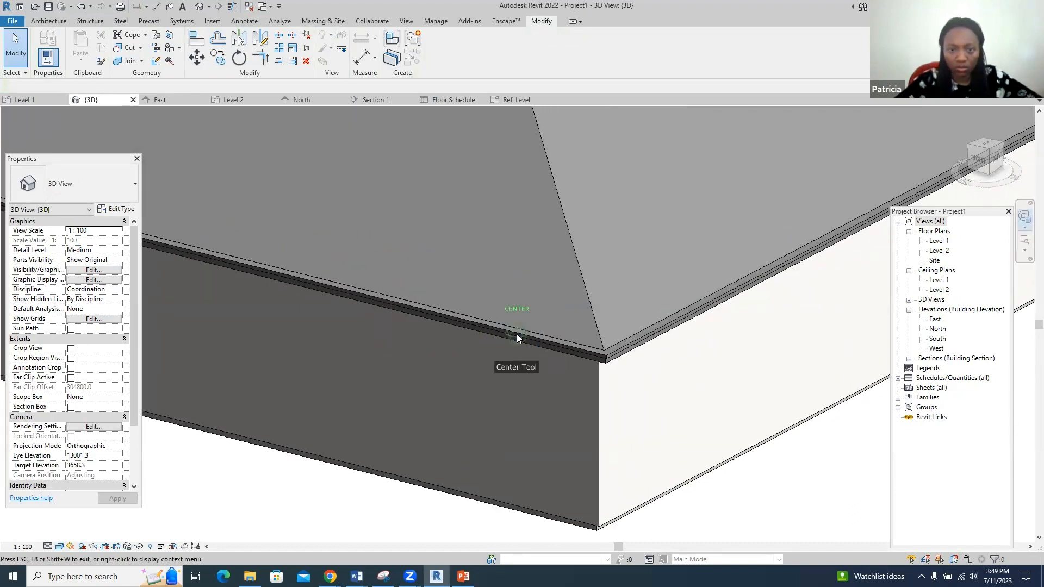
pyautogui.moveTo(492, 373)
pyautogui.mouseDown()
pyautogui.moveTo(499, 341)
pyautogui.moveTo(507, 360)
pyautogui.mouseUp()
pyautogui.scroll(4, 587, 354)
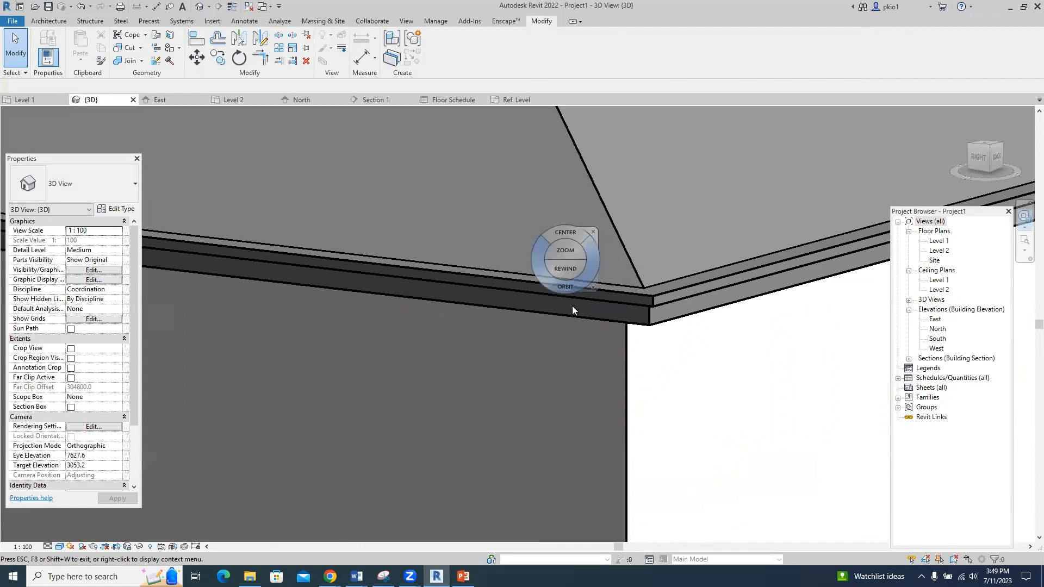
pyautogui.scroll(-5, 572, 306)
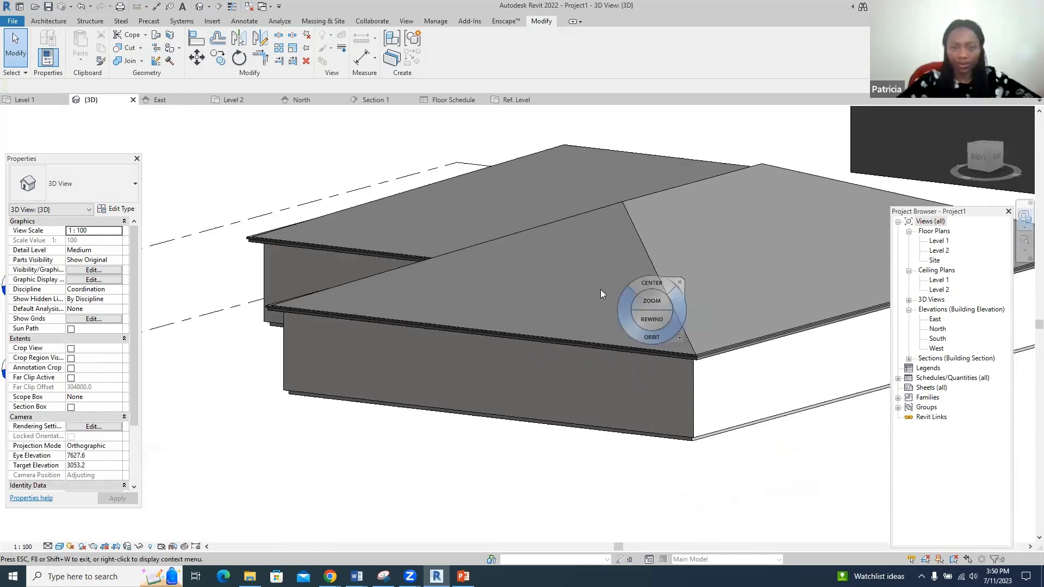
pyautogui.press('Escape')
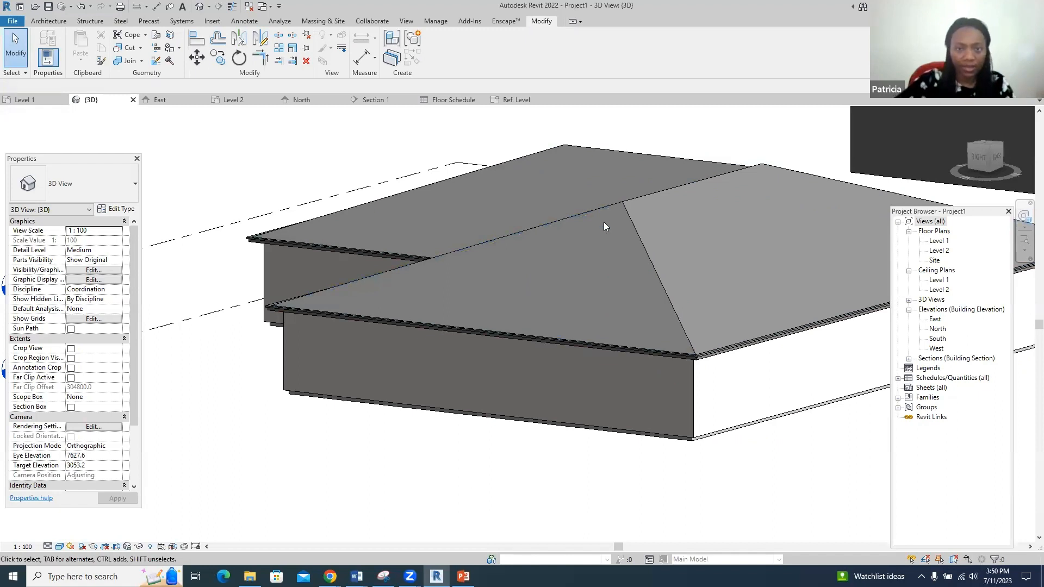
# - Reopen the roof's footprint sketch and show it in the Level 2 plan
pyautogui.click(654, 196)
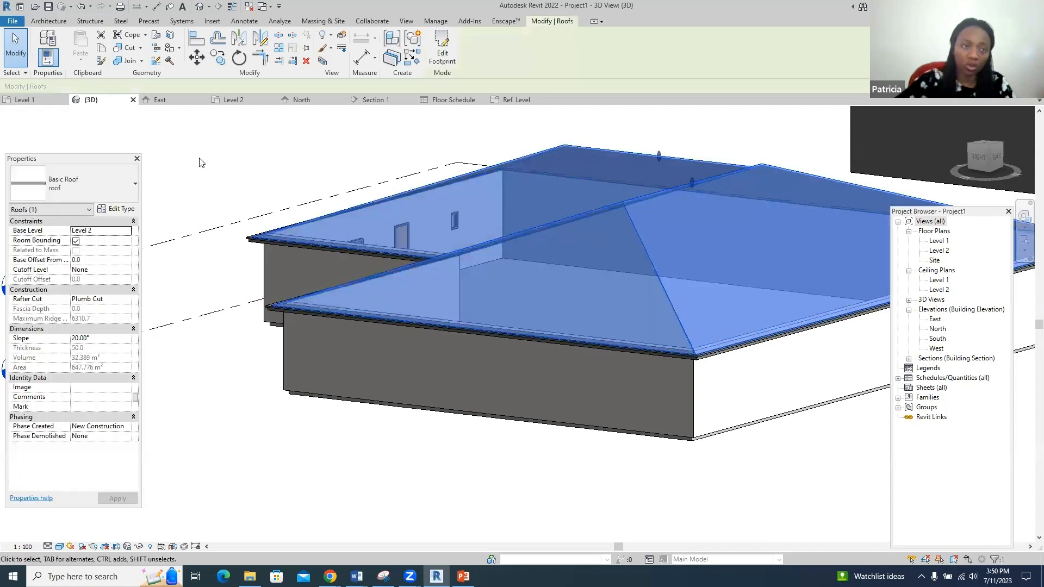
pyautogui.click(442, 52)
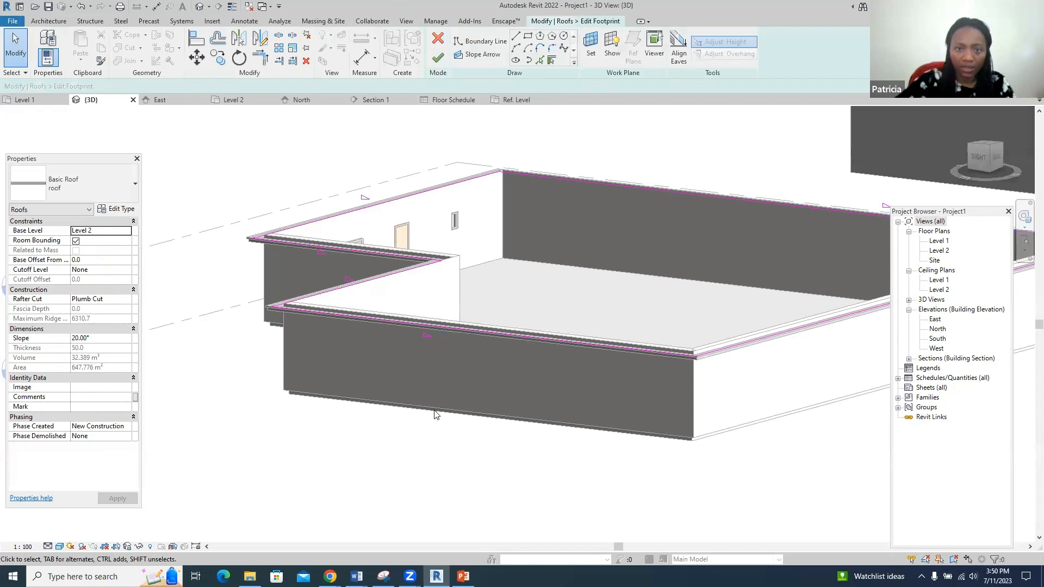
pyautogui.click(455, 325)
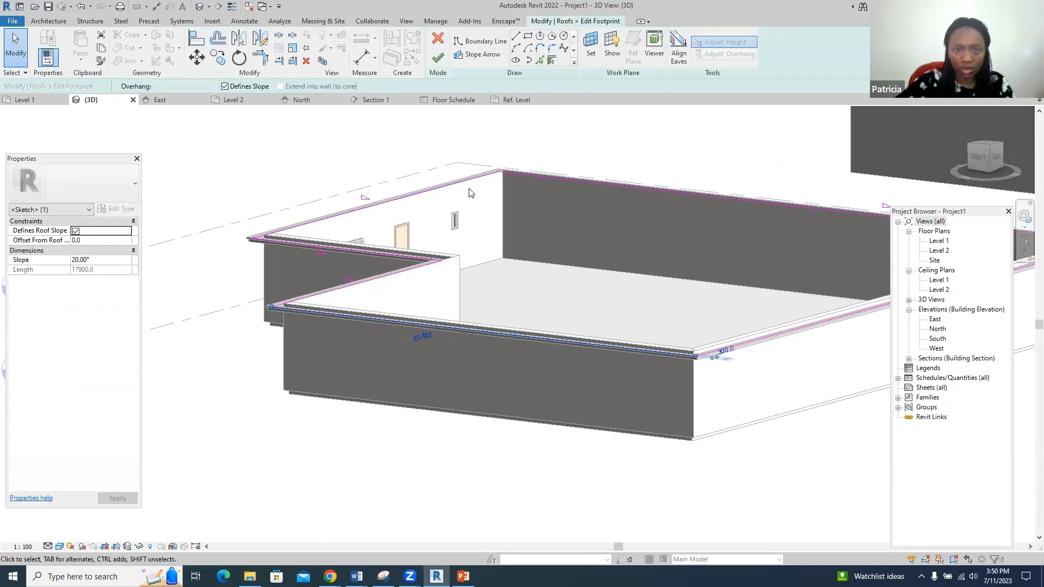
pyautogui.click(233, 100)
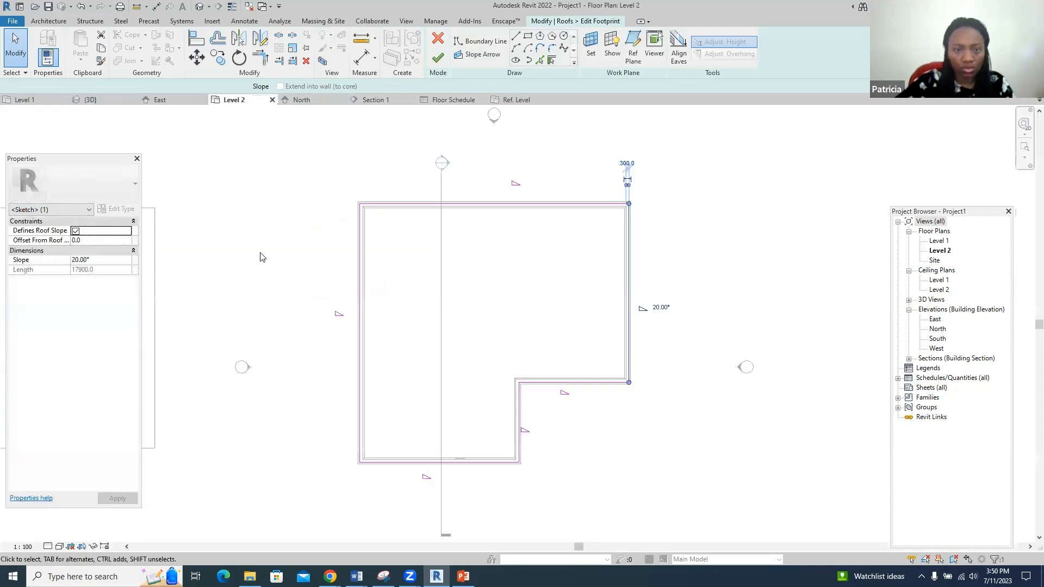
# - Clear Defines Slope from the right, top and left footprint edges, keeping the bottom edge sloped
pyautogui.click(685, 268)
pyautogui.click(628, 276)
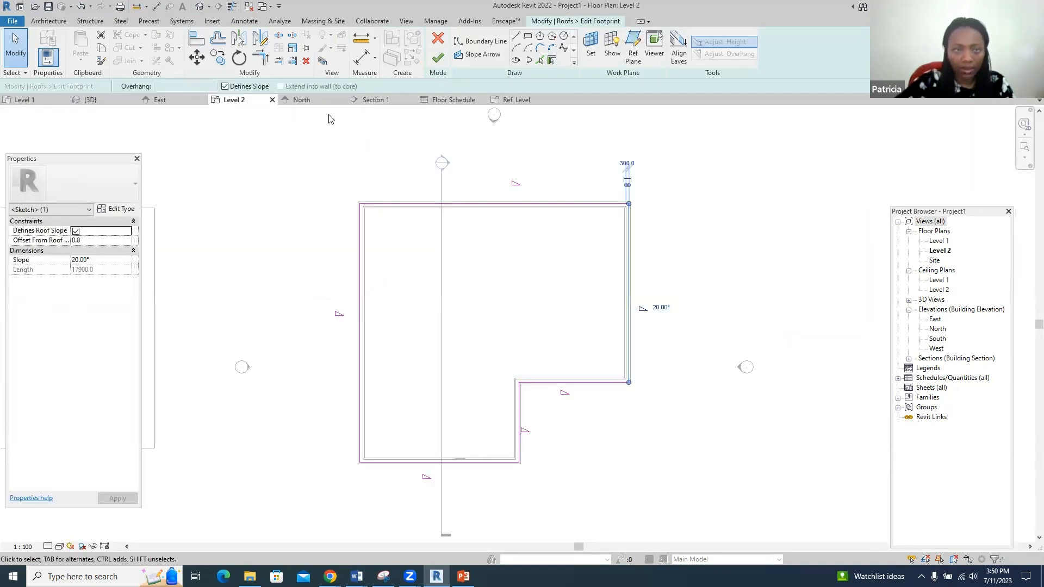
pyautogui.click(225, 87)
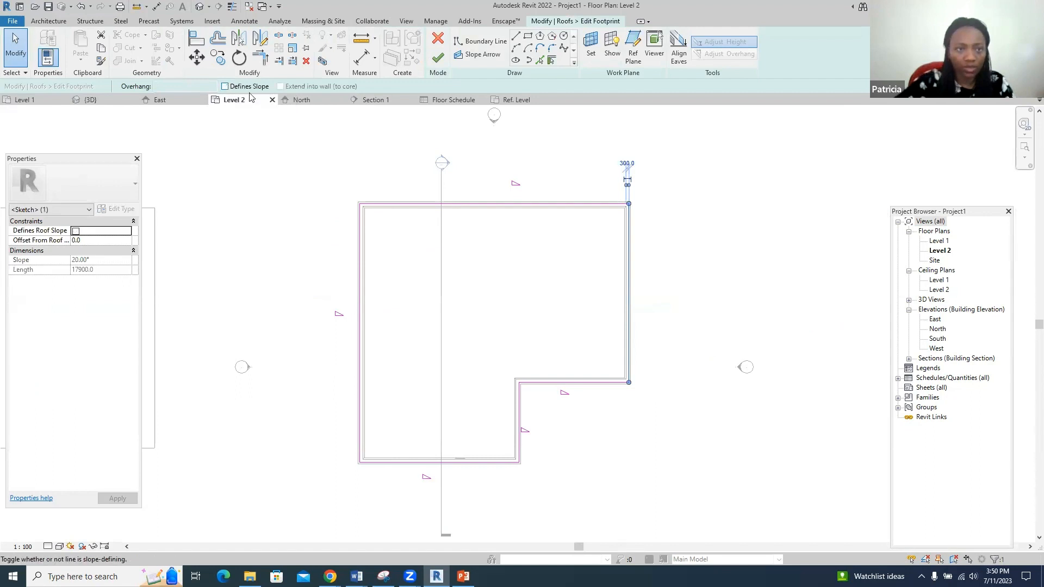
pyautogui.click(398, 205)
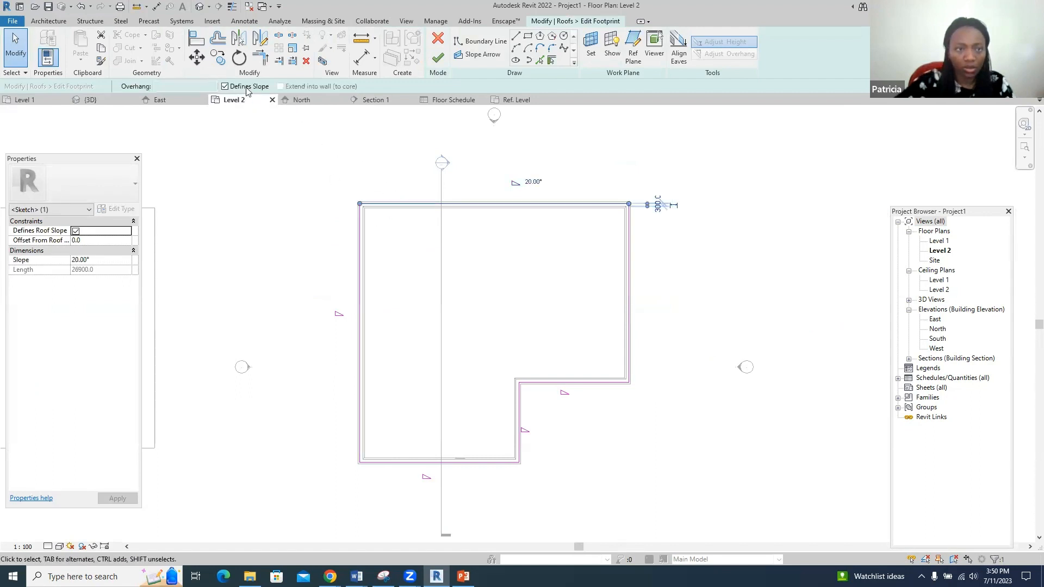
pyautogui.click(225, 86)
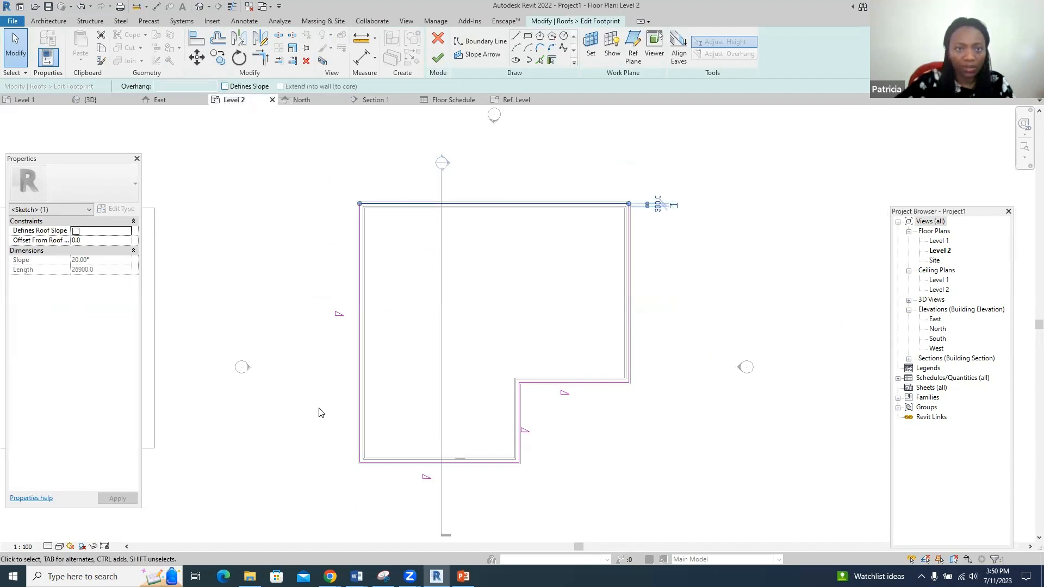
pyautogui.click(361, 372)
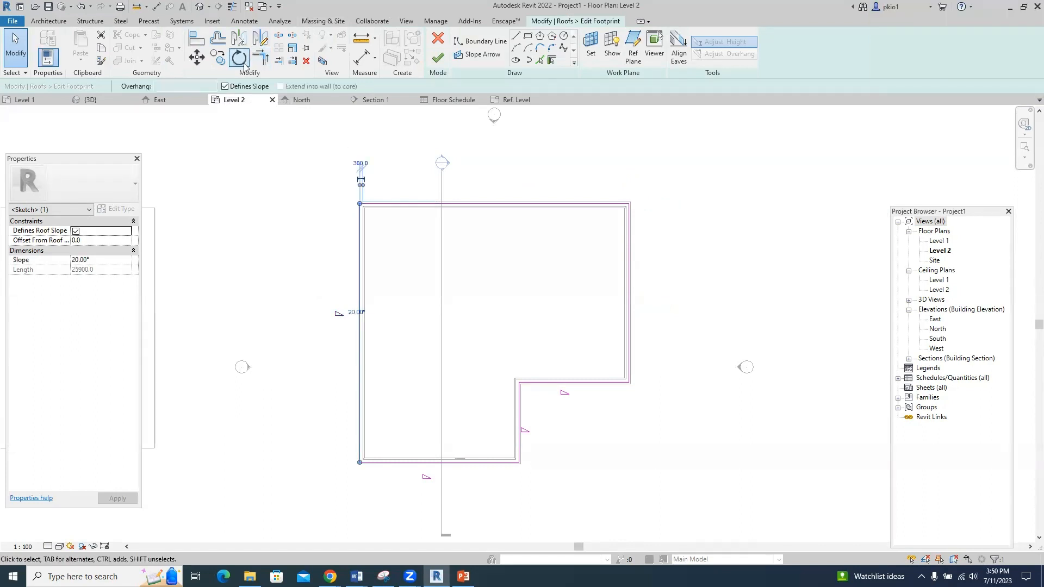
pyautogui.click(225, 86)
pyautogui.click(483, 462)
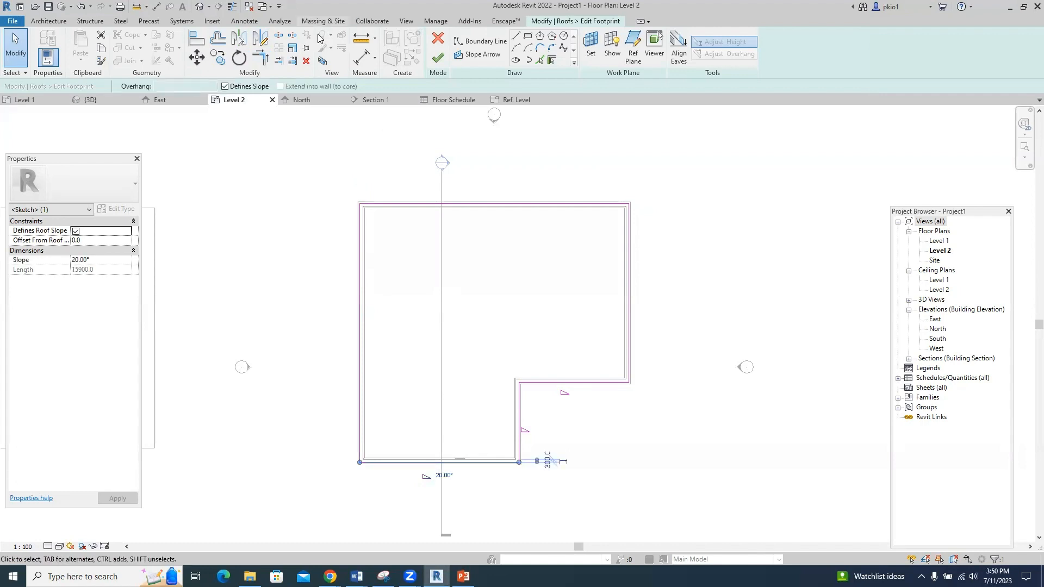
# - Clear Defines Slope from the notch's inner horizontal and inner vertical edges
pyautogui.click(566, 382)
pyautogui.click(225, 87)
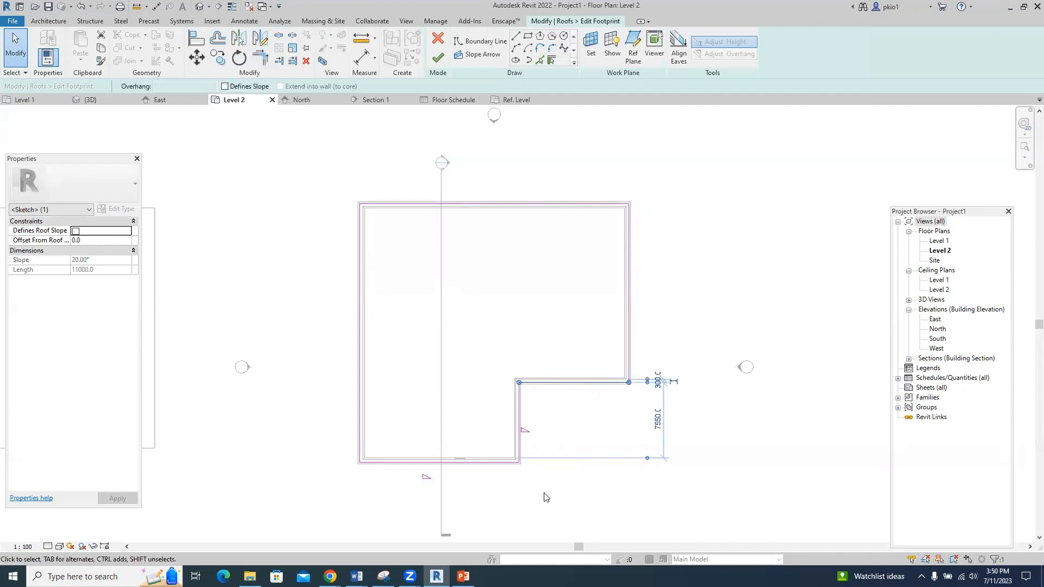
pyautogui.click(519, 429)
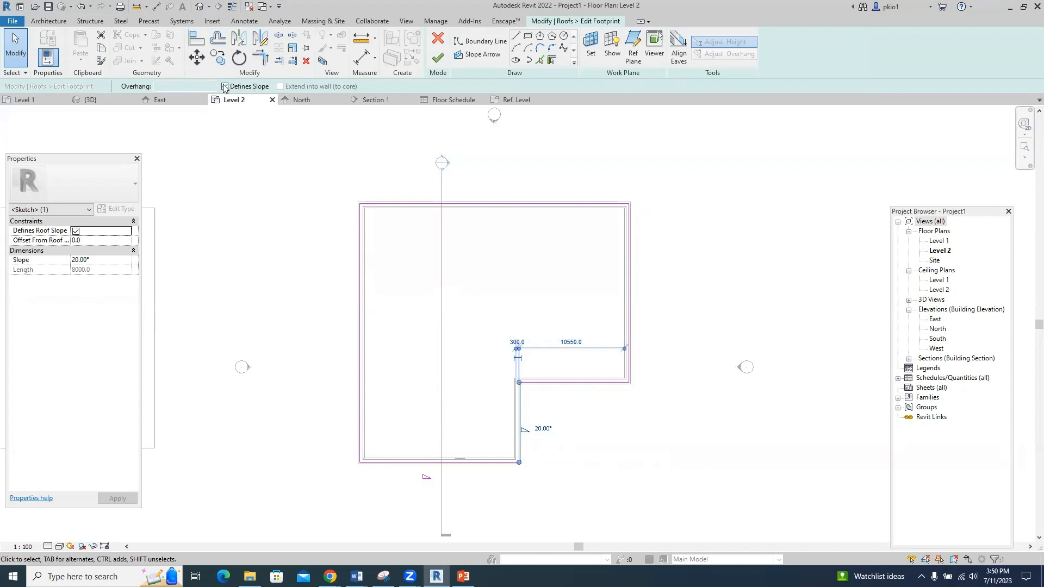
pyautogui.click(225, 87)
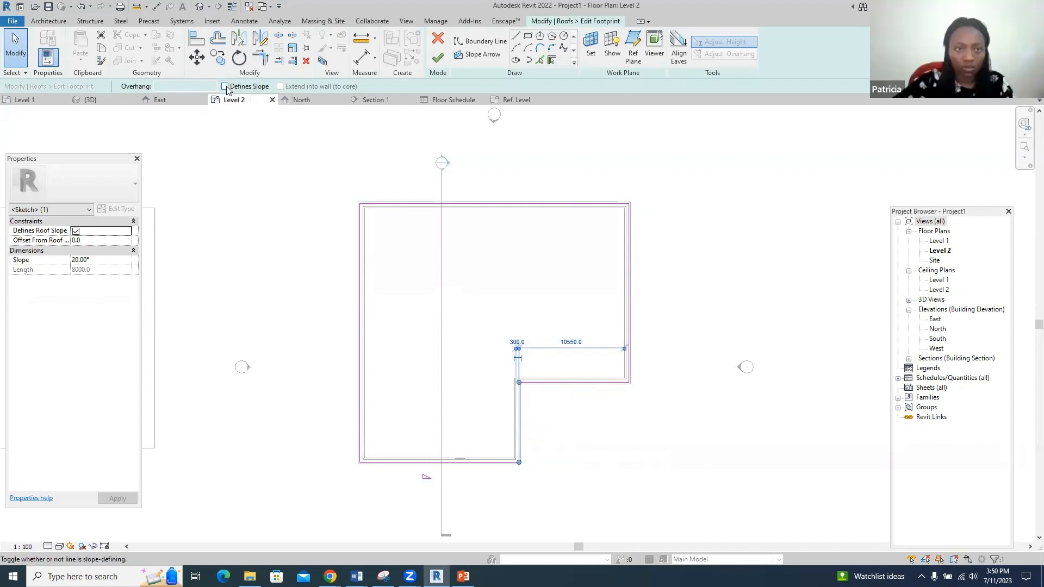
# - Finish the footprint edit into a 20° shed roof, save as Project1, and view it in 3D
pyautogui.click(437, 64)
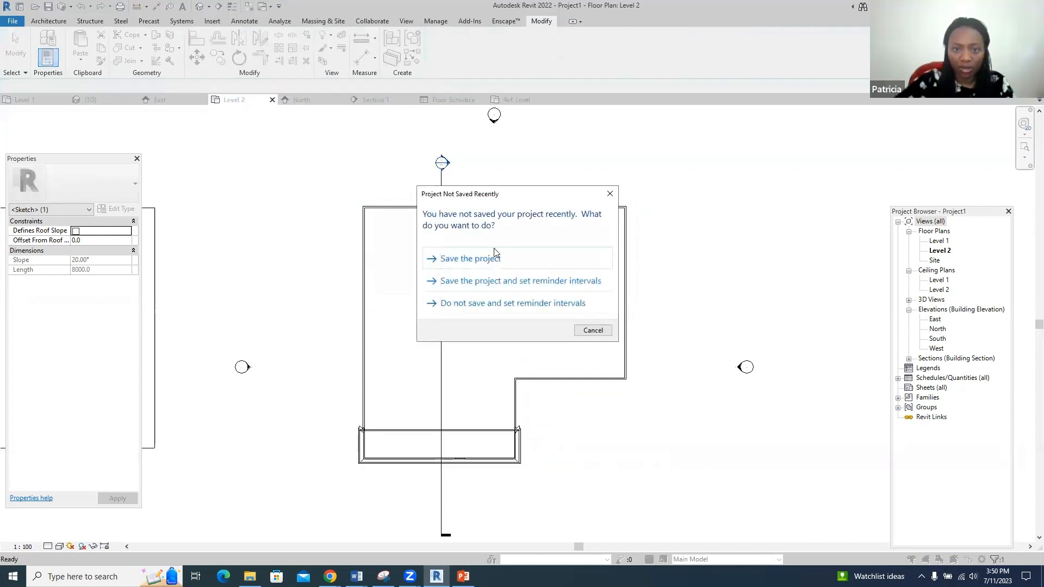
pyautogui.click(494, 256)
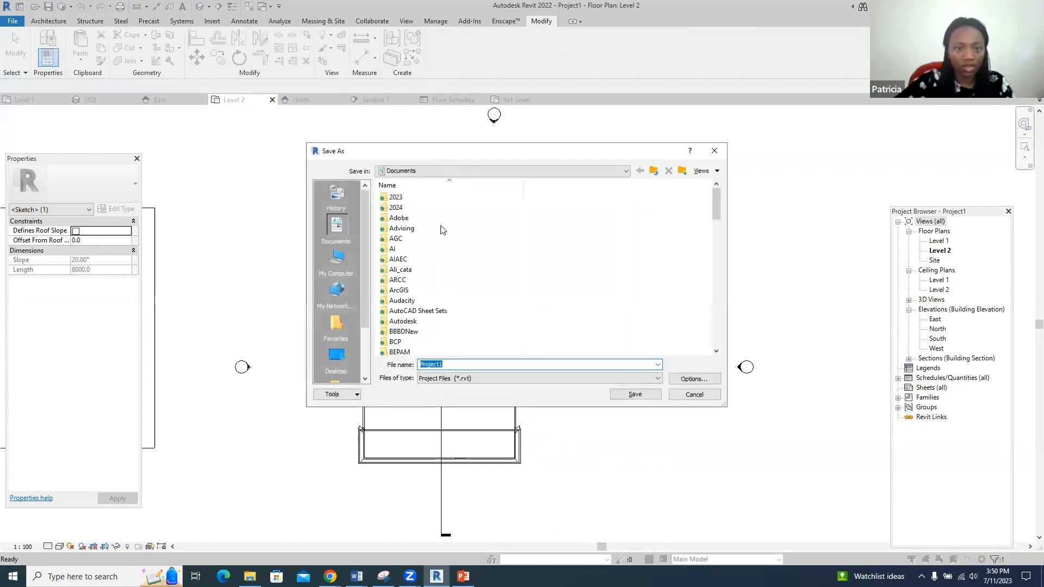
pyautogui.click(636, 394)
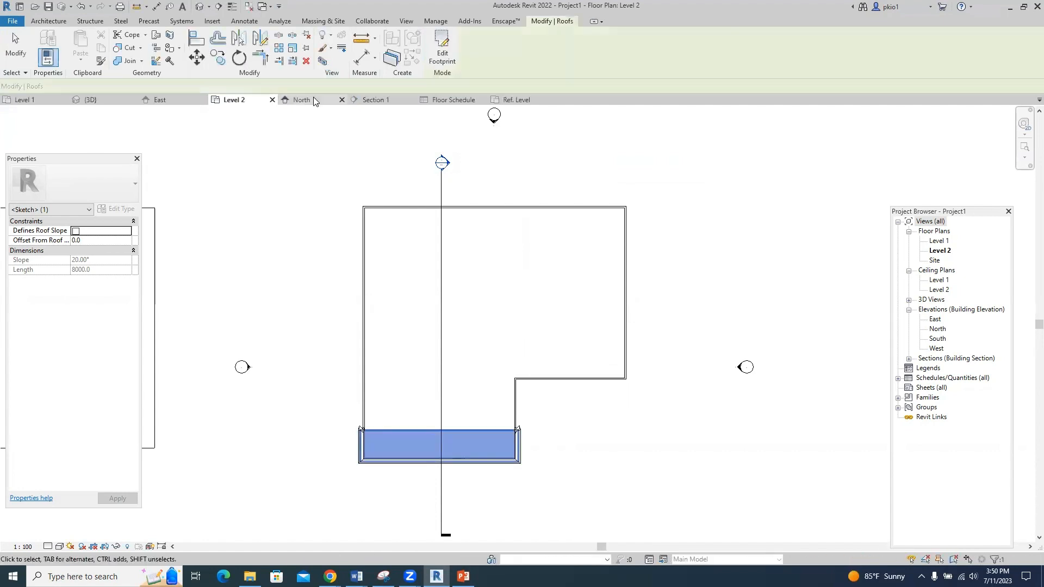
pyautogui.click(99, 102)
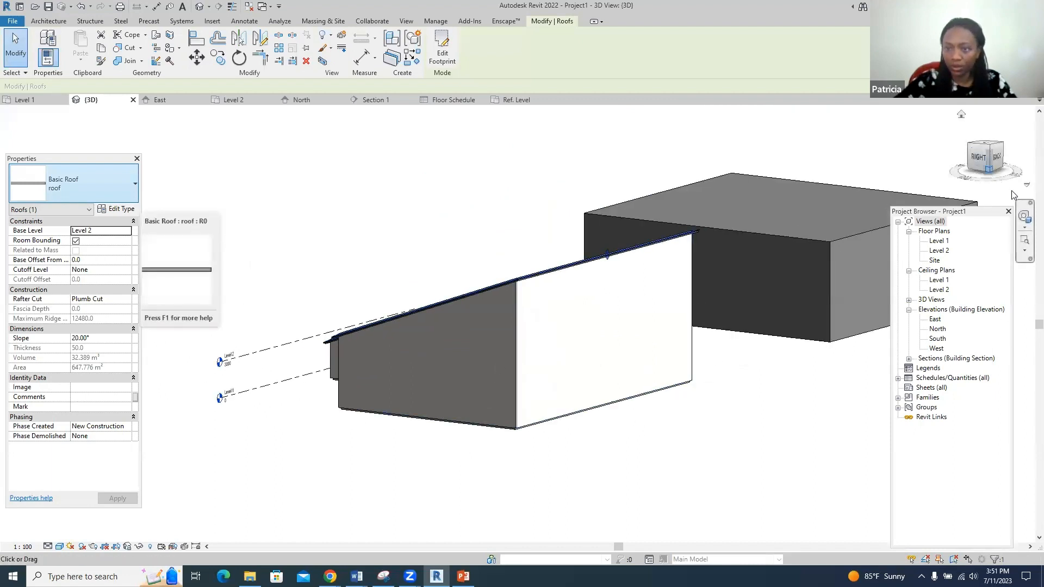
# - Orbit the model, then set the shed roof's Slope to 5° in Properties
pyautogui.click(1024, 217)
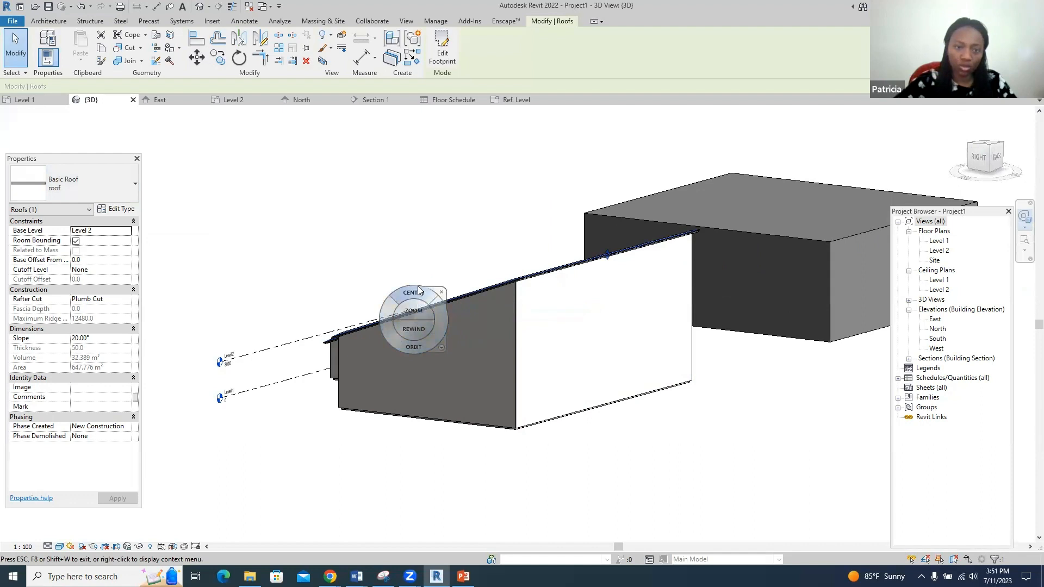
pyautogui.moveTo(400, 340); pyautogui.dragTo(572, 317)
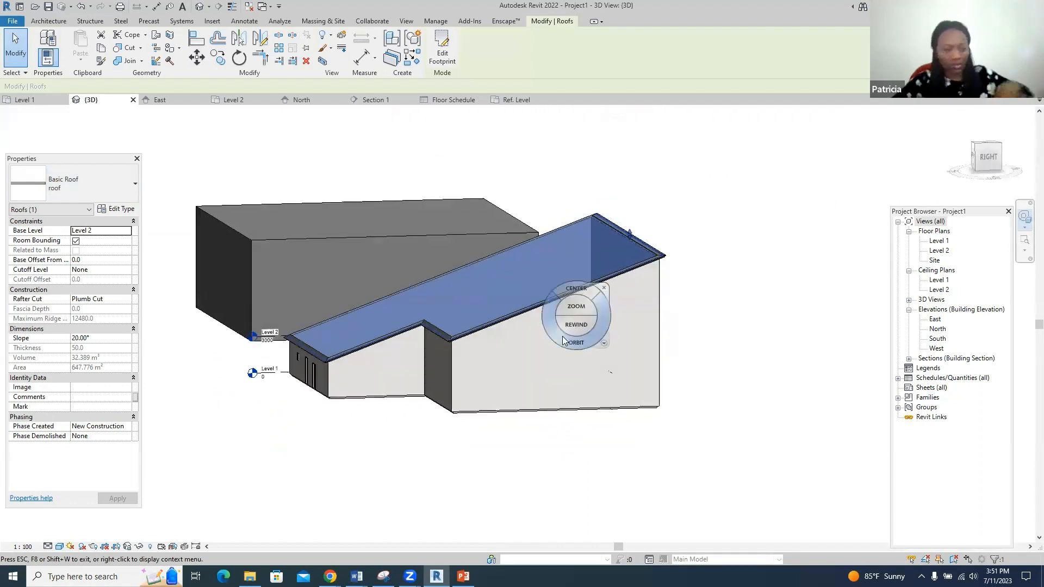
pyautogui.press('Escape')
pyautogui.press('Escape')
pyautogui.click(593, 276)
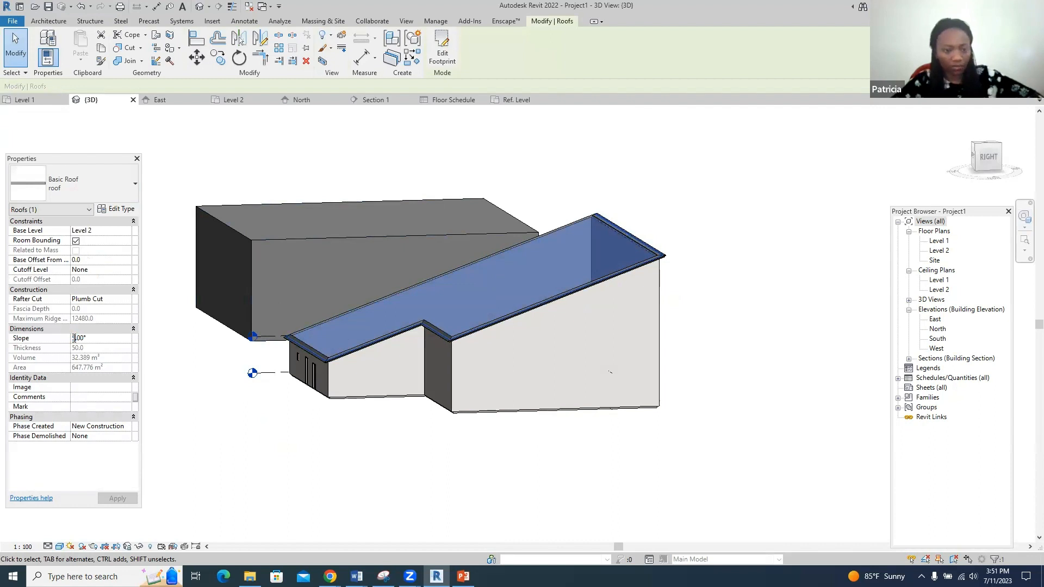
pyautogui.scroll(2, 480, 400)
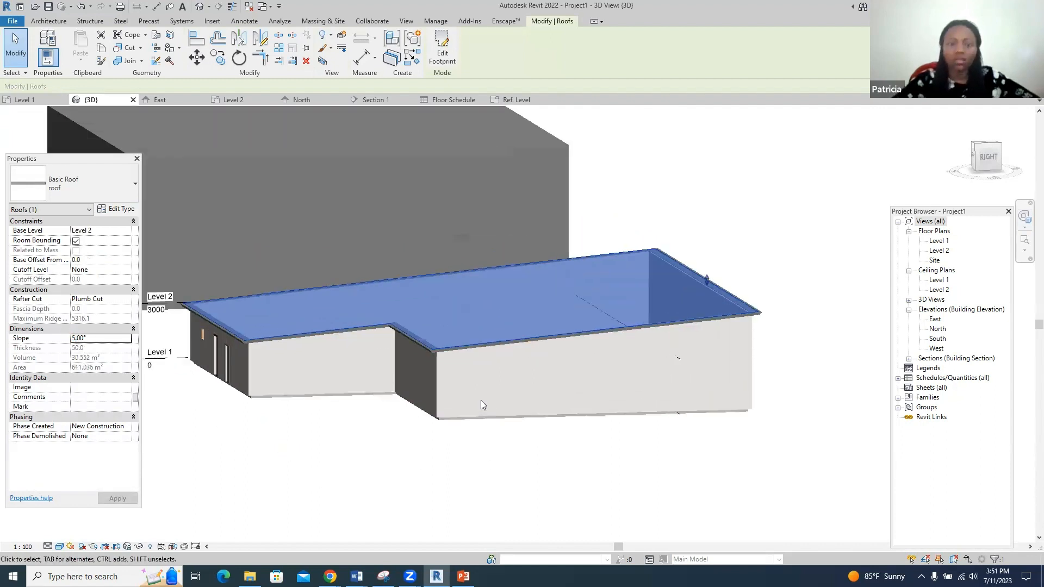
pyautogui.click(763, 445)
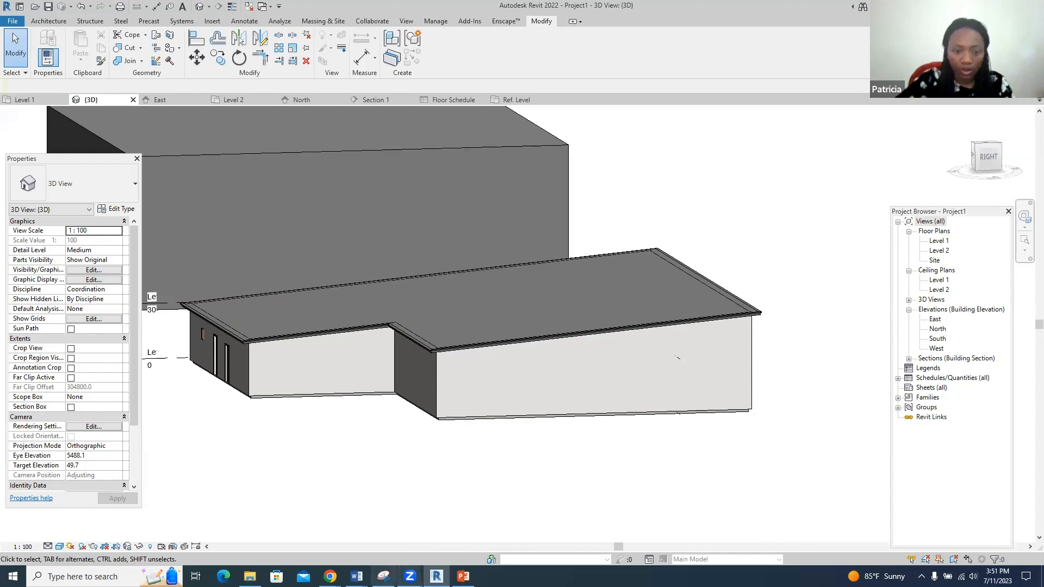
pyautogui.moveTo(330, 577)
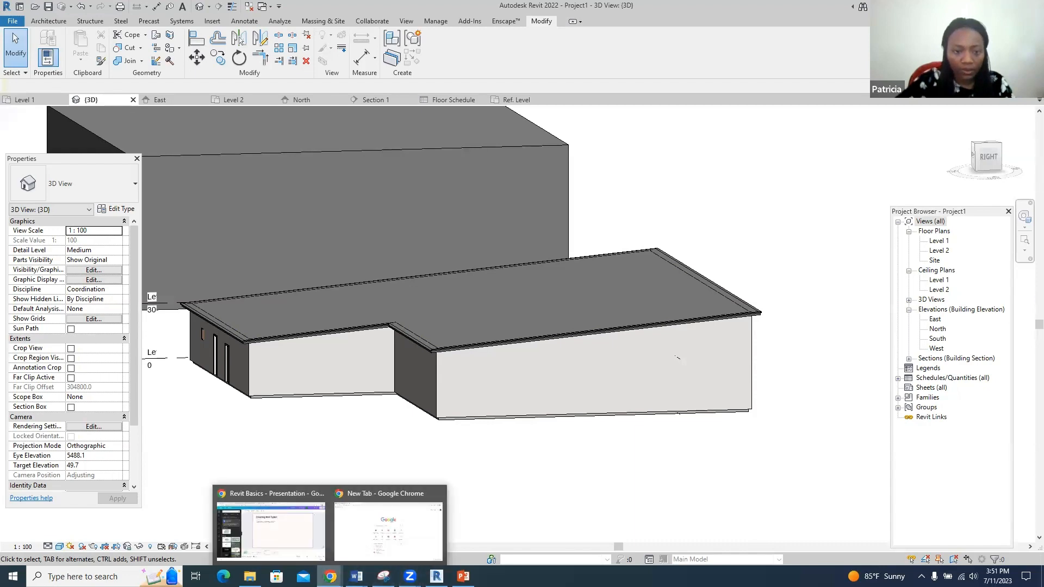
pyautogui.click(308, 534)
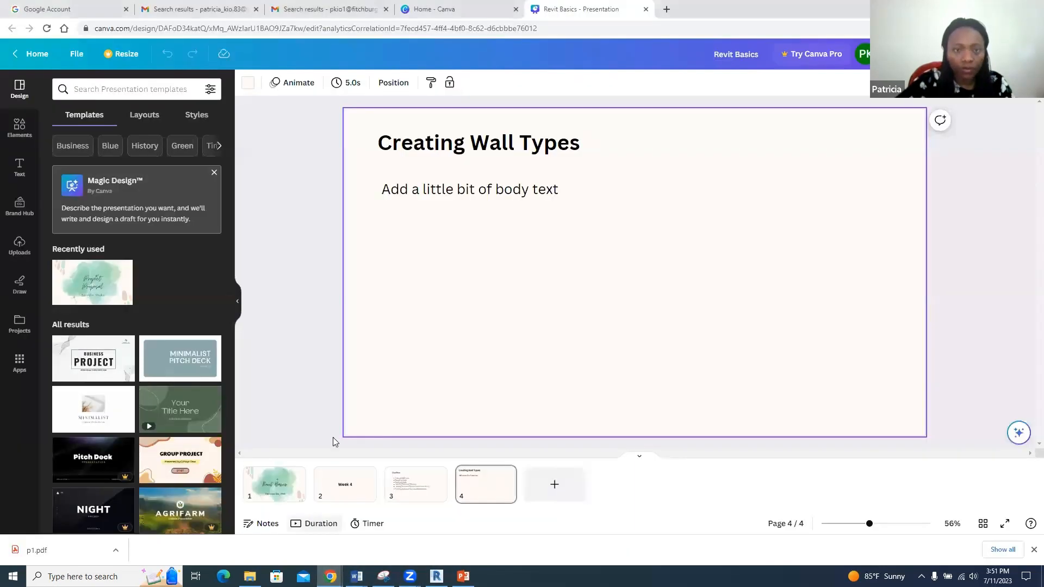
pyautogui.click(419, 480)
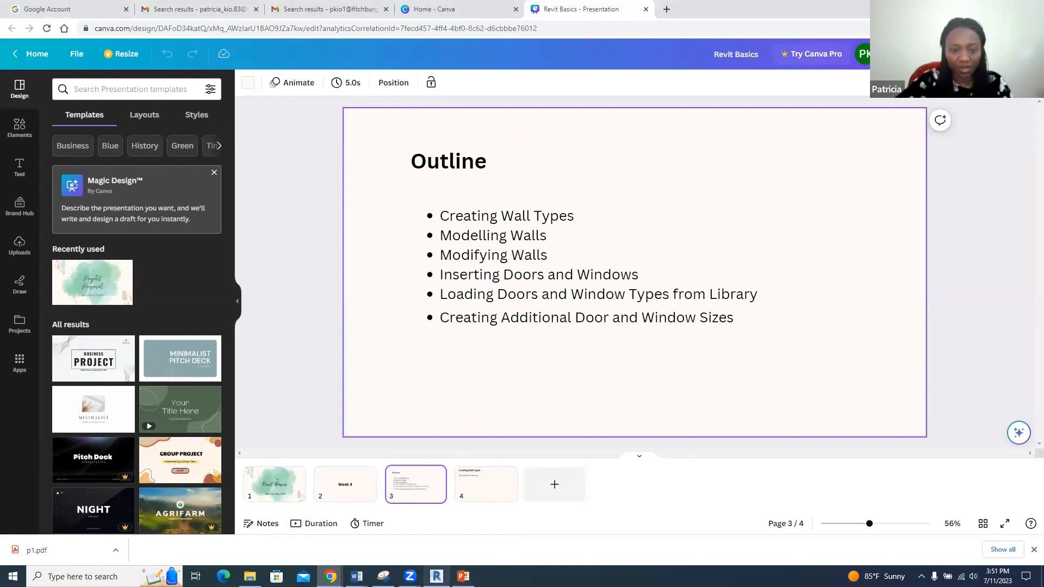
pyautogui.click(436, 576)
pyautogui.scroll(-2, 652, 335)
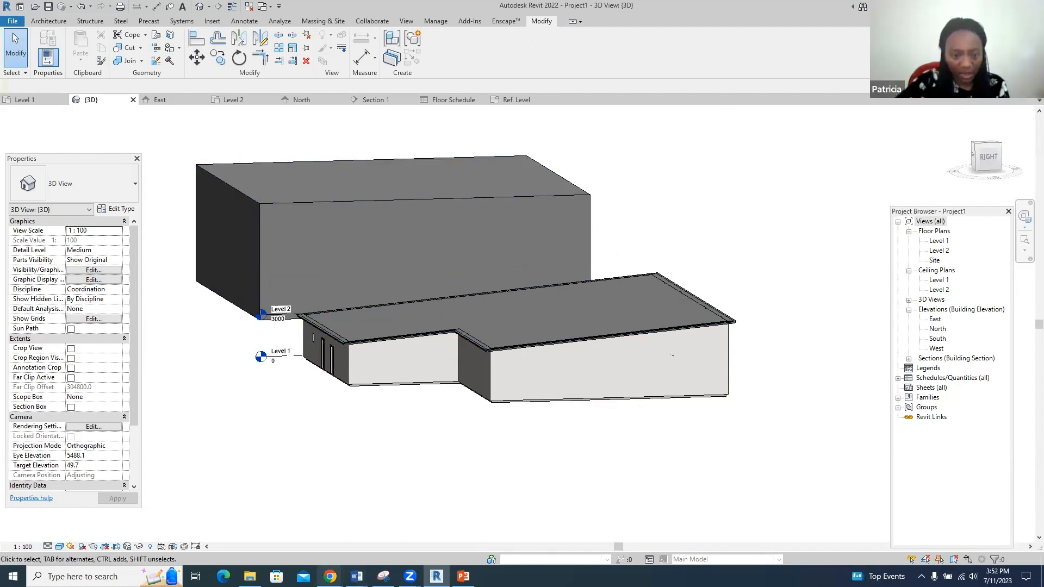
pyautogui.moveTo(356, 576)
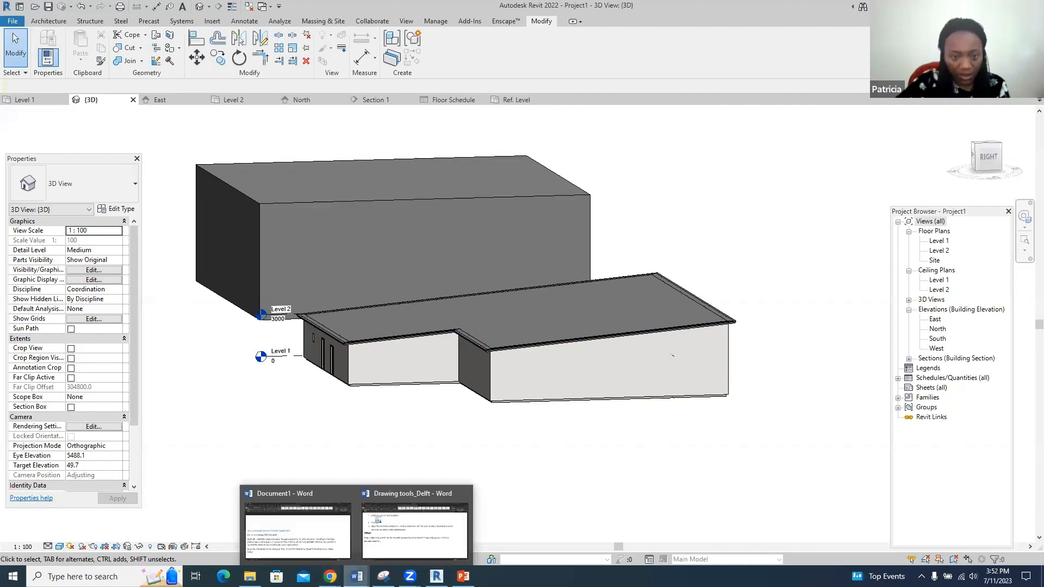
pyautogui.click(338, 553)
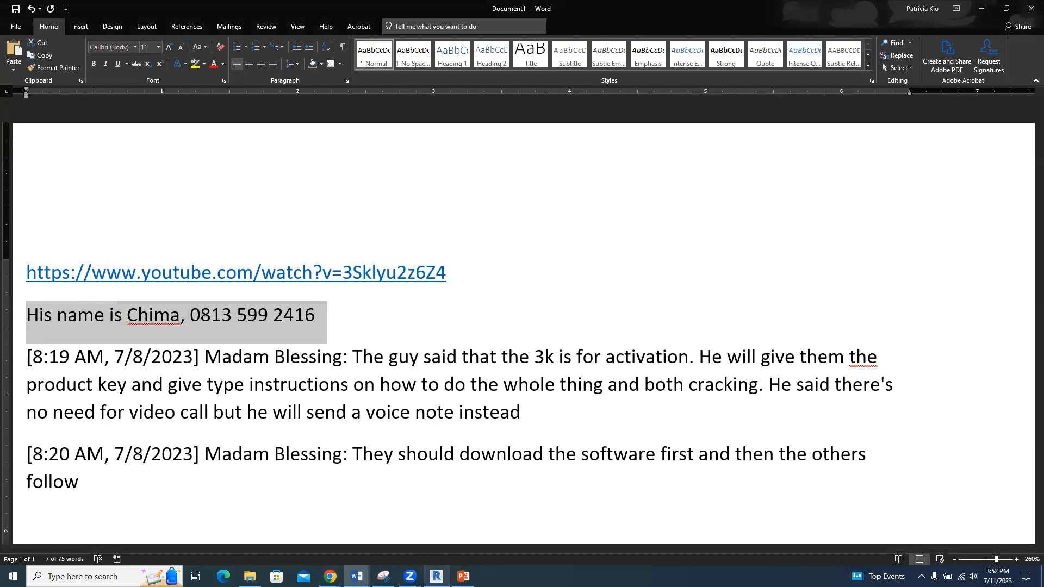
pyautogui.hotkey('alt', 'Tab')
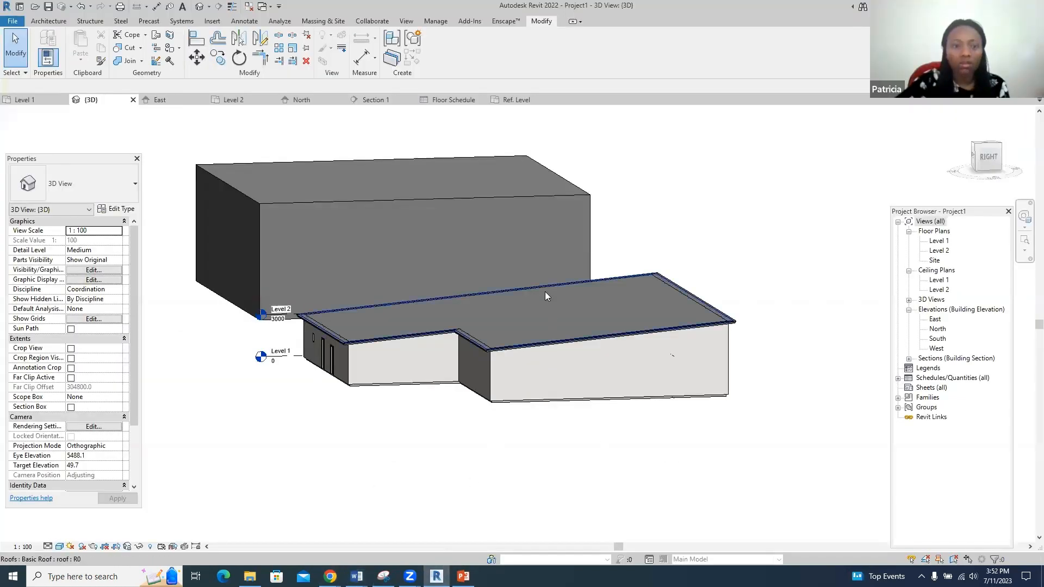
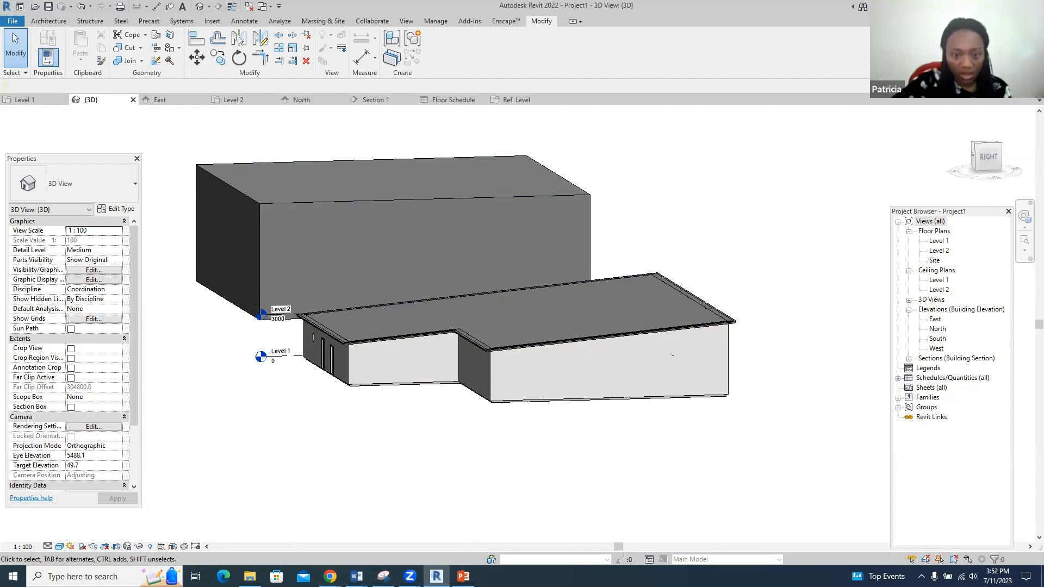
# - Bring the RTD711 PowerPoint deck with the 12,800 mm canopy sketch to the front
pyautogui.click(462, 576)
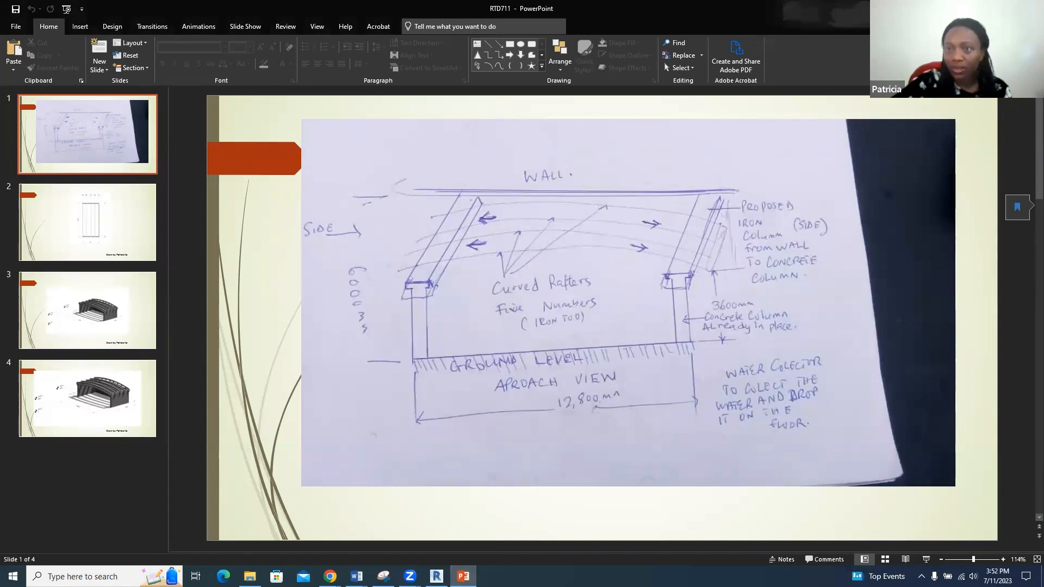
# - Minimize the Revit, Canva, Word and browser windows, launch Revit 2023, and return to RTD711
pyautogui.hotkey('alt', 'Tab')
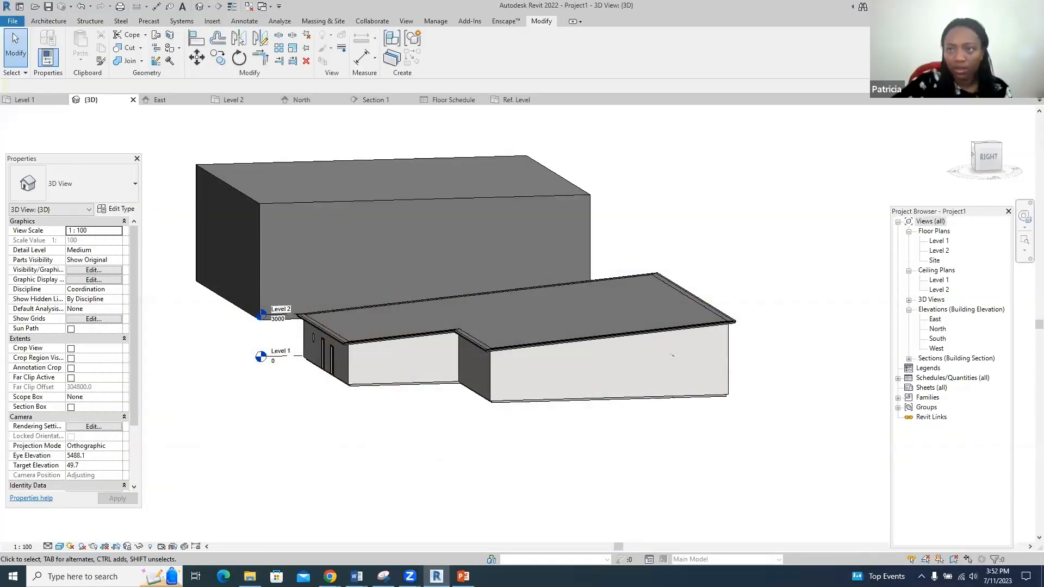
pyautogui.click(1022, 6)
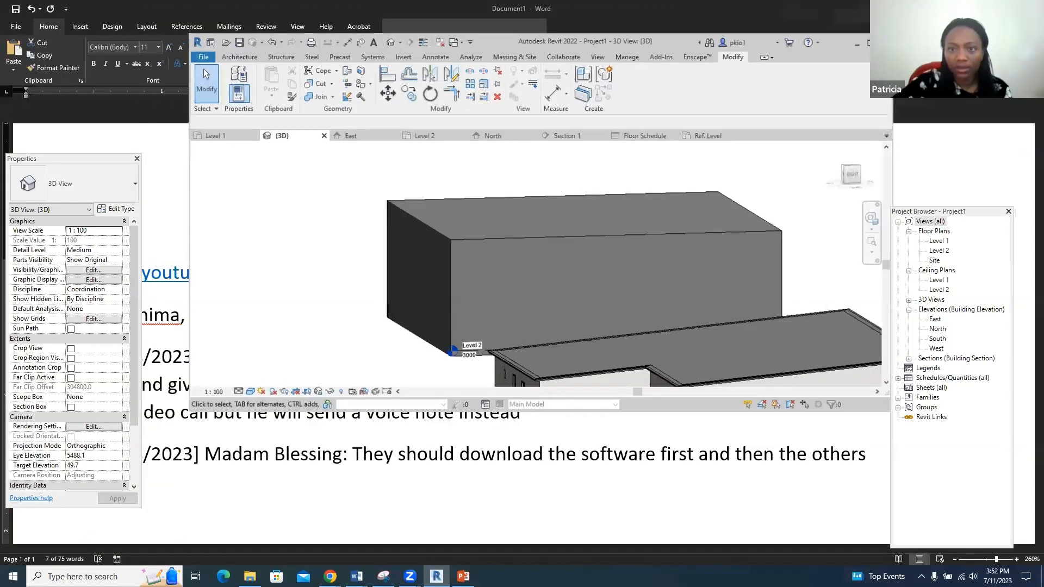
pyautogui.click(852, 46)
pyautogui.hotkey('alt', 'Tab')
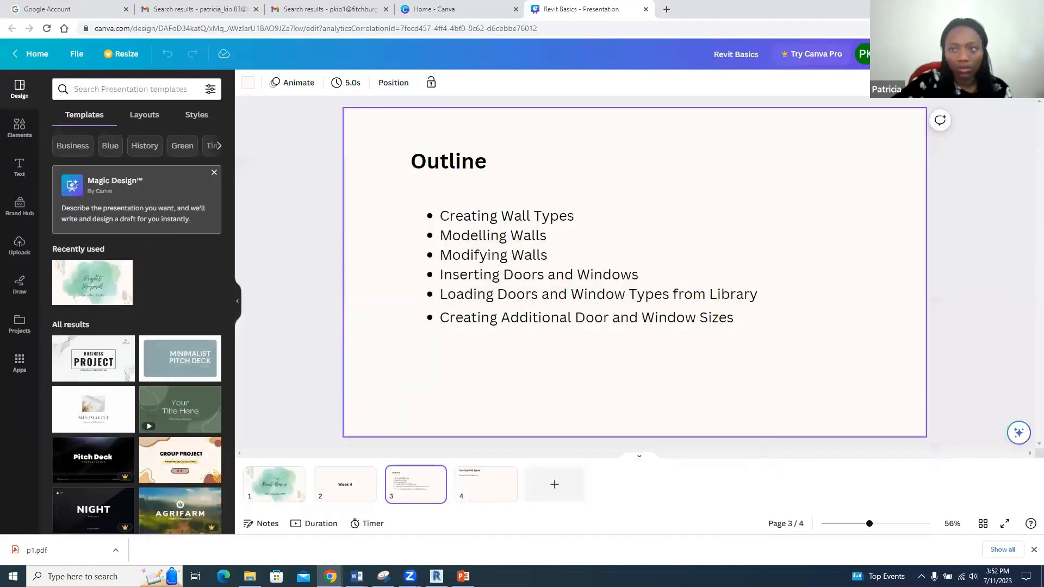
pyautogui.click(980, 7)
pyautogui.click(980, 8)
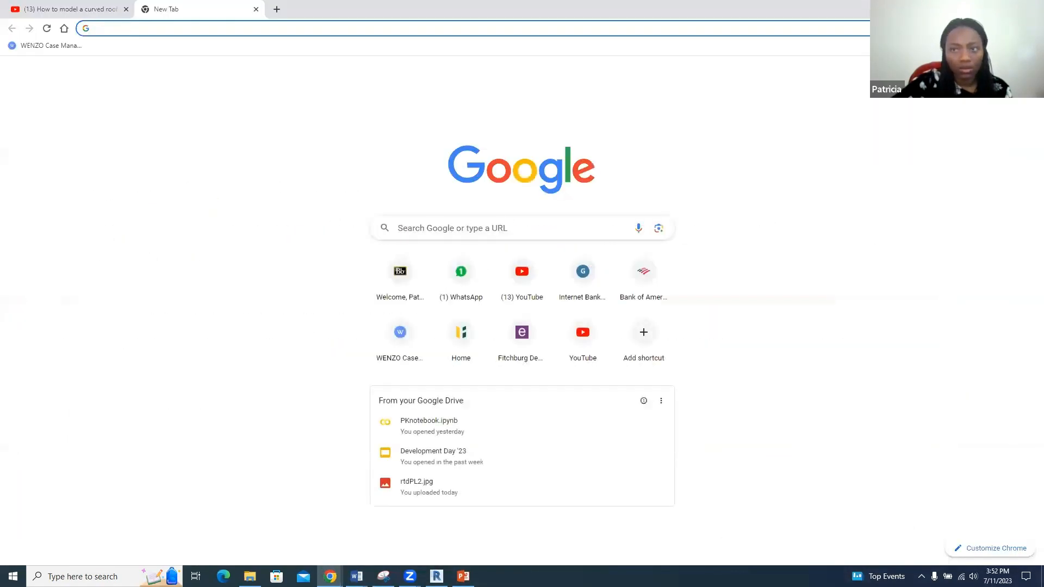
pyautogui.click(981, 8)
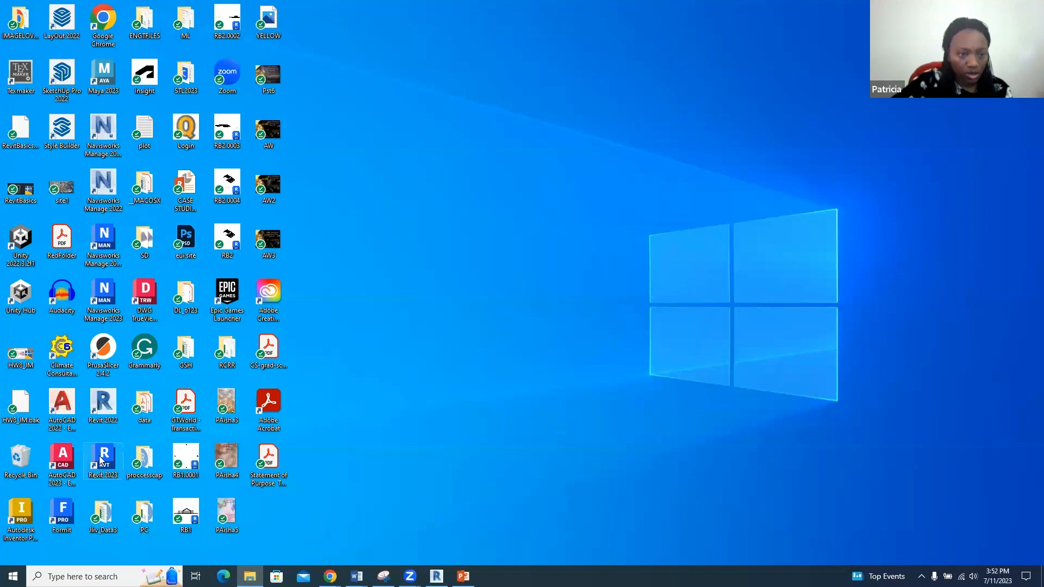
pyautogui.doubleClick(101, 459)
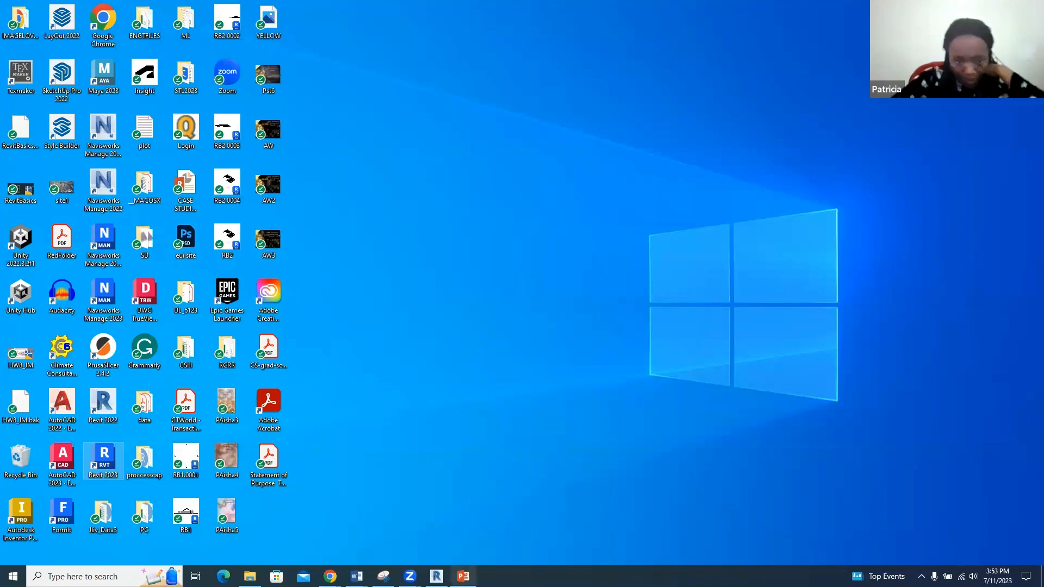
pyautogui.click(455, 575)
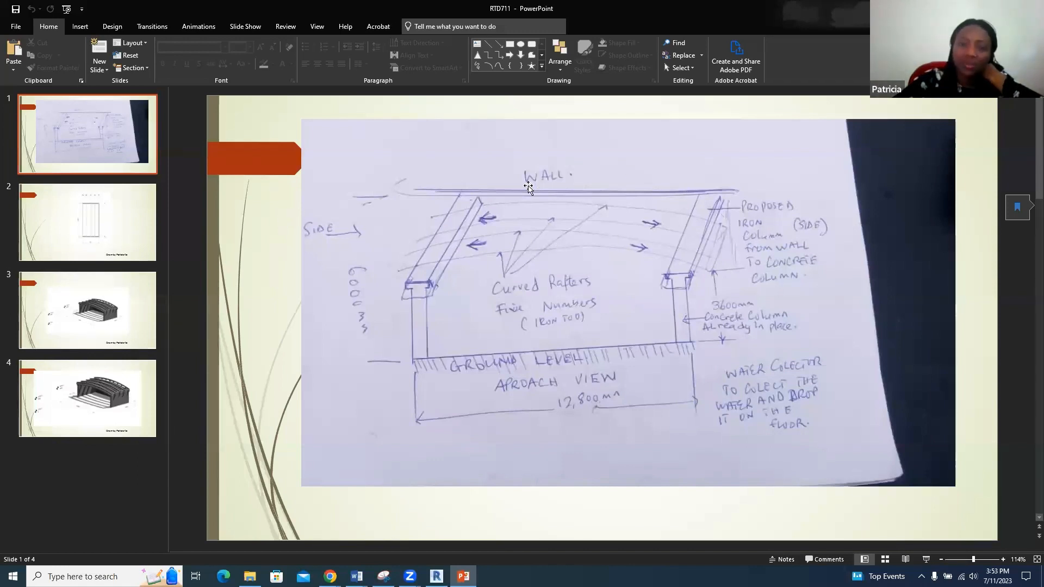
# - View slides 2–4 (grid plan and canopy renders), then bring Revit 2022's 3D view forward
pyautogui.click(27, 248)
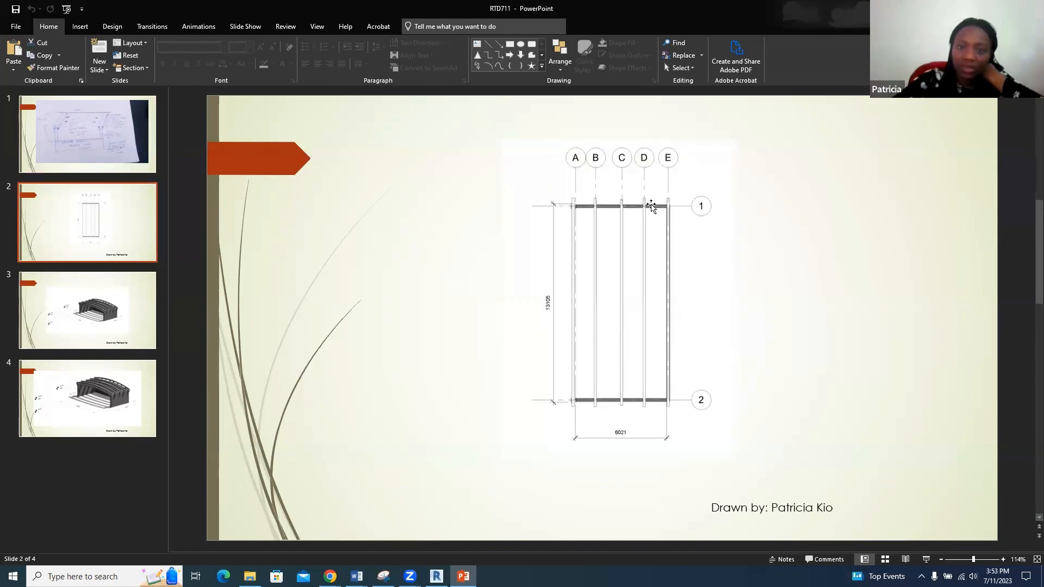
pyautogui.click(110, 307)
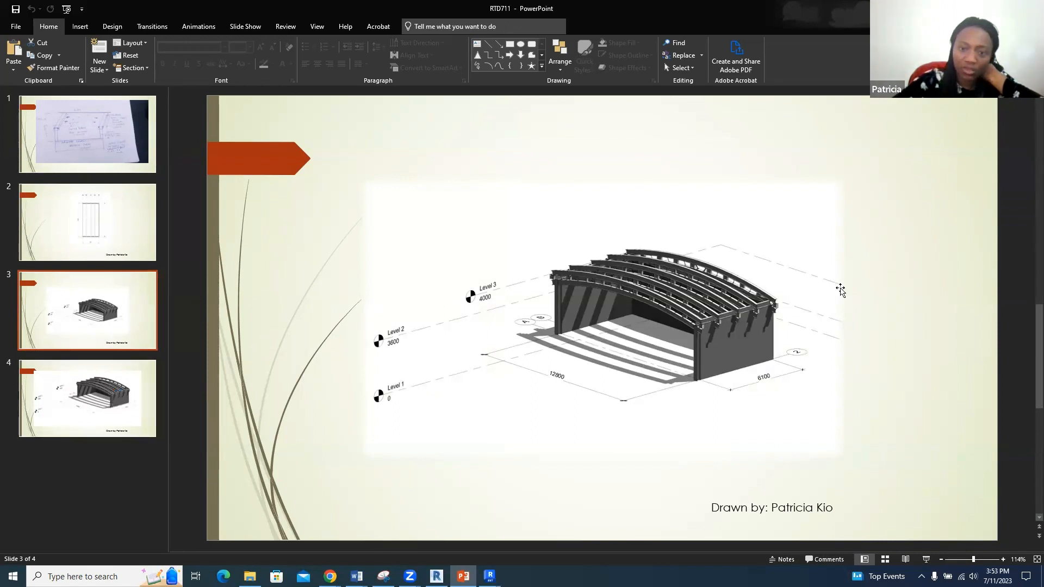
pyautogui.click(117, 386)
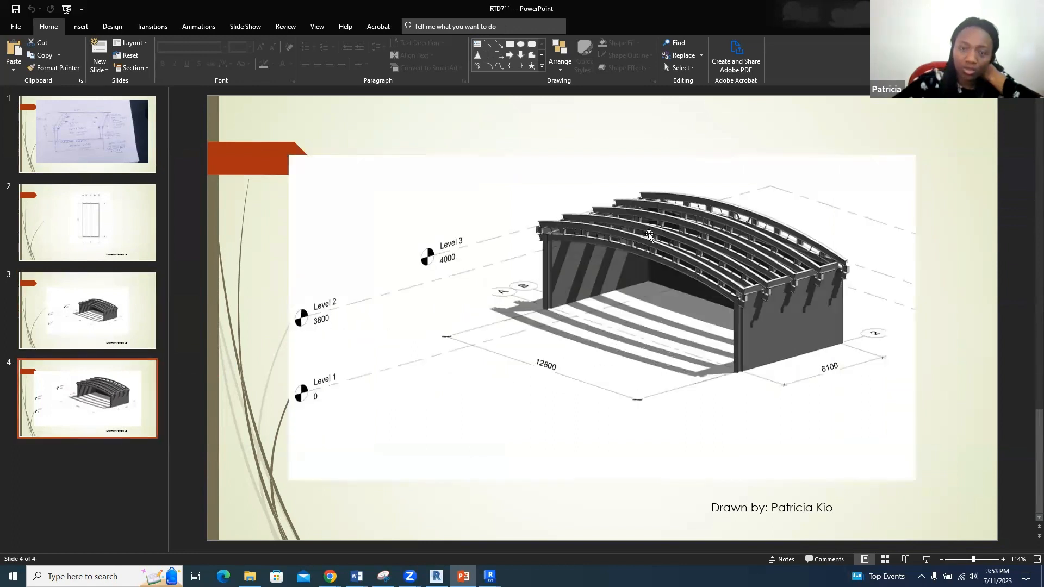
pyautogui.click(489, 575)
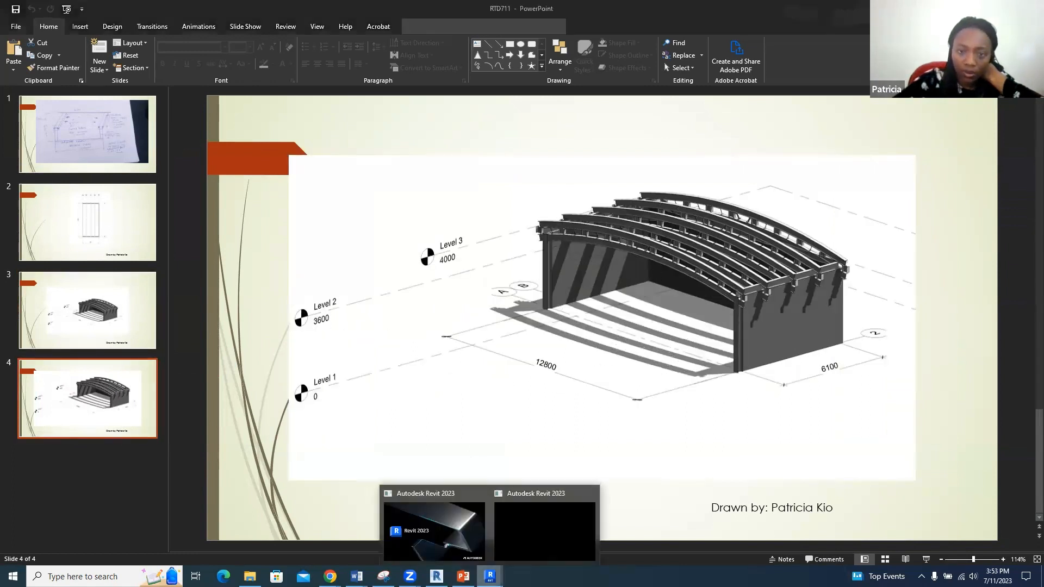
pyautogui.click(552, 531)
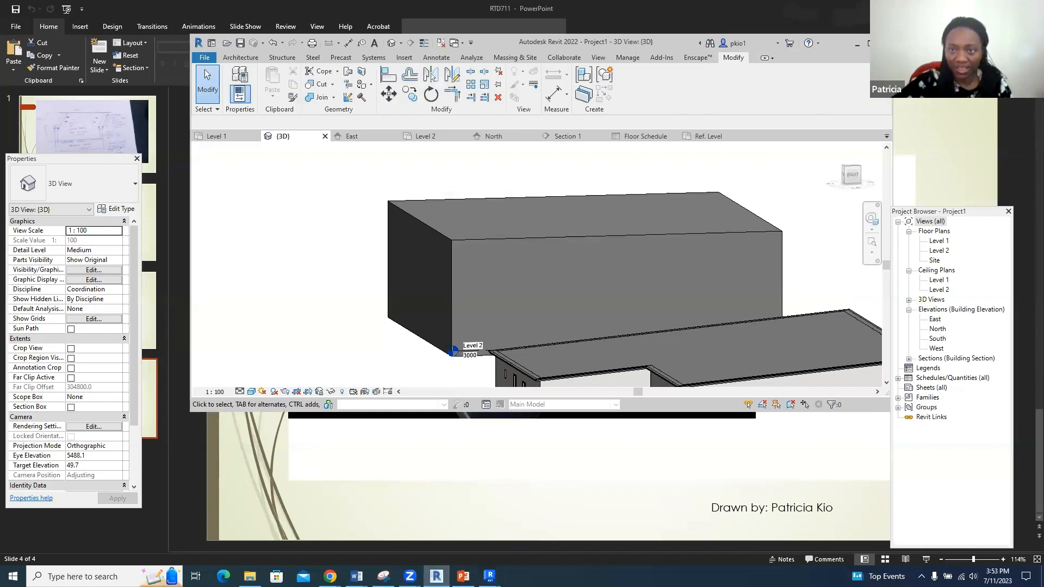
# - Maximize Revit 2022 and open the Export Image dialog for the 3D view
pyautogui.click(871, 44)
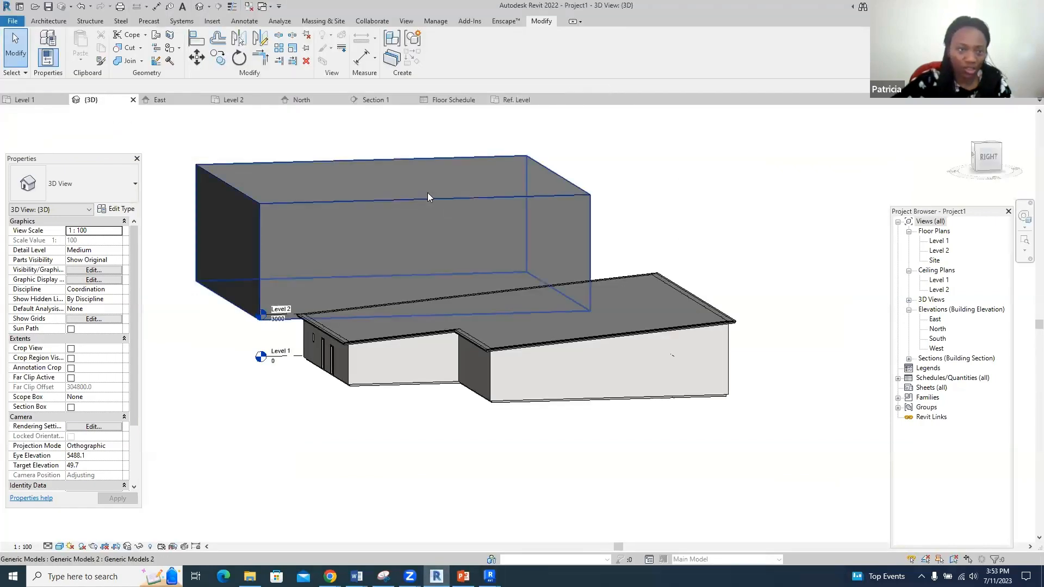
pyautogui.click(7, 23)
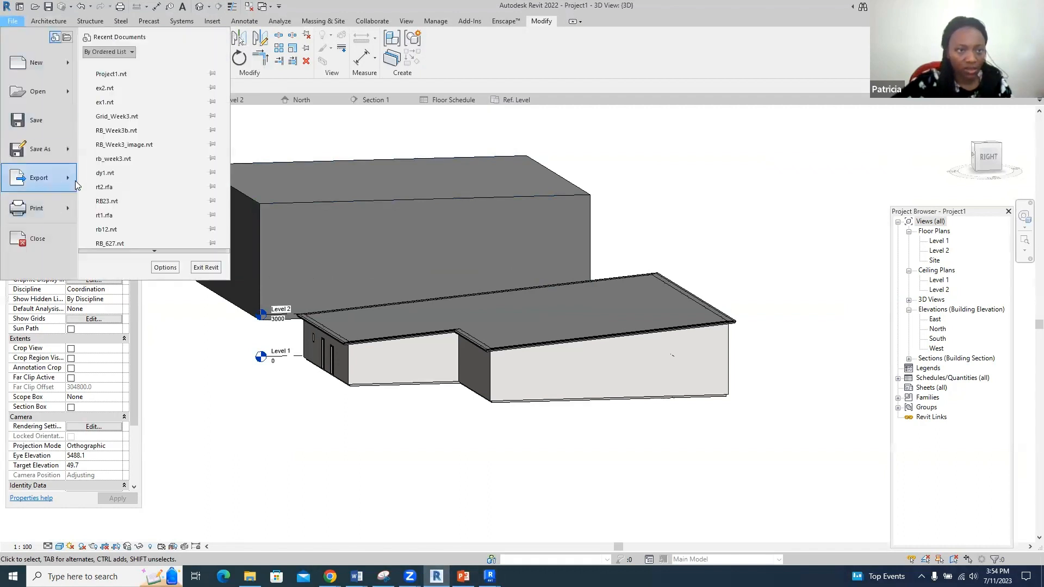
pyautogui.moveTo(76, 185)
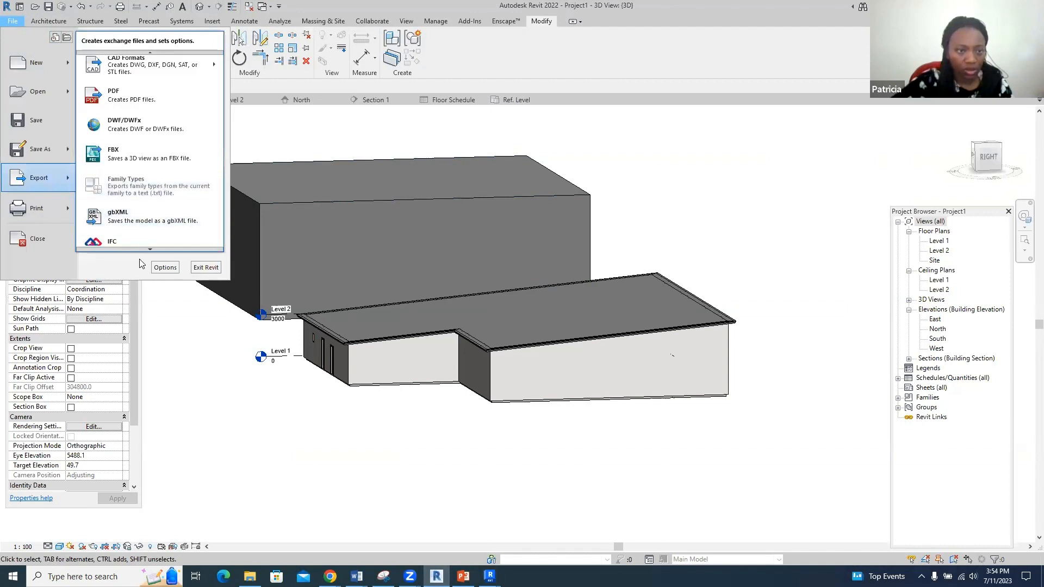
pyautogui.moveTo(158, 247)
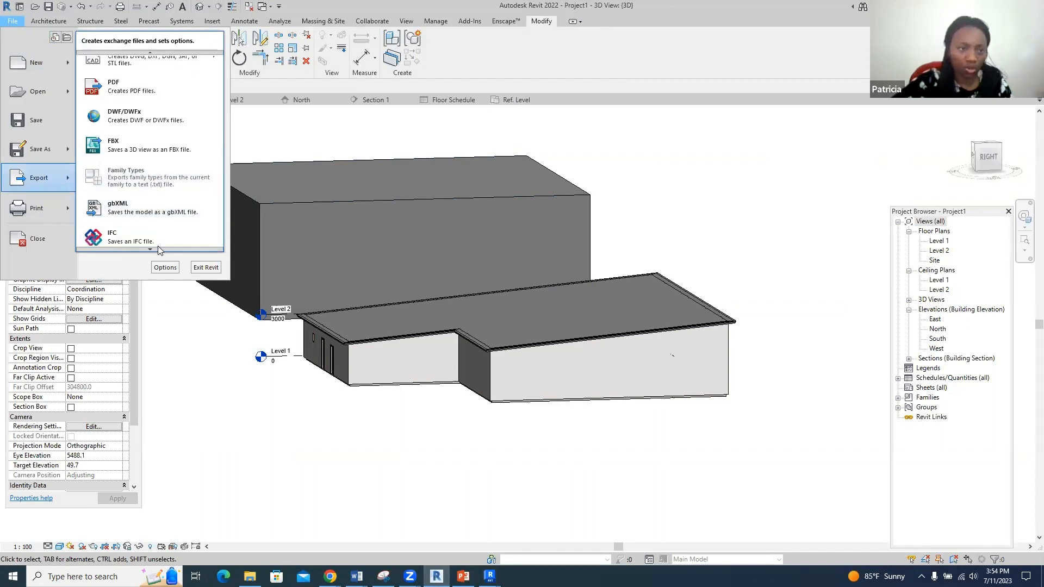
pyautogui.moveTo(156, 220)
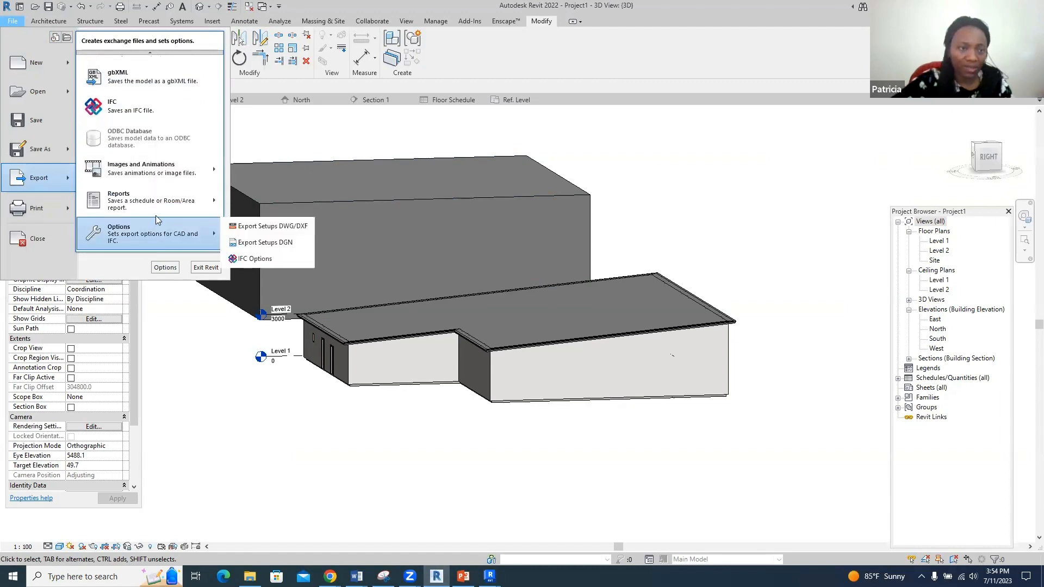
pyautogui.moveTo(200, 172)
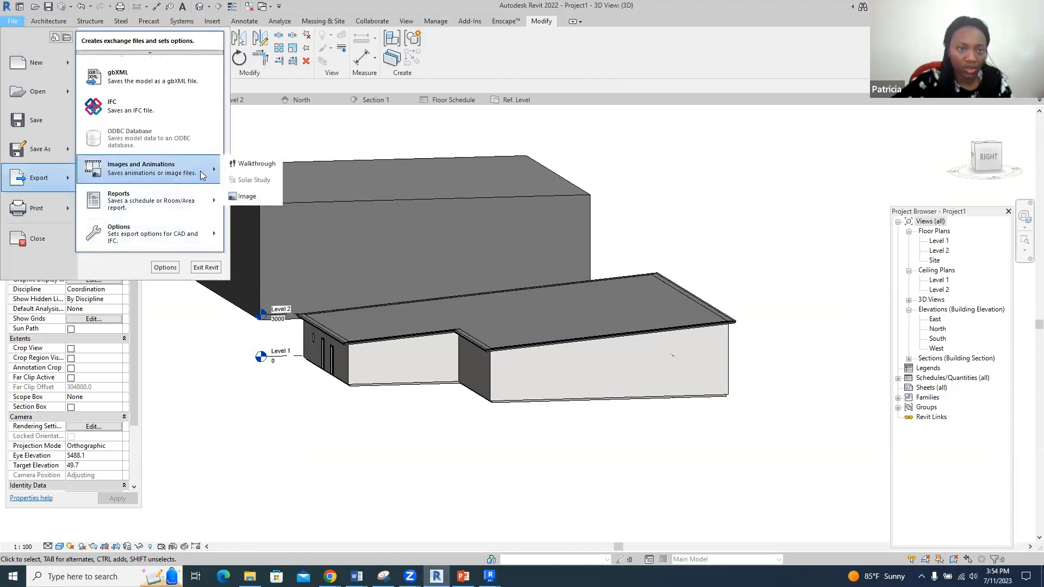
pyautogui.click(262, 197)
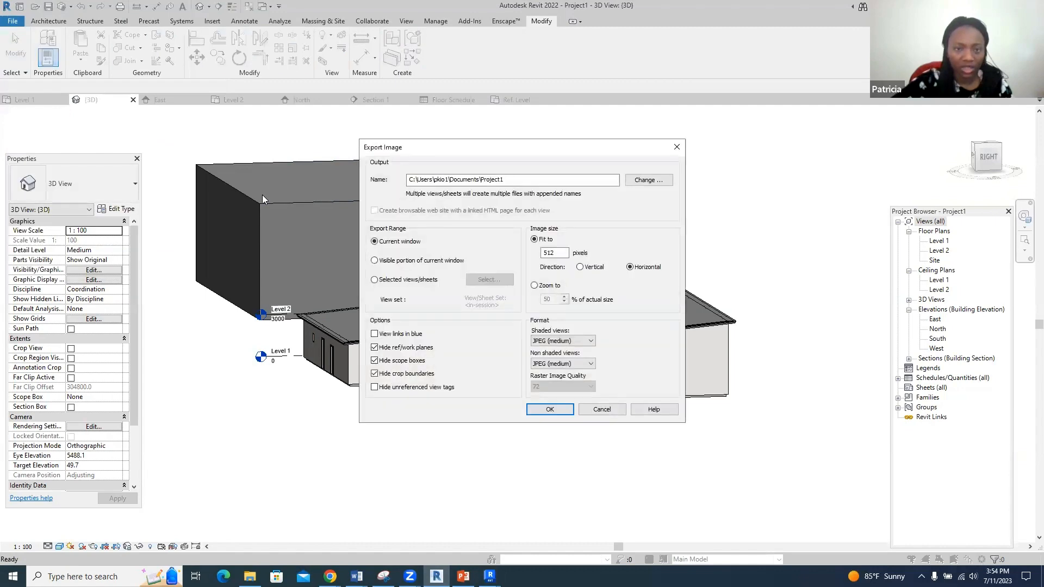
# - Set the image export location to the Duch folder inside 2024
pyautogui.click(647, 180)
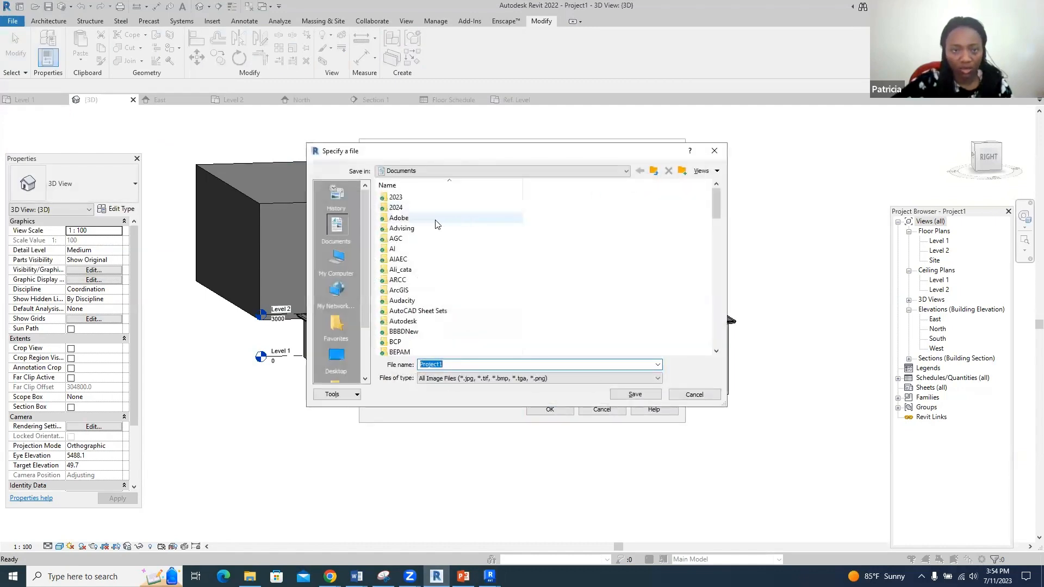
pyautogui.doubleClick(397, 207)
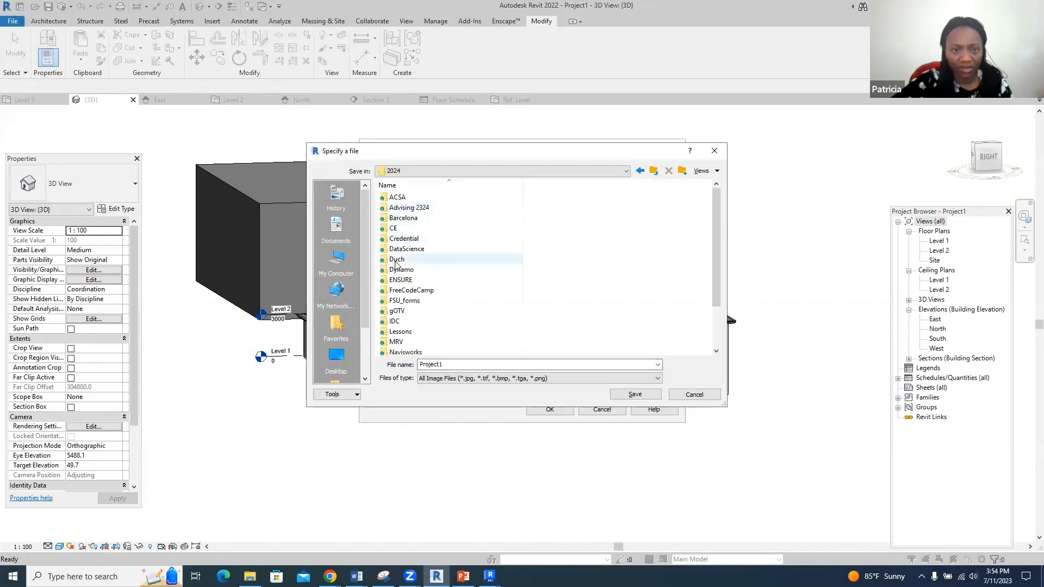
pyautogui.doubleClick(397, 259)
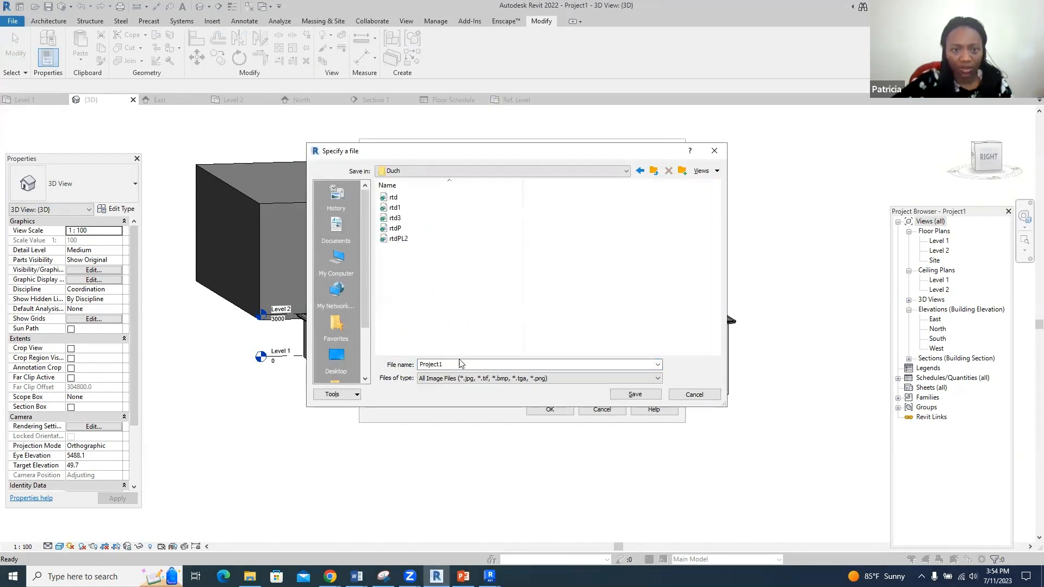
pyautogui.click(636, 397)
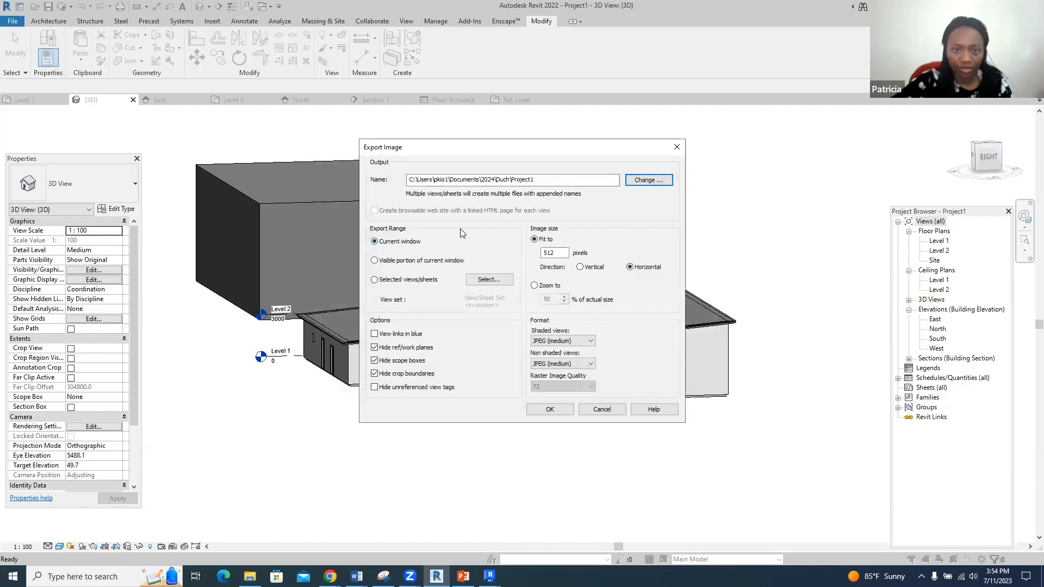
# - Export the visible portion at 16000 pixels, with shaded and non-shaded views as JPEG (lossless)
pyautogui.click(379, 260)
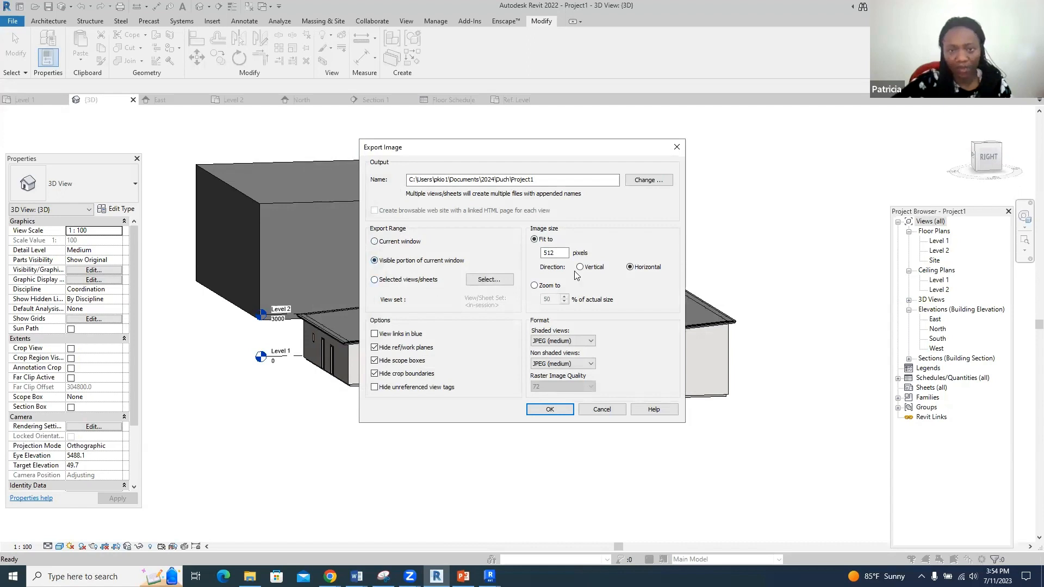
pyautogui.click(565, 253)
pyautogui.moveTo(560, 252); pyautogui.dragTo(541, 252)
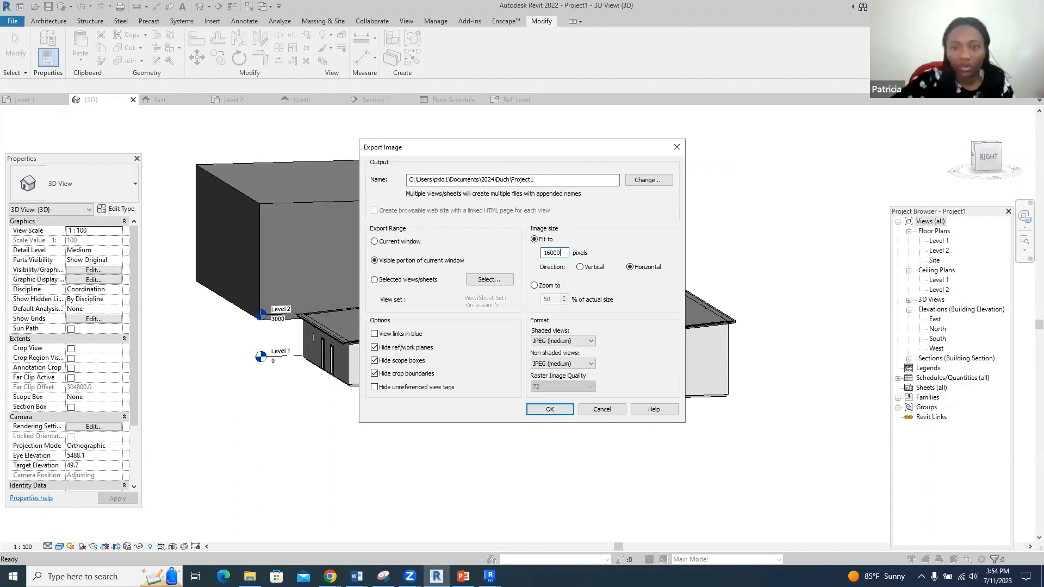
pyautogui.write('16000')
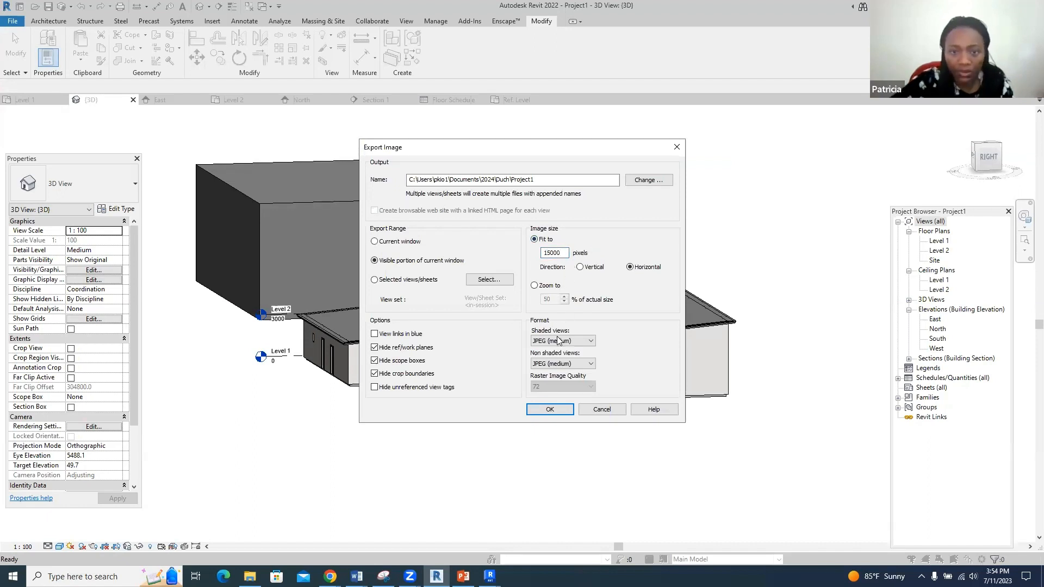
pyautogui.click(580, 342)
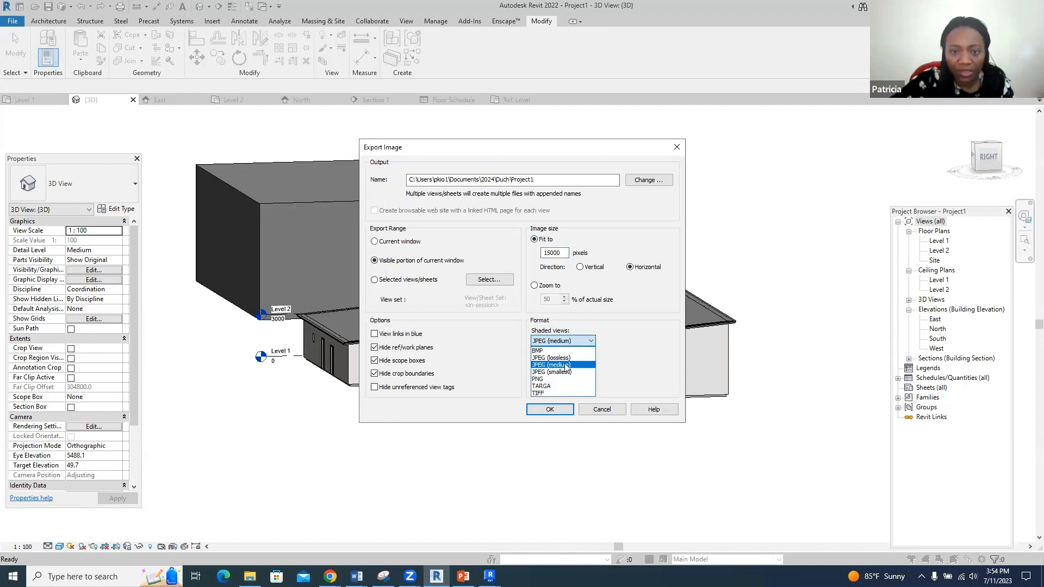
pyautogui.click(560, 357)
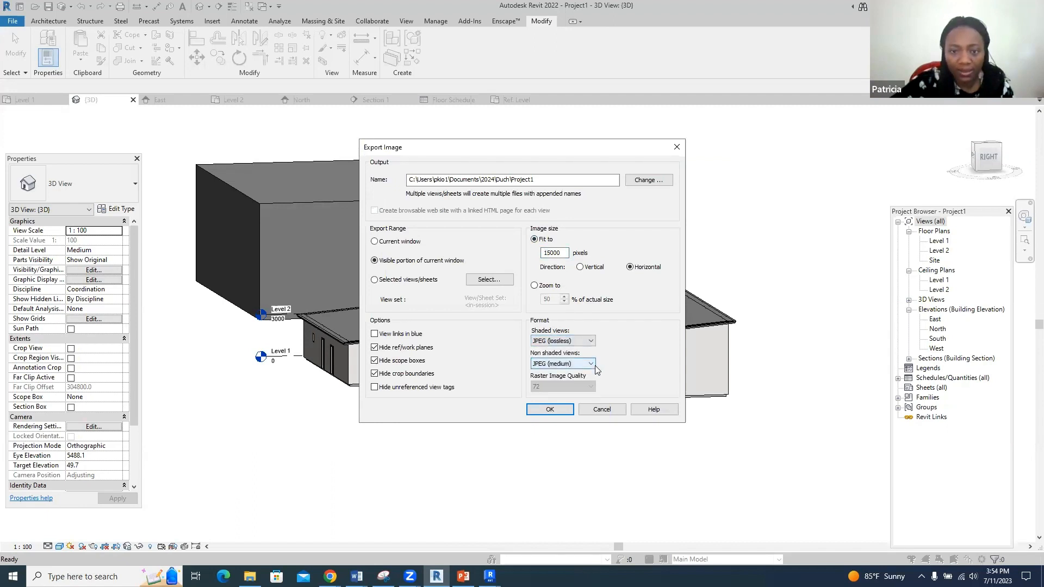
pyautogui.click(591, 364)
pyautogui.click(560, 380)
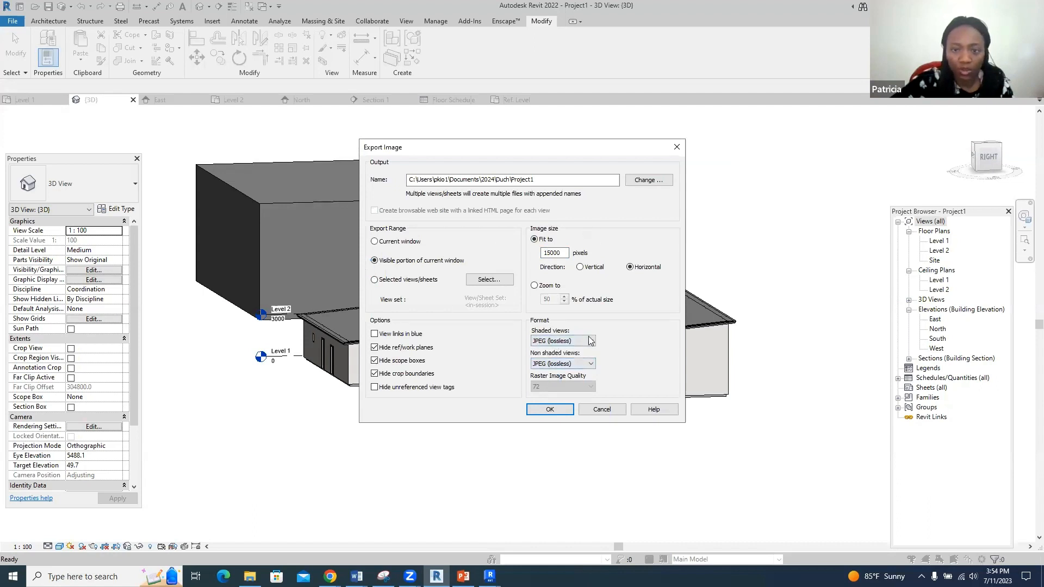
pyautogui.click(558, 411)
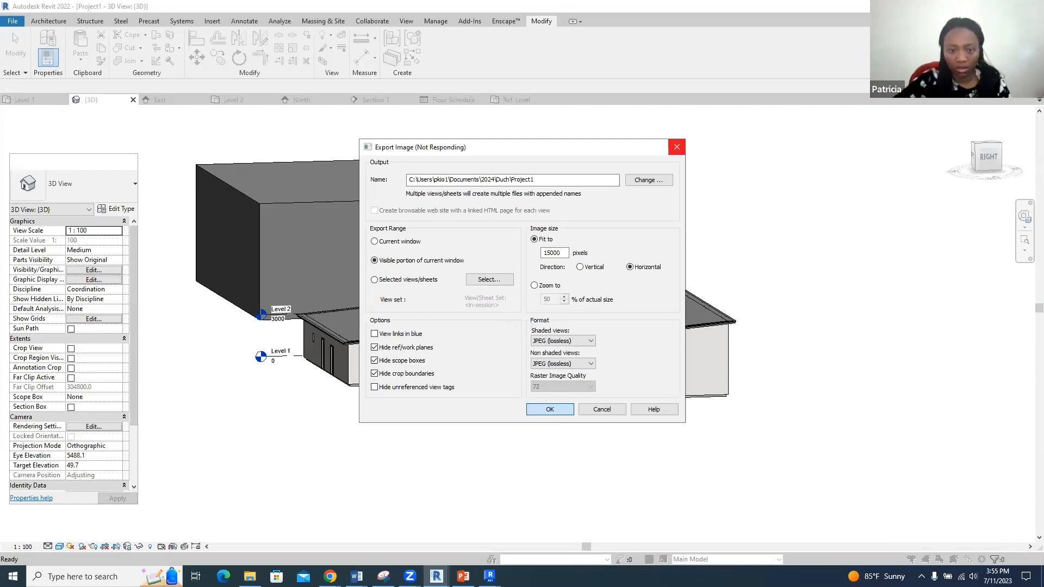
# - Switch to Revit 2023, dismiss the Enscape dialog, and open the rtd project from Recent Files
pyautogui.moveTo(490, 575)
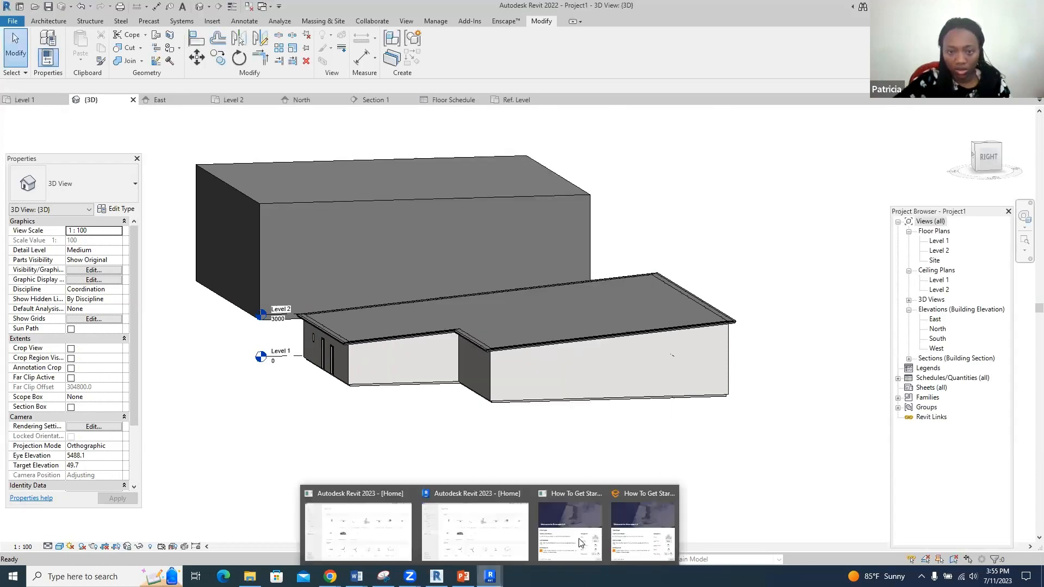
pyautogui.click(580, 542)
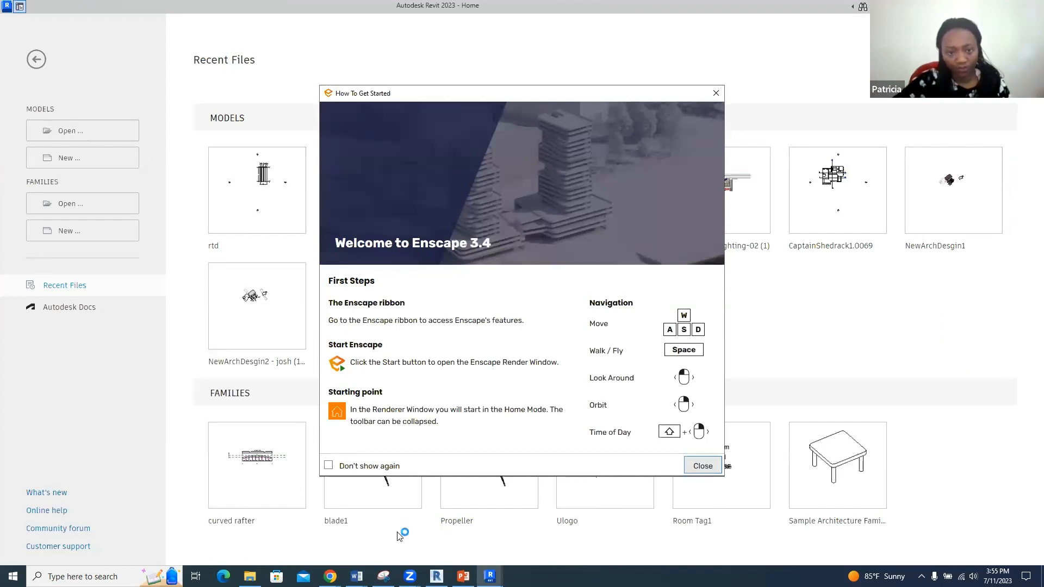
pyautogui.click(436, 576)
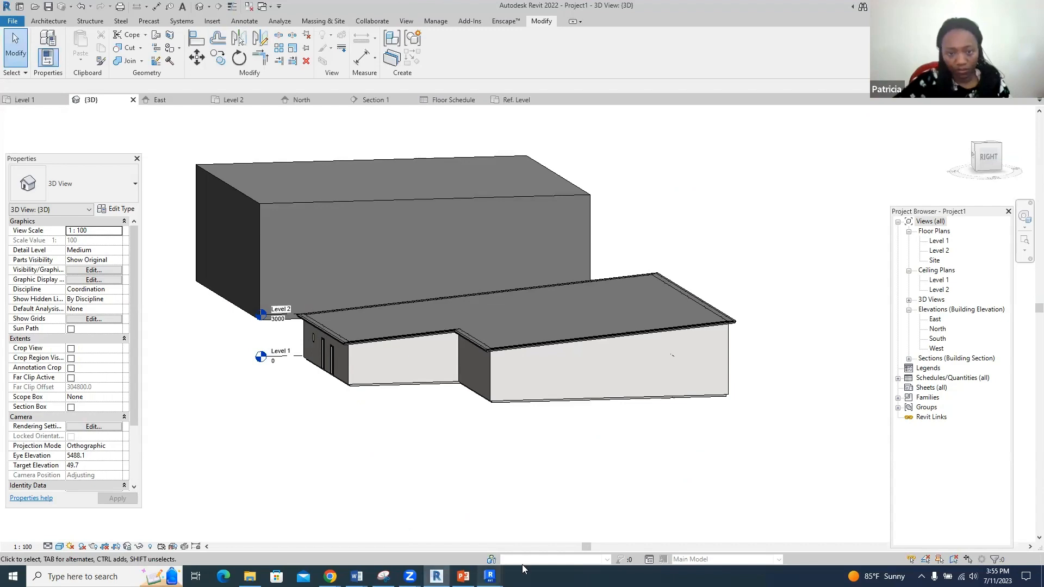
pyautogui.moveTo(523, 566)
pyautogui.click(497, 540)
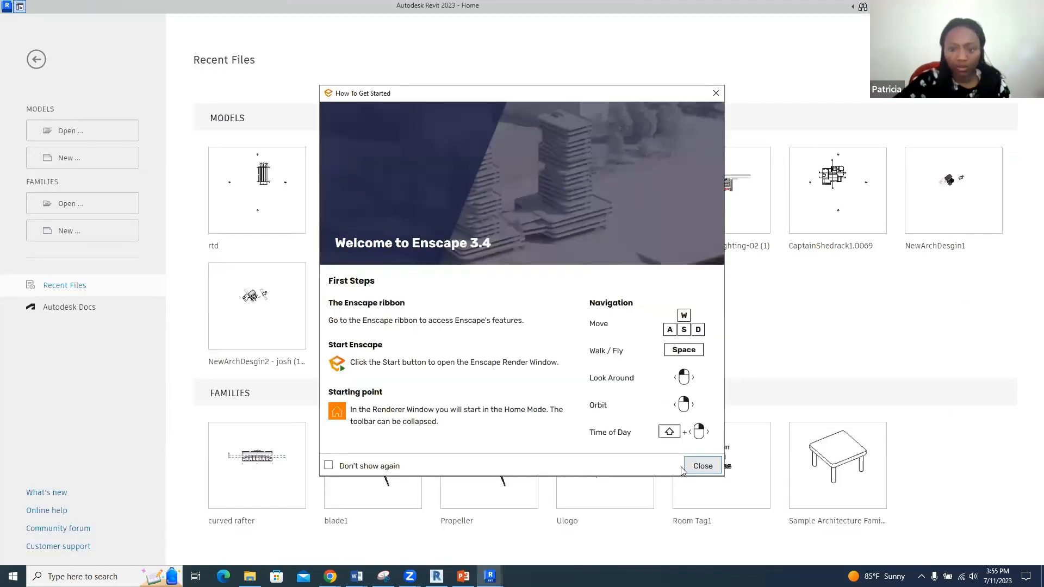
pyautogui.click(702, 466)
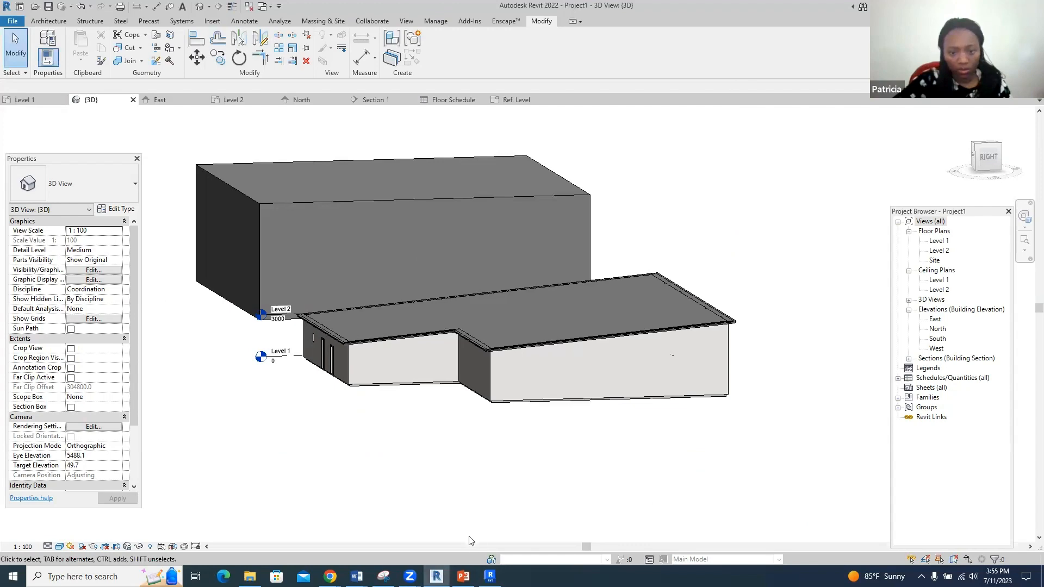
pyautogui.click(489, 576)
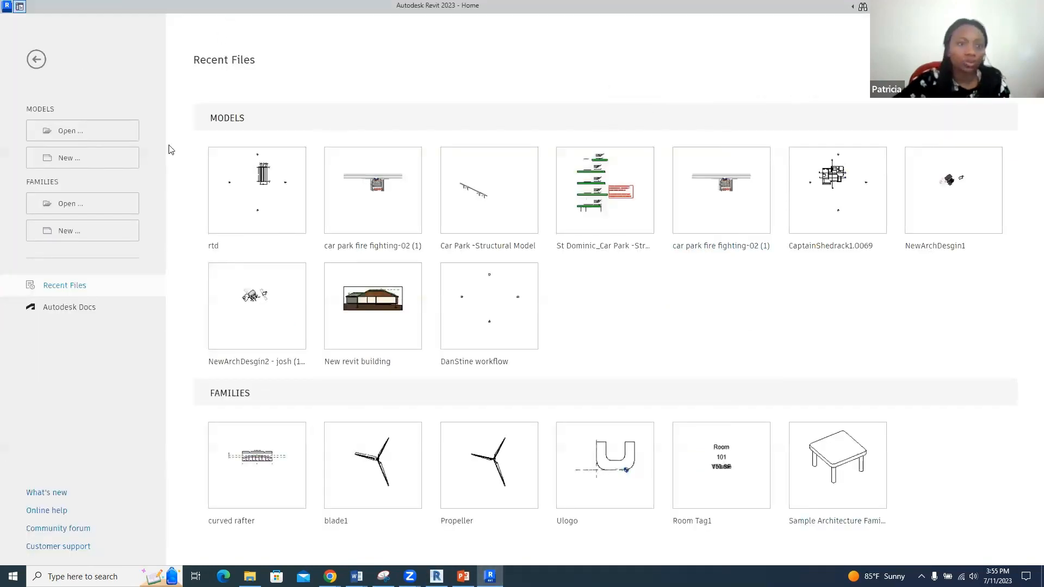
pyautogui.click(248, 199)
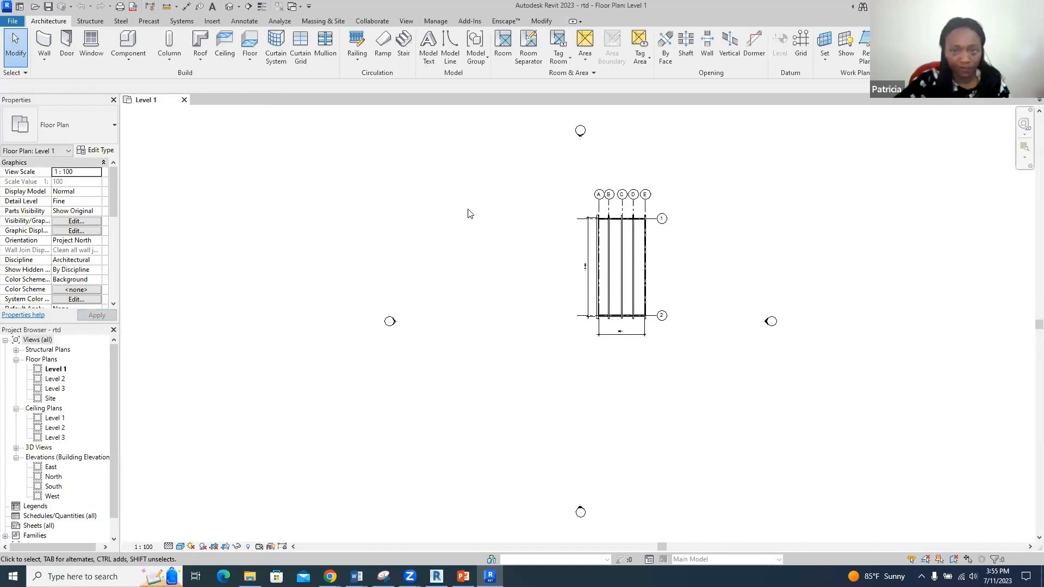
# - Open the default 3D view and zoom in on the rtd model's curved roof trusses
pyautogui.click(227, 8)
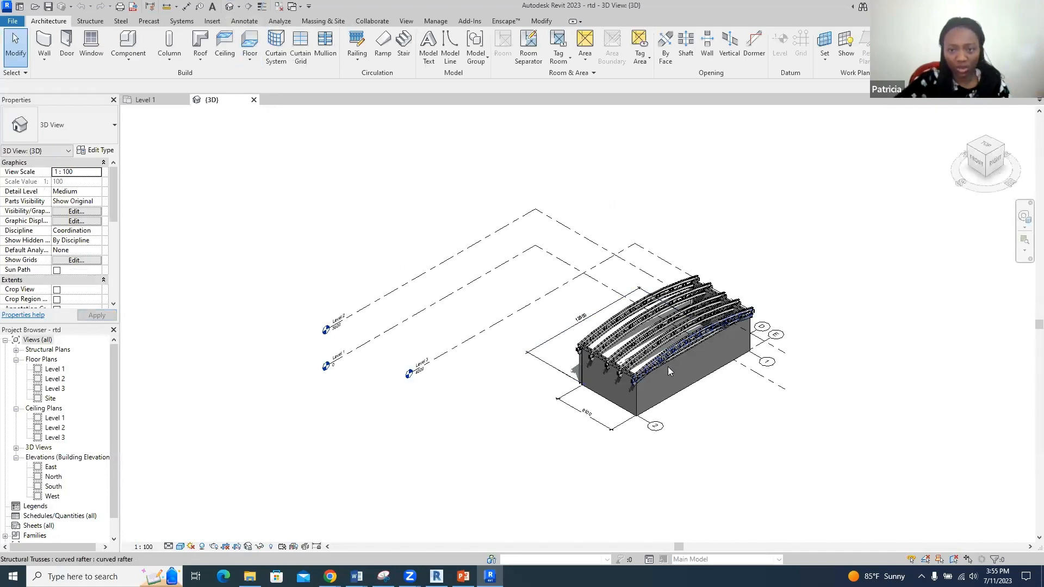
pyautogui.scroll(5, 743, 358)
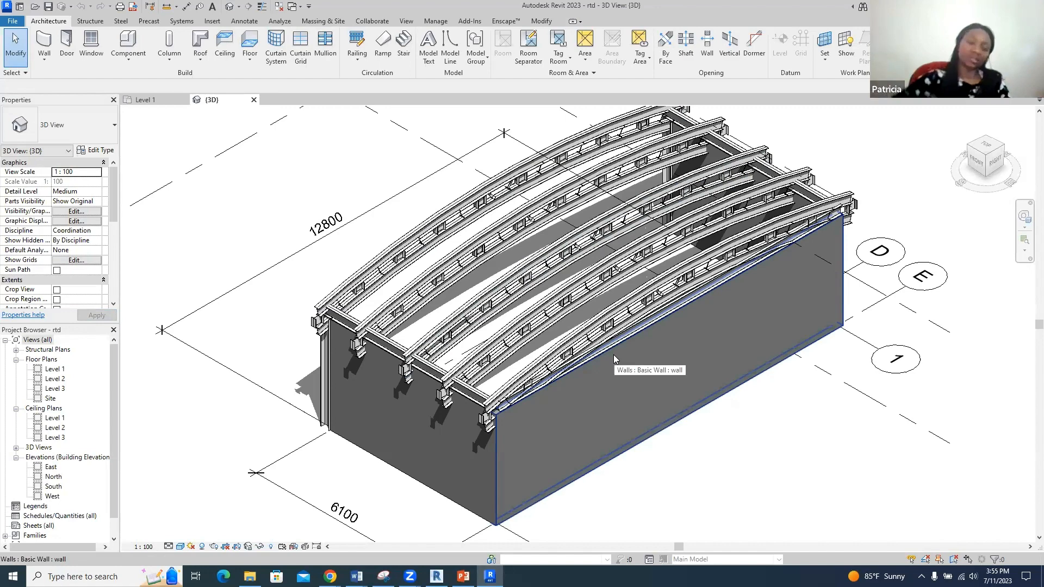
pyautogui.click(13, 22)
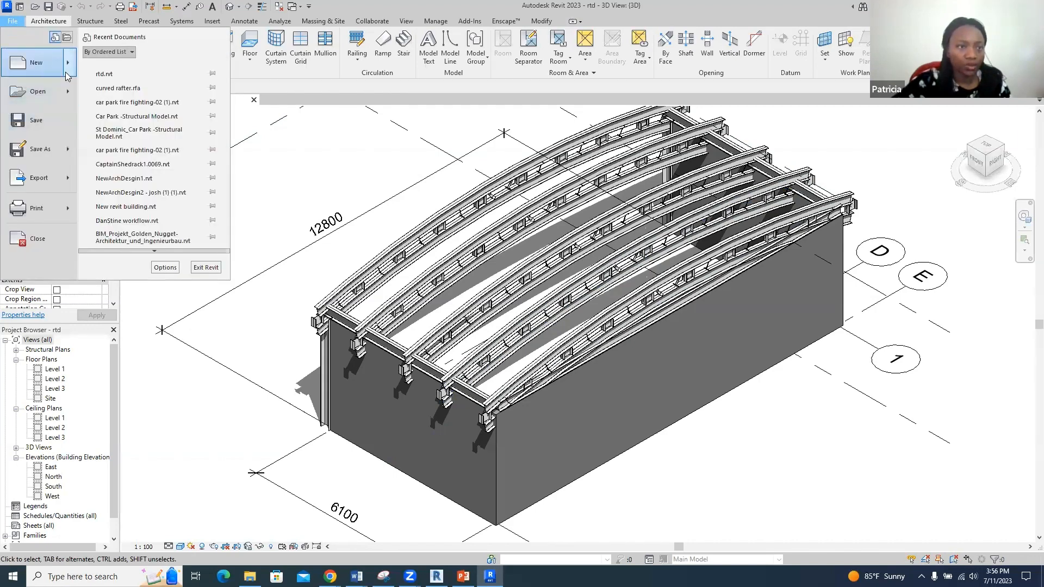
# - Start a new family from the English folder's Metric Structural Trusses.rft template
pyautogui.moveTo(68, 76)
pyautogui.click(127, 94)
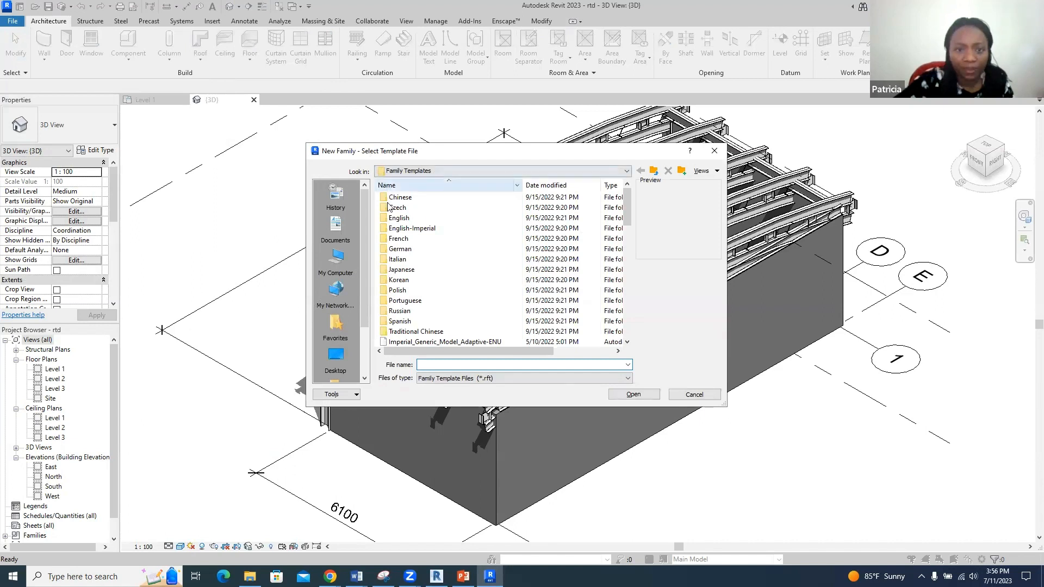
pyautogui.click(401, 219)
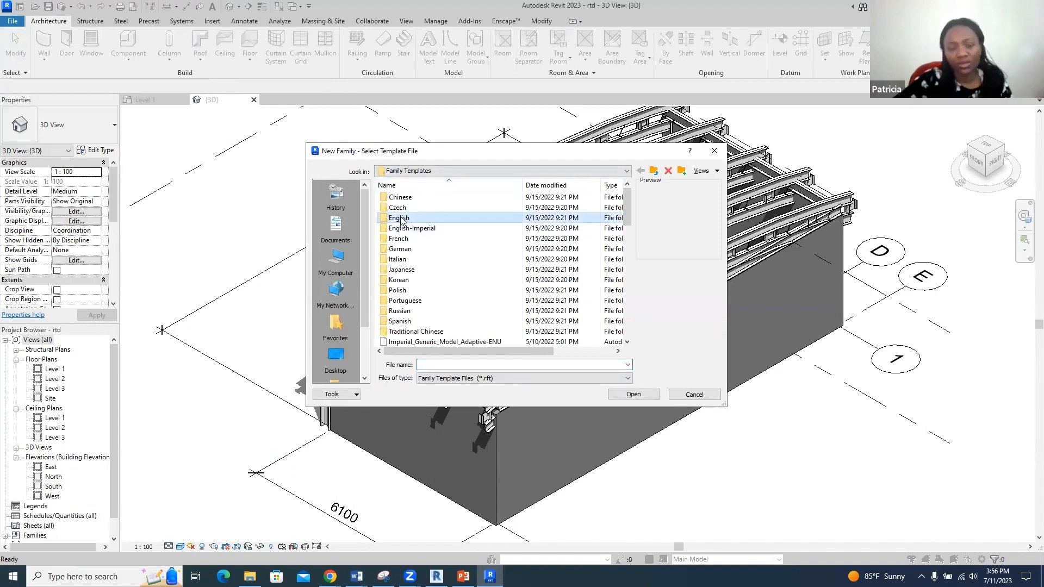
pyautogui.doubleClick(401, 219)
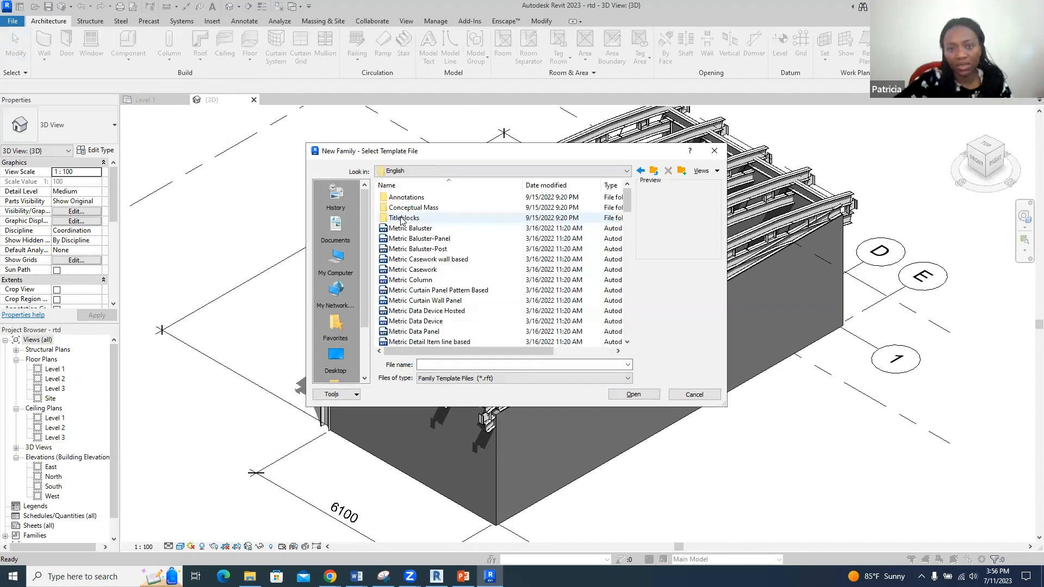
pyautogui.scroll(-9, 429, 291)
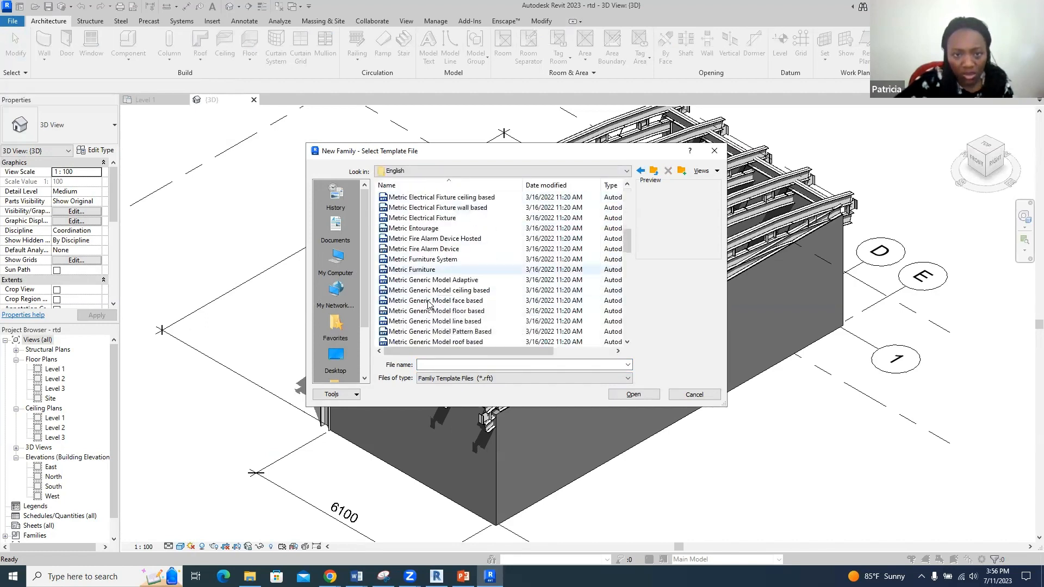
pyautogui.scroll(-2, 429, 304)
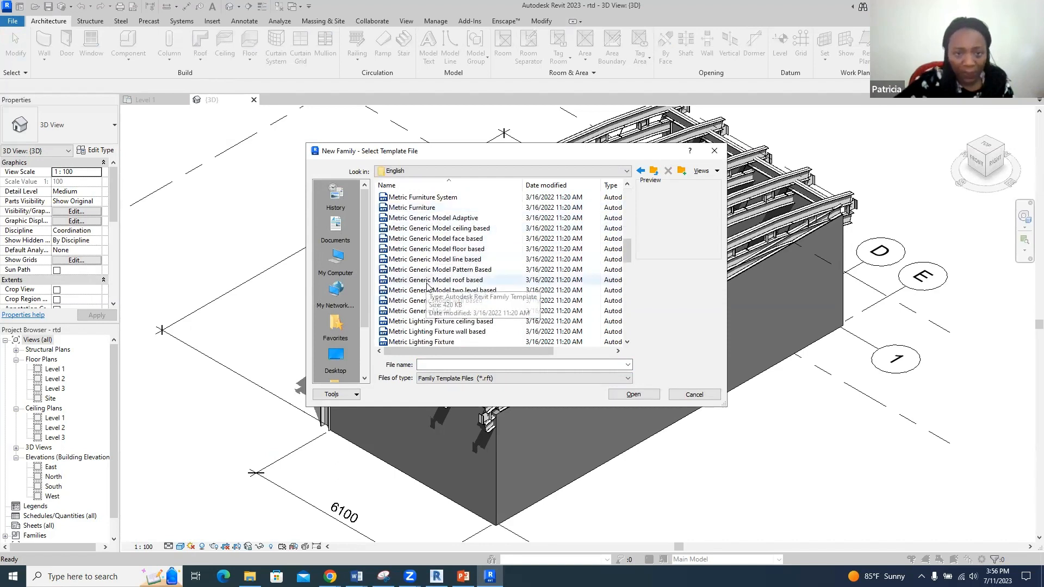
pyautogui.scroll(-7, 428, 293)
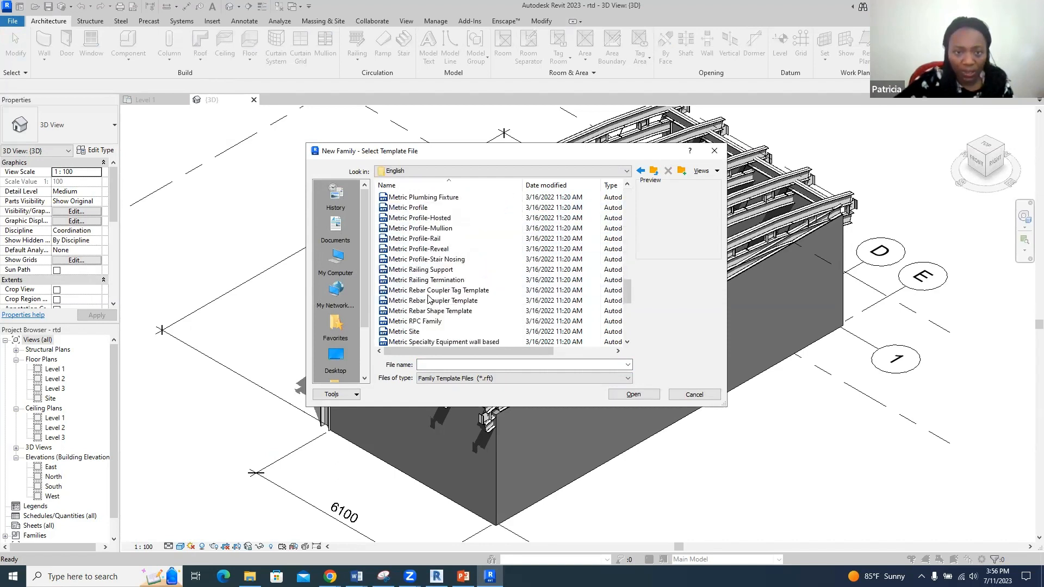
pyautogui.scroll(-4, 428, 304)
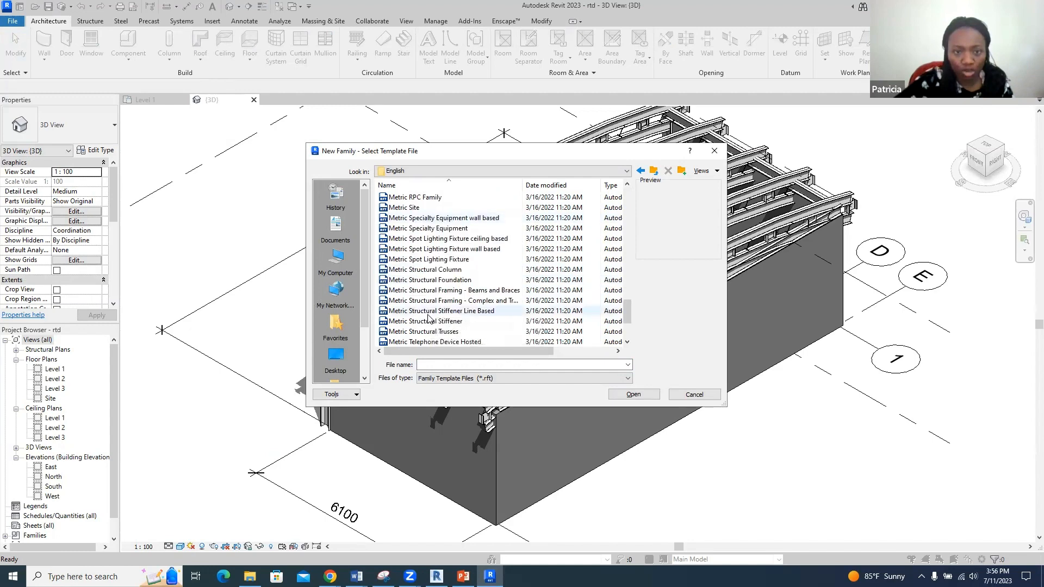
pyautogui.scroll(-1, 426, 301)
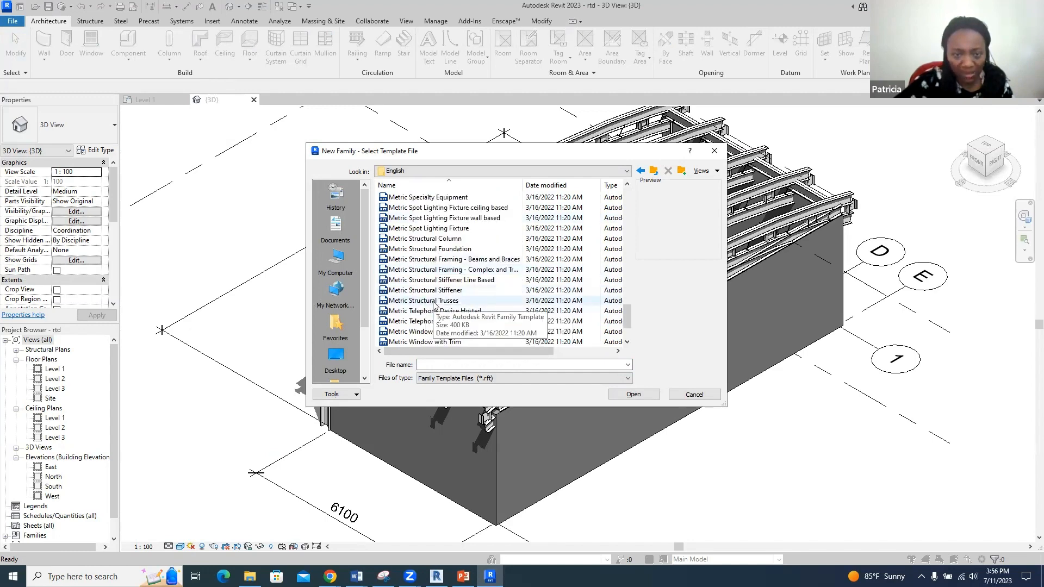
pyautogui.click(434, 301)
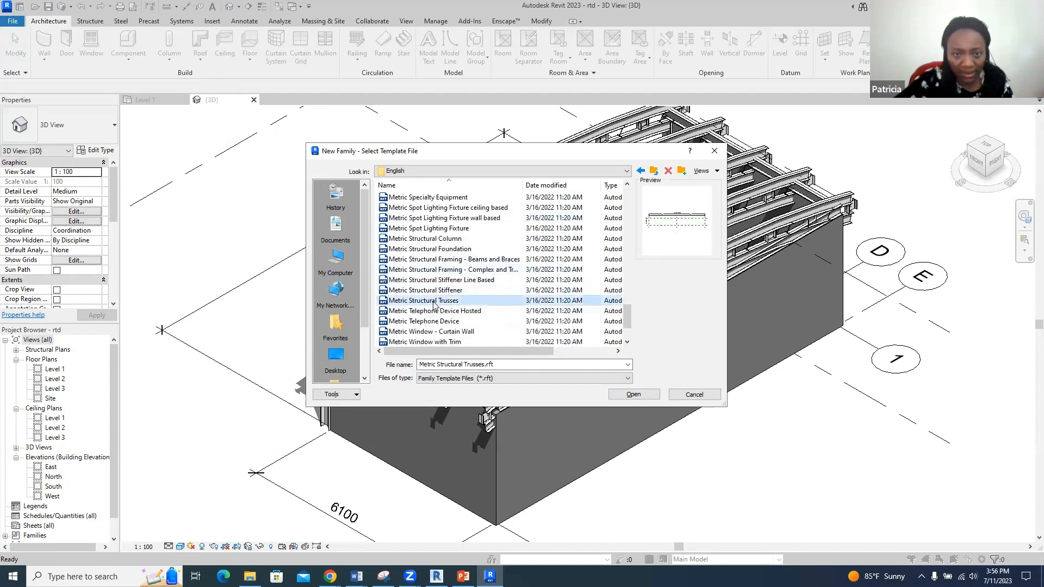
pyautogui.click(632, 395)
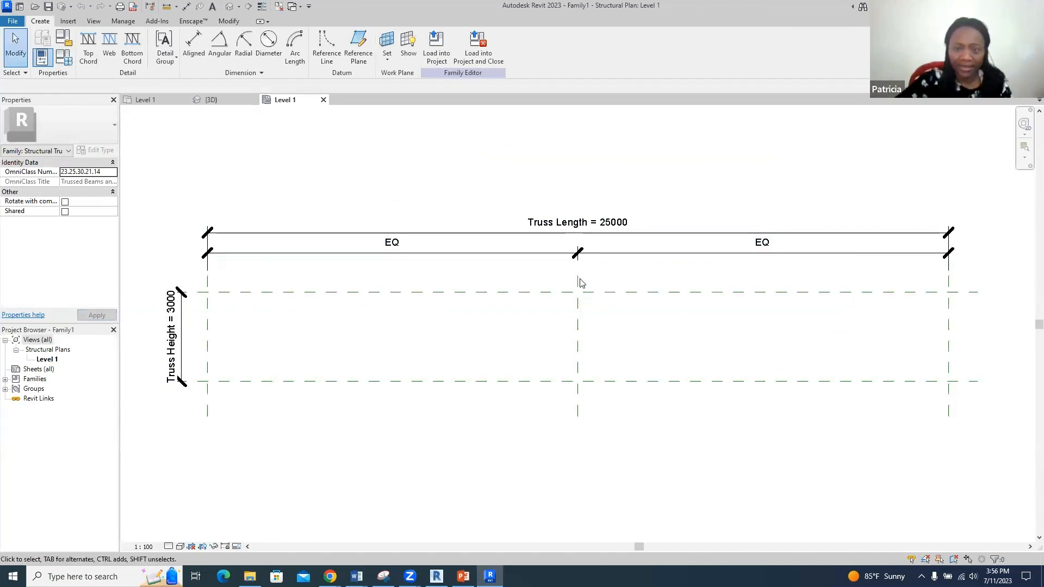
# - Set the truss family's Truss Length to 14000 and Truss Height to 900
pyautogui.doubleClick(608, 223)
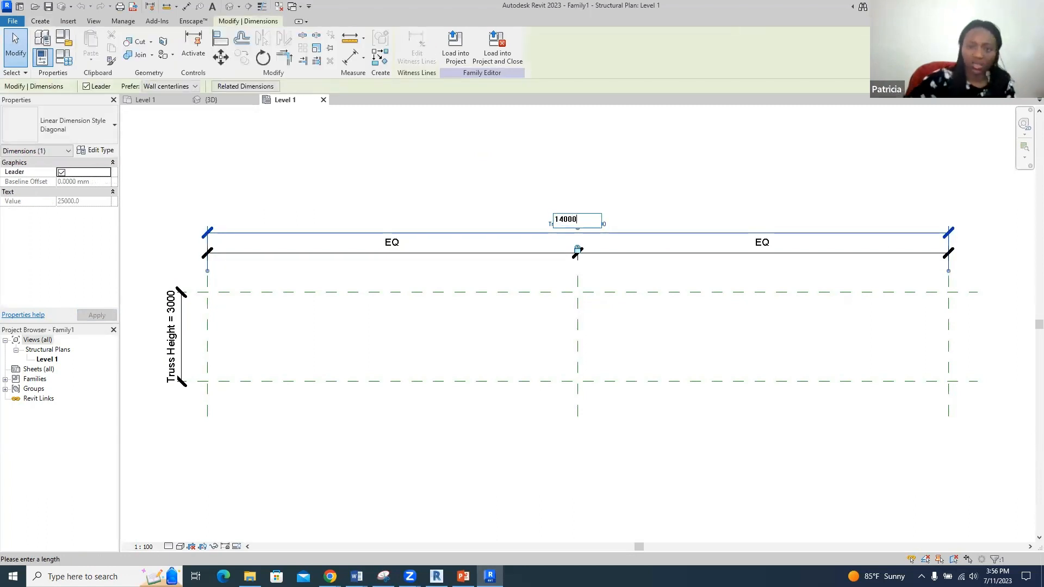
pyautogui.write('14000')
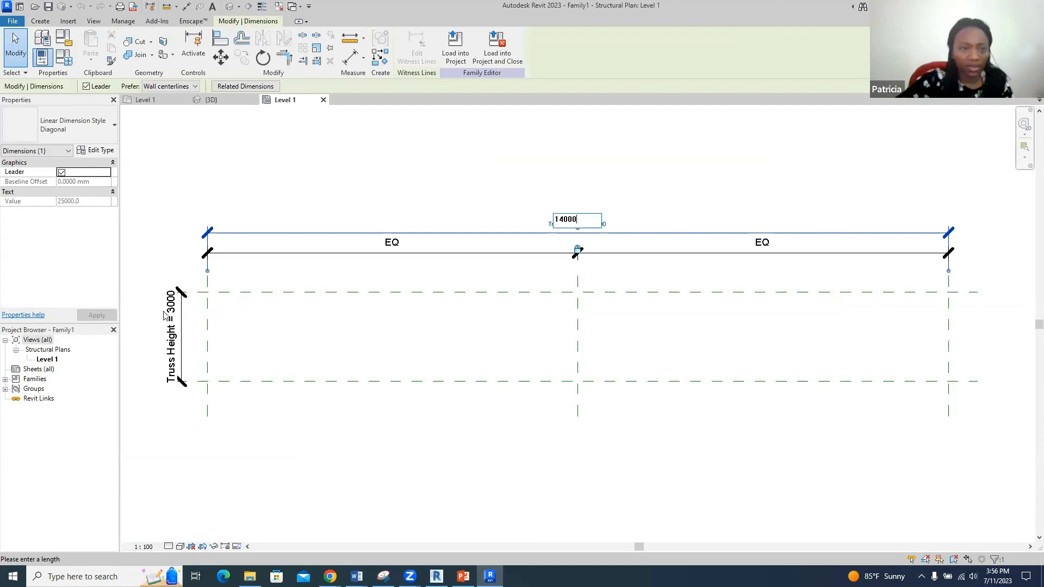
pyautogui.press('Return')
pyautogui.doubleClick(173, 316)
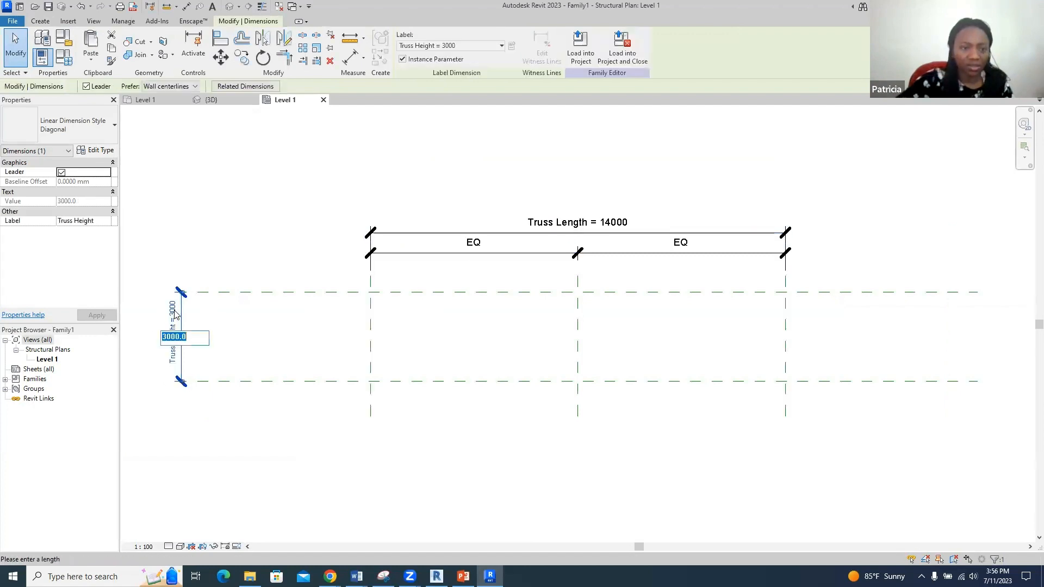
pyautogui.write('9')
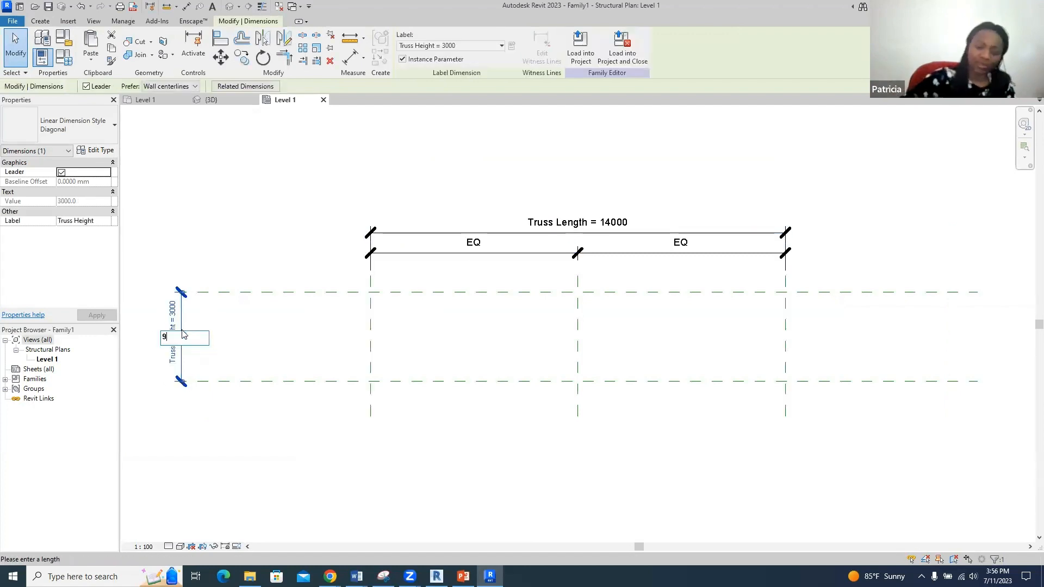
pyautogui.write('00')
pyautogui.press('Return')
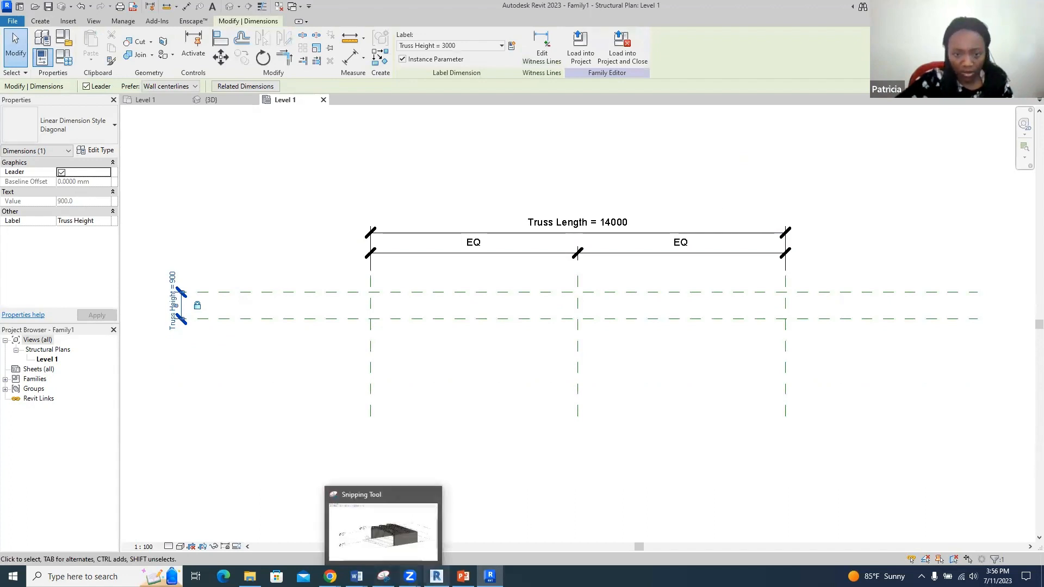
pyautogui.click(69, 22)
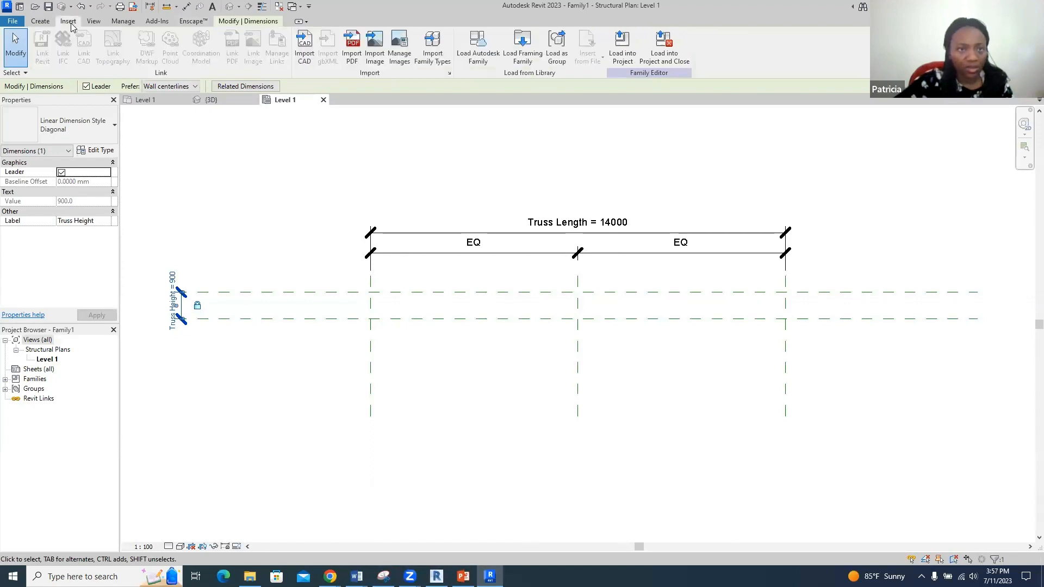
# - Browse the 23 Structural Trusses families in the Autodesk library, then cancel without loading
pyautogui.click(459, 46)
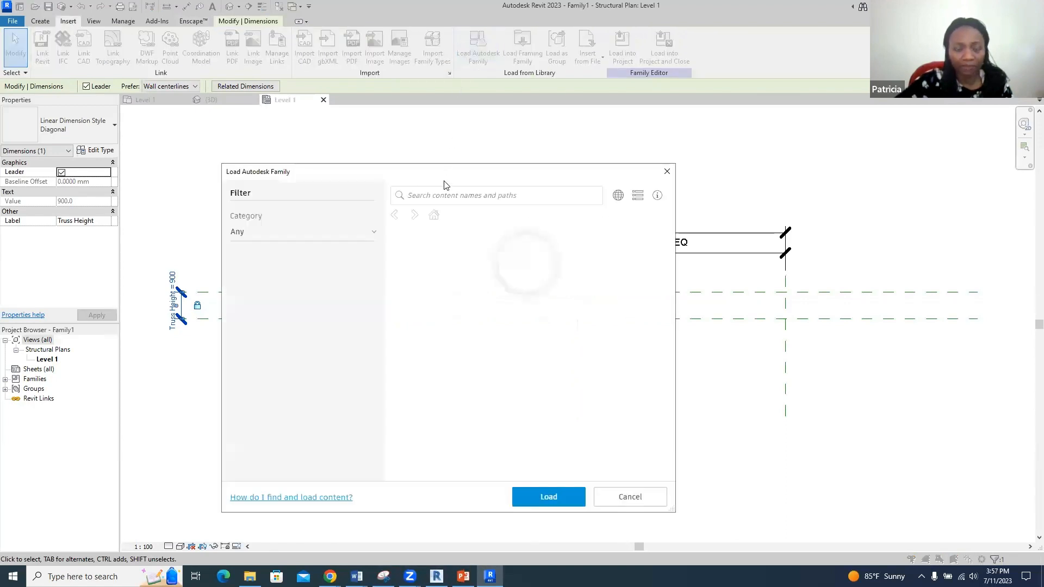
pyautogui.scroll(-10, 333, 373)
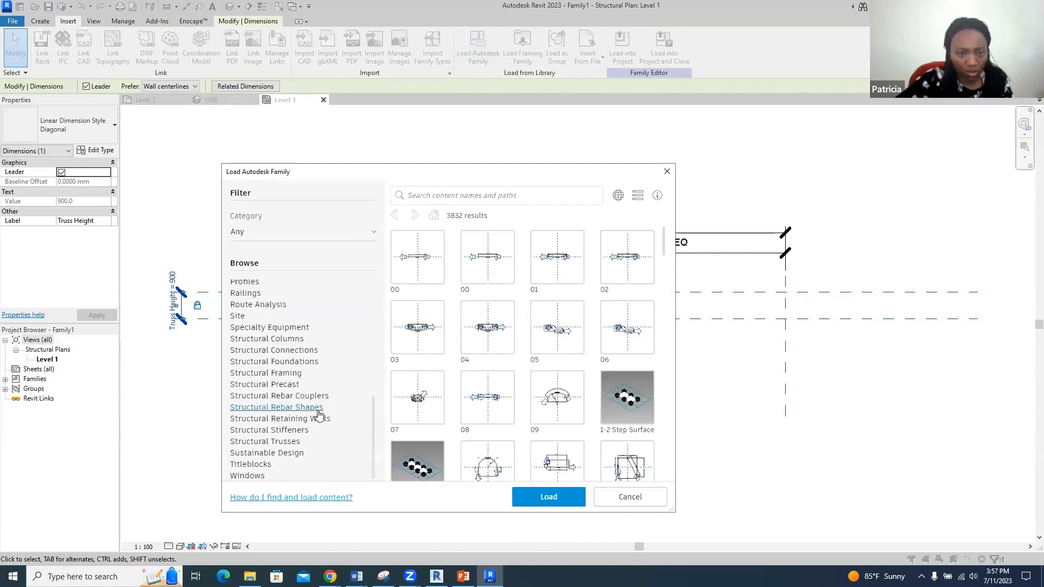
pyautogui.click(293, 441)
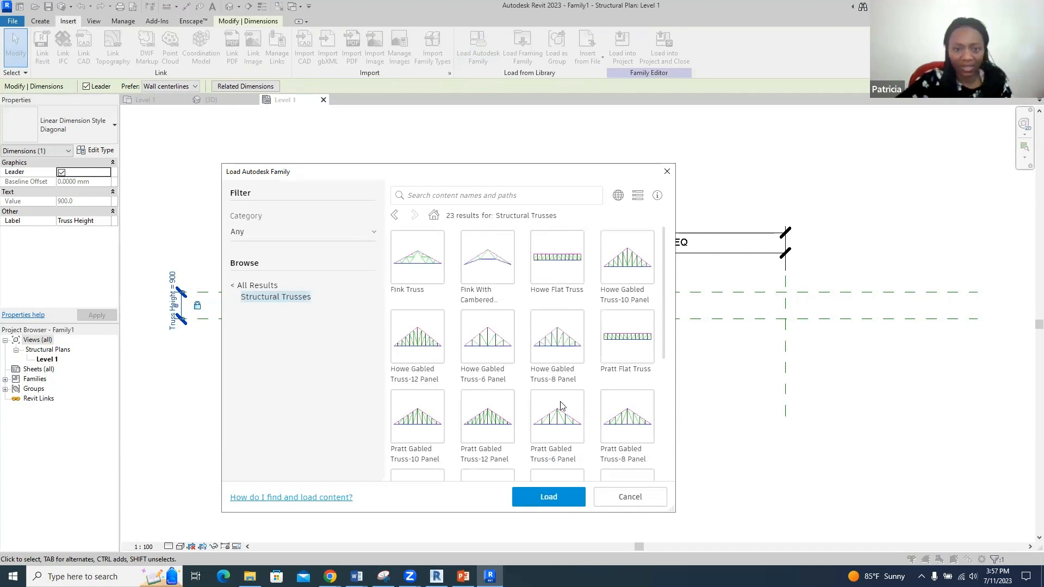
pyautogui.scroll(-5, 561, 406)
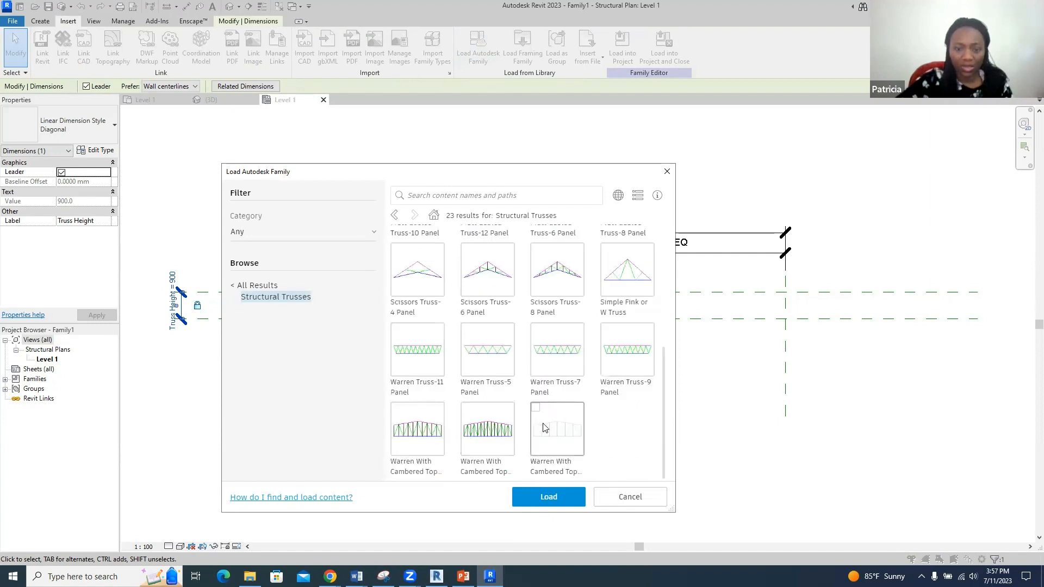
pyautogui.scroll(1, 537, 339)
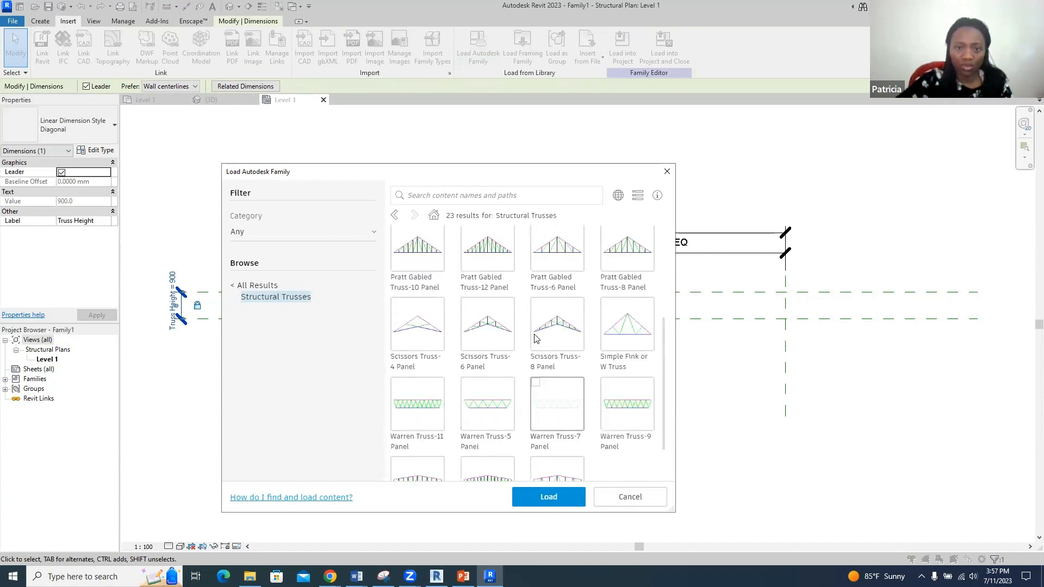
pyautogui.scroll(3, 536, 335)
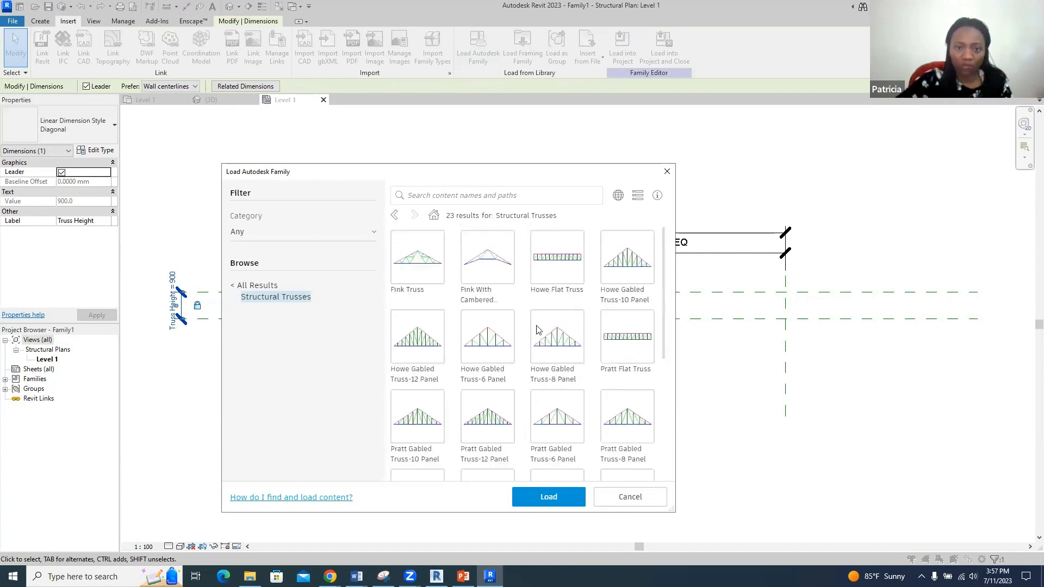
pyautogui.click(624, 498)
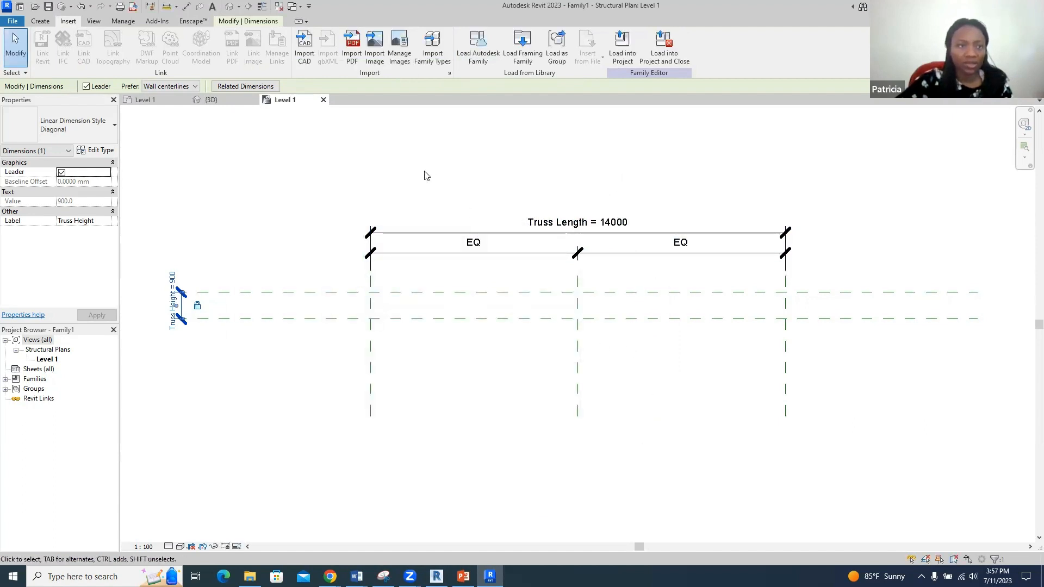
pyautogui.click(40, 22)
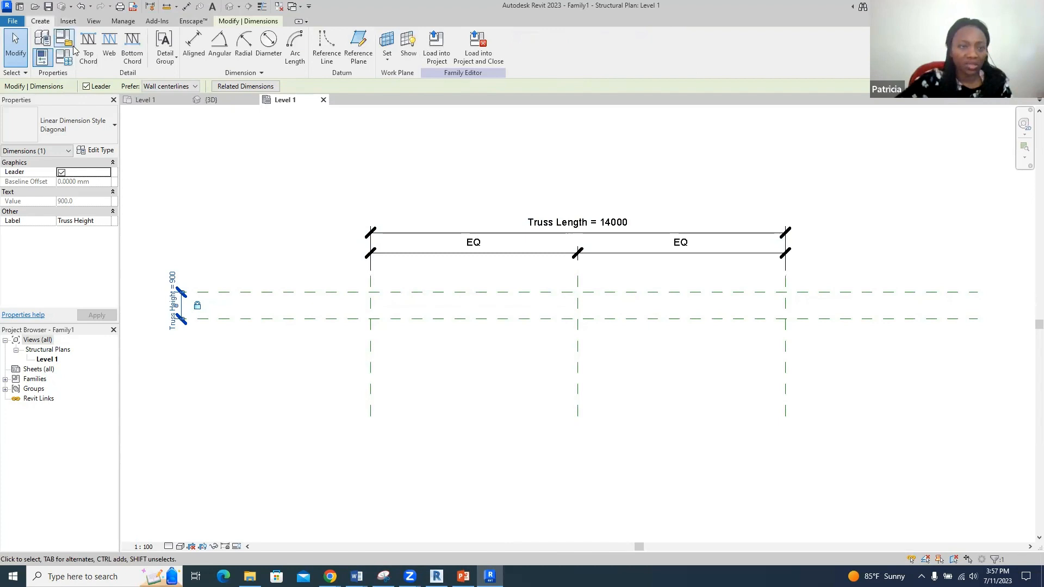
# - Sketch the top chord as a start-end-radius arc across the 14000 span, rising to the top plane
pyautogui.click(85, 57)
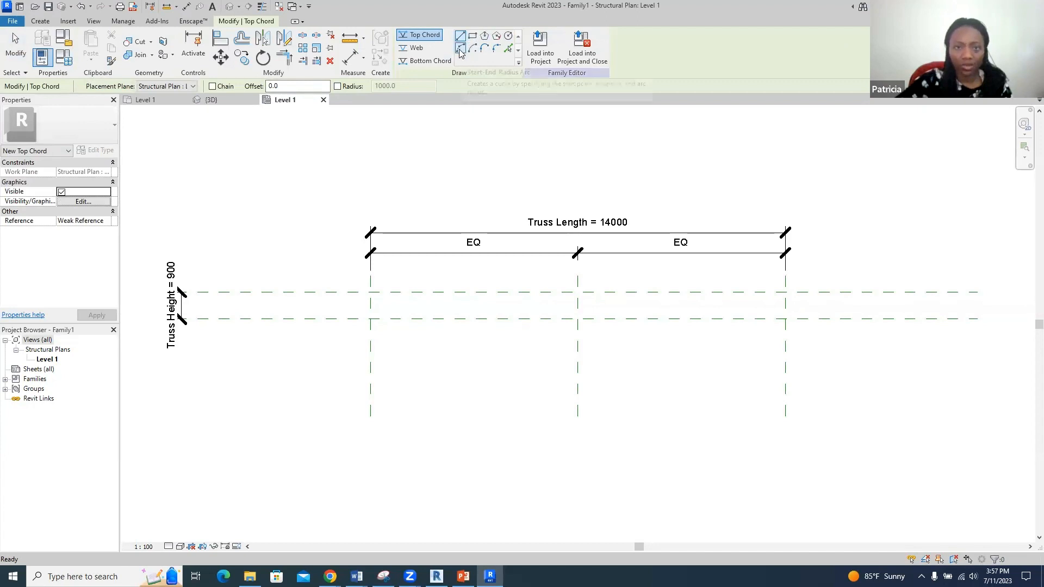
pyautogui.click(460, 48)
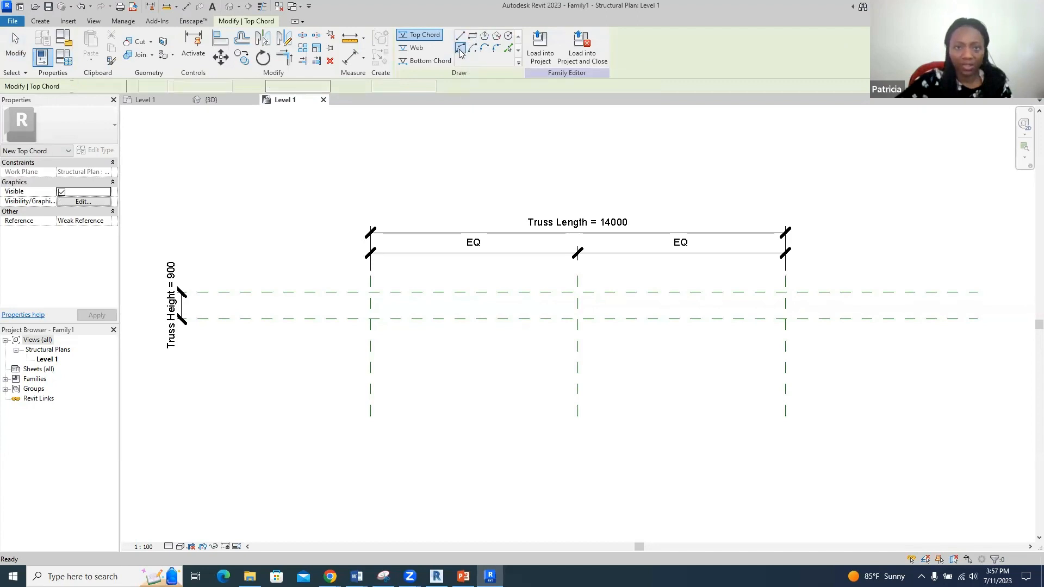
pyautogui.click(370, 319)
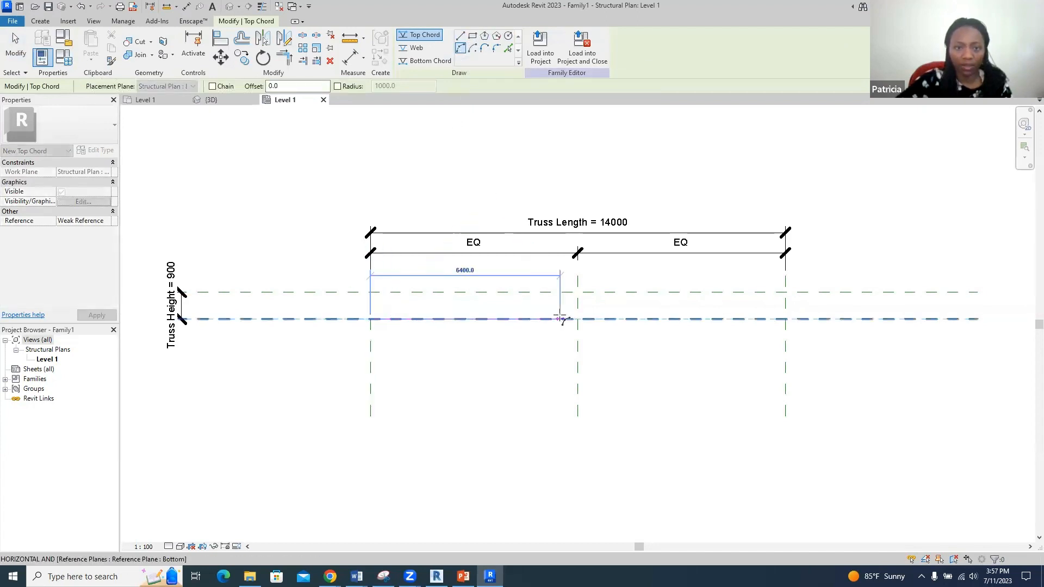
pyautogui.click(785, 319)
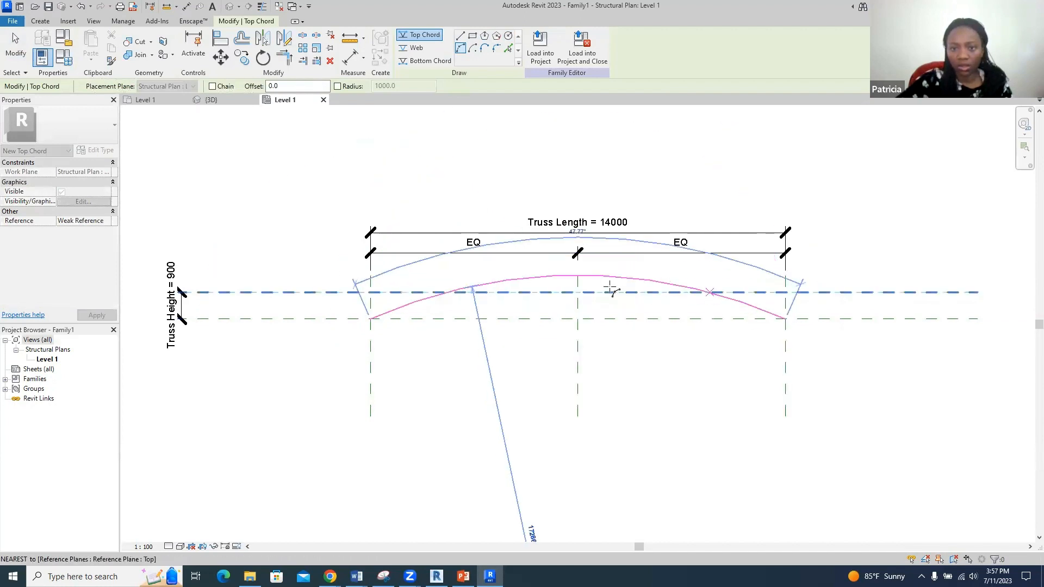
pyautogui.click(298, 174)
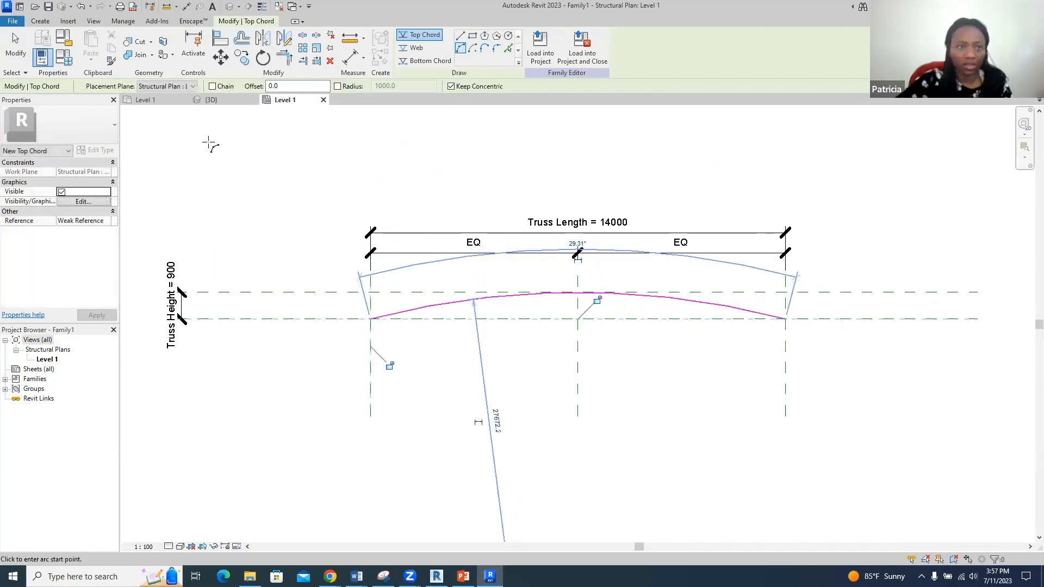
# - Create the bottom chord as a copy of the top arc offset 600 below it
pyautogui.click(40, 21)
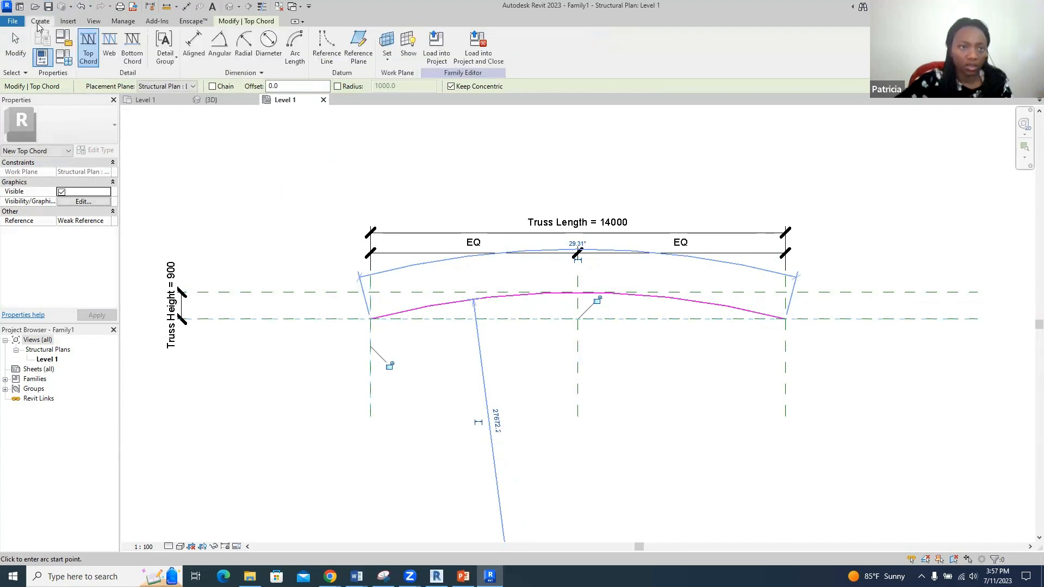
pyautogui.click(130, 46)
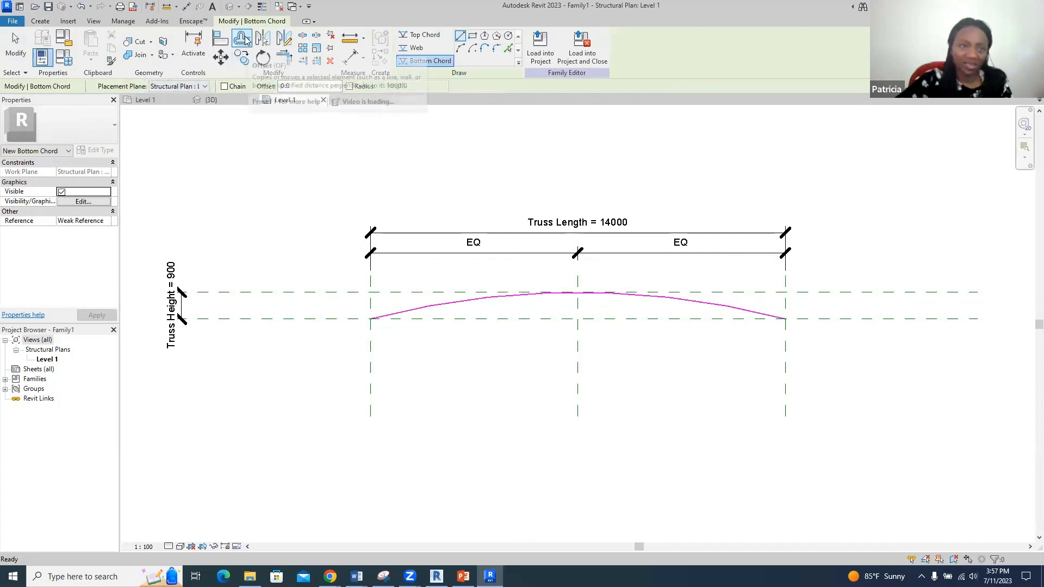
pyautogui.click(245, 39)
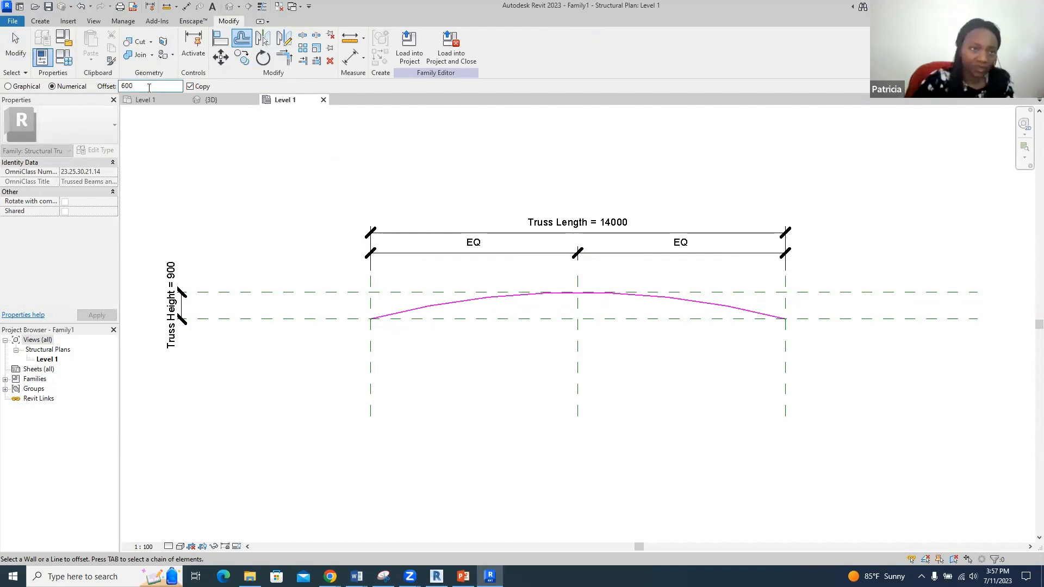
pyautogui.click(468, 304)
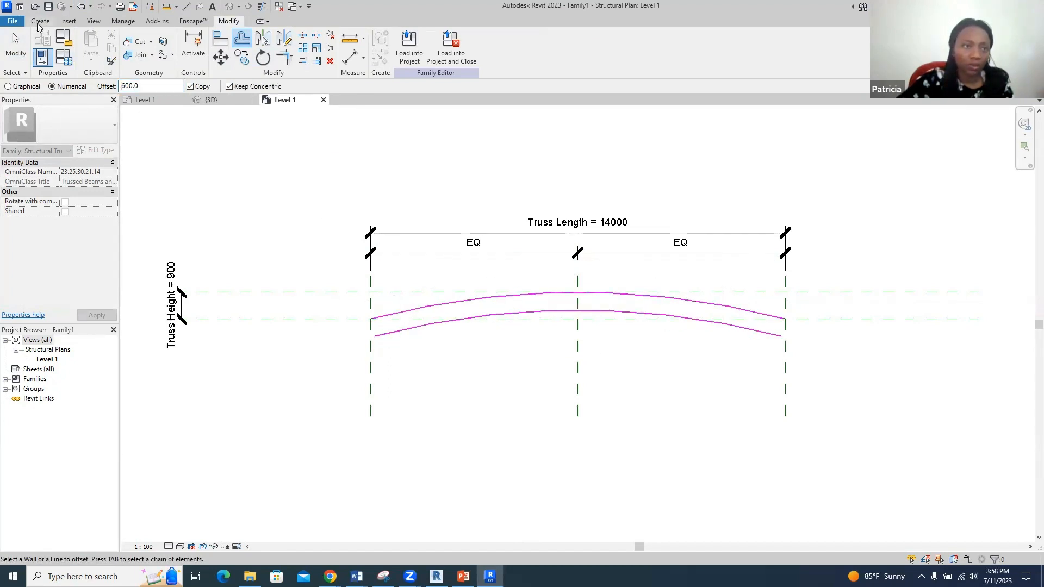
pyautogui.click(39, 24)
# - Draw six vertical webs between the arcs, from the left end to just past midspan
pyautogui.click(109, 44)
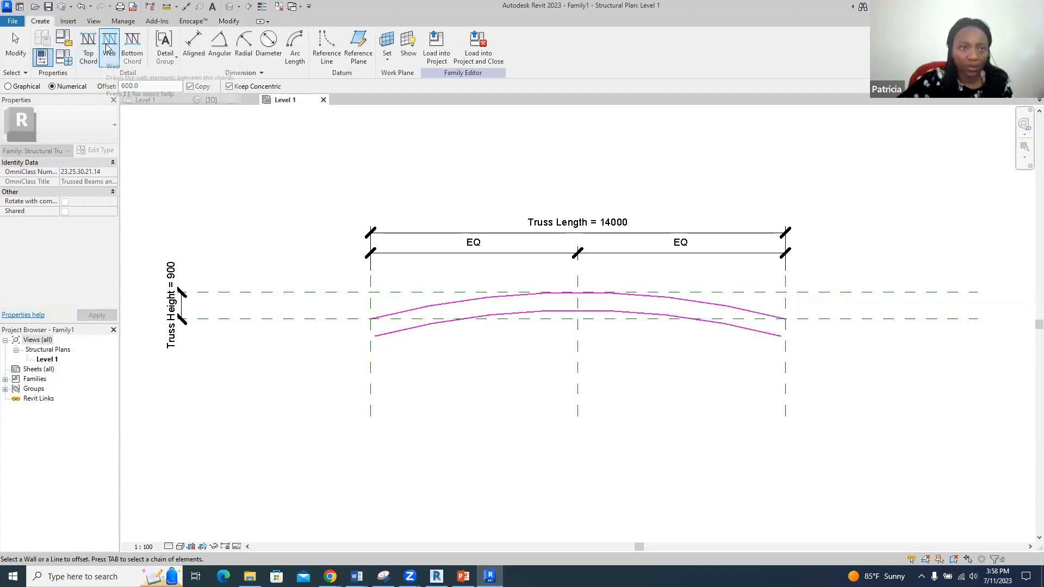
pyautogui.scroll(3, 354, 352)
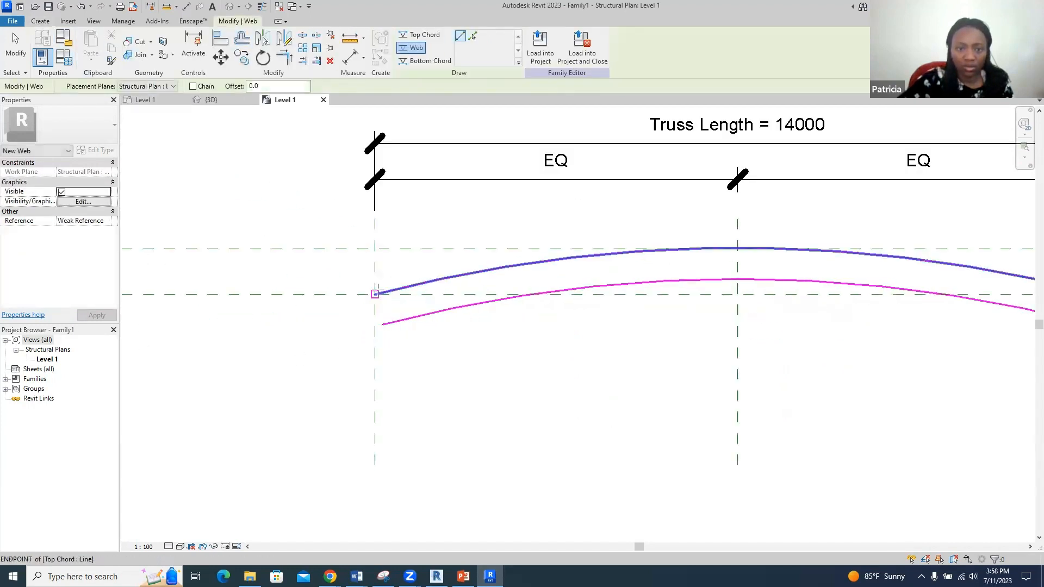
pyautogui.click(375, 294)
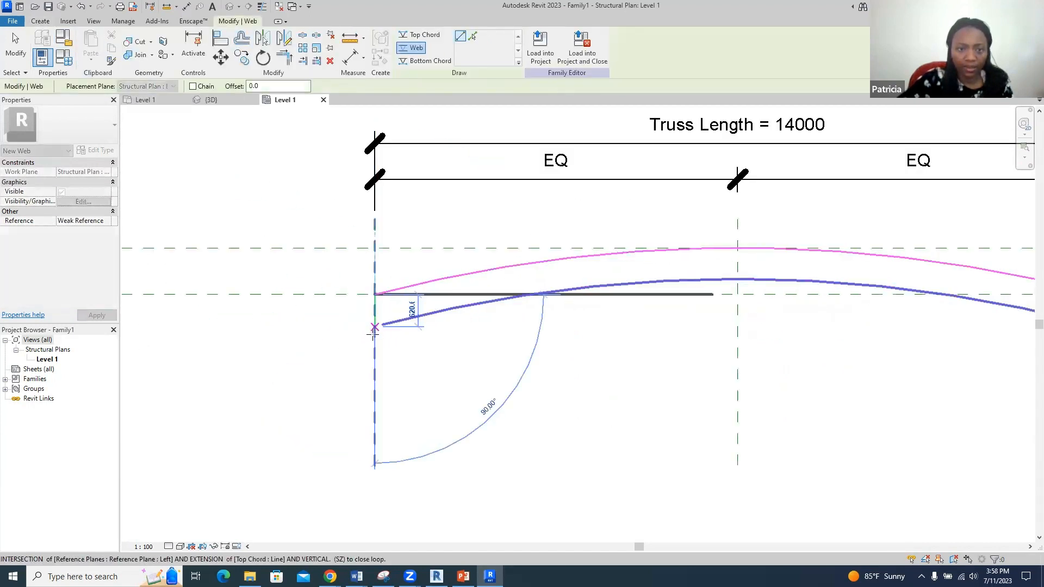
pyautogui.click(374, 335)
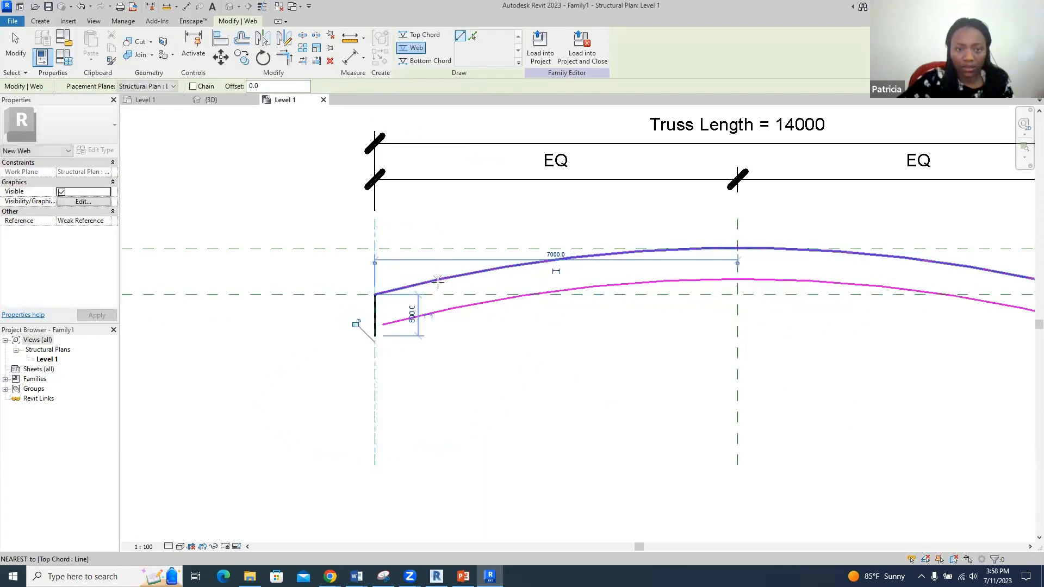
pyautogui.click(454, 273)
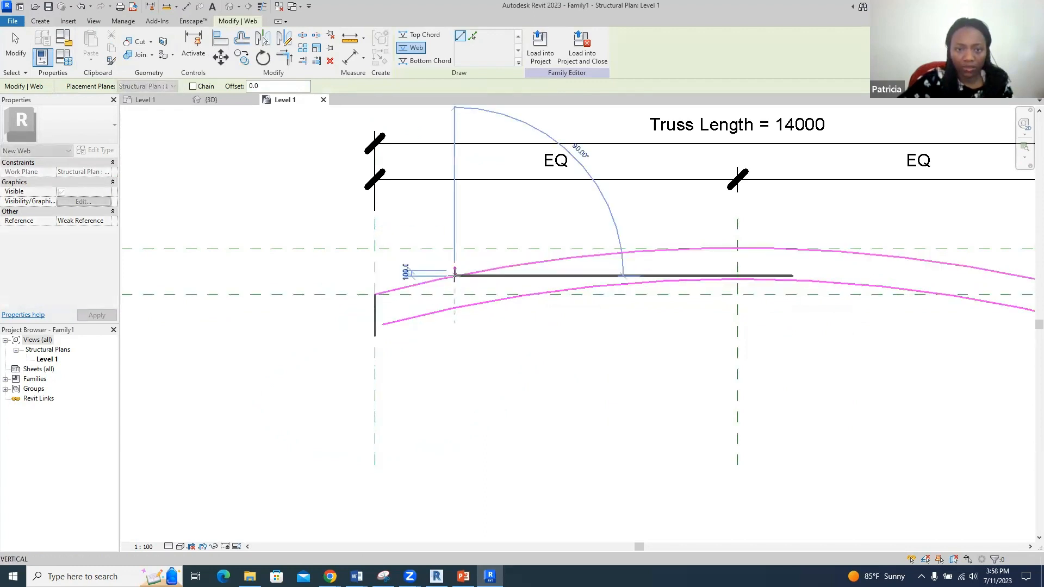
pyautogui.click(455, 307)
pyautogui.click(541, 261)
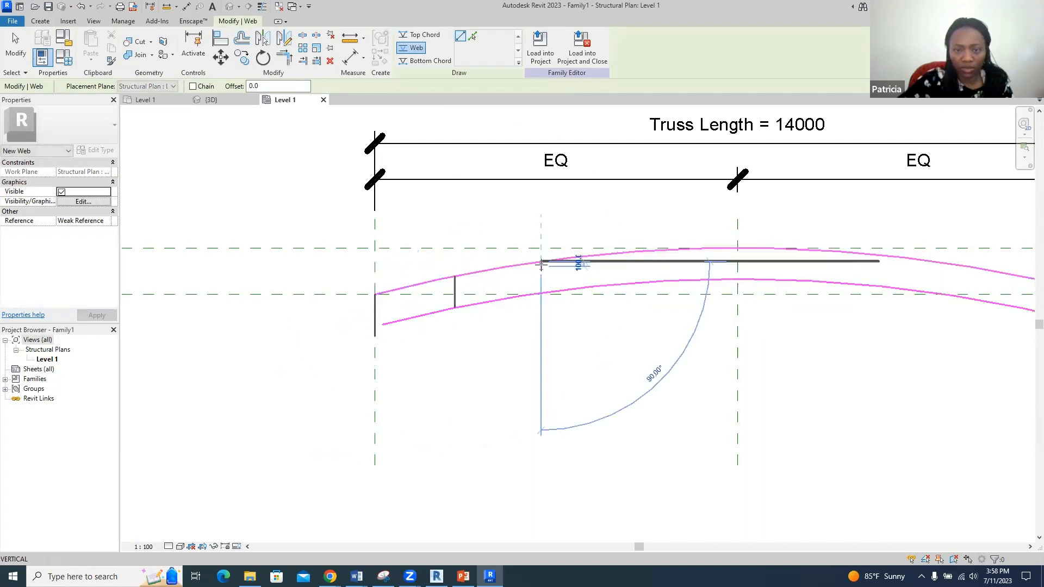
pyautogui.click(541, 293)
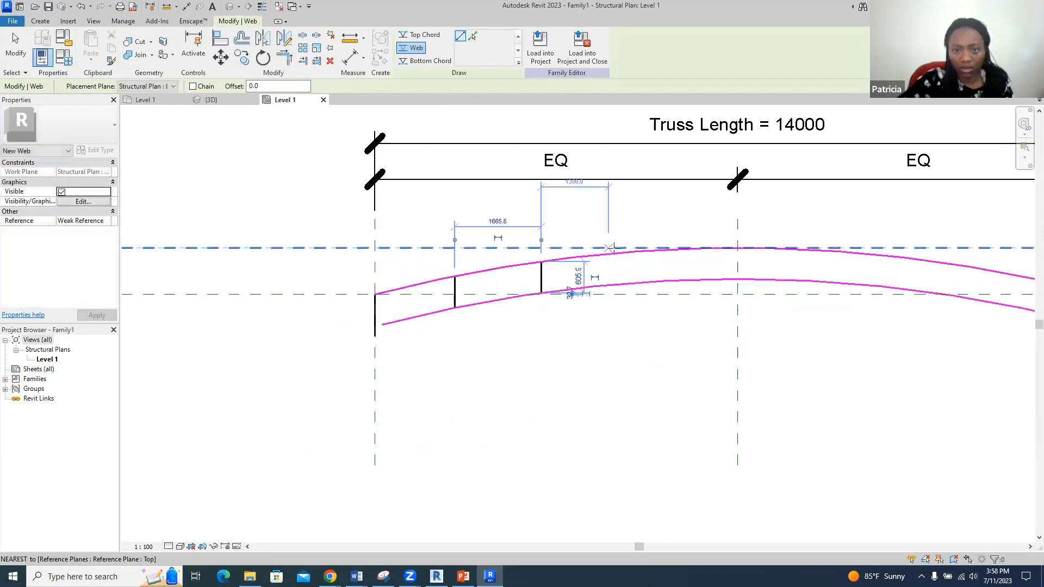
pyautogui.click(617, 251)
pyautogui.click(618, 284)
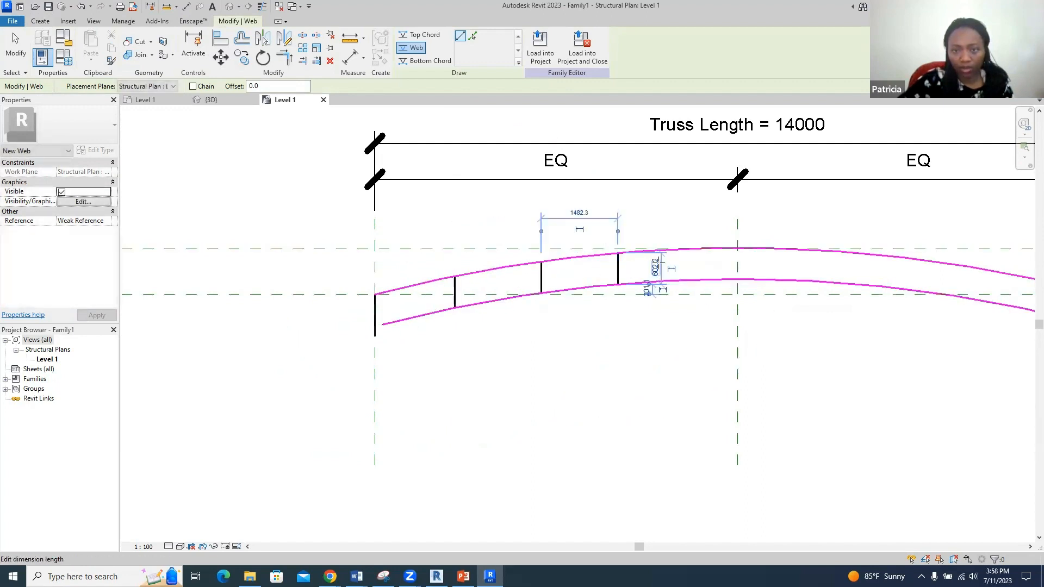
pyautogui.click(680, 251)
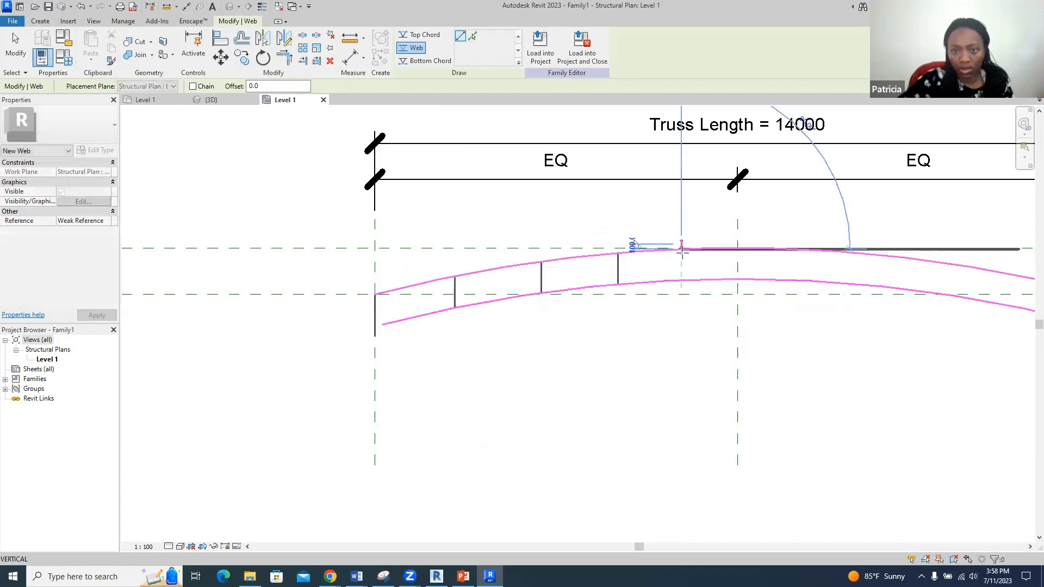
pyautogui.click(681, 279)
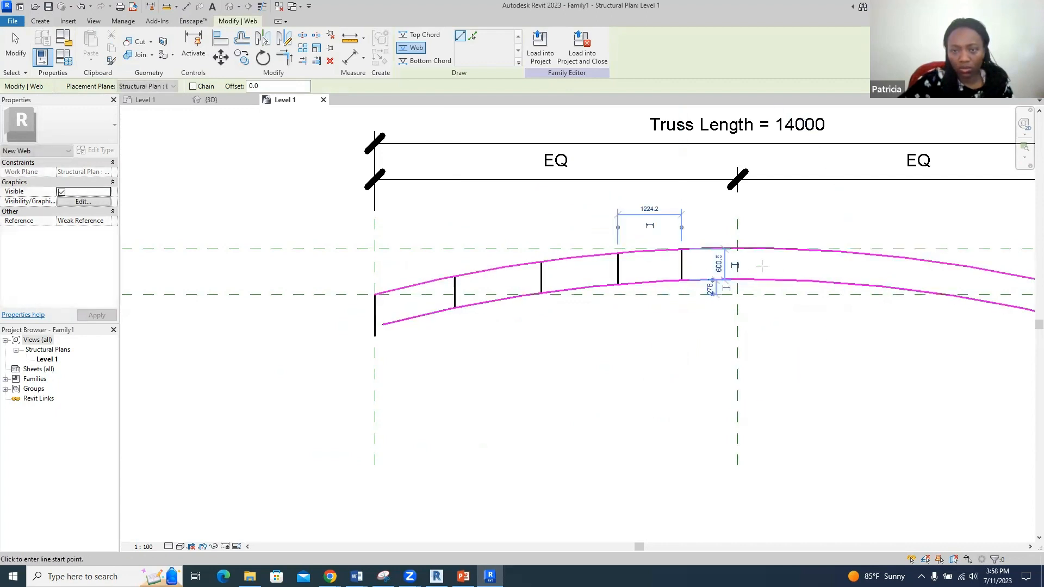
pyautogui.click(767, 249)
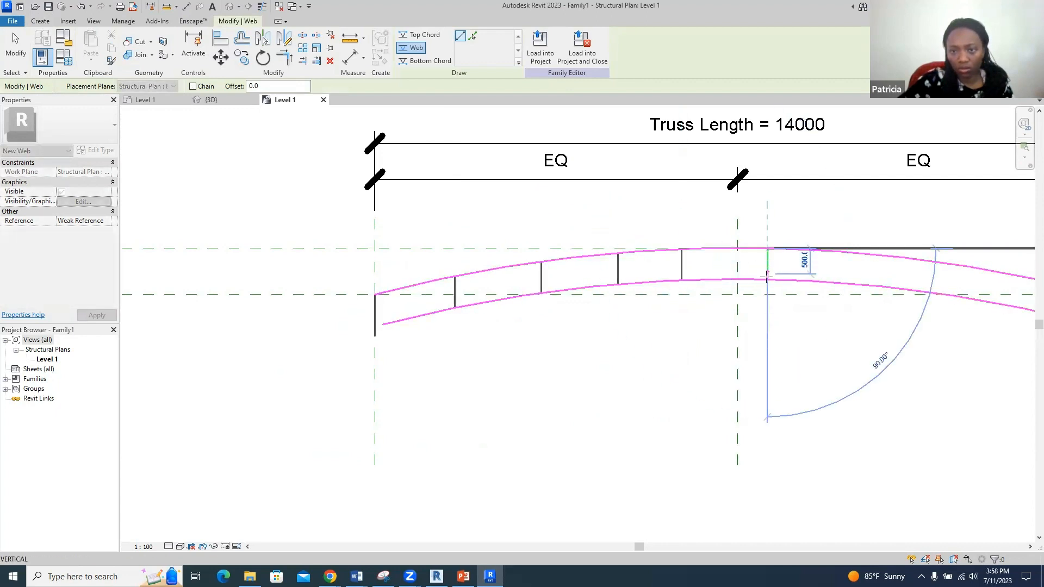
pyautogui.click(767, 279)
# - Draw four more vertical webs out to the right end, the end web 900 long
pyautogui.scroll(-3, 362, 277)
pyautogui.scroll(2, 603, 276)
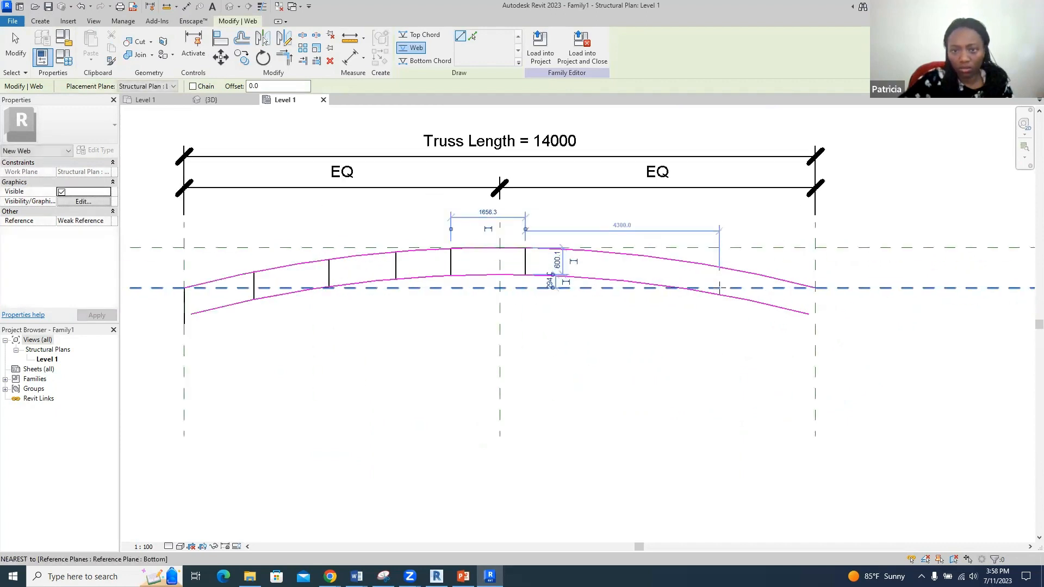
pyautogui.scroll(2, 595, 305)
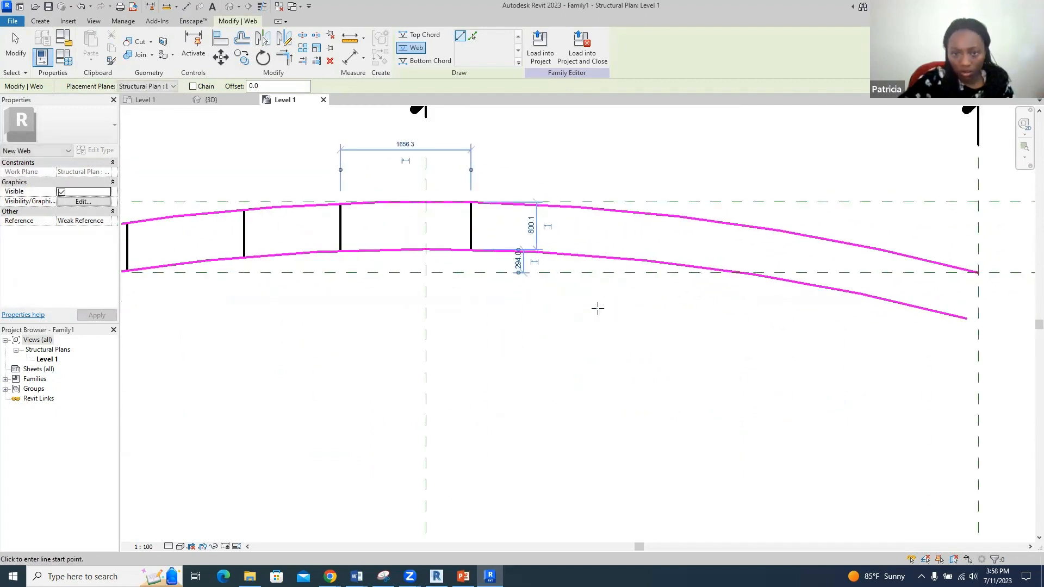
pyautogui.click(598, 209)
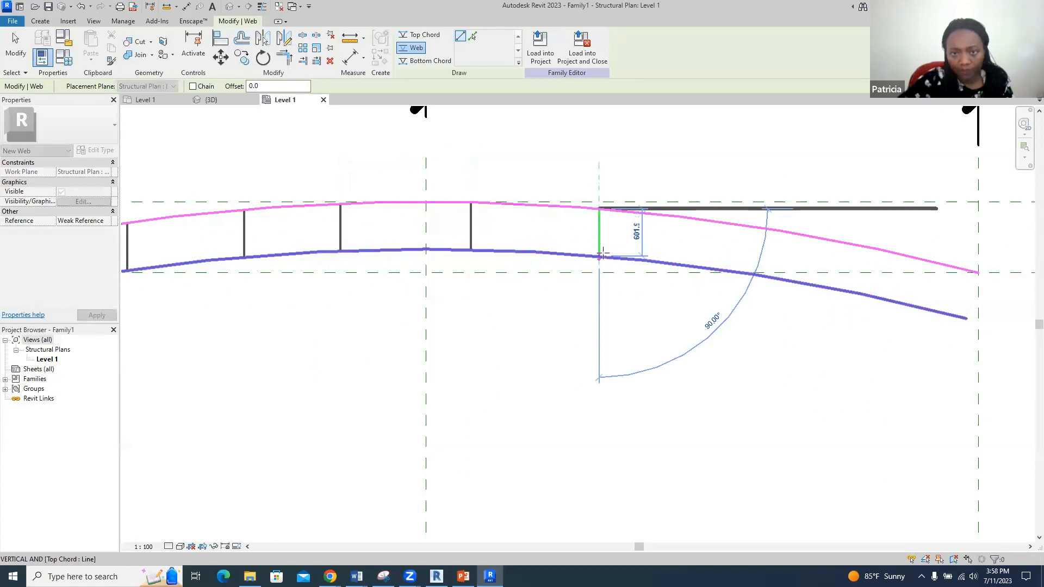
pyautogui.click(599, 255)
pyautogui.click(712, 220)
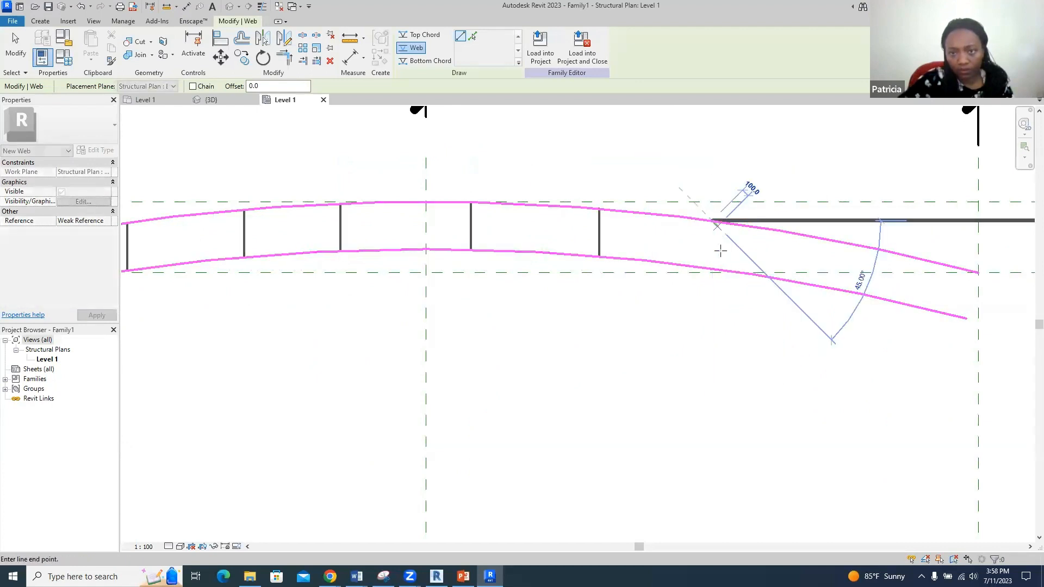
pyautogui.click(718, 266)
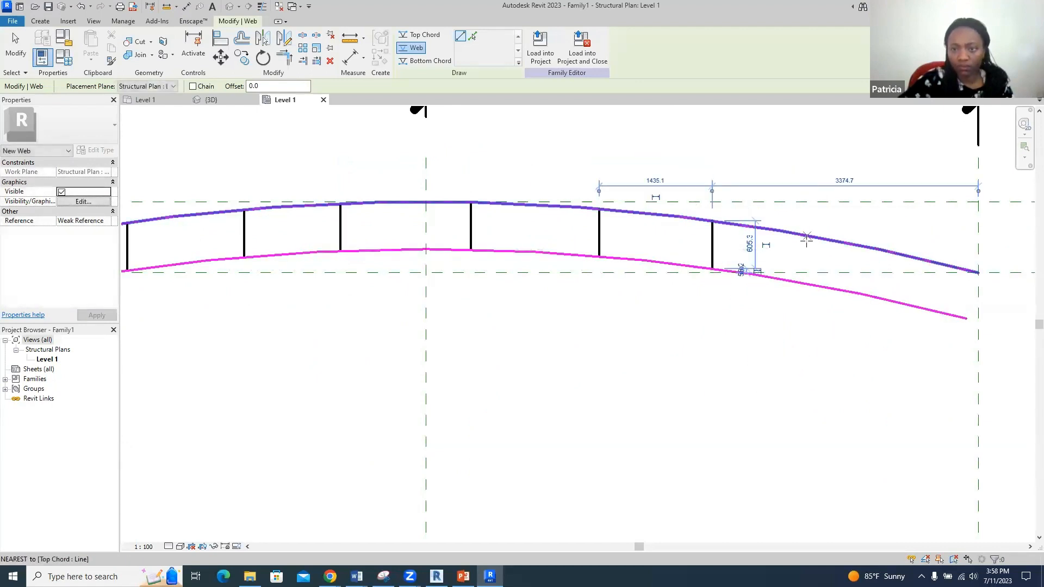
pyautogui.click(824, 239)
pyautogui.click(824, 286)
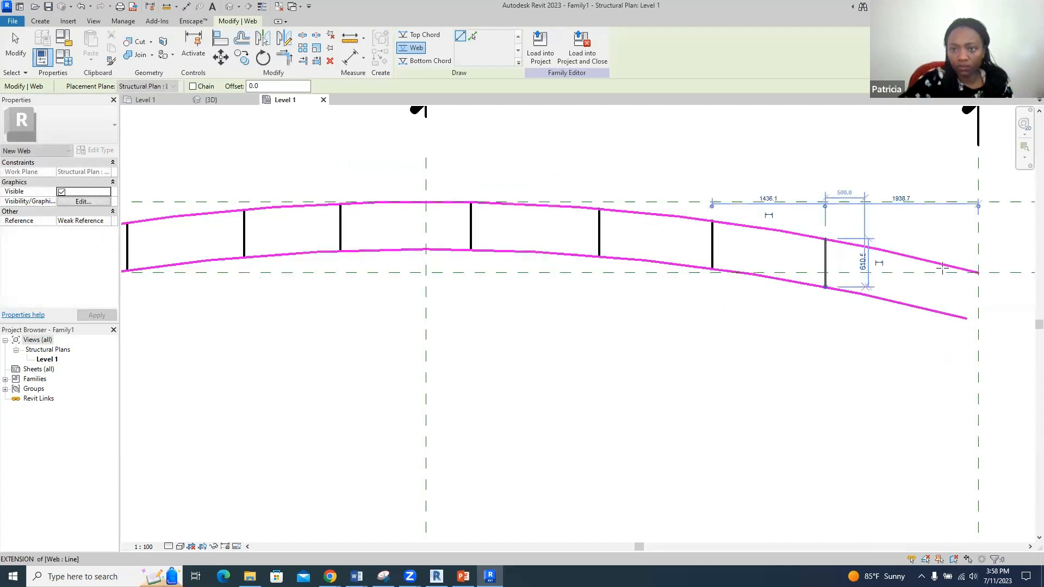
pyautogui.click(976, 272)
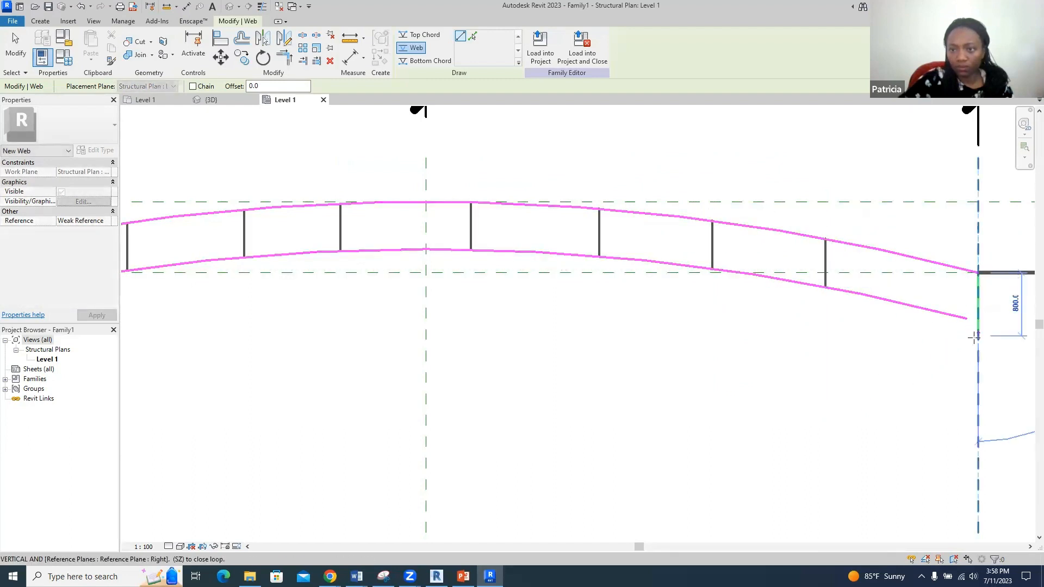
pyautogui.click(969, 330)
pyautogui.scroll(-3, 897, 321)
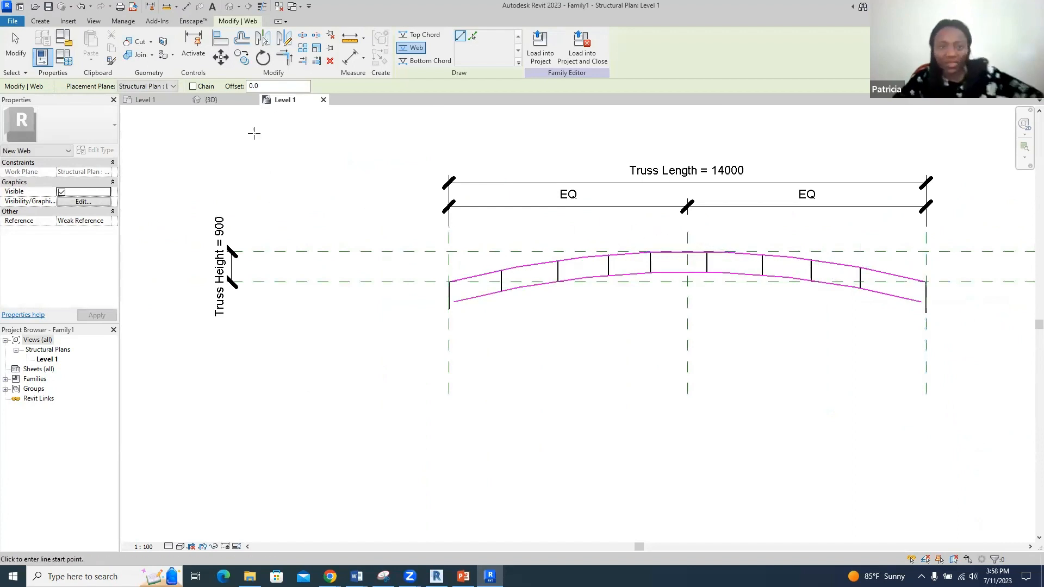
# - Use Trim/Extend to Corner to extend the bottom chord to the right-end web
pyautogui.click(283, 57)
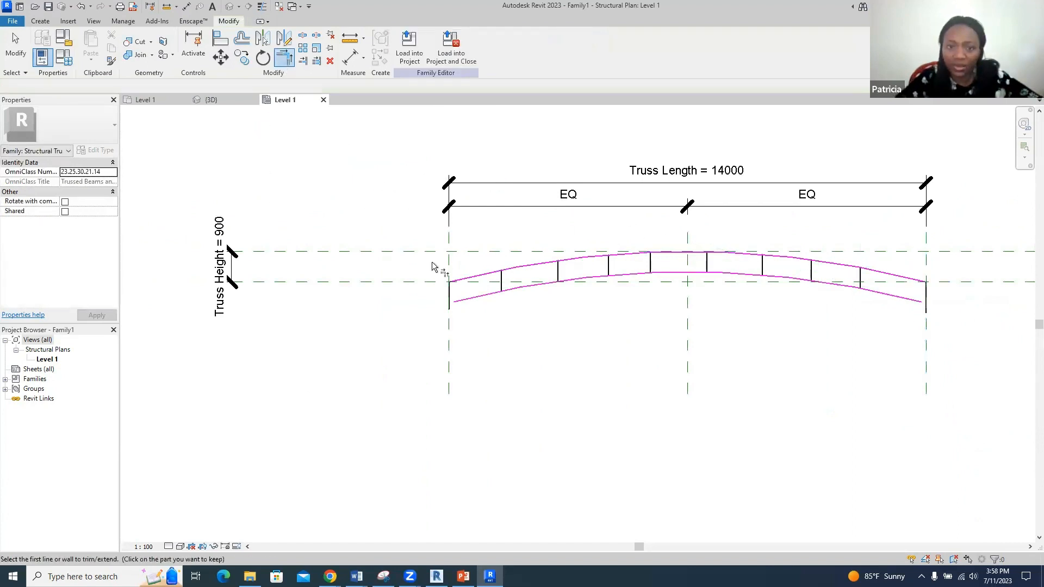
pyautogui.click(462, 301)
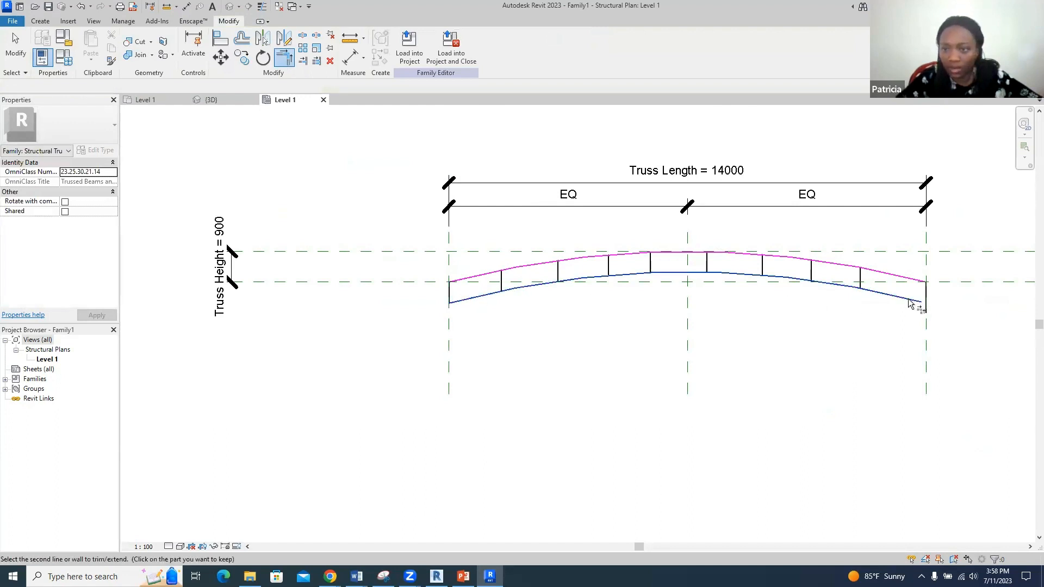
pyautogui.click(934, 303)
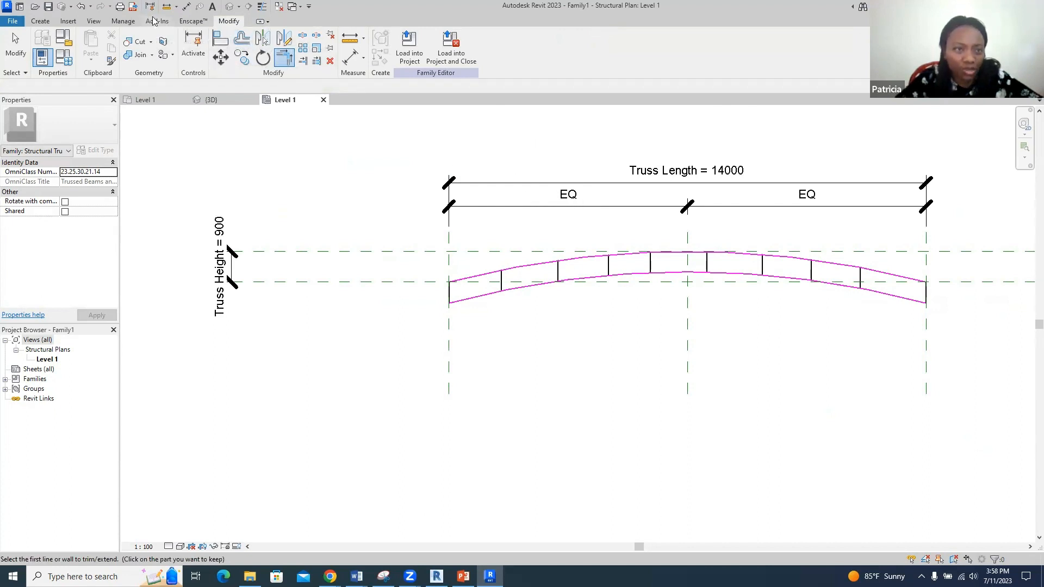
# - Start an aligned dimension chain at the truss's left end and the first two webs
pyautogui.click(188, 7)
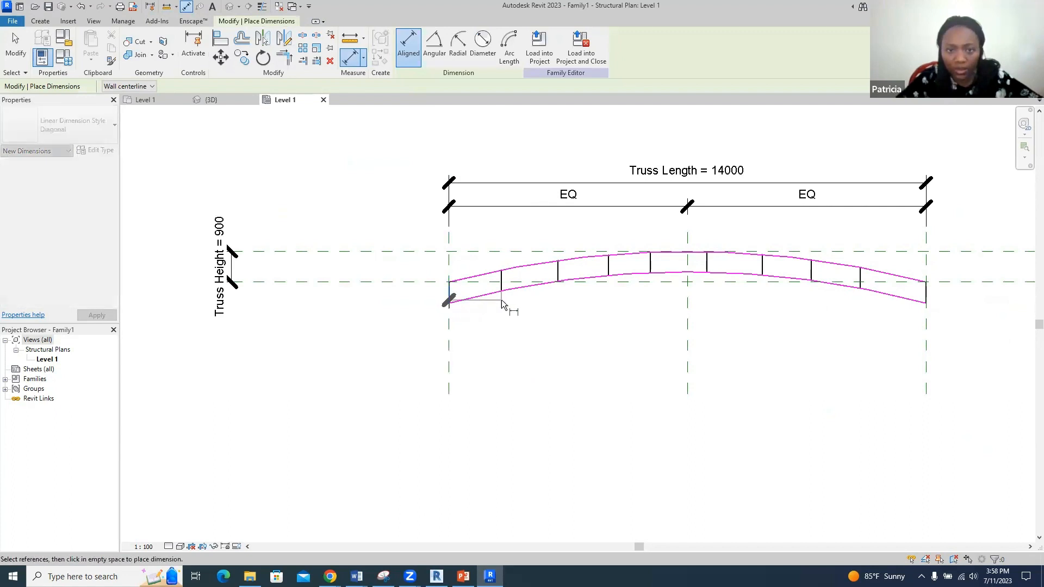
pyautogui.click(451, 297)
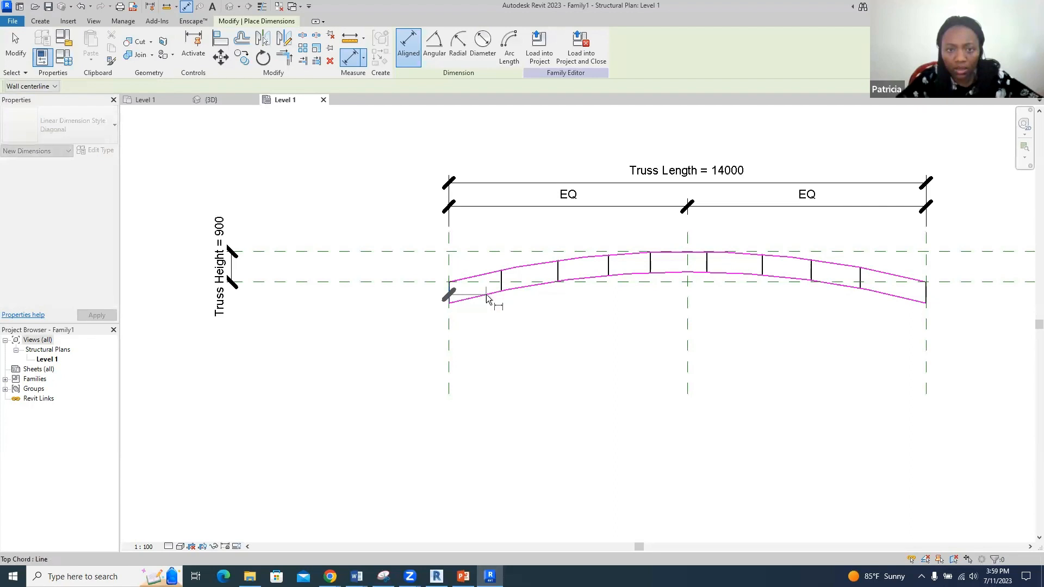
pyautogui.scroll(3, 512, 276)
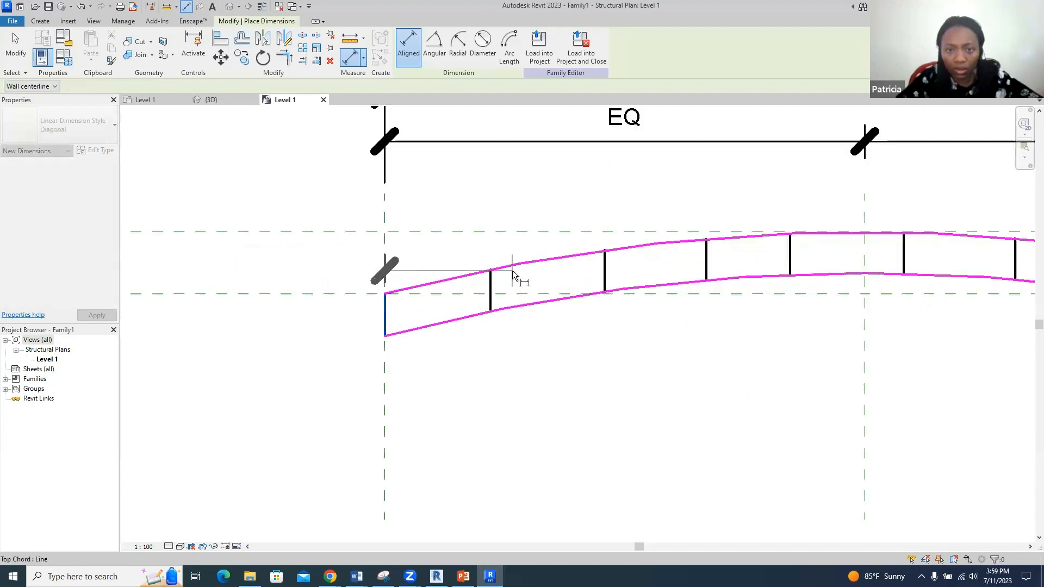
pyautogui.click(494, 269)
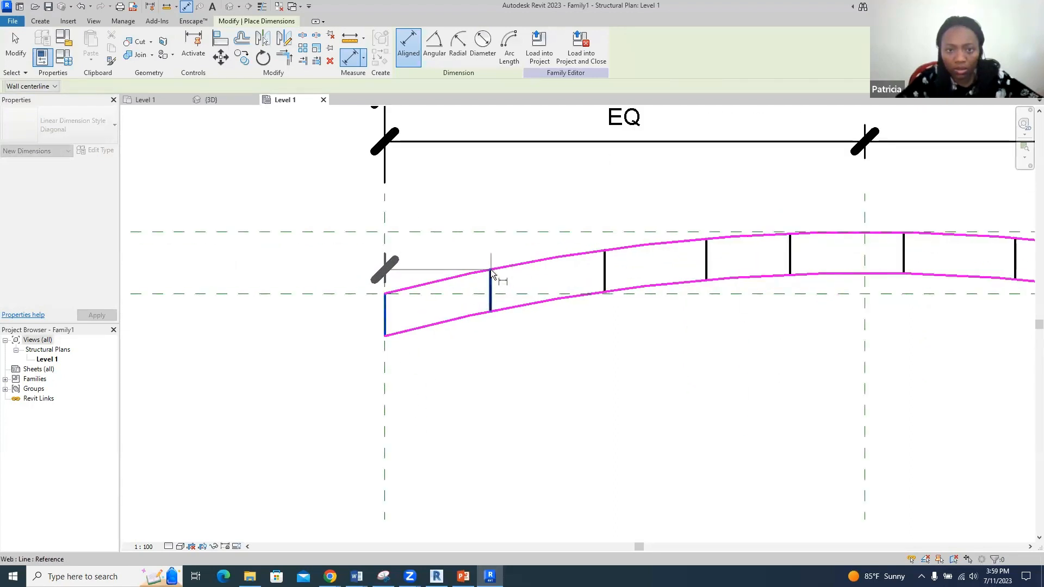
pyautogui.click(604, 250)
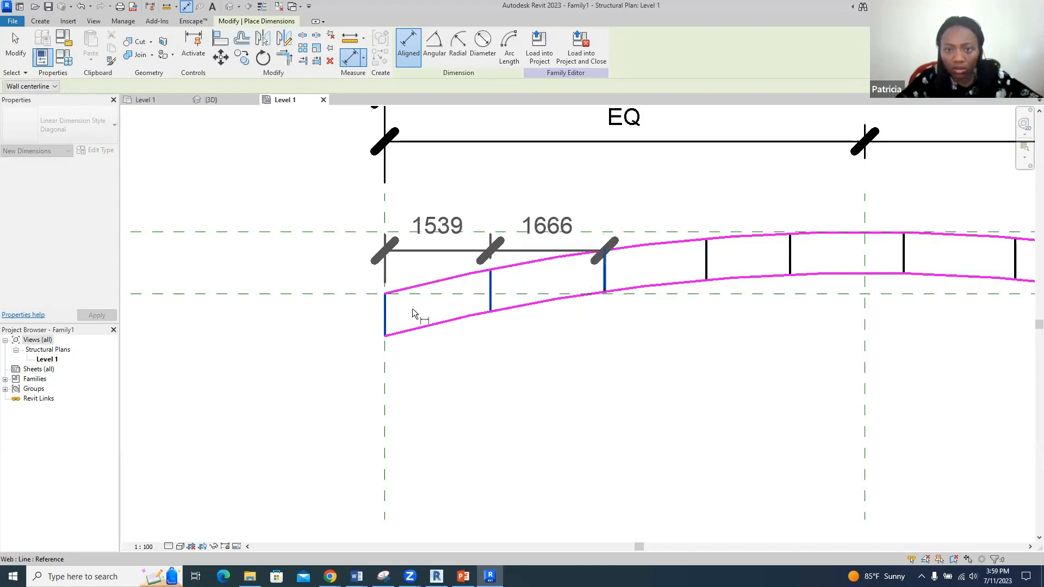
pyautogui.scroll(-2, 345, 316)
pyautogui.scroll(-2, 345, 318)
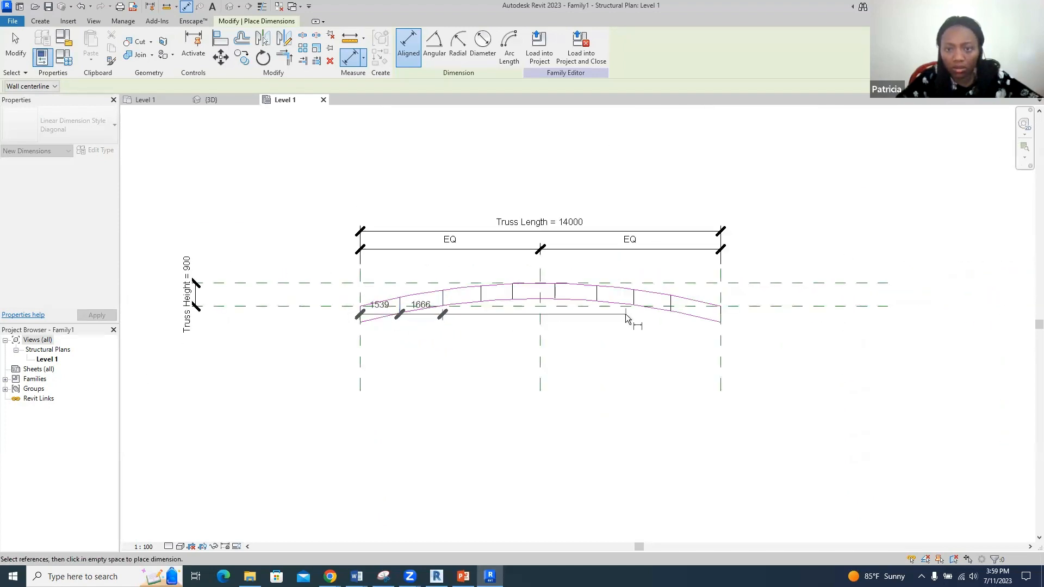
pyautogui.scroll(4, 627, 320)
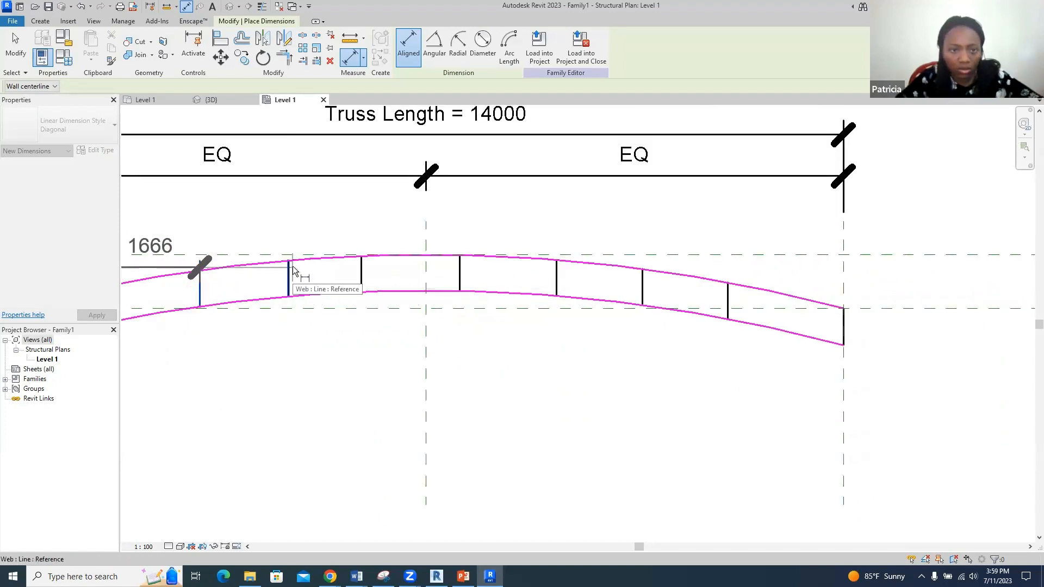
# - Add the remaining webs and right end, place the chain below, and set it to EQ
pyautogui.click(289, 262)
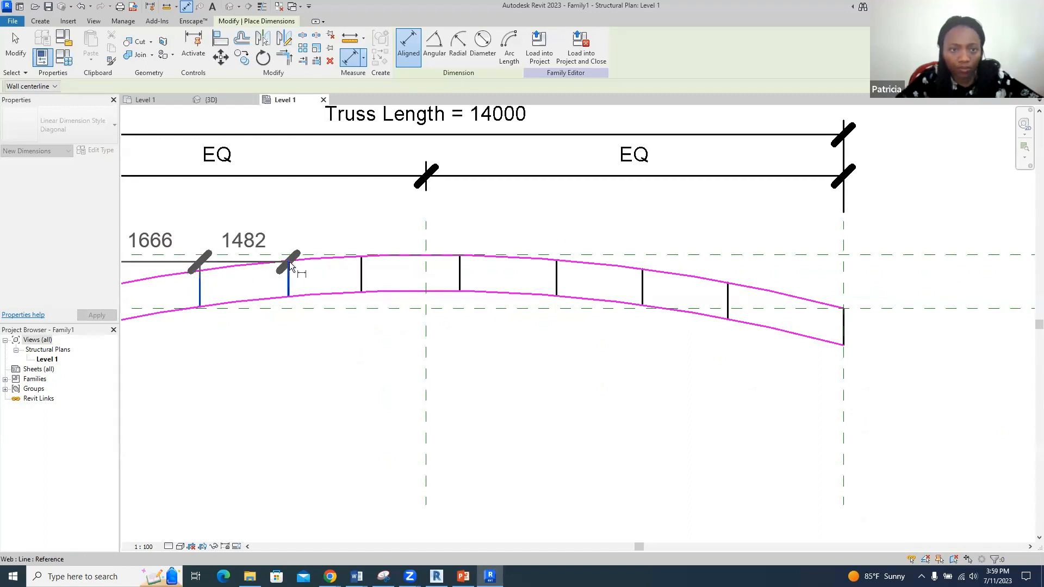
pyautogui.click(362, 263)
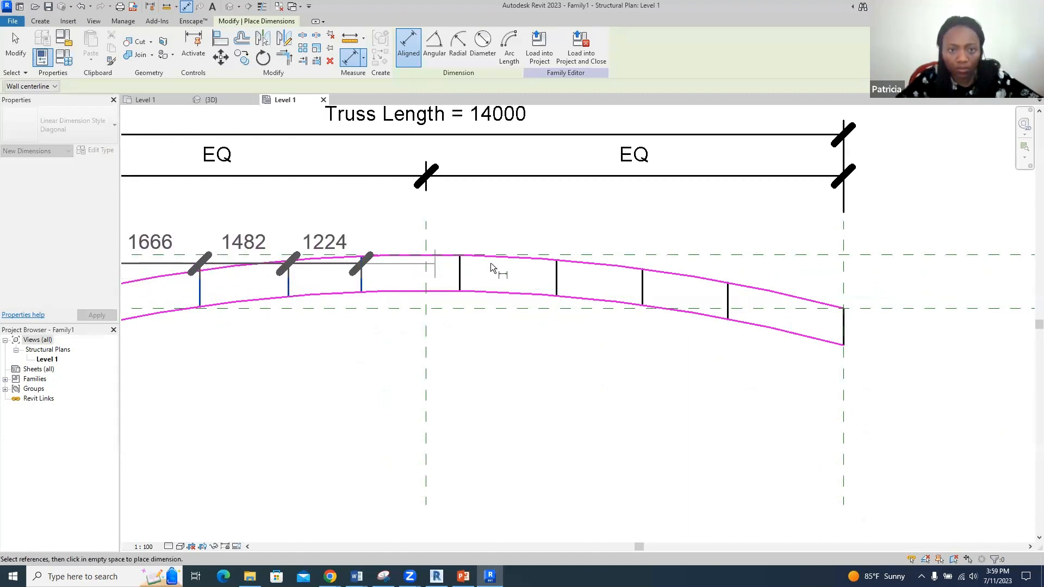
pyautogui.click(460, 266)
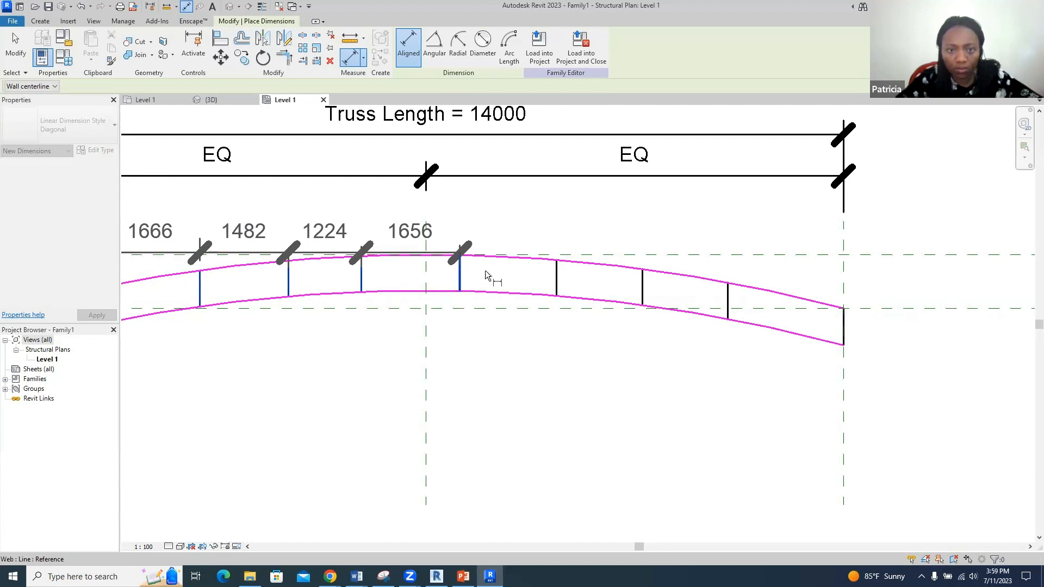
pyautogui.click(560, 265)
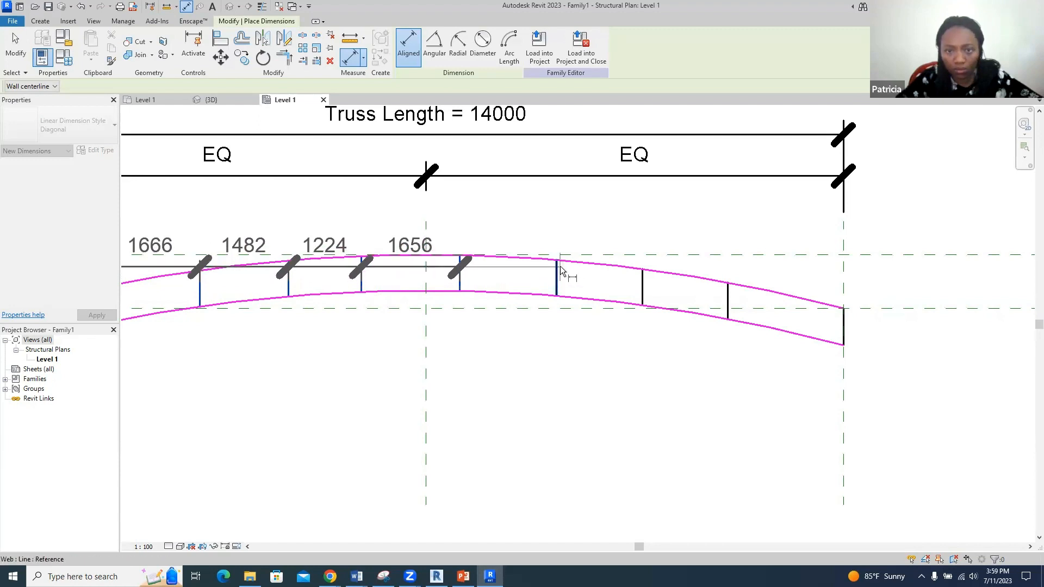
pyautogui.click(641, 269)
pyautogui.click(727, 285)
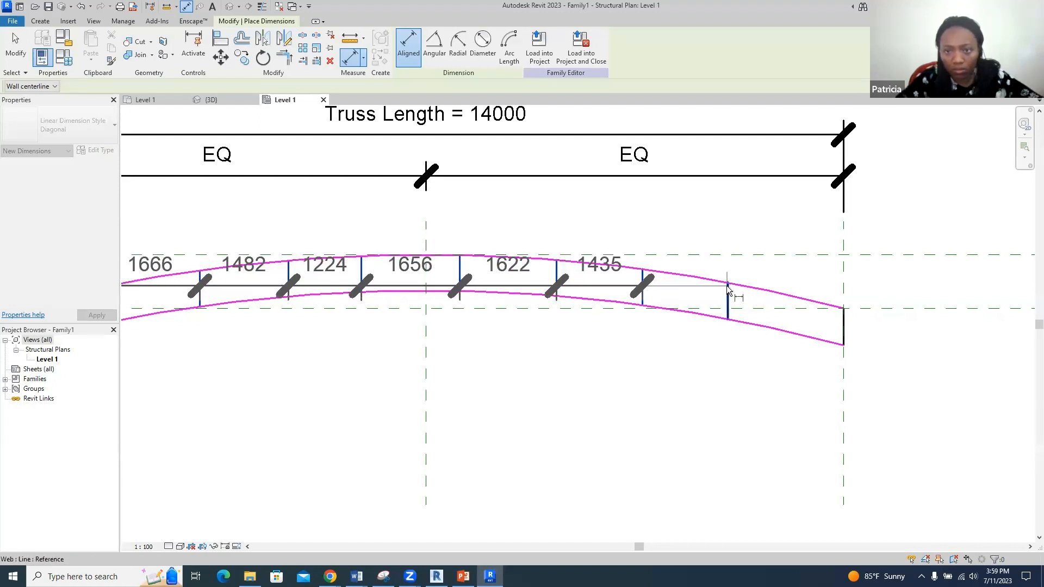
pyautogui.click(844, 310)
pyautogui.scroll(-2, 849, 311)
pyautogui.click(705, 411)
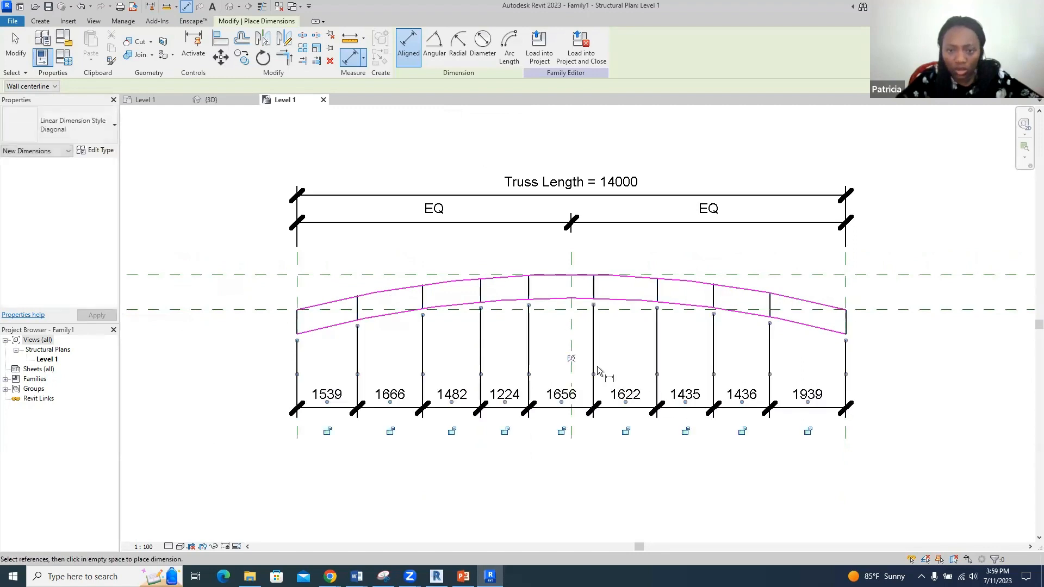
pyautogui.click(568, 360)
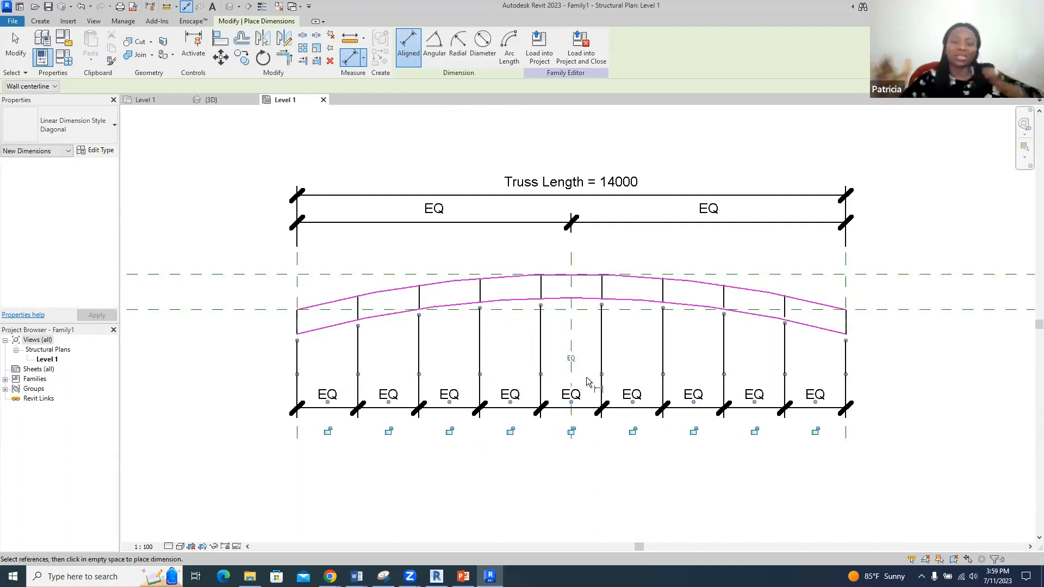
# - Draw diagonal webs in the first left-hand panels, from the lower chord up to the top chord
pyautogui.click(40, 22)
pyautogui.click(110, 44)
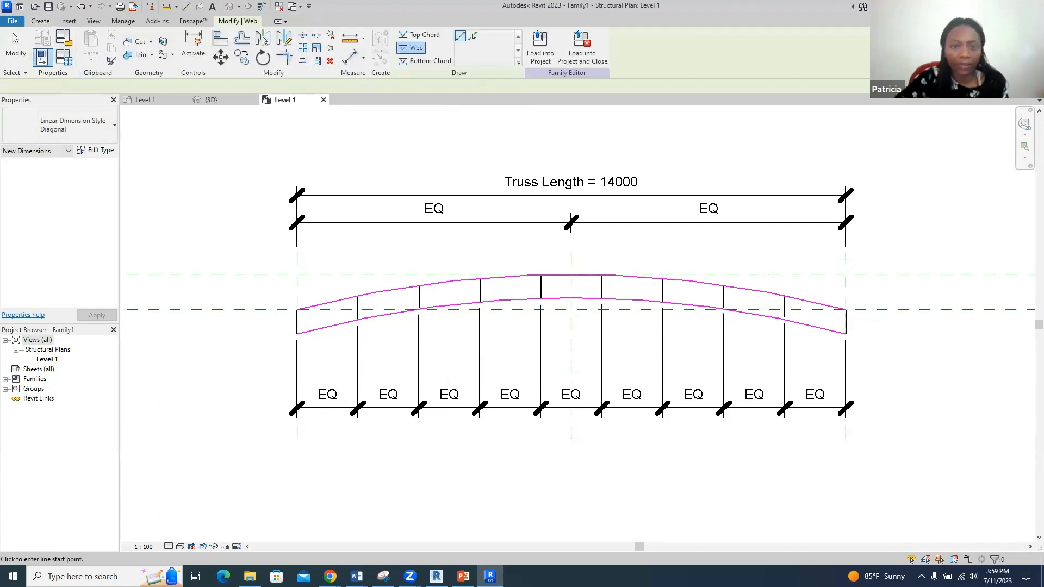
pyautogui.scroll(3, 310, 326)
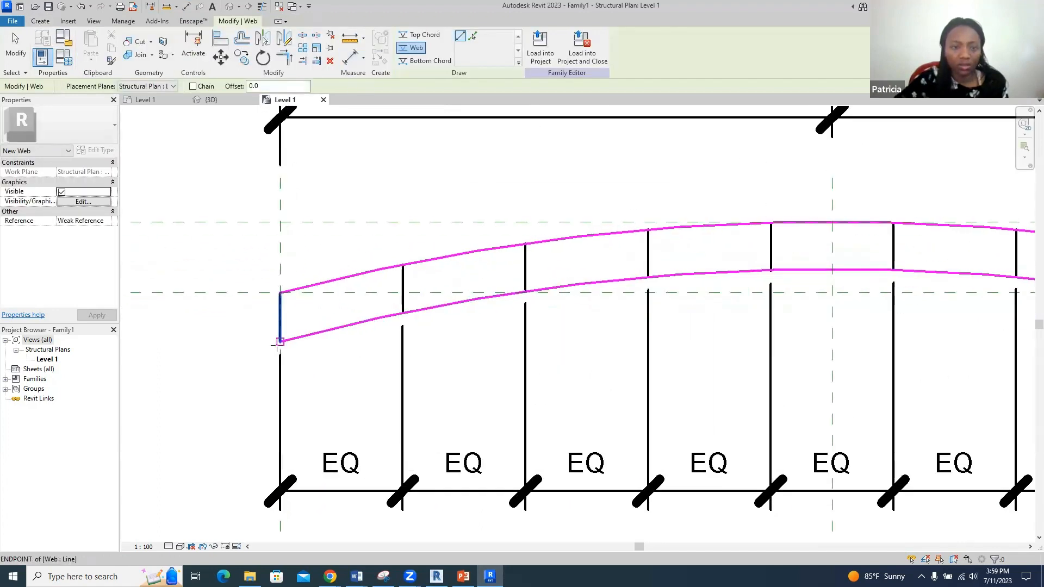
pyautogui.click(280, 341)
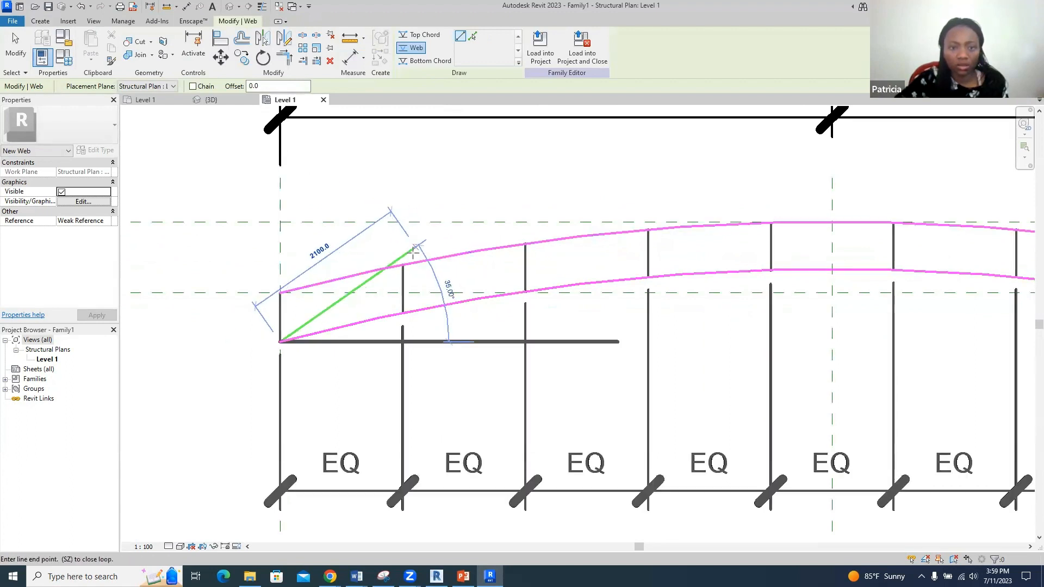
pyautogui.click(402, 313)
pyautogui.click(526, 245)
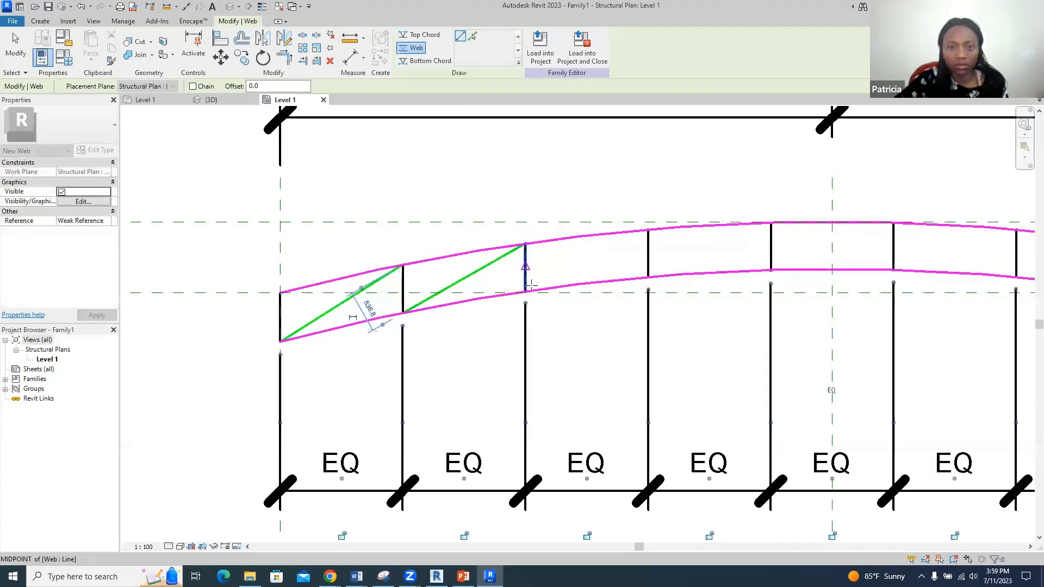
pyautogui.click(525, 291)
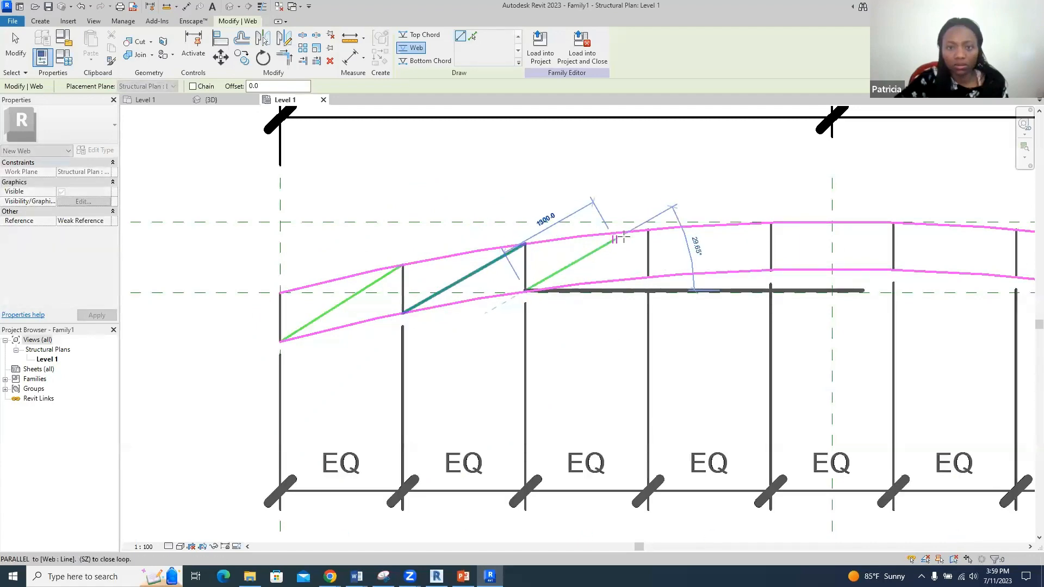
pyautogui.click(646, 229)
pyautogui.scroll(-2, 473, 302)
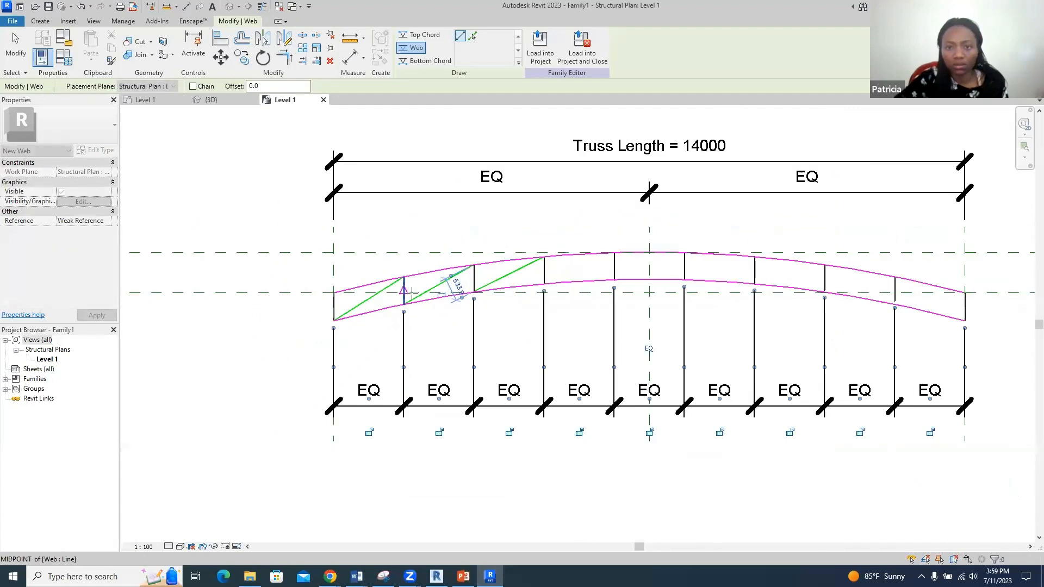
pyautogui.scroll(1, 546, 281)
# - Add diagonal webs in the next panels toward midspan
pyautogui.click(509, 293)
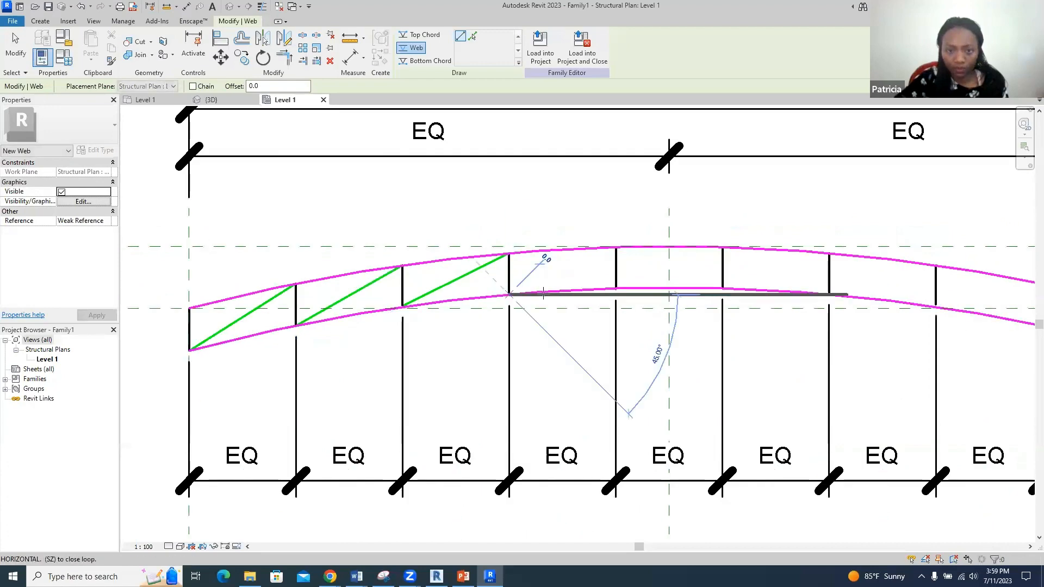
pyautogui.click(616, 248)
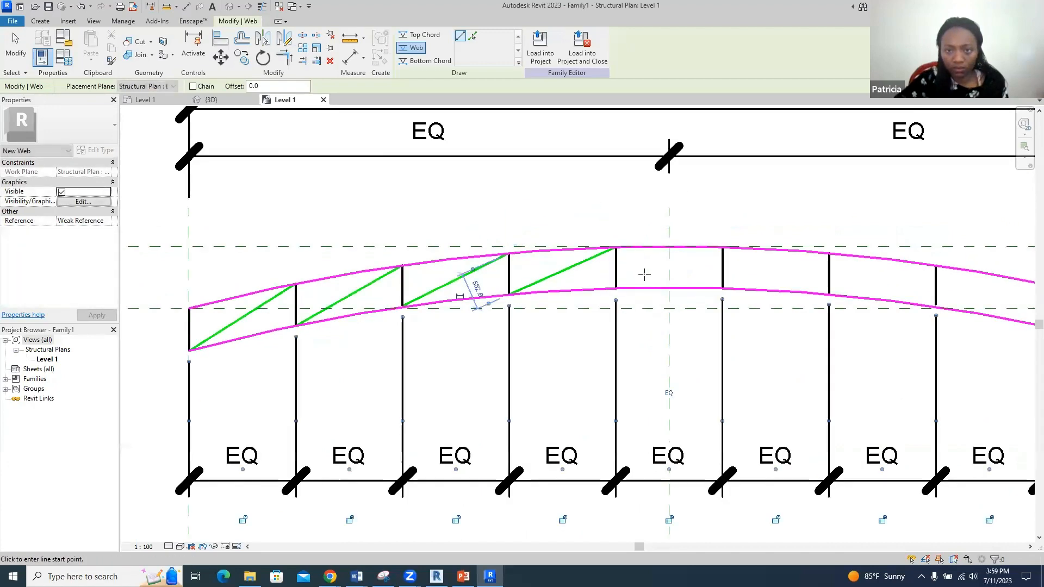
pyautogui.click(616, 288)
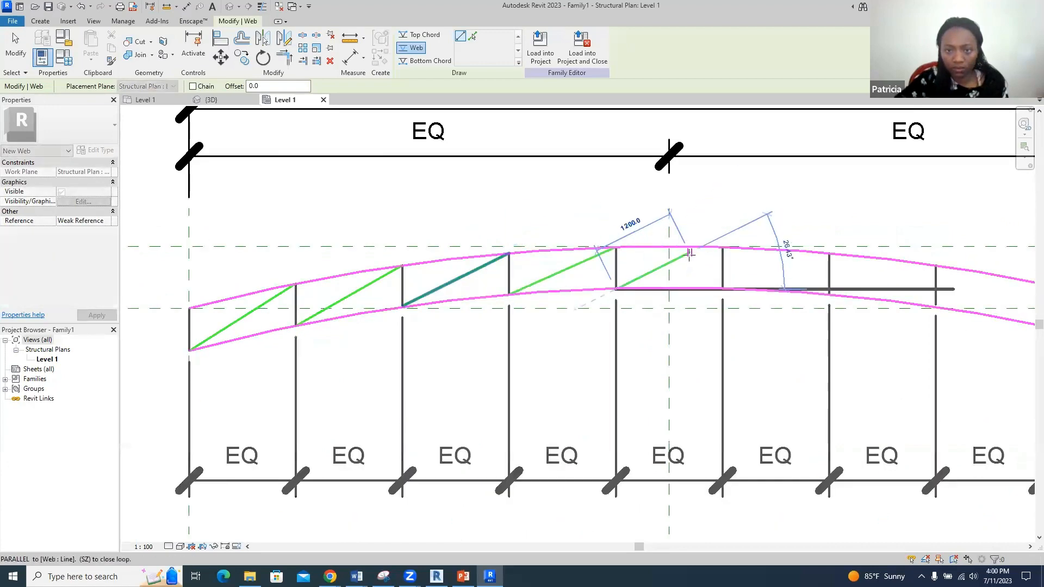
pyautogui.click(719, 246)
pyautogui.scroll(-2, 465, 315)
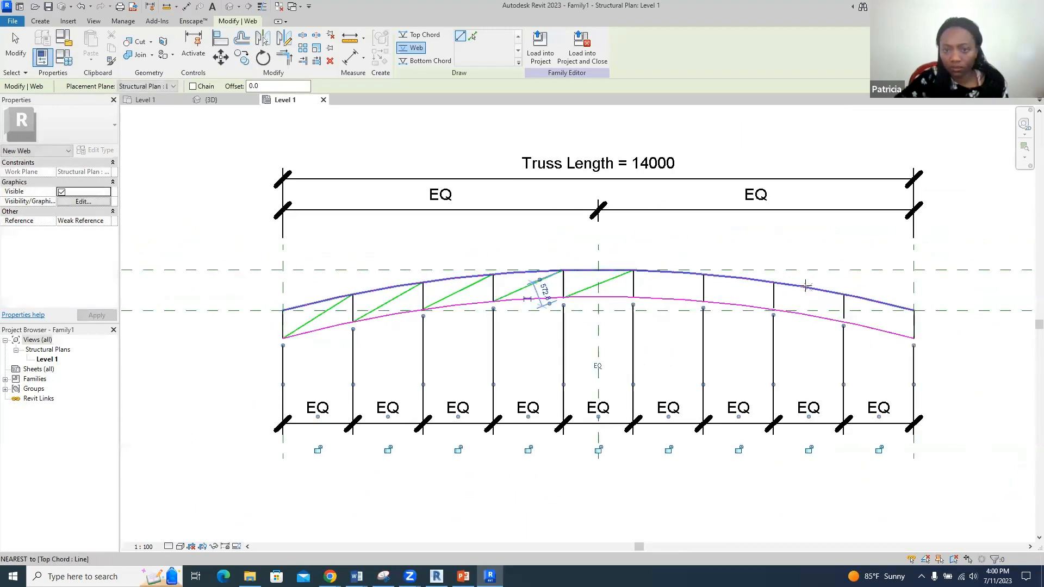
pyautogui.scroll(2, 806, 285)
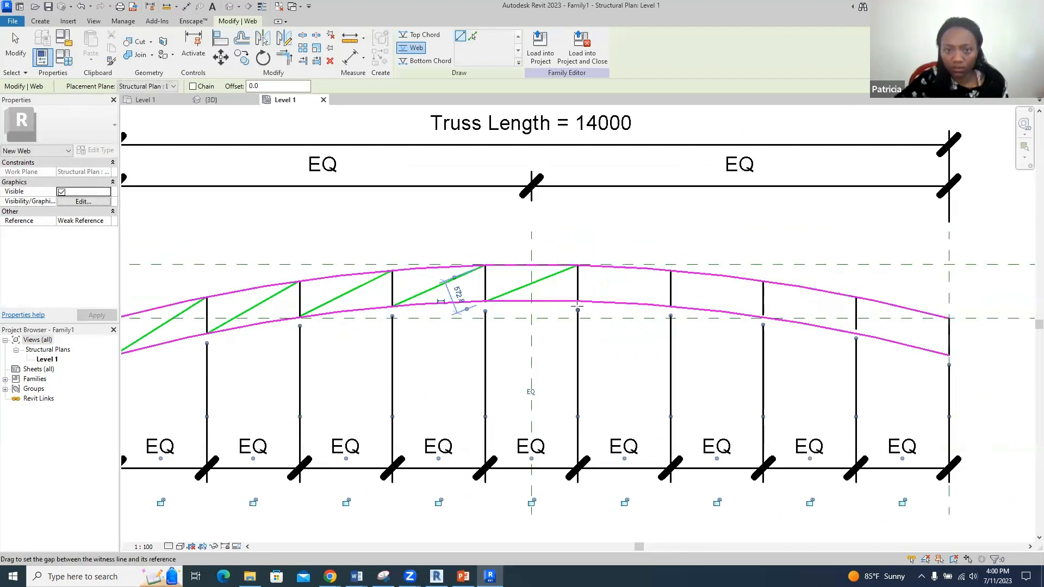
pyautogui.click(577, 299)
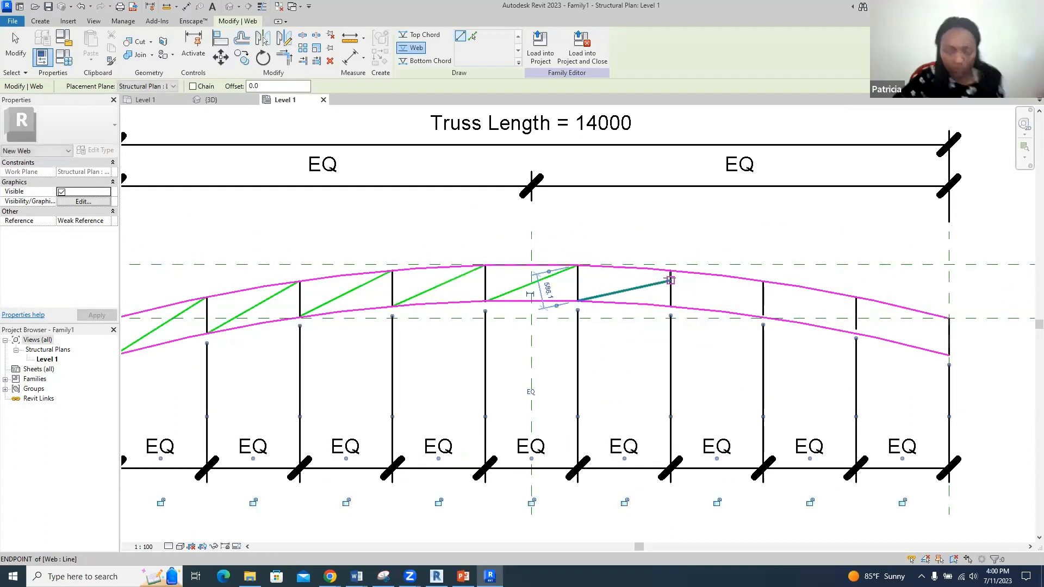
pyautogui.press('Escape')
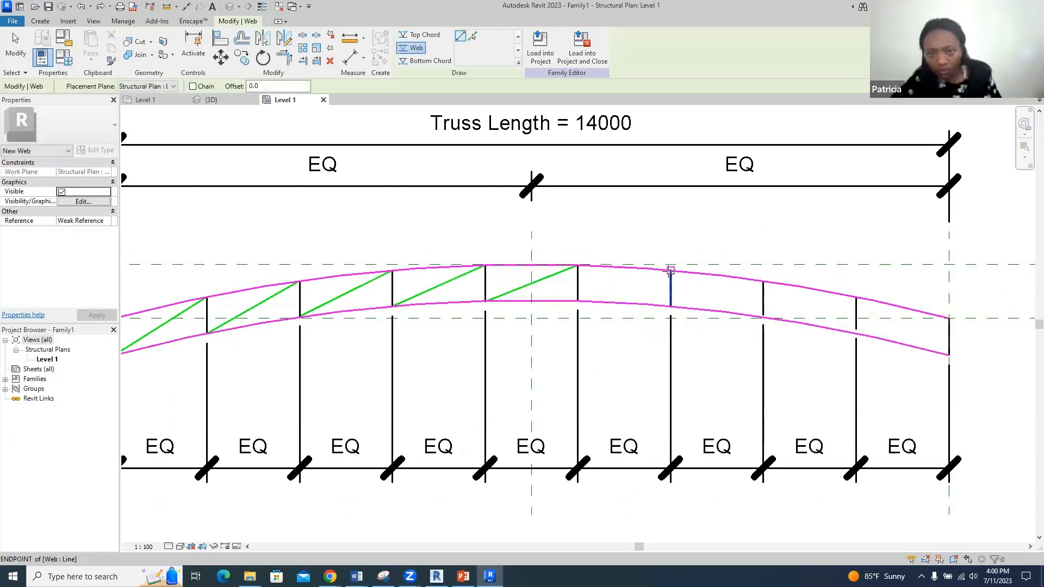
pyautogui.click(670, 270)
pyautogui.click(577, 299)
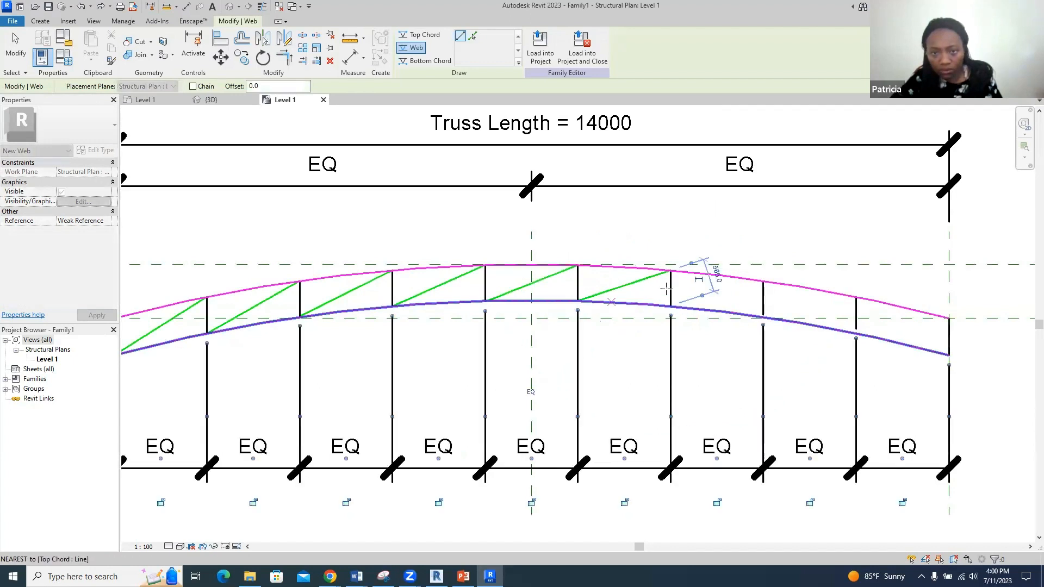
# - Add one more diagonal just past midspan, then cancel the unfinished web and exit
pyautogui.click(763, 281)
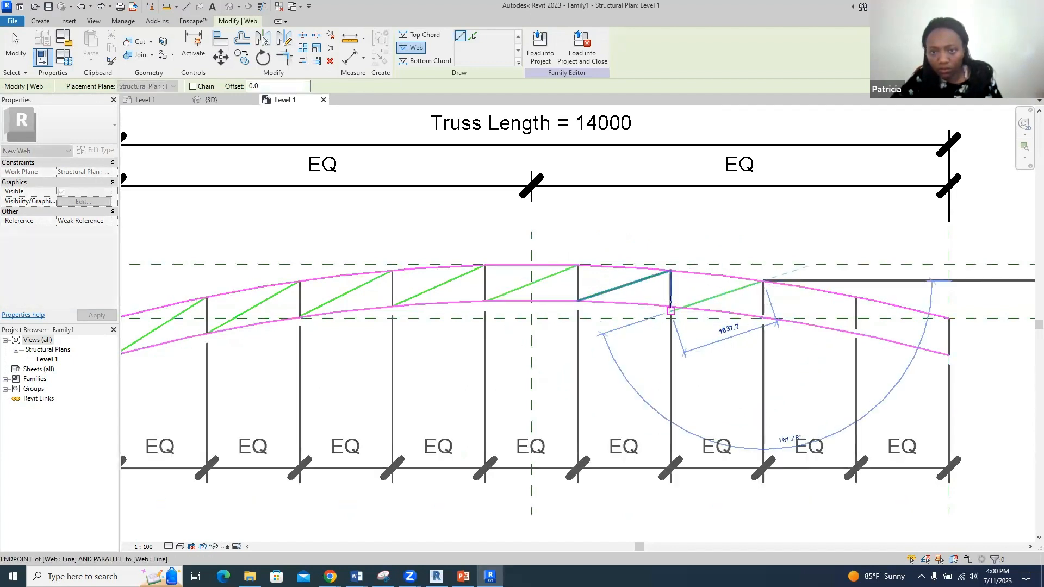
pyautogui.click(671, 308)
pyautogui.click(854, 297)
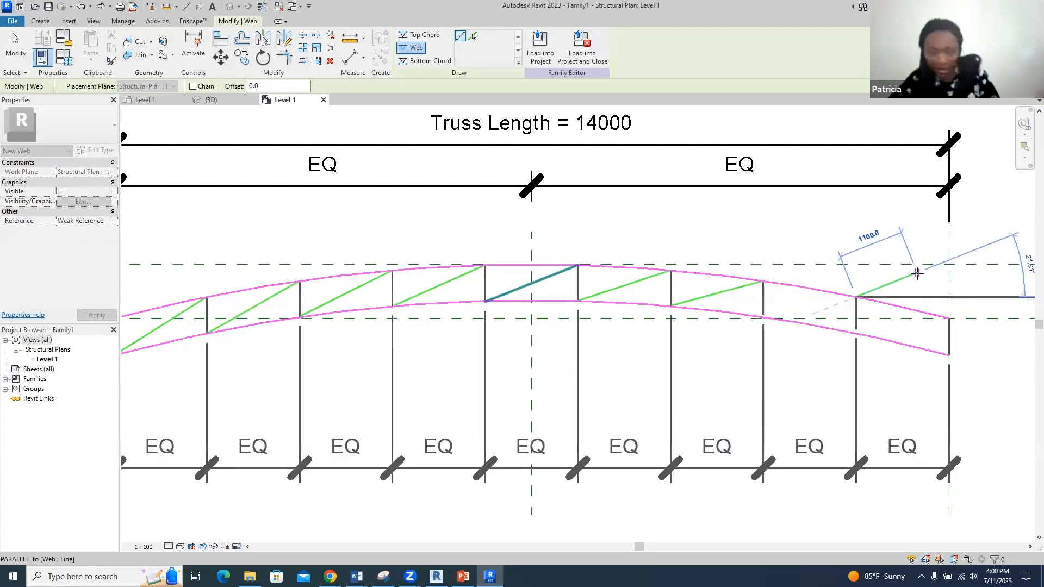
pyautogui.scroll(2, 917, 277)
pyautogui.press('Escape')
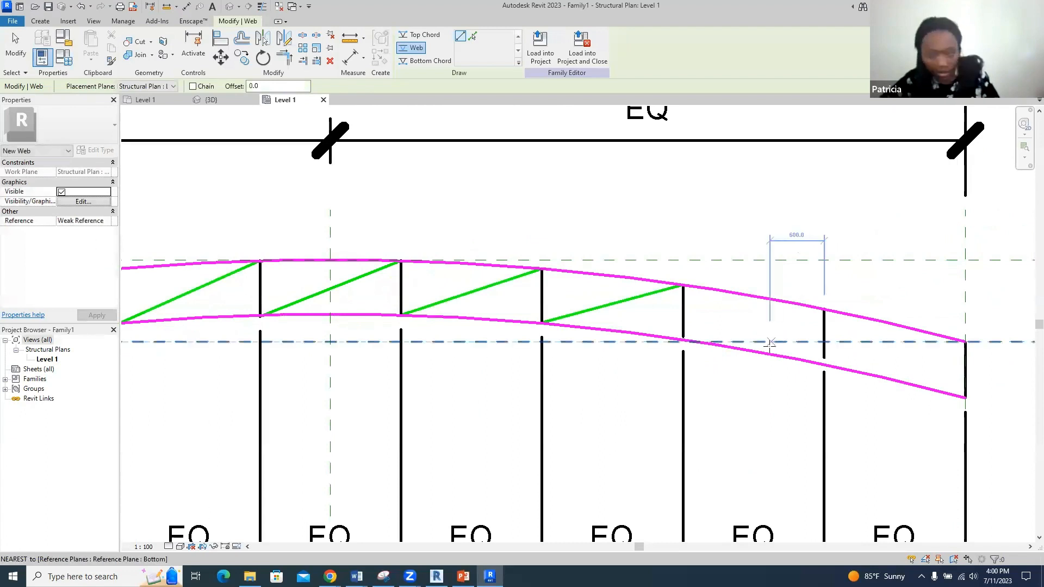
pyautogui.press('Escape')
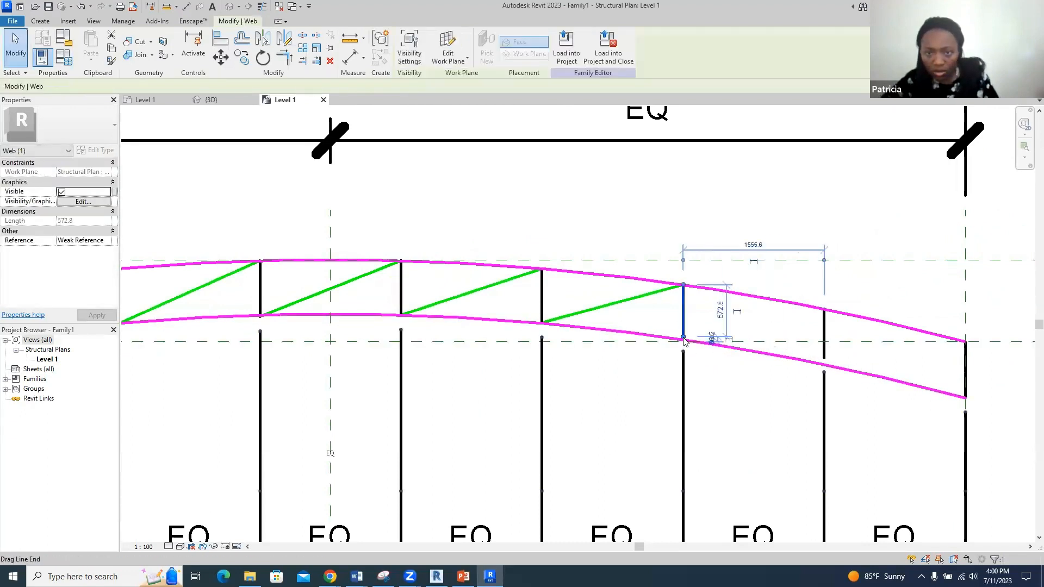
# - Stretch the two right-hand vertical webs down to the lower chord
pyautogui.moveTo(683, 340); pyautogui.dragTo(683, 339)
pyautogui.click(823, 349)
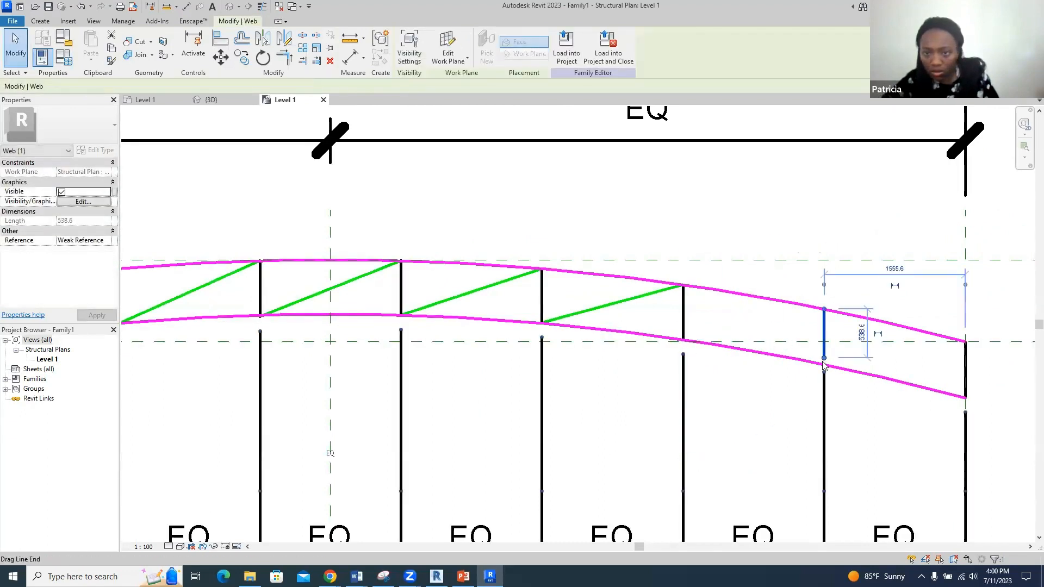
pyautogui.moveTo(824, 359); pyautogui.dragTo(824, 363)
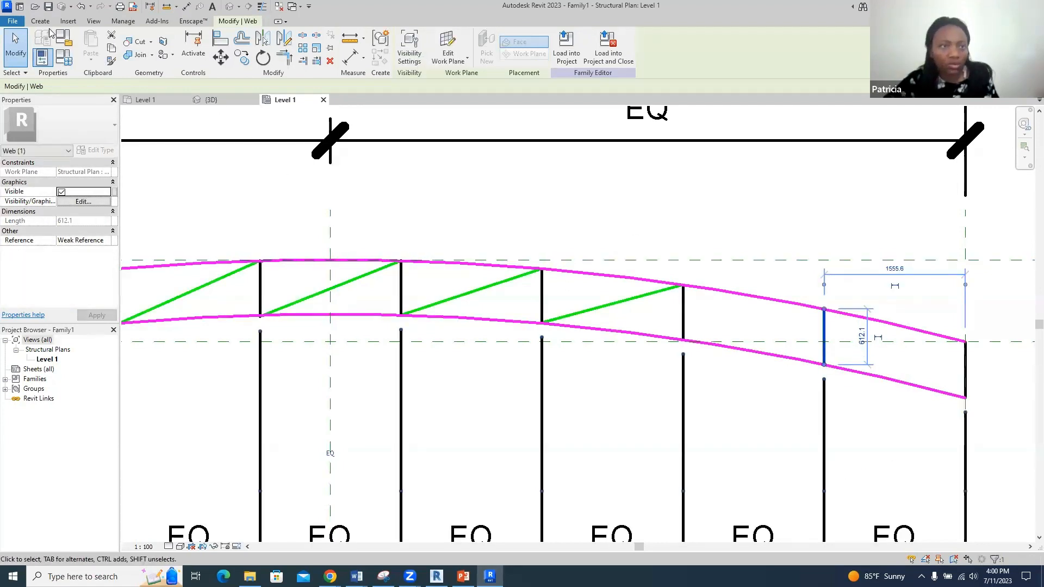
# - Draw the last two diagonal webs in the final panels, ending at the truss's right end
pyautogui.click(40, 22)
pyautogui.click(109, 47)
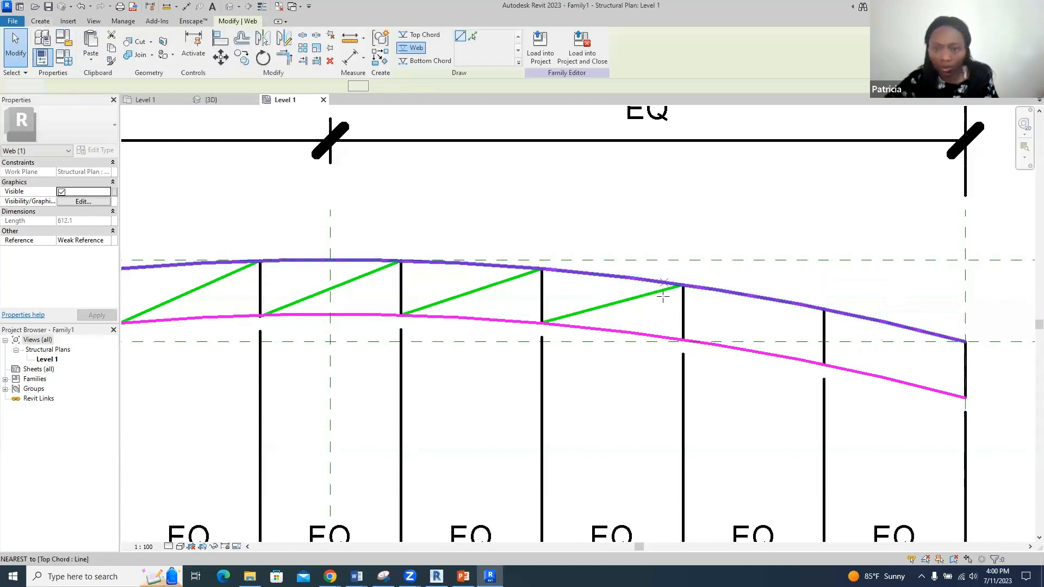
pyautogui.click(683, 340)
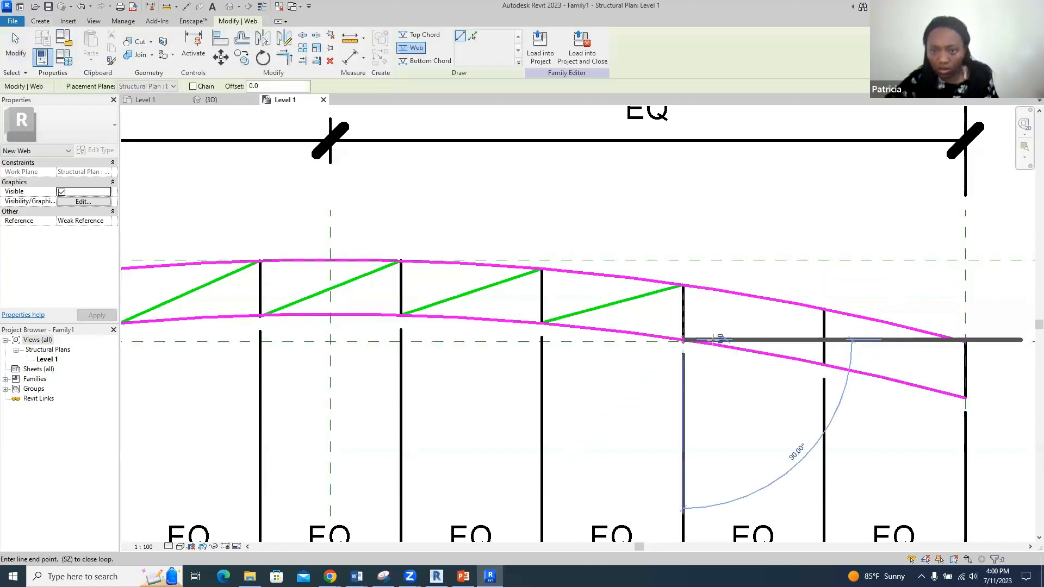
pyautogui.click(824, 313)
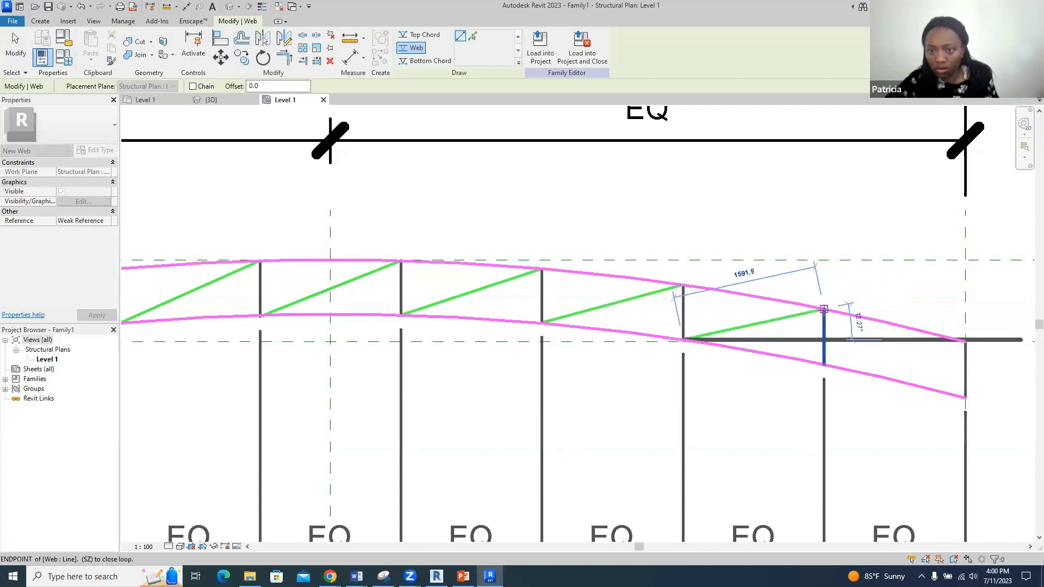
pyautogui.click(823, 363)
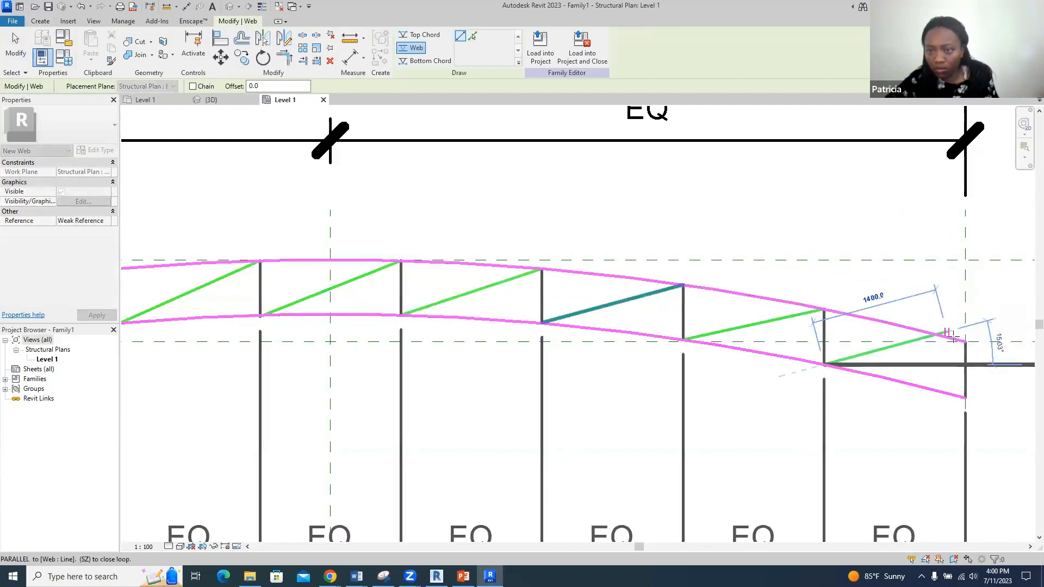
pyautogui.click(973, 340)
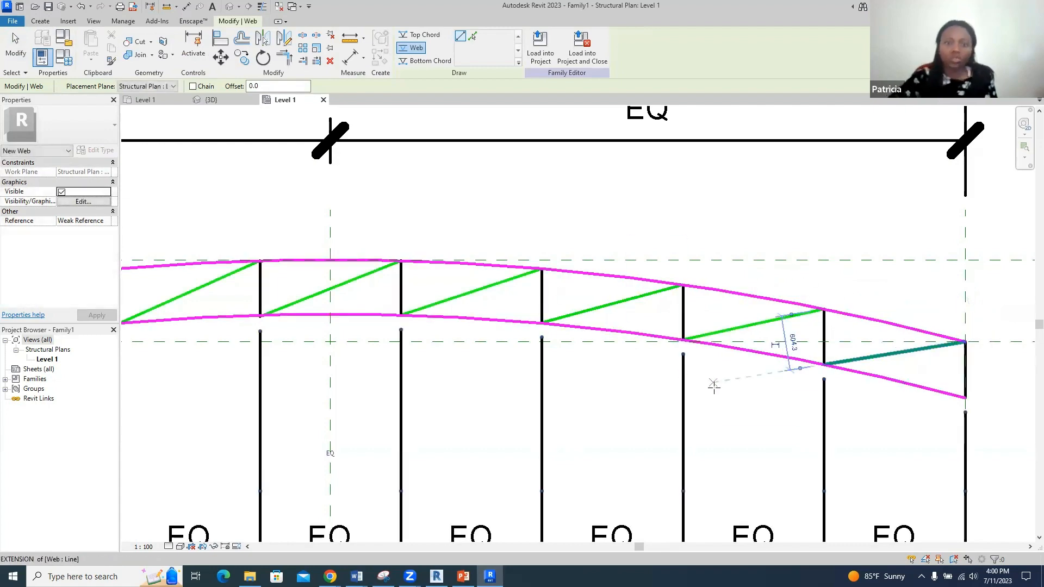
pyautogui.scroll(-3, 712, 380)
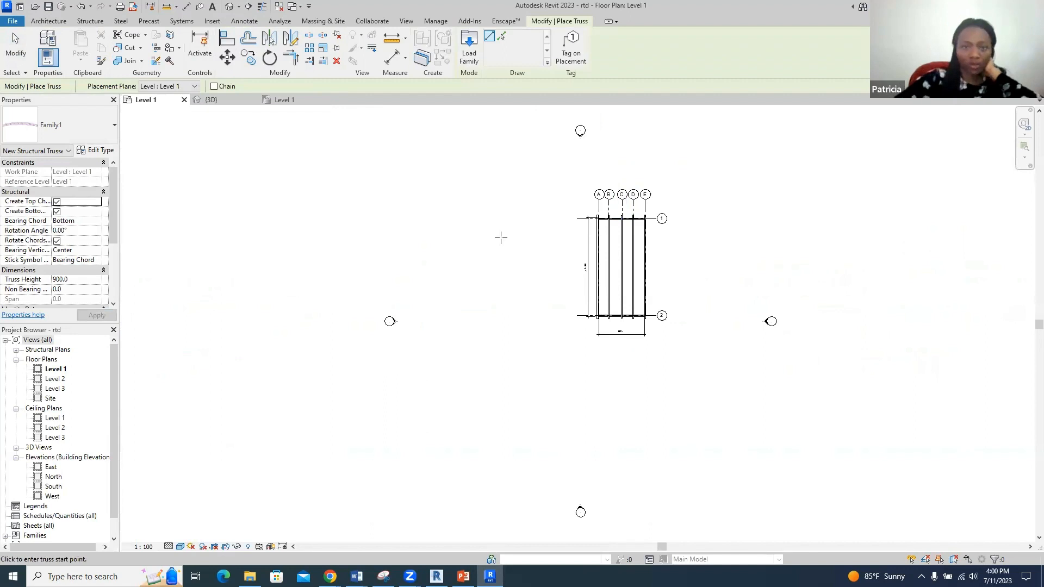
# - Place one curved truss beside the building in the rtd project and view it in {3D}
pyautogui.scroll(3, 576, 214)
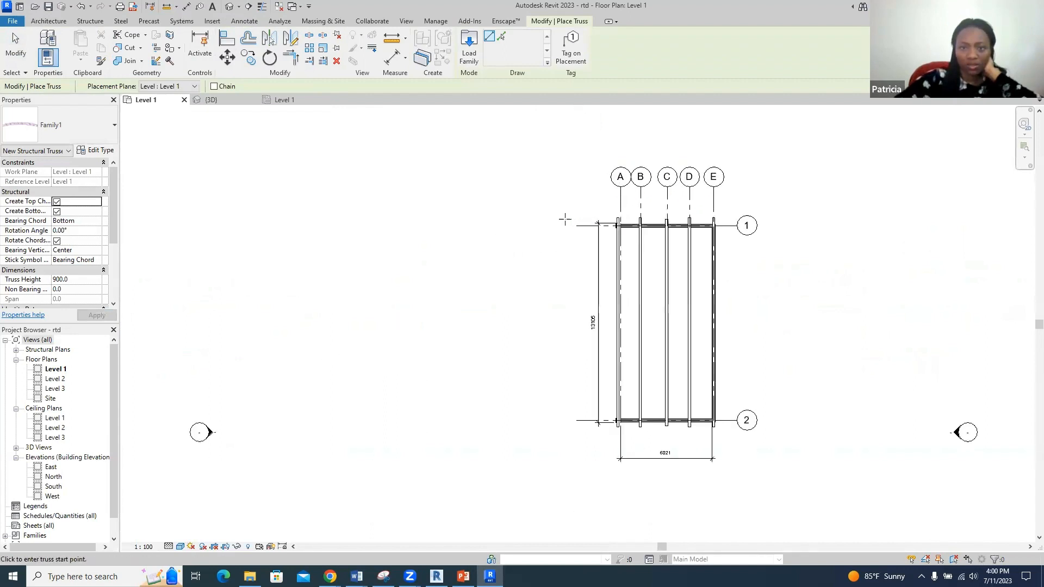
pyautogui.click(531, 226)
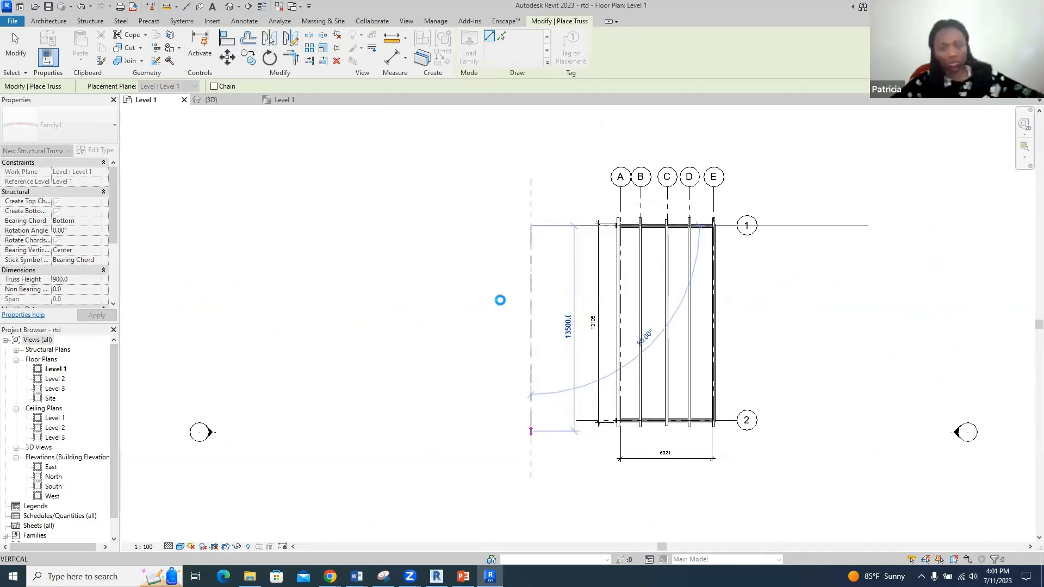
pyautogui.click(221, 101)
pyautogui.scroll(-3, 639, 263)
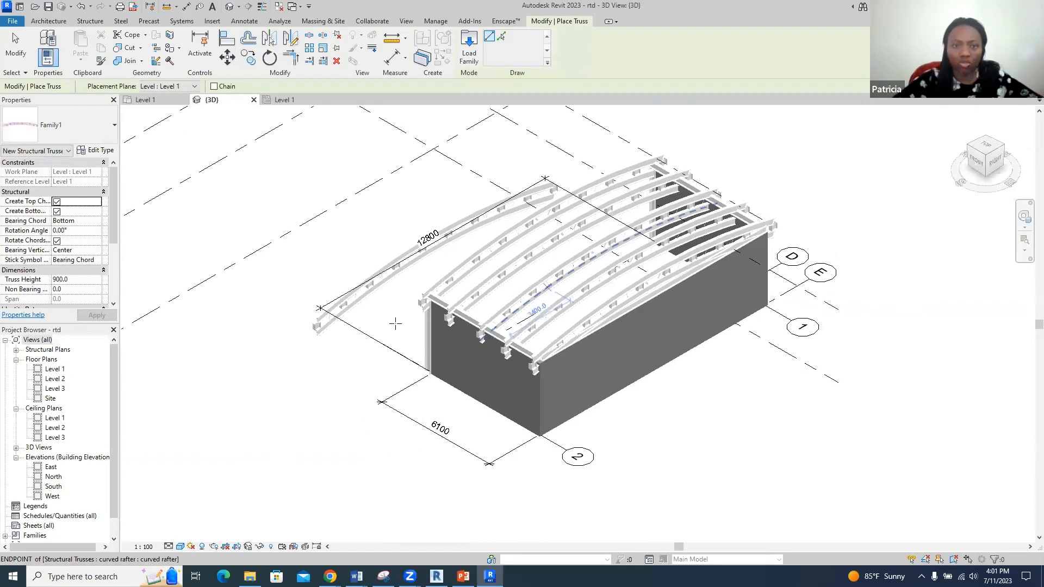
pyautogui.scroll(2, 373, 312)
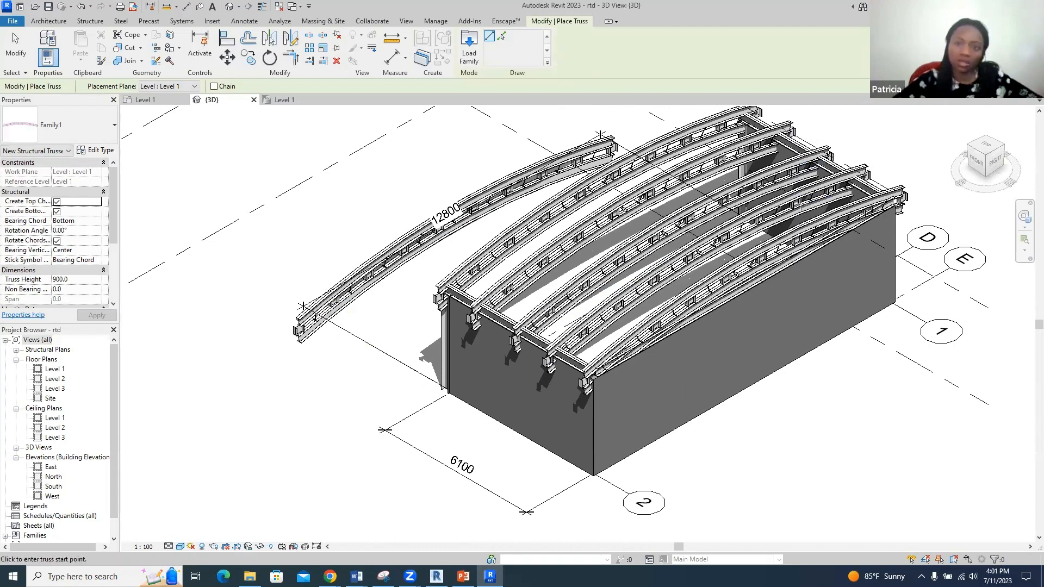
pyautogui.press('Escape')
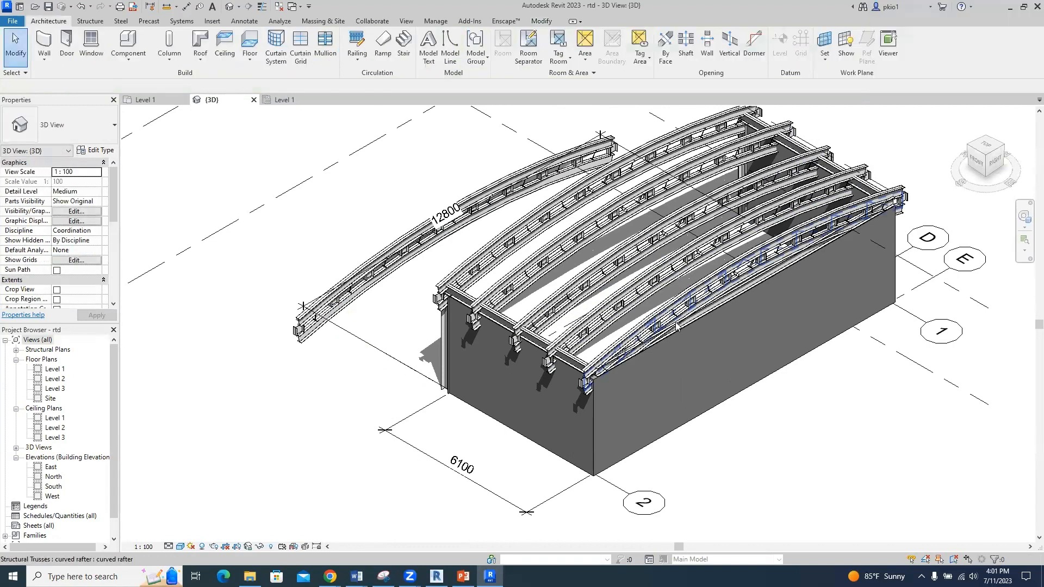